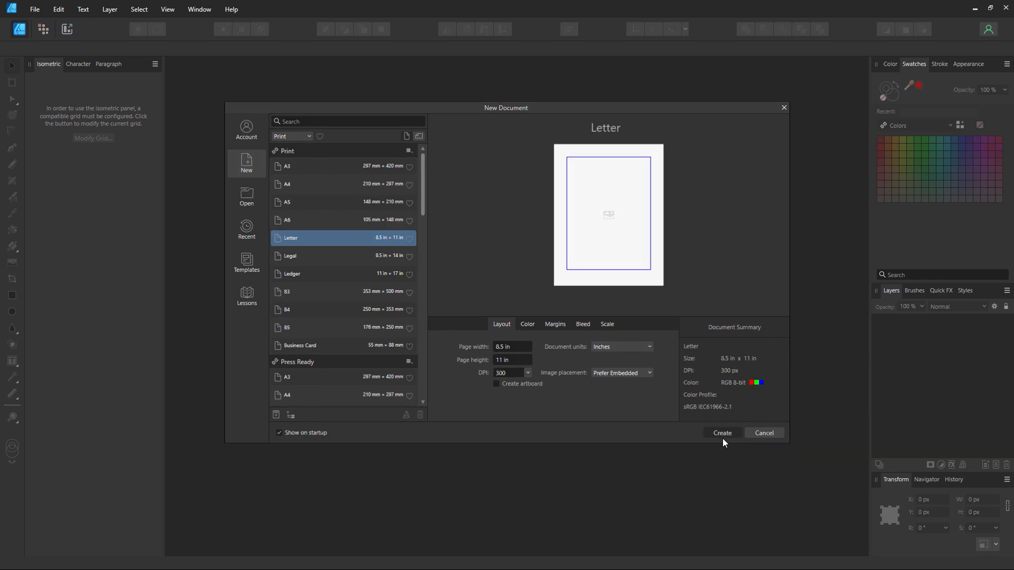
# - Create a Letter-size document and add a text frame about 5.6 × 8.1 in reading "This is the bad place"
pyautogui.click(723, 435)
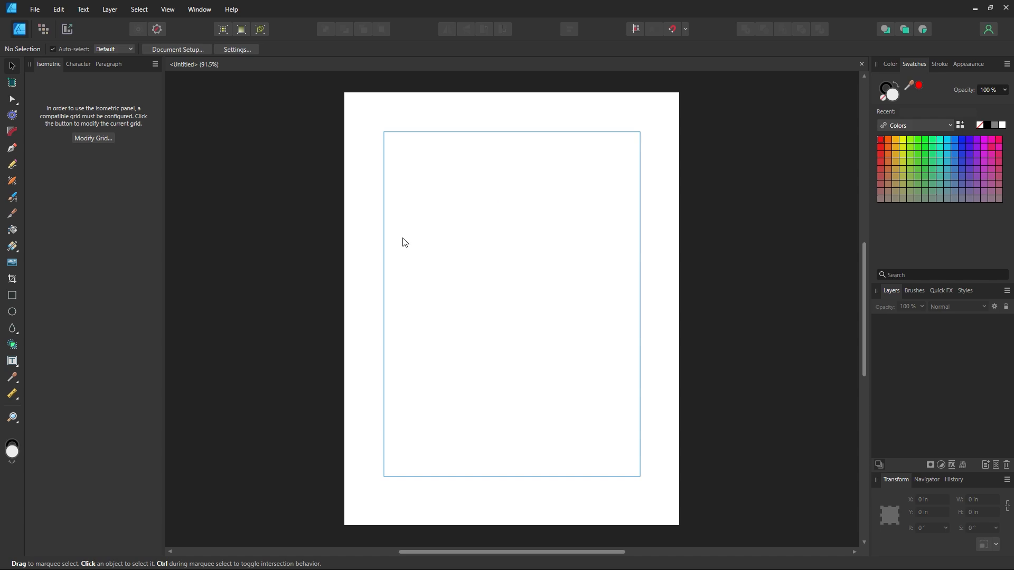
pyautogui.click(12, 363)
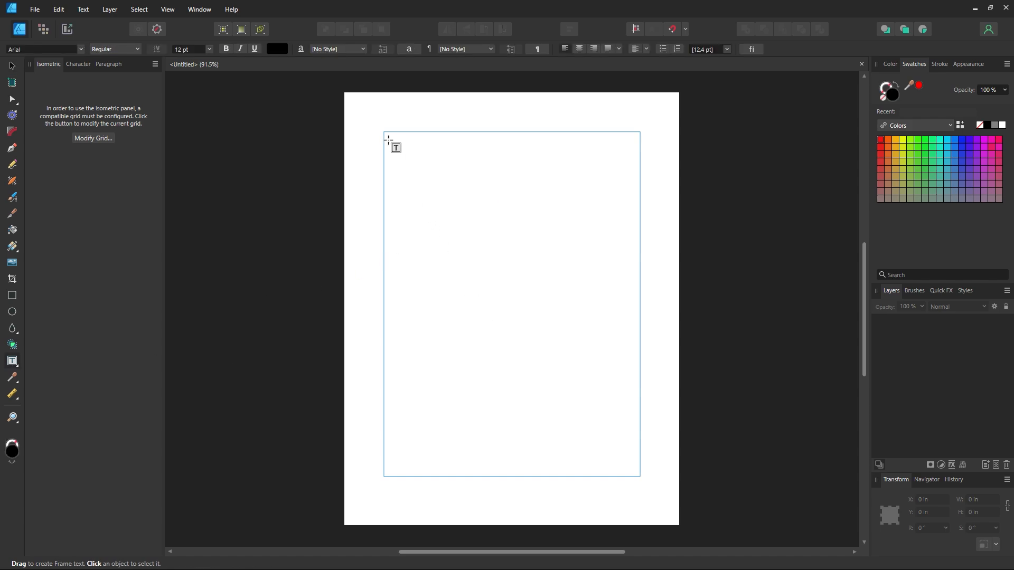
pyautogui.moveTo(389, 139); pyautogui.dragTo(610, 457)
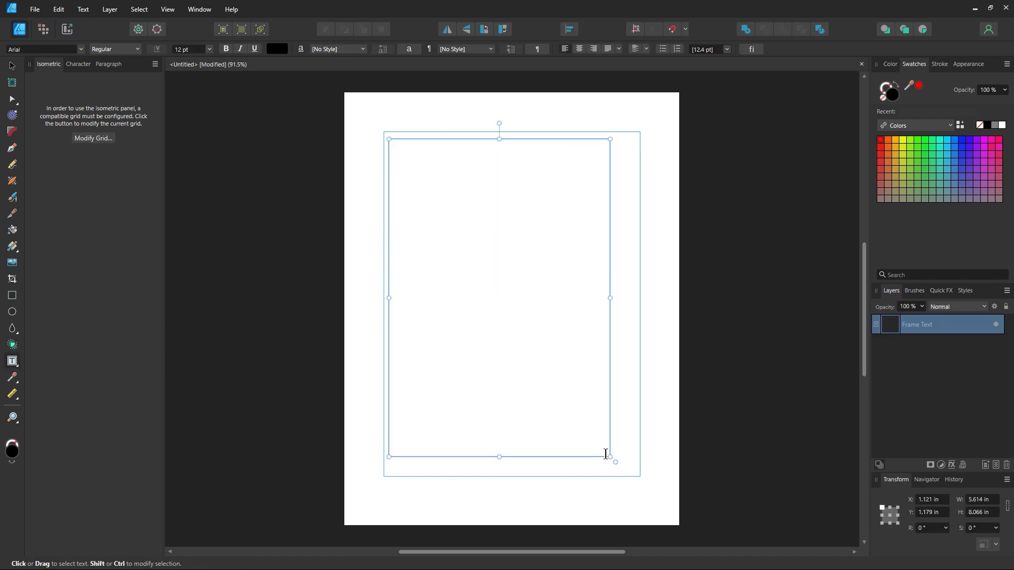
pyautogui.write('This is the bad place')
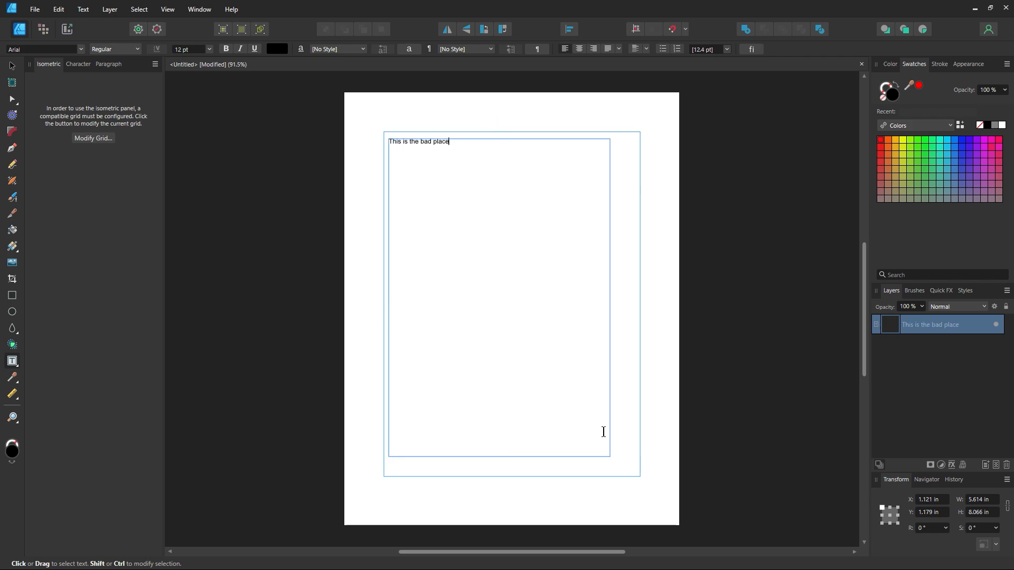
# - Set the text font to Baueri, scale the frame and its text to about 41.7 pt, and move it down the page
pyautogui.hotkey('ctrl', 'a')
pyautogui.click(14, 68)
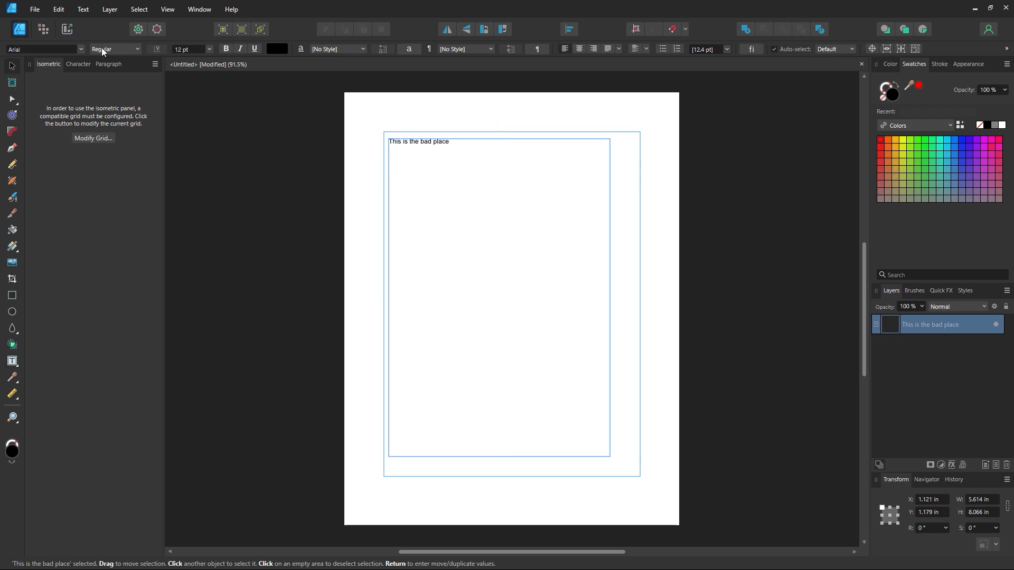
pyautogui.click(80, 49)
pyautogui.click(133, 205)
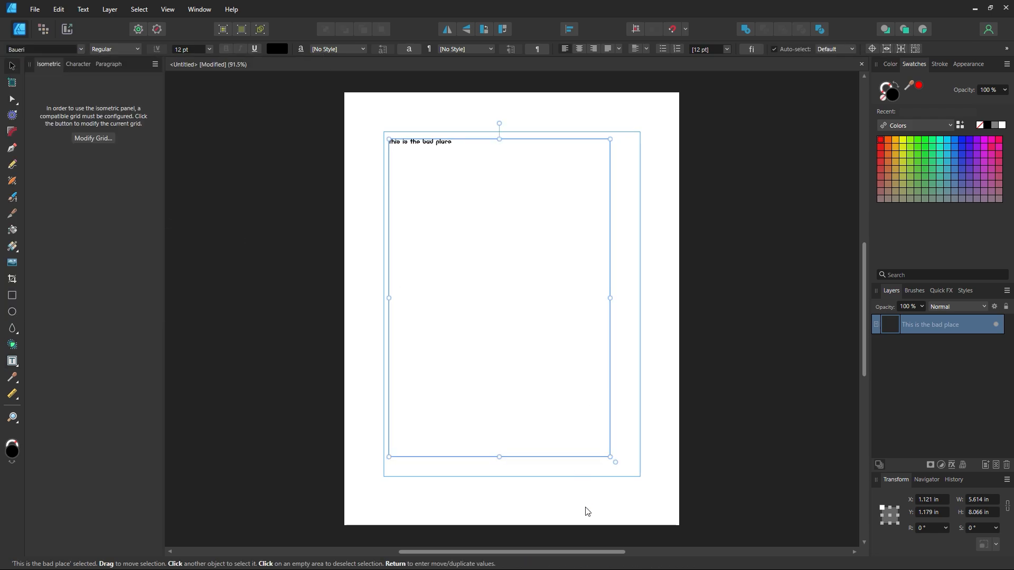
pyautogui.moveTo(608, 456); pyautogui.dragTo(568, 217)
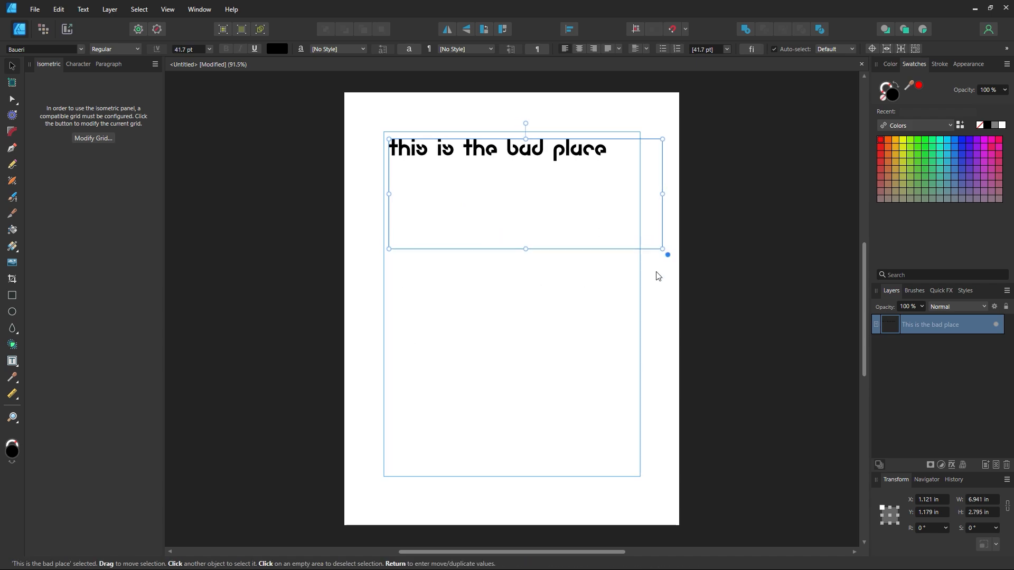
pyautogui.moveTo(538, 169); pyautogui.dragTo(535, 256)
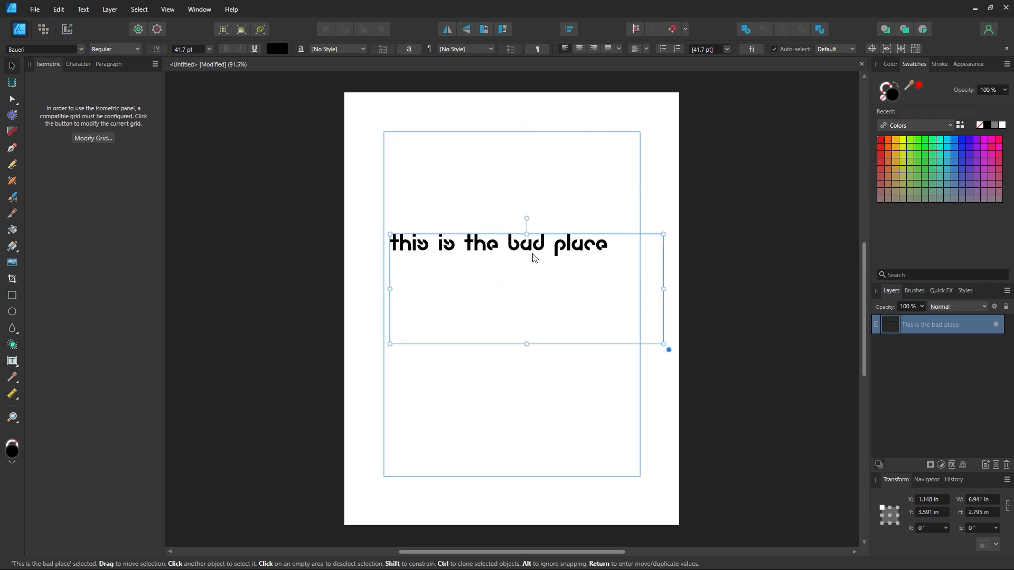
# - Change the font to Arctic and narrow the frame to about 1.5 × 5.3 in, wrapping the phrase onto four lines
pyautogui.click(81, 49)
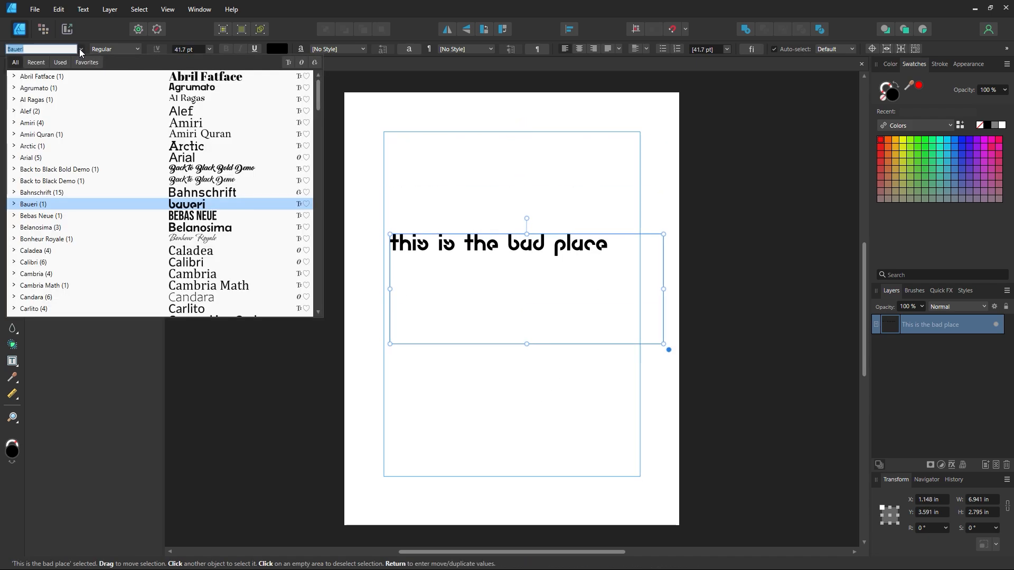
pyautogui.click(111, 147)
pyautogui.moveTo(663, 344); pyautogui.dragTo(621, 329)
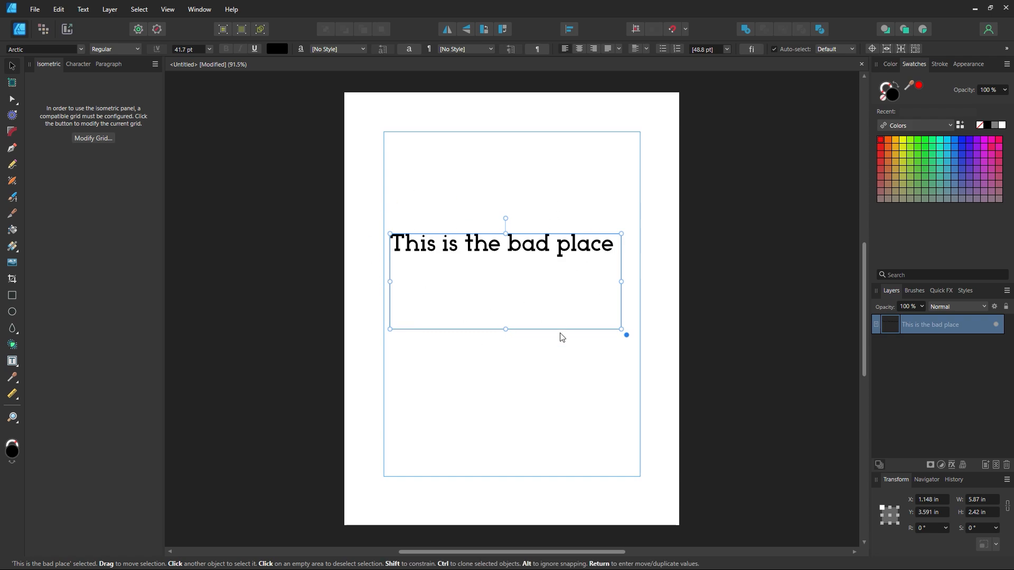
pyautogui.moveTo(619, 329); pyautogui.dragTo(441, 442)
pyautogui.moveTo(440, 337); pyautogui.dragTo(450, 333)
pyautogui.moveTo(423, 299); pyautogui.dragTo(477, 242)
pyautogui.doubleClick(467, 214)
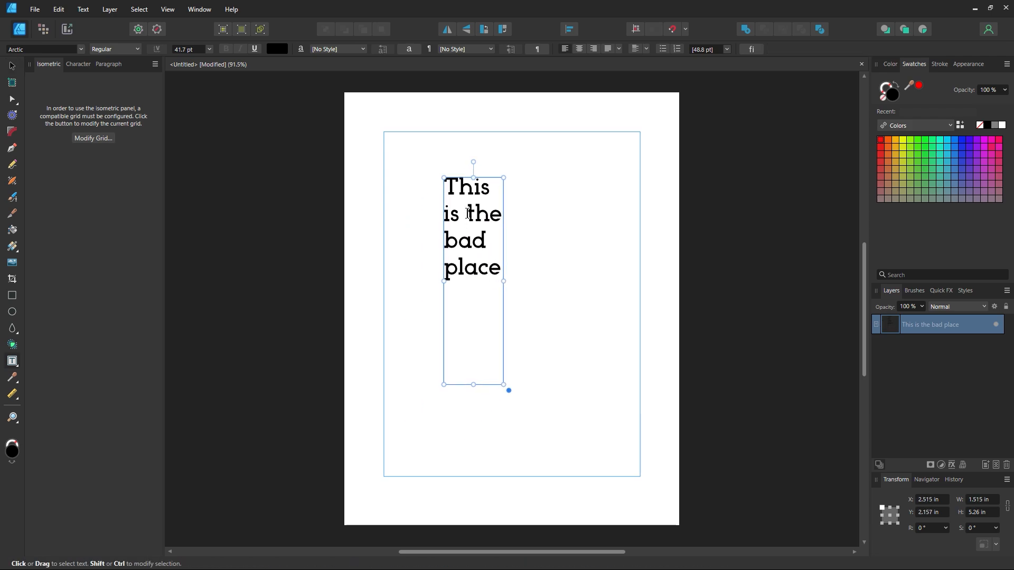
pyautogui.press('Return')
pyautogui.press('BackSpace')
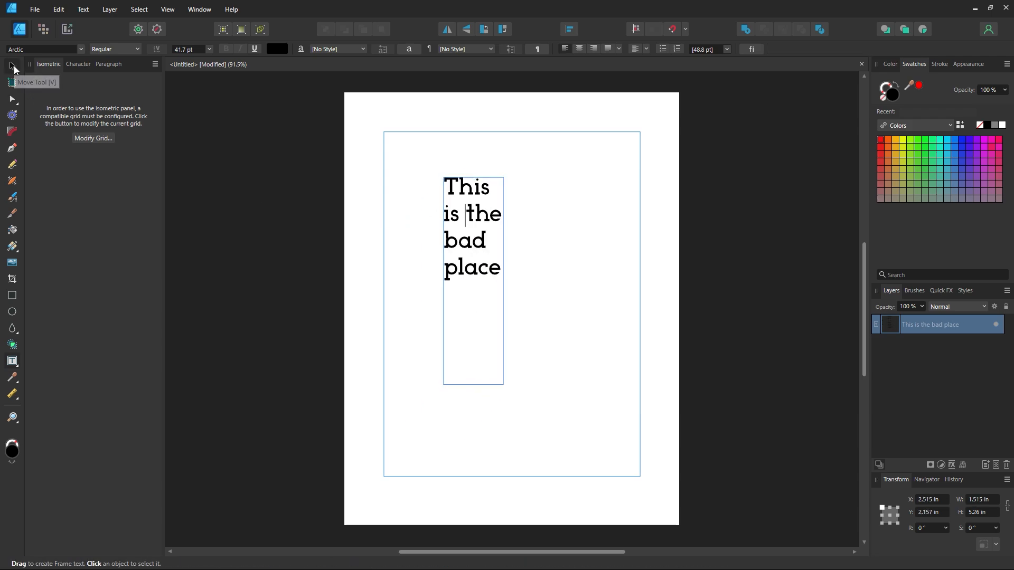
# - Convert the text to curves, ungroup the letters, and enlarge them to about 3.8 × 6.9 in
pyautogui.click(13, 68)
pyautogui.rightClick(482, 241)
pyautogui.click(511, 435)
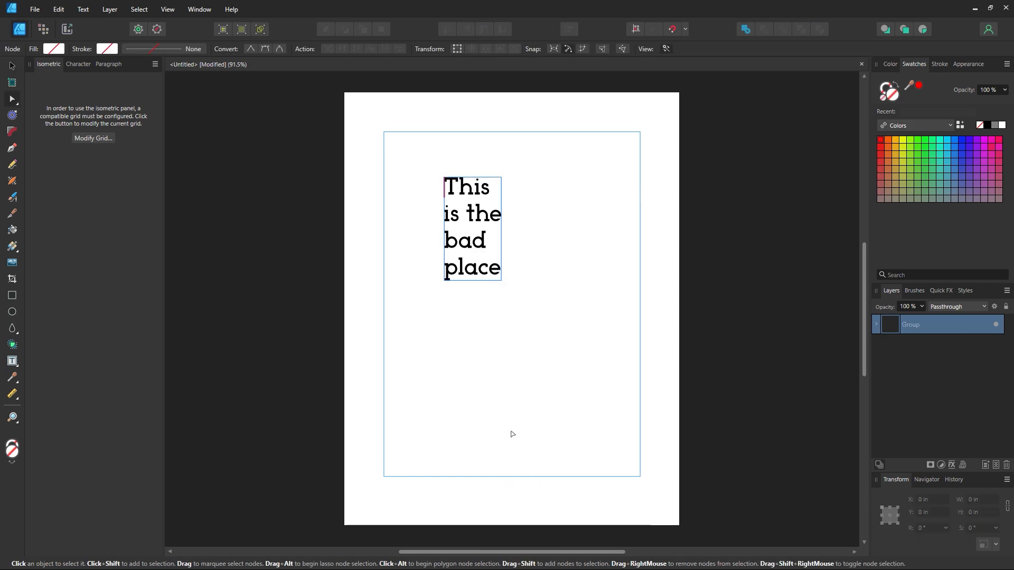
pyautogui.click(13, 66)
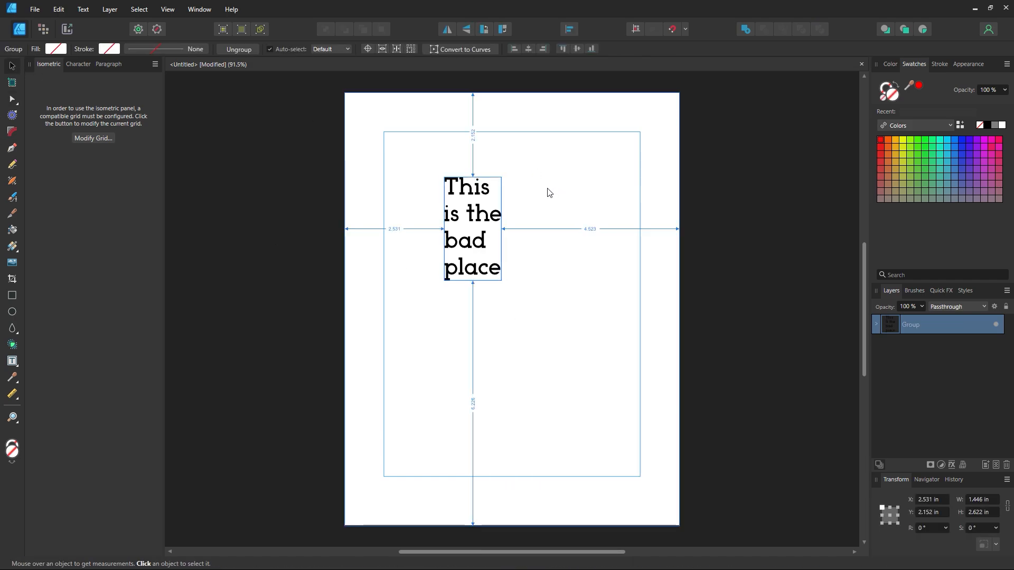
pyautogui.hotkey('ctrl', 'shift', 'g')
pyautogui.moveTo(496, 274); pyautogui.dragTo(519, 354)
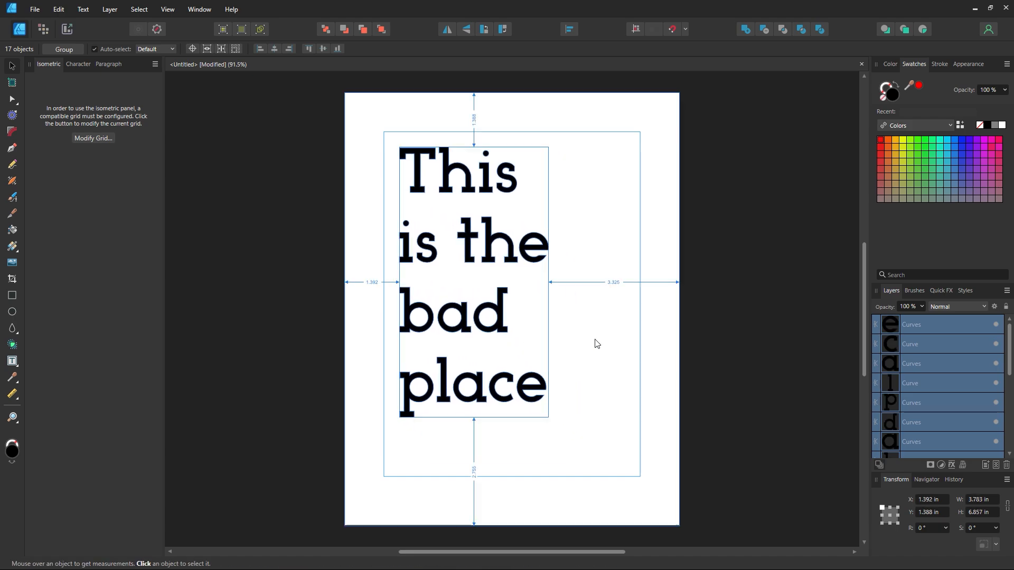
# - Group the letters of "This", "is" and "the" into one separate group per word
pyautogui.hotkey('ctrl', 'd')
pyautogui.moveTo(590, 125); pyautogui.dragTo(358, 204)
pyautogui.hotkey('ctrl', 'g')
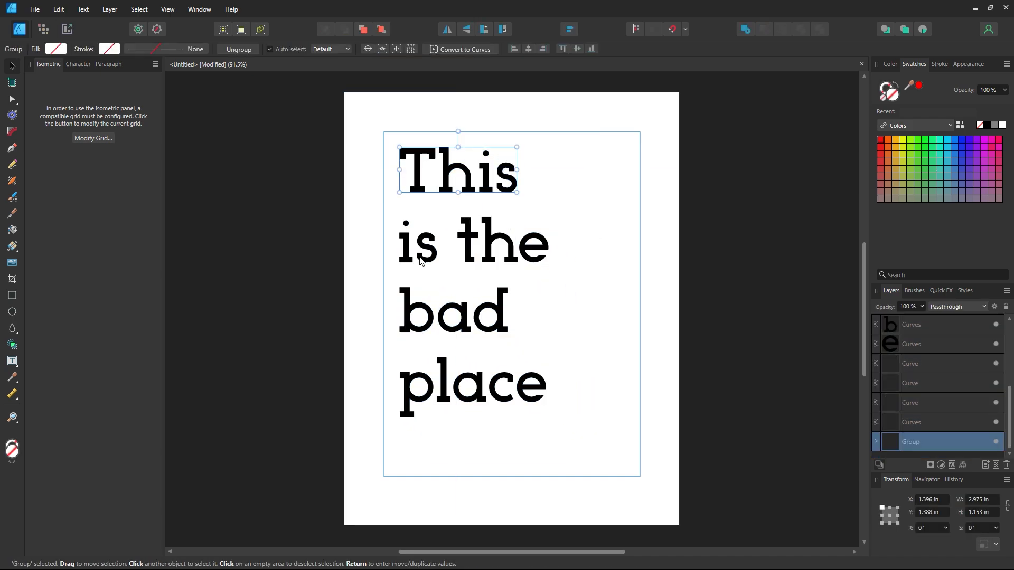
pyautogui.moveTo(458, 213); pyautogui.dragTo(393, 267)
pyautogui.hotkey('ctrl', 'g')
pyautogui.moveTo(573, 204); pyautogui.dragTo(452, 275)
pyautogui.hotkey('ctrl', 'g')
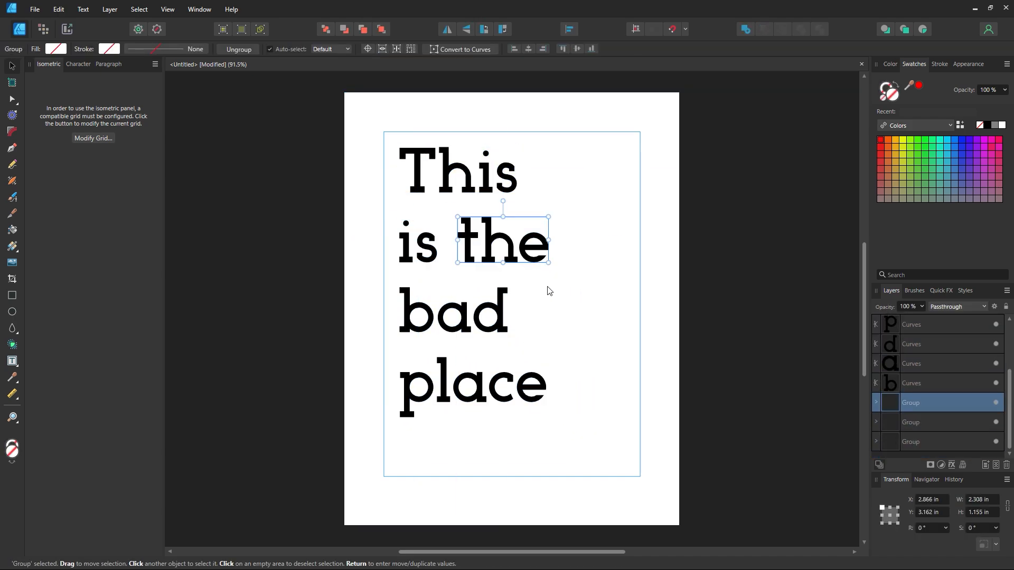
# - Group the letters of "bad" and "place" into one group per word and clear the selection
pyautogui.moveTo(552, 285); pyautogui.dragTo(391, 342)
pyautogui.hotkey('ctrl', 'g')
pyautogui.moveTo(581, 342); pyautogui.dragTo(400, 423)
pyautogui.hotkey('ctrl', 'g')
pyautogui.hotkey('ctrl', 'd')
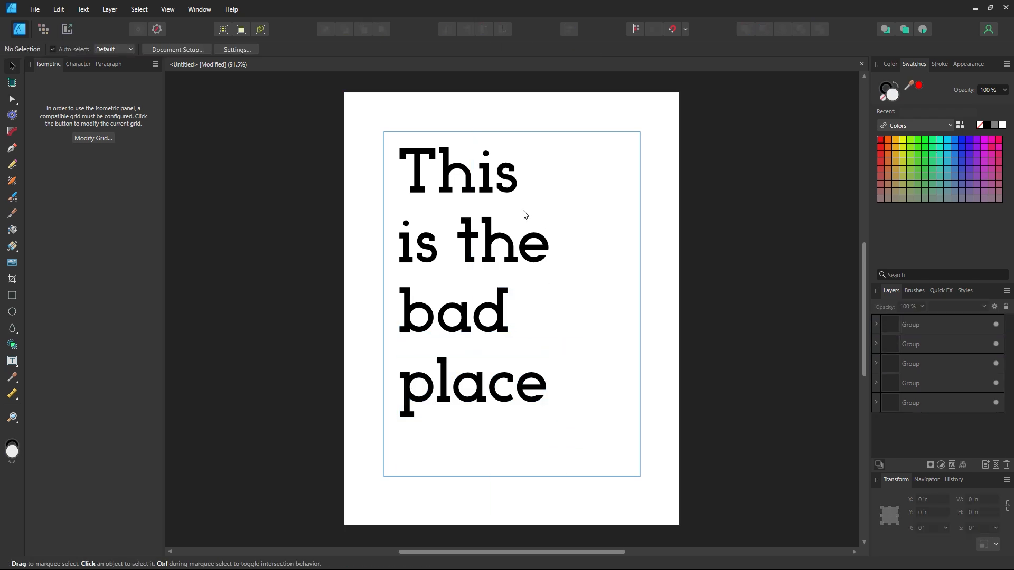
# - Move the word "This" into the upper-left corner of the page margins
pyautogui.click(474, 244)
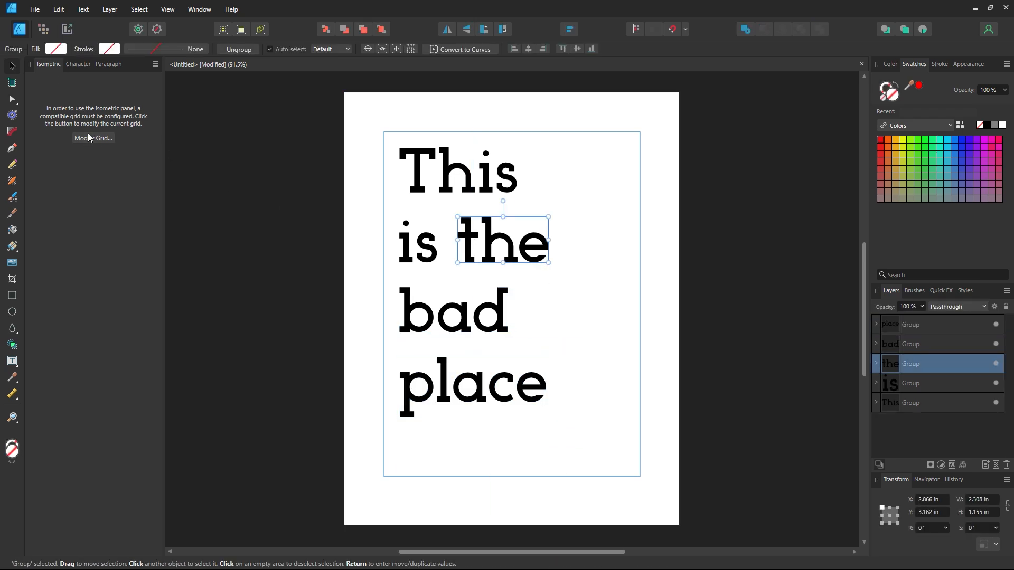
pyautogui.click(248, 139)
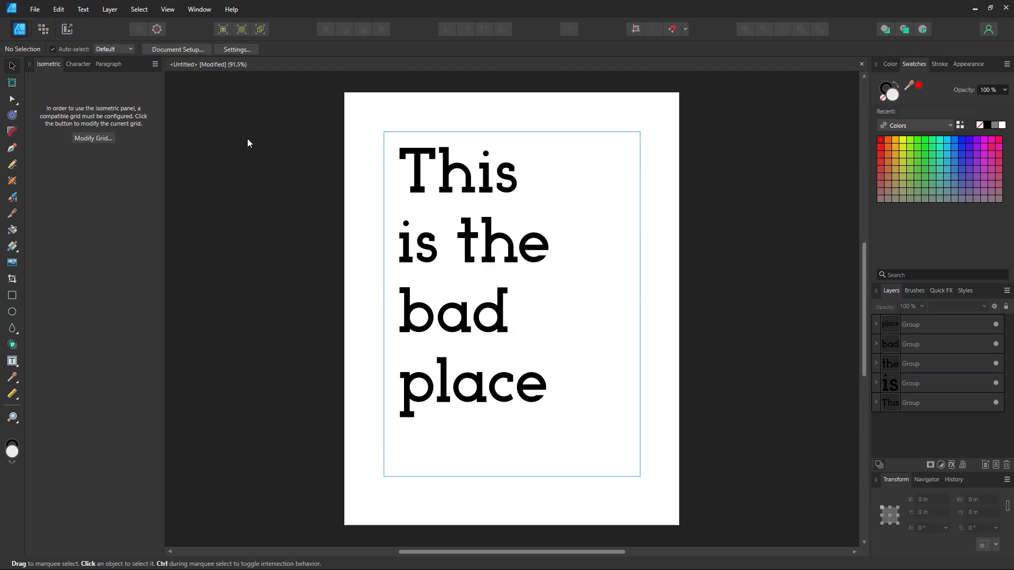
pyautogui.moveTo(484, 185); pyautogui.dragTo(469, 169)
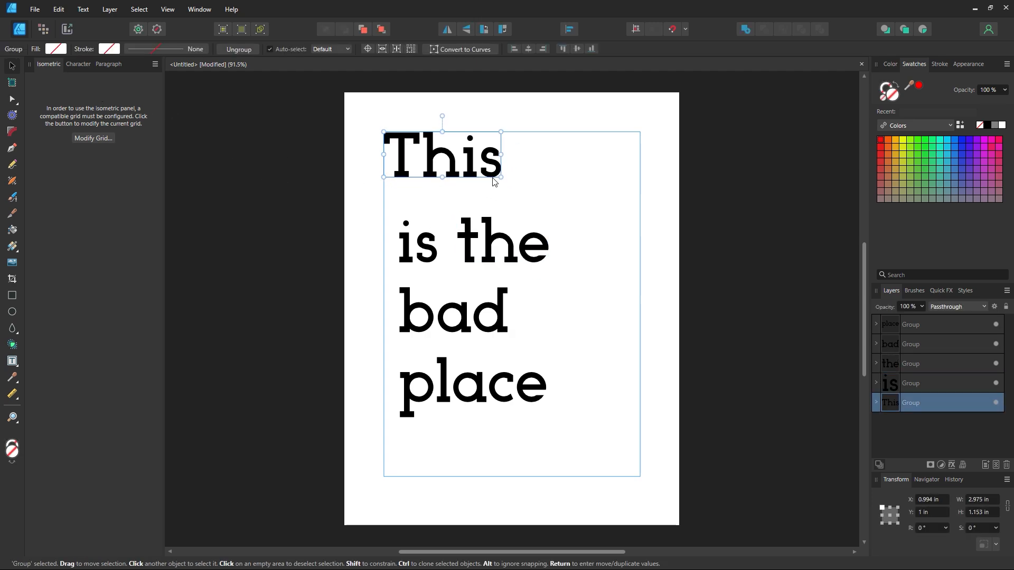
pyautogui.click(564, 206)
# - Place the words "is" and "the" close together, side by side just above "bad"
pyautogui.moveTo(595, 196); pyautogui.dragTo(392, 279)
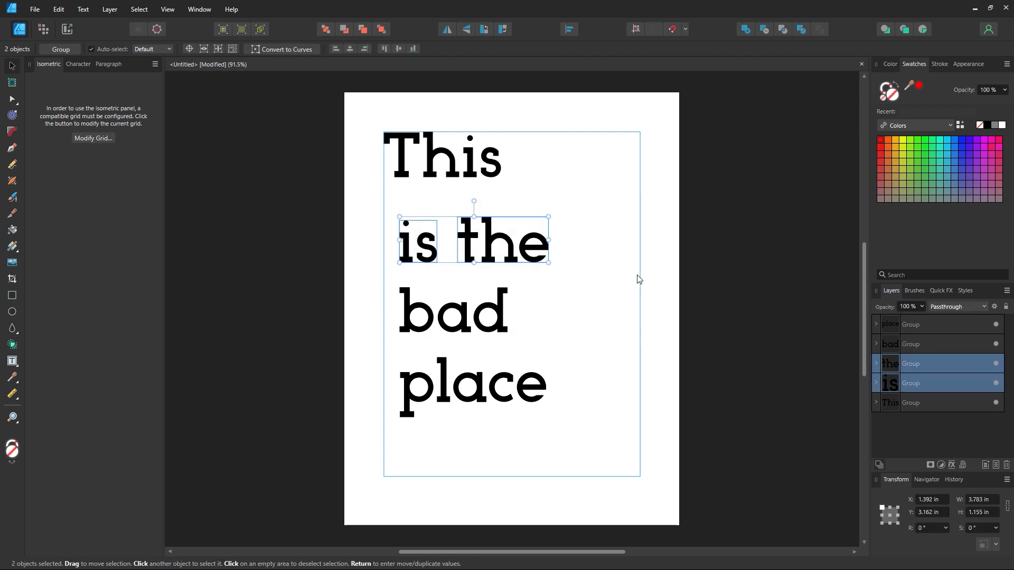
pyautogui.click(639, 278)
pyautogui.click(515, 253)
pyautogui.moveTo(515, 253); pyautogui.dragTo(622, 291)
pyautogui.moveTo(432, 256); pyautogui.dragTo(459, 223)
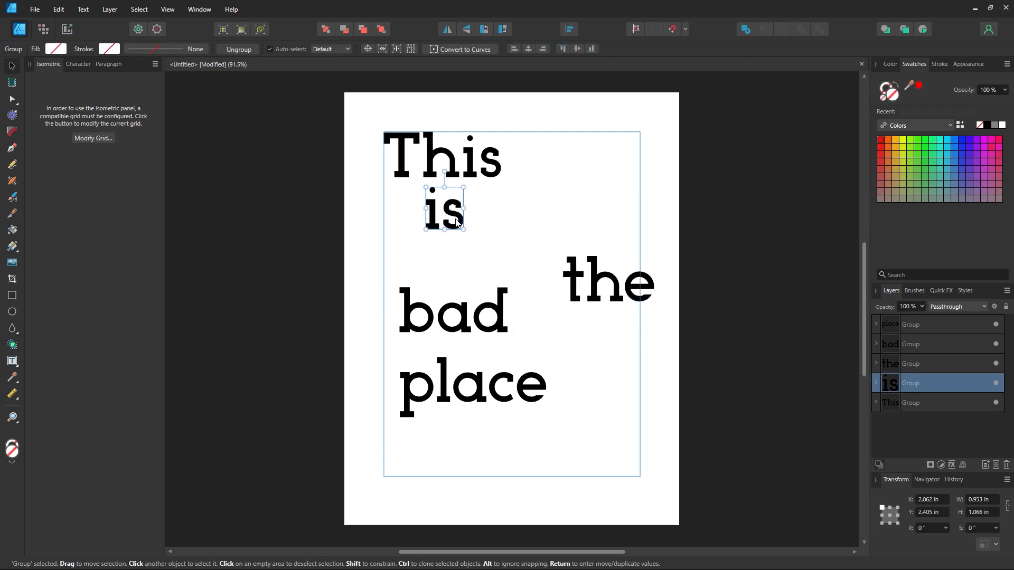
pyautogui.moveTo(605, 281); pyautogui.dragTo(471, 284)
pyautogui.keyDown('shift'); pyautogui.click(470, 219); pyautogui.keyUp('shift')
# - With "This" selected, set up a visible isometric grid with a plane set and 0.3 in spacing
pyautogui.click(423, 158)
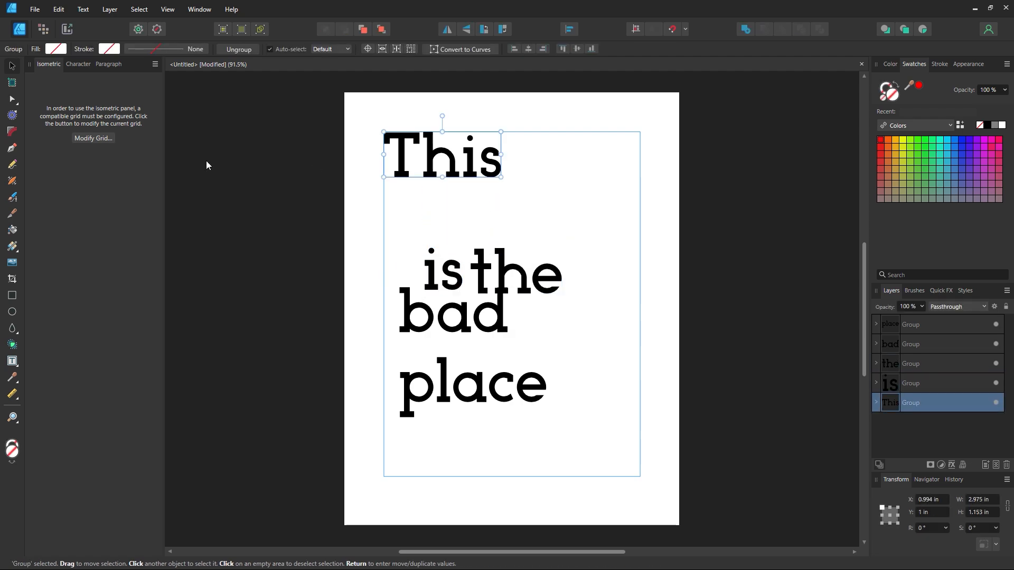
pyautogui.click(88, 138)
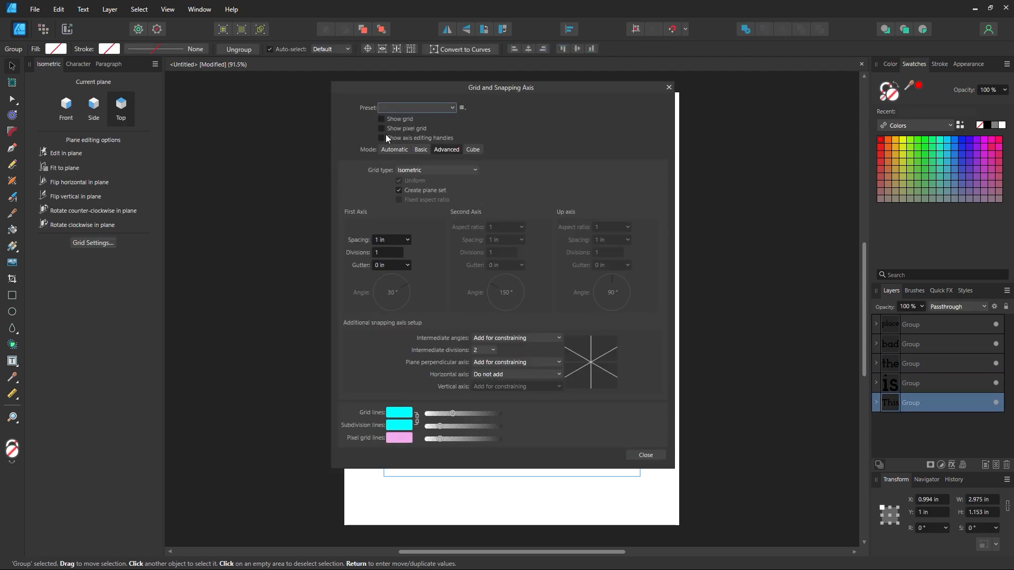
pyautogui.click(382, 119)
pyautogui.moveTo(410, 89); pyautogui.dragTo(632, 94)
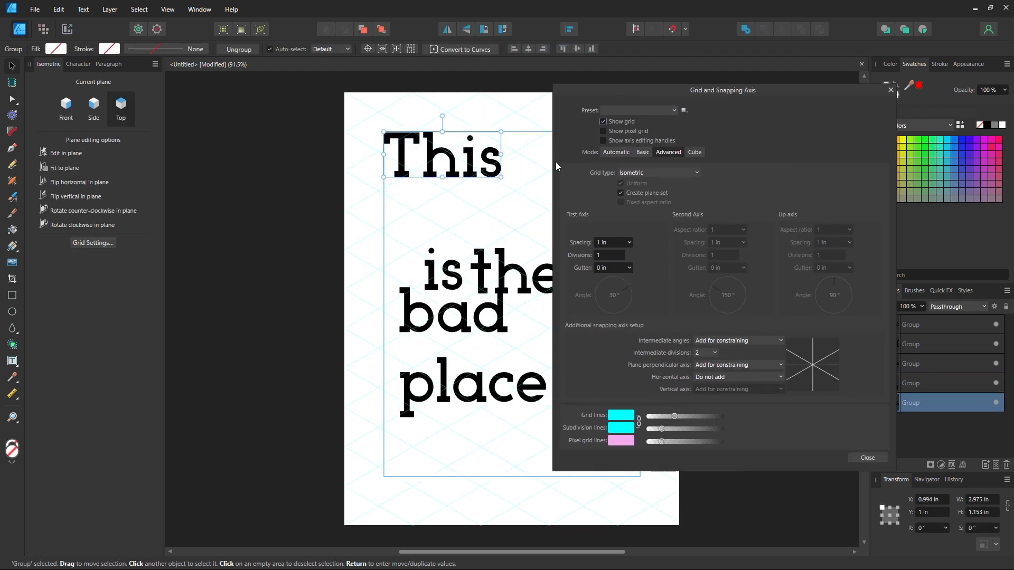
pyautogui.click(611, 245)
pyautogui.doubleClick(609, 242)
pyautogui.write('0.3')
pyautogui.press('Tab')
pyautogui.click(866, 458)
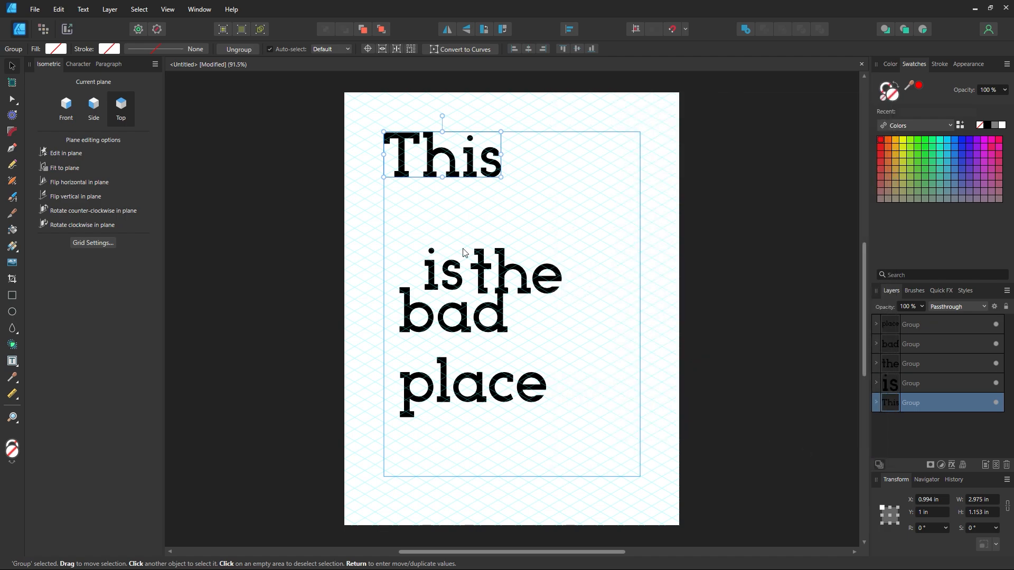
# - Fit the word "This" to the front isometric plane and place it at the upper-left margin
pyautogui.click(59, 169)
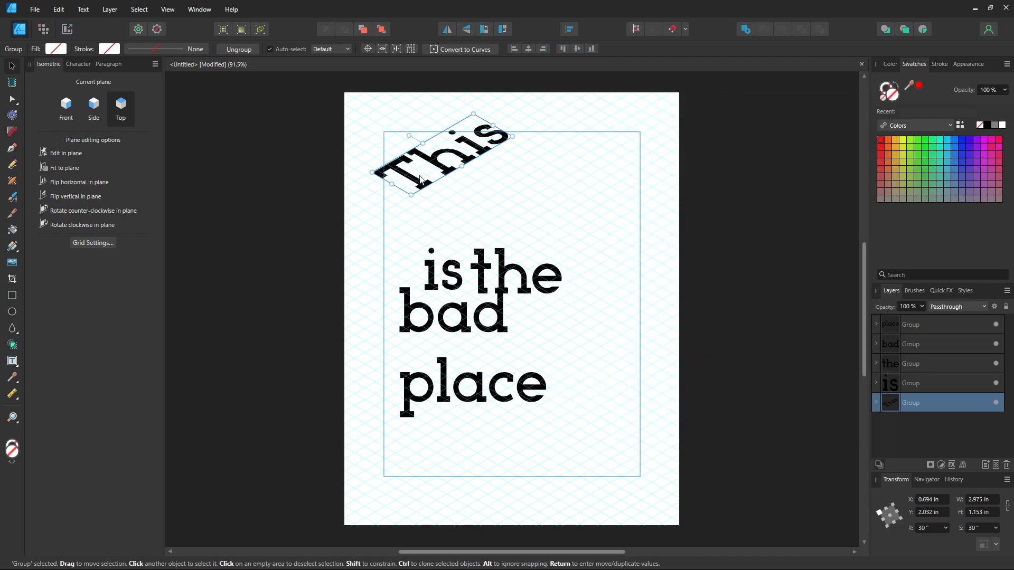
pyautogui.hotkey('ctrl', 'z')
pyautogui.click(95, 108)
pyautogui.click(66, 108)
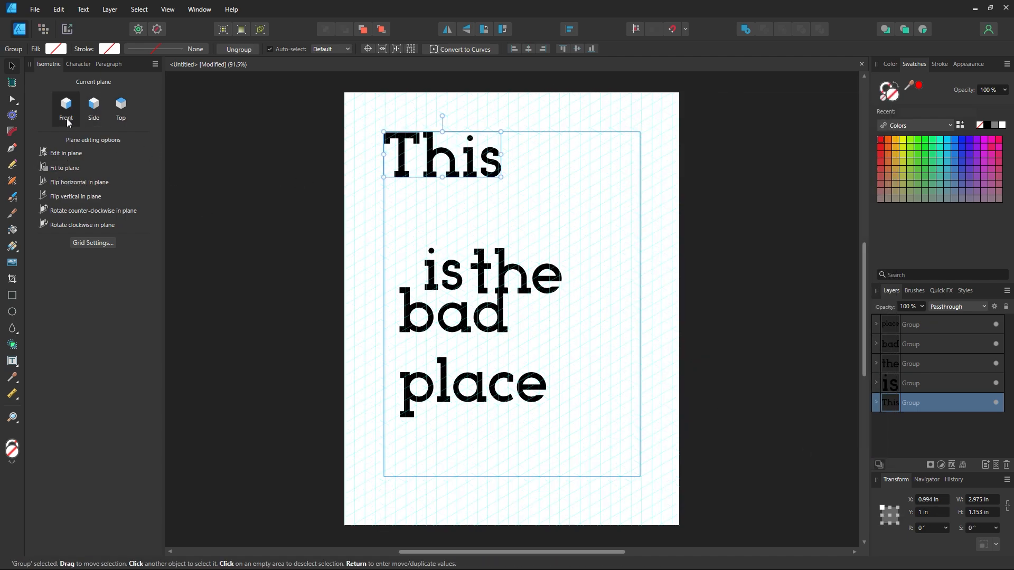
pyautogui.click(64, 168)
pyautogui.moveTo(421, 160); pyautogui.dragTo(429, 192)
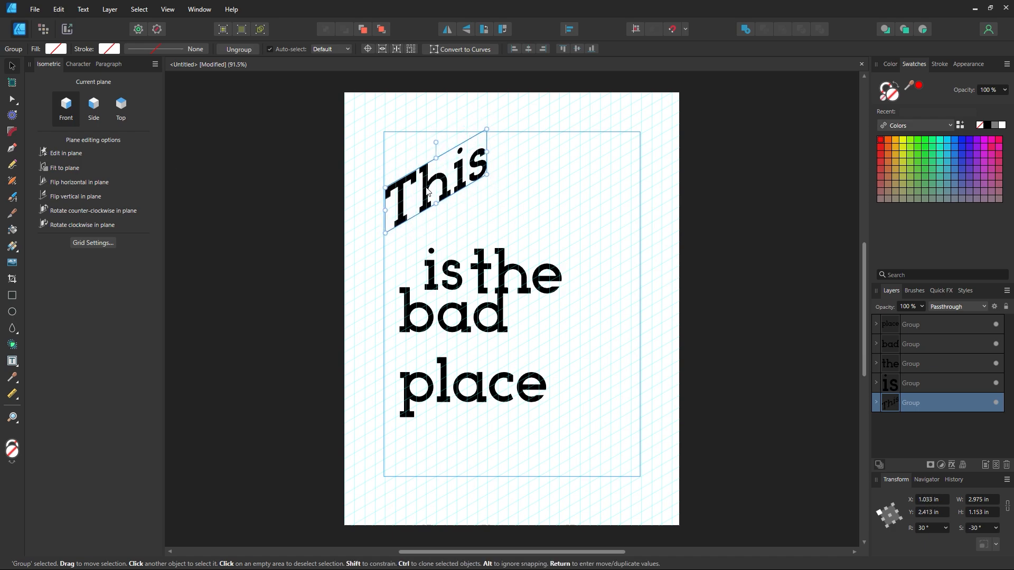
# - Try fitting the words "is" and "the" to the side plane below "This", and undo it
pyautogui.click(457, 272)
pyautogui.keyDown('shift'); pyautogui.click(482, 279); pyautogui.keyUp('shift')
pyautogui.click(91, 112)
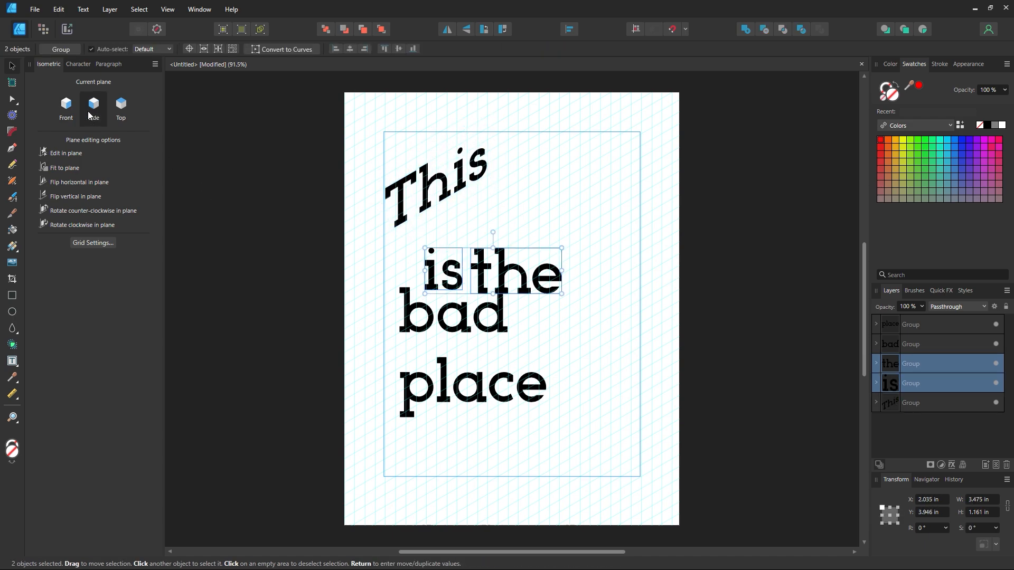
pyautogui.click(68, 169)
pyautogui.moveTo(484, 286); pyautogui.dragTo(509, 263)
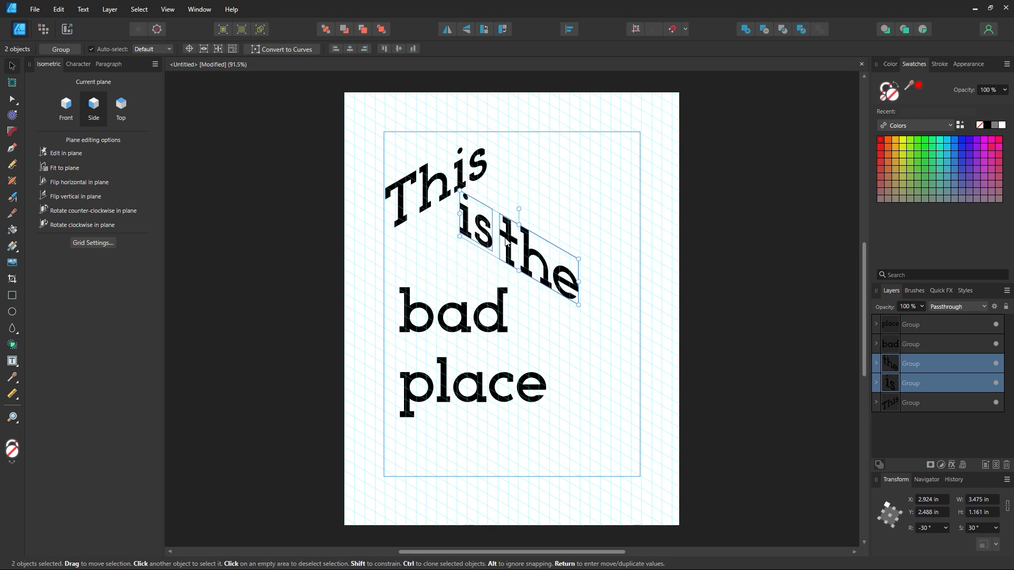
pyautogui.hotkey('ctrl', 'z')
pyautogui.hotkey('ctrl', 'z')
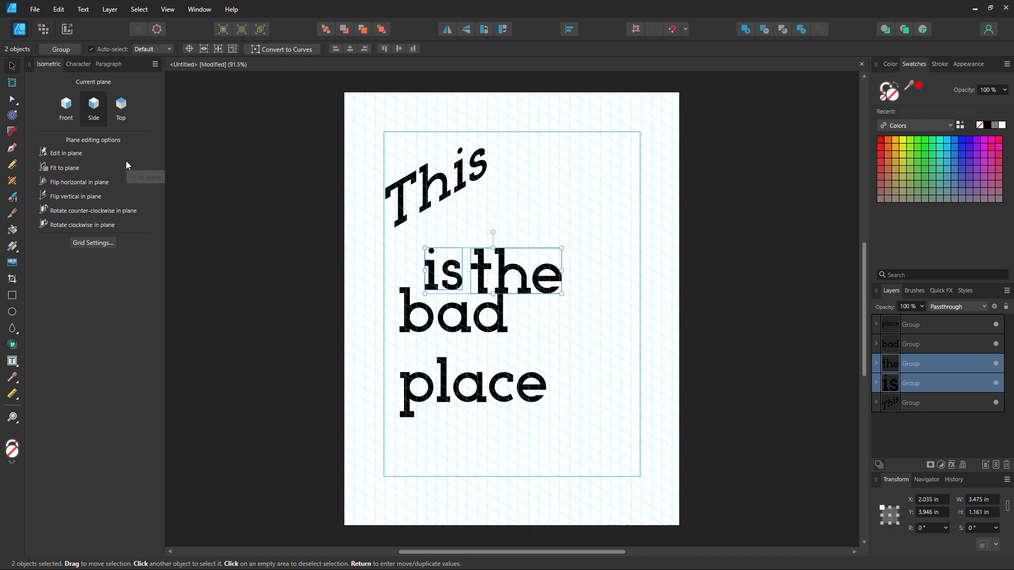
# - Fit the words "is" and "the" to the front plane and tuck them beneath the end of "This"
pyautogui.click(73, 116)
pyautogui.click(65, 167)
pyautogui.moveTo(480, 277); pyautogui.dragTo(495, 194)
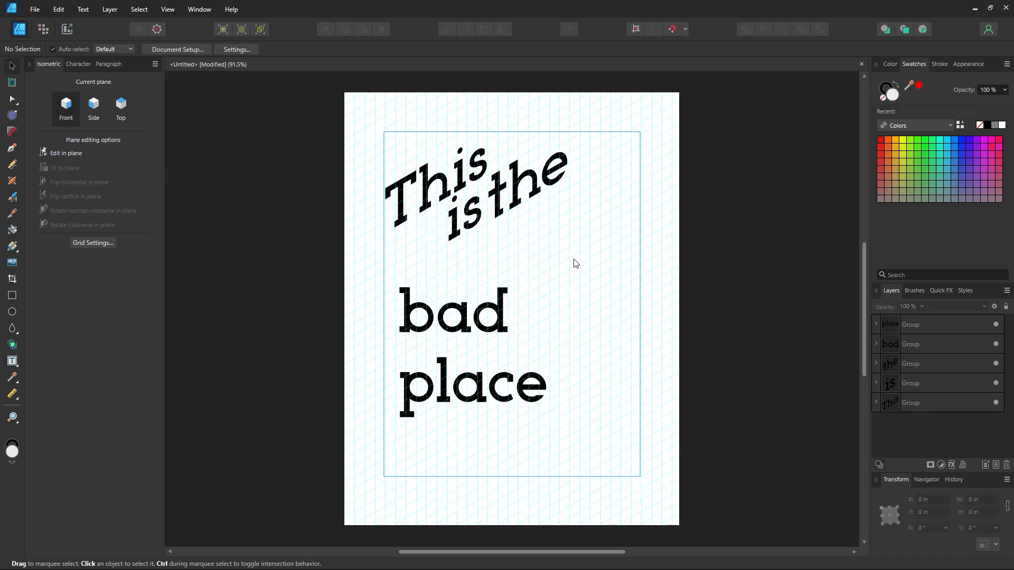
# - Try fitting the word "bad" to the side plane and placing it beneath "is", and undo it
pyautogui.moveTo(573, 263); pyautogui.dragTo(373, 349)
pyautogui.click(93, 106)
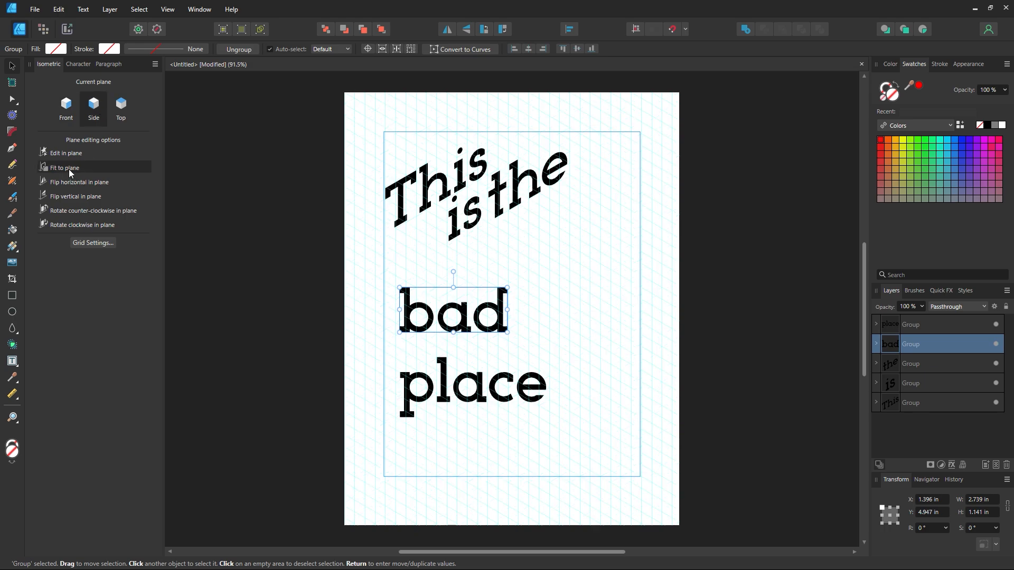
pyautogui.click(65, 168)
pyautogui.moveTo(461, 335); pyautogui.dragTo(466, 300)
pyautogui.hotkey('ctrl', 'z')
pyautogui.hotkey('ctrl', 'z')
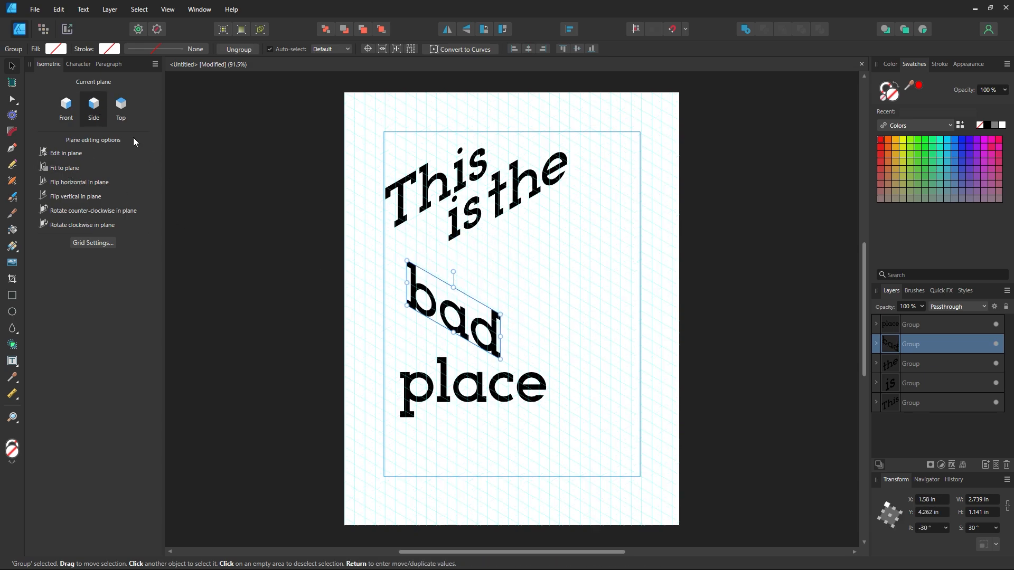
# - Fit the word "bad" to the top isometric plane and place it directly beneath "is the"
pyautogui.click(121, 112)
pyautogui.click(89, 170)
pyautogui.moveTo(452, 308); pyautogui.dragTo(486, 245)
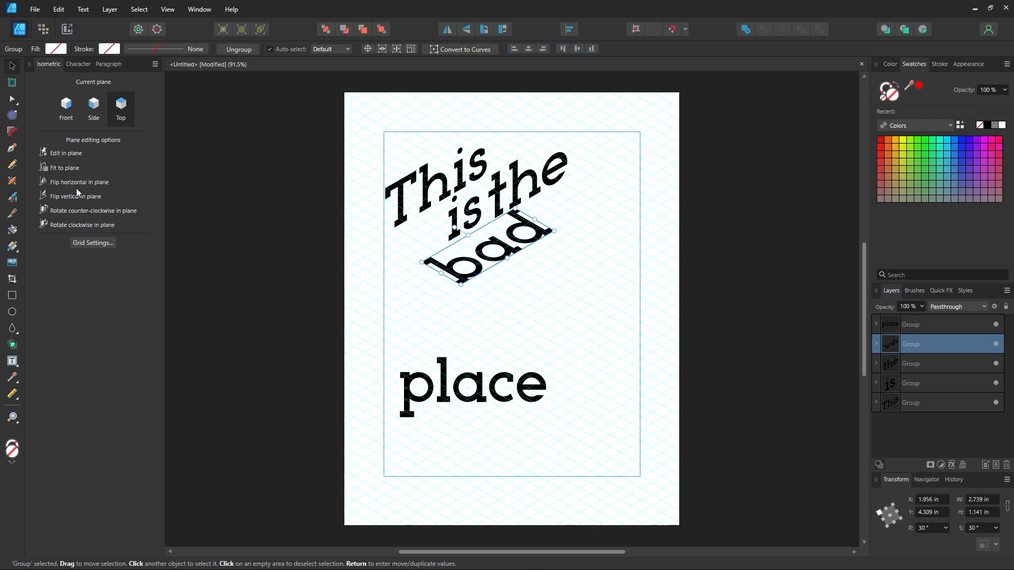
# - Rotate "bad" counter-clockwise in its plane three times, place it beneath "This is" and enlarge it to about 5.9 in wide
pyautogui.click(81, 211)
pyautogui.click(81, 211)
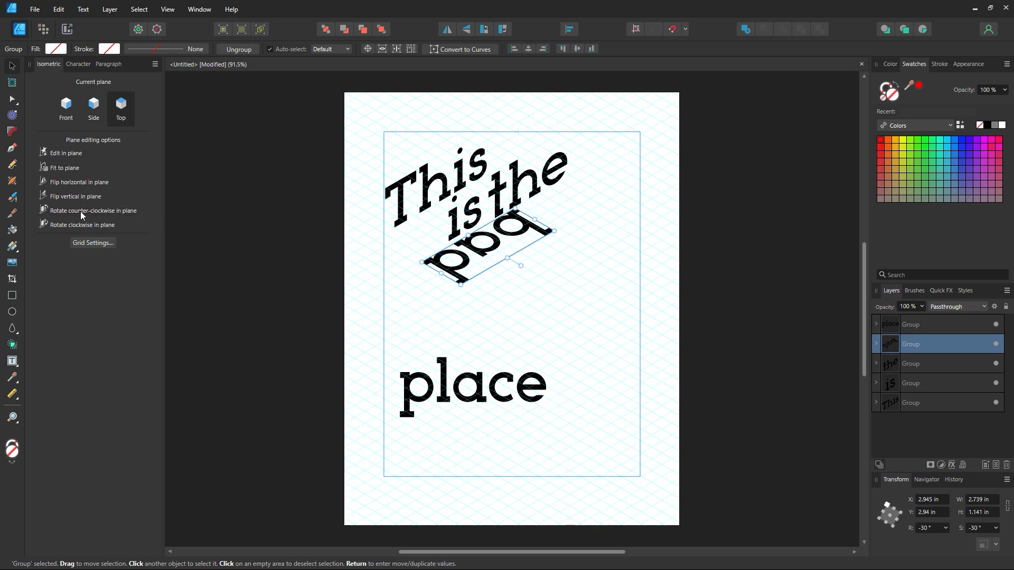
pyautogui.click(81, 211)
pyautogui.moveTo(467, 252); pyautogui.dragTo(430, 270)
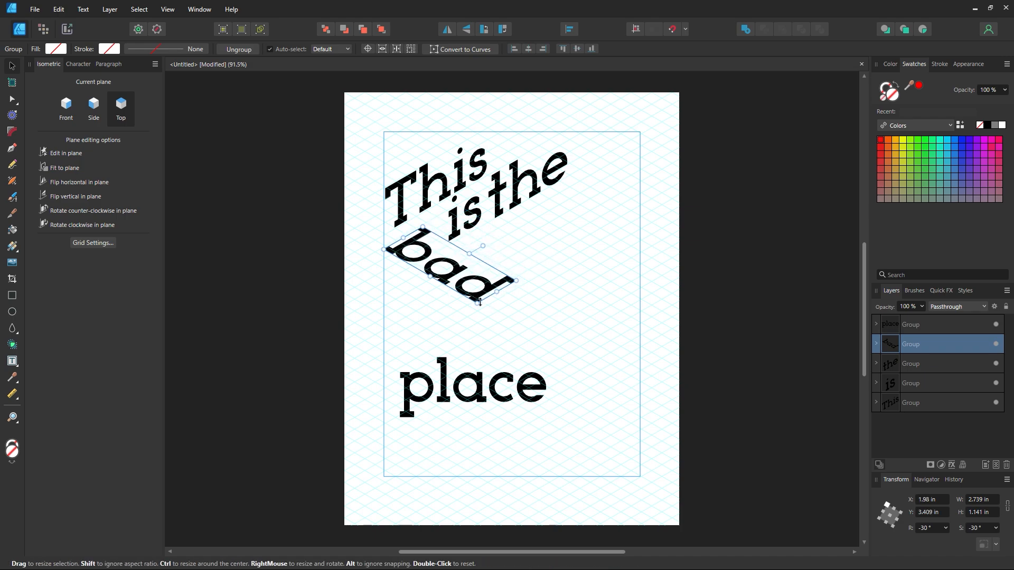
pyautogui.moveTo(480, 302); pyautogui.dragTo(552, 387)
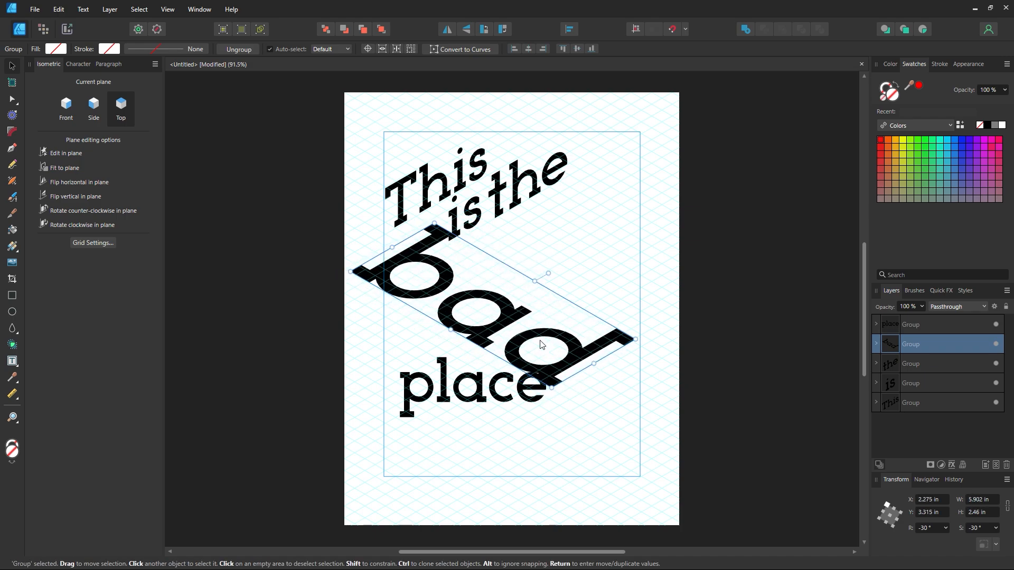
# - Fit the word "place" to the side plane and position it beneath the sloping lower edge of "bad"
pyautogui.moveTo(484, 388); pyautogui.dragTo(473, 400)
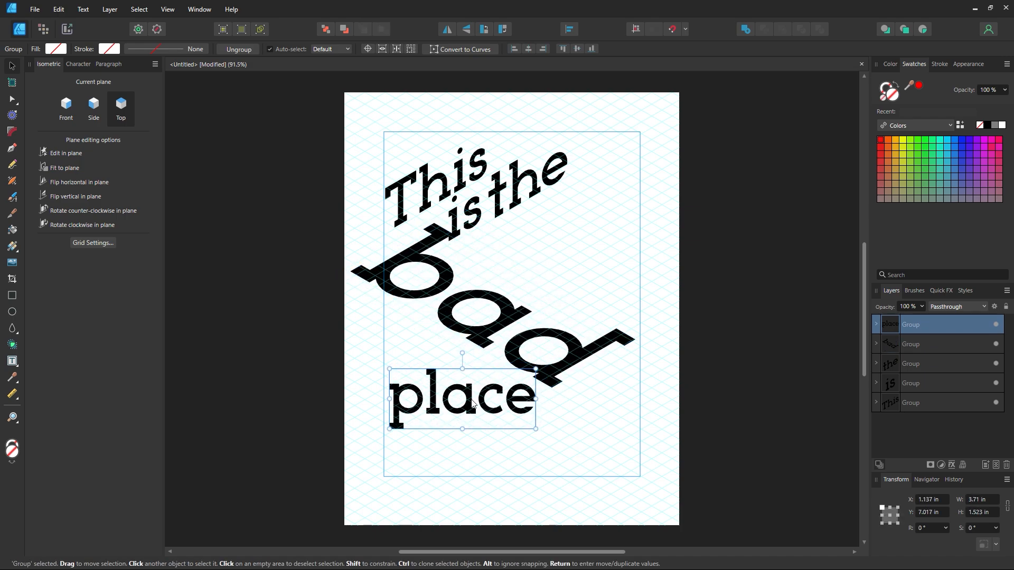
pyautogui.click(95, 113)
pyautogui.click(64, 167)
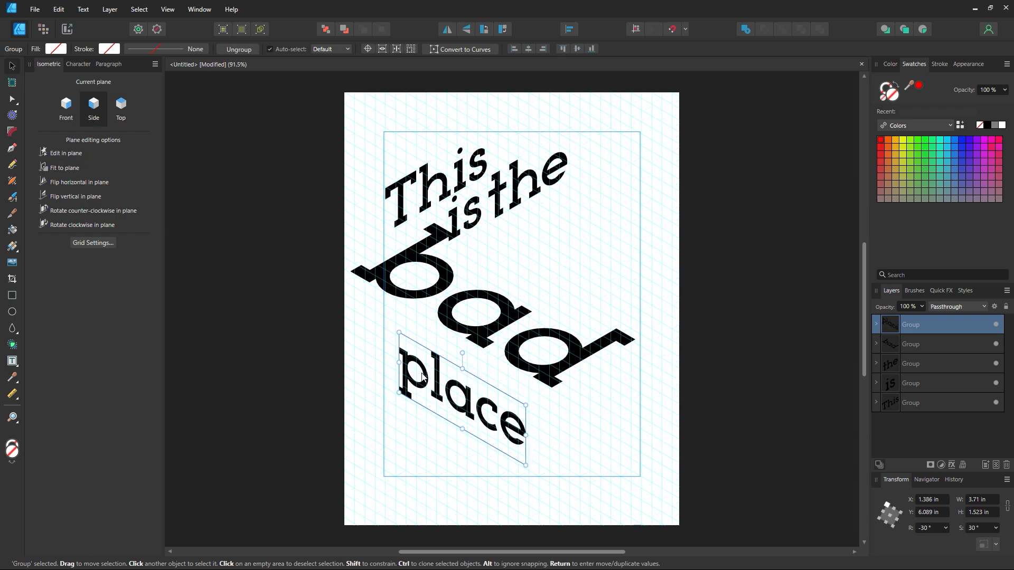
pyautogui.moveTo(462, 381); pyautogui.dragTo(472, 382)
# - Move all five words together slightly right and down to centre the lettering across the page
pyautogui.moveTo(674, 128); pyautogui.dragTo(329, 461)
pyautogui.moveTo(540, 348); pyautogui.dragTo(564, 355)
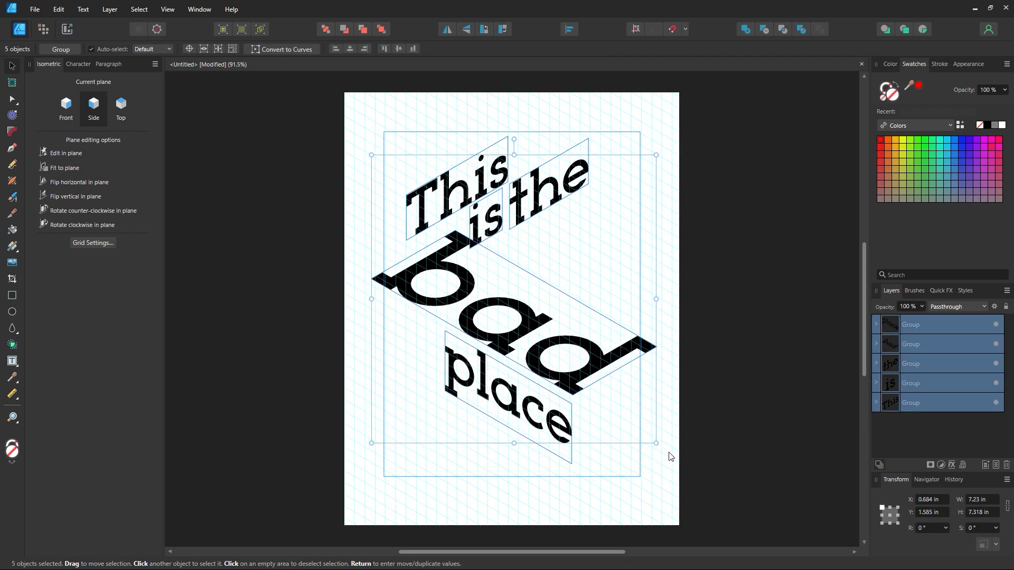
pyautogui.click(406, 141)
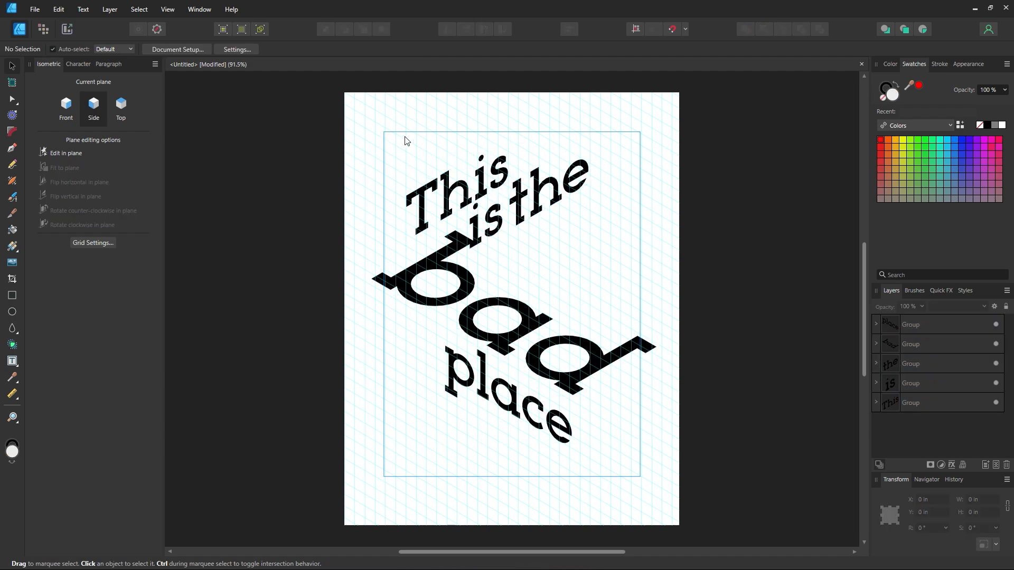
# - Turn off the page margins in the document setup
pyautogui.click(188, 49)
pyautogui.click(510, 258)
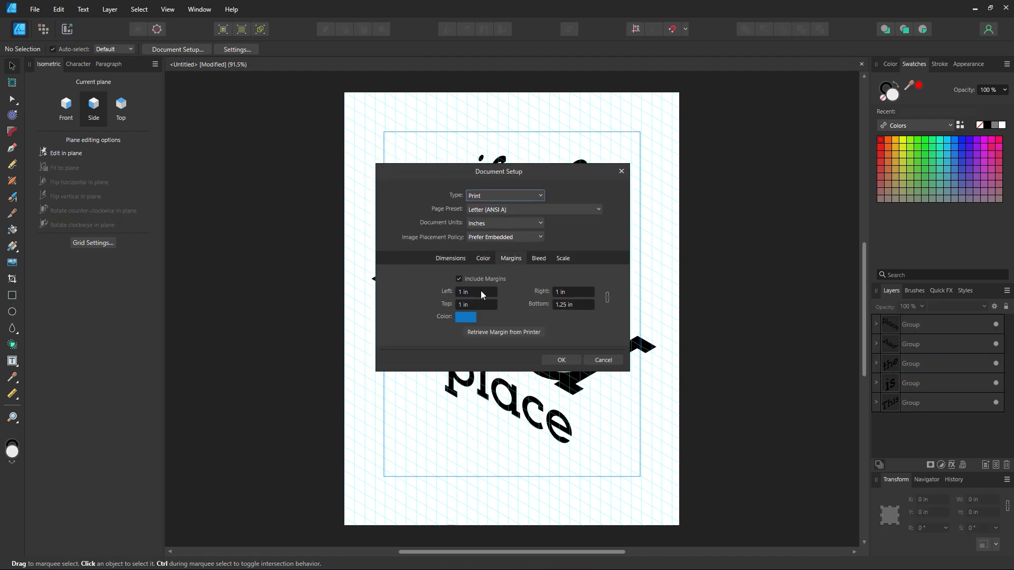
pyautogui.click(561, 375)
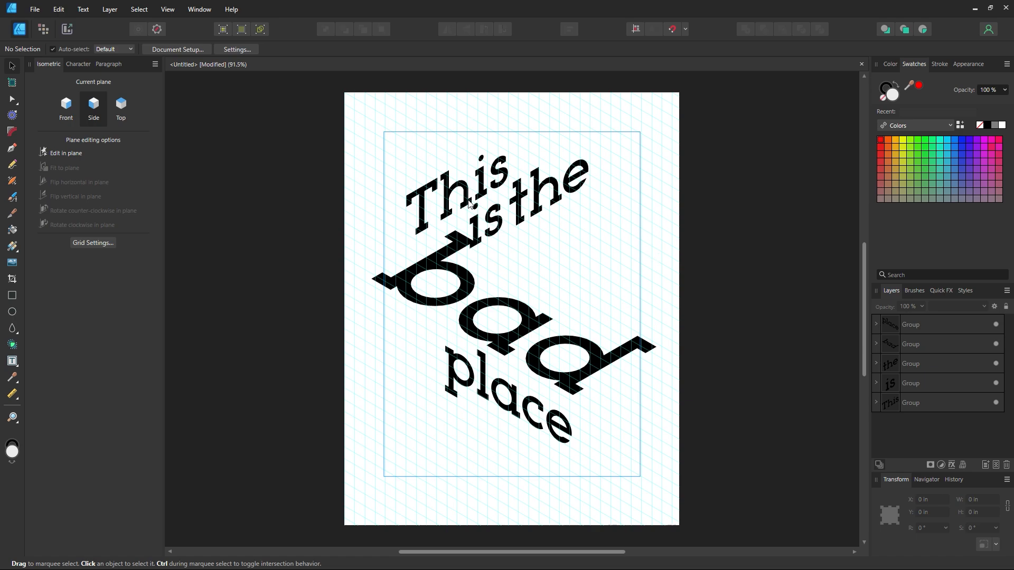
pyautogui.click(188, 50)
pyautogui.click(566, 366)
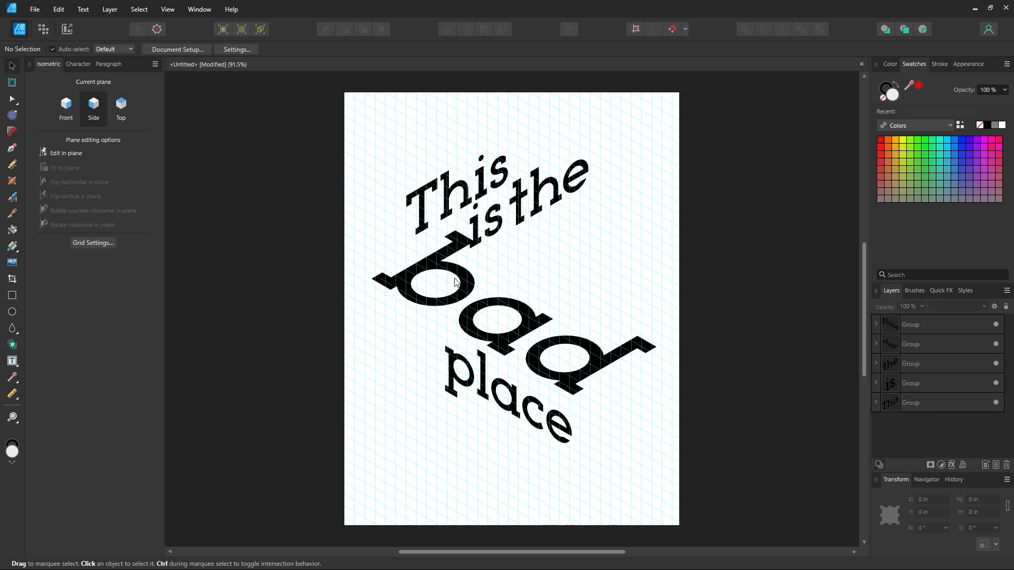
# - Shift "bad" left along the page and move "place" up and left to follow it
pyautogui.moveTo(456, 281); pyautogui.dragTo(422, 270)
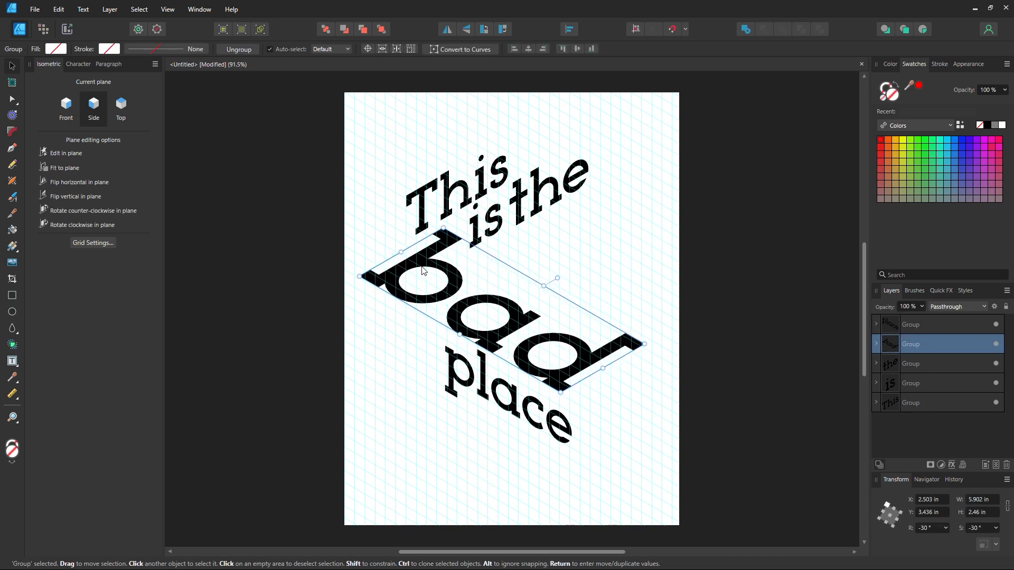
pyautogui.moveTo(468, 367); pyautogui.dragTo(458, 361)
pyautogui.click(705, 235)
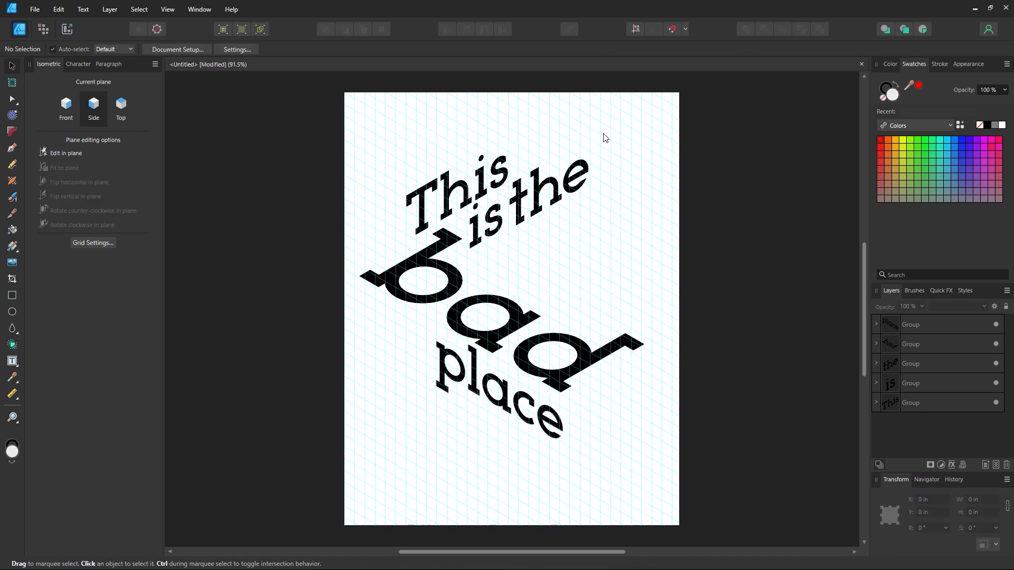
# - Scale all five words up together to about 7.6 in wide
pyautogui.moveTo(645, 125); pyautogui.dragTo(380, 431)
pyautogui.moveTo(644, 440); pyautogui.dragTo(659, 453)
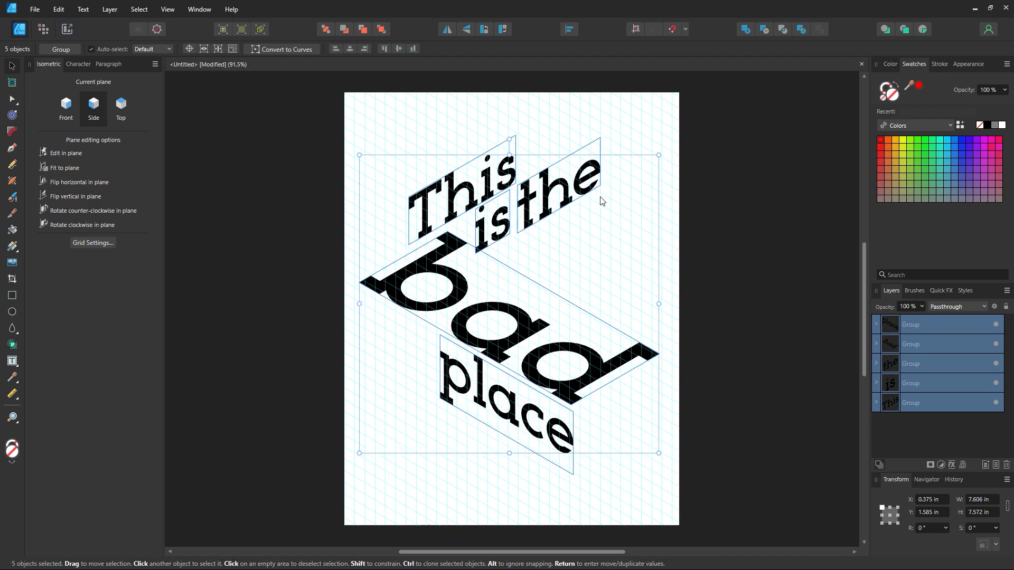
pyautogui.click(663, 332)
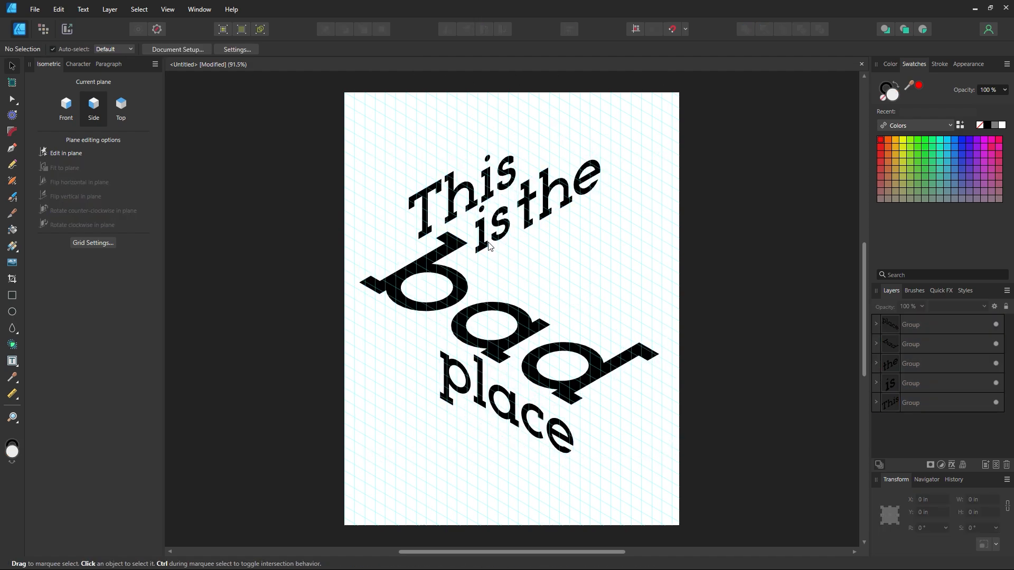
# - Move "the" farther away from "is" along its plane, and bring "This" down-left above the b of "bad"
pyautogui.click(548, 206)
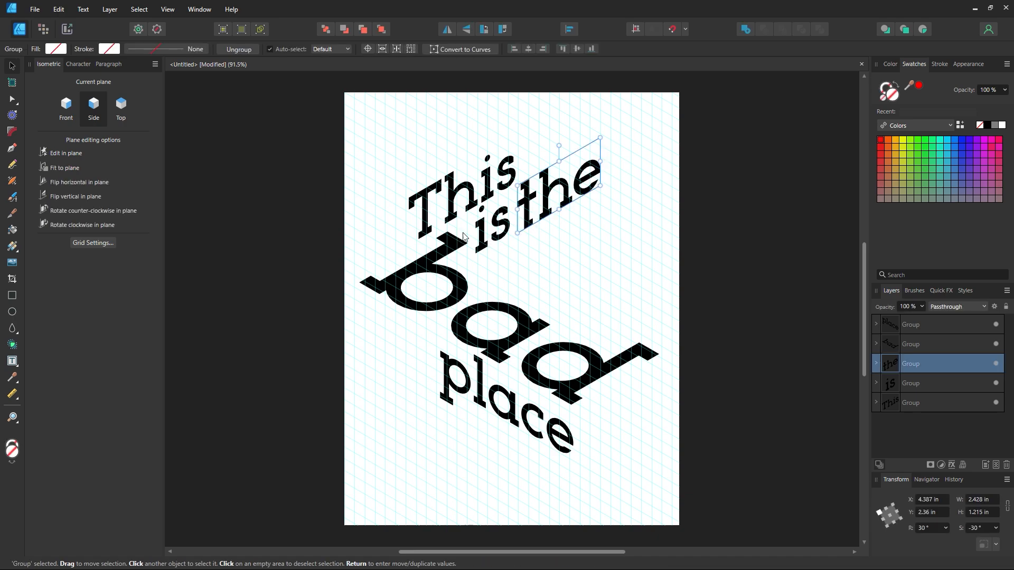
pyautogui.moveTo(547, 204); pyautogui.dragTo(553, 205)
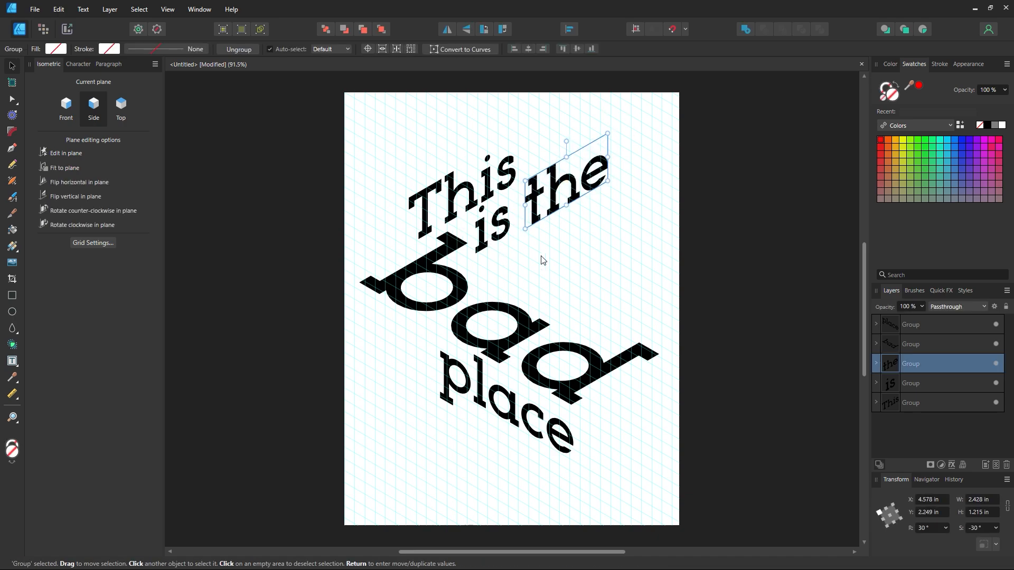
pyautogui.click(569, 265)
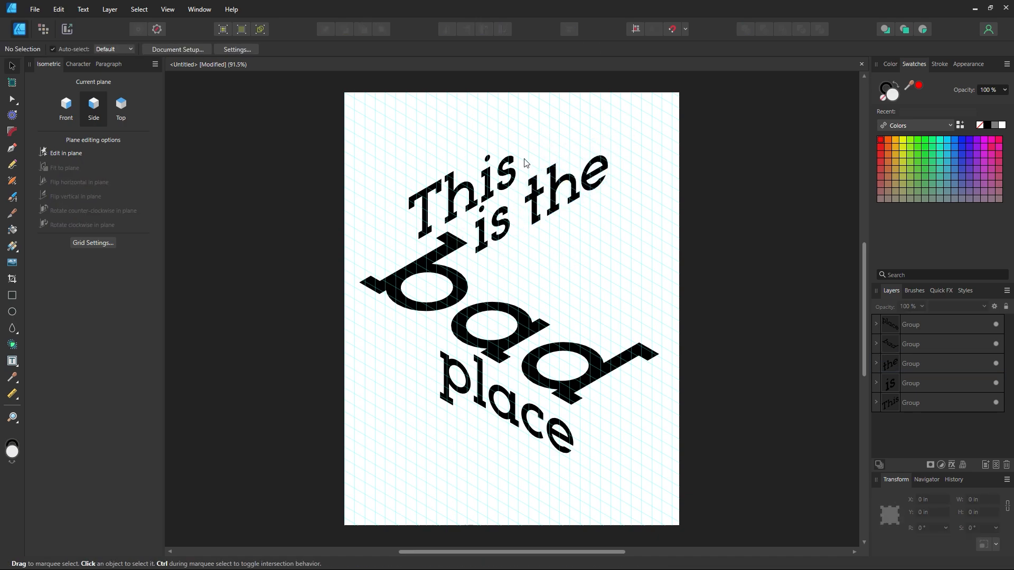
pyautogui.moveTo(485, 205); pyautogui.dragTo(424, 240)
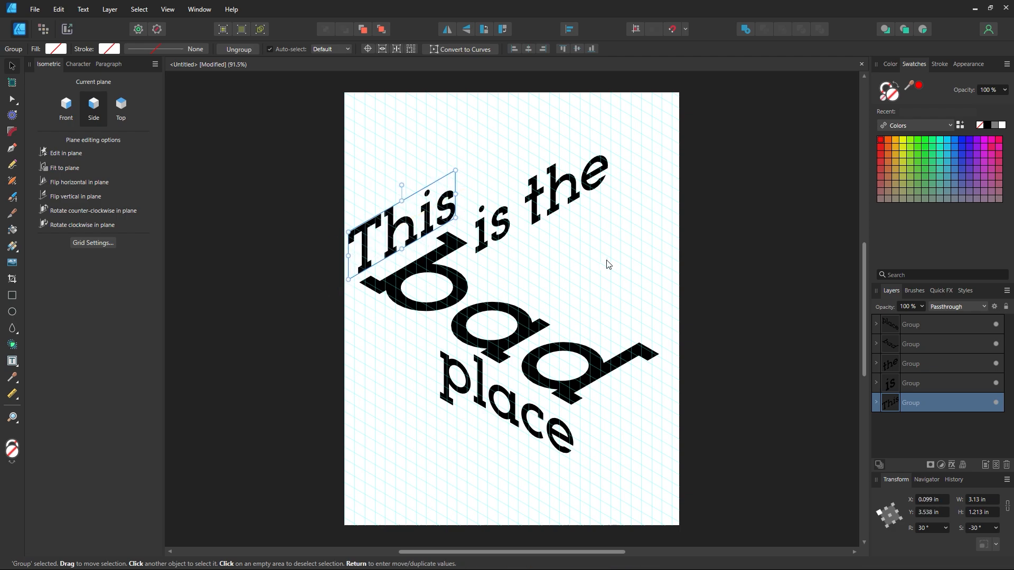
pyautogui.click(607, 265)
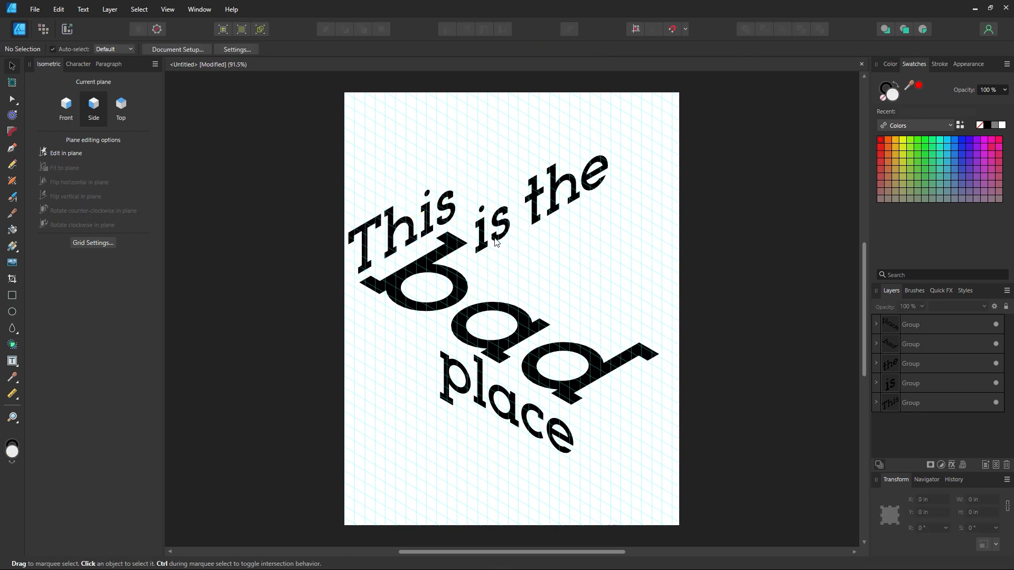
# - Raise "is" slightly beside "This" with a wider gap, and stack "the" beneath it above the a of "bad"
pyautogui.click(467, 276)
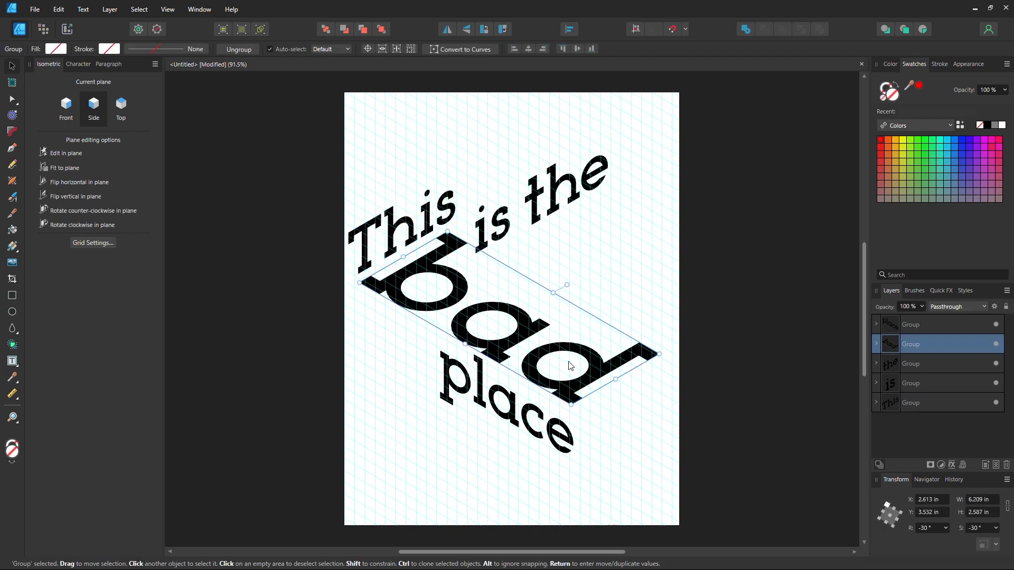
pyautogui.click(557, 248)
pyautogui.click(505, 230)
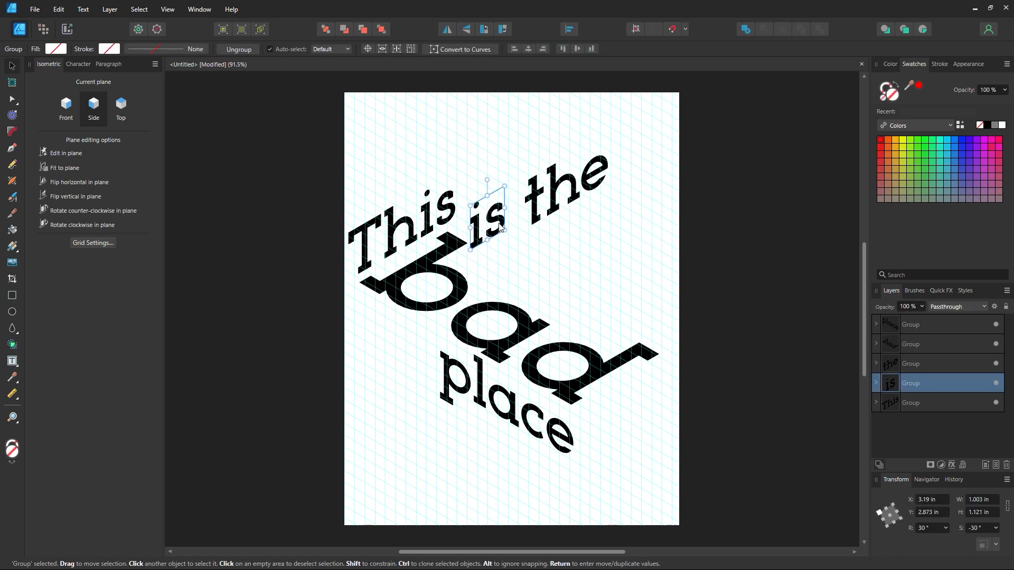
pyautogui.moveTo(499, 227); pyautogui.dragTo(500, 223)
pyautogui.moveTo(552, 202); pyautogui.dragTo(506, 270)
pyautogui.click(550, 230)
pyautogui.click(516, 197)
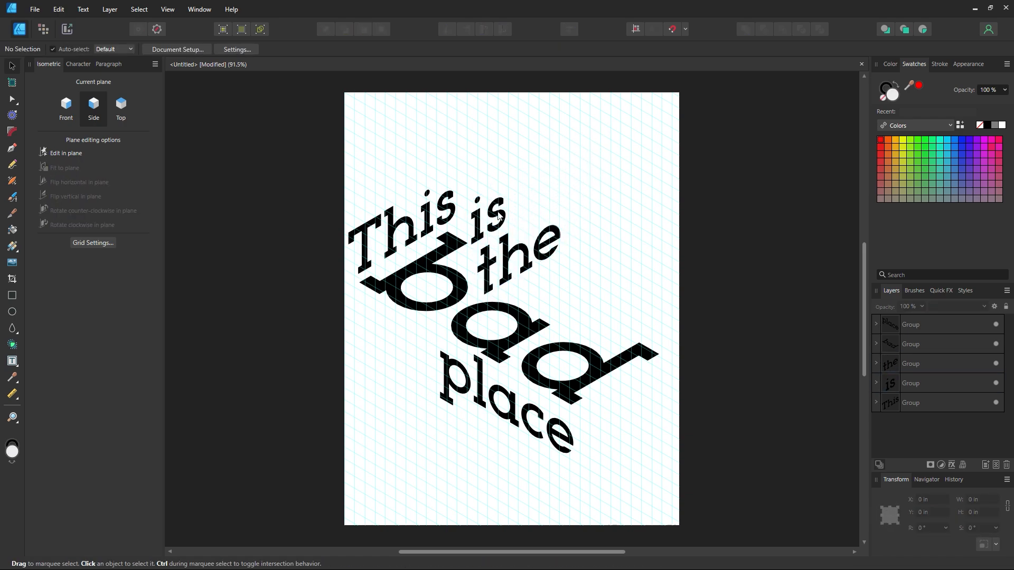
pyautogui.click(499, 215)
pyautogui.click(570, 215)
# - Nudge "place" slightly left, and move all five words together up and right on the page
pyautogui.moveTo(535, 410)
pyautogui.mouseDown()
pyautogui.moveTo(517, 399)
pyautogui.moveTo(531, 408)
pyautogui.mouseUp()
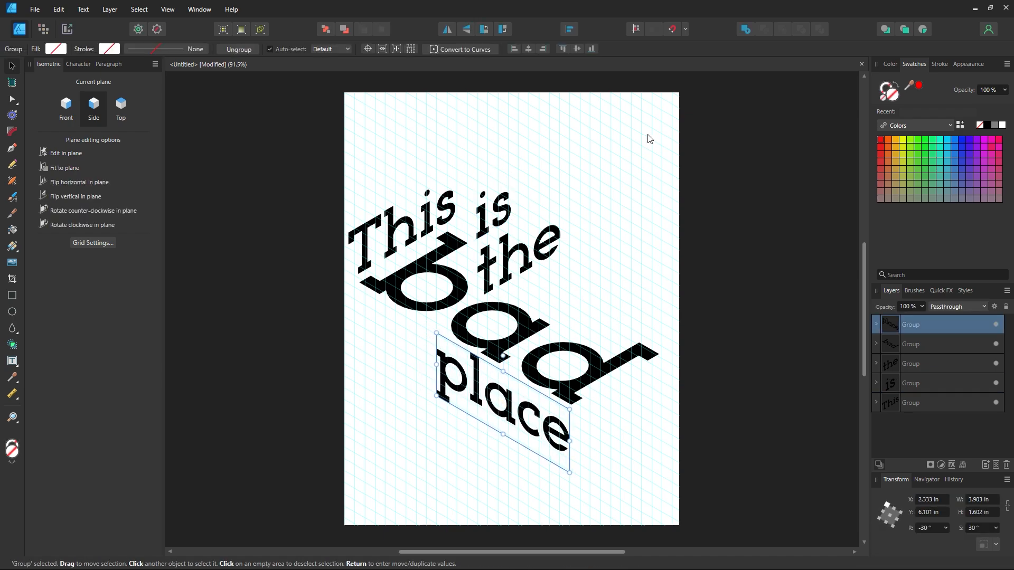
pyautogui.moveTo(650, 139); pyautogui.dragTo(309, 488)
pyautogui.moveTo(737, 127); pyautogui.dragTo(334, 475)
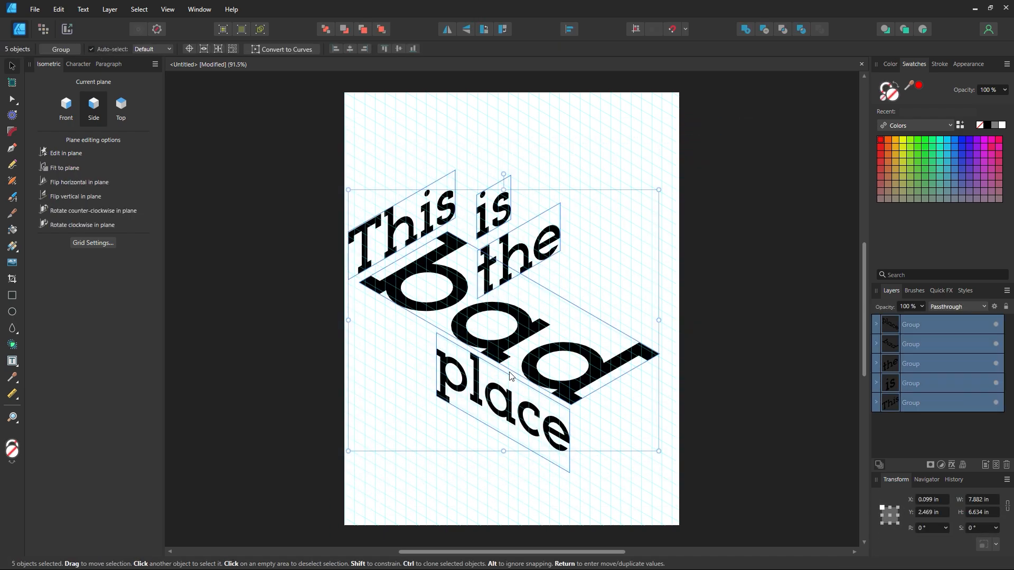
pyautogui.moveTo(511, 376); pyautogui.dragTo(530, 361)
pyautogui.click(476, 133)
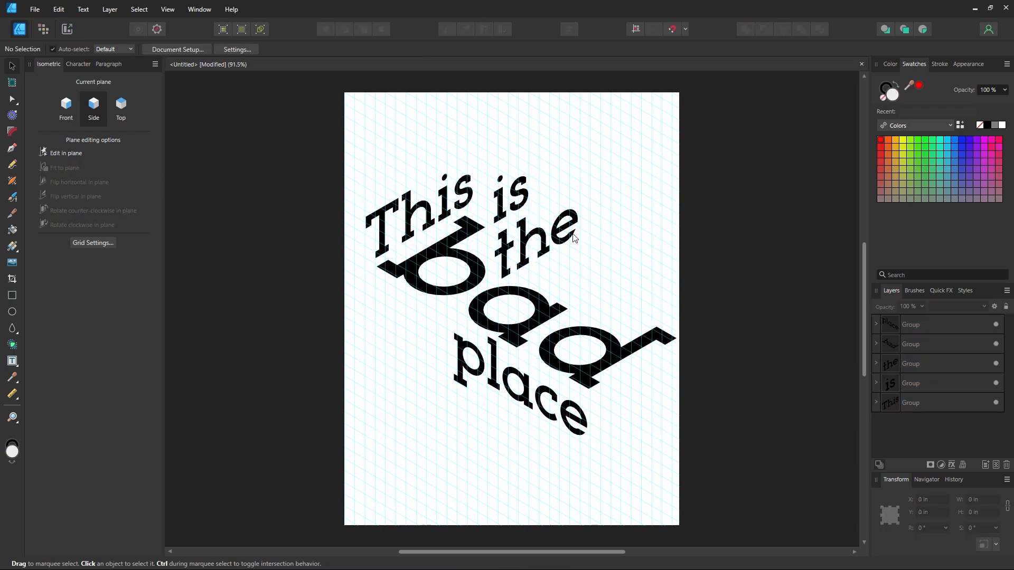
# - Try placing "place" up-left beneath the b of "bad"
pyautogui.moveTo(568, 418); pyautogui.dragTo(492, 374)
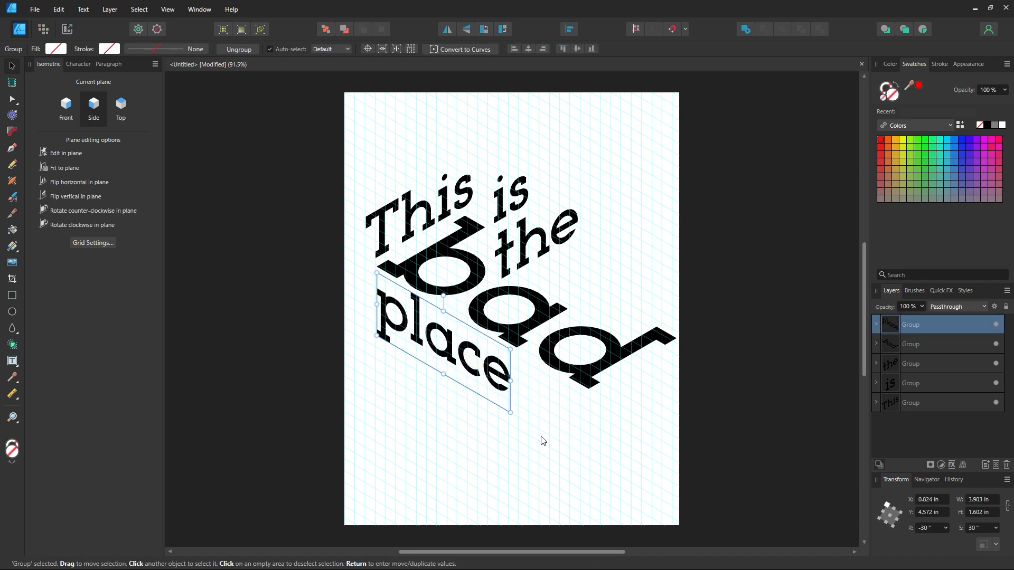
pyautogui.click(560, 453)
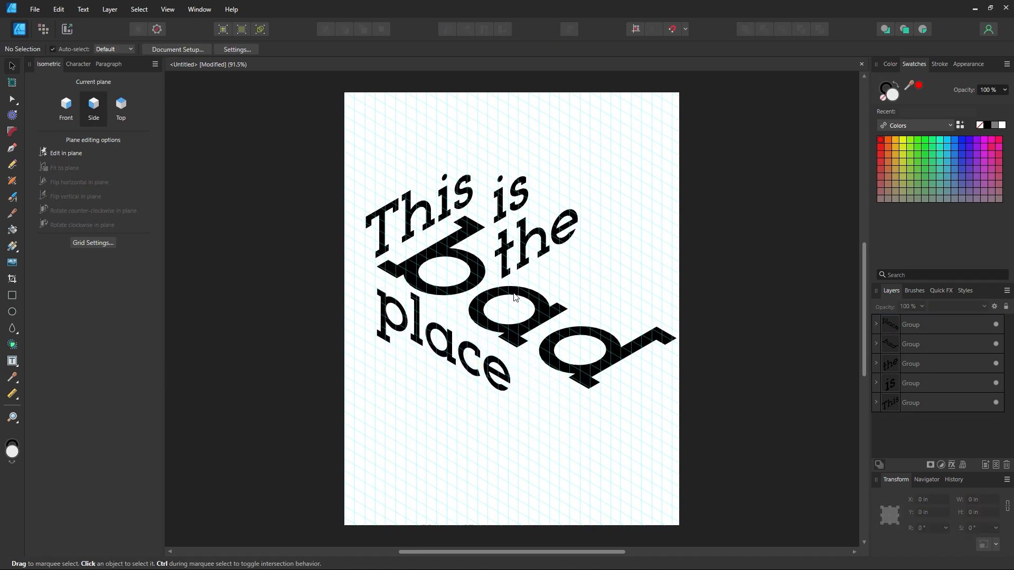
# - Scale "bad" down slightly within the layout and move "place" down-right beneath its letters a and d
pyautogui.click(582, 335)
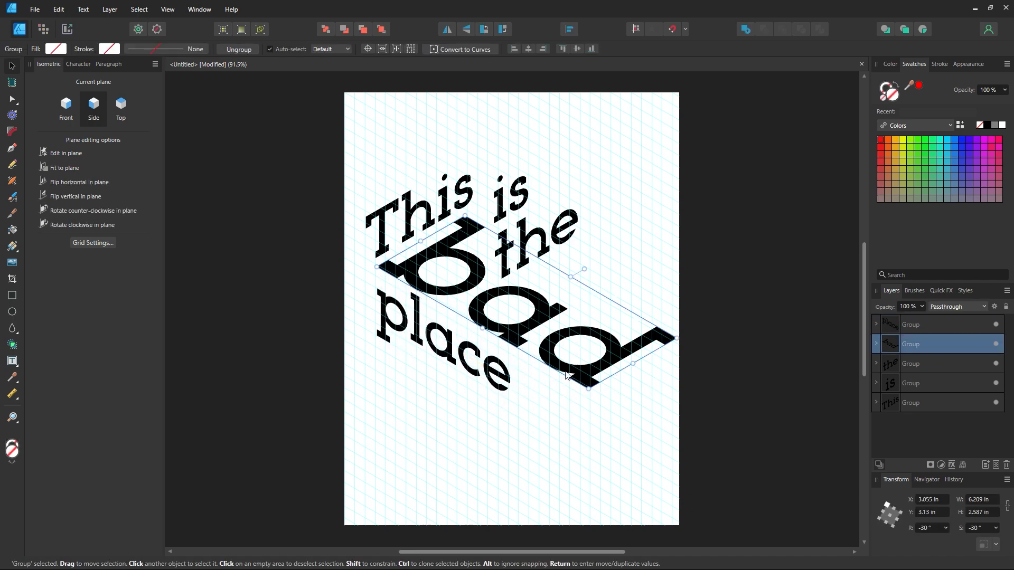
pyautogui.moveTo(589, 388)
pyautogui.mouseDown()
pyautogui.moveTo(562, 385)
pyautogui.moveTo(523, 344)
pyautogui.moveTo(479, 385)
pyautogui.moveTo(576, 388)
pyautogui.mouseUp()
pyautogui.click(601, 455)
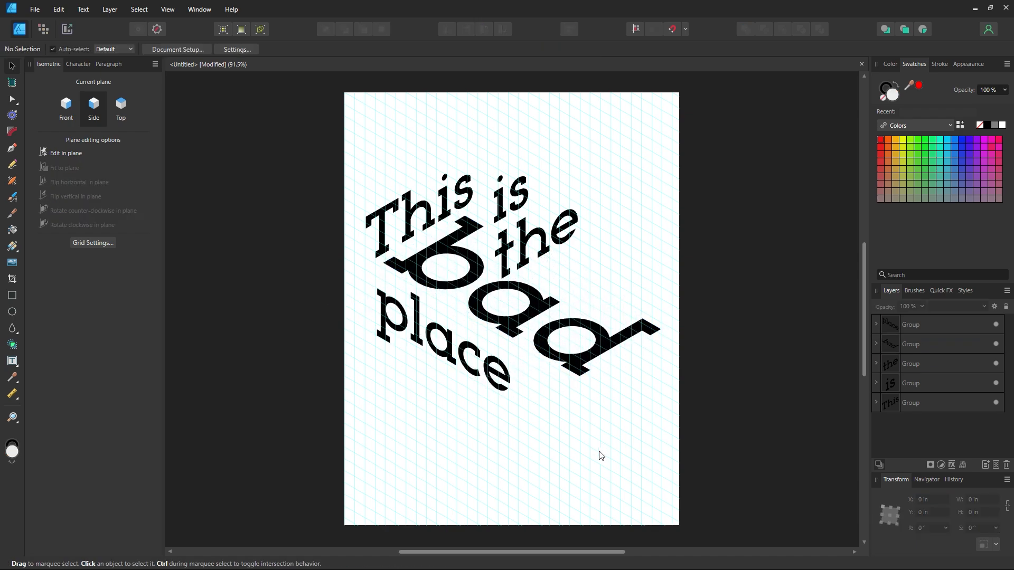
pyautogui.moveTo(446, 346); pyautogui.dragTo(516, 378)
pyautogui.click(670, 441)
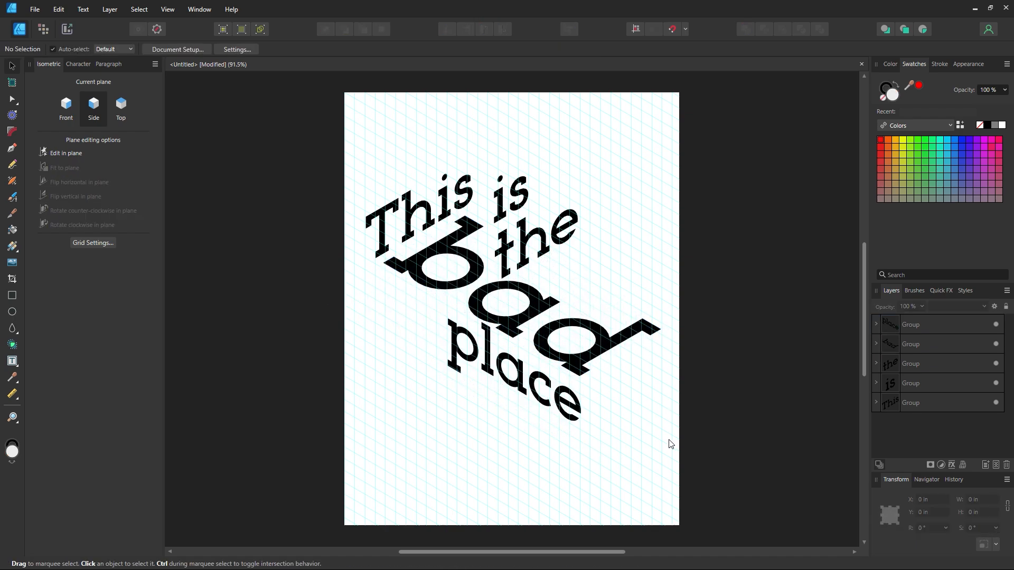
pyautogui.moveTo(621, 140); pyautogui.dragTo(378, 454)
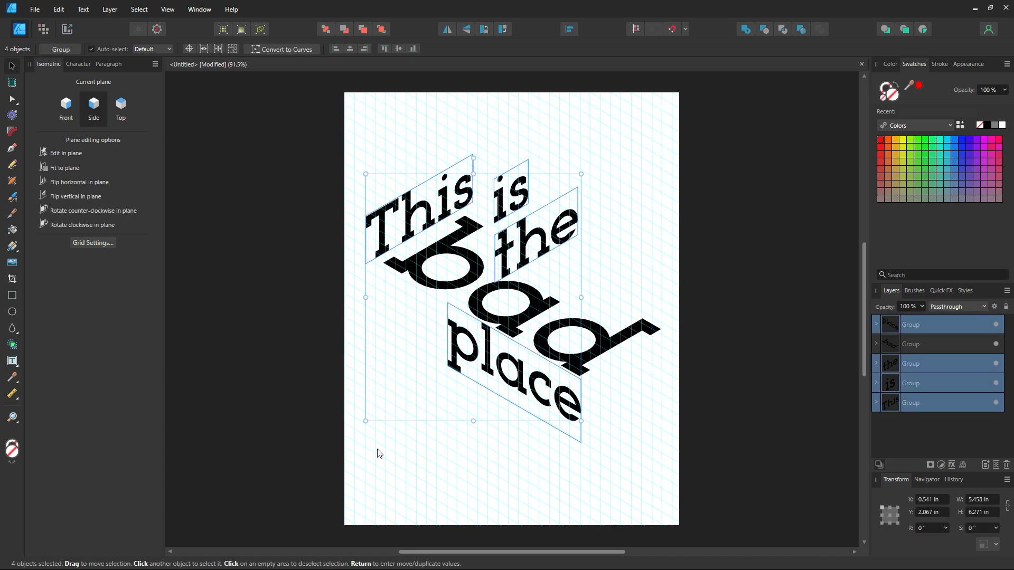
pyautogui.click(626, 346)
pyautogui.click(635, 356)
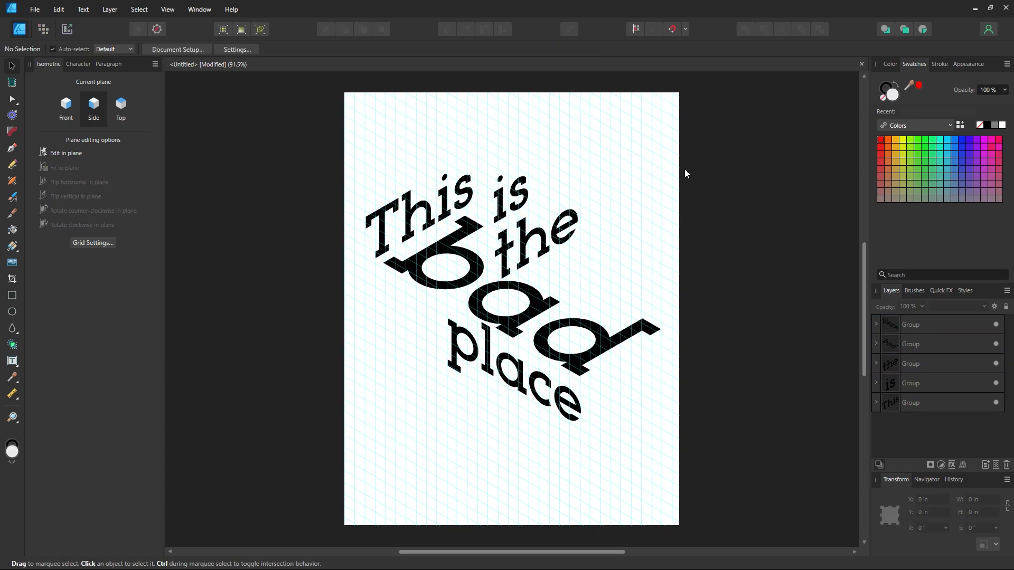
pyautogui.moveTo(691, 137); pyautogui.dragTo(294, 461)
pyautogui.click(389, 449)
pyautogui.click(416, 210)
pyautogui.click(465, 164)
pyautogui.click(520, 236)
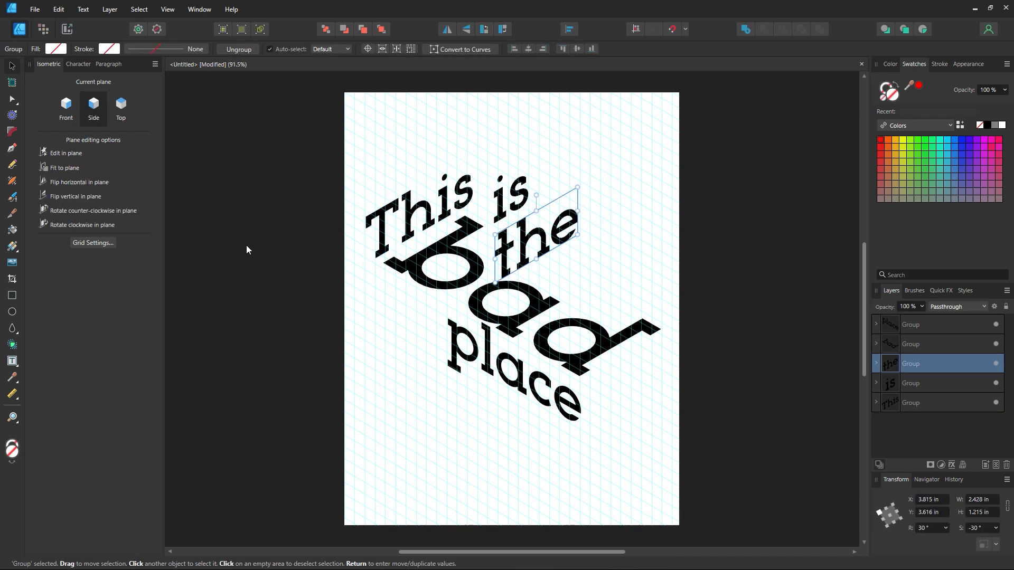
pyautogui.click(247, 245)
# - Make Front the current isometric plane
pyautogui.click(72, 109)
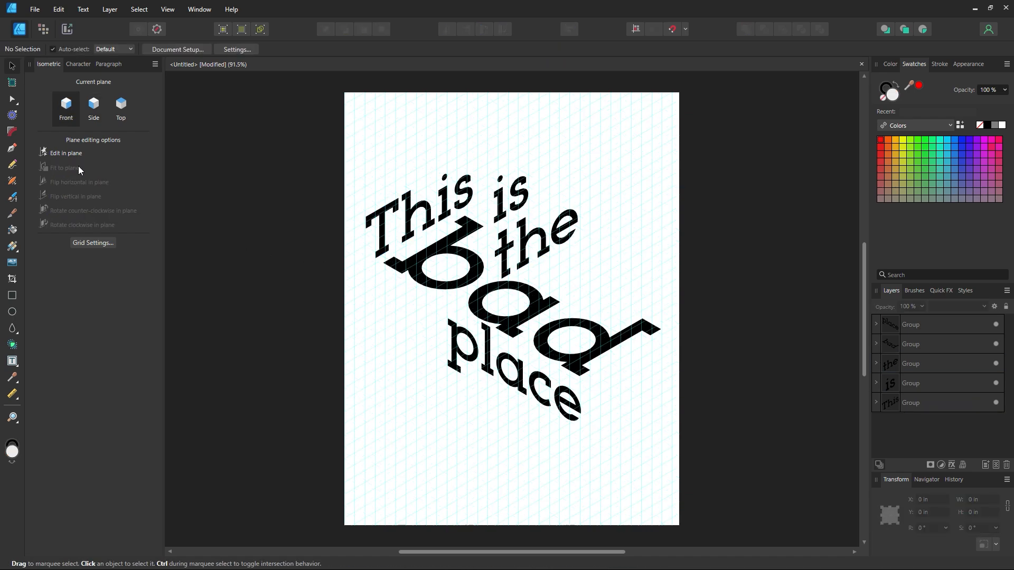
pyautogui.click(462, 263)
pyautogui.click(476, 350)
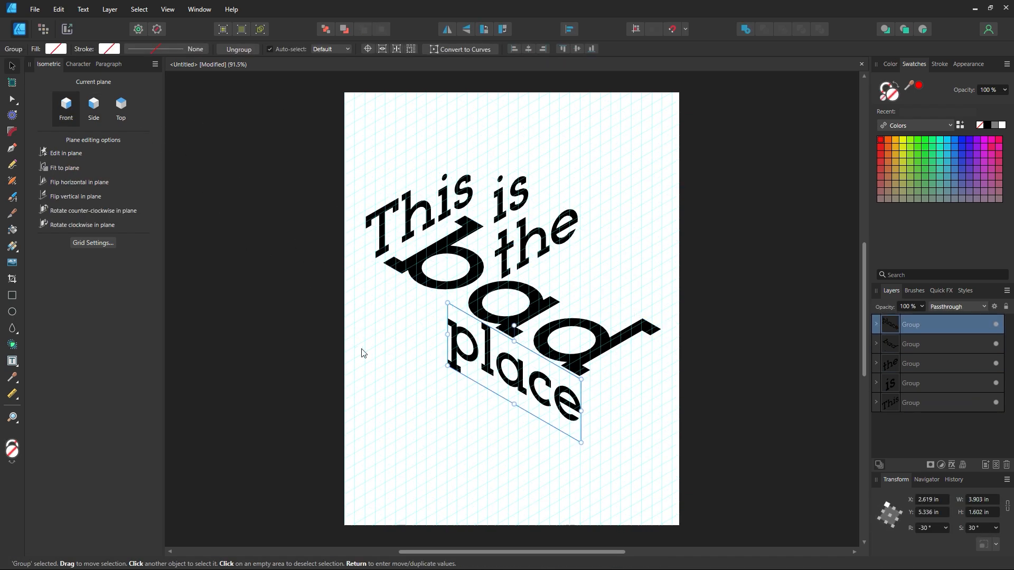
pyautogui.click(415, 381)
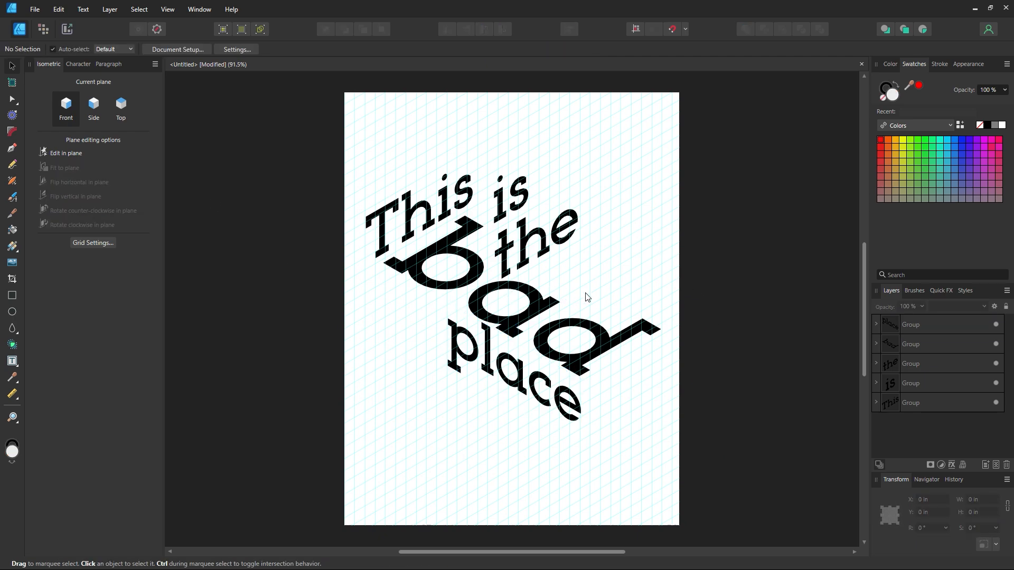
# - Move all five words together off the page onto the pasteboard at its left
pyautogui.moveTo(709, 124); pyautogui.dragTo(313, 489)
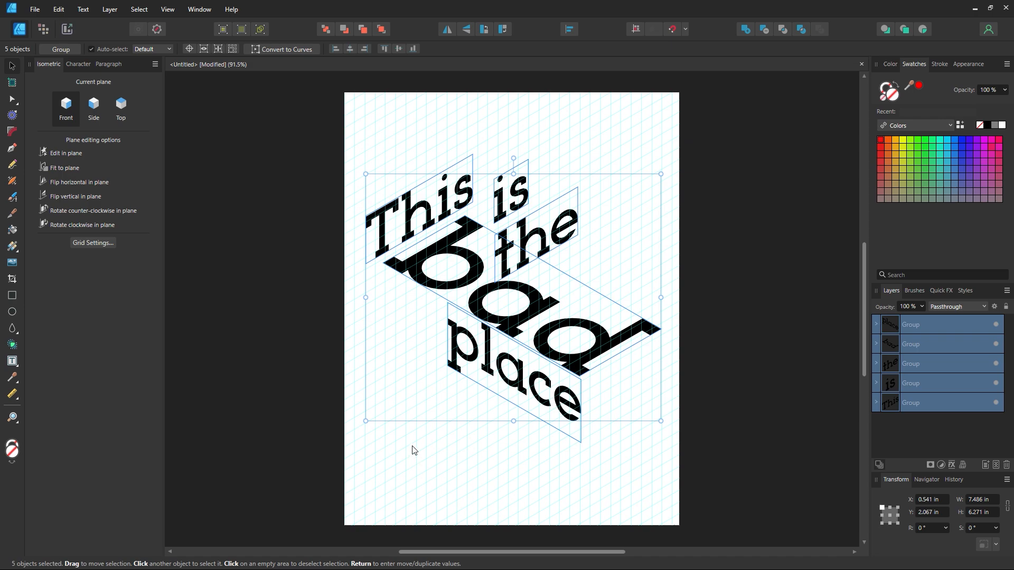
pyautogui.press('z')
pyautogui.keyDown('alt'); pyautogui.click(512, 350); pyautogui.keyUp('alt')
pyautogui.click(12, 67)
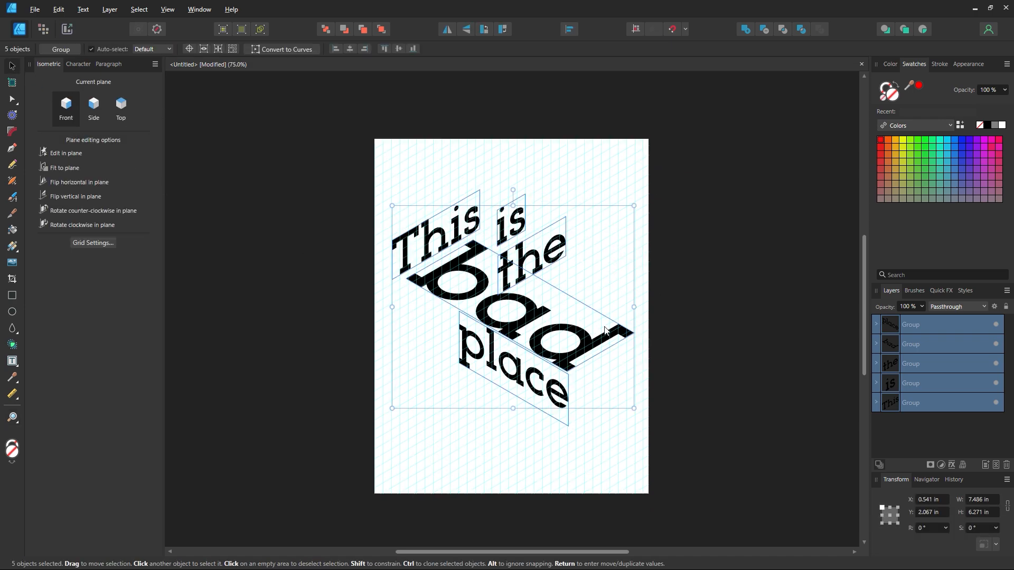
pyautogui.moveTo(605, 331); pyautogui.dragTo(278, 320)
pyautogui.click(428, 134)
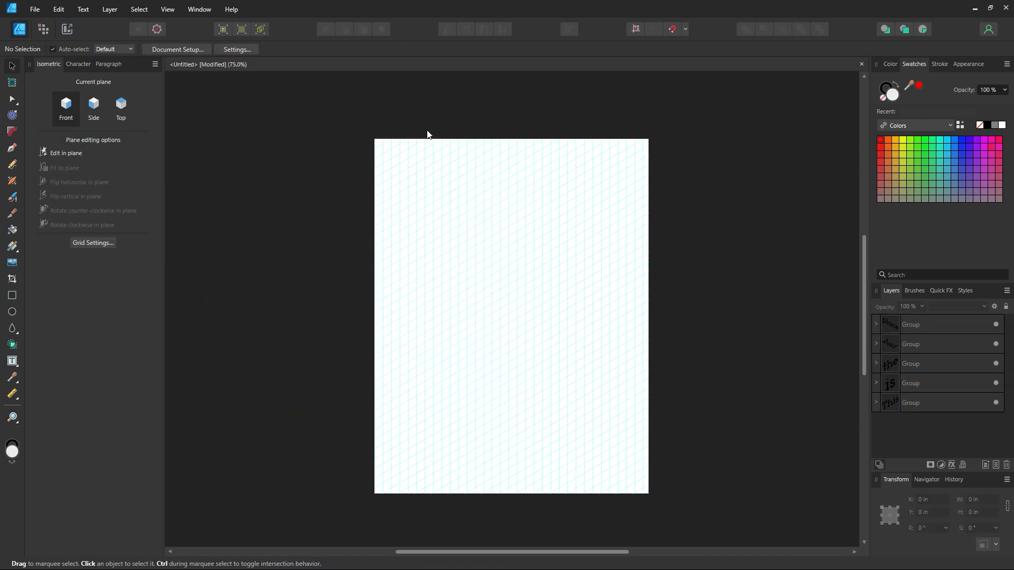
# - Nudge the word "This" slightly up and right within the lettering on the pasteboard
pyautogui.press('z')
pyautogui.keyDown('alt'); pyautogui.click(448, 186); pyautogui.keyUp('alt')
pyautogui.click(11, 67)
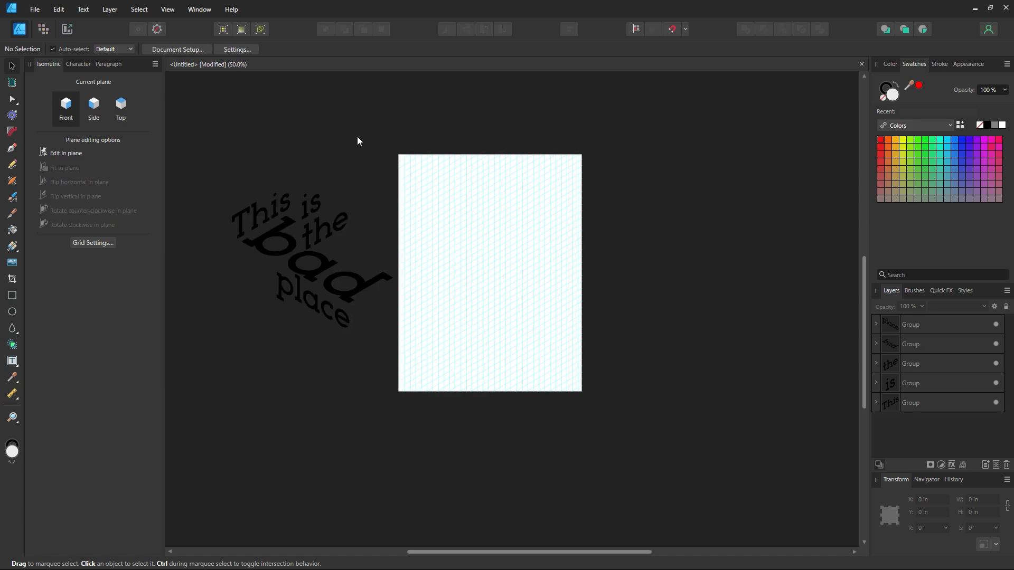
pyautogui.press('z')
pyautogui.moveTo(436, 215); pyautogui.dragTo(511, 268)
pyautogui.hscroll(-3, 316, 296)
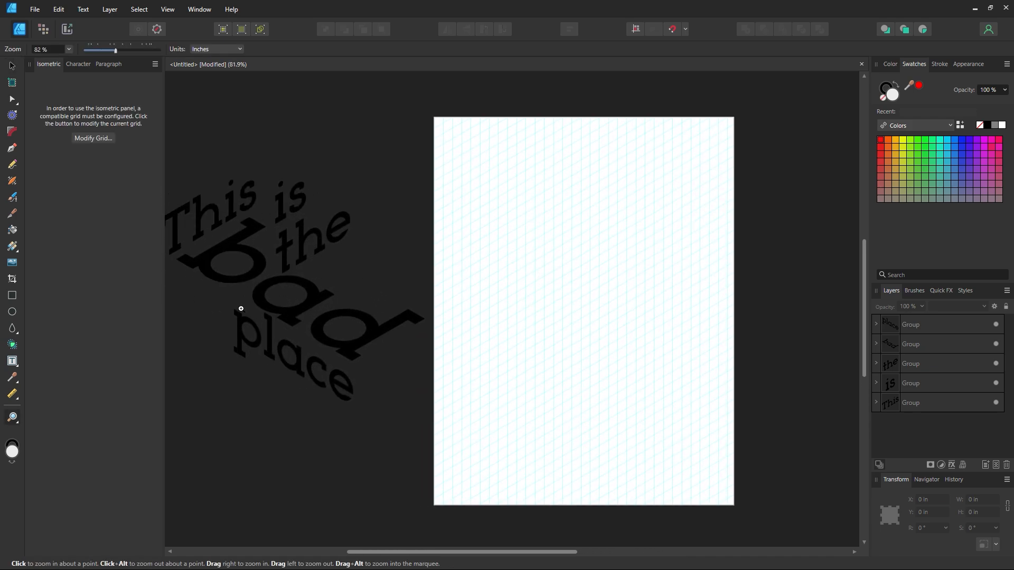
pyautogui.click(12, 66)
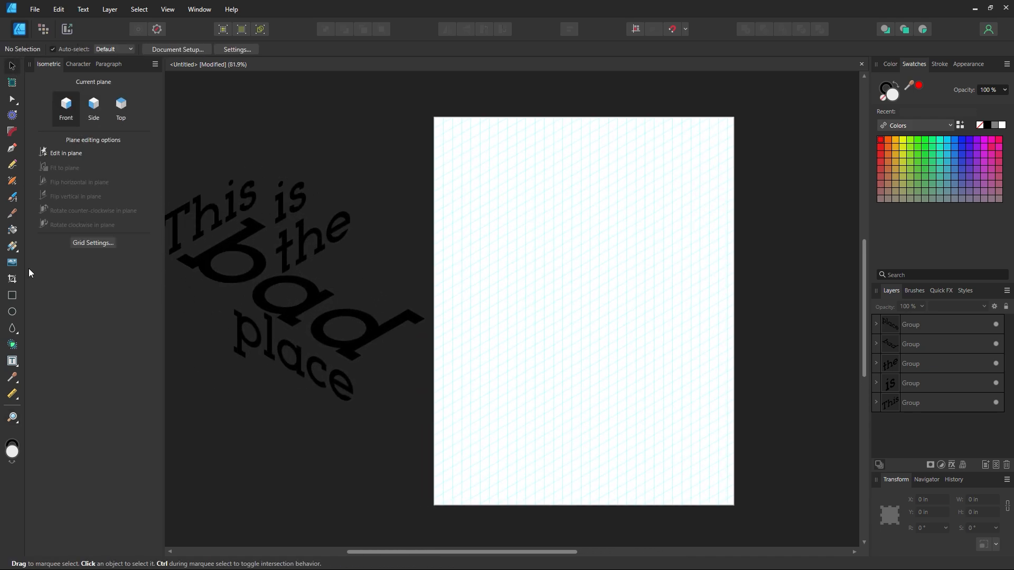
pyautogui.moveTo(238, 212); pyautogui.dragTo(254, 195)
pyautogui.click(234, 119)
# - Draw a 1.5 × 0.3 in rectangle in the front plane near the page's upper-left corner as the crossbar of a T
pyautogui.press('z')
pyautogui.moveTo(565, 204); pyautogui.dragTo(675, 286)
pyautogui.press('space')
pyautogui.moveTo(608, 236); pyautogui.dragTo(552, 302)
pyautogui.click(15, 296)
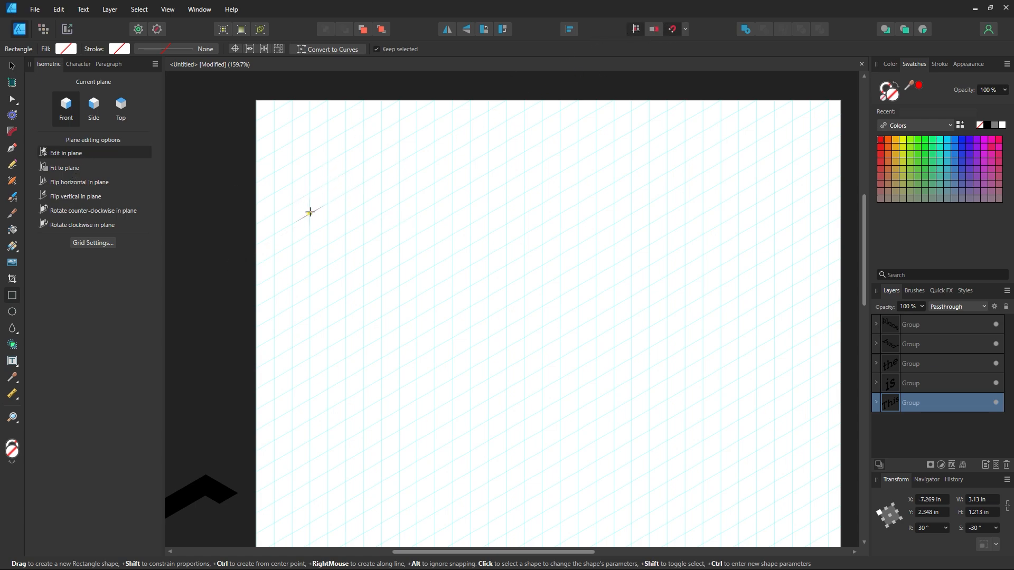
pyautogui.moveTo(310, 212); pyautogui.dragTo(417, 174)
pyautogui.click(12, 68)
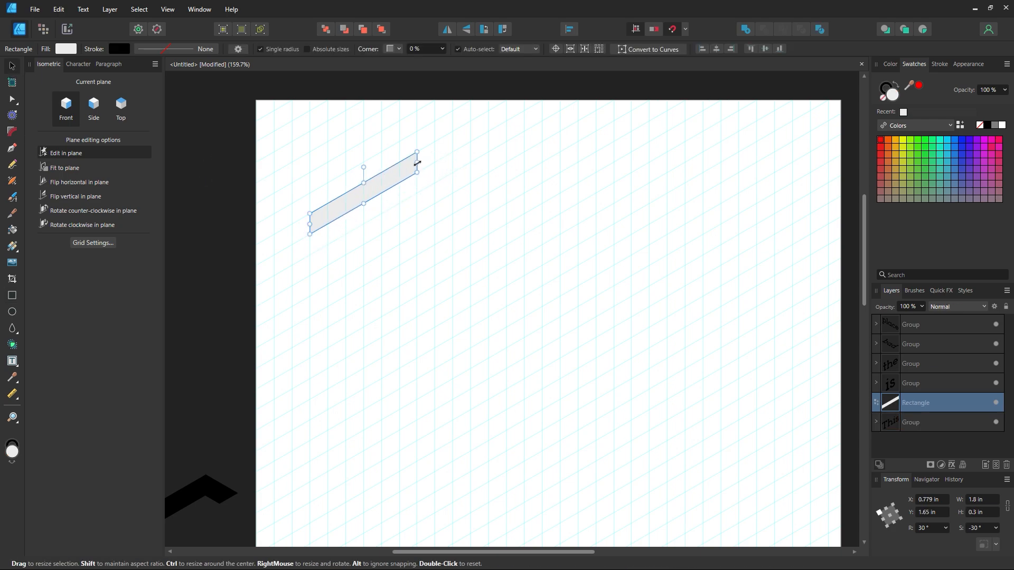
pyautogui.moveTo(417, 162); pyautogui.dragTo(400, 171)
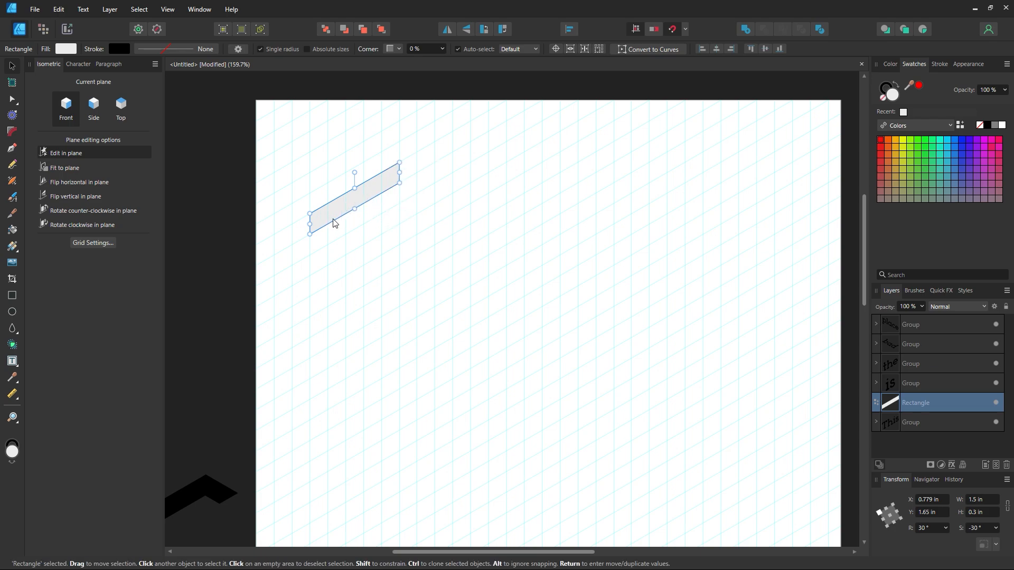
# - Draw a 0.3 × 2.1 in upright rectangle in the front plane as the T's stem, centred on the crossbar
pyautogui.click(12, 299)
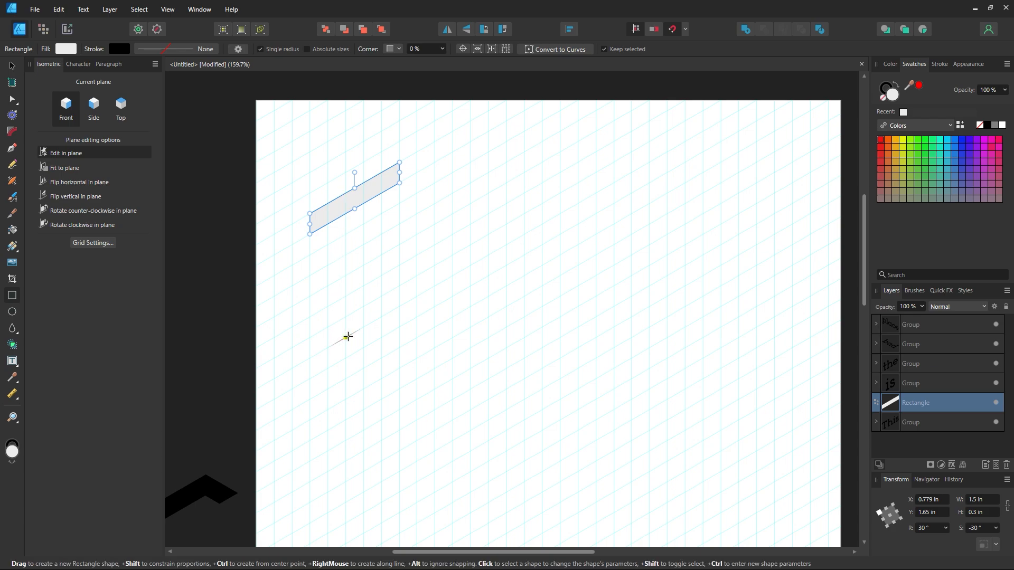
pyautogui.moveTo(347, 337); pyautogui.dragTo(362, 183)
pyautogui.click(13, 67)
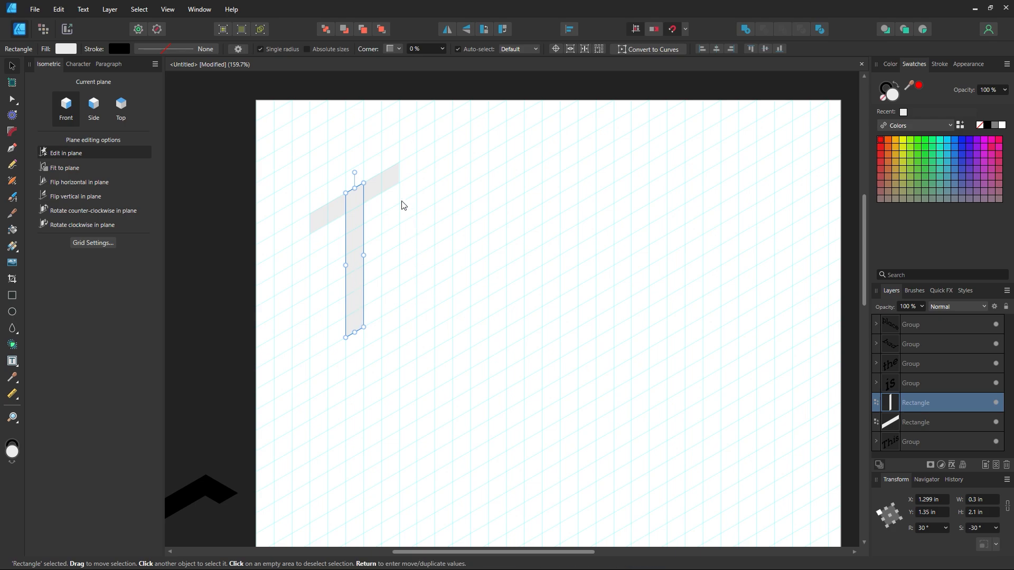
# - Fill both rectangles of the T with black and leave them without a stroke
pyautogui.keyDown('shift'); pyautogui.click(388, 188); pyautogui.keyUp('shift')
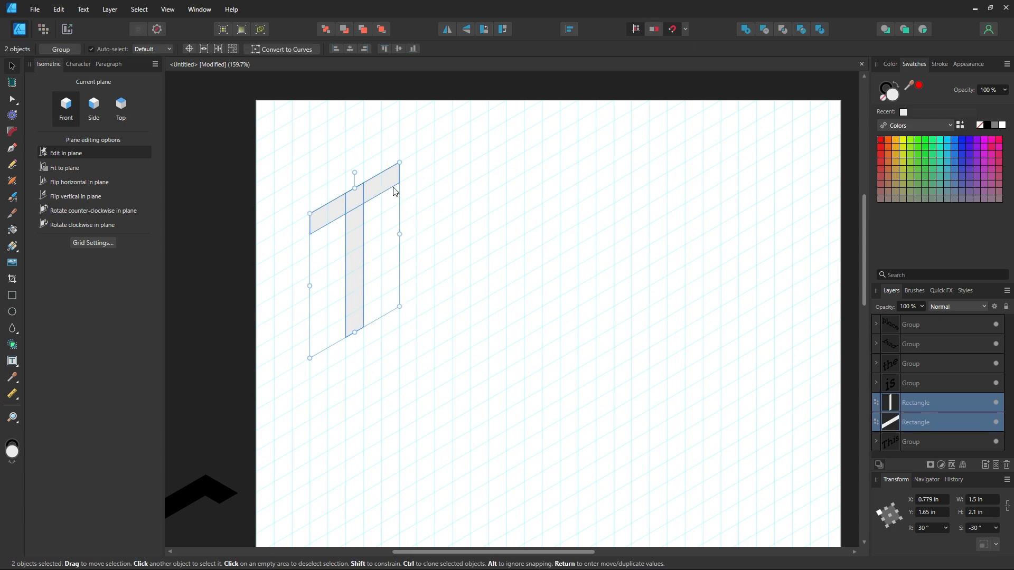
pyautogui.click(896, 85)
pyautogui.click(884, 98)
pyautogui.click(898, 87)
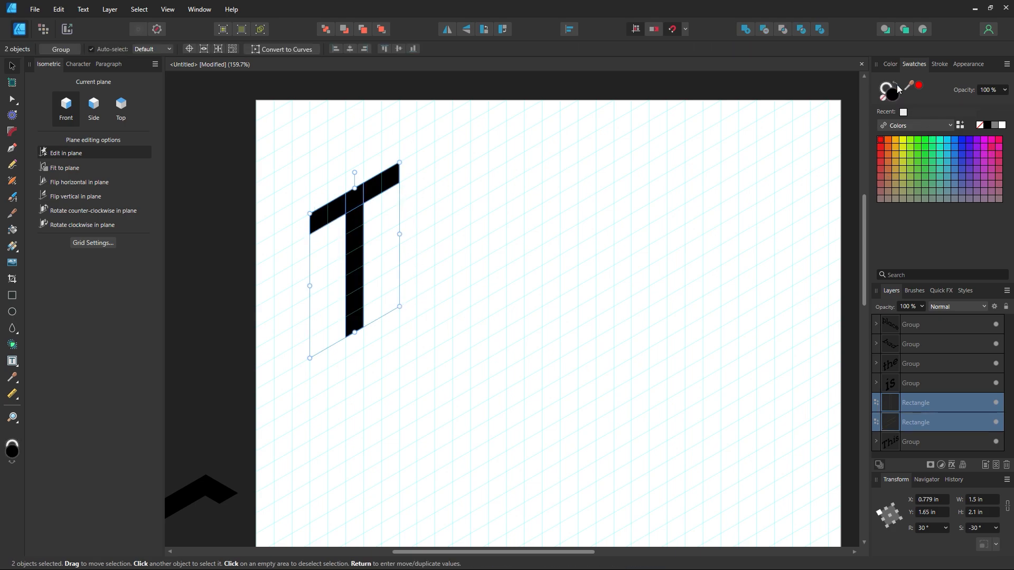
pyautogui.click(415, 188)
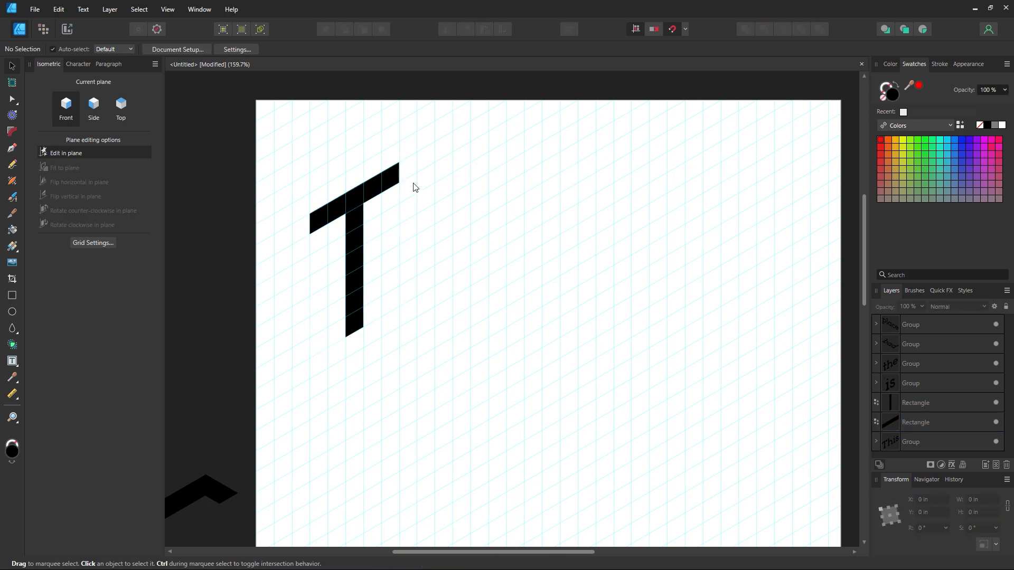
# - Move the whole T one grid cell down-left along the front plane
pyautogui.moveTo(438, 141); pyautogui.dragTo(270, 376)
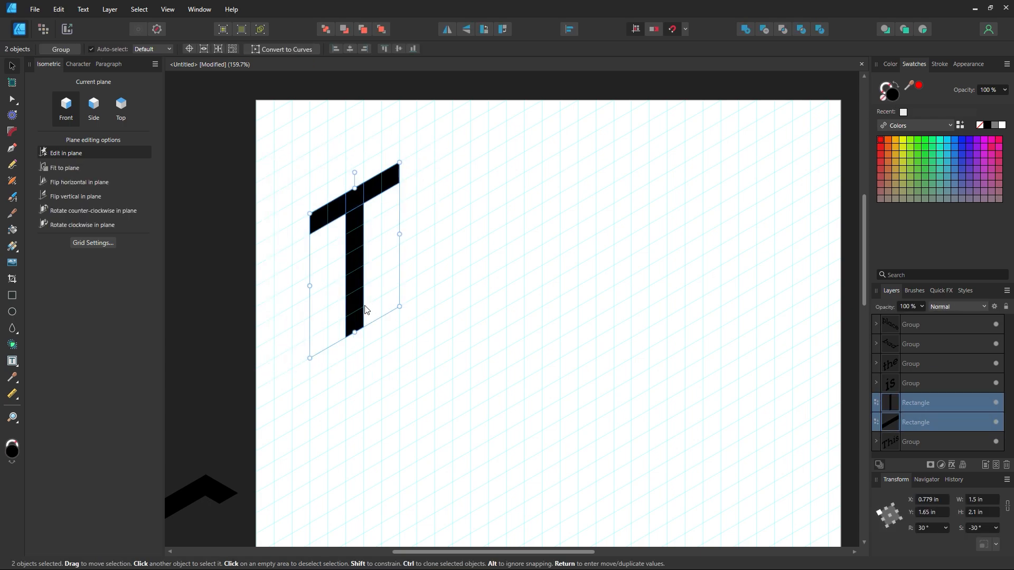
pyautogui.moveTo(362, 301); pyautogui.dragTo(335, 321)
pyautogui.click(409, 301)
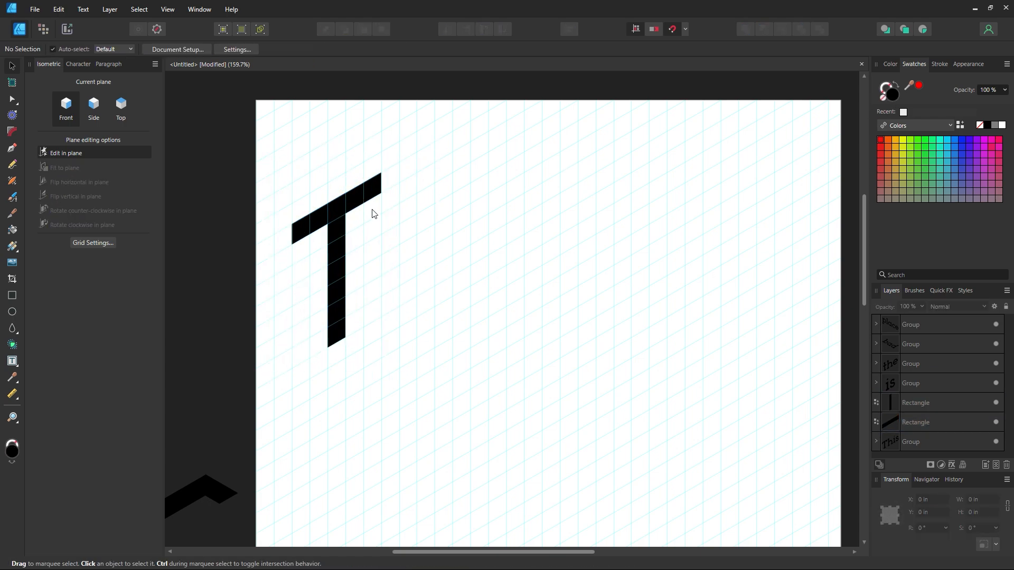
# - Duplicate the T up-right along the plane and rearrange its bars into an H, with a second stem copied from the first
pyautogui.moveTo(409, 149); pyautogui.dragTo(269, 409)
pyautogui.moveTo(335, 316)
pyautogui.mouseDown()
pyautogui.moveTo(457, 280)
pyautogui.moveTo(447, 253)
pyautogui.moveTo(413, 250)
pyautogui.mouseUp()
pyautogui.click(459, 249)
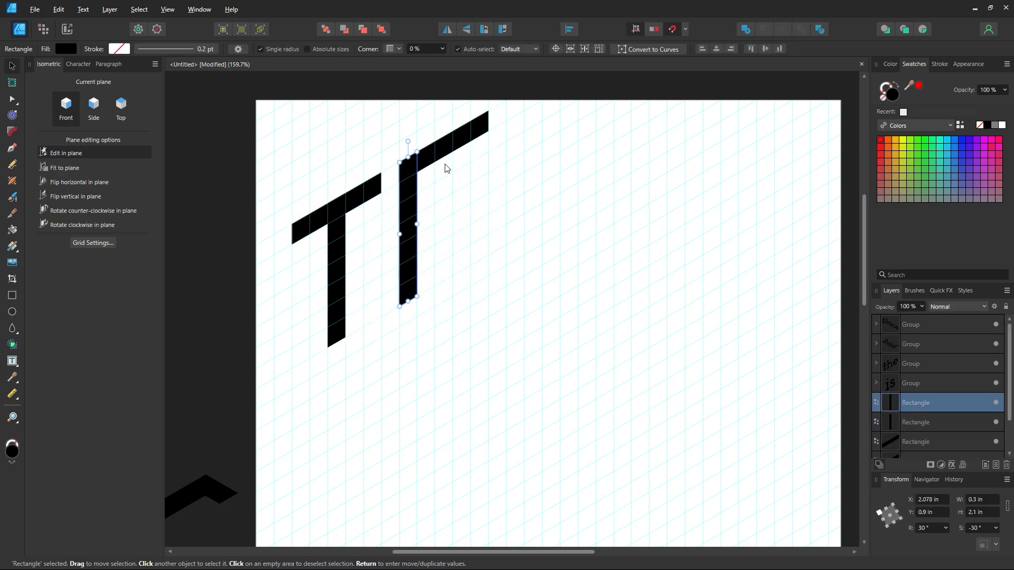
pyautogui.moveTo(450, 141)
pyautogui.mouseDown()
pyautogui.moveTo(447, 207)
pyautogui.moveTo(478, 155)
pyautogui.mouseUp()
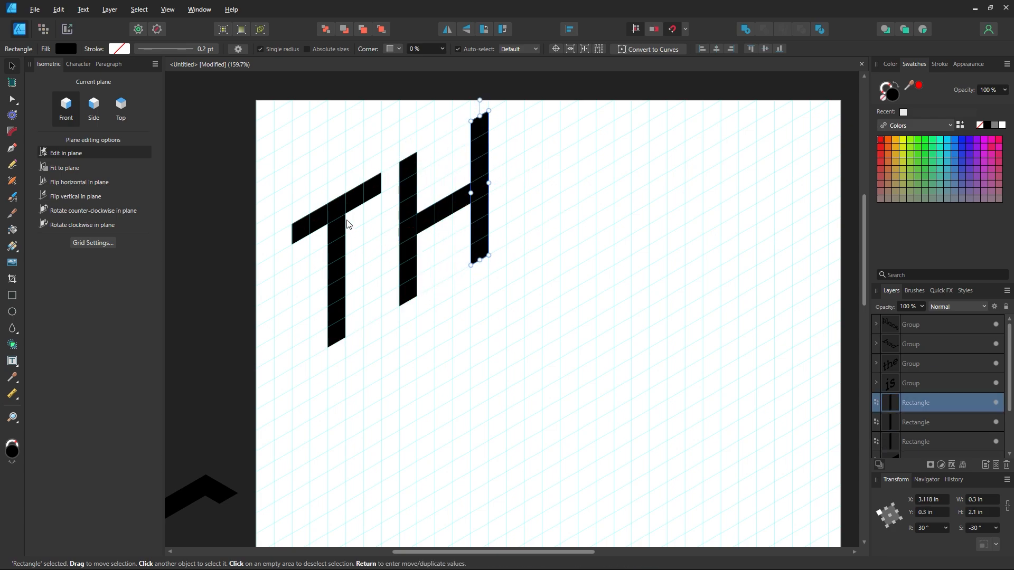
pyautogui.click(341, 205)
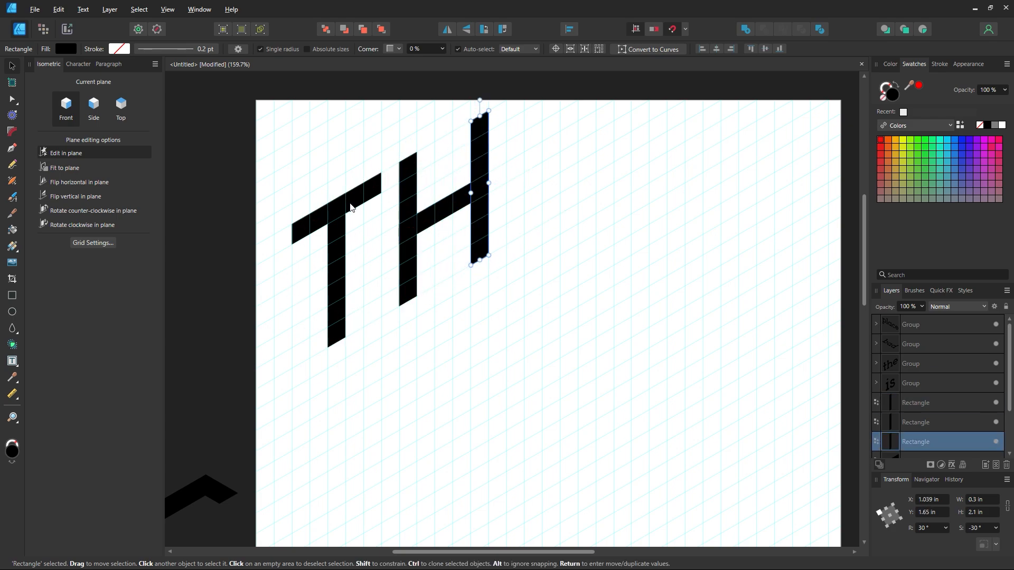
pyautogui.click(361, 192)
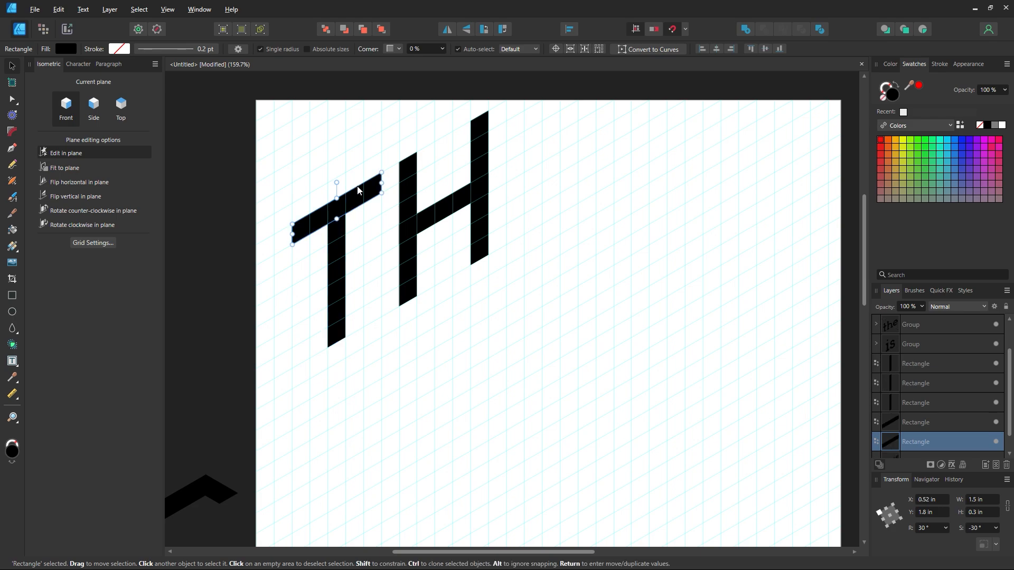
pyautogui.click(375, 391)
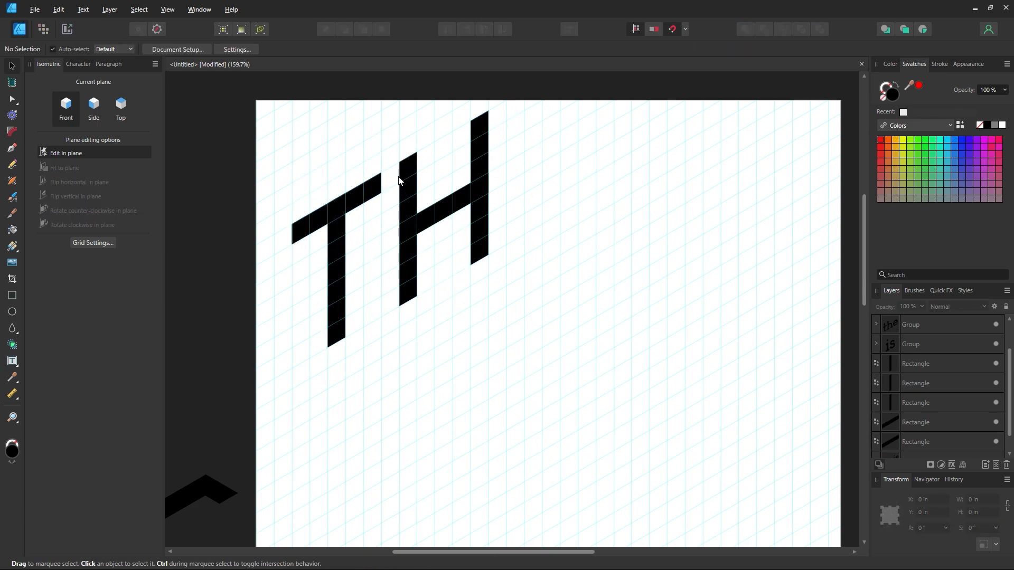
# - Build an I from a copy of the T with its crossbar duplicated at the stem's base, and place it beside the H
pyautogui.moveTo(391, 162); pyautogui.dragTo(230, 418)
pyautogui.moveTo(334, 283); pyautogui.dragTo(564, 242)
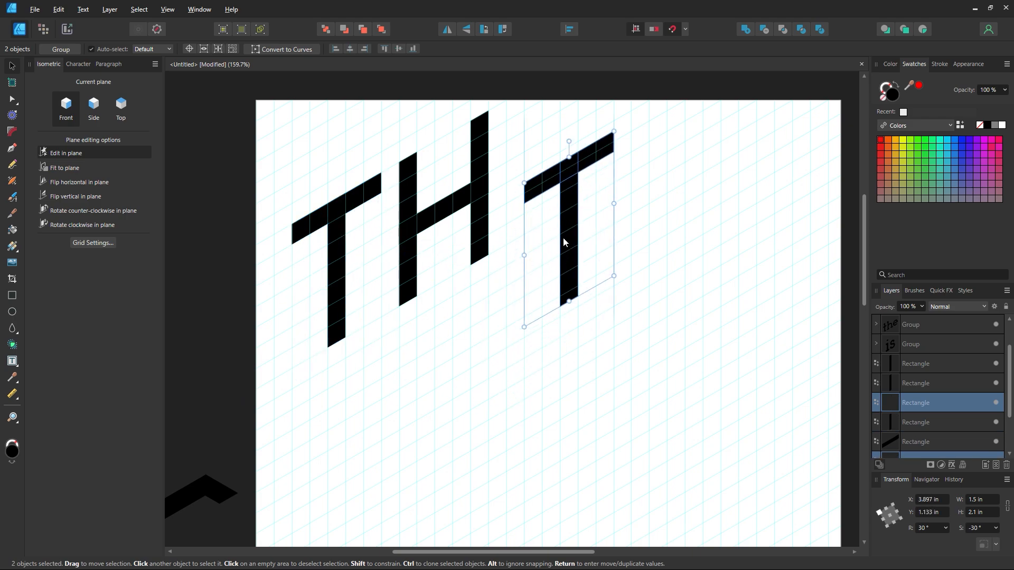
pyautogui.click(600, 233)
pyautogui.moveTo(582, 158); pyautogui.dragTo(588, 233)
pyautogui.hotkey('ctrl', 'z')
pyautogui.moveTo(588, 153); pyautogui.dragTo(590, 288)
pyautogui.click(645, 186)
pyautogui.moveTo(651, 114)
pyautogui.mouseDown()
pyautogui.moveTo(520, 335)
pyautogui.moveTo(537, 328)
pyautogui.mouseUp()
pyautogui.moveTo(572, 248); pyautogui.dragTo(555, 217)
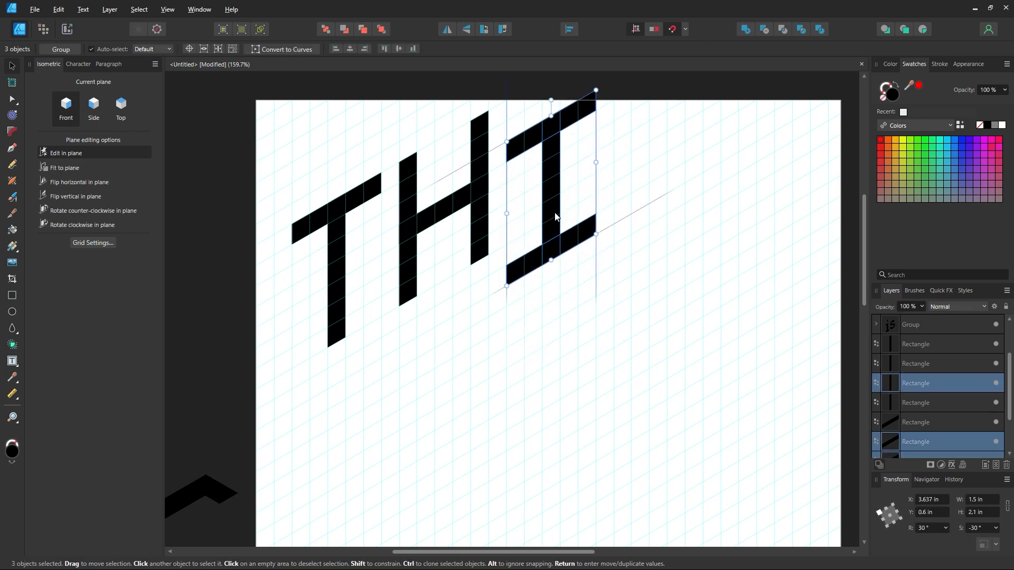
pyautogui.click(632, 212)
# - Move the T and H straight down to line up with the I along the isometric grid
pyautogui.moveTo(501, 107); pyautogui.dragTo(327, 343)
pyautogui.moveTo(338, 256); pyautogui.dragTo(339, 318)
pyautogui.moveTo(626, 64); pyautogui.dragTo(505, 285)
pyautogui.doubleClick(505, 286)
pyautogui.click(439, 226)
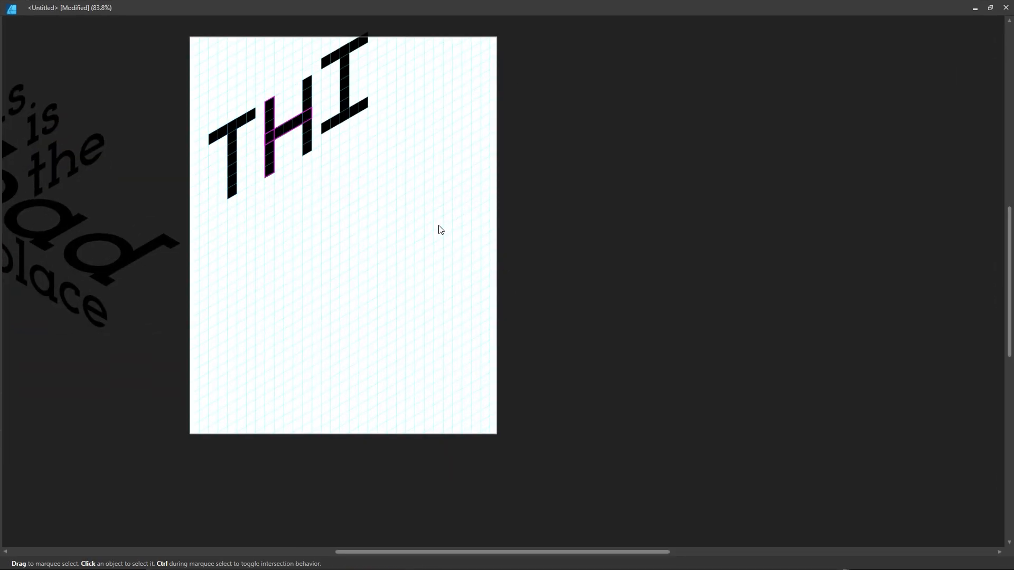
pyautogui.hotkey('ctrl', '0')
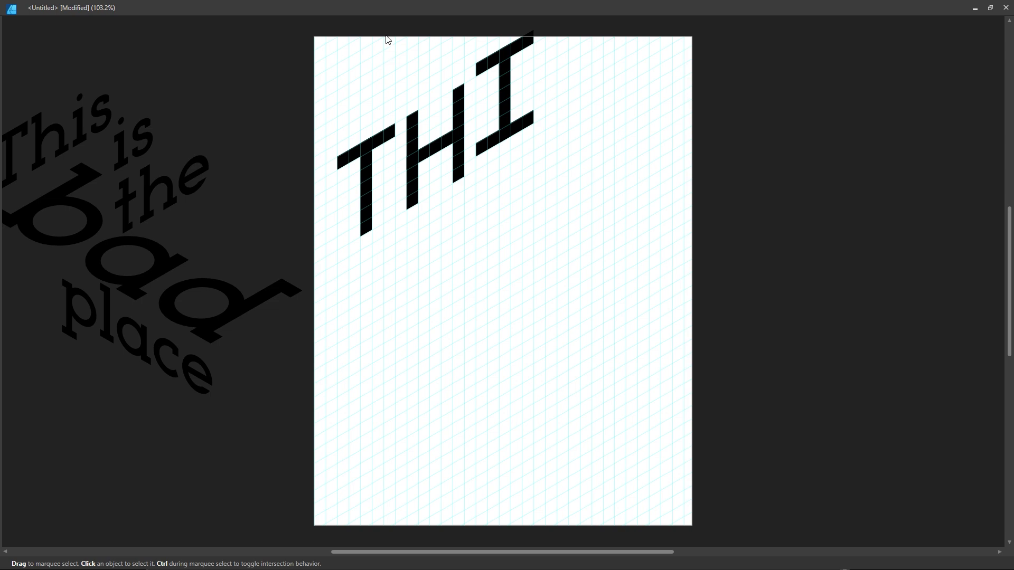
pyautogui.moveTo(380, 8); pyautogui.dragTo(243, 67)
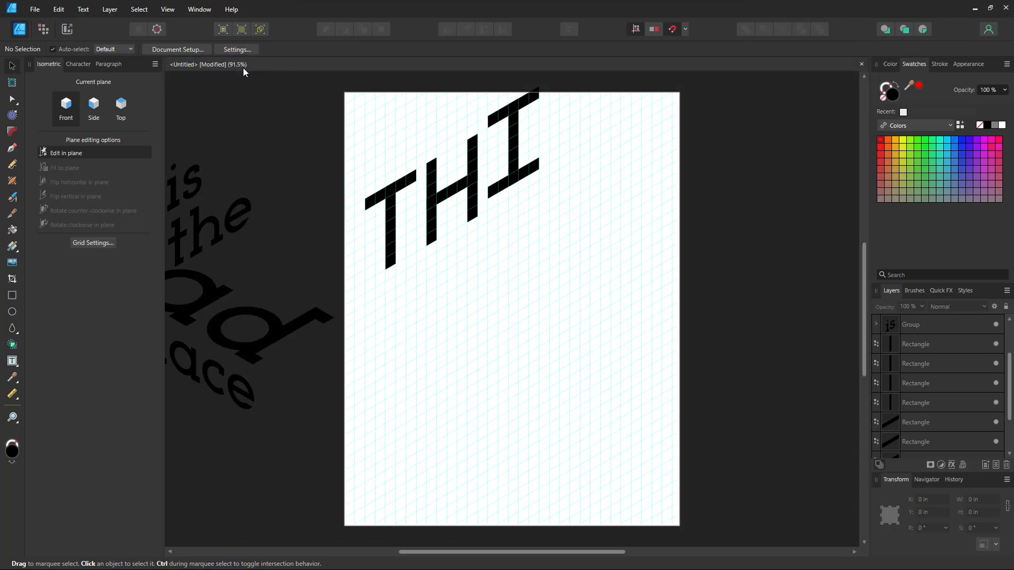
# - Move the T, H and I lower on the page and lower the I slightly to align it with the H
pyautogui.moveTo(562, 89); pyautogui.dragTo(322, 396)
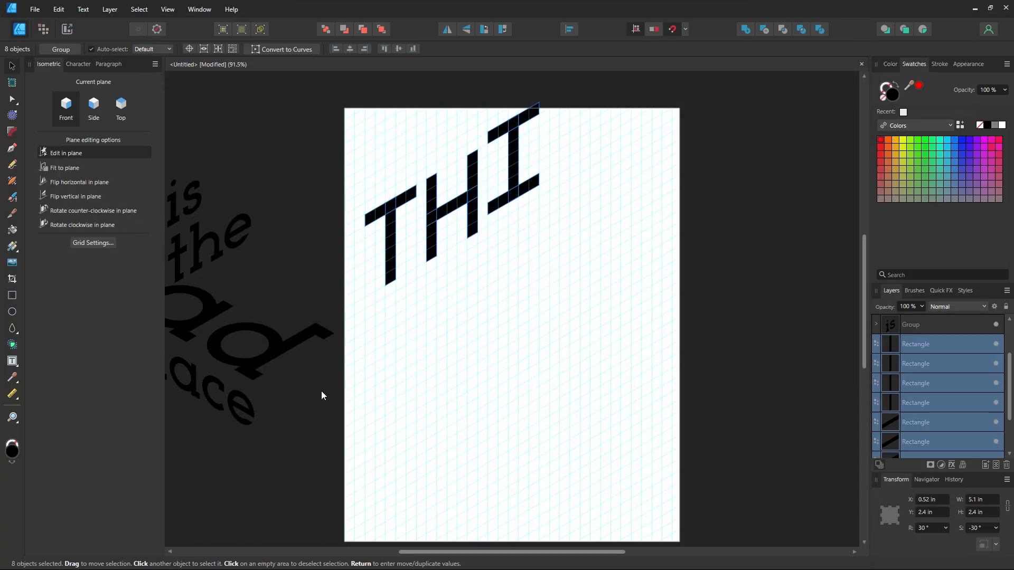
pyautogui.moveTo(432, 292); pyautogui.dragTo(427, 277)
pyautogui.click(524, 280)
pyautogui.moveTo(560, 114); pyautogui.dragTo(481, 275)
pyautogui.moveTo(510, 242); pyautogui.dragTo(511, 250)
pyautogui.click(582, 140)
pyautogui.moveTo(583, 139); pyautogui.dragTo(573, 218)
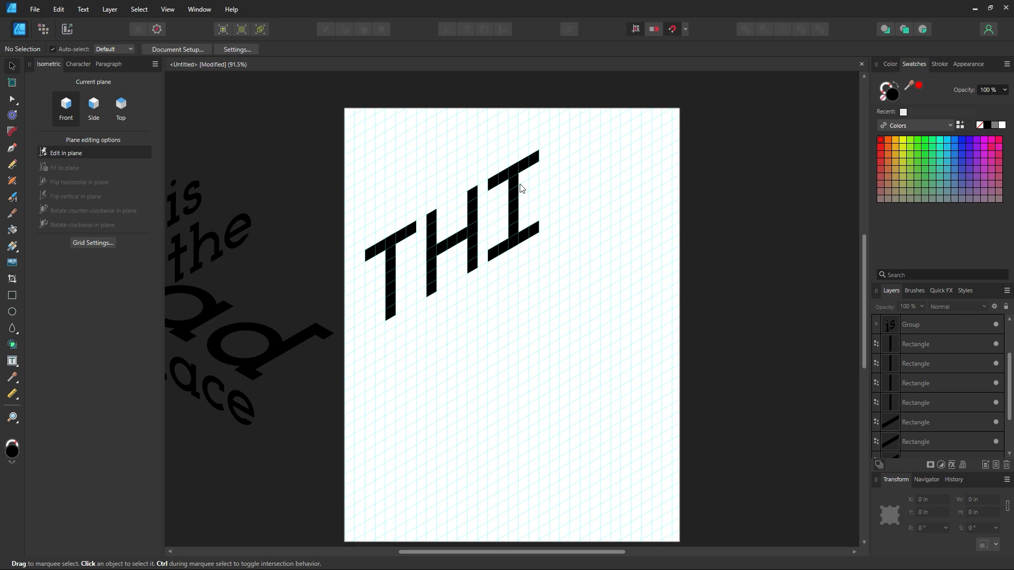
# - Duplicate the T beside the I and shift the copy's stem flush with the left end of its crossbar
pyautogui.moveTo(428, 203); pyautogui.dragTo(344, 373)
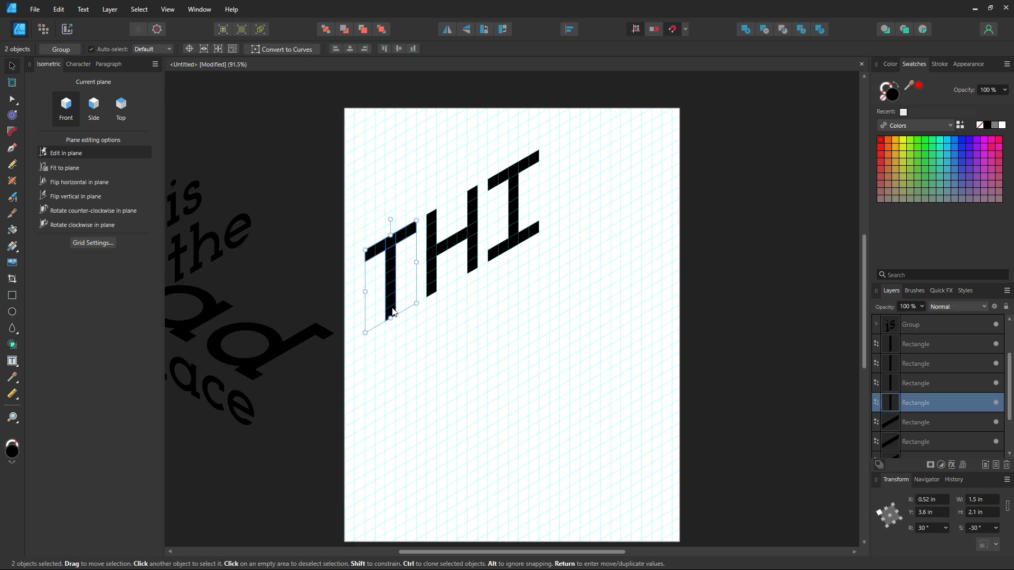
pyautogui.moveTo(397, 314)
pyautogui.mouseDown()
pyautogui.moveTo(574, 232)
pyautogui.moveTo(580, 206)
pyautogui.moveTo(537, 197)
pyautogui.moveTo(520, 272)
pyautogui.moveTo(510, 255)
pyautogui.moveTo(478, 274)
pyautogui.mouseUp()
pyautogui.press('z')
pyautogui.click(654, 181)
pyautogui.click(654, 181)
pyautogui.press('space')
pyautogui.click(12, 66)
pyautogui.click(525, 247)
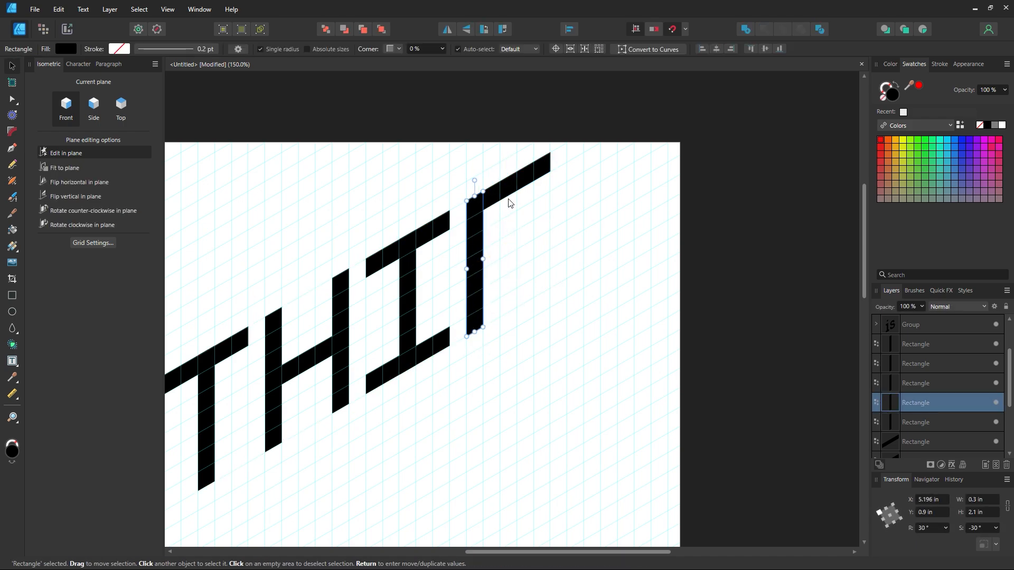
# - Form an S by copying the crossbar for the middle and lower bars and using shortened stems at upper left and lower right
pyautogui.moveTo(506, 203); pyautogui.dragTo(486, 243)
pyautogui.click(471, 279)
pyautogui.moveTo(499, 187); pyautogui.dragTo(514, 247)
pyautogui.click(597, 271)
pyautogui.click(544, 207)
pyautogui.moveTo(544, 207); pyautogui.dragTo(620, 293)
pyautogui.click(573, 245)
pyautogui.press('z')
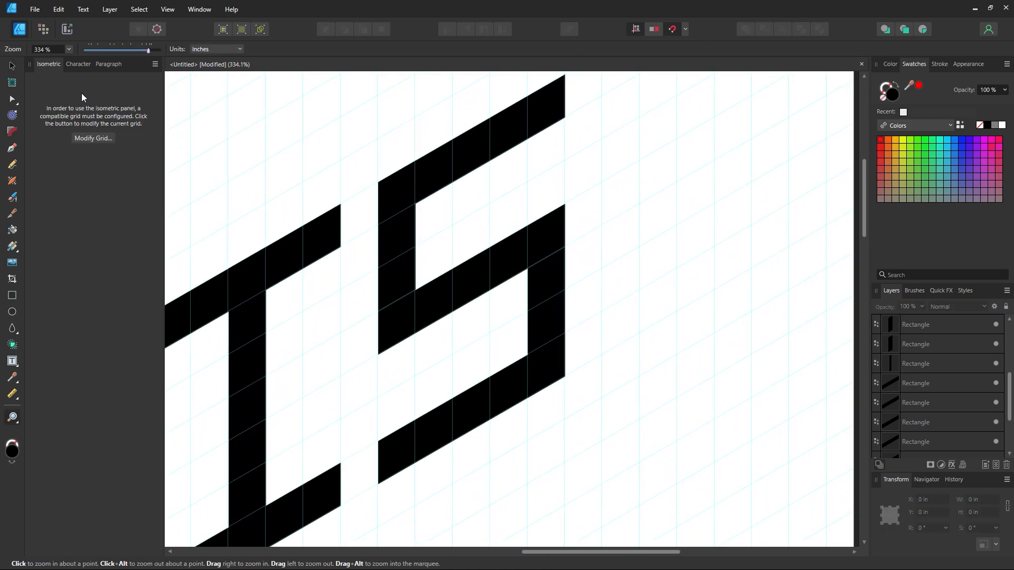
# - Extend the lower-right stem of the S up to the top edge of its middle bar, making it 1.2 in tall
pyautogui.click(13, 66)
pyautogui.click(530, 236)
pyautogui.click(531, 237)
pyautogui.moveTo(536, 246)
pyautogui.mouseDown()
pyautogui.moveTo(517, 240)
pyautogui.moveTo(541, 253)
pyautogui.mouseUp()
pyautogui.moveTo(549, 278); pyautogui.dragTo(548, 214)
pyautogui.click(541, 250)
pyautogui.click(545, 263)
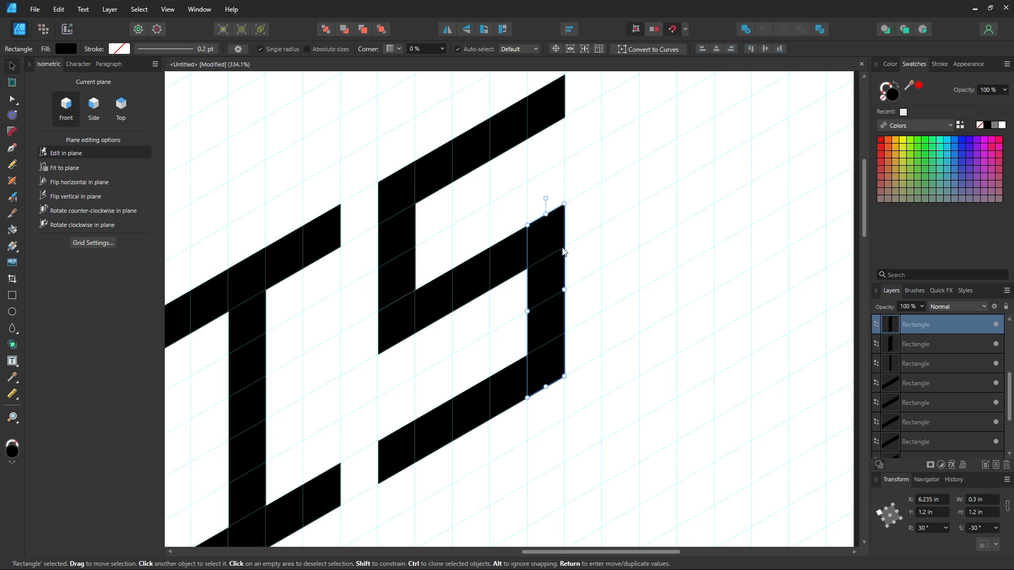
# - Try to merge the S's lower-right stem with its middle bar and move the pieces away from the letter
pyautogui.click(606, 259)
pyautogui.click(544, 272)
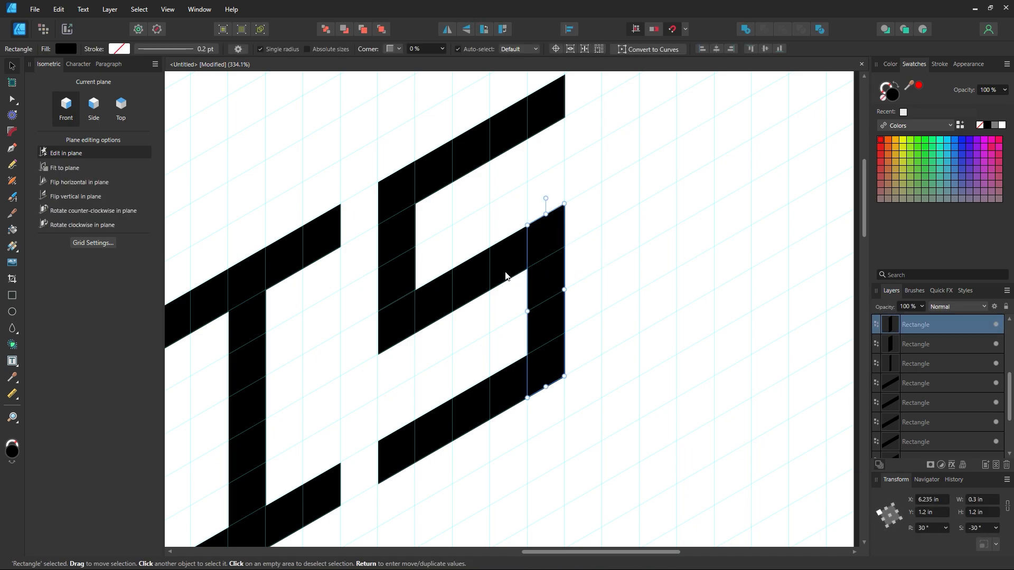
pyautogui.keyDown('shift'); pyautogui.click(502, 269); pyautogui.keyUp('shift')
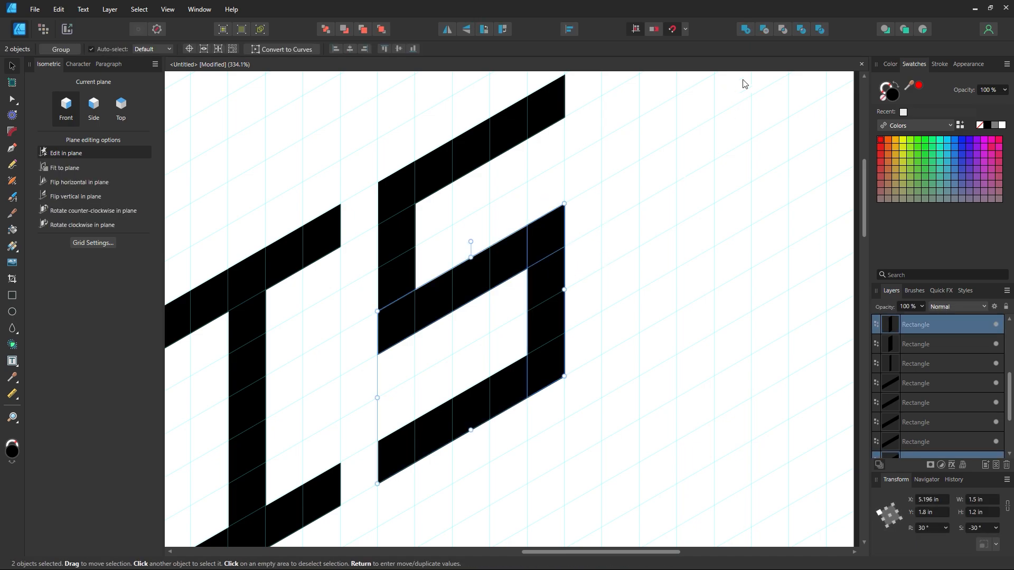
pyautogui.click(747, 29)
pyautogui.moveTo(540, 302); pyautogui.dragTo(645, 175)
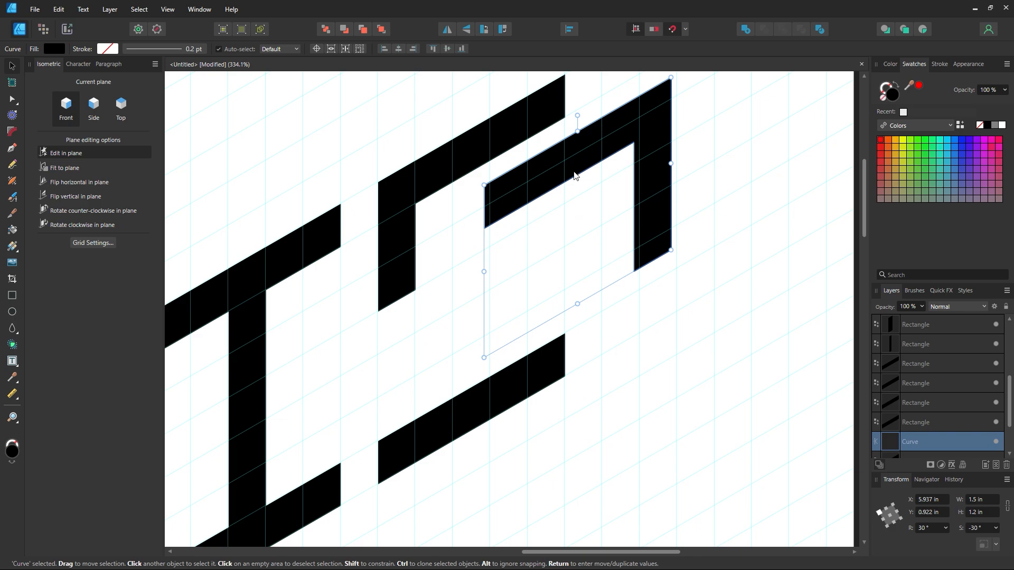
pyautogui.hotkey('ctrl', 'z')
pyautogui.click(603, 278)
pyautogui.hotkey('ctrl', 'z')
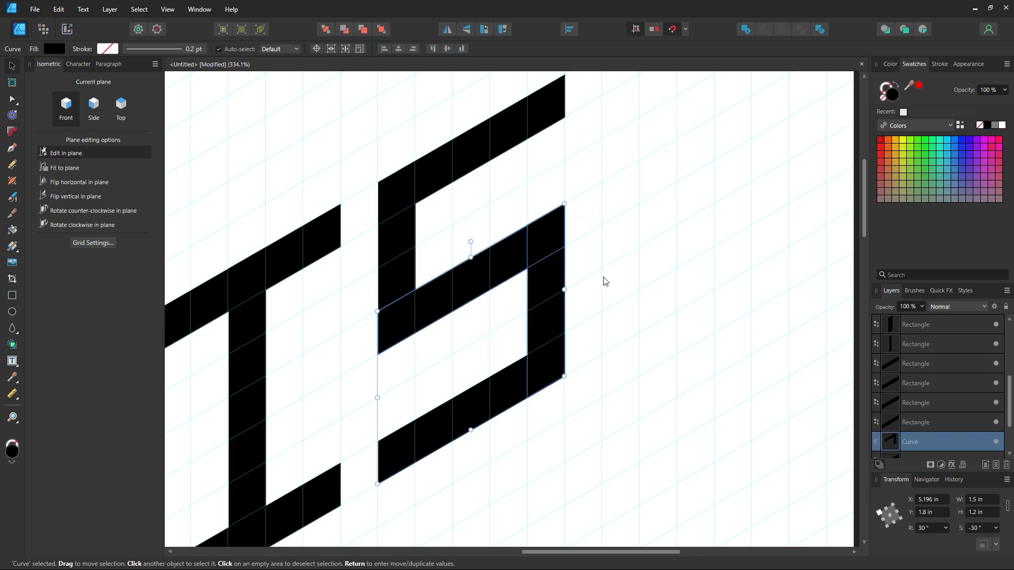
pyautogui.hotkey('ctrl', 'z')
pyautogui.click(606, 281)
pyautogui.moveTo(542, 297); pyautogui.dragTo(644, 316)
pyautogui.hotkey('ctrl', 'z')
# - Move the whole word THIS one grid cell toward the page's left edge along the isometric axis
pyautogui.press('z')
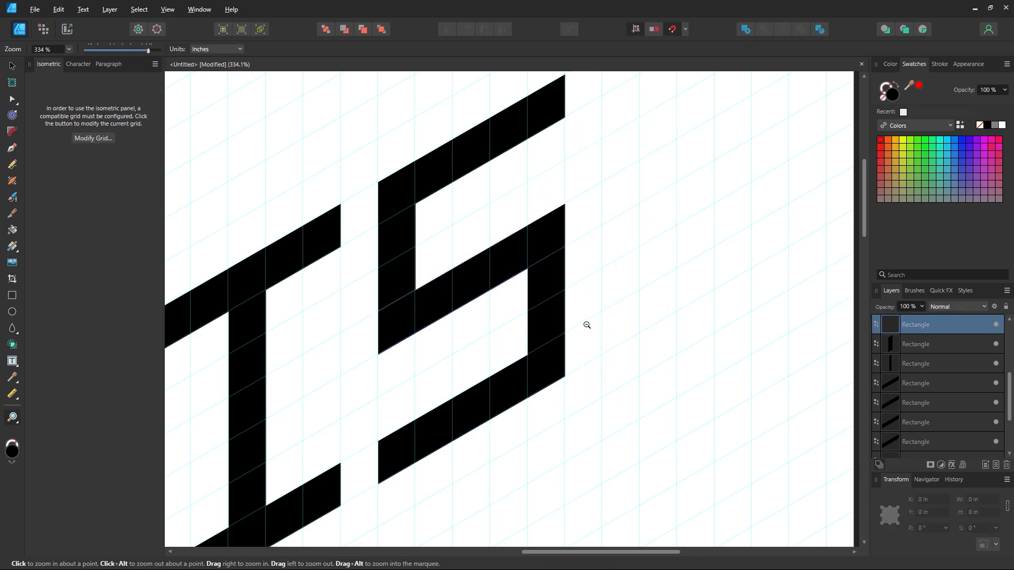
pyautogui.keyDown('alt'); pyautogui.click(587, 325); pyautogui.keyUp('alt')
pyautogui.keyDown('alt'); pyautogui.click(584, 324); pyautogui.keyUp('alt')
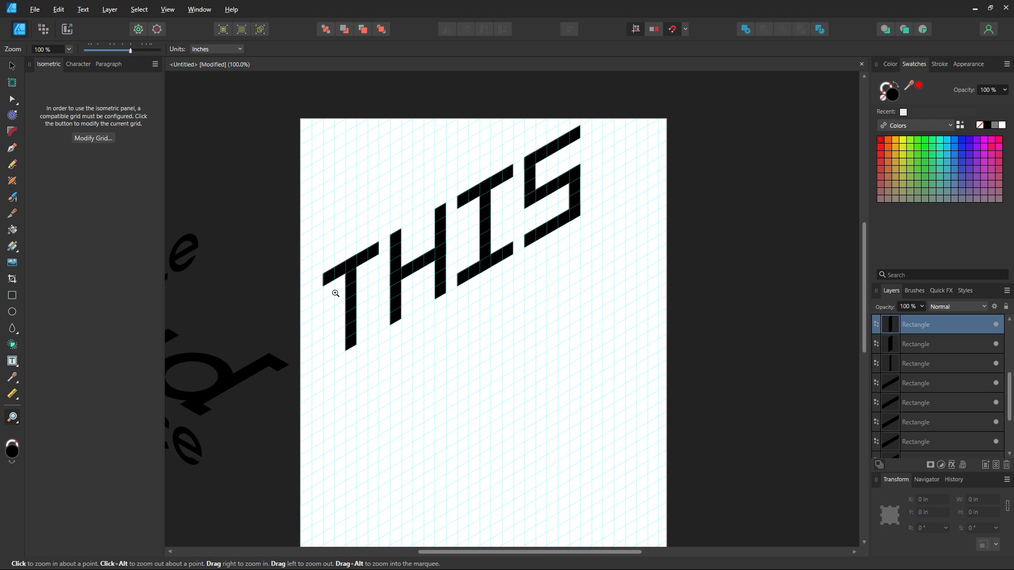
pyautogui.click(13, 66)
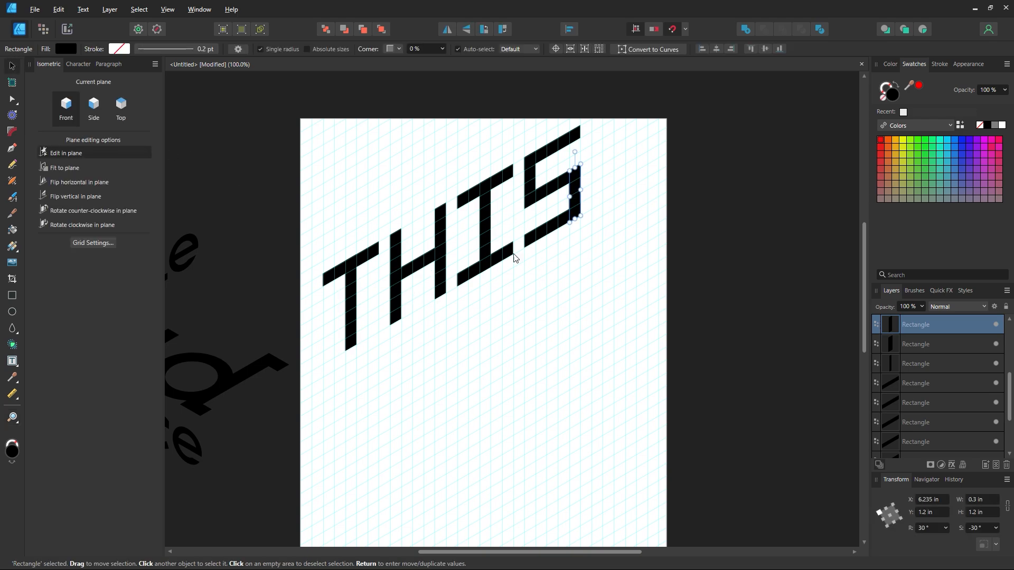
pyautogui.click(576, 233)
pyautogui.moveTo(620, 99); pyautogui.dragTo(301, 397)
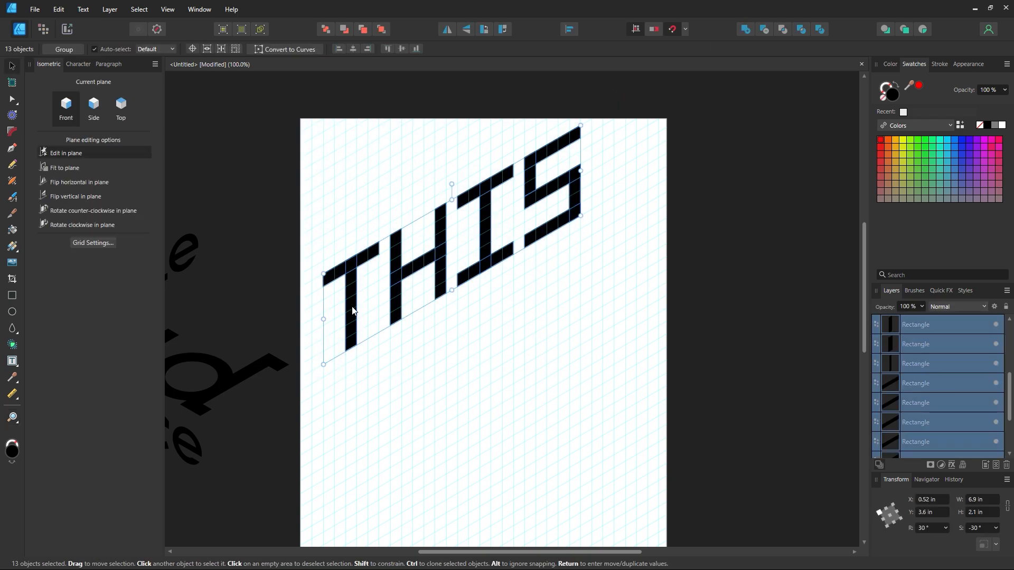
pyautogui.moveTo(351, 311); pyautogui.dragTo(340, 317)
pyautogui.click(356, 321)
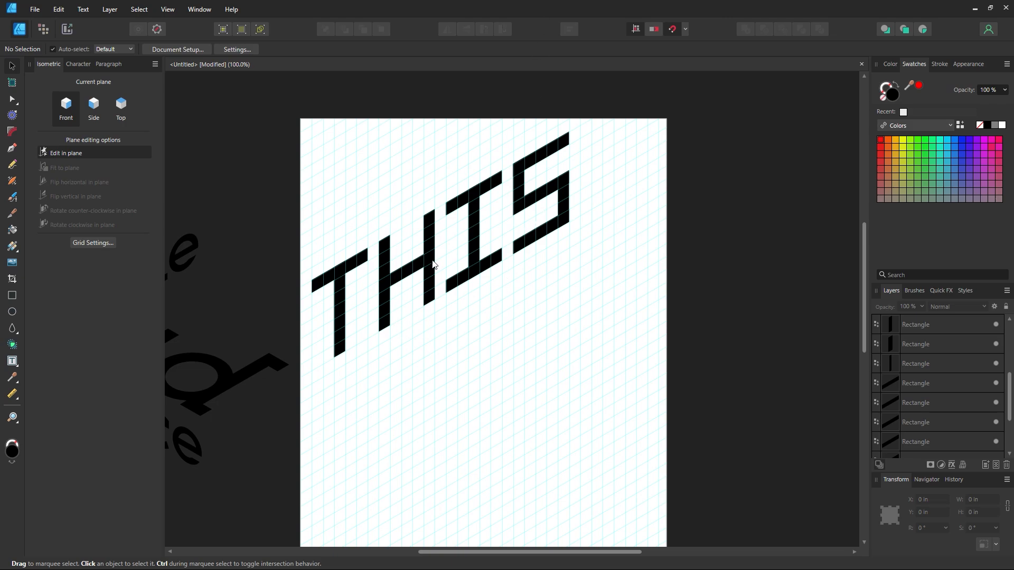
# - Try moving the middle bar of the S down and to the right, away from the letter
pyautogui.moveTo(590, 117); pyautogui.dragTo(300, 382)
pyautogui.click(376, 395)
pyautogui.moveTo(547, 196); pyautogui.dragTo(576, 223)
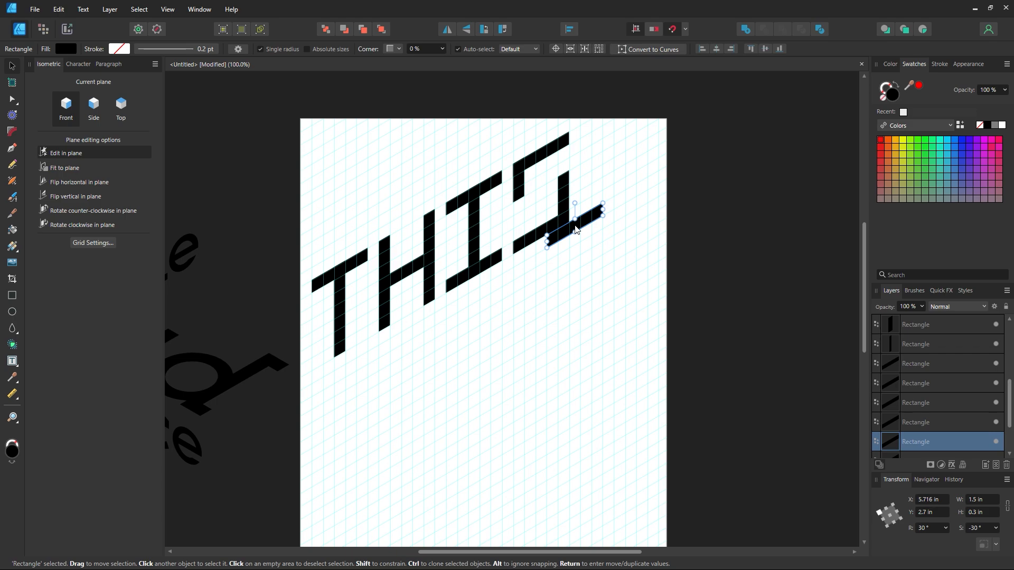
pyautogui.hotkey('ctrl', 'z')
pyautogui.click(589, 302)
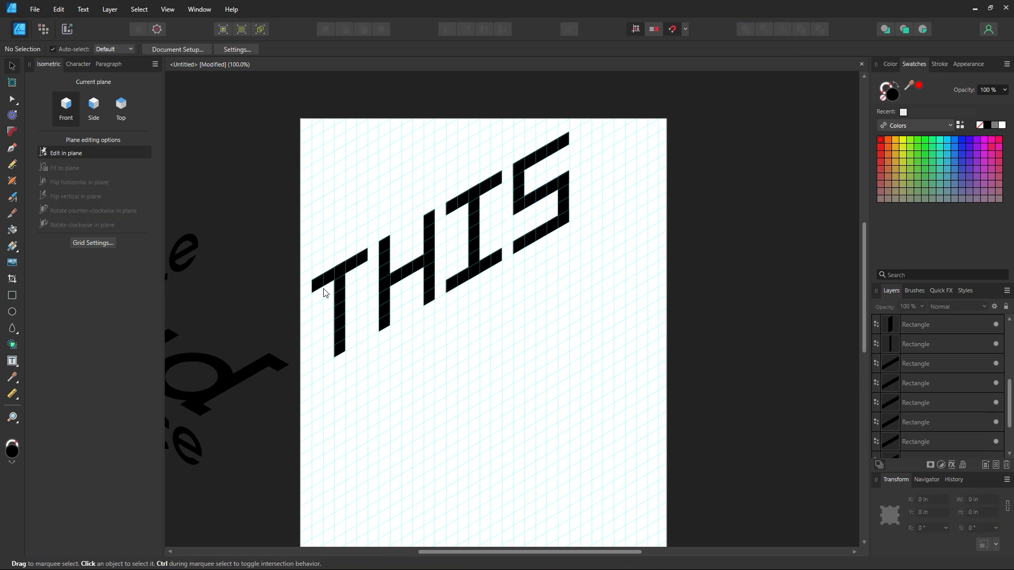
# - Try placing a copy of the I and S below THIS as the word IS, matching the fitted-text reference
pyautogui.moveTo(436, 331); pyautogui.dragTo(629, 312)
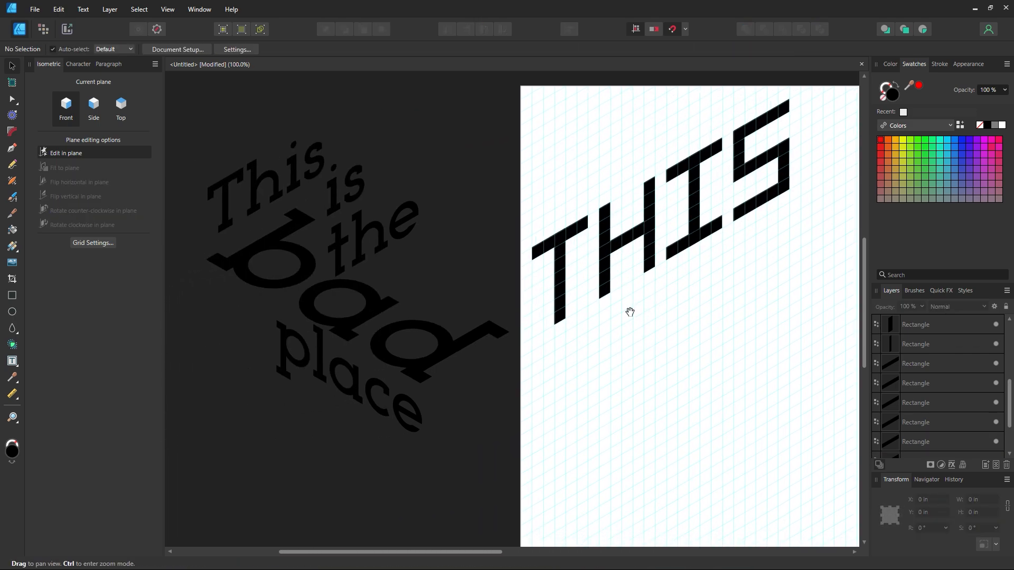
pyautogui.hscroll(5, 523, 362)
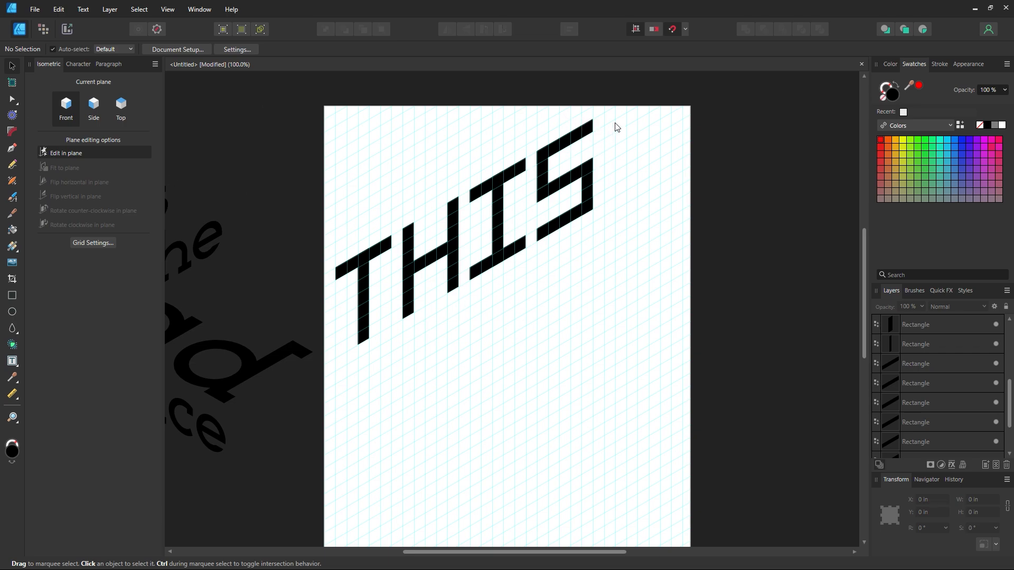
pyautogui.moveTo(617, 127); pyautogui.dragTo(463, 333)
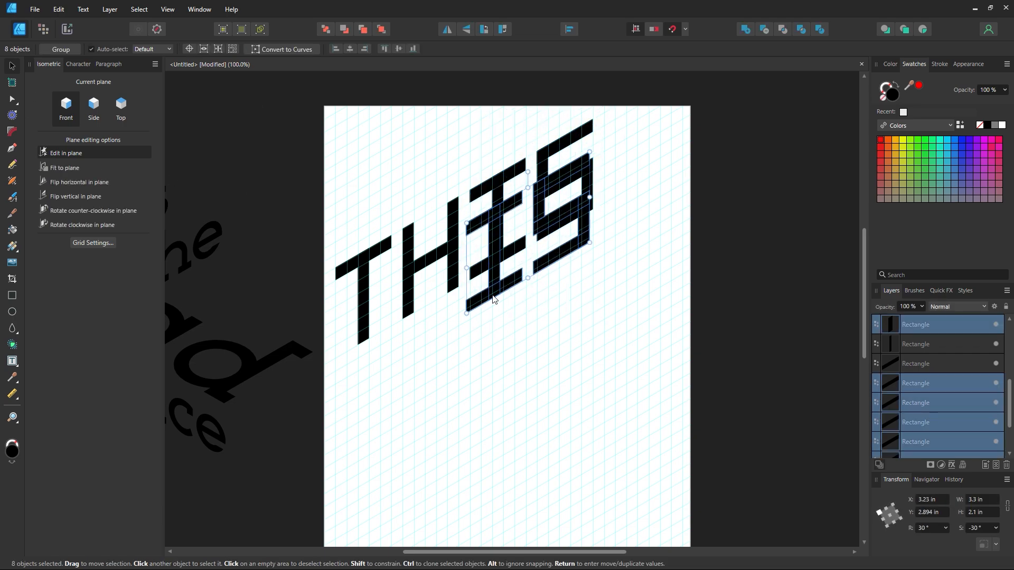
pyautogui.moveTo(494, 299)
pyautogui.mouseDown()
pyautogui.moveTo(473, 355)
pyautogui.moveTo(439, 402)
pyautogui.moveTo(422, 403)
pyautogui.mouseUp()
pyautogui.click(668, 359)
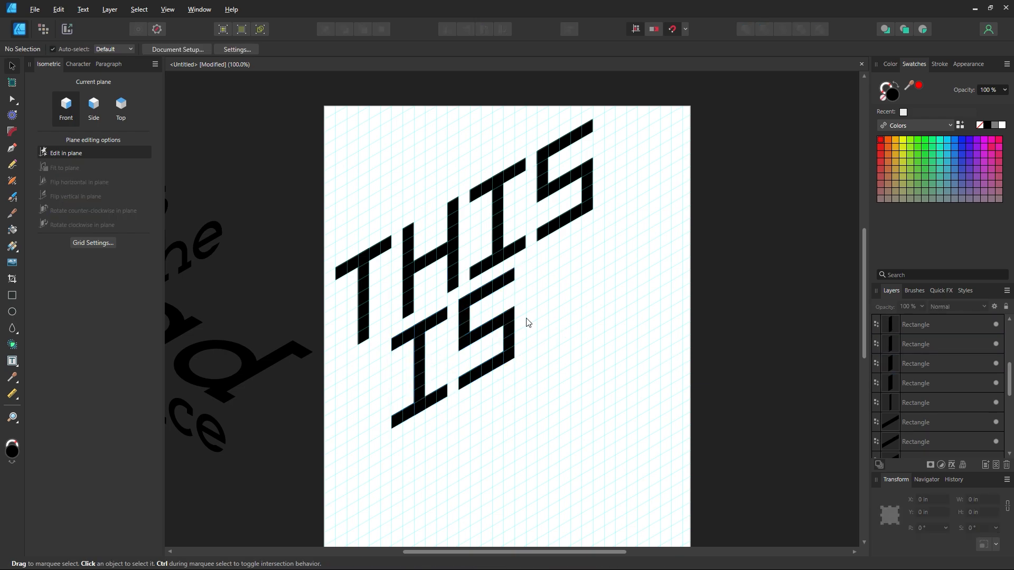
pyautogui.hotkey('ctrl', 'z')
pyautogui.hotkey('ctrl', 'z')
pyautogui.hotkey('ctrl', 'z')
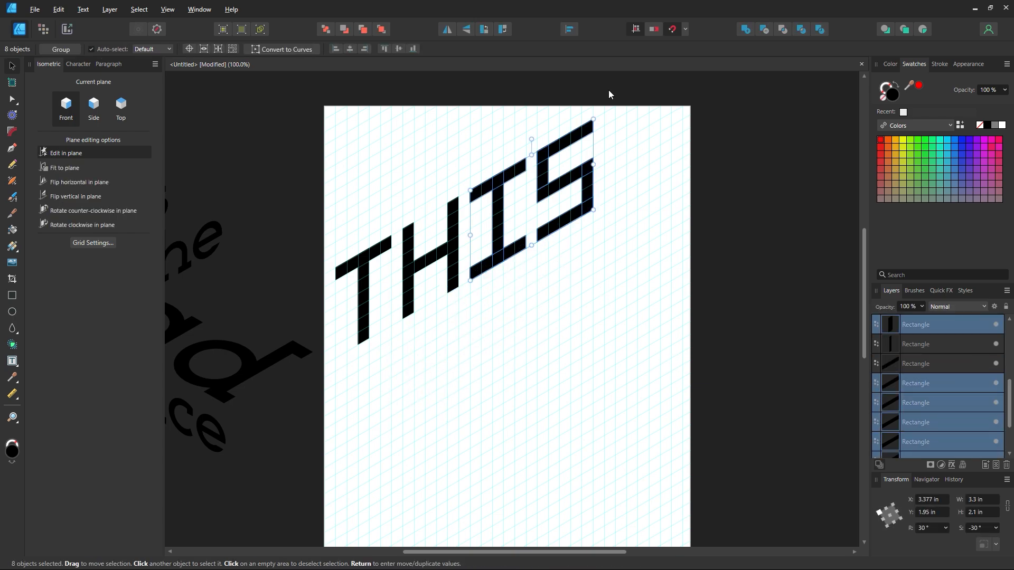
pyautogui.moveTo(477, 358); pyautogui.dragTo(532, 334)
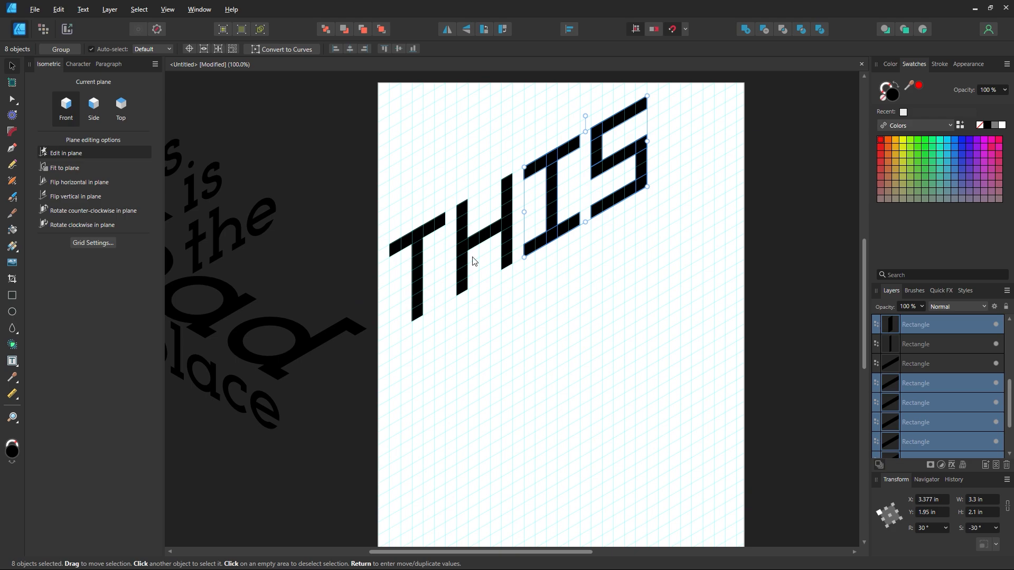
pyautogui.click(540, 342)
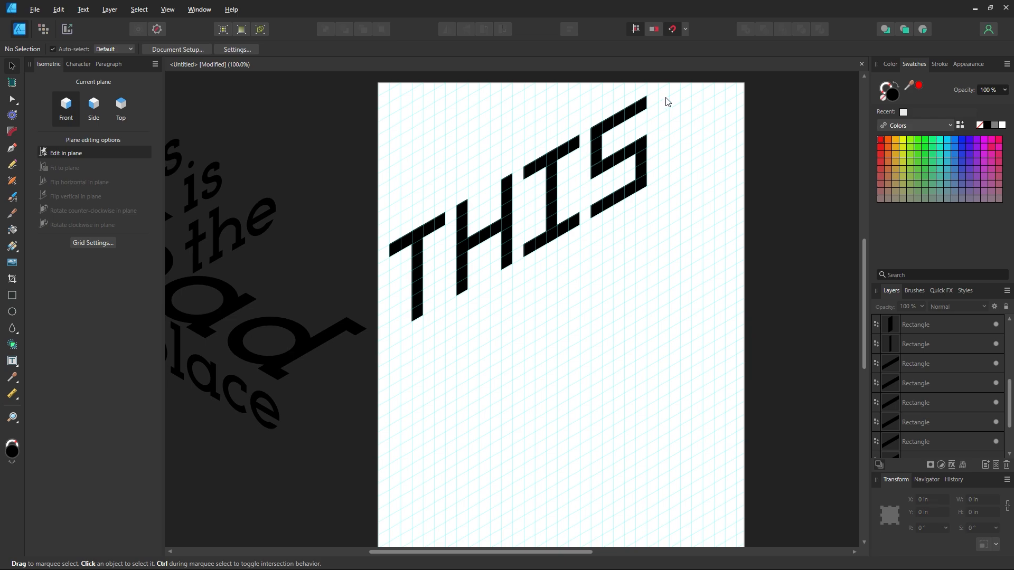
# - Duplicate the T of THIS and place the copy below the H and I
pyautogui.moveTo(449, 188); pyautogui.dragTo(355, 365)
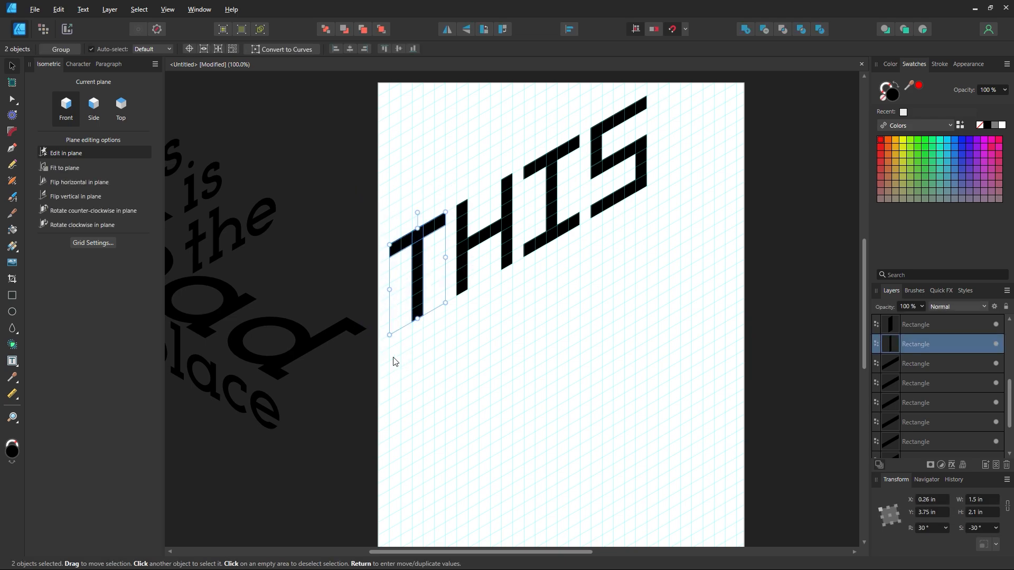
pyautogui.moveTo(417, 296)
pyautogui.mouseDown()
pyautogui.moveTo(528, 388)
pyautogui.moveTo(529, 361)
pyautogui.mouseUp()
pyautogui.press('z')
pyautogui.moveTo(585, 319); pyautogui.dragTo(746, 426)
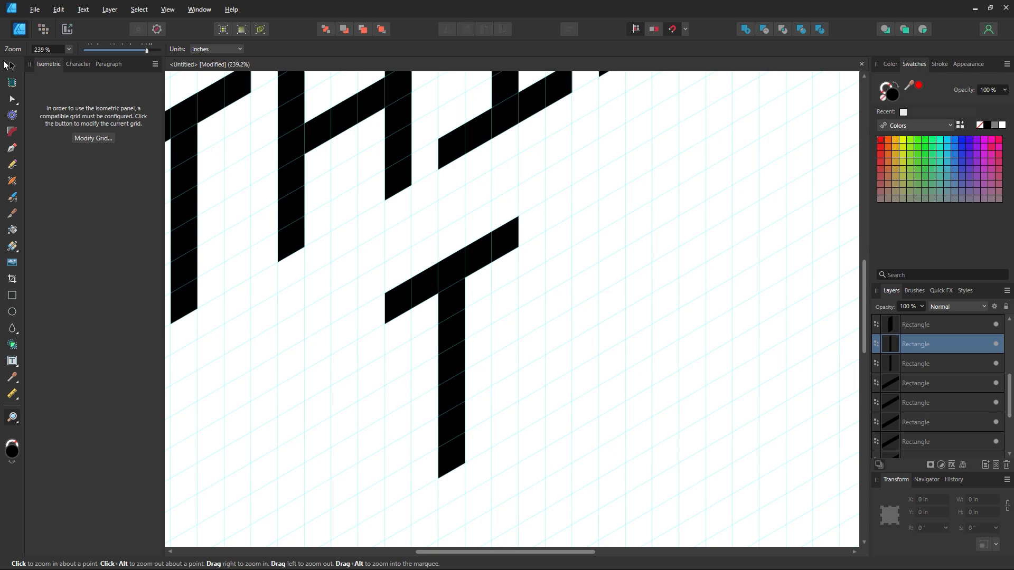
# - Turn the copied T into an E by aligning the stem with the crossbar's left end and adding middle and bottom bars
pyautogui.click(11, 65)
pyautogui.click(443, 318)
pyautogui.moveTo(442, 318); pyautogui.dragTo(401, 340)
pyautogui.scroll(-1, 464, 360)
pyautogui.scroll(-1, 464, 359)
pyautogui.moveTo(431, 256)
pyautogui.mouseDown()
pyautogui.moveTo(491, 344)
pyautogui.moveTo(431, 446)
pyautogui.moveTo(453, 348)
pyautogui.moveTo(443, 345)
pyautogui.mouseUp()
pyautogui.click(574, 265)
pyautogui.press('z')
pyautogui.keyDown('alt'); pyautogui.click(538, 175); pyautogui.keyUp('alt')
pyautogui.keyDown('alt'); pyautogui.click(538, 175); pyautogui.keyUp('alt')
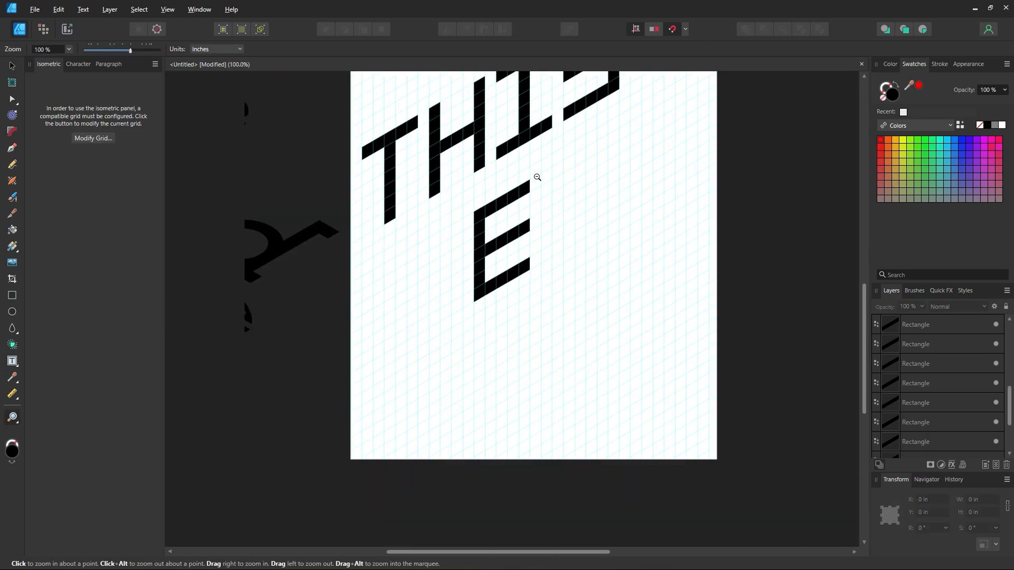
# - Compare the block letters THIS and E with the fitted-text reference to examine the word layout and spacing
pyautogui.moveTo(516, 156); pyautogui.dragTo(541, 318)
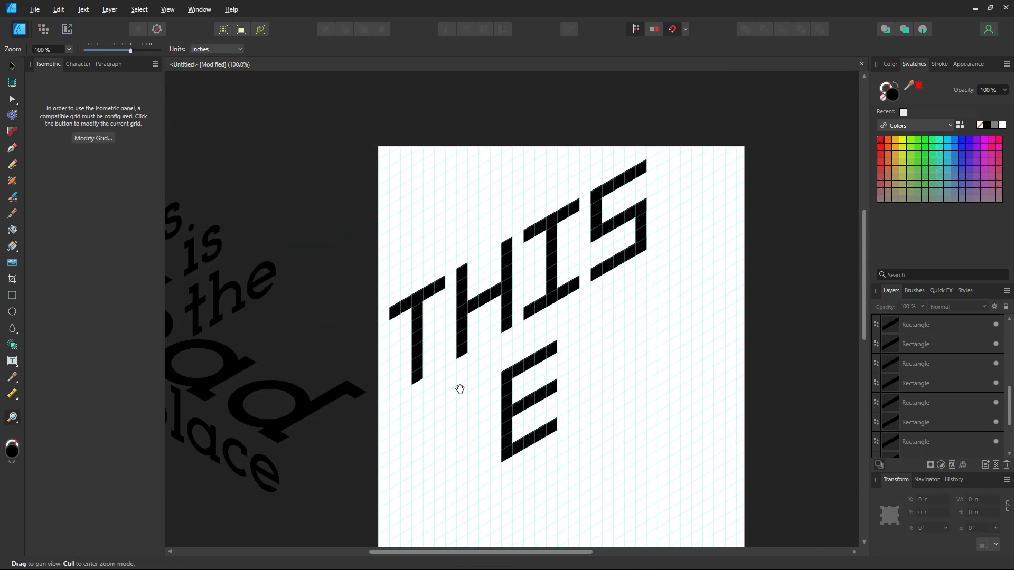
pyautogui.moveTo(460, 389); pyautogui.dragTo(440, 337)
pyautogui.moveTo(275, 253); pyautogui.dragTo(502, 274)
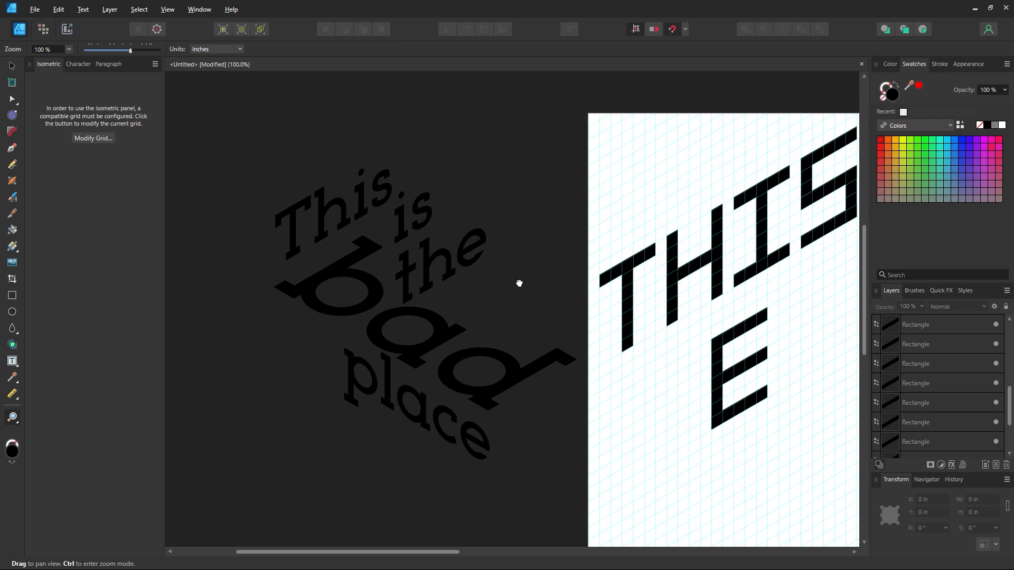
pyautogui.moveTo(481, 366); pyautogui.dragTo(294, 355)
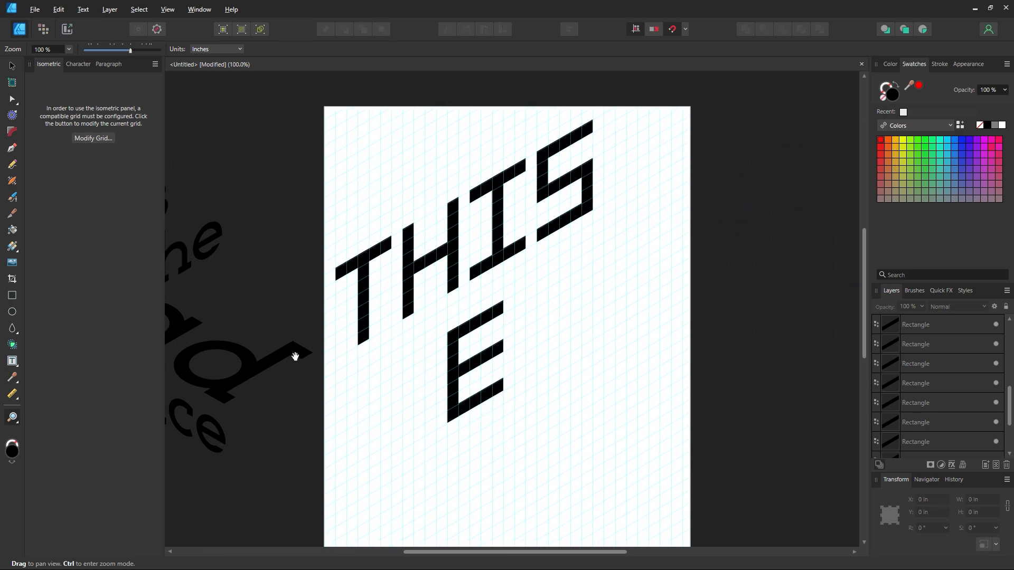
pyautogui.press('v')
pyautogui.press('z')
pyautogui.click(531, 280)
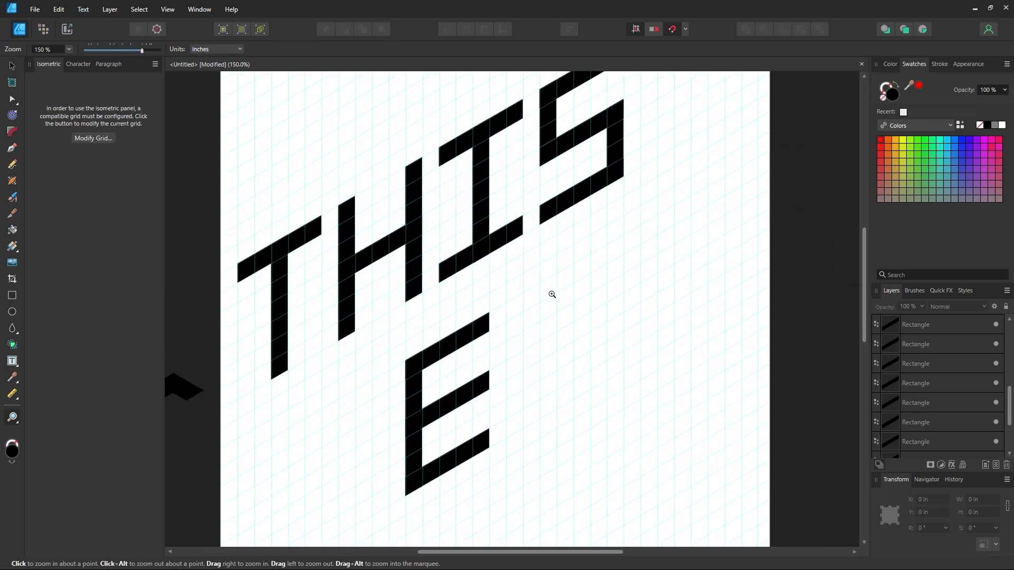
pyautogui.click(17, 68)
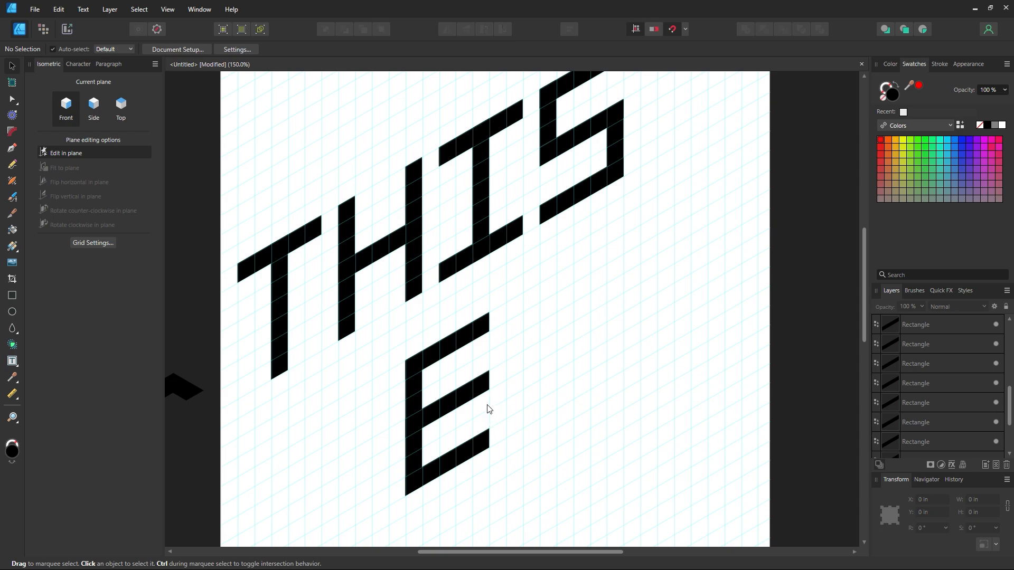
pyautogui.scroll(1, 529, 369)
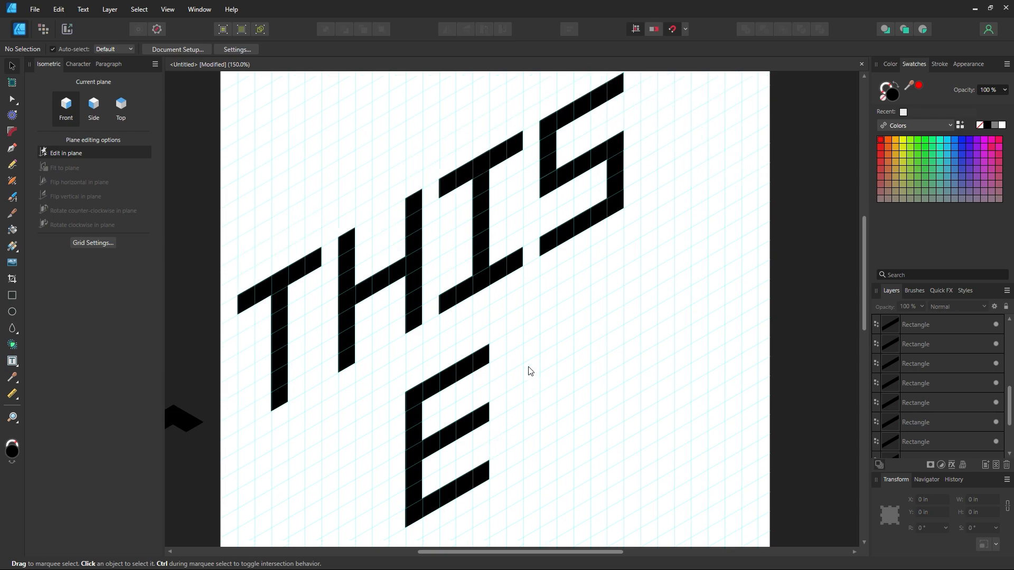
pyautogui.press('z')
pyautogui.keyDown('alt'); pyautogui.click(515, 322); pyautogui.keyUp('alt')
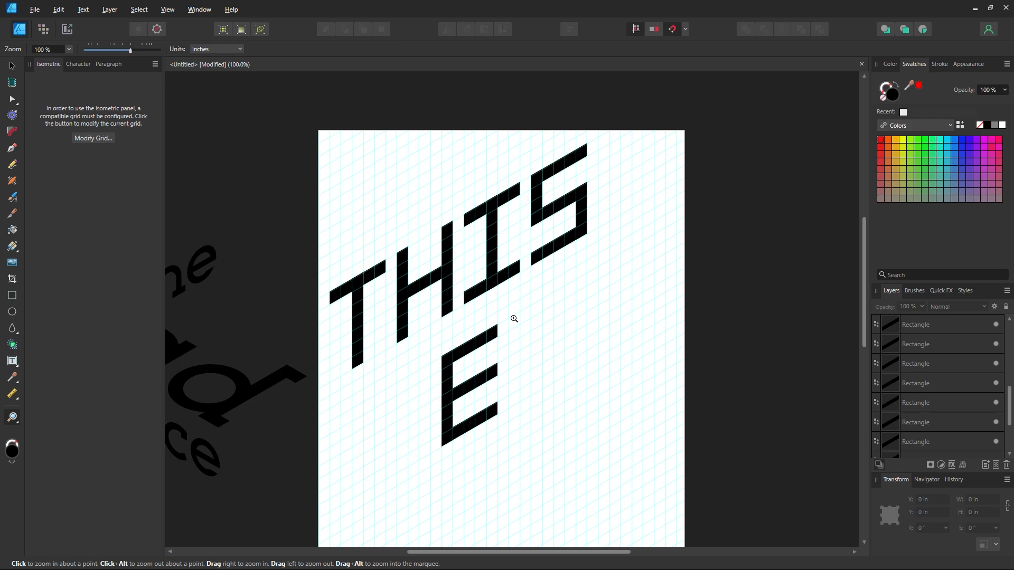
pyautogui.press('space')
pyautogui.moveTo(431, 335); pyautogui.dragTo(539, 320)
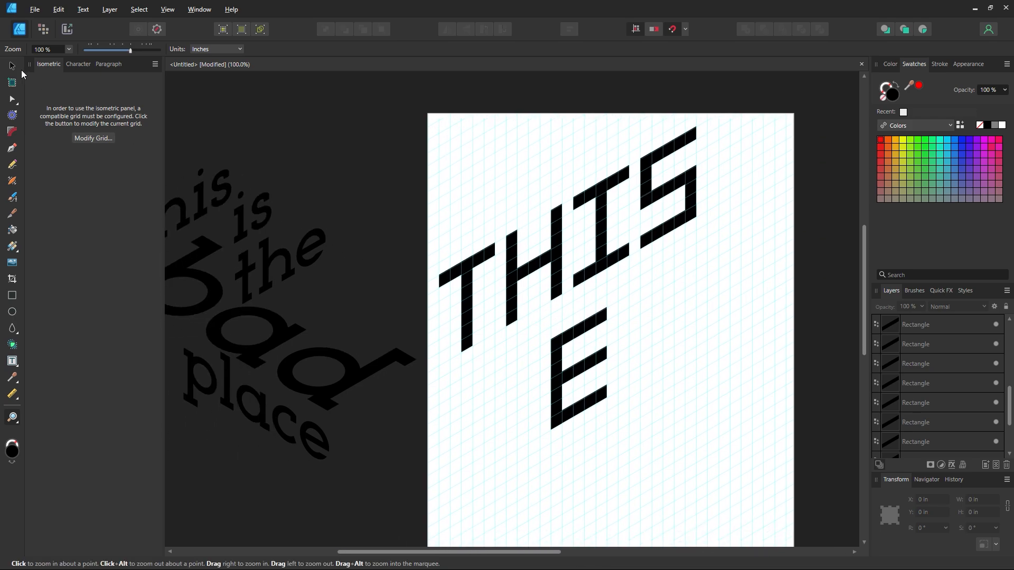
pyautogui.click(14, 69)
pyautogui.press('space')
pyautogui.moveTo(693, 349); pyautogui.dragTo(615, 316)
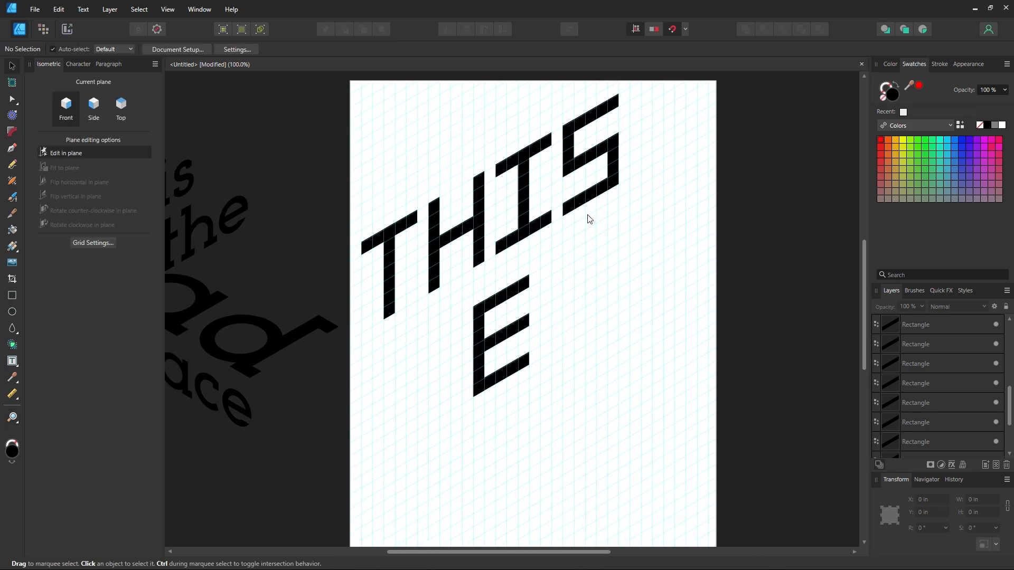
pyautogui.press('space')
pyautogui.moveTo(365, 324); pyautogui.dragTo(658, 373)
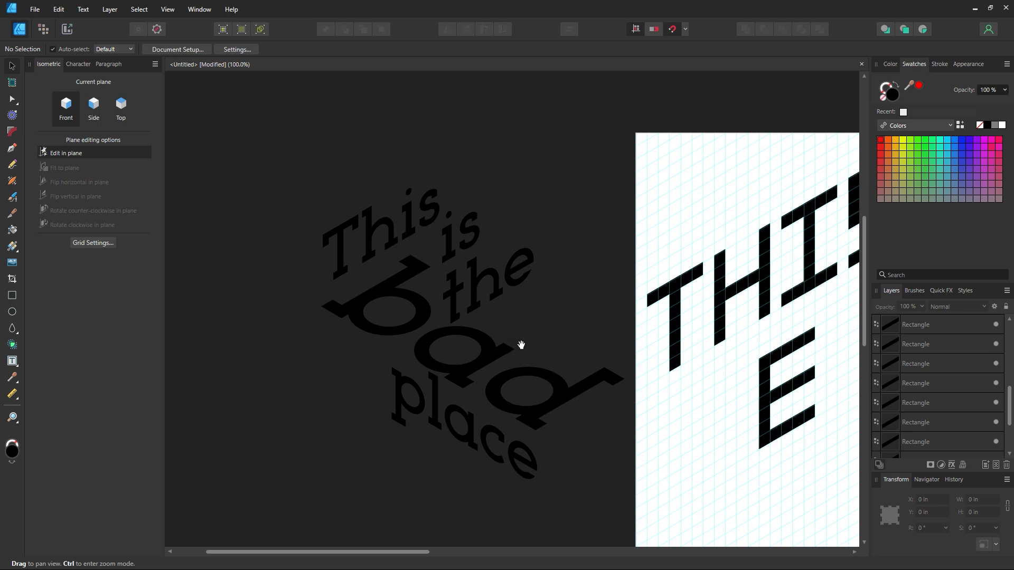
pyautogui.moveTo(613, 349); pyautogui.dragTo(438, 347)
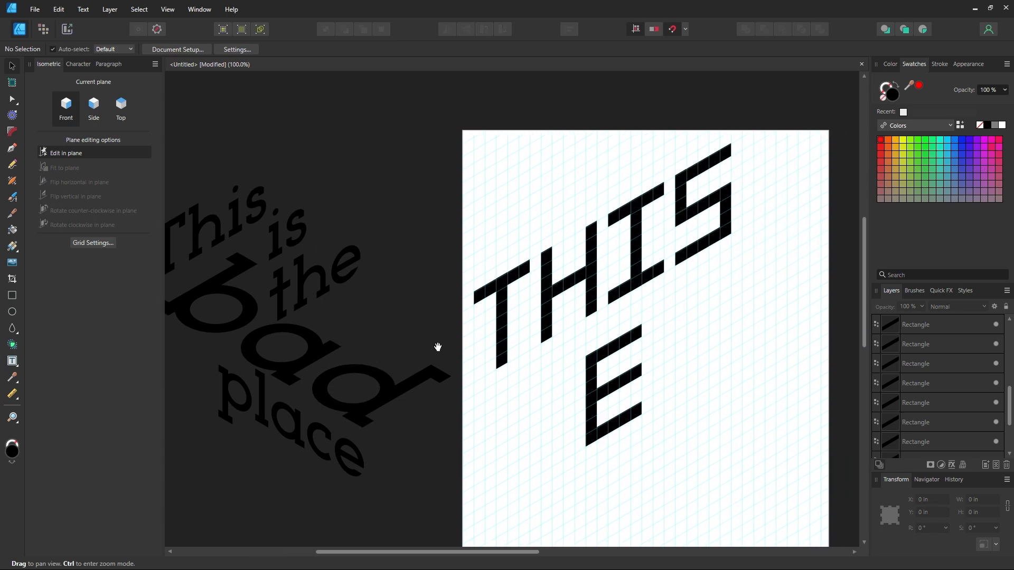
pyautogui.press('space')
pyautogui.moveTo(655, 344); pyautogui.dragTo(563, 318)
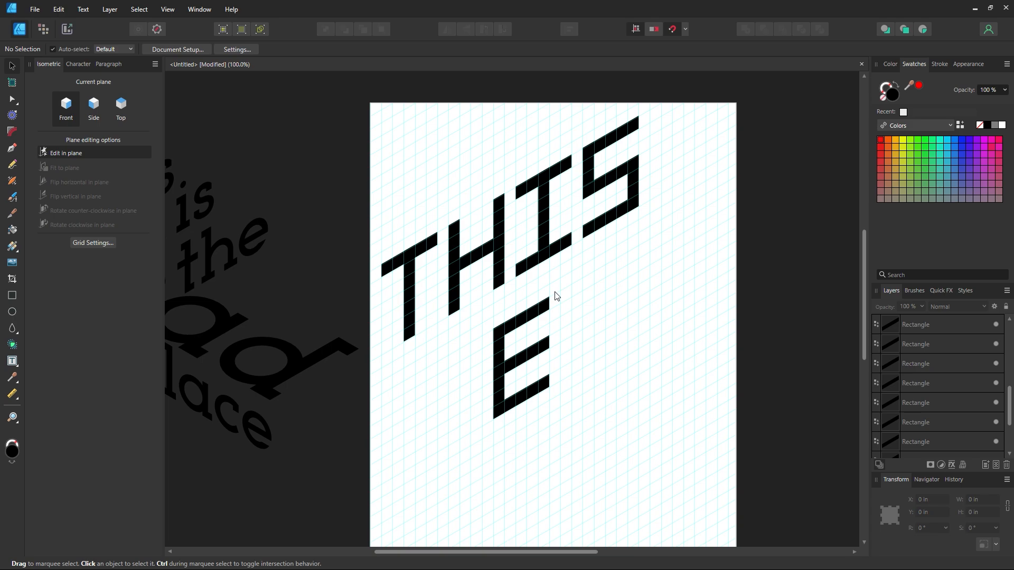
pyautogui.press('space')
pyautogui.moveTo(555, 282)
pyautogui.mouseDown()
pyautogui.moveTo(524, 282)
pyautogui.moveTo(552, 283)
pyautogui.mouseUp()
pyautogui.press('z')
pyautogui.click(11, 68)
pyautogui.scroll(1, 442, 303)
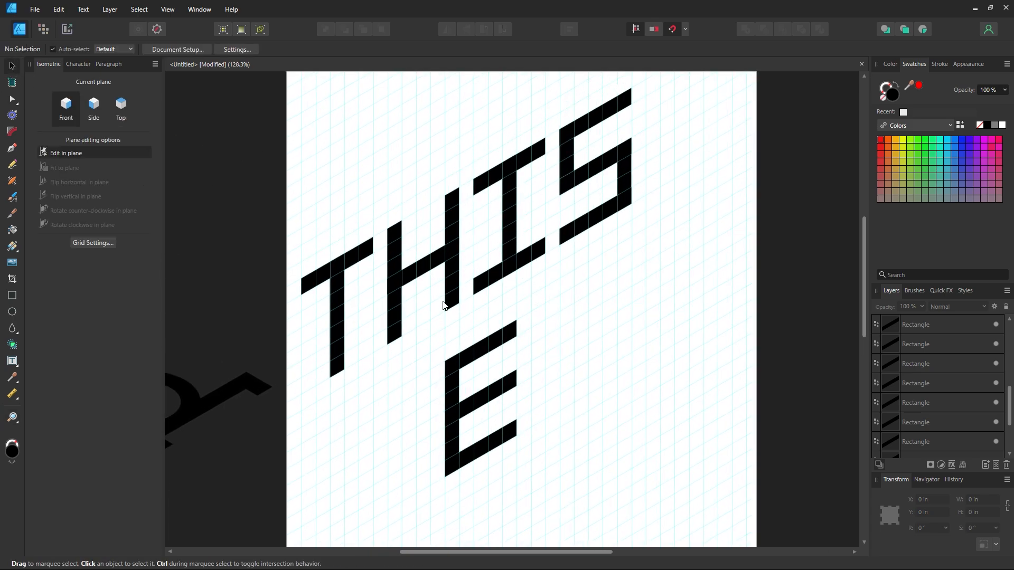
# - Recolor all the block letter rectangles of THIS and E from black to dark grey 1D1D1D
pyautogui.scroll(1, 443, 304)
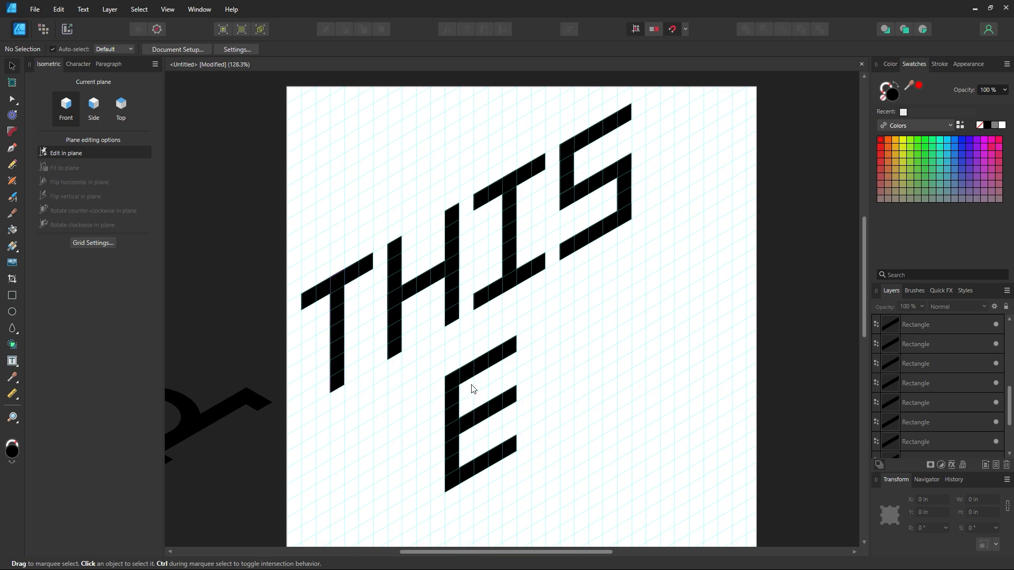
pyautogui.moveTo(419, 310); pyautogui.dragTo(437, 290)
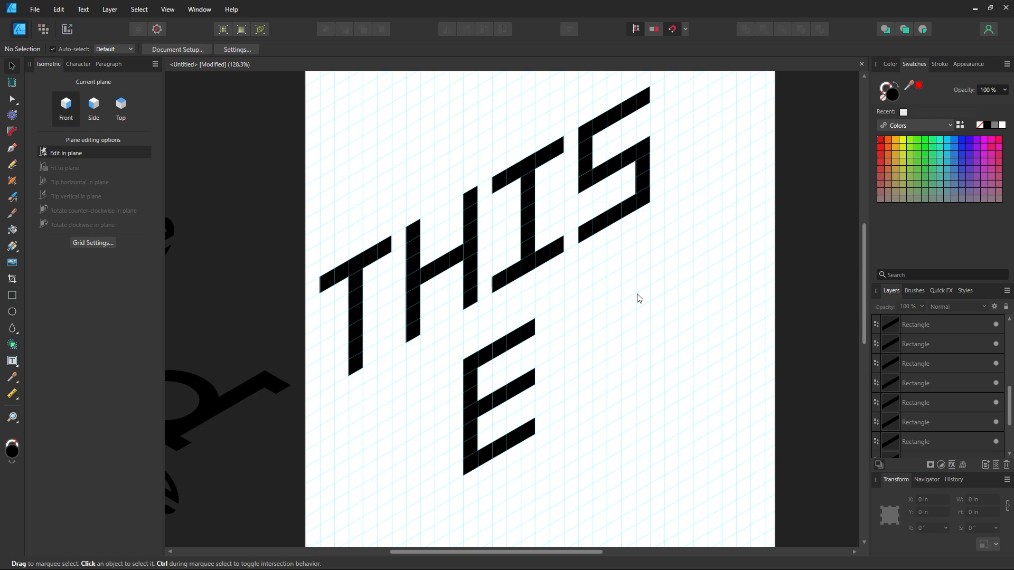
pyautogui.scroll(1, 567, 277)
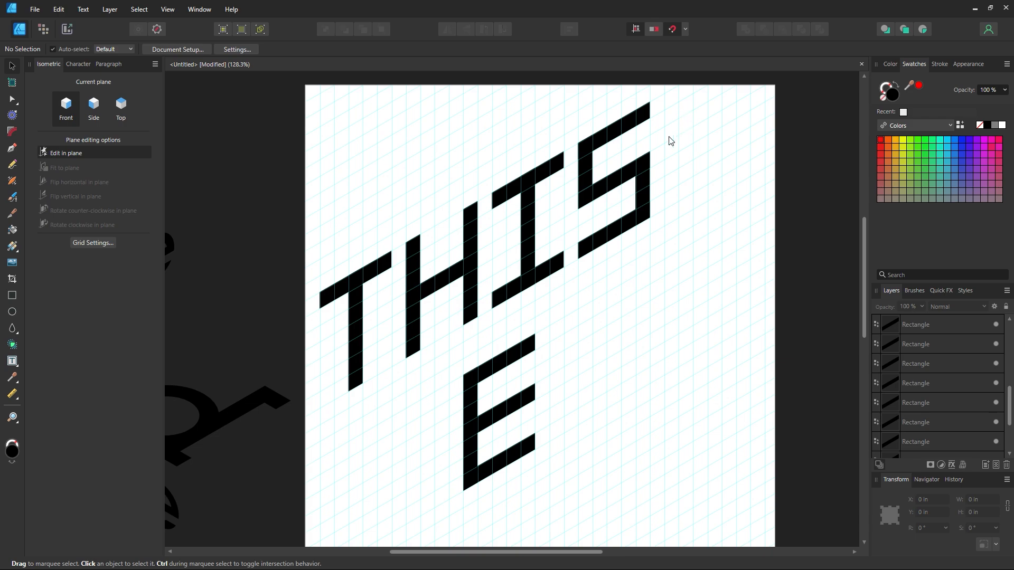
pyautogui.moveTo(678, 94); pyautogui.dragTo(312, 532)
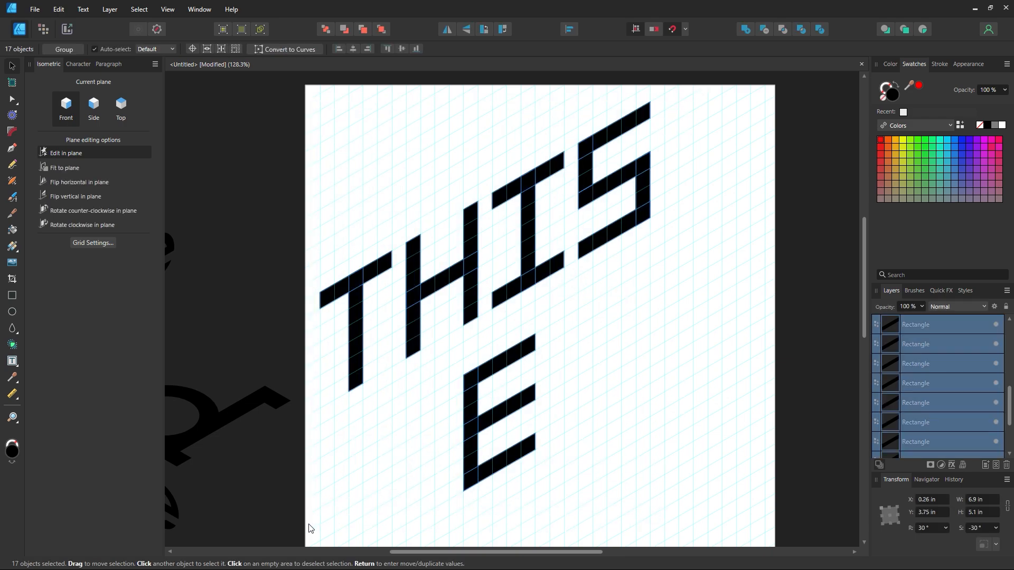
pyautogui.doubleClick(893, 95)
pyautogui.moveTo(763, 238); pyautogui.dragTo(673, 349)
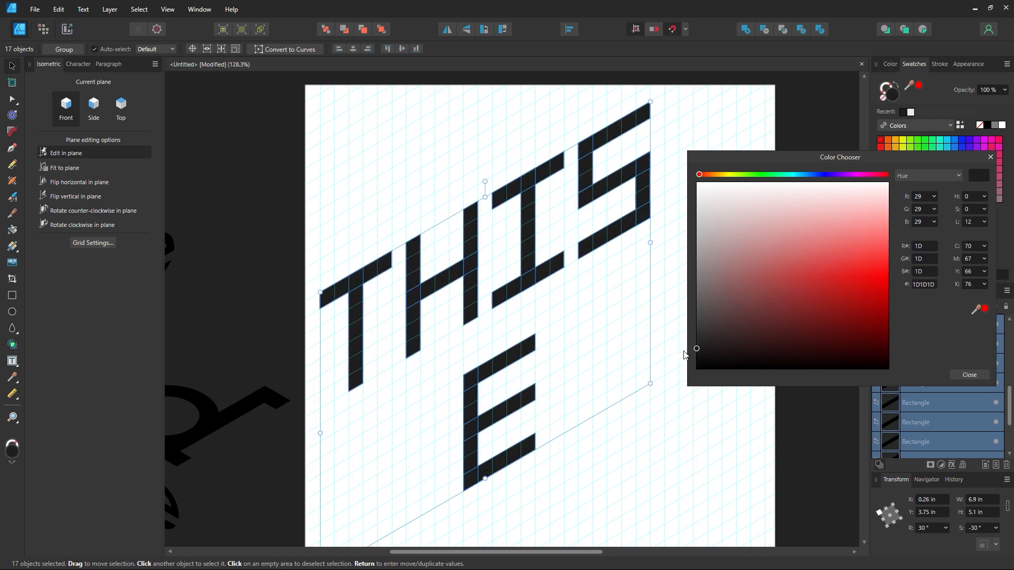
pyautogui.click(984, 375)
pyautogui.click(671, 330)
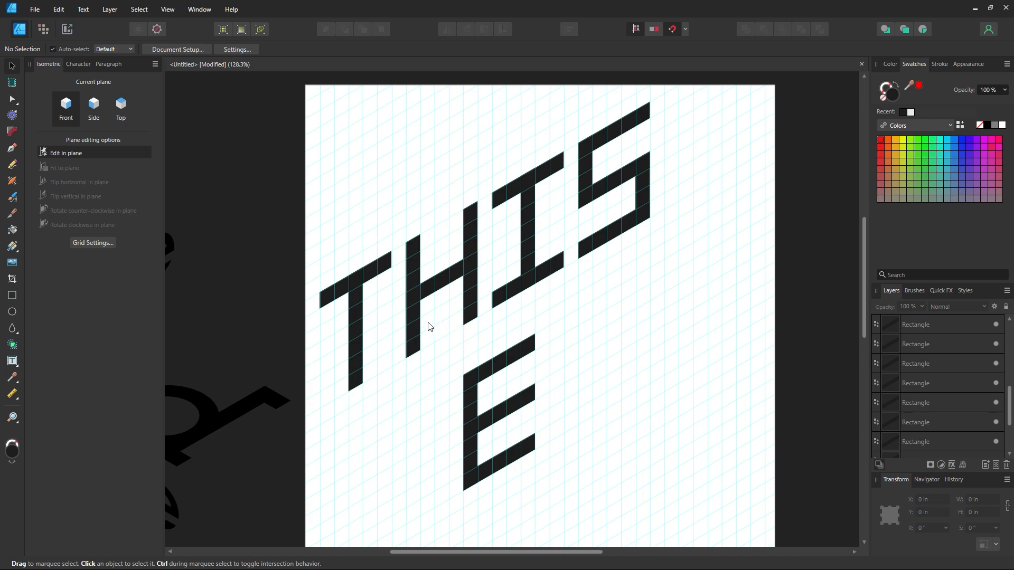
# - In the Side isometric plane, draw an orange 0.3 × 1.5 in rectangle along the left side of the T's stem
pyautogui.hotkey('ctrl', 'space')
pyautogui.moveTo(337, 319); pyautogui.dragTo(504, 334)
pyautogui.moveTo(369, 328); pyautogui.dragTo(433, 323)
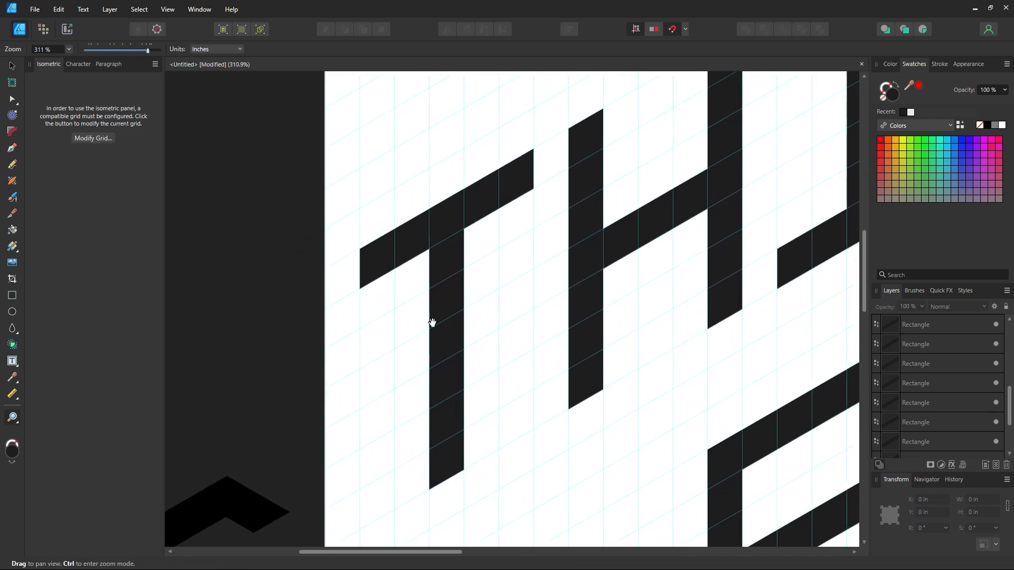
pyautogui.click(12, 67)
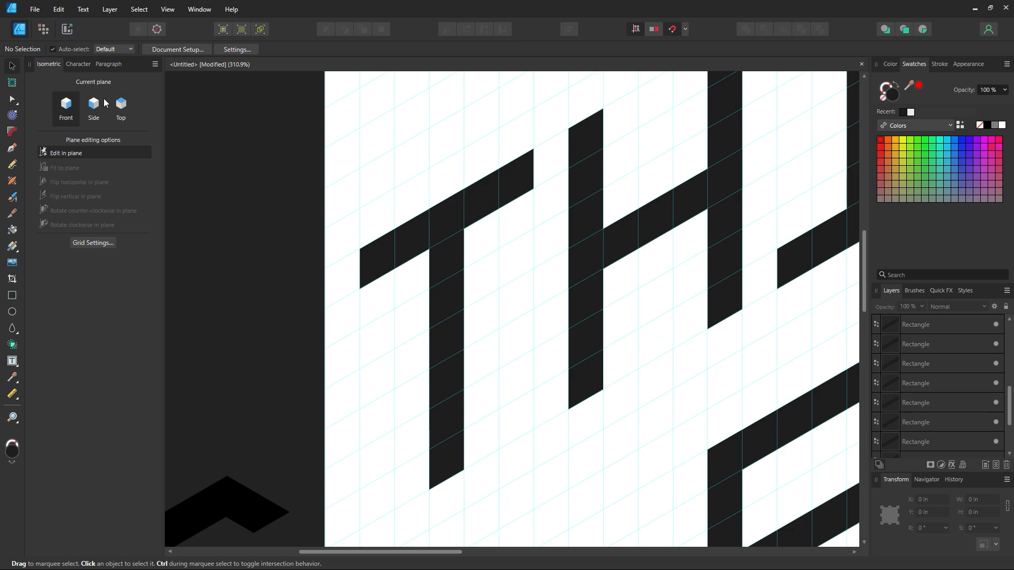
pyautogui.click(93, 108)
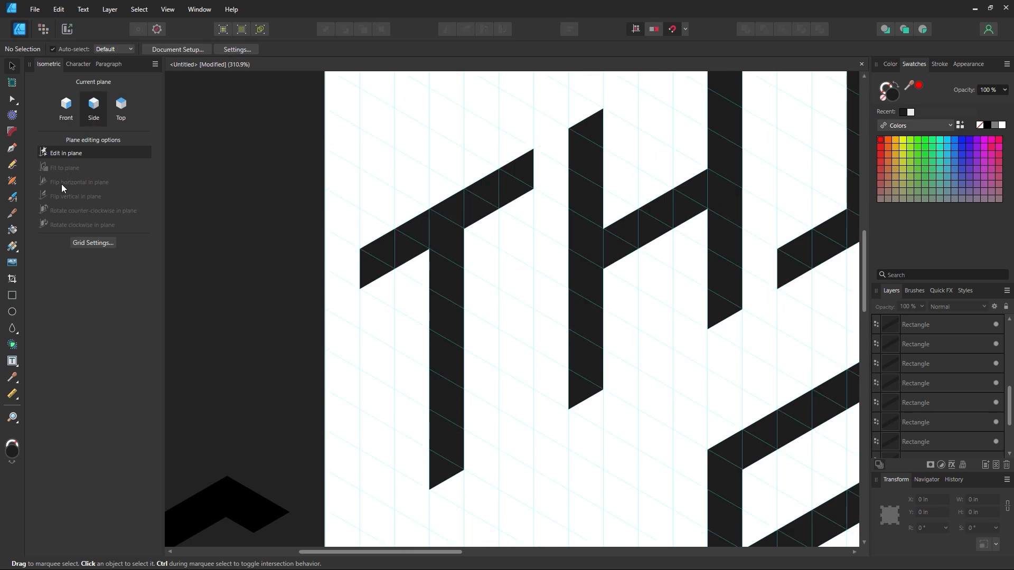
pyautogui.click(14, 295)
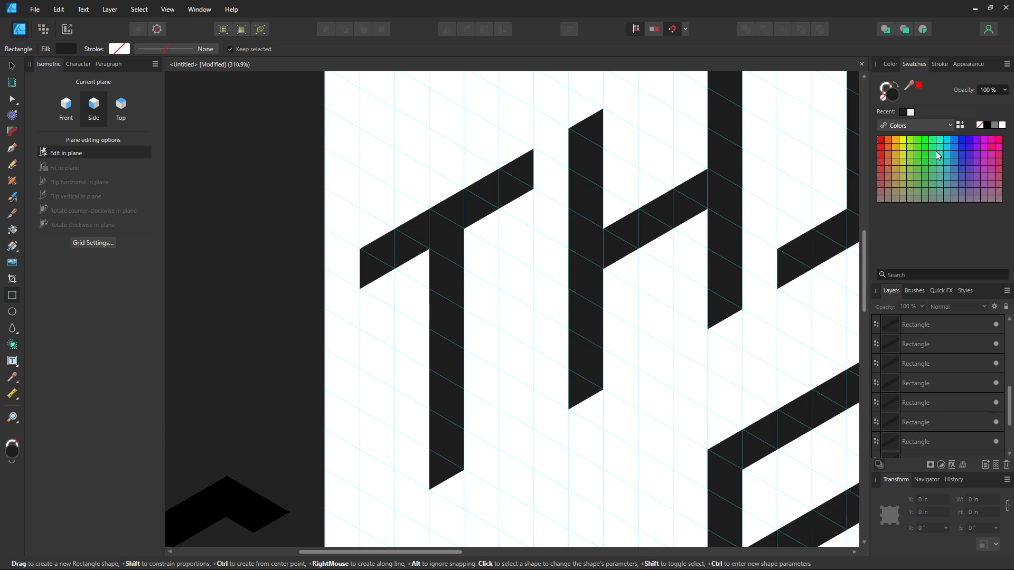
pyautogui.click(888, 140)
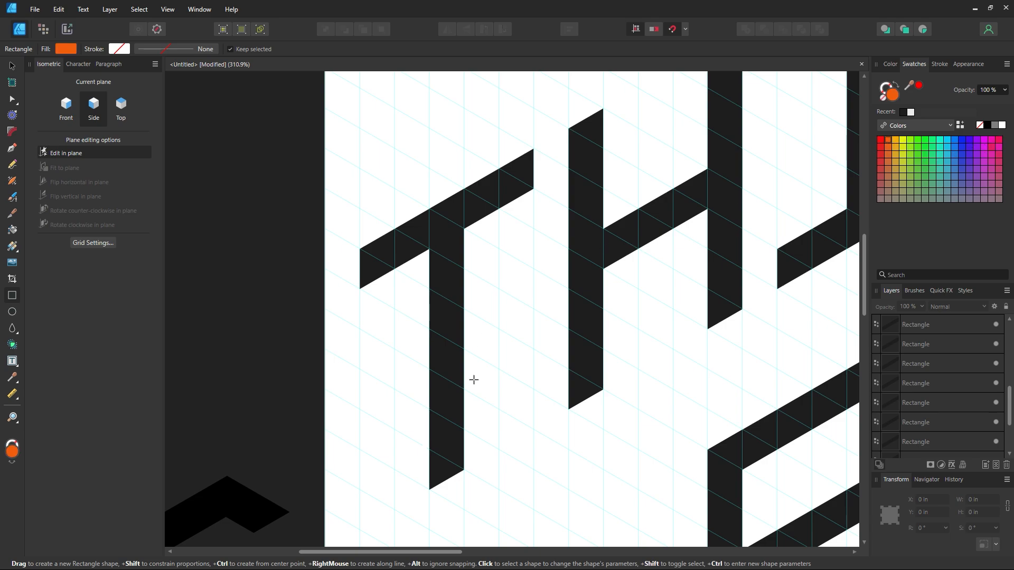
pyautogui.scroll(-2, 473, 379)
pyautogui.moveTo(427, 440); pyautogui.dragTo(396, 221)
# - Convert the T stem's side face to curves and raise its top inner corner to meet the crossbar's underside
pyautogui.click(12, 99)
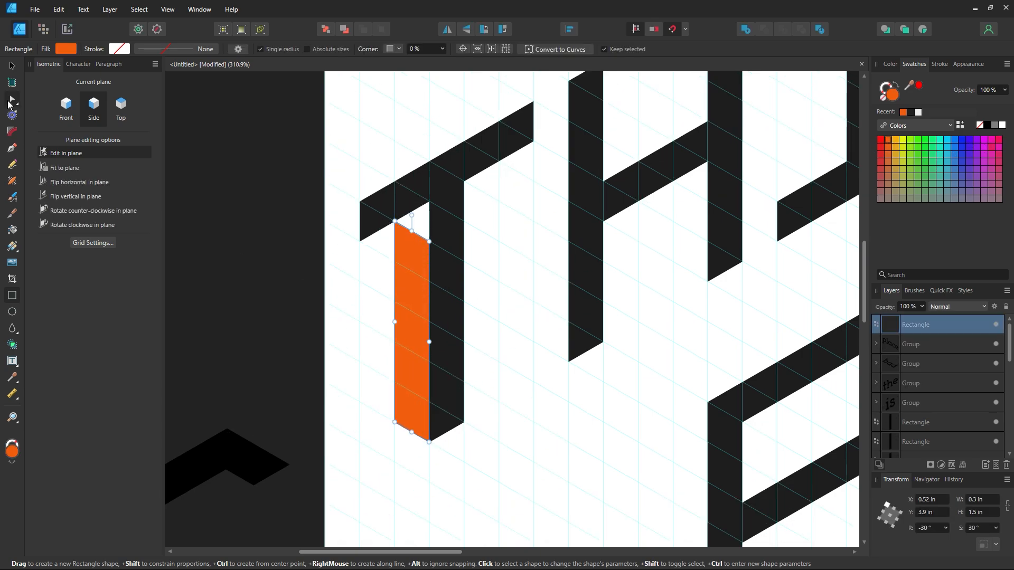
pyautogui.scroll(1, 418, 299)
pyautogui.rightClick(418, 299)
pyautogui.click(454, 194)
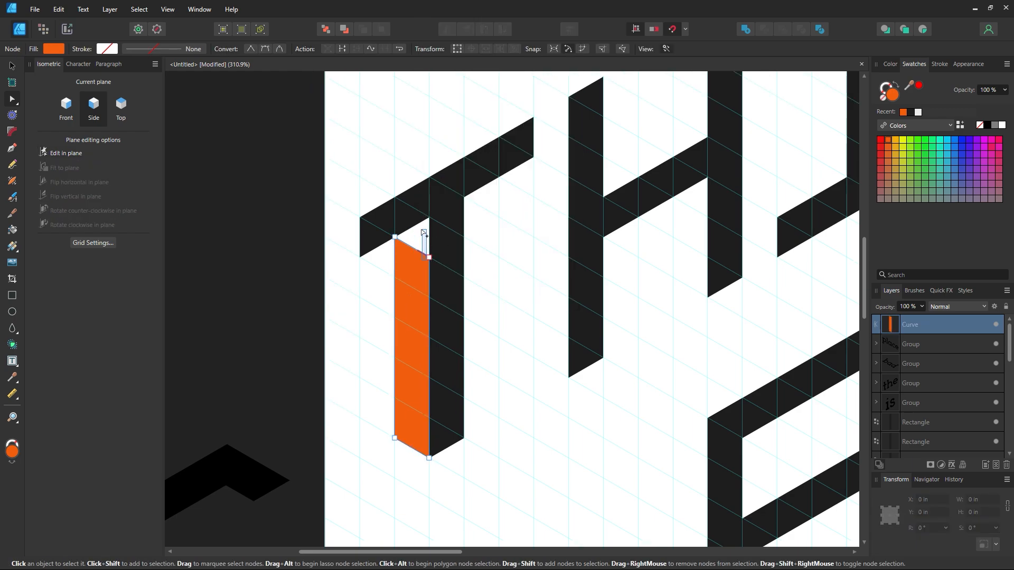
pyautogui.moveTo(428, 258); pyautogui.dragTo(431, 222)
pyautogui.click(544, 271)
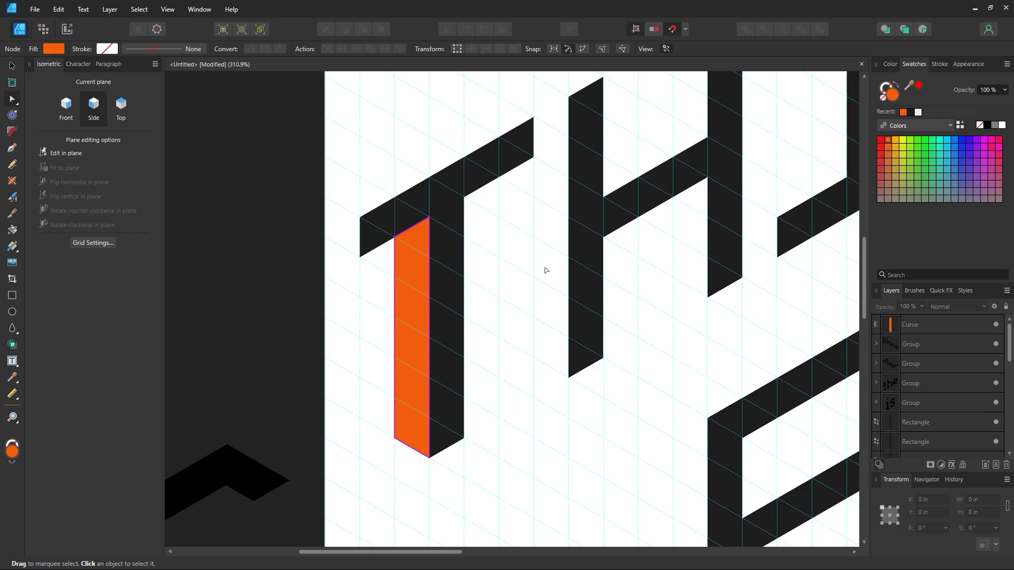
pyautogui.scroll(2, 520, 312)
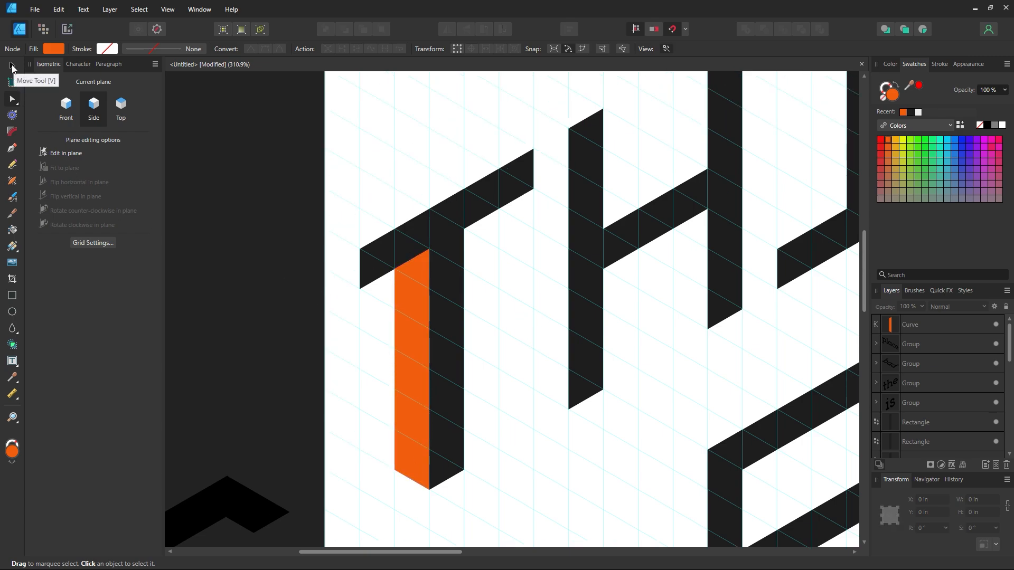
pyautogui.click(14, 64)
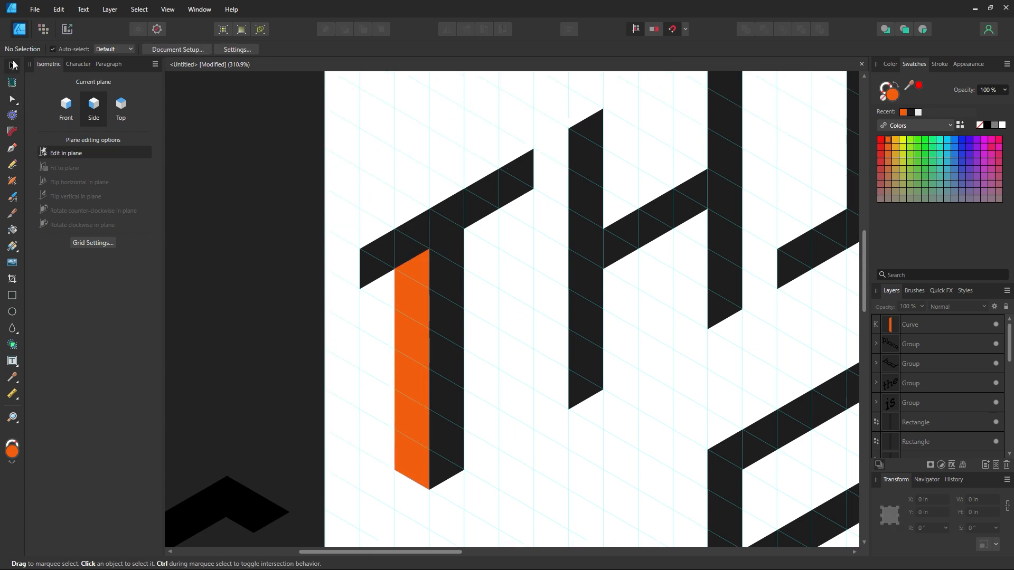
pyautogui.scroll(1, 526, 344)
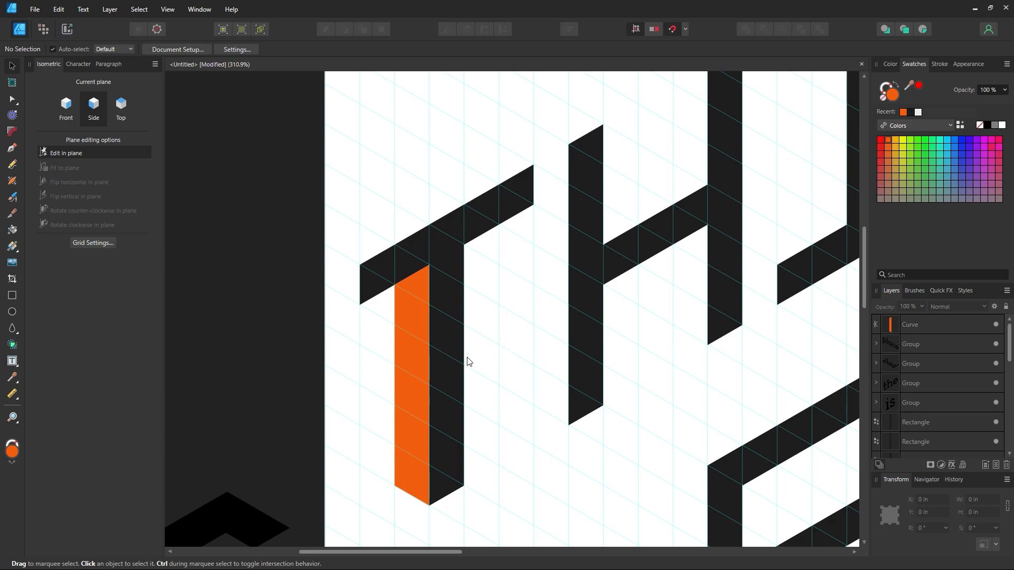
pyautogui.click(415, 383)
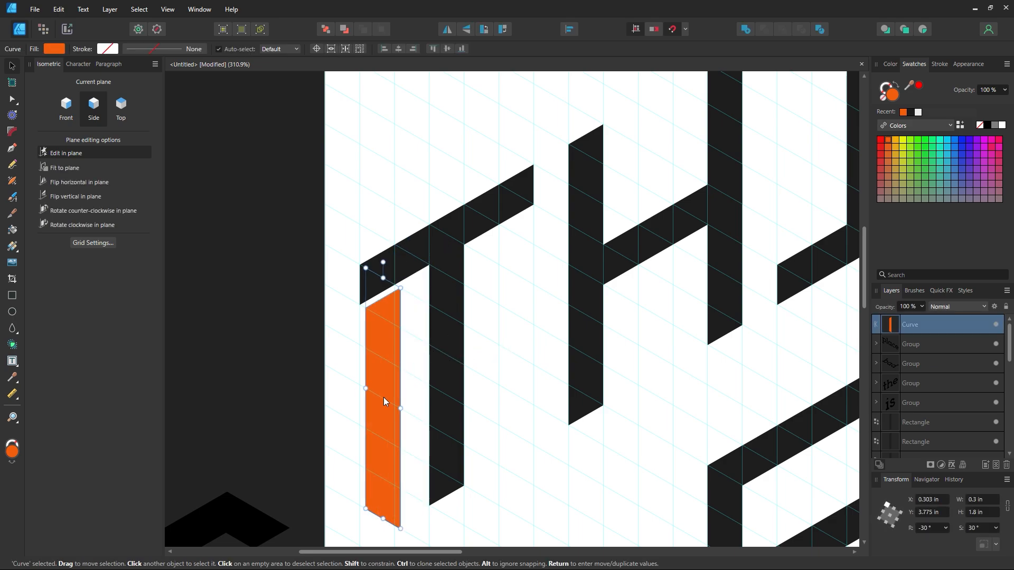
pyautogui.click(502, 385)
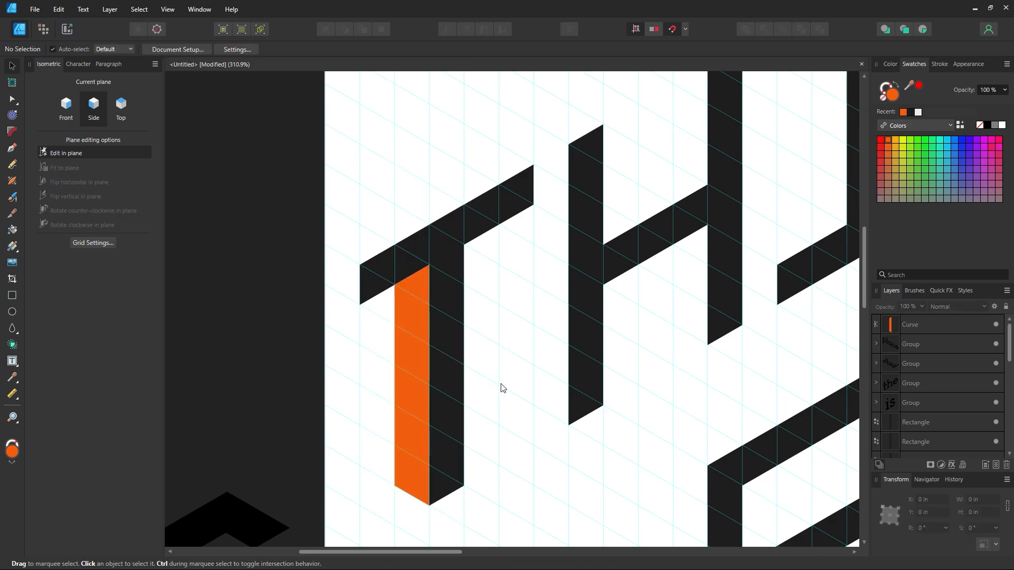
# - Draw an orange 0.3 × 0.3 in side face on the left end of the T's crossbar
pyautogui.click(12, 295)
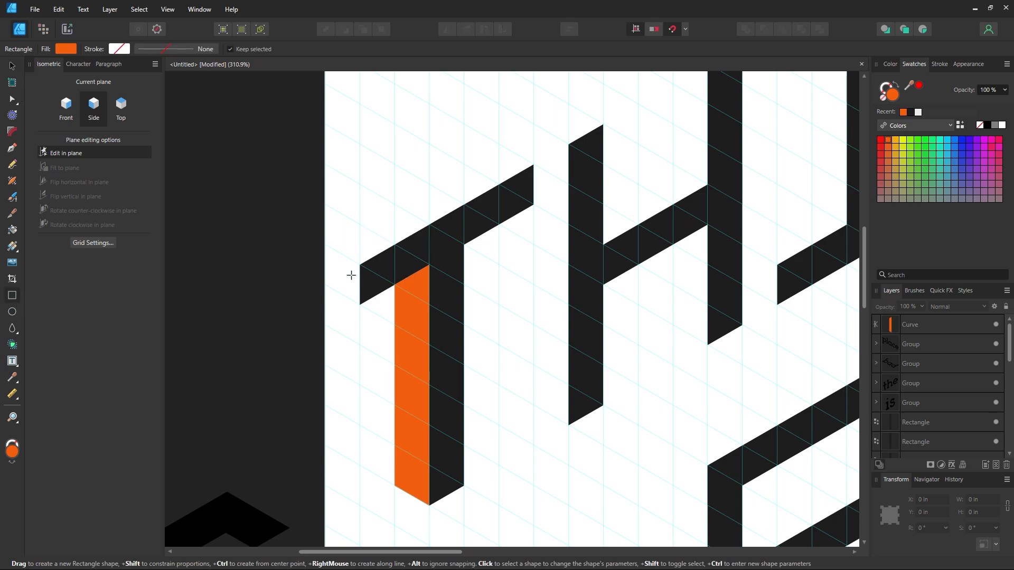
pyautogui.moveTo(359, 305); pyautogui.dragTo(323, 244)
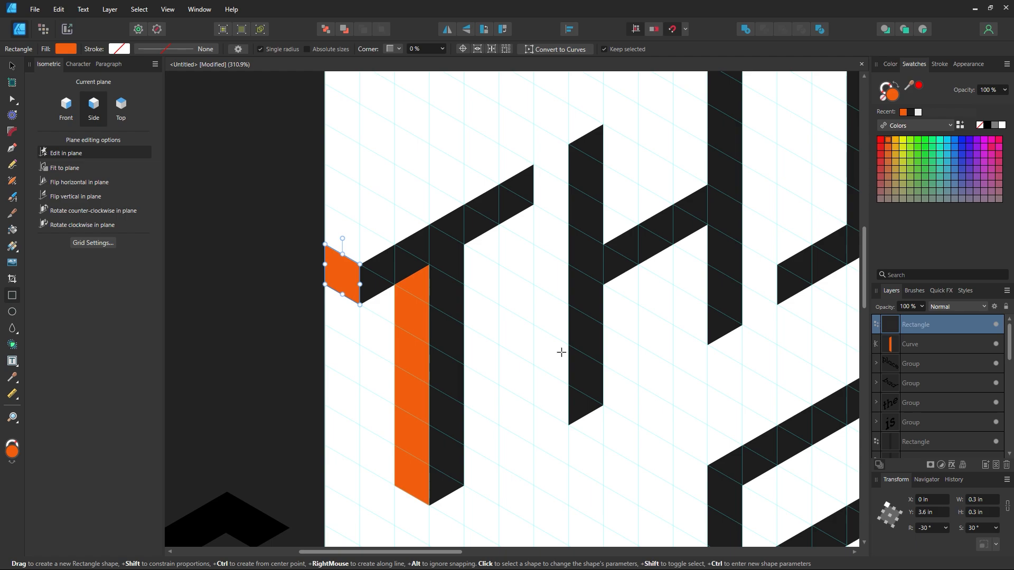
pyautogui.scroll(1, 561, 353)
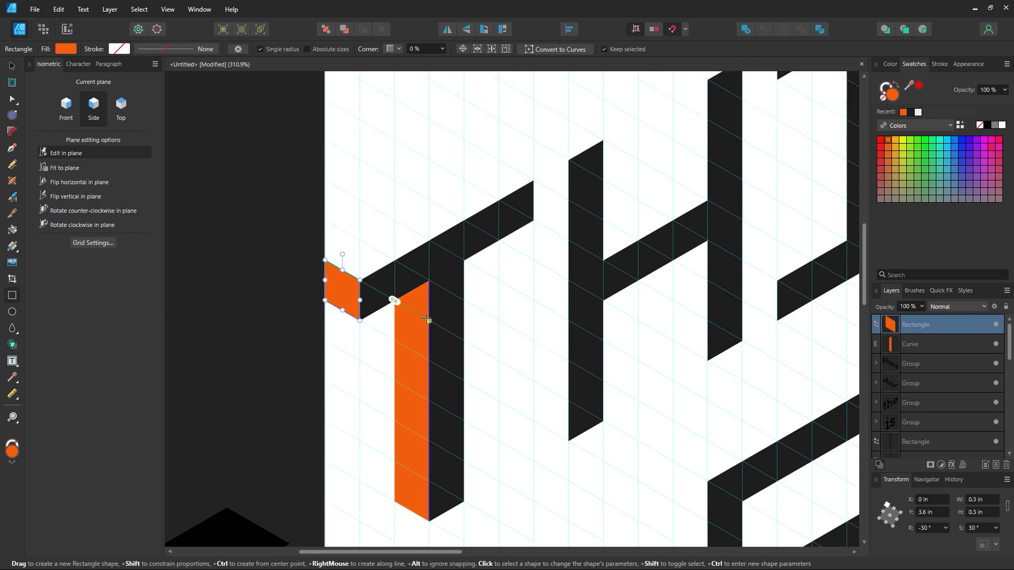
# - Draw orange side faces on the H's left stem and on its right stem above and below the crossbar
pyautogui.moveTo(568, 440)
pyautogui.mouseDown()
pyautogui.moveTo(553, 159)
pyautogui.moveTo(534, 140)
pyautogui.mouseUp()
pyautogui.moveTo(697, 228)
pyautogui.mouseDown()
pyautogui.moveTo(478, 285)
pyautogui.moveTo(462, 112)
pyautogui.moveTo(456, 123)
pyautogui.mouseUp()
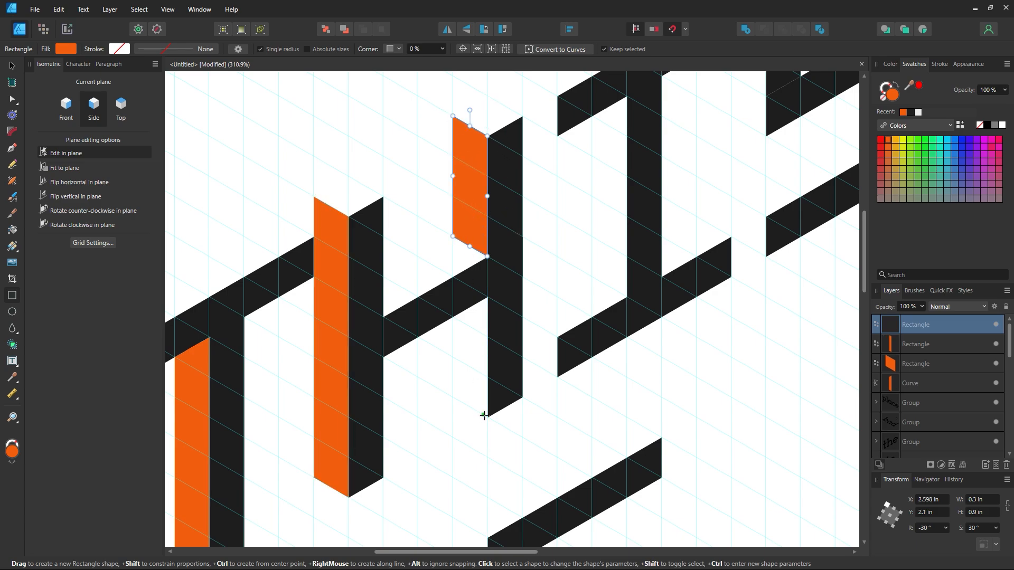
pyautogui.moveTo(486, 416); pyautogui.dragTo(452, 276)
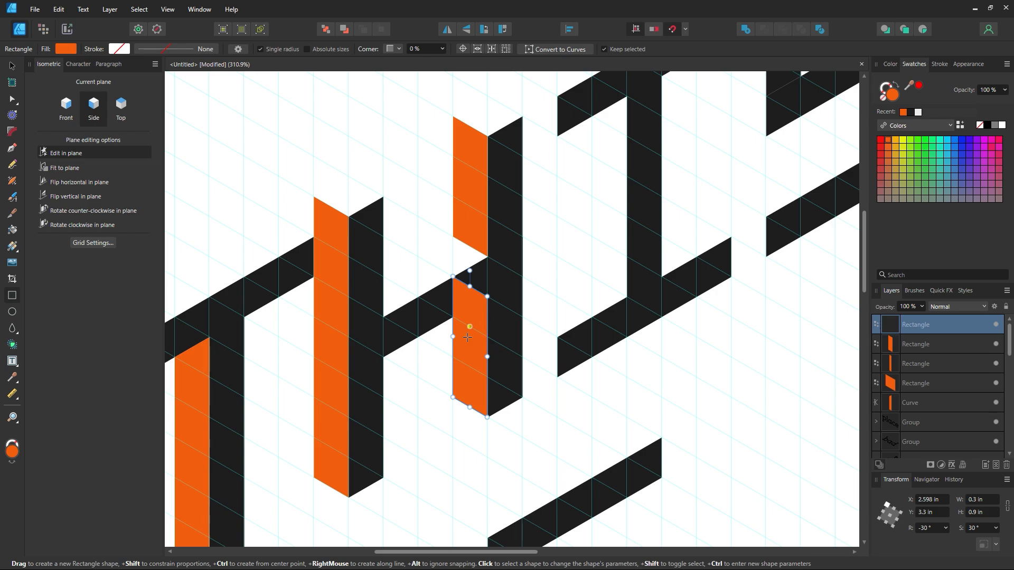
# - Convert the H's lower right-stem side face to curves and lower its top outer corner to follow the crossbar's underside
pyautogui.click(12, 99)
pyautogui.click(366, 132)
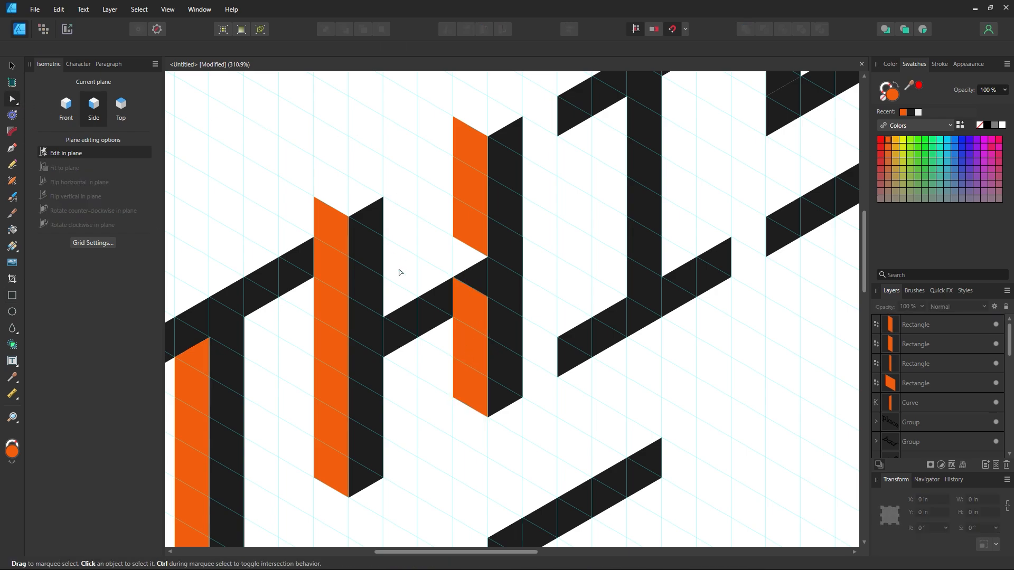
pyautogui.click(474, 338)
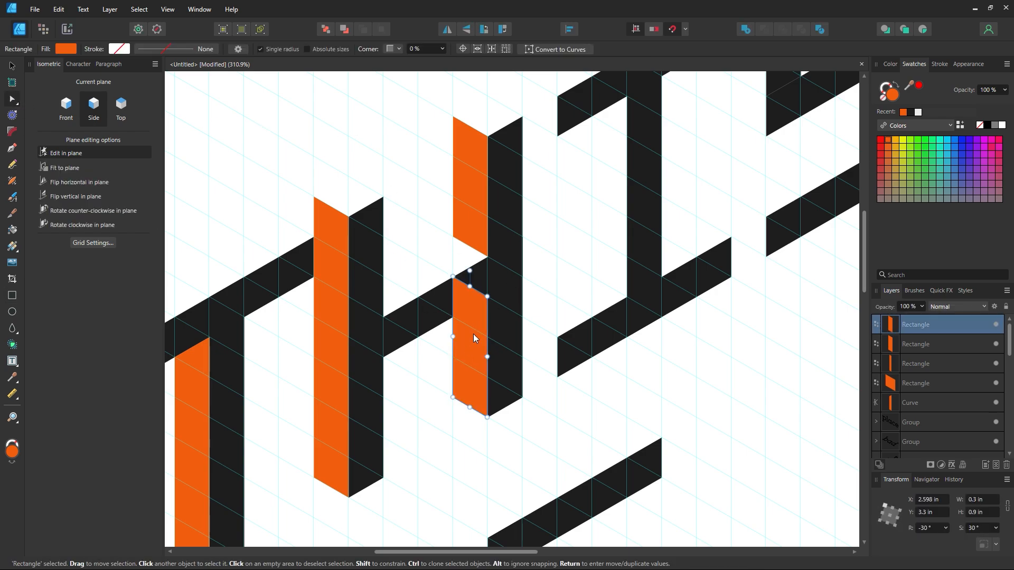
pyautogui.rightClick(463, 299)
pyautogui.click(503, 194)
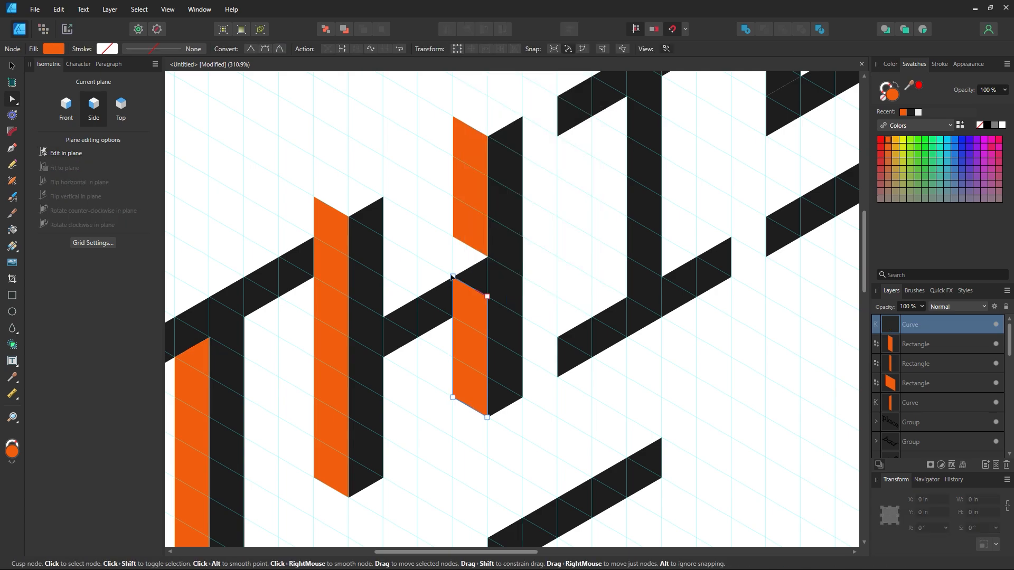
pyautogui.moveTo(454, 276); pyautogui.dragTo(460, 347)
pyautogui.press('v')
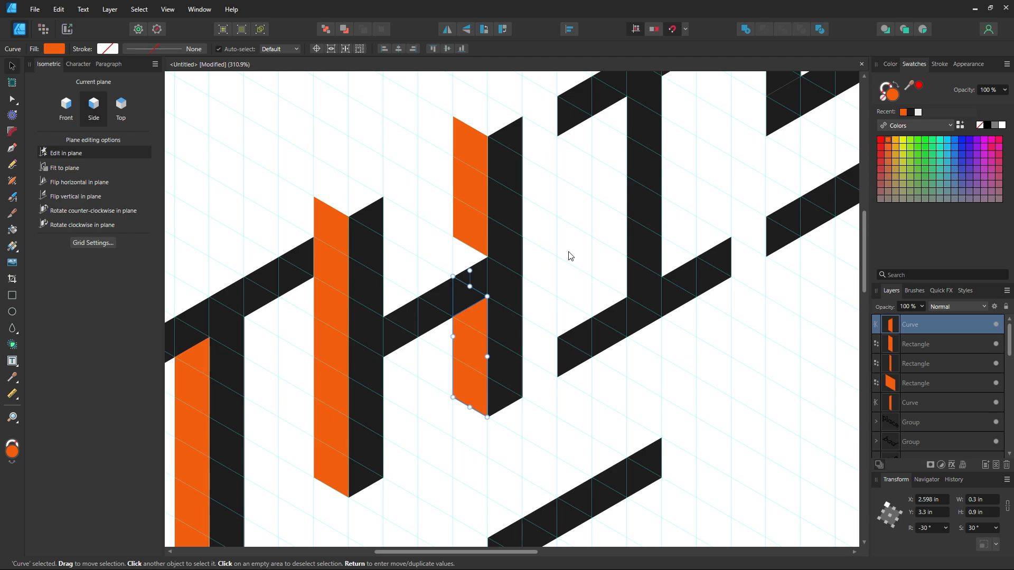
# - Duplicate the H's upper right-stem side face onto the left of the I's stem and stretch it up to the crossbar
pyautogui.moveTo(567, 253); pyautogui.dragTo(472, 320)
pyautogui.click(288, 97)
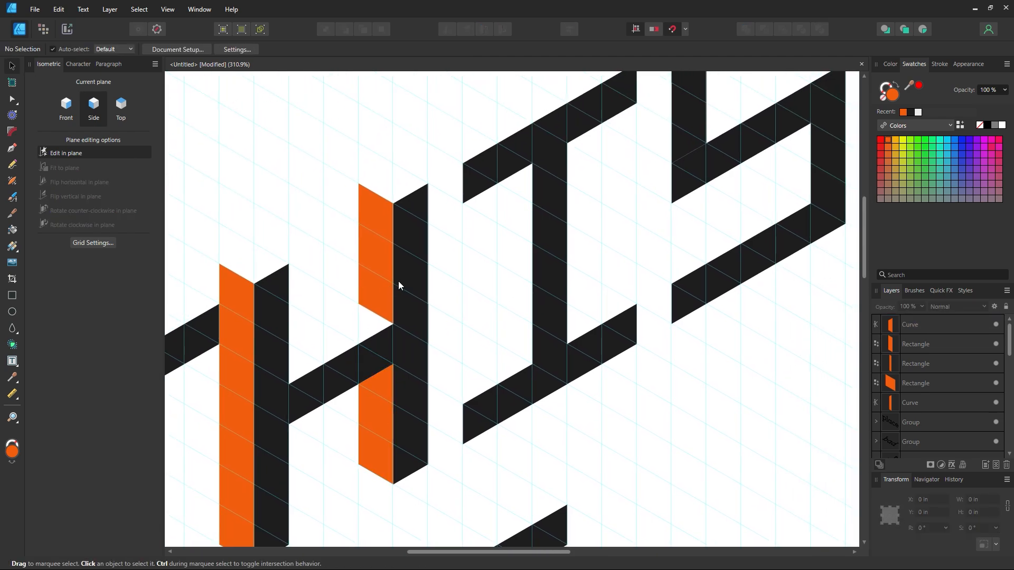
pyautogui.click(378, 280)
pyautogui.moveTo(378, 280)
pyautogui.keyDown('ctrl'); pyautogui.mouseDown()
pyautogui.moveTo(474, 324)
pyautogui.moveTo(503, 332)
pyautogui.moveTo(518, 322)
pyautogui.mouseUp(); pyautogui.keyUp('ctrl')
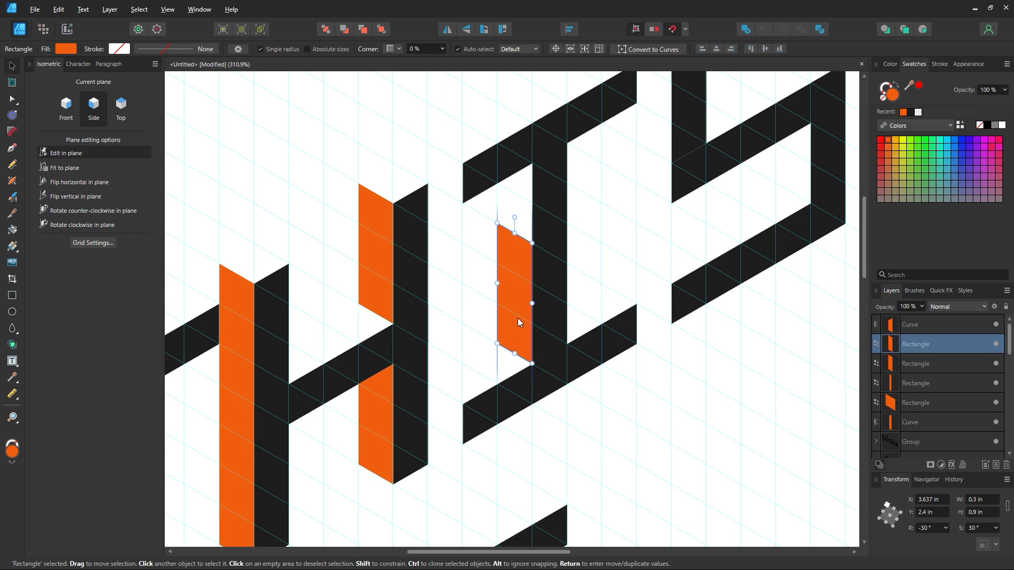
pyautogui.moveTo(614, 255); pyautogui.dragTo(530, 297)
pyautogui.moveTo(432, 273); pyautogui.dragTo(436, 238)
# - Convert the I stem's side face to curves and raise its top inner corner to the upper bar's underside
pyautogui.rightClick(433, 241)
pyautogui.click(465, 436)
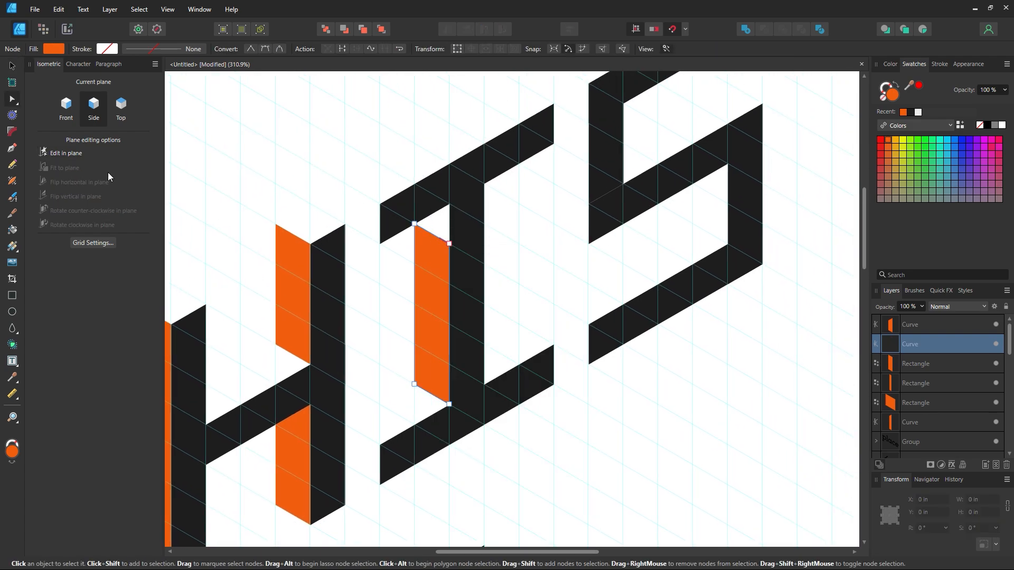
pyautogui.moveTo(449, 244); pyautogui.dragTo(449, 204)
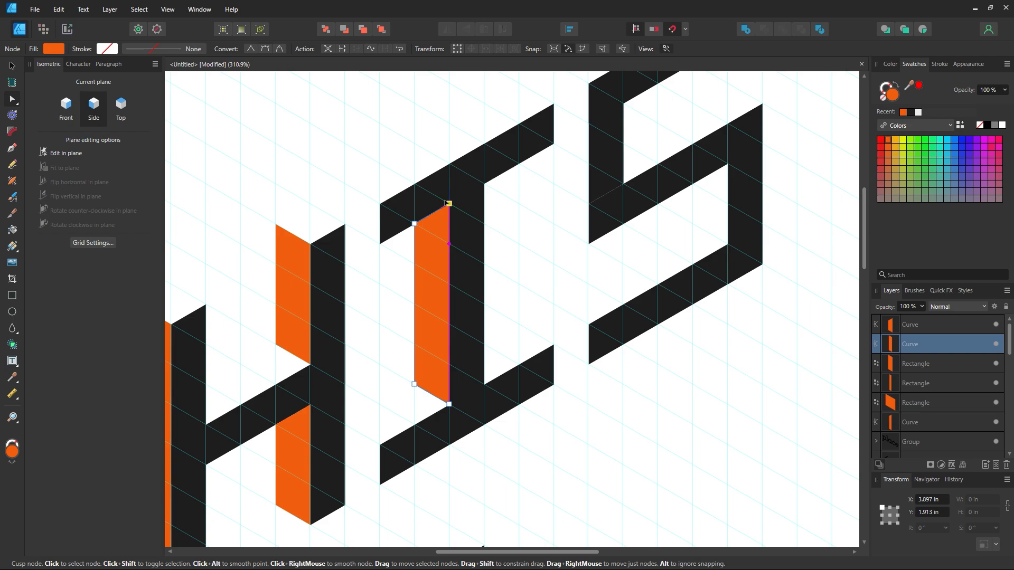
pyautogui.click(383, 170)
pyautogui.press('v')
# - Copy the H's upper side face to the I's top bar end, shorten it to the bar's thickness, and duplicate it onto the bottom bar's end
pyautogui.click(281, 288)
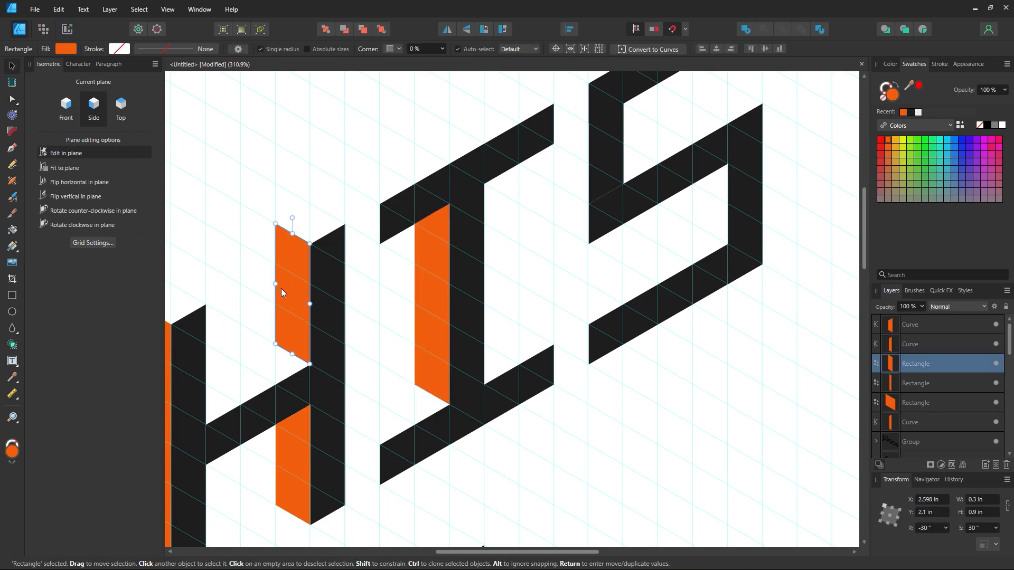
pyautogui.moveTo(281, 289); pyautogui.dragTo(362, 180)
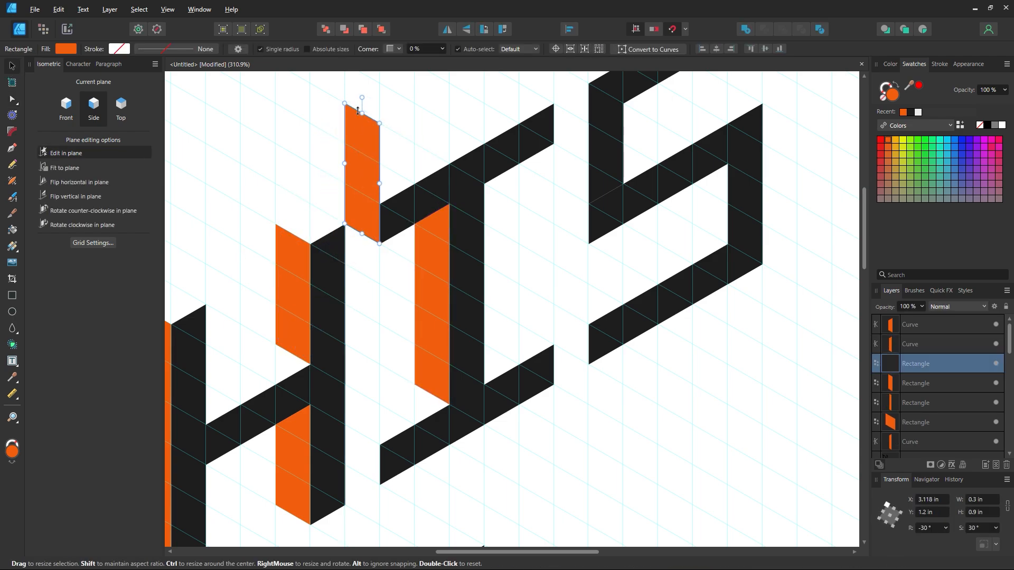
pyautogui.moveTo(364, 116)
pyautogui.mouseDown()
pyautogui.moveTo(378, 328)
pyautogui.moveTo(363, 455)
pyautogui.mouseUp()
pyautogui.click(389, 267)
pyautogui.click(384, 395)
pyautogui.moveTo(589, 277); pyautogui.dragTo(453, 366)
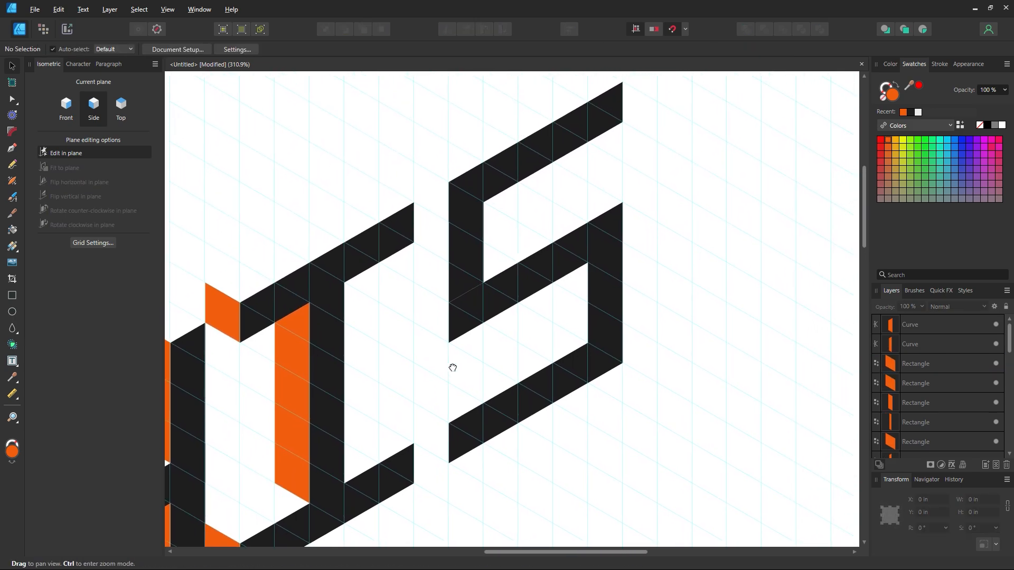
# - Duplicate the H's upper right-stem side face onto the left of the S's upper stem and stretch it to the stem's full height
pyautogui.moveTo(298, 362); pyautogui.dragTo(390, 352)
pyautogui.press('space')
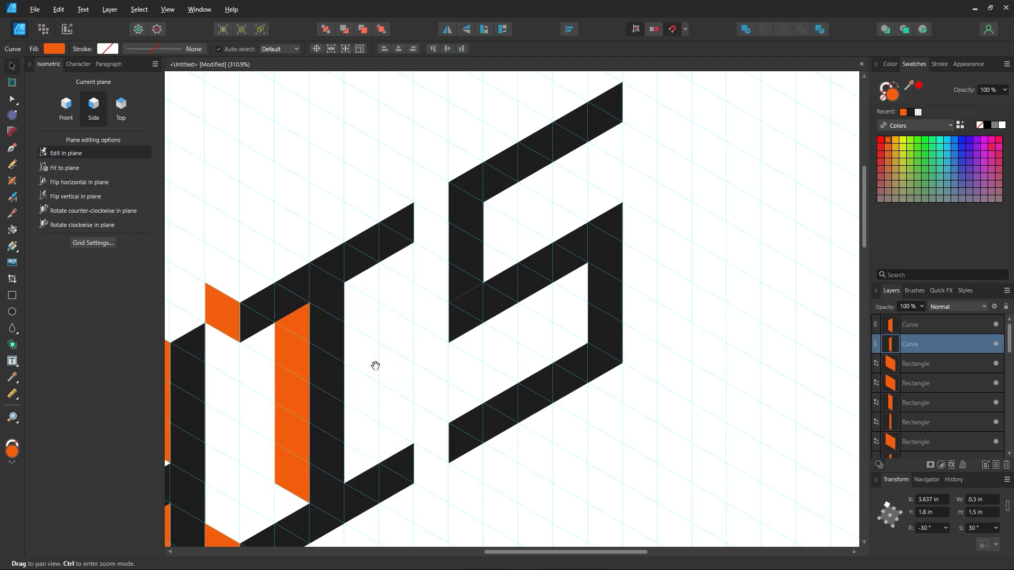
pyautogui.moveTo(376, 366); pyautogui.dragTo(511, 293)
pyautogui.click(286, 339)
pyautogui.moveTo(286, 339)
pyautogui.mouseDown()
pyautogui.moveTo(557, 297)
pyautogui.moveTo(563, 215)
pyautogui.mouseUp()
pyautogui.press('space')
pyautogui.moveTo(355, 352); pyautogui.dragTo(310, 397)
pyautogui.moveTo(480, 298); pyautogui.dragTo(441, 334)
pyautogui.moveTo(481, 220); pyautogui.dragTo(475, 173)
pyautogui.click(580, 221)
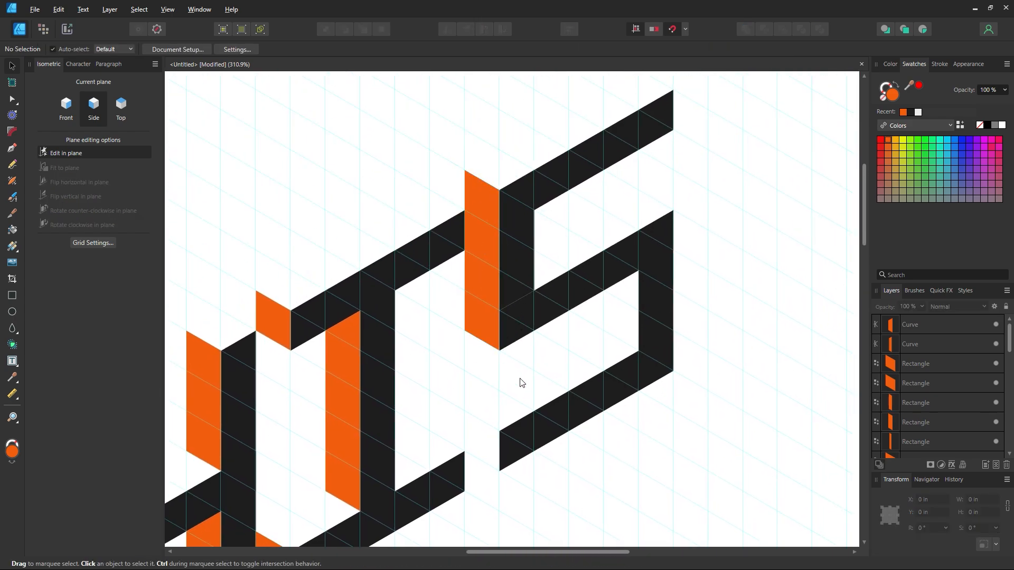
# - Duplicate the H's lower right-stem side face onto the S's lower stem and lower its top edge to the middle bar's underside
pyautogui.scroll(-1, 434, 379)
pyautogui.scroll(-3, 341, 377)
pyautogui.click(203, 429)
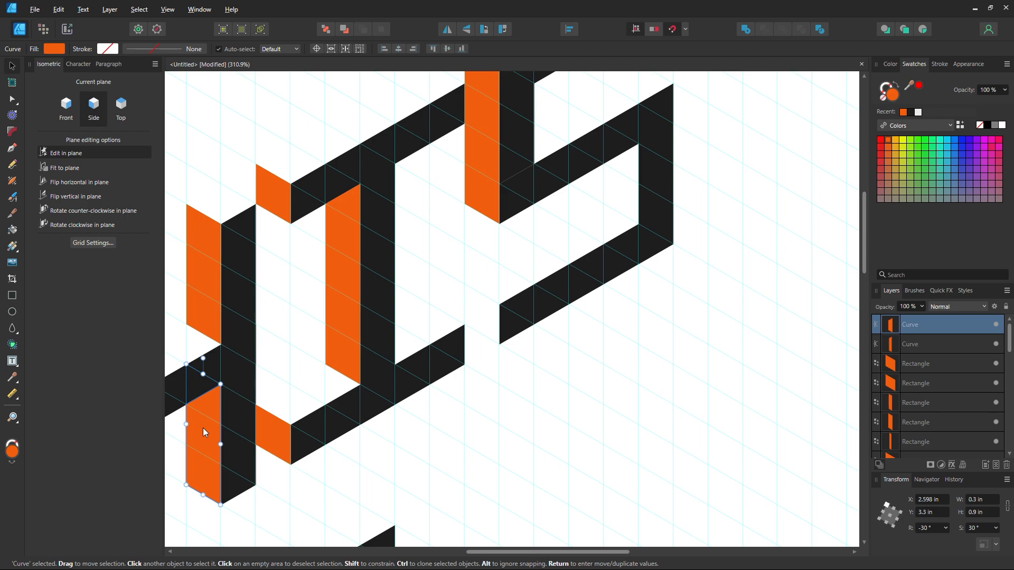
pyautogui.moveTo(203, 428)
pyautogui.mouseDown()
pyautogui.moveTo(529, 276)
pyautogui.moveTo(629, 154)
pyautogui.moveTo(584, 214)
pyautogui.mouseUp()
pyautogui.scroll(2, 621, 244)
pyautogui.click(12, 100)
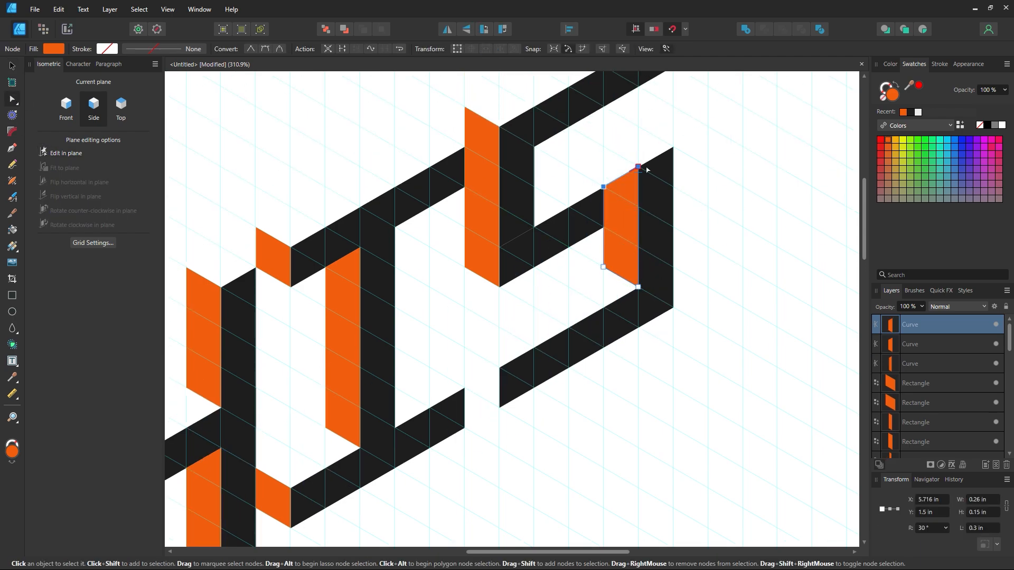
pyautogui.moveTo(639, 168); pyautogui.dragTo(633, 213)
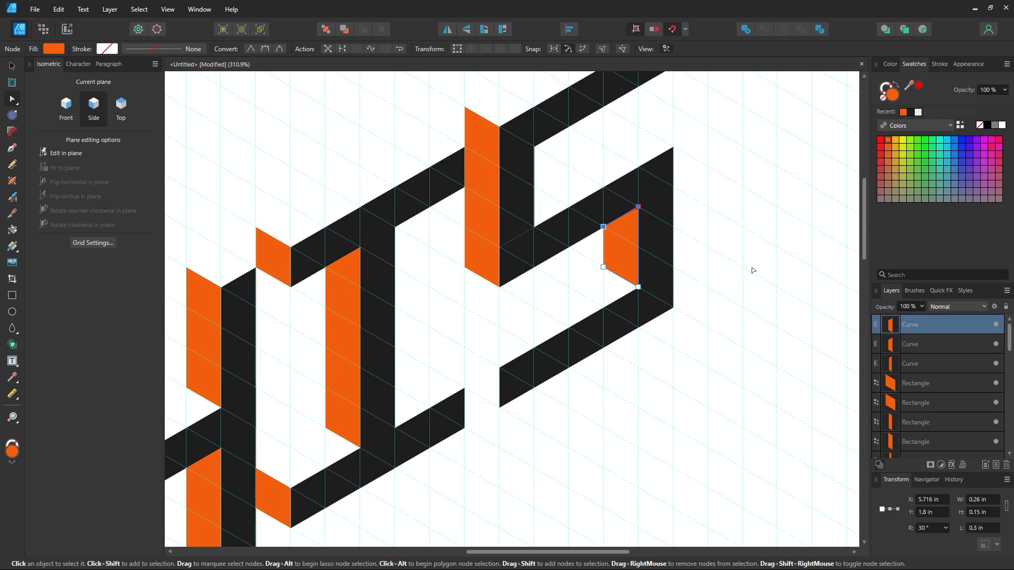
pyautogui.click(754, 269)
# - Select the whole S with its orange side faces and move it away from the I to open a gap
pyautogui.press('z')
pyautogui.scroll(-3, 525, 341)
pyautogui.moveTo(417, 408); pyautogui.dragTo(520, 318)
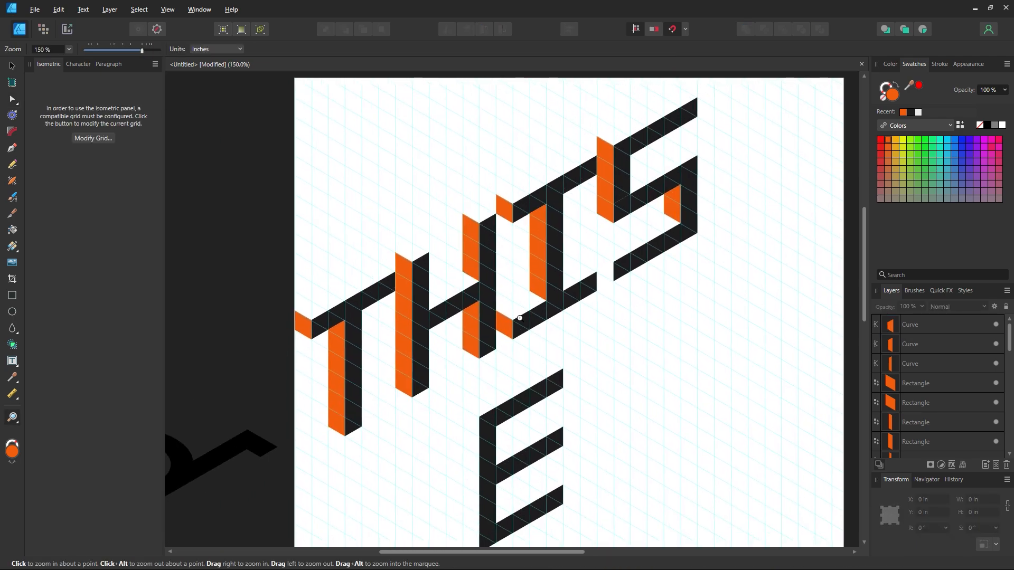
pyautogui.press('v')
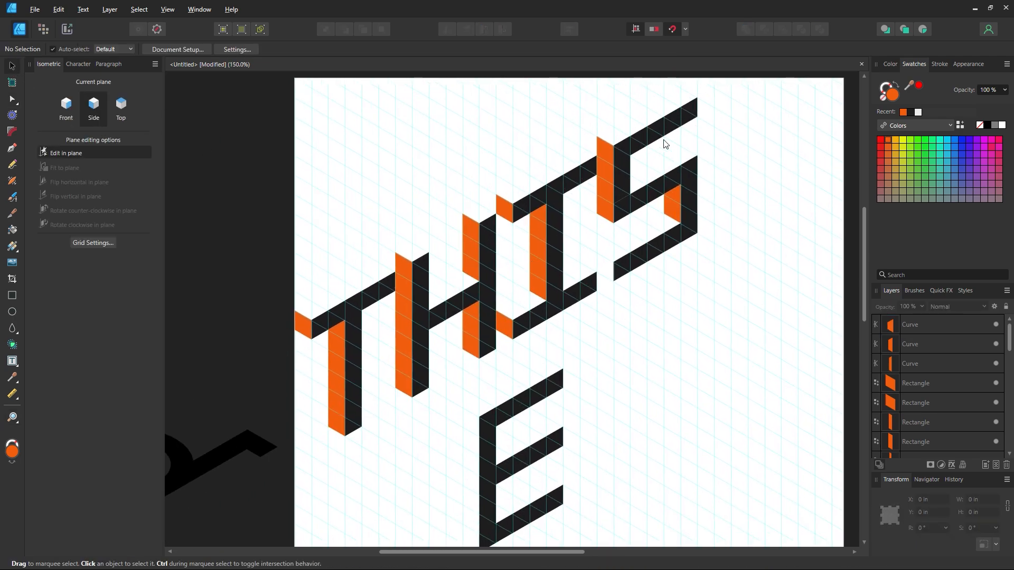
pyautogui.moveTo(559, 319); pyautogui.dragTo(524, 327)
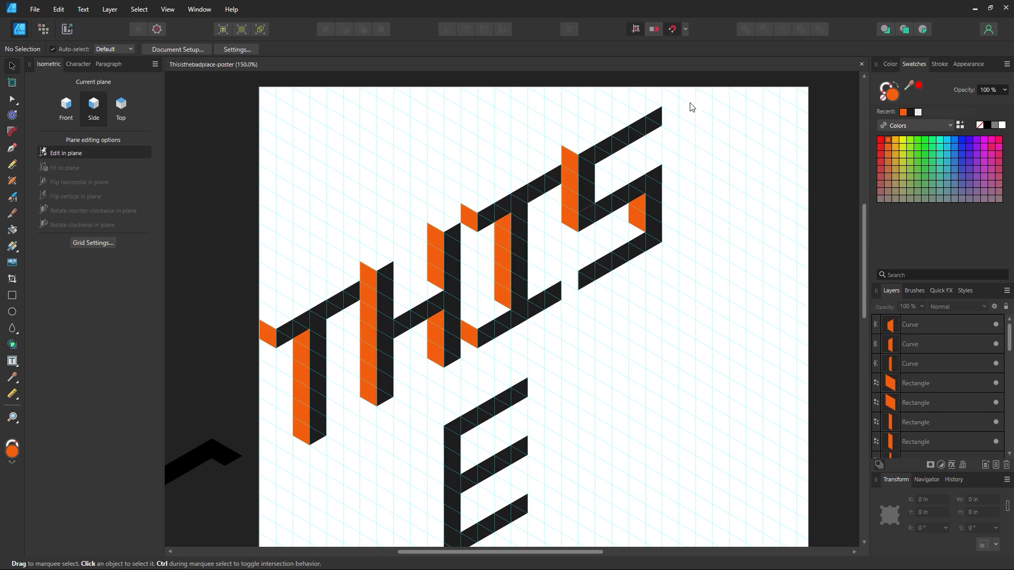
pyautogui.moveTo(690, 107); pyautogui.dragTo(582, 296)
pyautogui.moveTo(580, 222); pyautogui.dragTo(649, 226)
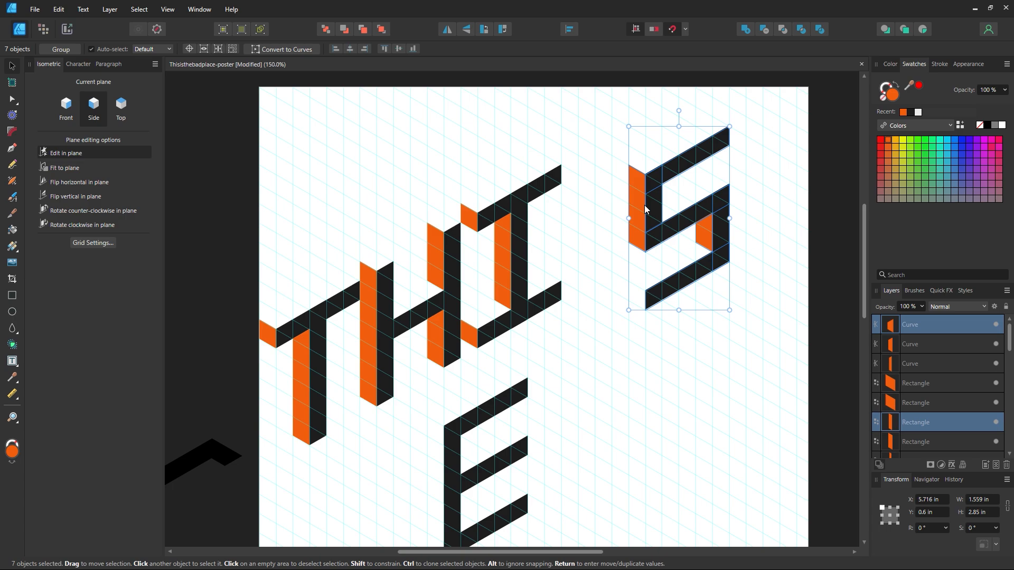
pyautogui.hotkey('ctrl', '0')
pyautogui.click(646, 209)
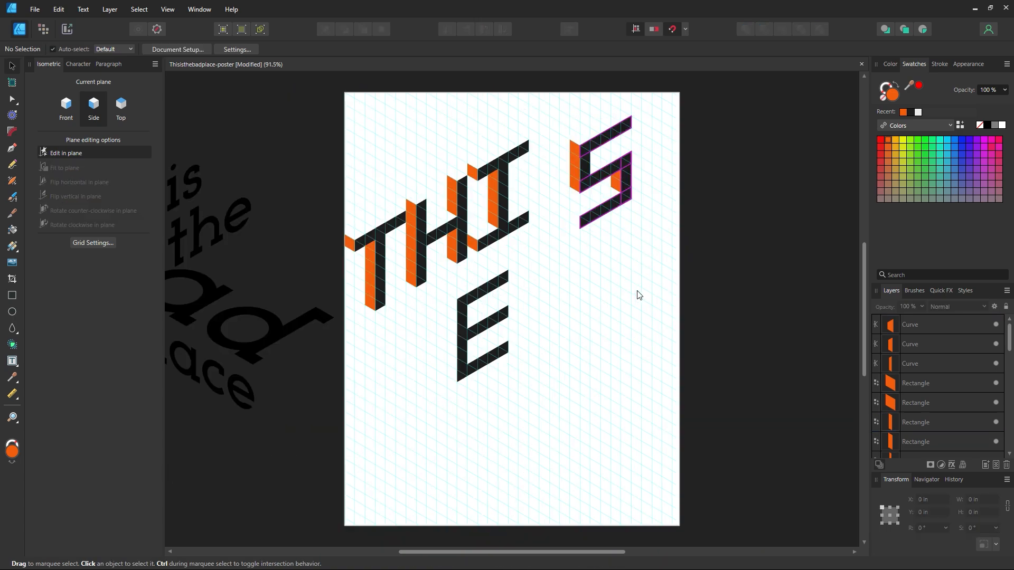
# - Shift the I towards the S and raise the H above the T, each with its side faces, and save the document
pyautogui.moveTo(539, 121); pyautogui.dragTo(506, 259)
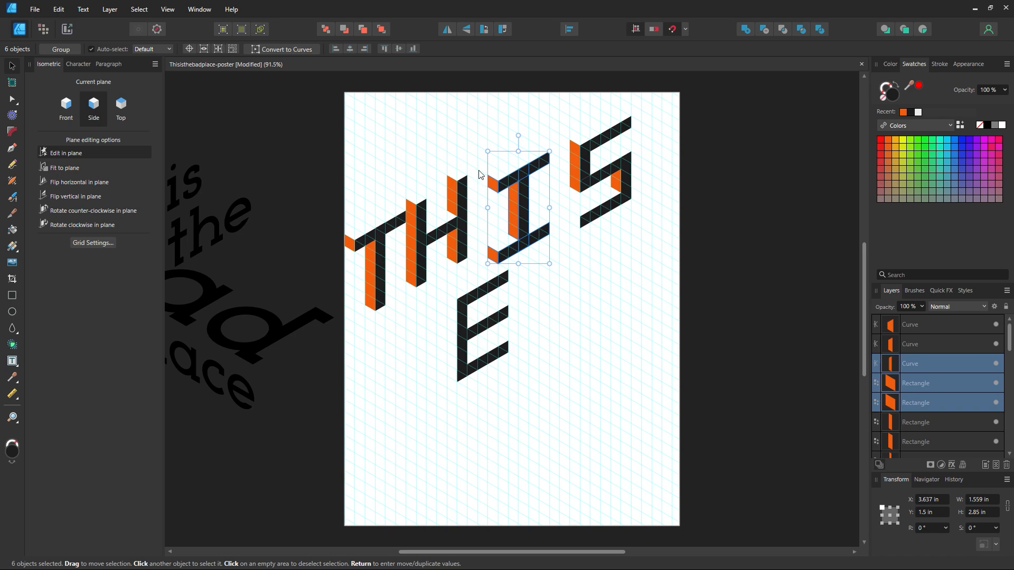
pyautogui.moveTo(479, 164); pyautogui.dragTo(421, 231)
pyautogui.click(583, 313)
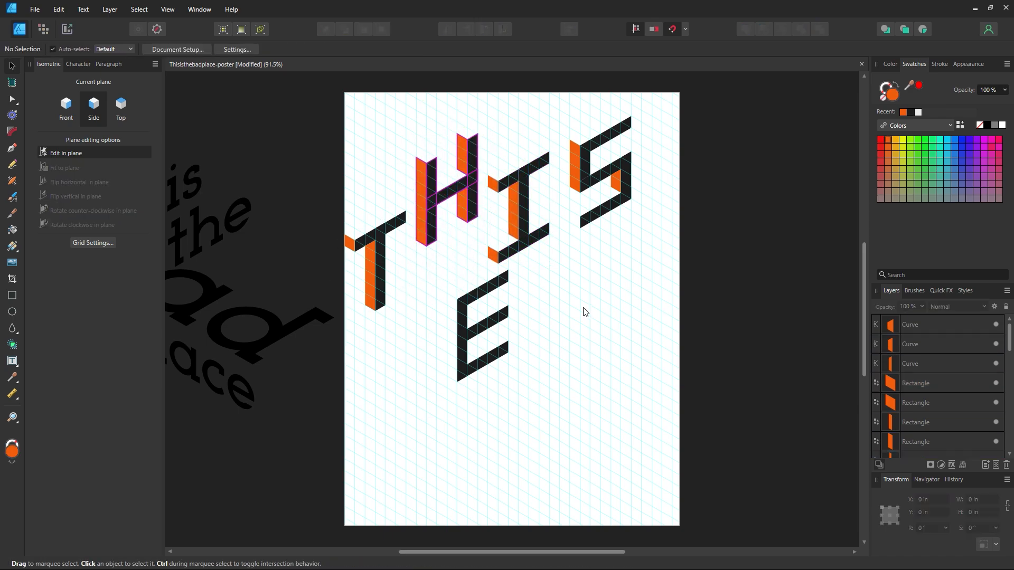
pyautogui.hotkey('ctrl', 's')
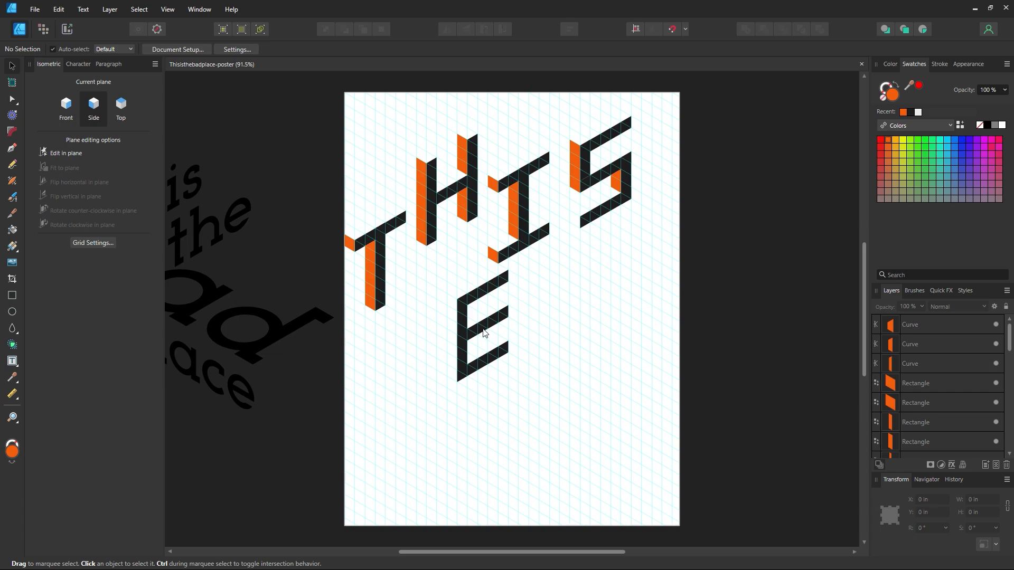
# - Duplicate the H's full-height left-stem side face and align it against the left of the E's stem
pyautogui.click(482, 336)
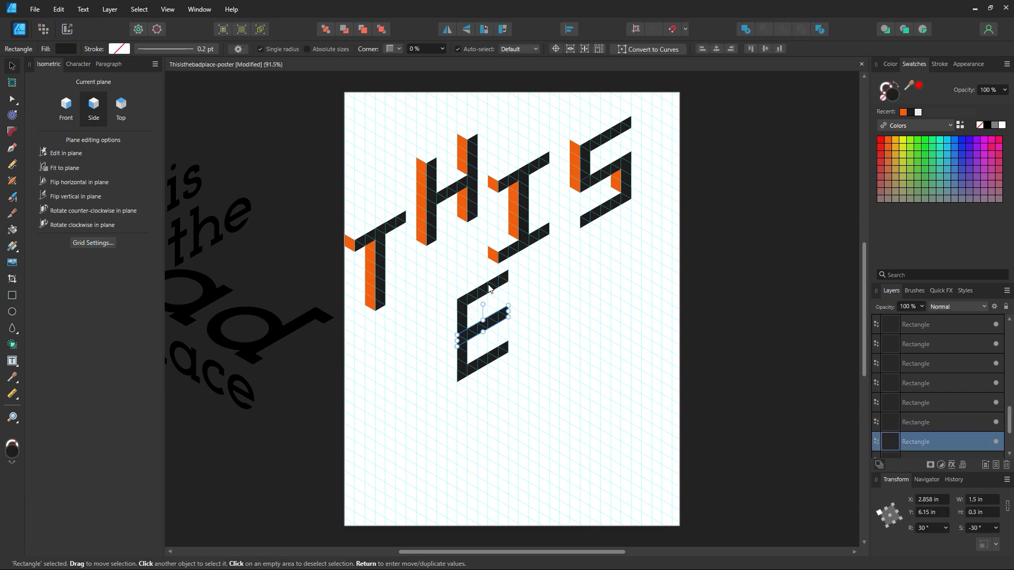
pyautogui.press('z')
pyautogui.moveTo(437, 335); pyautogui.dragTo(605, 404)
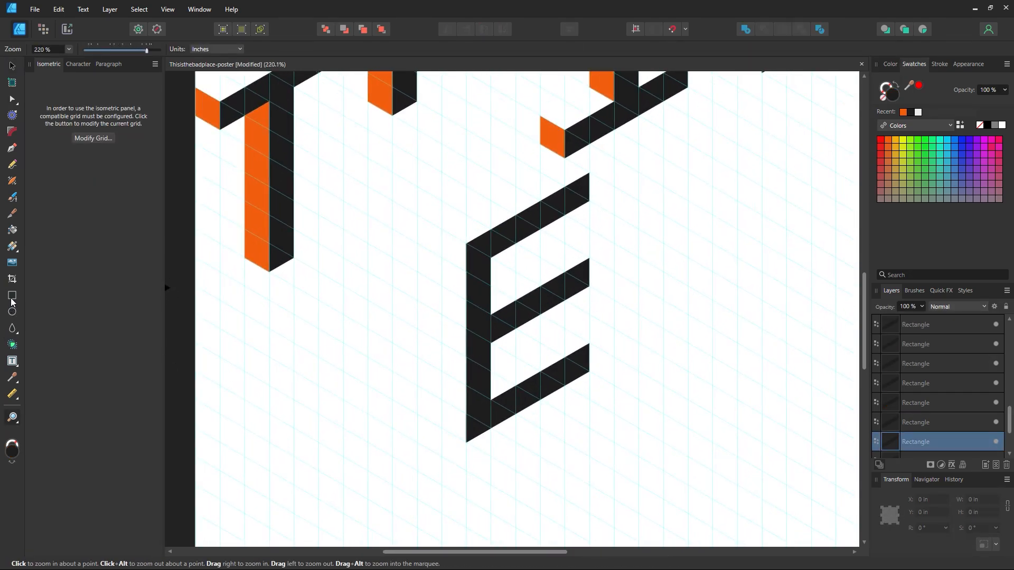
pyautogui.click(9, 69)
pyautogui.click(264, 190)
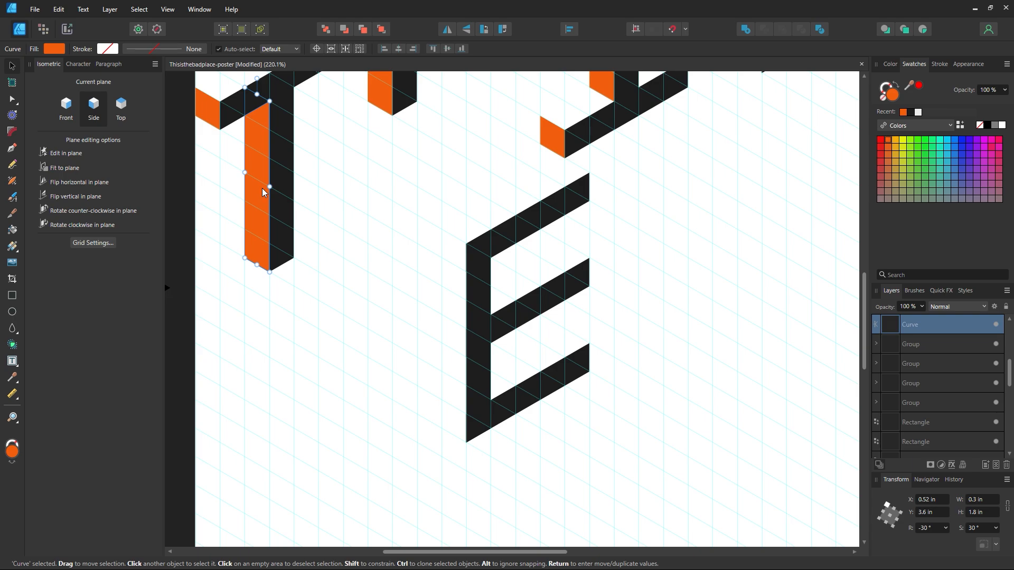
pyautogui.scroll(5, 398, 271)
pyautogui.scroll(3, 395, 270)
pyautogui.moveTo(388, 275)
pyautogui.mouseDown()
pyautogui.moveTo(445, 437)
pyautogui.moveTo(472, 452)
pyautogui.moveTo(446, 312)
pyautogui.moveTo(444, 385)
pyautogui.moveTo(453, 385)
pyautogui.moveTo(438, 386)
pyautogui.mouseUp()
pyautogui.scroll(-3, 473, 454)
pyautogui.scroll(-3, 473, 455)
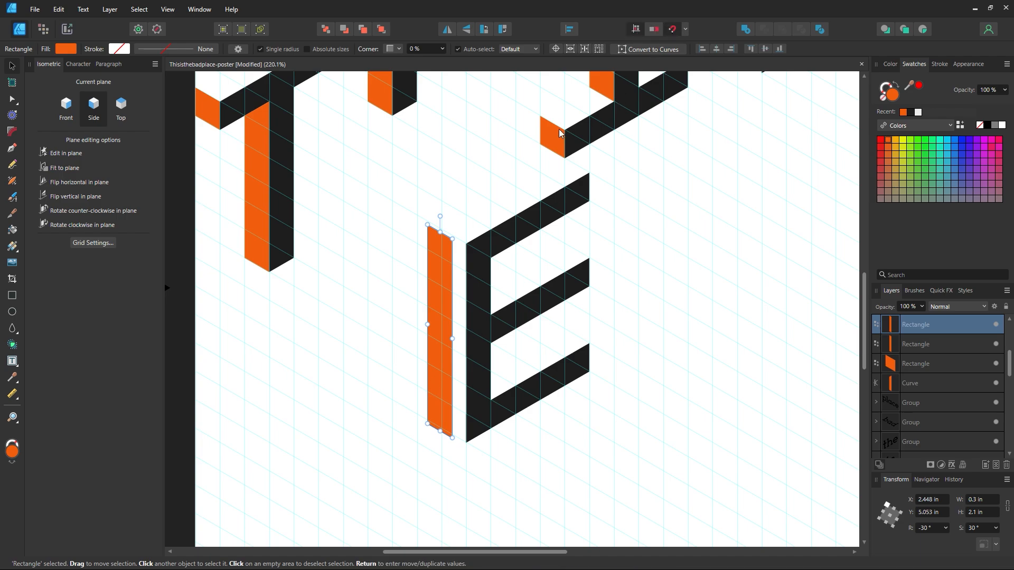
pyautogui.moveTo(446, 335); pyautogui.dragTo(459, 340)
pyautogui.click(344, 344)
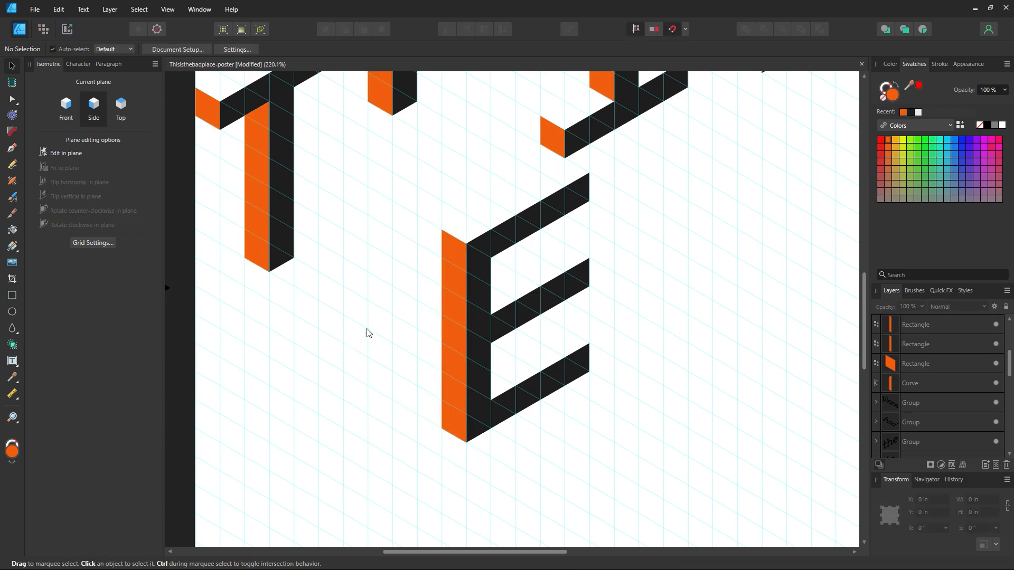
pyautogui.scroll(2, 392, 369)
pyautogui.scroll(3, 460, 364)
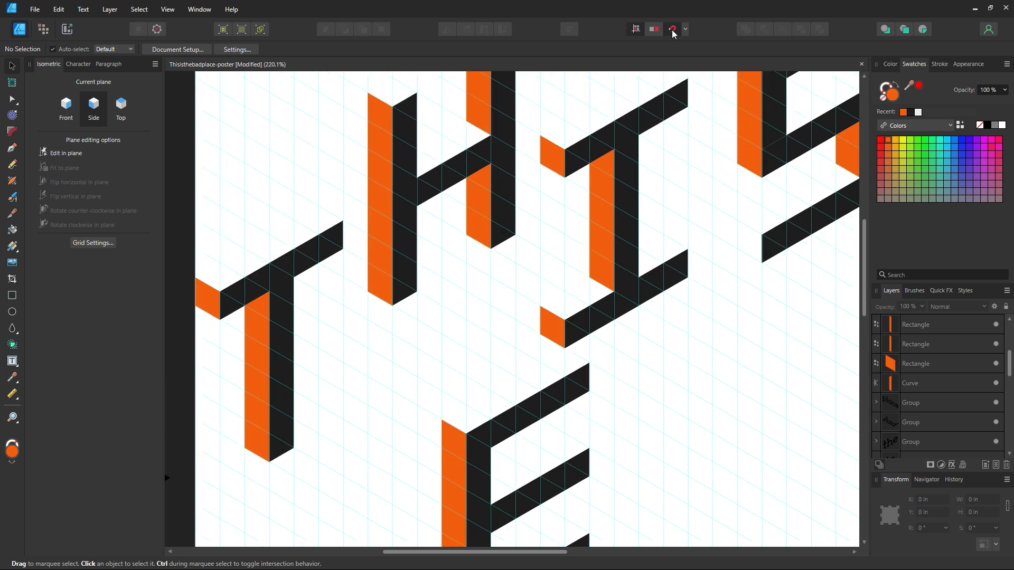
pyautogui.scroll(-3, 659, 394)
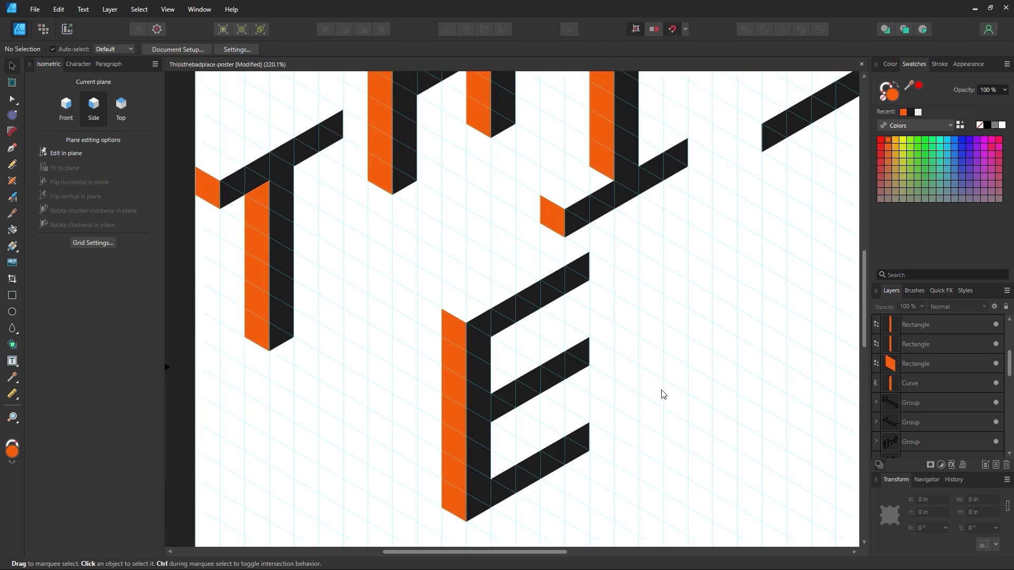
pyautogui.scroll(-2, 661, 395)
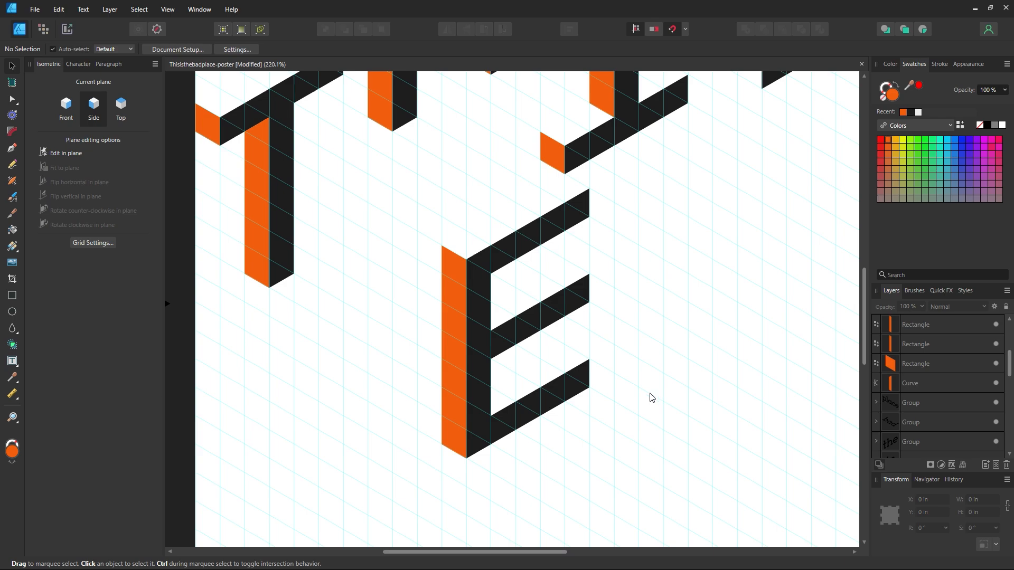
pyautogui.scroll(2, 652, 396)
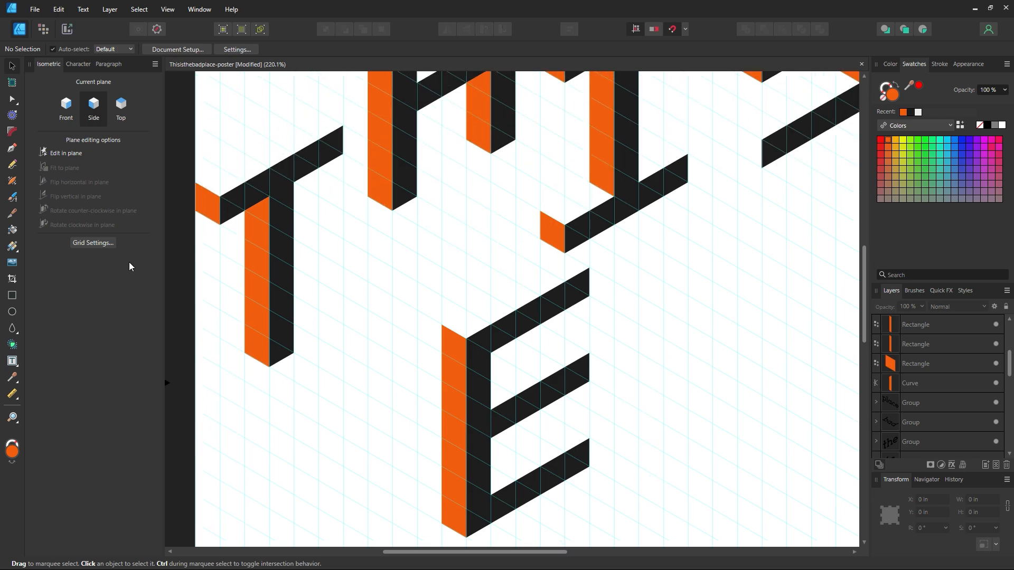
# - Draw a 1.5 × 0.3 in rectangle in the Top isometric plane as the top face of the T's crossbar
pyautogui.click(12, 296)
pyautogui.click(124, 125)
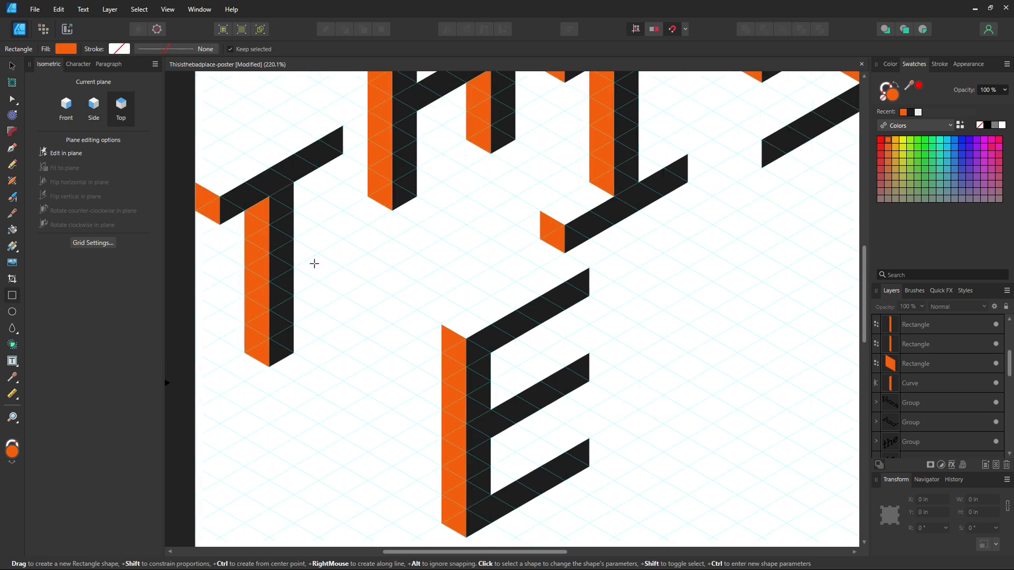
pyautogui.scroll(3, 460, 331)
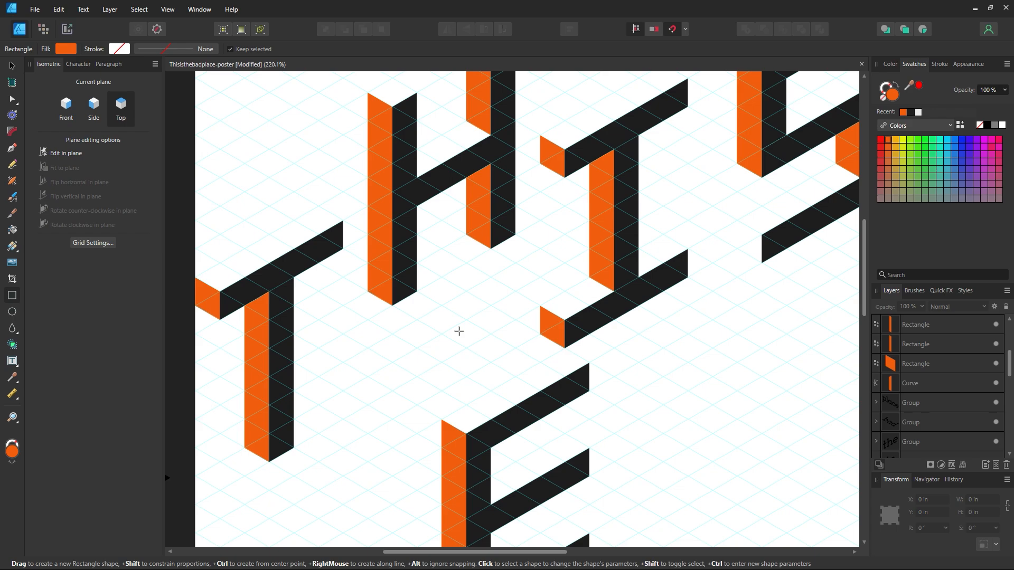
pyautogui.scroll(1, 459, 331)
pyautogui.moveTo(218, 323); pyautogui.dragTo(290, 257)
pyautogui.hotkey('ctrl', 'z')
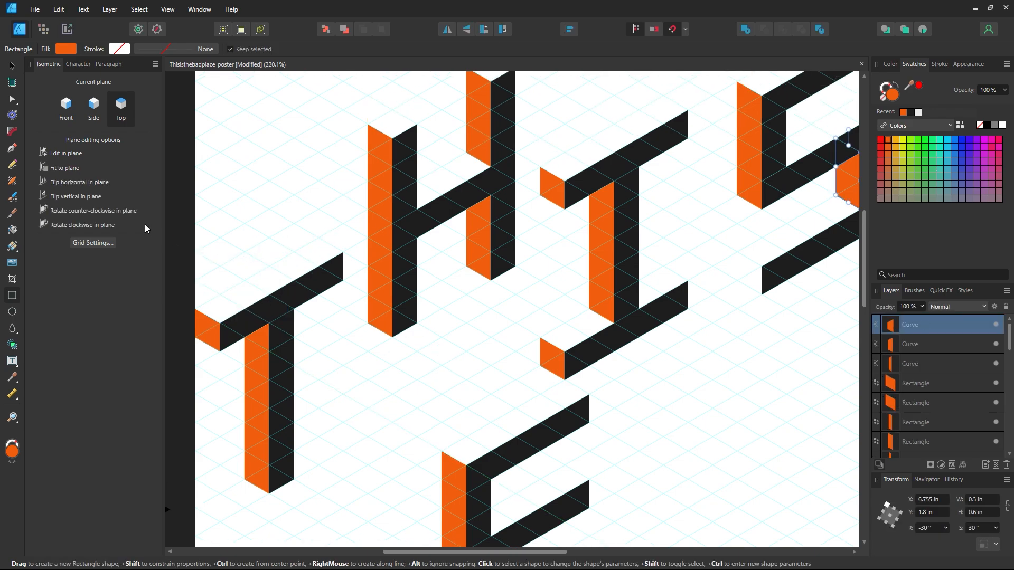
pyautogui.click(73, 157)
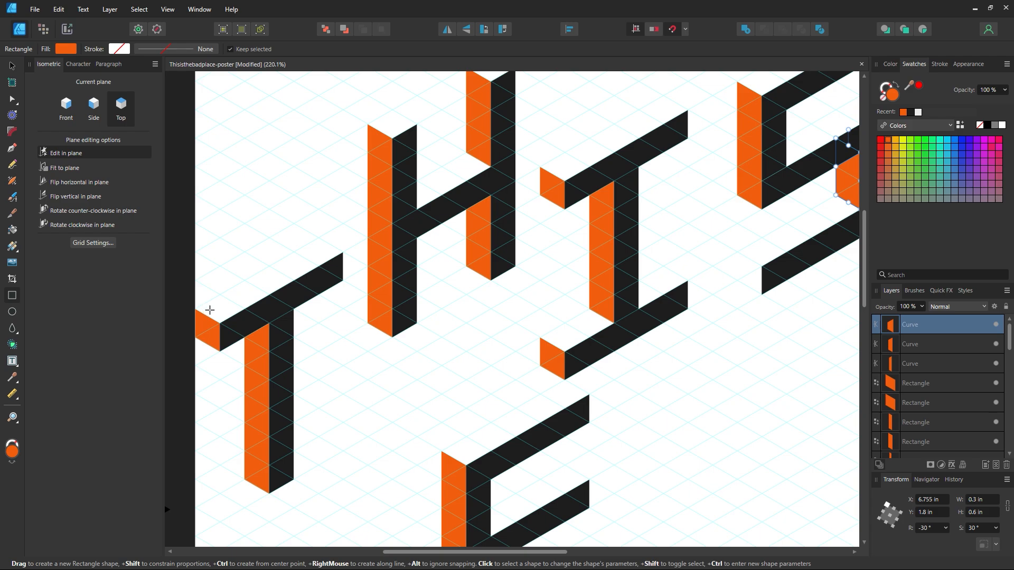
pyautogui.moveTo(218, 323); pyautogui.dragTo(318, 238)
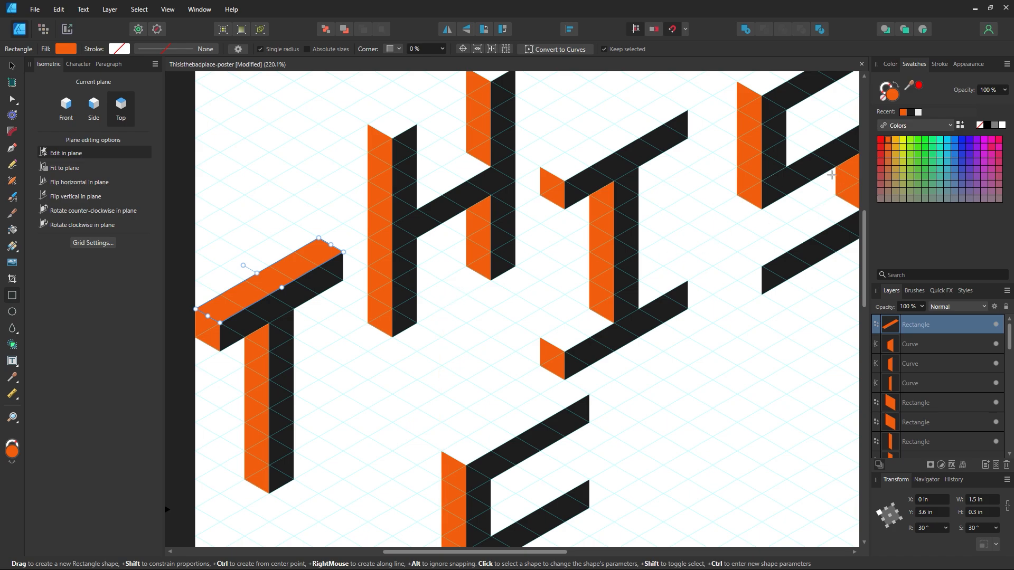
# - Try cyan and magenta fills on the T's top face and settle on blue
pyautogui.click(949, 140)
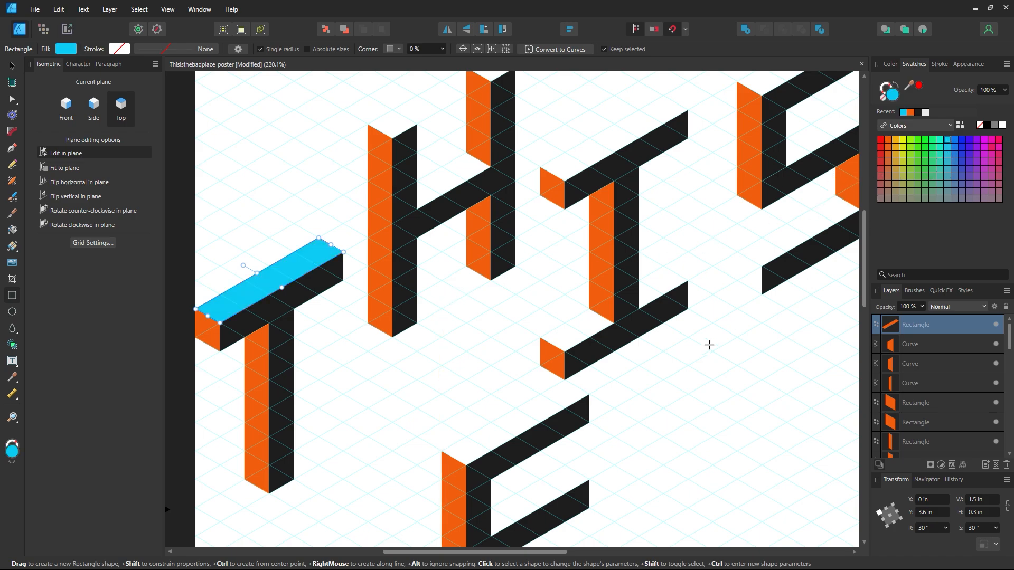
pyautogui.click(12, 66)
pyautogui.click(412, 464)
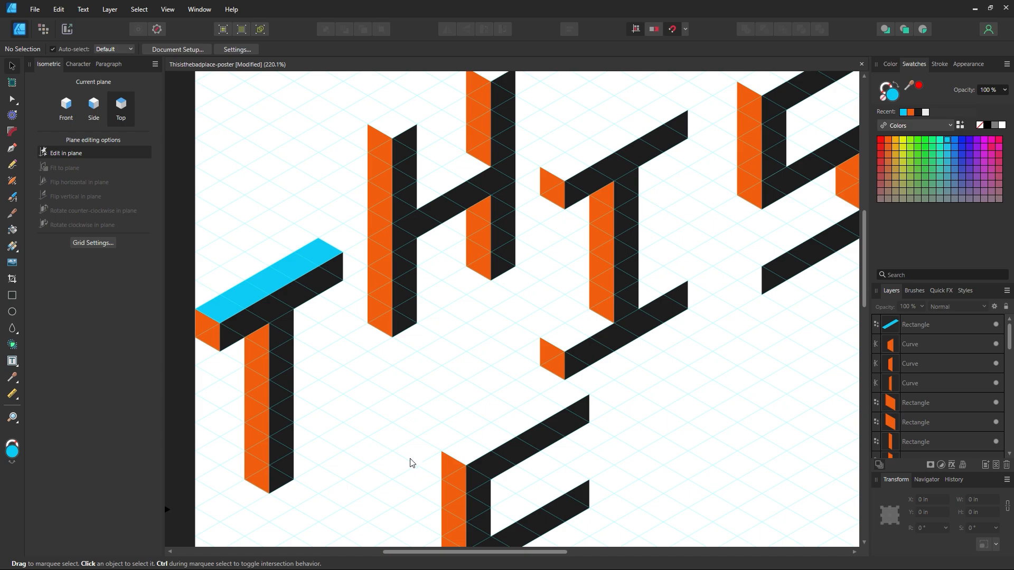
pyautogui.scroll(-2, 299, 318)
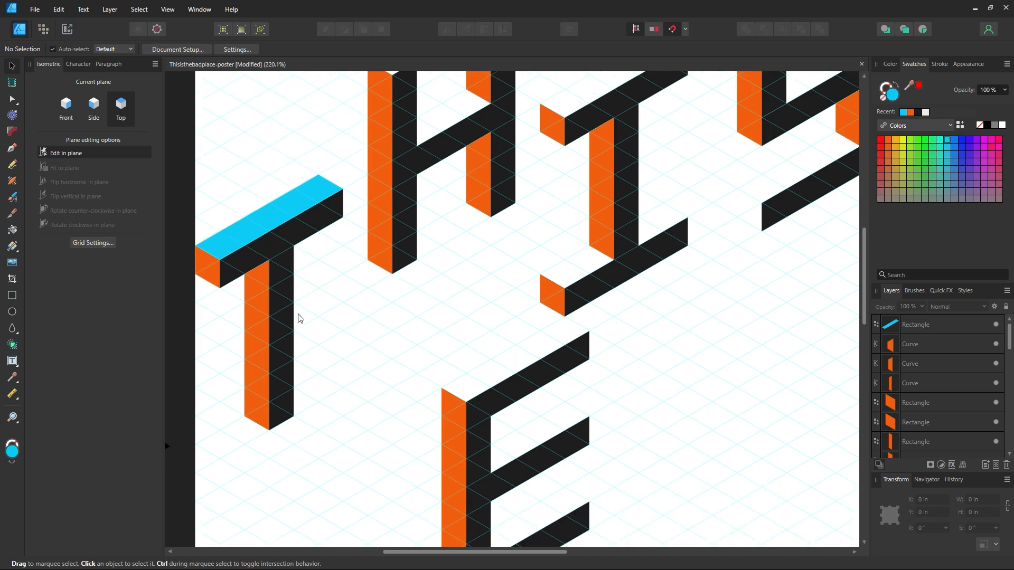
pyautogui.click(271, 234)
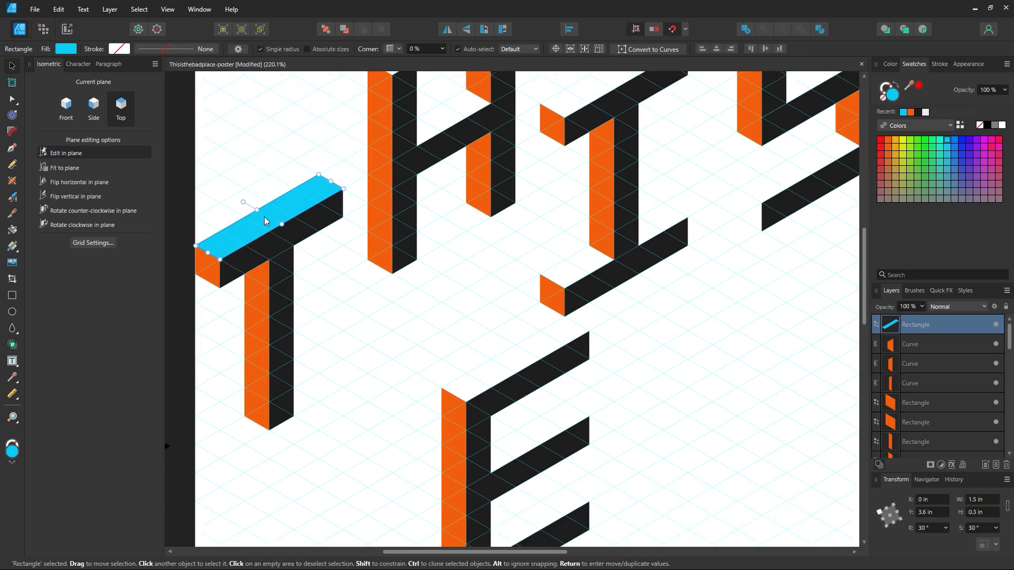
pyautogui.click(985, 142)
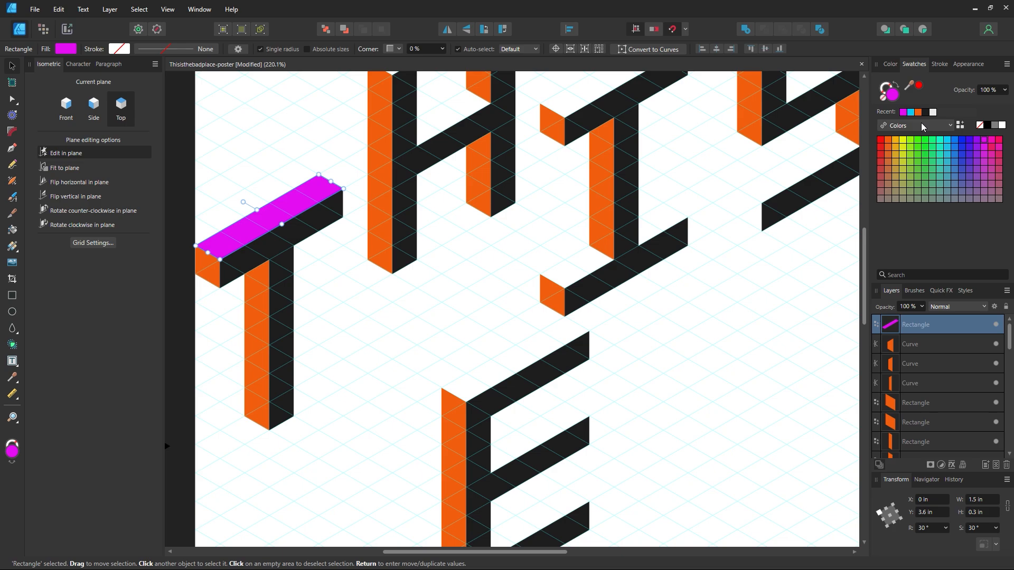
pyautogui.click(961, 141)
# - Duplicate the T's blue top face onto the H, resizing it into 0.3 × 0.3 in caps for both stems
pyautogui.scroll(2, 344, 295)
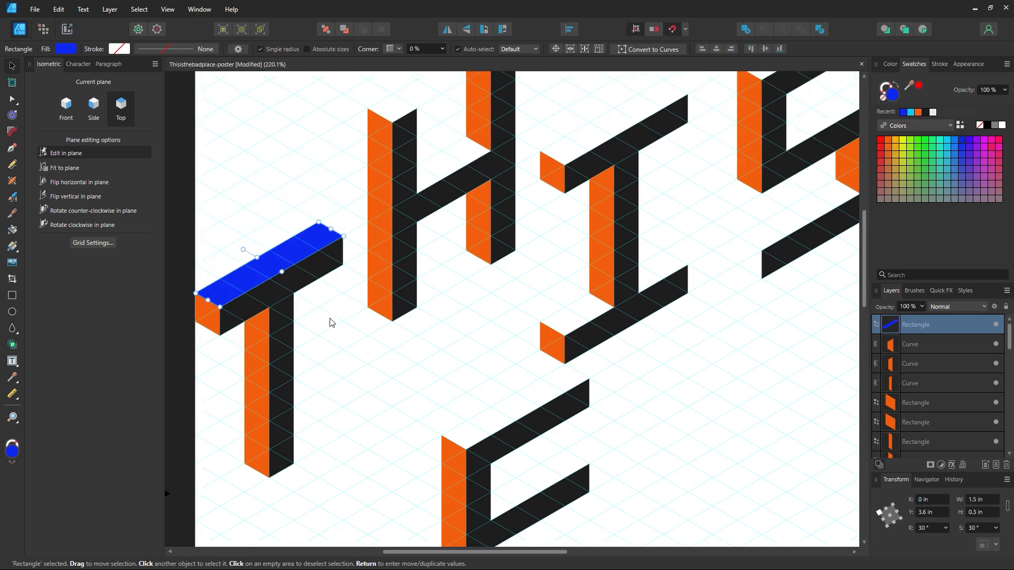
pyautogui.scroll(1, 332, 325)
pyautogui.moveTo(301, 286); pyautogui.dragTo(448, 210)
pyautogui.scroll(3, 451, 253)
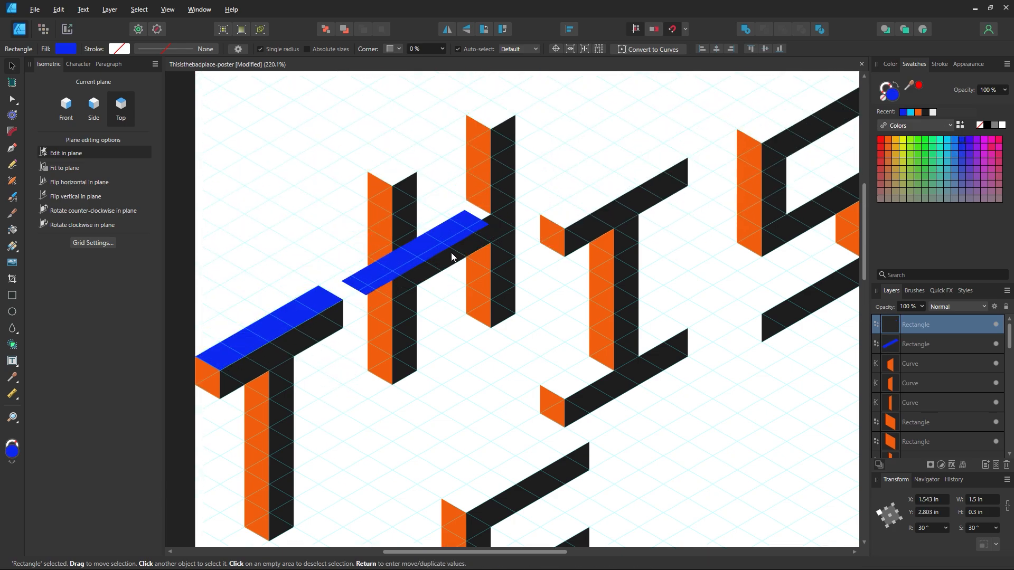
pyautogui.moveTo(434, 309); pyautogui.dragTo(459, 201)
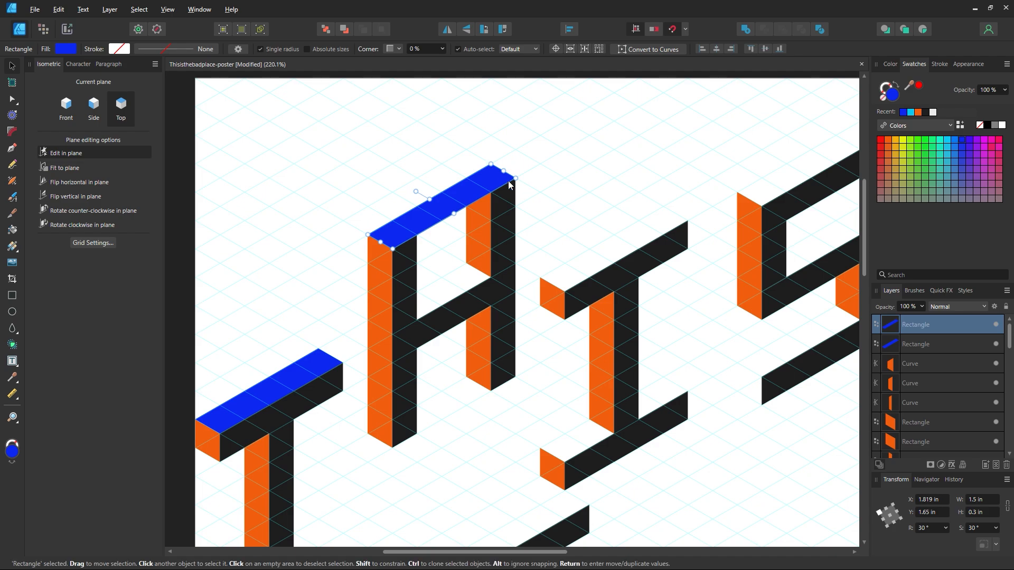
pyautogui.moveTo(509, 182)
pyautogui.mouseDown()
pyautogui.moveTo(417, 235)
pyautogui.moveTo(489, 169)
pyautogui.moveTo(498, 181)
pyautogui.mouseUp()
pyautogui.scroll(-2, 499, 181)
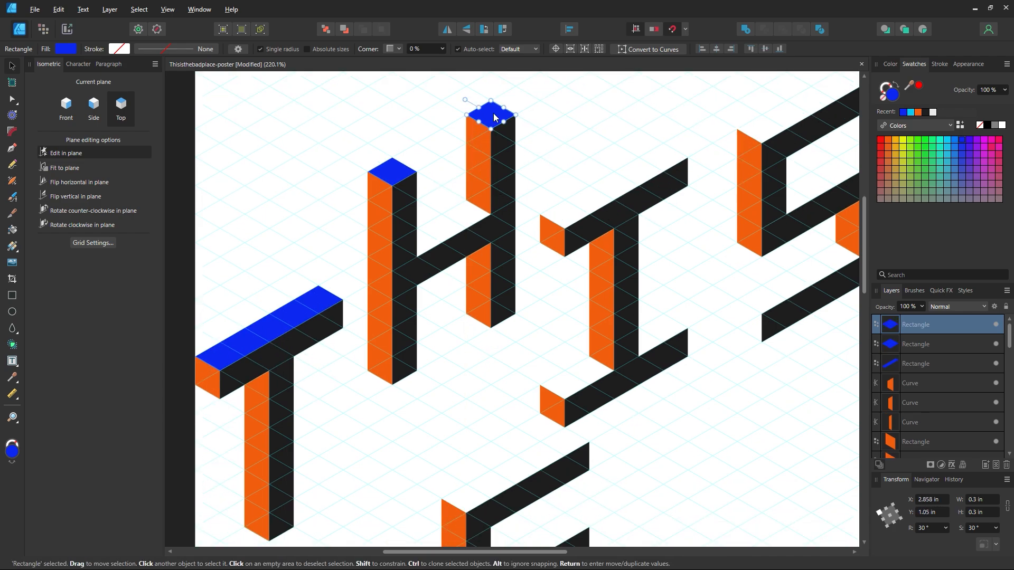
# - Create a blue 0.9 × 0.3 in top face for the H's crossbar, convert it to curves, and fit its corner against the left stem
pyautogui.moveTo(493, 117); pyautogui.dragTo(422, 257)
pyautogui.rightClick(426, 244)
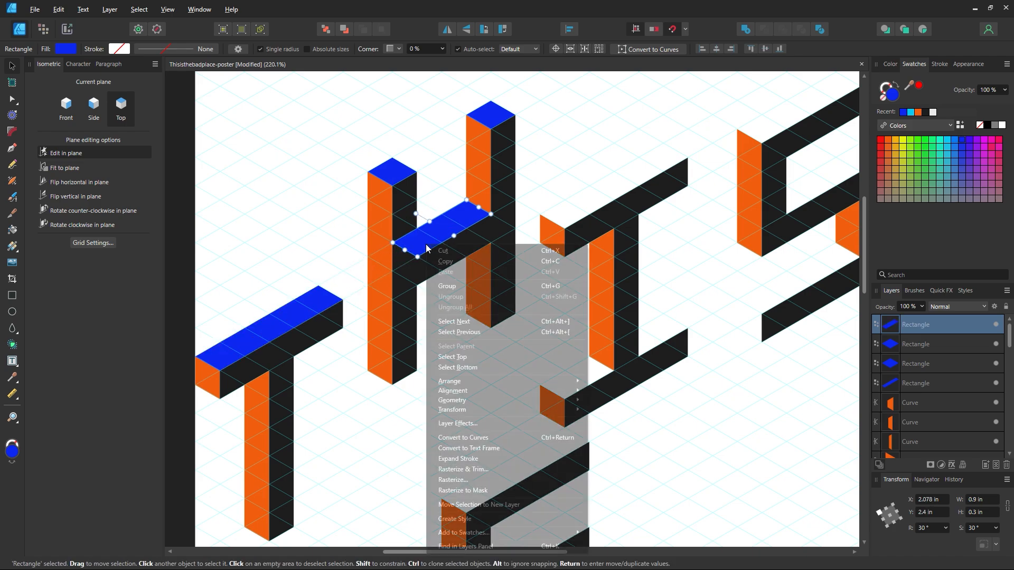
pyautogui.click(471, 442)
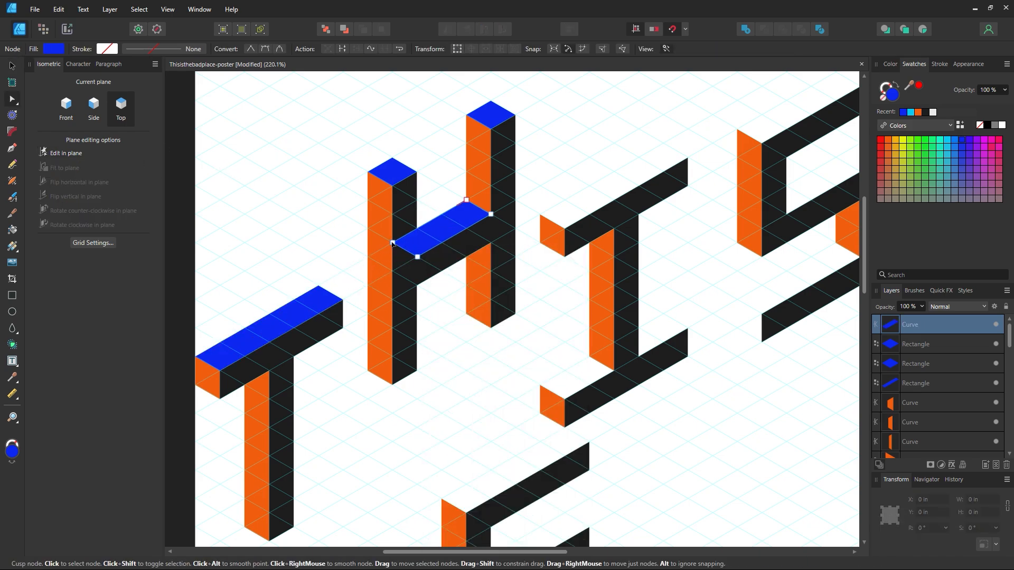
pyautogui.moveTo(393, 242); pyautogui.dragTo(417, 238)
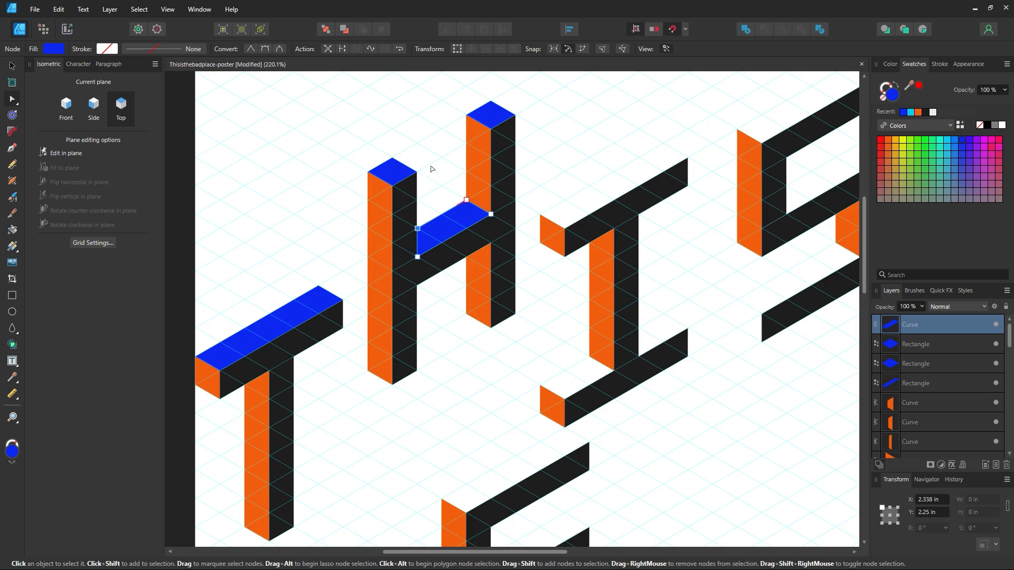
pyautogui.click(502, 345)
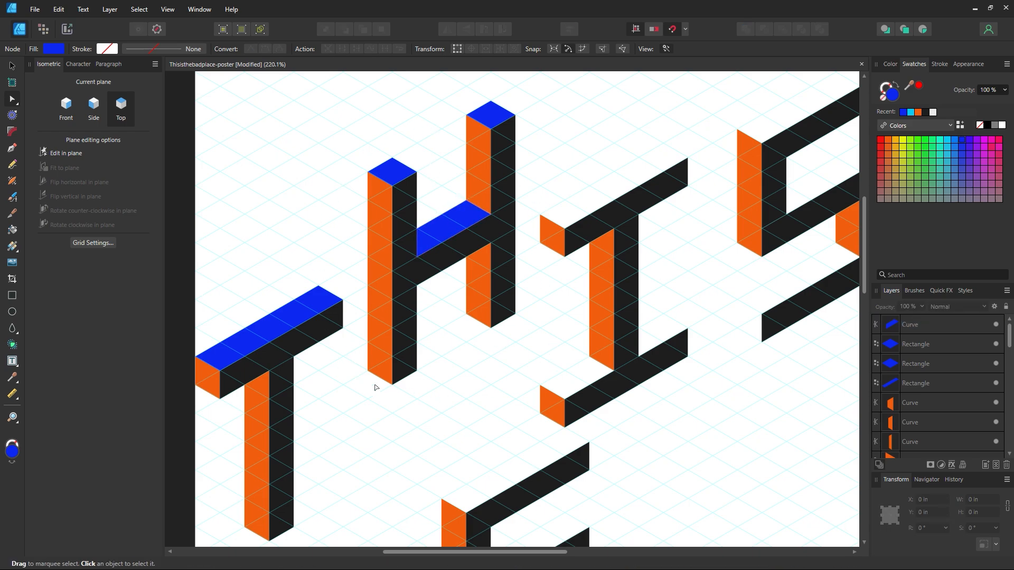
# - Duplicate the T's top face onto the I's upper bar and an H cap onto the left part of the I's lower bar
pyautogui.moveTo(587, 359); pyautogui.dragTo(452, 375)
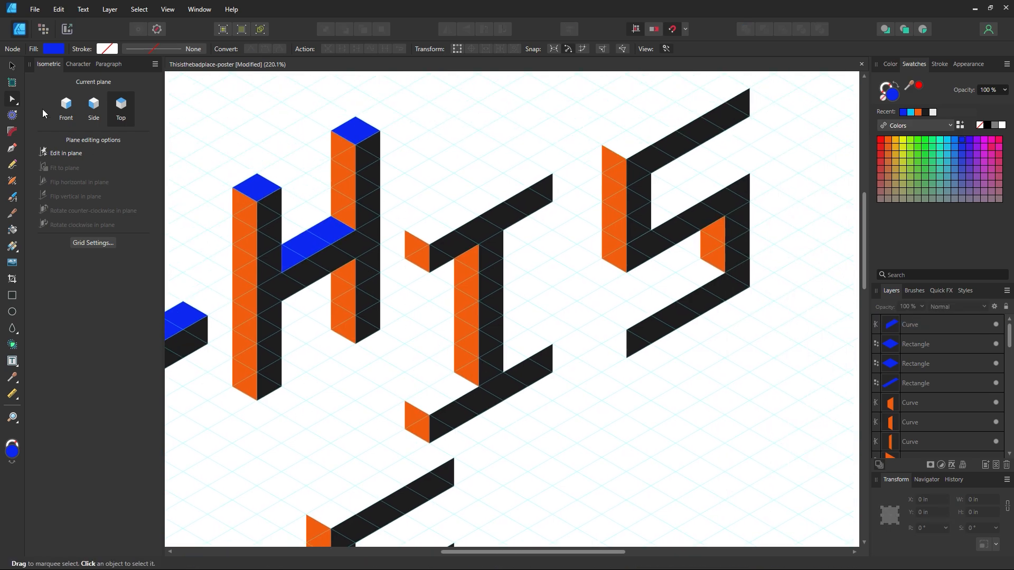
pyautogui.click(12, 67)
pyautogui.moveTo(181, 324); pyautogui.dragTo(487, 201)
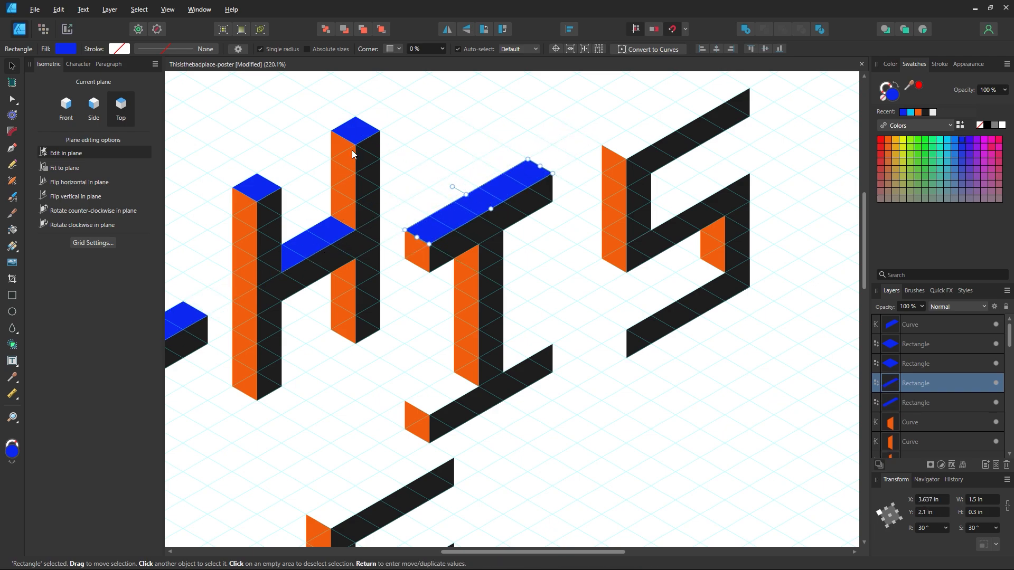
pyautogui.moveTo(355, 130); pyautogui.dragTo(468, 381)
# - Duplicate the H crossbar's top face onto the right part of the I's lower bar and shorten its end nodes to fit
pyautogui.moveTo(312, 241); pyautogui.dragTo(534, 342)
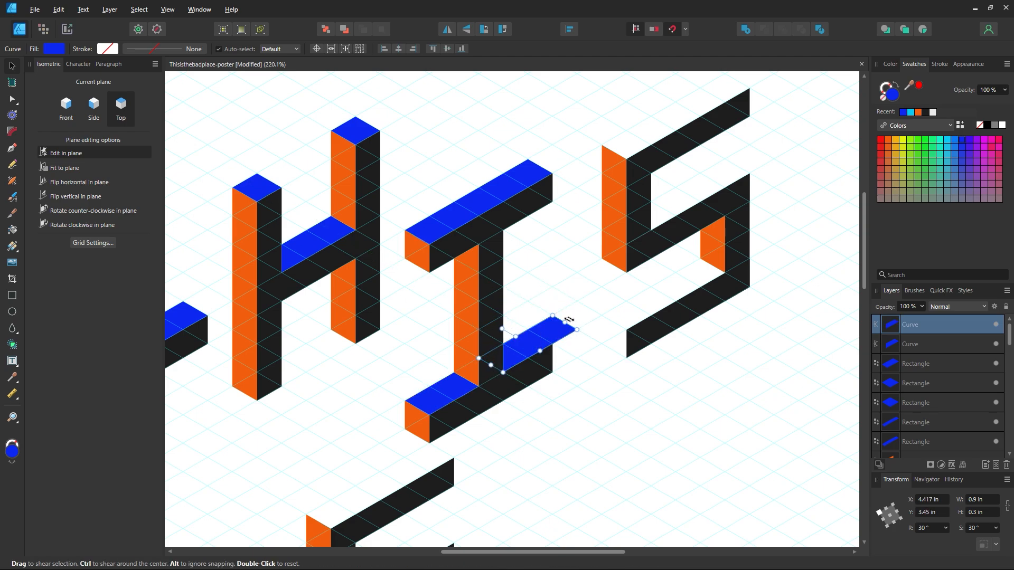
pyautogui.click(19, 106)
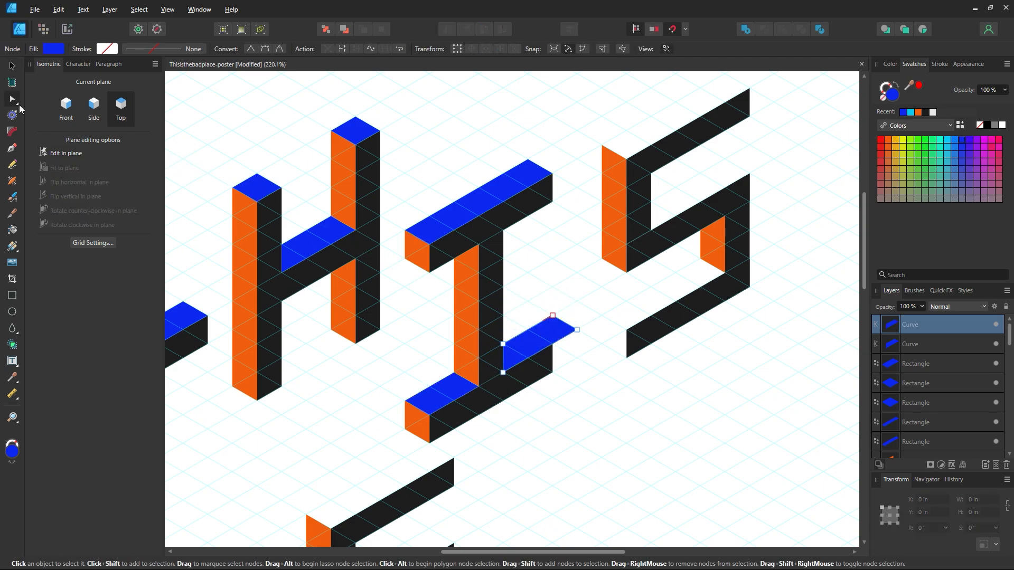
pyautogui.moveTo(608, 302); pyautogui.dragTo(559, 343)
pyautogui.click(562, 365)
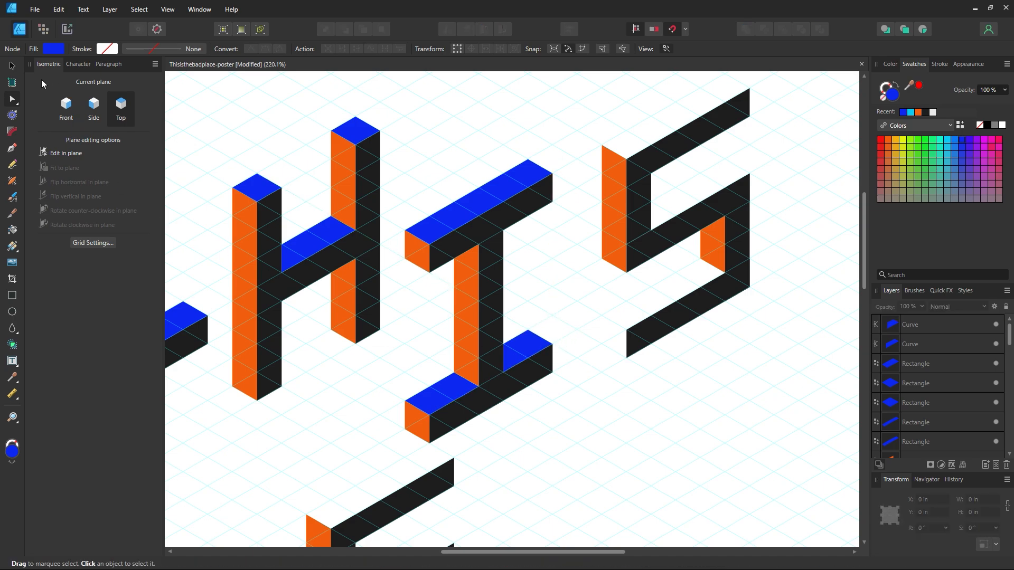
# - Duplicate the blue top face of the I's upper bar onto the S's upper bar
pyautogui.click(15, 70)
pyautogui.scroll(3, 480, 254)
pyautogui.moveTo(478, 252); pyautogui.dragTo(657, 184)
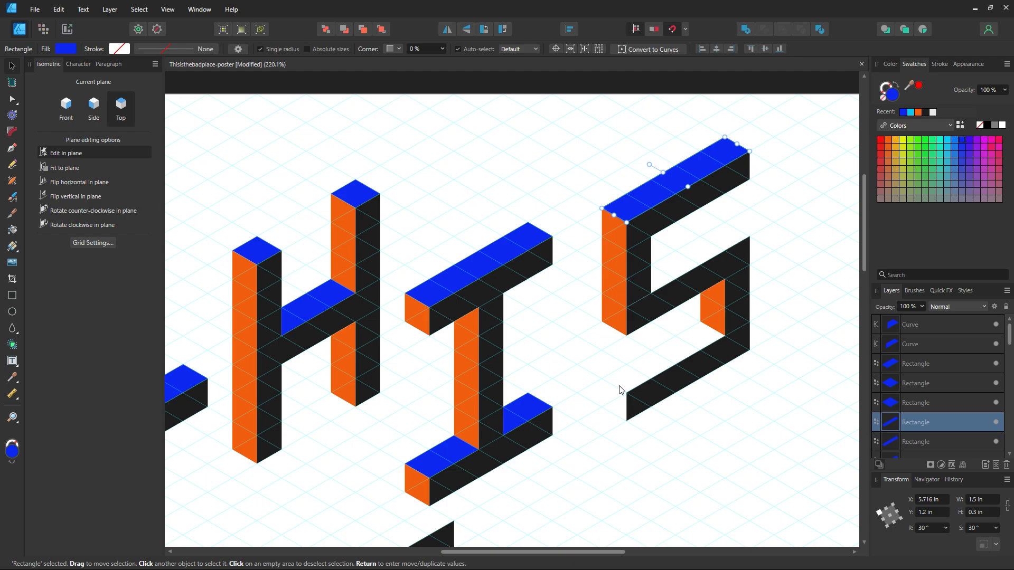
pyautogui.scroll(-2, 575, 405)
pyautogui.click(575, 404)
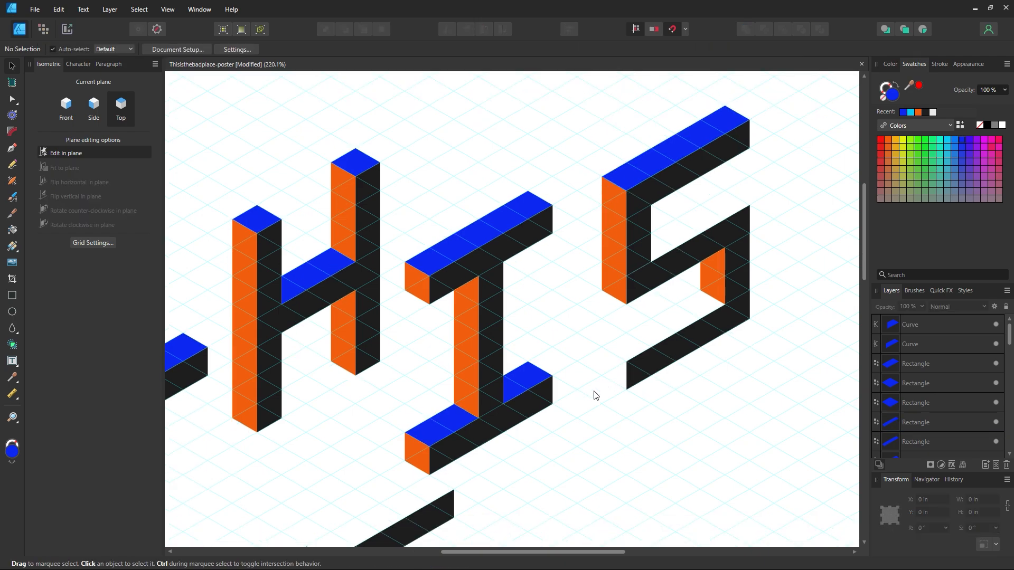
# - Duplicate the H's left-stem side face to the S and shorten it in the Side plane to cover the lower bar's end
pyautogui.moveTo(246, 346); pyautogui.dragTo(616, 315)
pyautogui.click(95, 105)
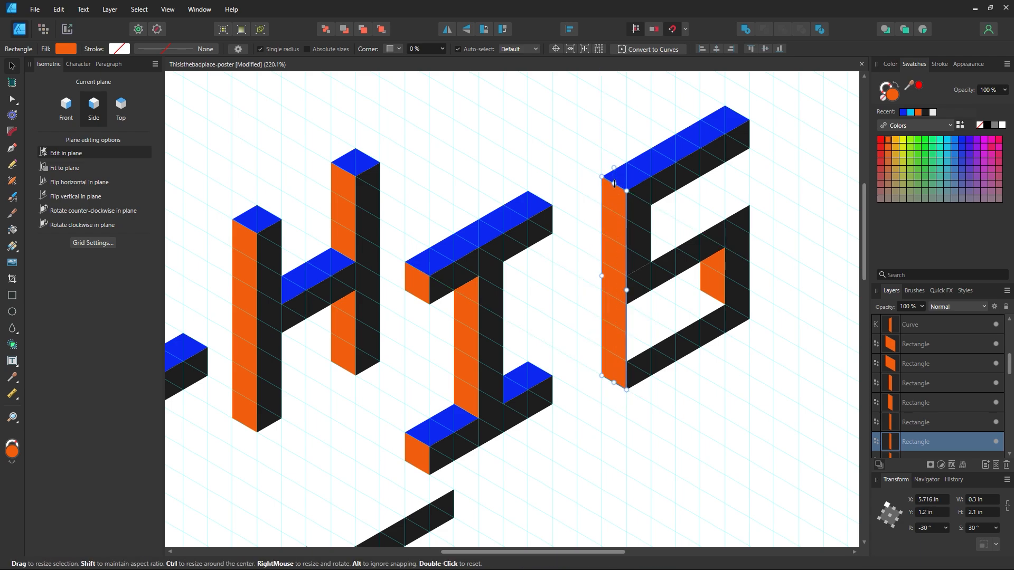
pyautogui.moveTo(617, 181); pyautogui.dragTo(624, 344)
pyautogui.click(623, 344)
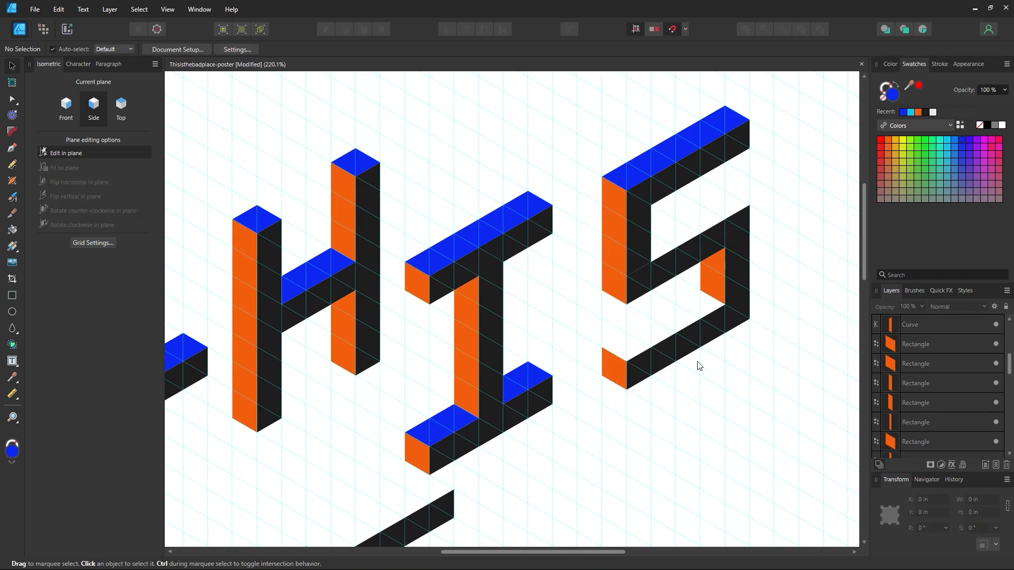
# - Duplicate a blue top face onto the S's lower bar and resize it in the Top plane to 1.2 × 0.3 in
pyautogui.moveTo(465, 244); pyautogui.dragTo(638, 342)
pyautogui.click(121, 104)
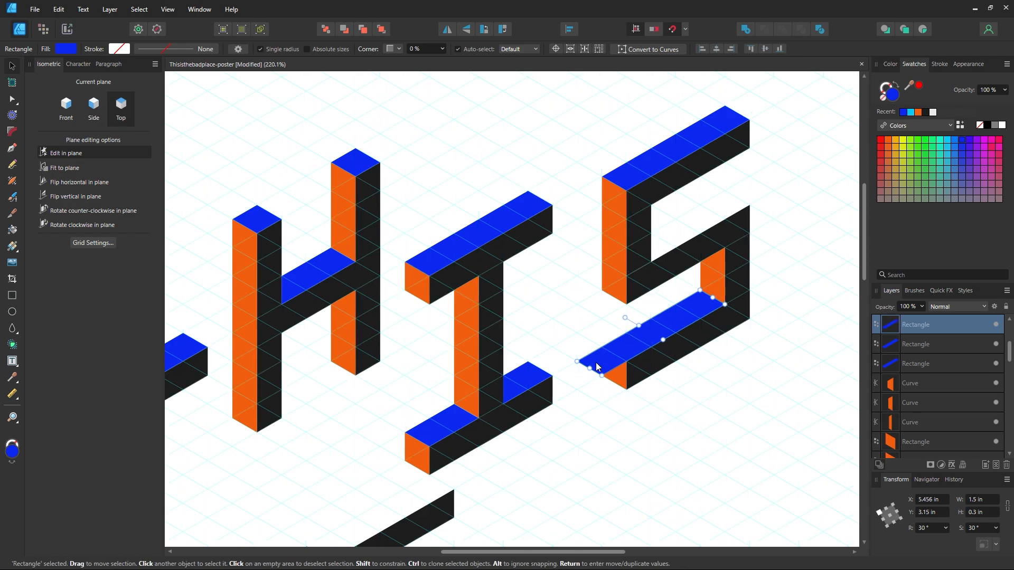
pyautogui.moveTo(602, 376); pyautogui.dragTo(622, 363)
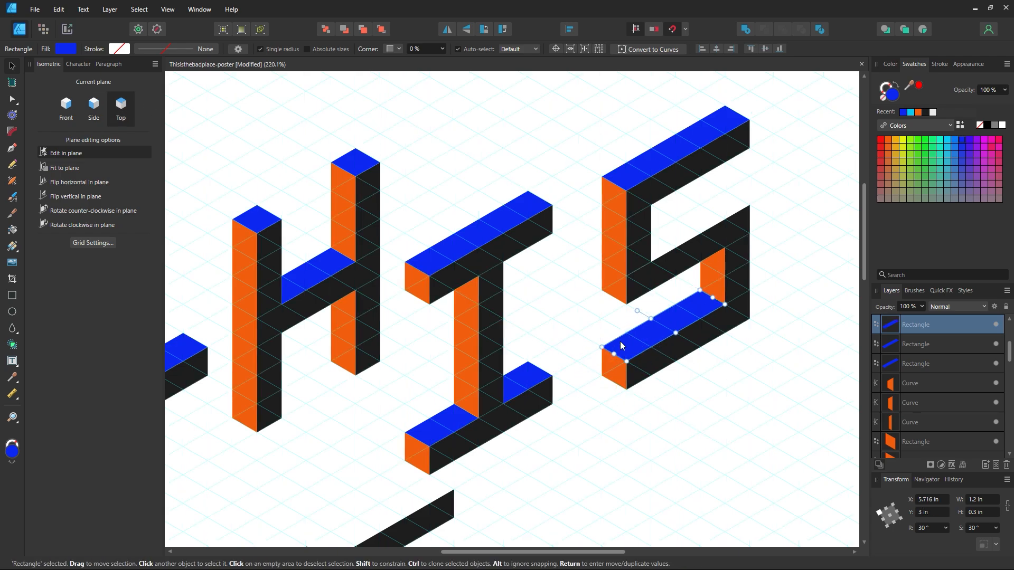
pyautogui.click(583, 328)
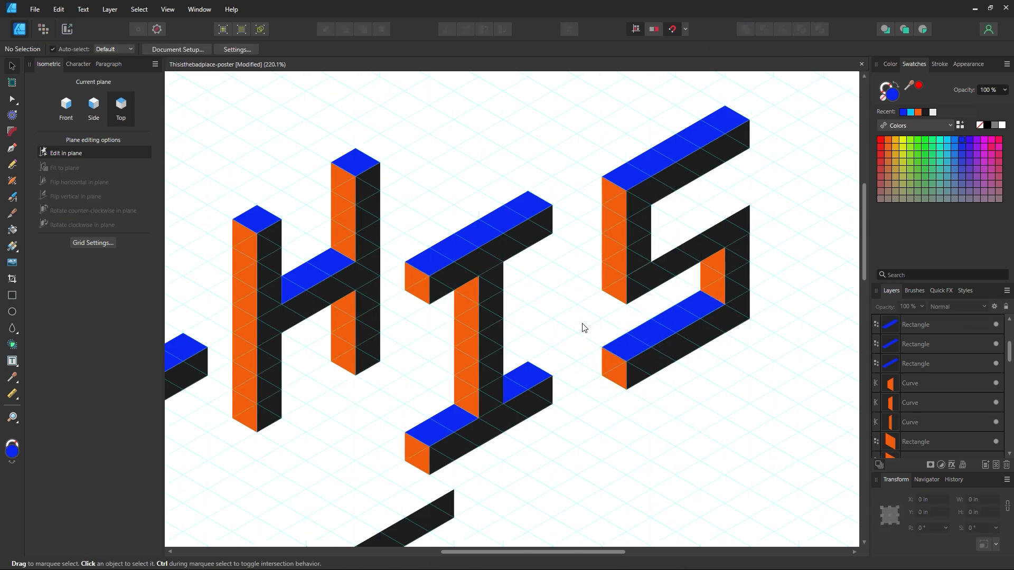
pyautogui.click(652, 346)
pyautogui.click(103, 116)
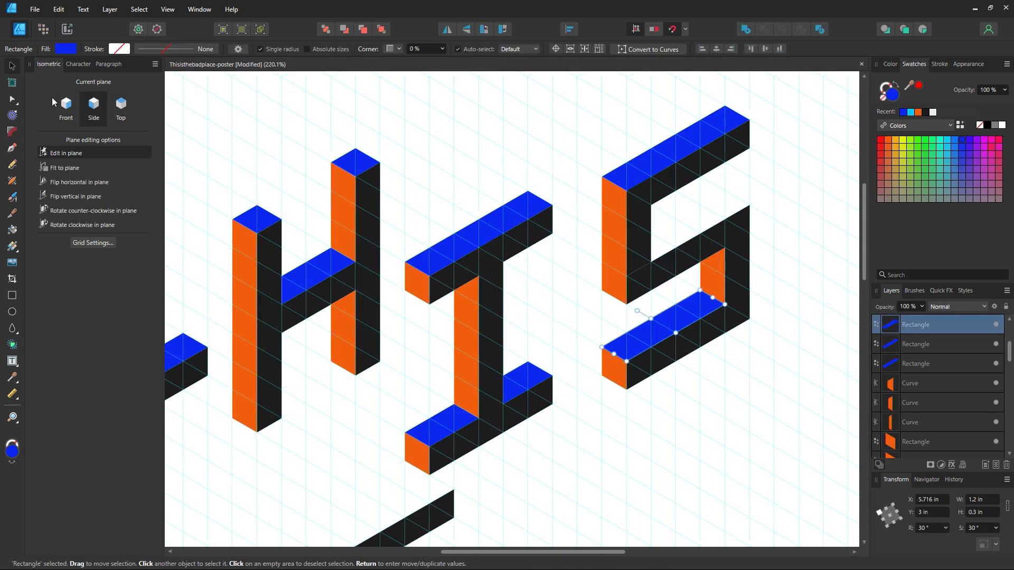
pyautogui.click(71, 107)
pyautogui.click(123, 104)
pyautogui.click(607, 330)
pyautogui.moveTo(622, 351)
pyautogui.mouseDown()
pyautogui.moveTo(614, 334)
pyautogui.moveTo(624, 345)
pyautogui.mouseUp()
pyautogui.click(625, 320)
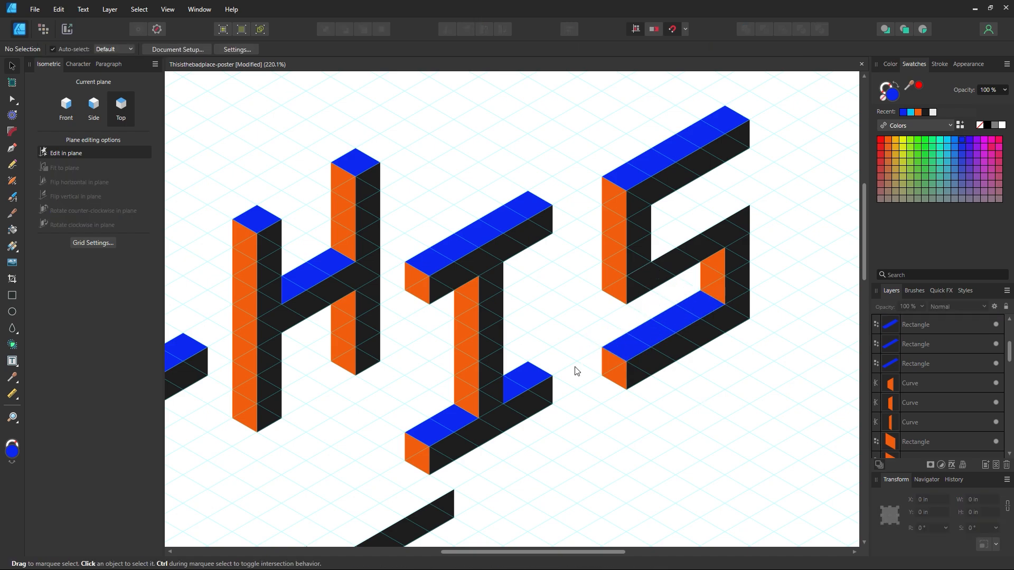
# - Duplicate the H crossbar's top face onto the S's middle bar and extend its end nodes to the bar's right end
pyautogui.click(308, 277)
pyautogui.moveTo(308, 276); pyautogui.dragTo(675, 235)
pyautogui.click(12, 99)
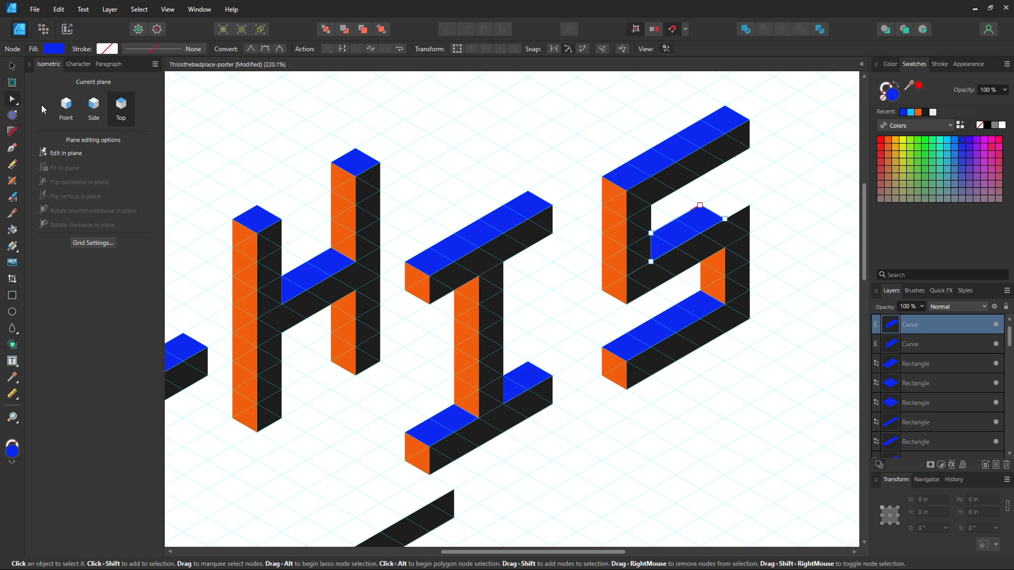
pyautogui.moveTo(783, 194); pyautogui.dragTo(685, 247)
pyautogui.moveTo(729, 219); pyautogui.dragTo(740, 213)
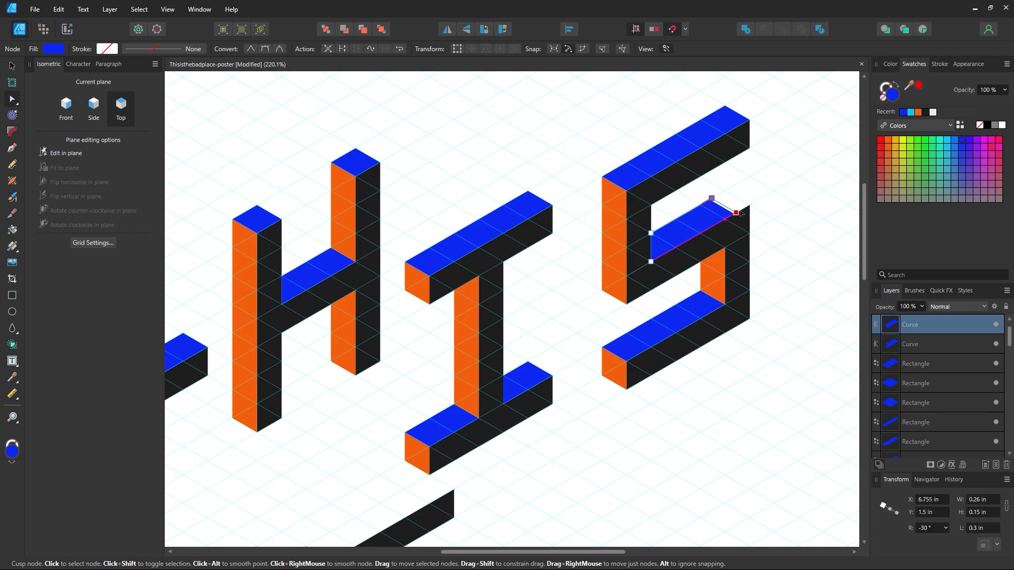
pyautogui.click(793, 271)
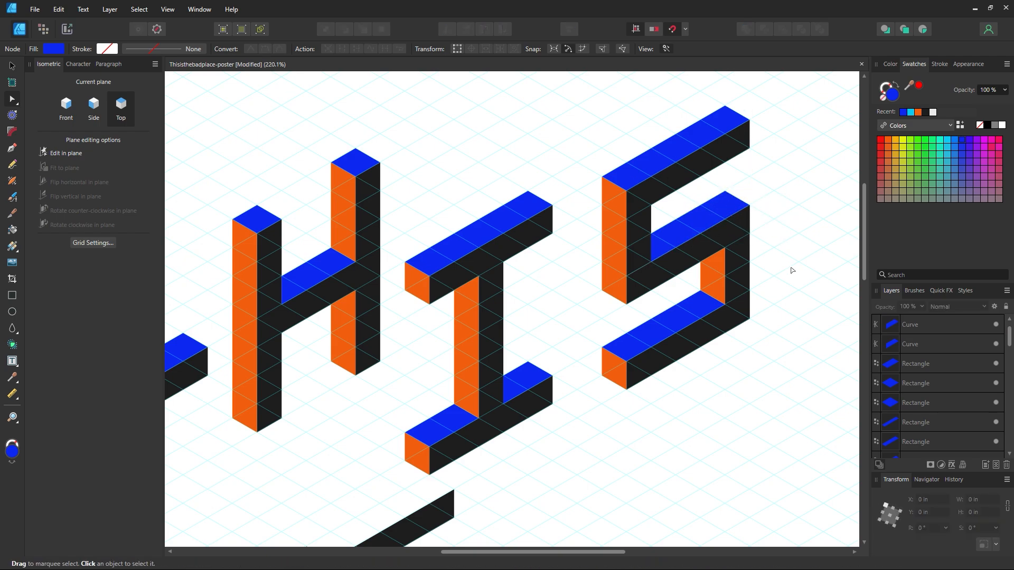
# - Duplicate the T's 1.5 × 0.3 in blue top face onto the E's upper arm
pyautogui.press('z')
pyautogui.keyDown('alt'); pyautogui.click(580, 347); pyautogui.keyUp('alt')
pyautogui.keyDown('alt'); pyautogui.click(579, 347); pyautogui.keyUp('alt')
pyautogui.keyDown('alt'); pyautogui.click(580, 347); pyautogui.keyUp('alt')
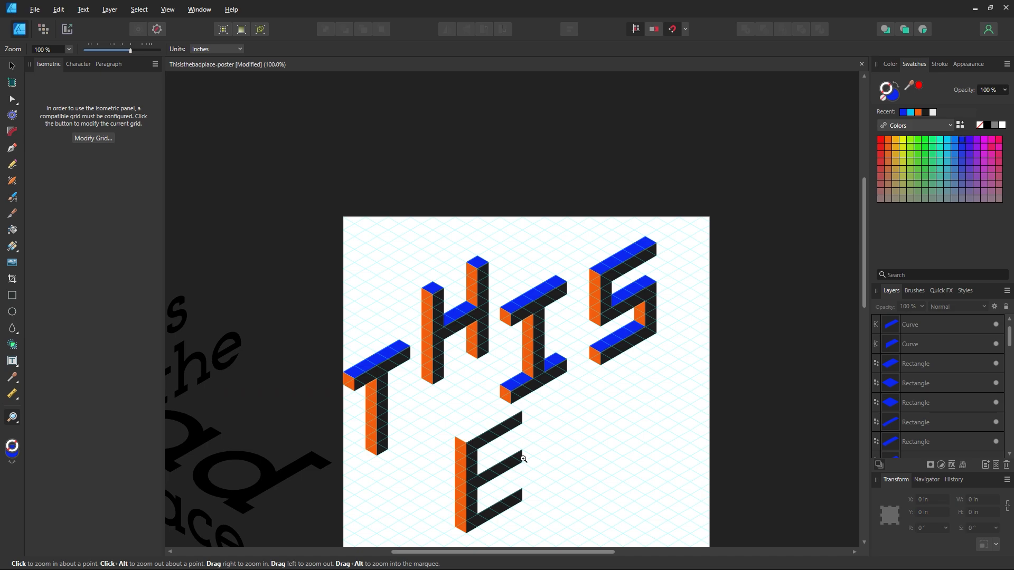
pyautogui.moveTo(514, 460); pyautogui.dragTo(544, 332)
pyautogui.moveTo(520, 299); pyautogui.dragTo(632, 385)
pyautogui.click(17, 66)
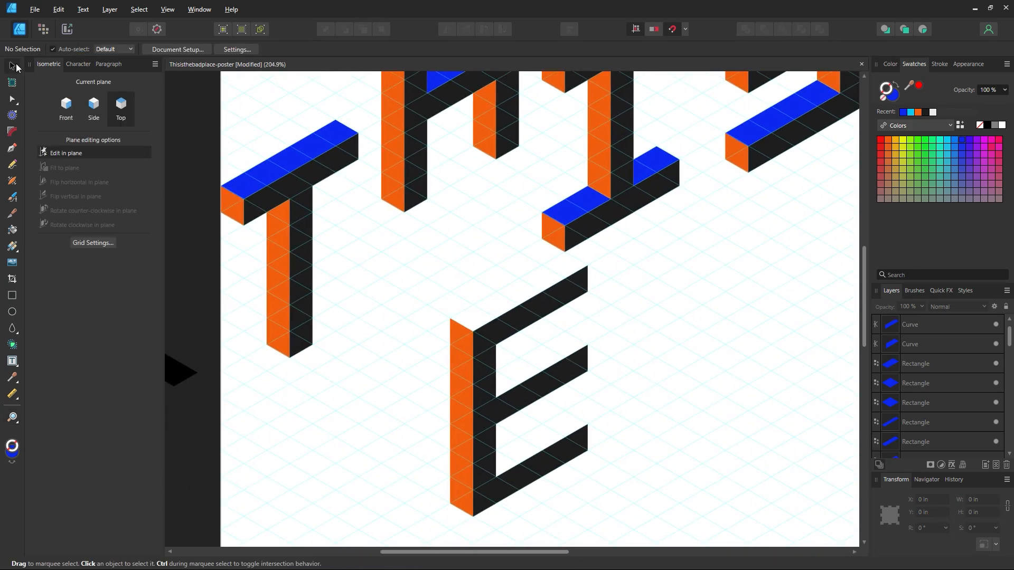
pyautogui.scroll(1, 283, 176)
pyautogui.moveTo(283, 178); pyautogui.dragTo(513, 312)
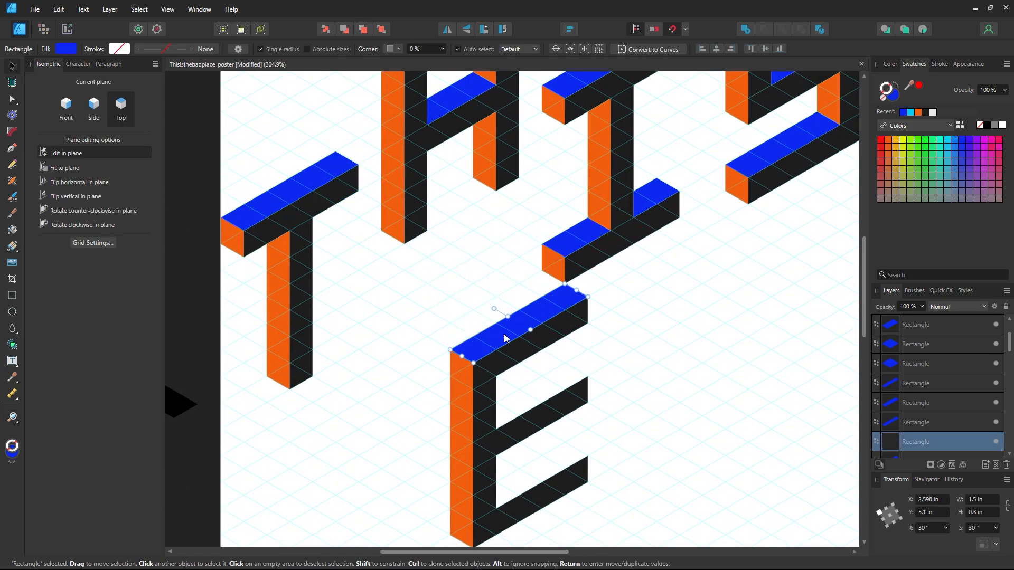
pyautogui.click(634, 368)
# - Place copies of the H crossbar's top face on the E's middle and lower arms, with end nodes extended to the arm tips
pyautogui.scroll(-2, 645, 398)
pyautogui.scroll(2, 631, 407)
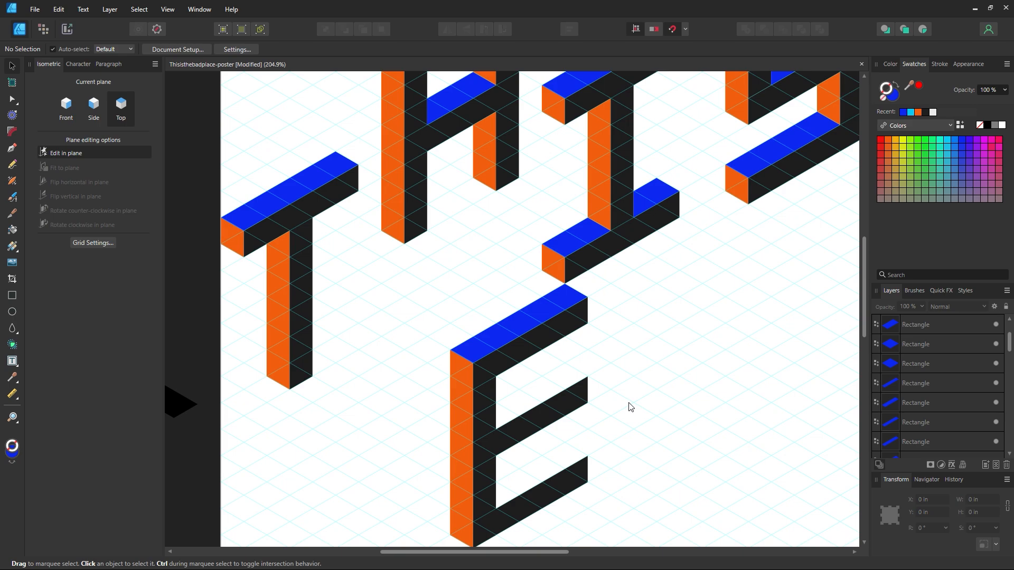
pyautogui.scroll(1, 510, 335)
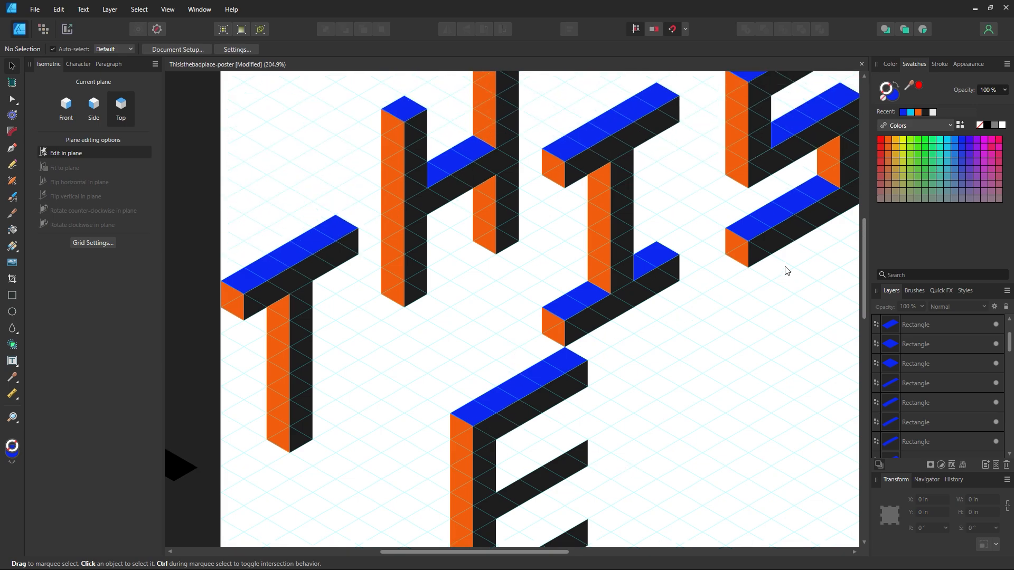
pyautogui.moveTo(460, 161); pyautogui.dragTo(529, 458)
pyautogui.scroll(-2, 529, 458)
pyautogui.click(12, 99)
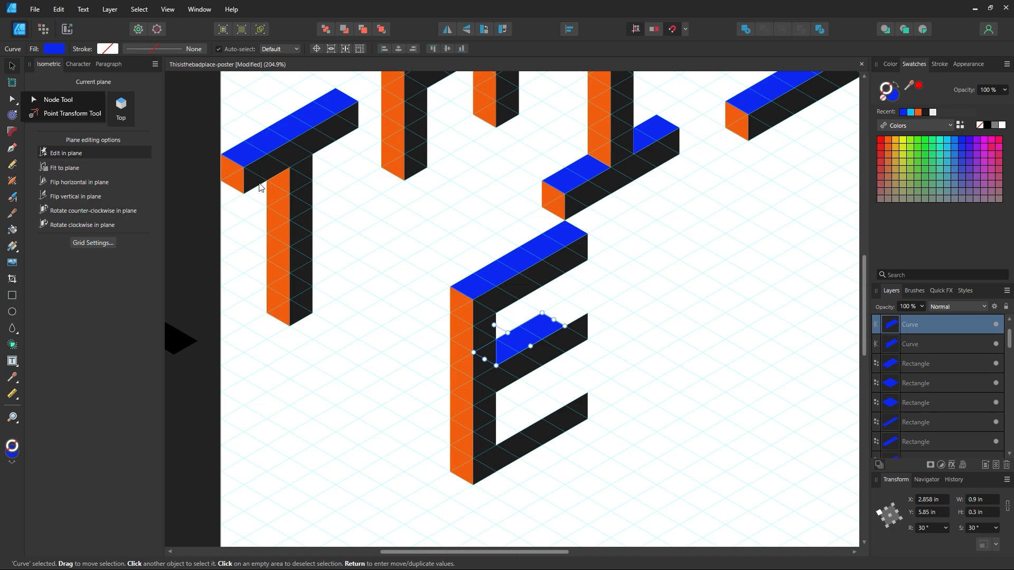
pyautogui.click(52, 100)
pyautogui.moveTo(534, 293); pyautogui.dragTo(615, 356)
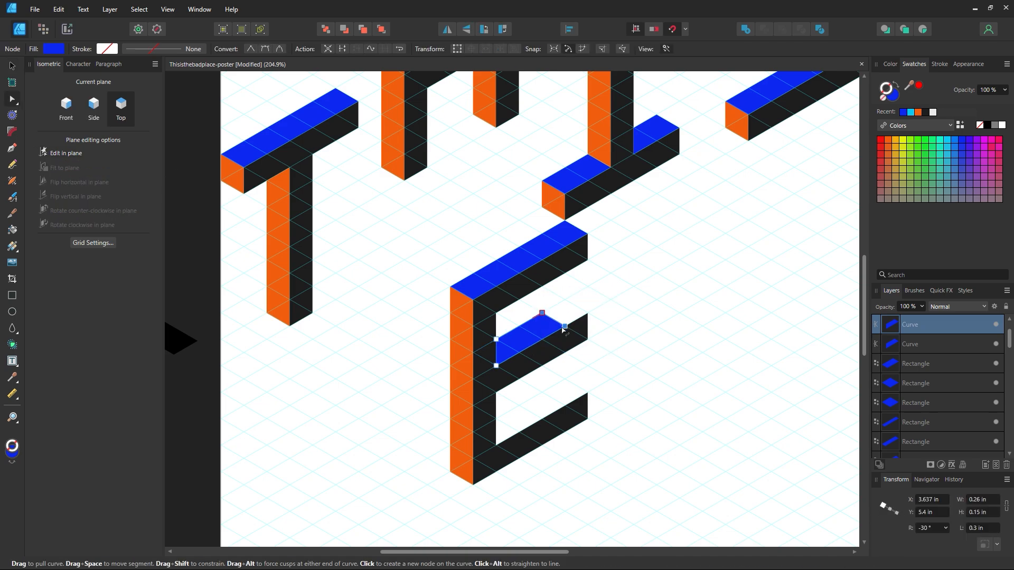
pyautogui.moveTo(565, 327)
pyautogui.mouseDown()
pyautogui.moveTo(587, 314)
pyautogui.moveTo(545, 337)
pyautogui.moveTo(550, 378)
pyautogui.moveTo(530, 403)
pyautogui.mouseUp()
pyautogui.press('v')
pyautogui.click(617, 316)
pyautogui.click(625, 397)
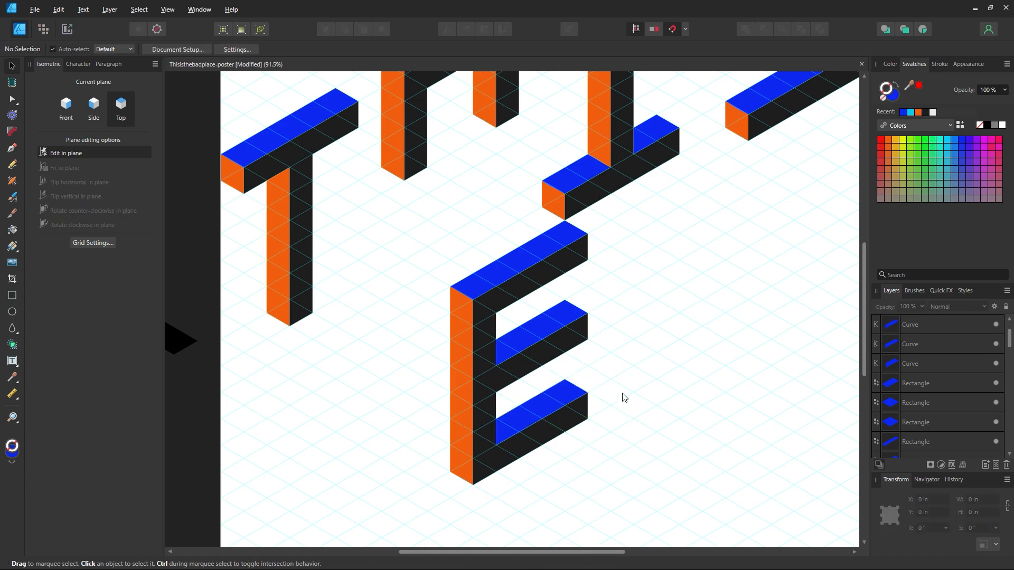
# - Select all the front, side and top faces of the E and group them
pyautogui.hotkey('ctrl', '0')
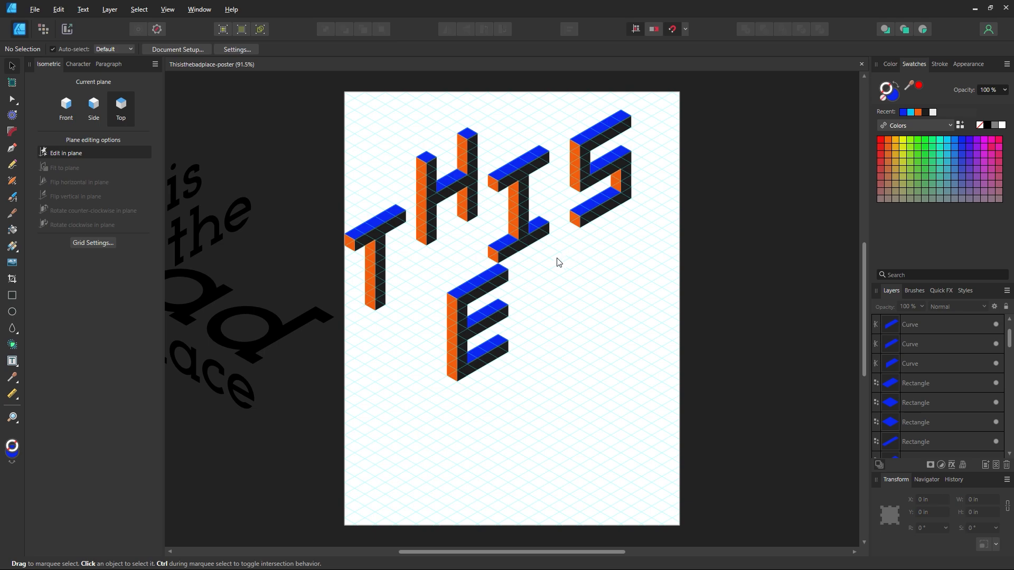
pyautogui.moveTo(487, 313); pyautogui.dragTo(410, 431)
pyautogui.hotkey('ctrl', 'g')
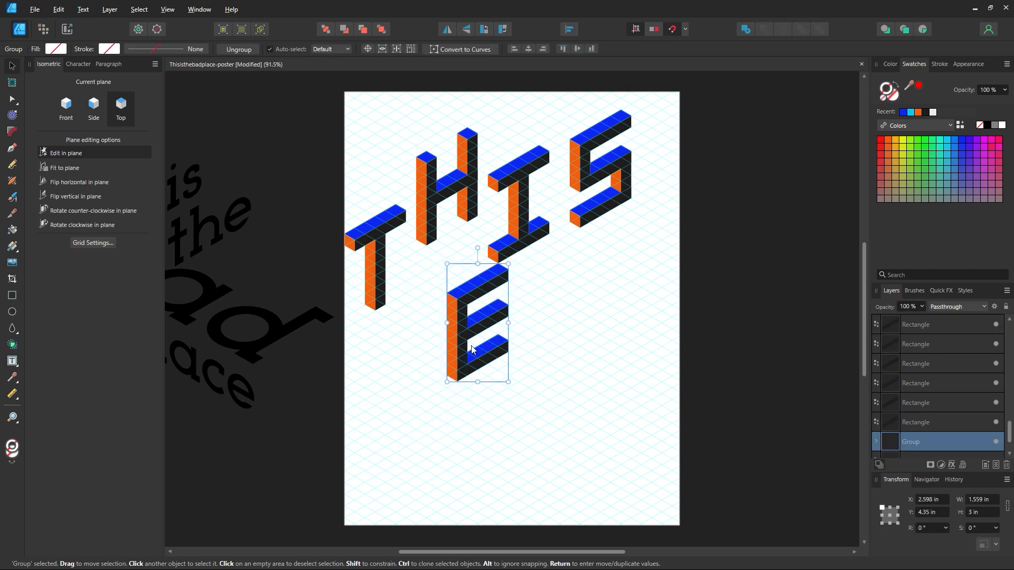
pyautogui.moveTo(470, 347); pyautogui.dragTo(537, 456)
pyautogui.moveTo(413, 197); pyautogui.dragTo(340, 319)
pyautogui.hotkey('ctrl', 'z')
pyautogui.hotkey('ctrl', 'z')
pyautogui.hotkey('ctrl', 'z')
# - Ungroup the E into its separate faces
pyautogui.click(561, 374)
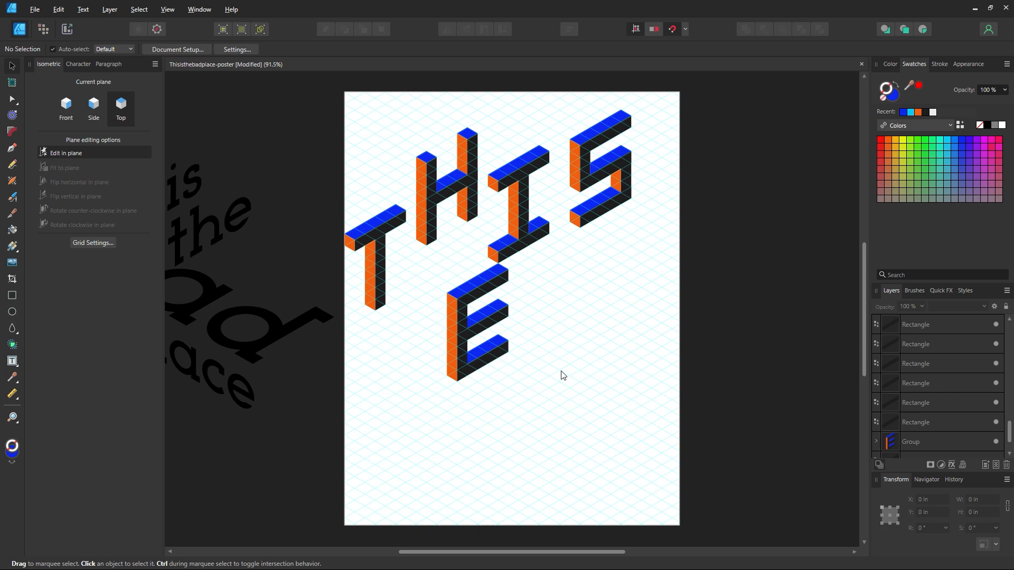
pyautogui.click(471, 333)
pyautogui.click(546, 362)
# - Merge the T's black front crossbar and stem rectangles into one shape
pyautogui.press('z')
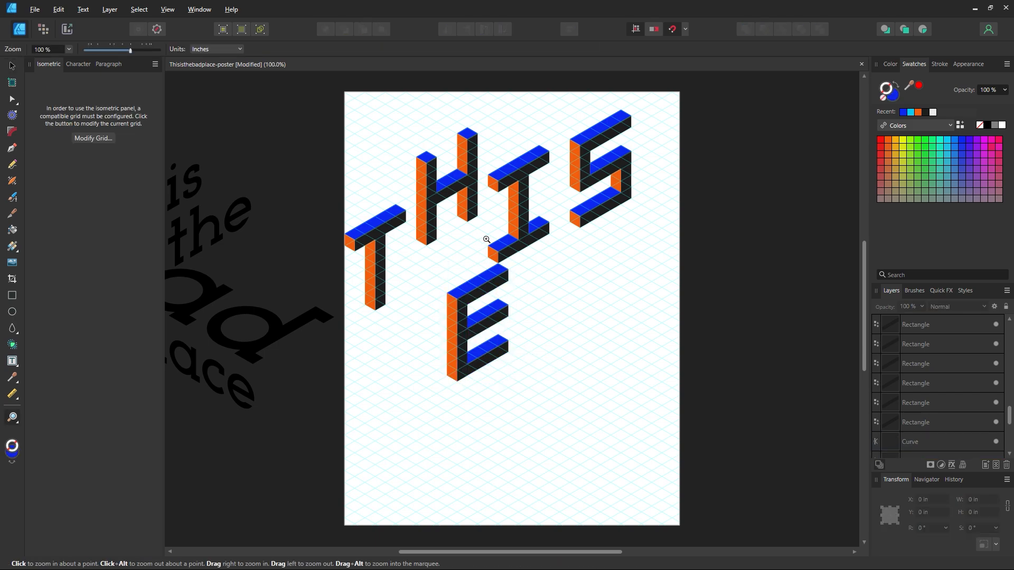
pyautogui.click(485, 240)
pyautogui.click(11, 66)
pyautogui.click(328, 239)
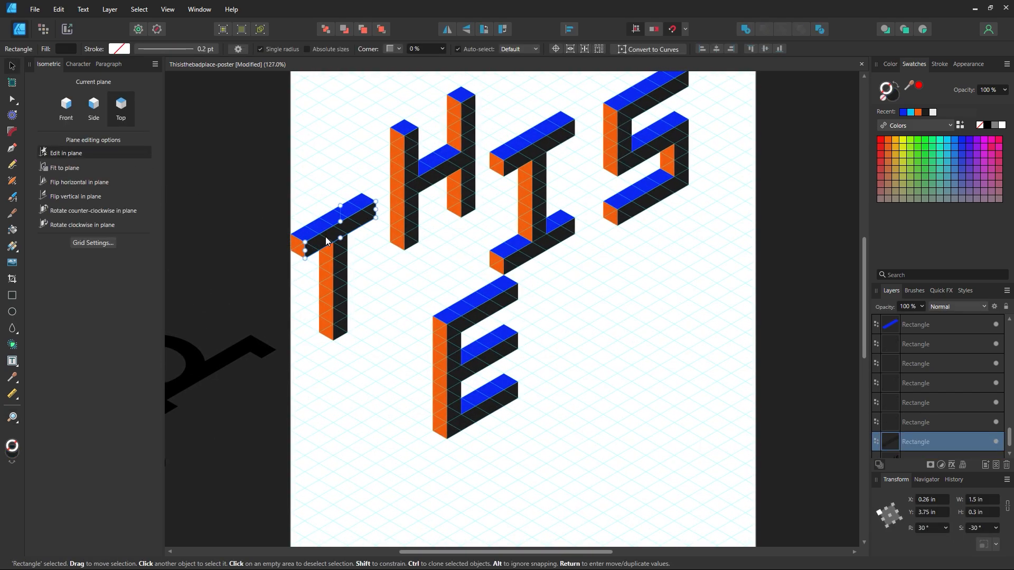
pyautogui.keyDown('shift'); pyautogui.click(340, 263); pyautogui.keyUp('shift')
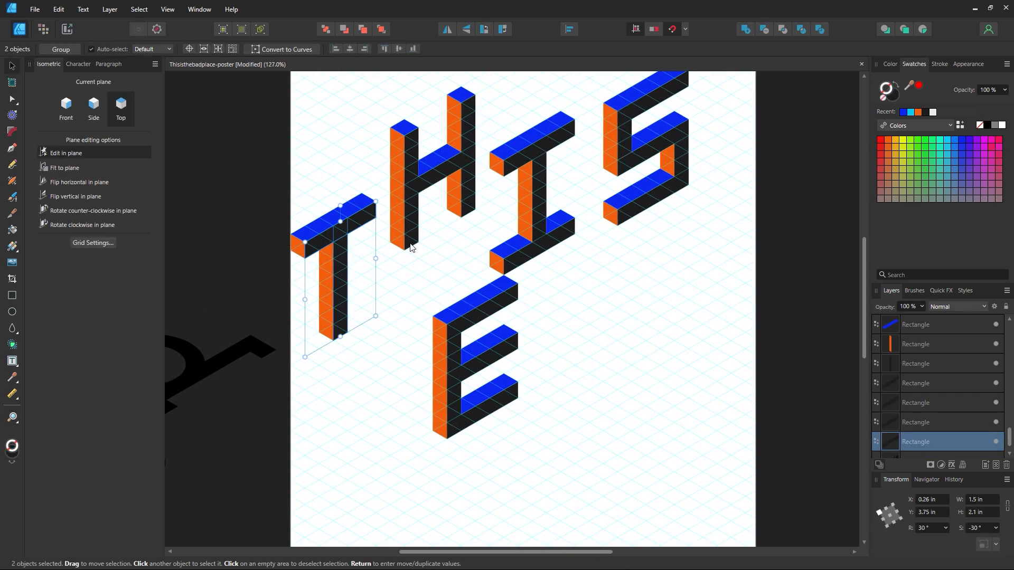
pyautogui.click(753, 29)
# - Merge the H's black front stems and crossbar into one shape
pyautogui.click(414, 203)
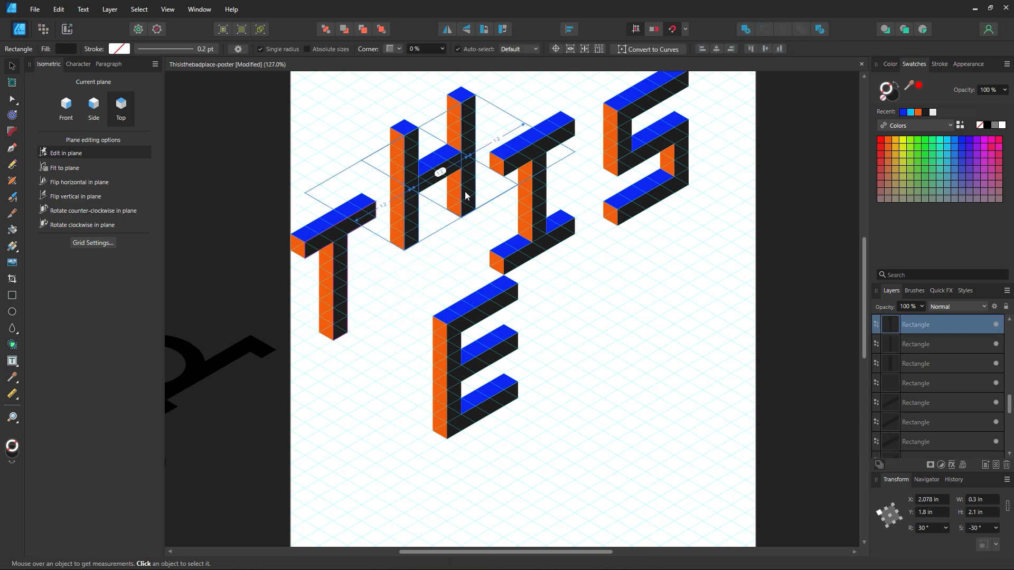
pyautogui.scroll(2, 466, 197)
pyautogui.keyDown('shift'); pyautogui.click(445, 222); pyautogui.keyUp('shift')
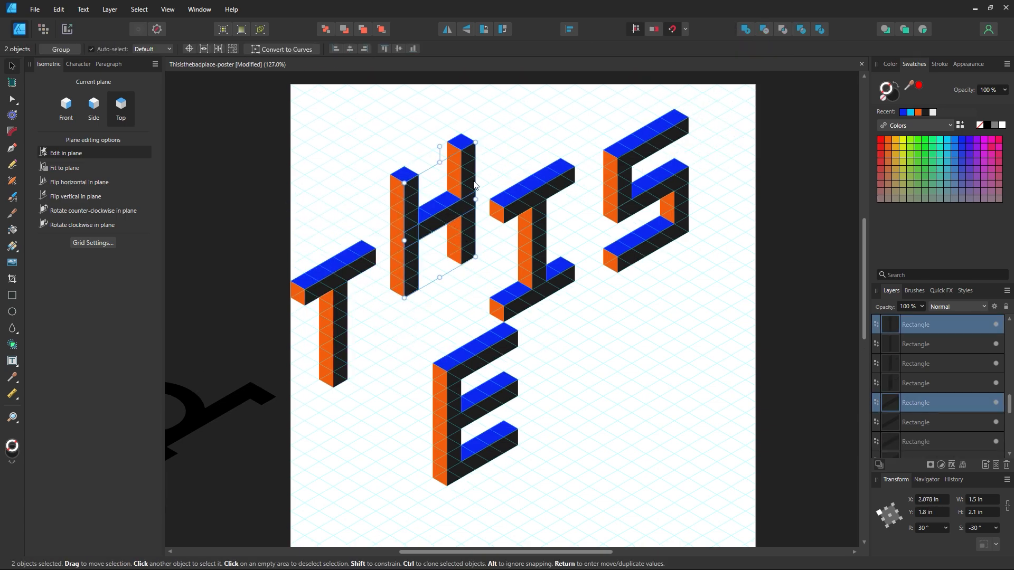
pyautogui.click(745, 29)
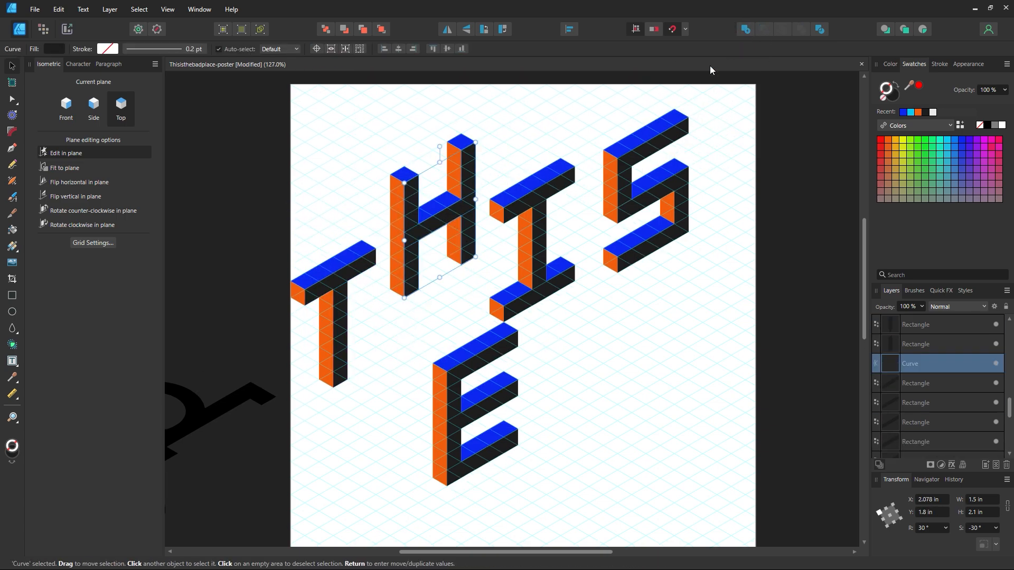
# - Combine the I's upper bar, stem and lower bar front rectangles into a single black shape
pyautogui.click(526, 206)
pyautogui.keyDown('shift'); pyautogui.click(538, 254); pyautogui.keyUp('shift')
pyautogui.keyDown('shift'); pyautogui.click(563, 285); pyautogui.keyUp('shift')
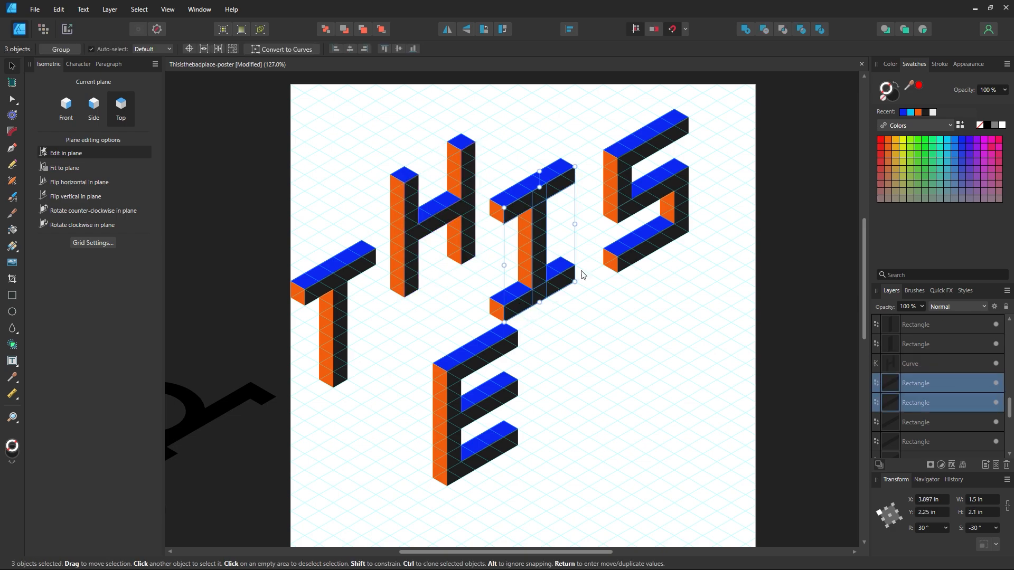
pyautogui.click(747, 29)
# - Combine the five black front rectangles of the S into a single shape
pyautogui.click(656, 152)
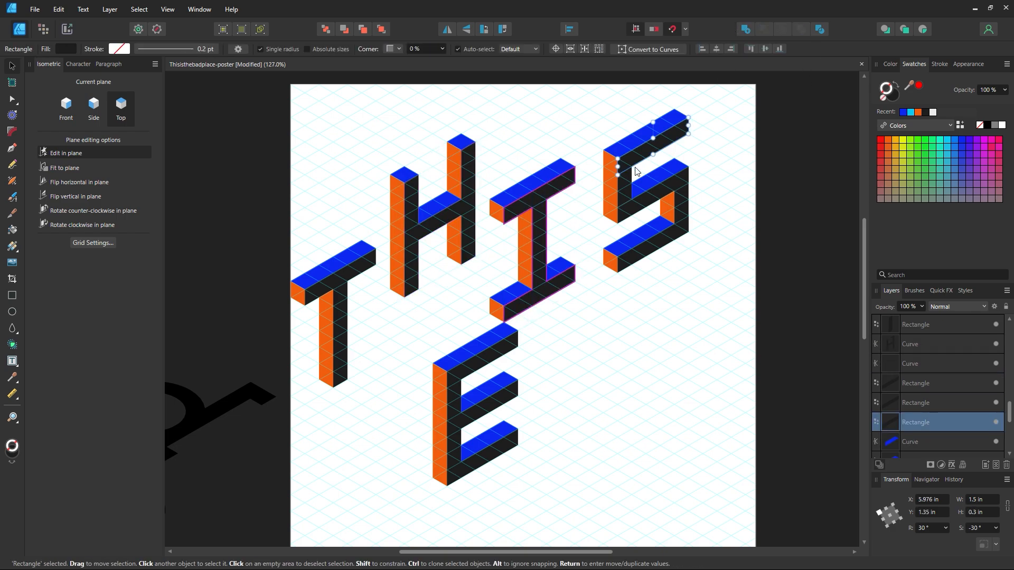
pyautogui.keyDown('shift'); pyautogui.click(622, 199); pyautogui.keyUp('shift')
pyautogui.keyDown('shift'); pyautogui.click(655, 187); pyautogui.keyUp('shift')
pyautogui.keyDown('shift'); pyautogui.click(682, 216); pyautogui.keyUp('shift')
pyautogui.keyDown('shift'); pyautogui.click(661, 248); pyautogui.keyUp('shift')
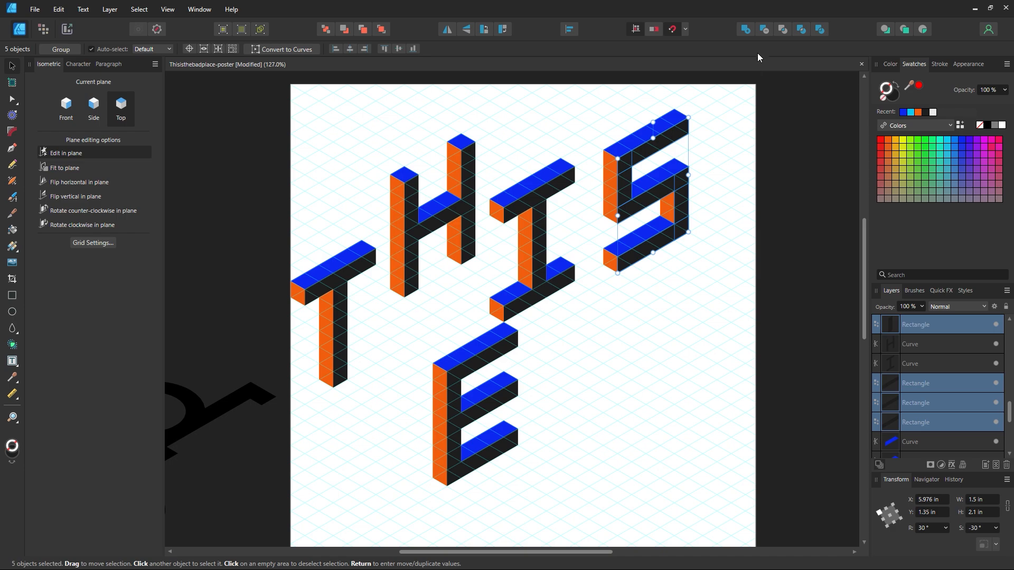
pyautogui.click(747, 29)
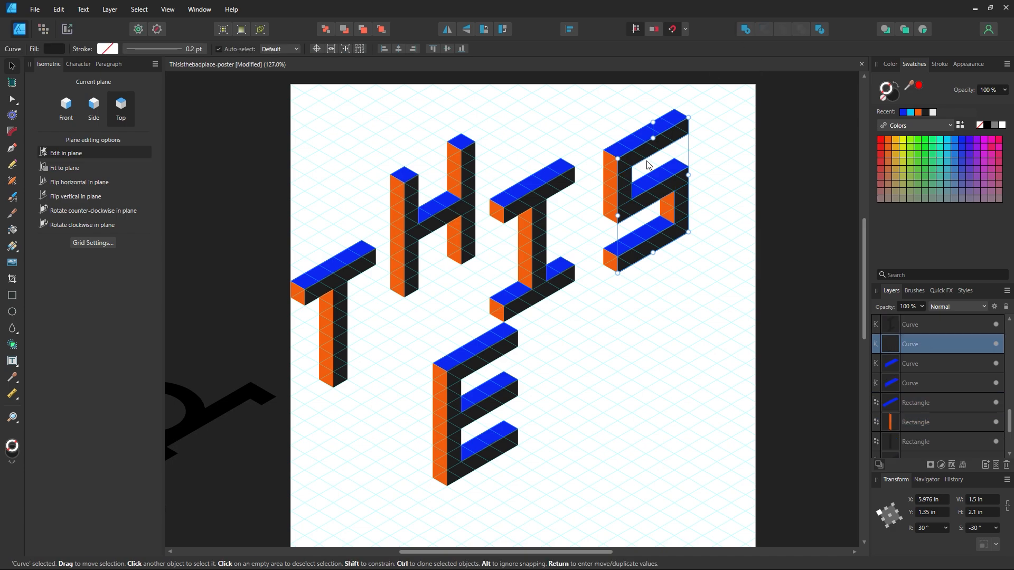
# - Merge the E's black front stem and its three arms into one shape
pyautogui.click(581, 363)
pyautogui.scroll(-2, 580, 363)
pyautogui.click(467, 305)
pyautogui.click(465, 325)
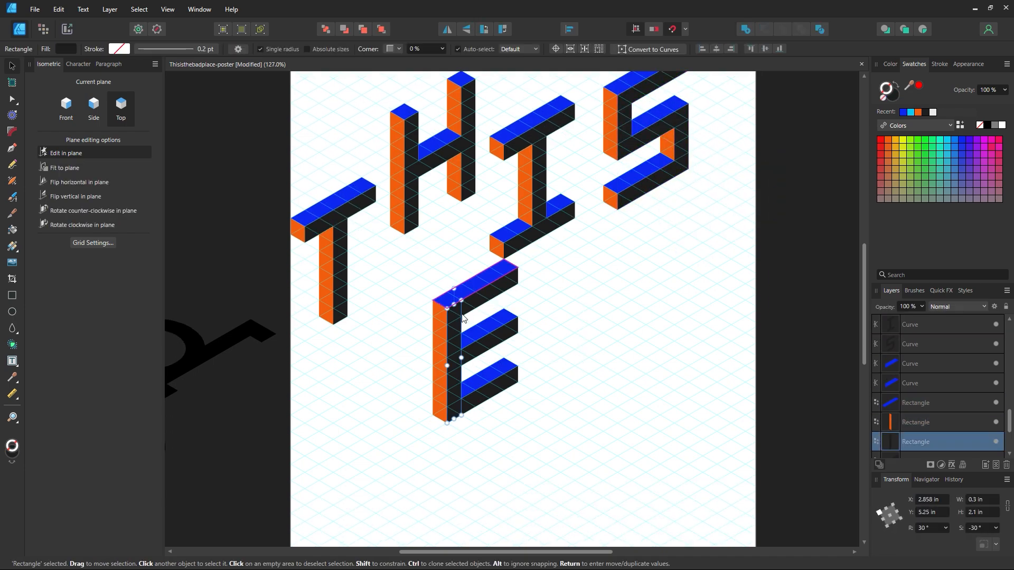
pyautogui.keyDown('shift'); pyautogui.click(477, 322); pyautogui.keyUp('shift')
pyautogui.keyDown('shift'); pyautogui.click(479, 352); pyautogui.keyUp('shift')
pyautogui.keyDown('shift'); pyautogui.click(482, 396); pyautogui.keyUp('shift')
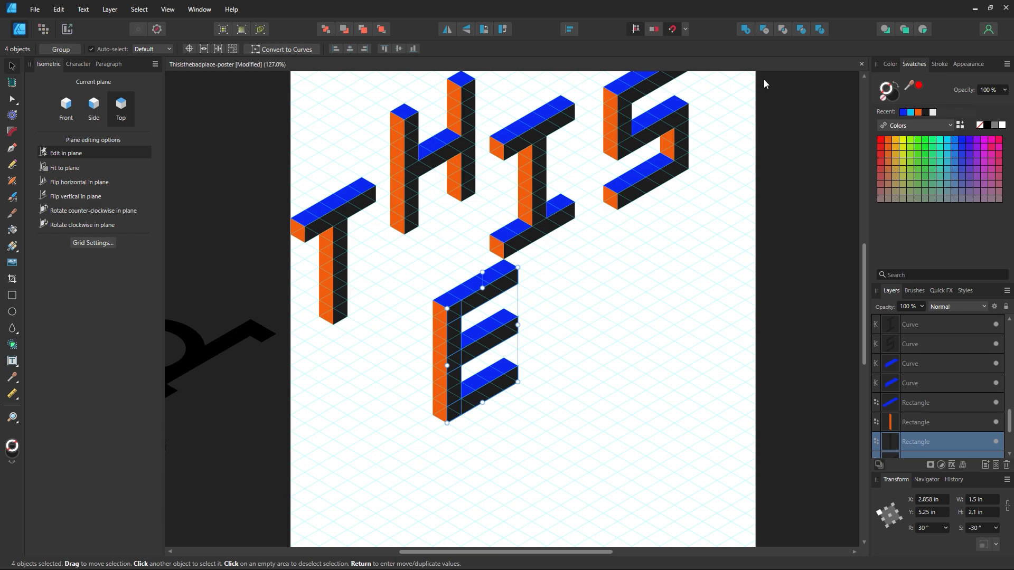
pyautogui.click(745, 29)
pyautogui.moveTo(486, 343); pyautogui.dragTo(600, 369)
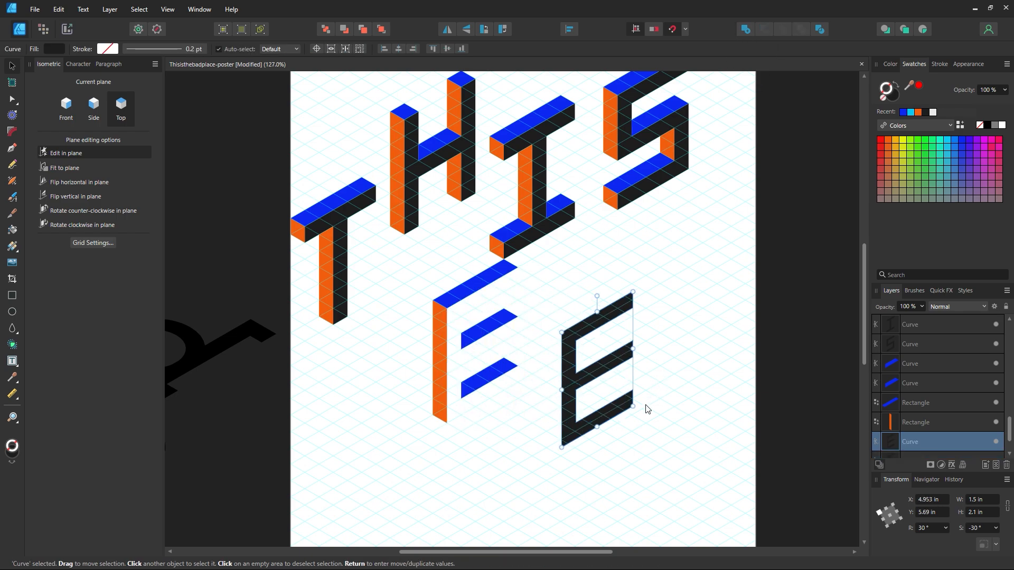
pyautogui.hotkey('ctrl', 'z')
pyautogui.click(613, 369)
# - Group all faces of the T, and group all faces of the H separately
pyautogui.scroll(1, 374, 264)
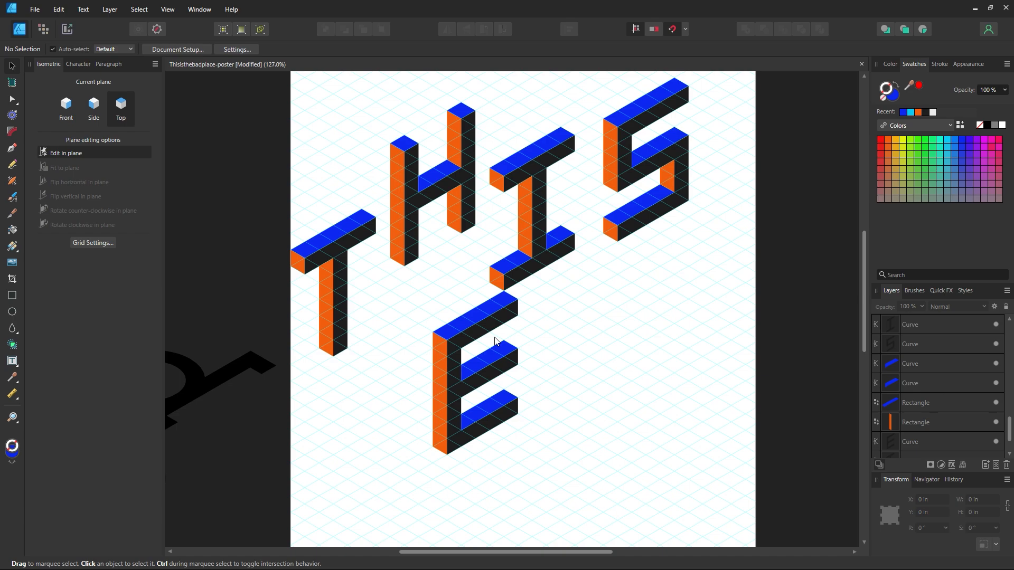
pyautogui.scroll(2, 495, 341)
pyautogui.moveTo(383, 251); pyautogui.dragTo(272, 440)
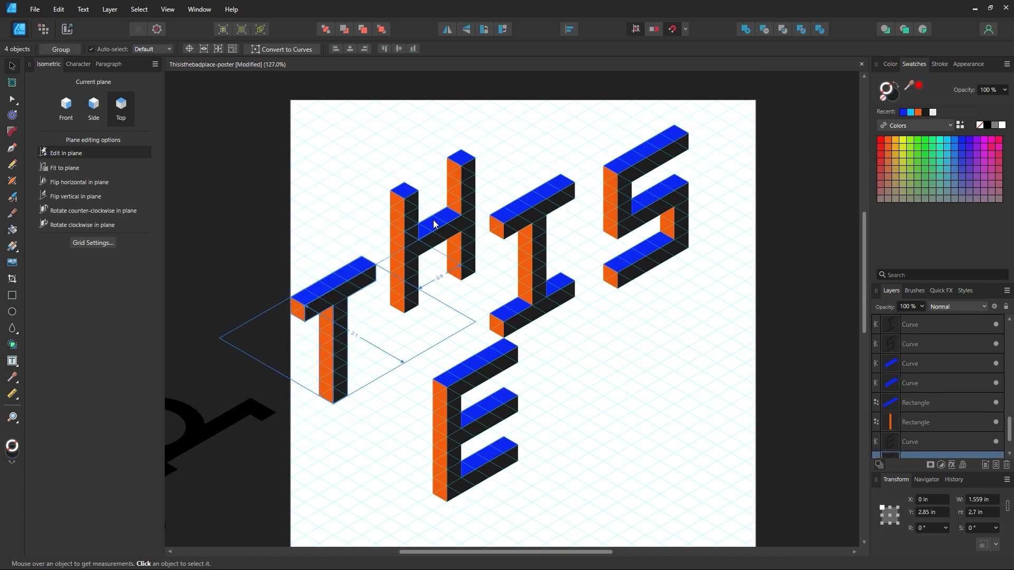
pyautogui.moveTo(499, 126); pyautogui.dragTo(394, 330)
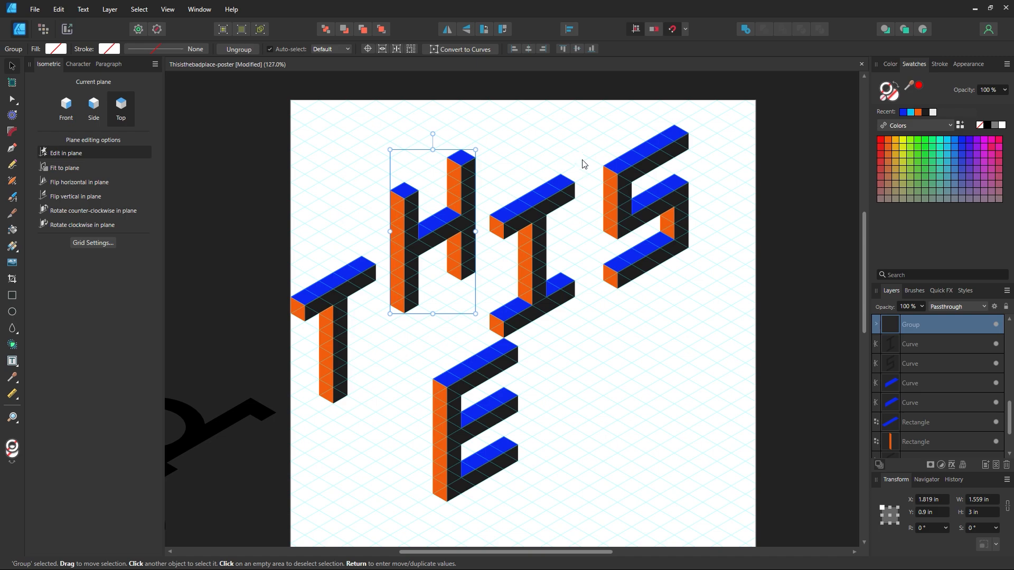
# - Group all faces of the I, and group all faces of the S separately
pyautogui.moveTo(593, 151); pyautogui.dragTo(481, 357)
pyautogui.hotkey('ctrl', 'g')
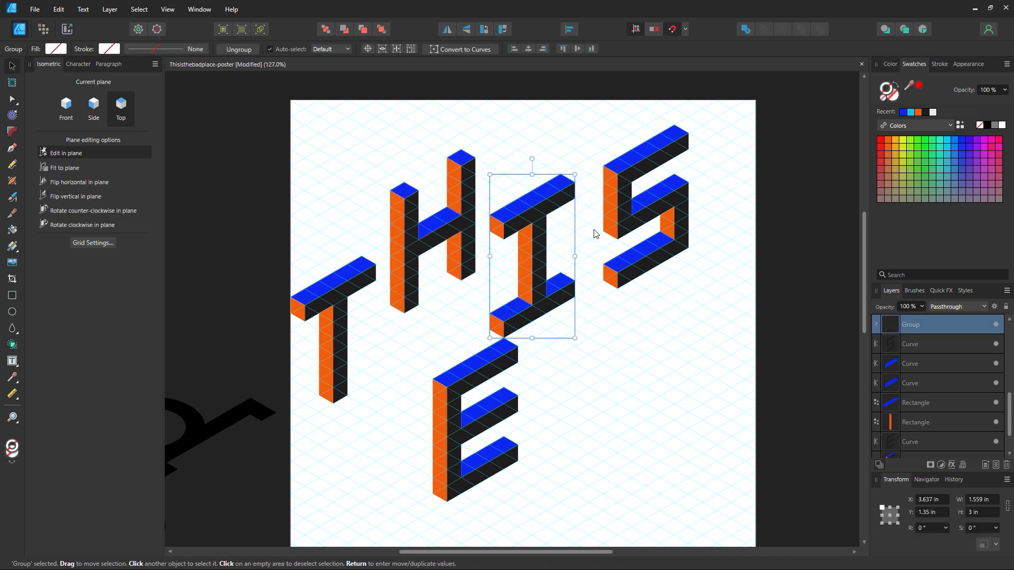
pyautogui.moveTo(721, 105); pyautogui.dragTo(583, 331)
pyautogui.hotkey('ctrl', 'g')
# - Undo the accidental move of the I and group all the faces of the E
pyautogui.moveTo(538, 297); pyautogui.dragTo(413, 460)
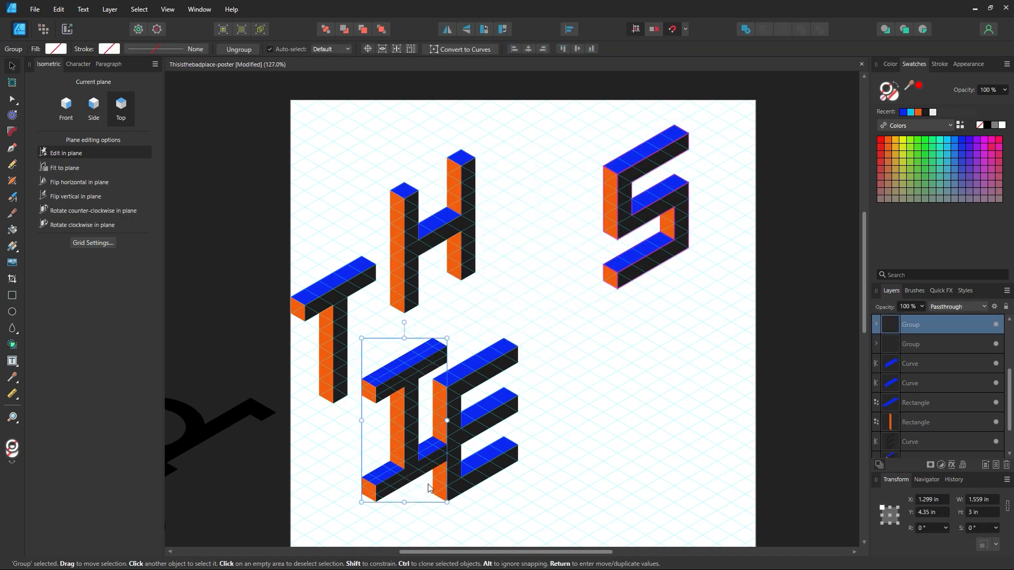
pyautogui.hotkey('ctrl', 'z')
pyautogui.click(611, 386)
pyautogui.moveTo(404, 524); pyautogui.dragTo(579, 325)
pyautogui.hotkey('ctrl', 'g')
pyautogui.click(636, 409)
# - Line up the T, H, I and S groups along an isometric diagonal from the page's left edge to spell THIS
pyautogui.press('z')
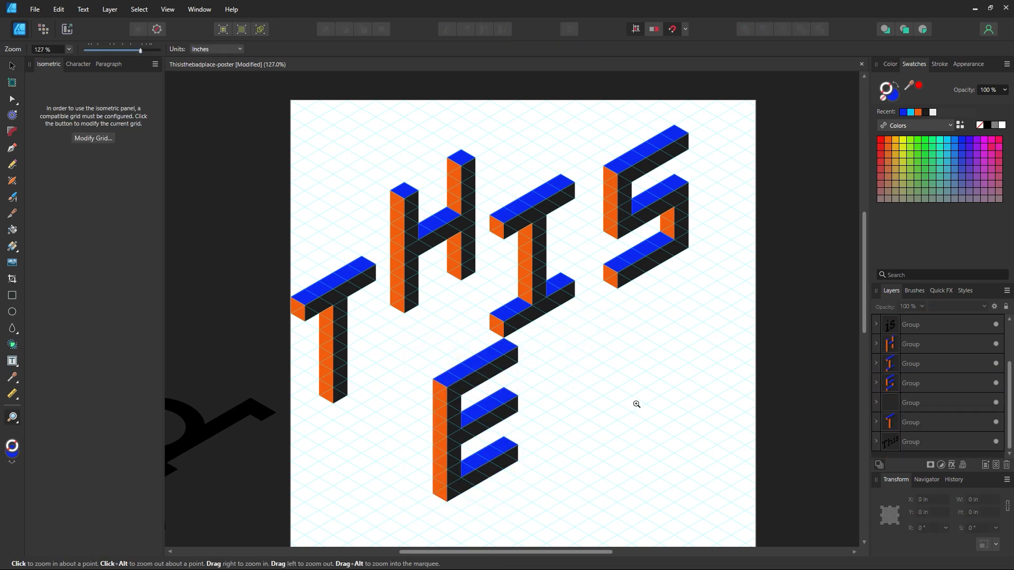
pyautogui.moveTo(636, 405); pyautogui.dragTo(607, 392)
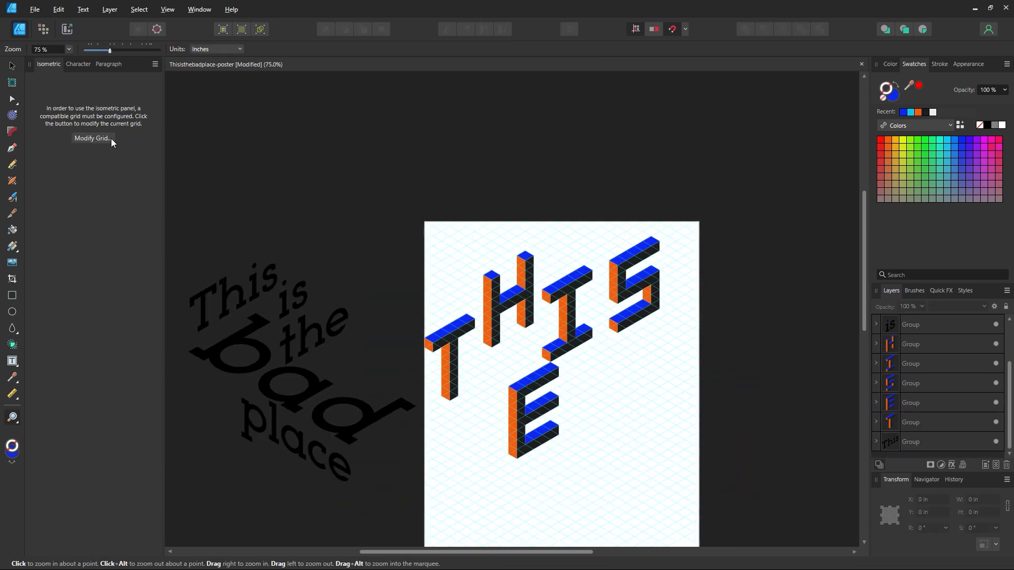
pyautogui.click(13, 67)
pyautogui.moveTo(461, 333); pyautogui.dragTo(438, 288)
pyautogui.click(437, 288)
pyautogui.click(485, 297)
pyautogui.moveTo(568, 322); pyautogui.dragTo(552, 264)
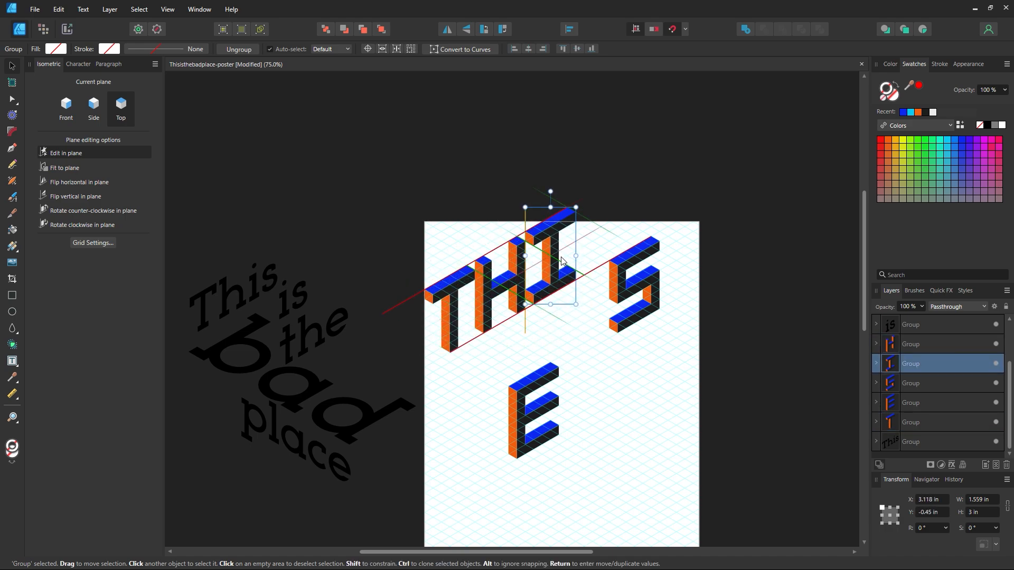
pyautogui.moveTo(640, 301); pyautogui.dragTo(606, 242)
# - Move the E down the page and place copies of the I and S groups below THIS to spell IS
pyautogui.click(575, 369)
pyautogui.moveTo(557, 391); pyautogui.dragTo(570, 456)
pyautogui.moveTo(668, 128); pyautogui.dragTo(512, 344)
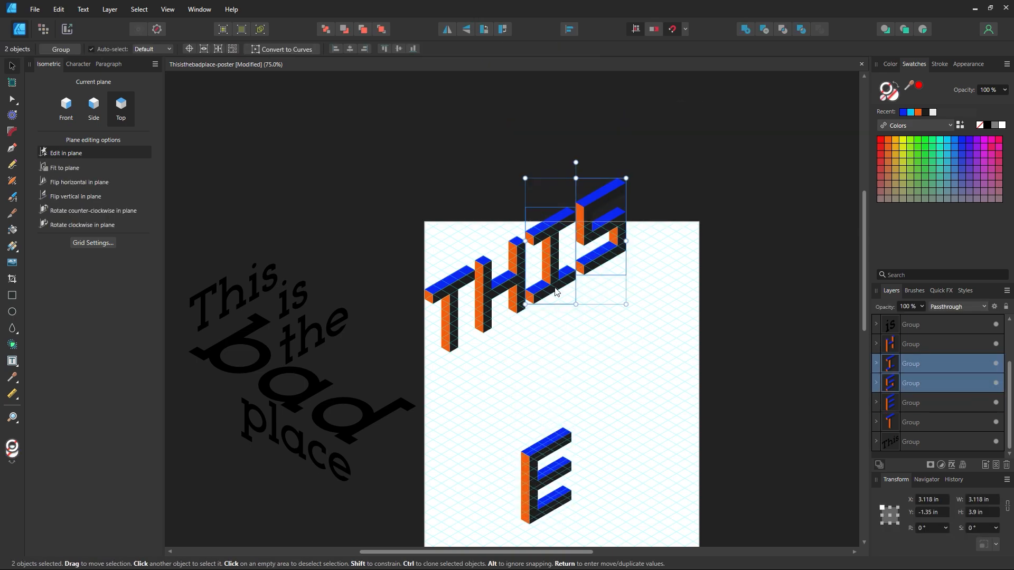
pyautogui.moveTo(556, 300)
pyautogui.mouseDown()
pyautogui.moveTo(531, 392)
pyautogui.moveTo(520, 370)
pyautogui.moveTo(573, 333)
pyautogui.moveTo(569, 364)
pyautogui.mouseUp()
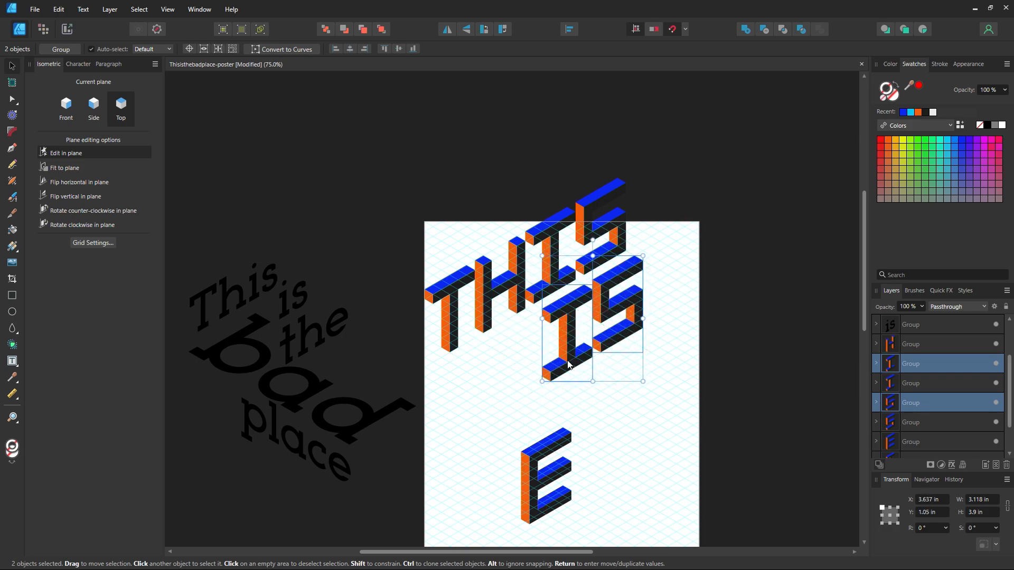
pyautogui.click(651, 461)
# - Duplicate the T and H groups below IS and line them up tightly with the E to spell THE
pyautogui.scroll(-3, 599, 455)
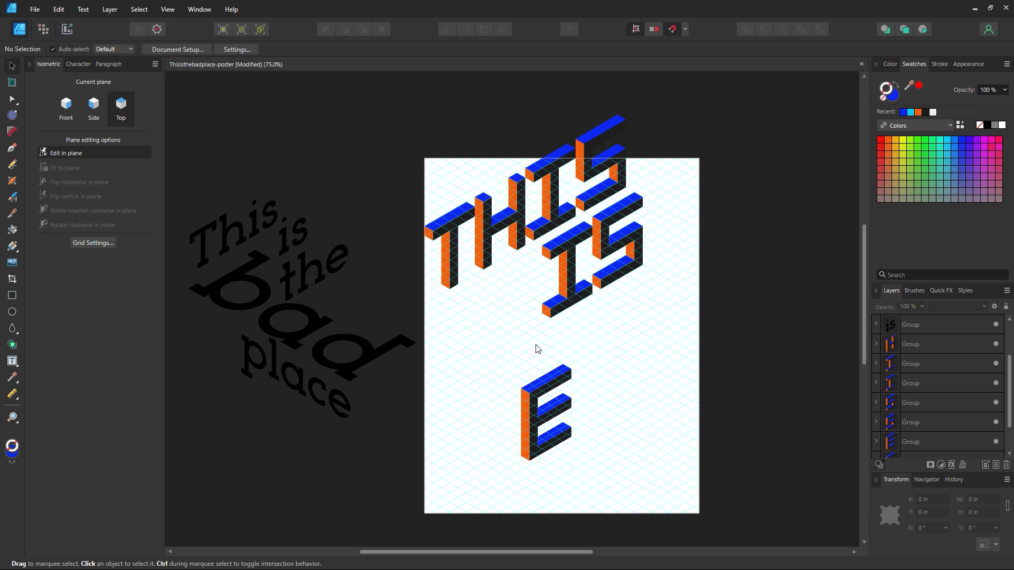
pyautogui.click(458, 219)
pyautogui.keyDown('shift'); pyautogui.click(499, 223); pyautogui.keyUp('shift')
pyautogui.moveTo(498, 231); pyautogui.dragTo(496, 389)
pyautogui.moveTo(548, 450); pyautogui.dragTo(563, 373)
pyautogui.moveTo(538, 313); pyautogui.dragTo(415, 467)
pyautogui.moveTo(488, 417); pyautogui.dragTo(525, 423)
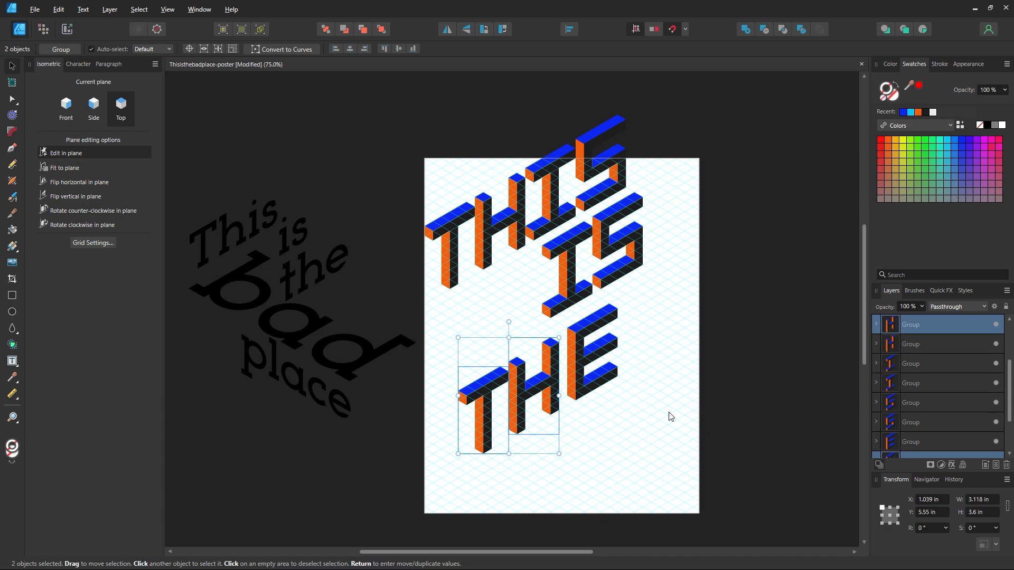
pyautogui.moveTo(593, 386); pyautogui.dragTo(583, 392)
pyautogui.click(674, 391)
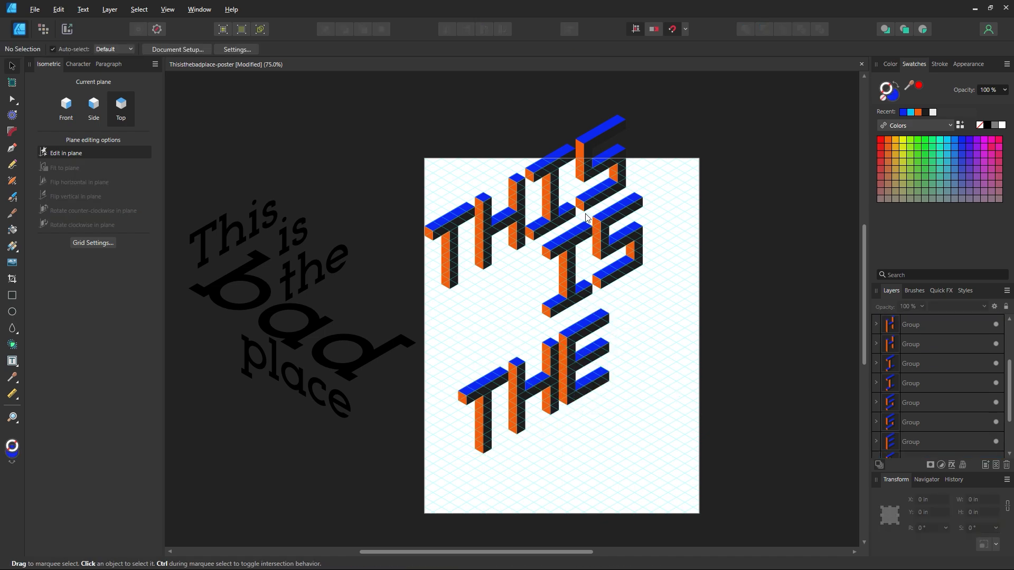
# - Shift the T and H of THIS down-left along the diagonal, to X -0.26 in, Y 1.5 in and X 1.299 in, Y 0.6 in
pyautogui.press('z')
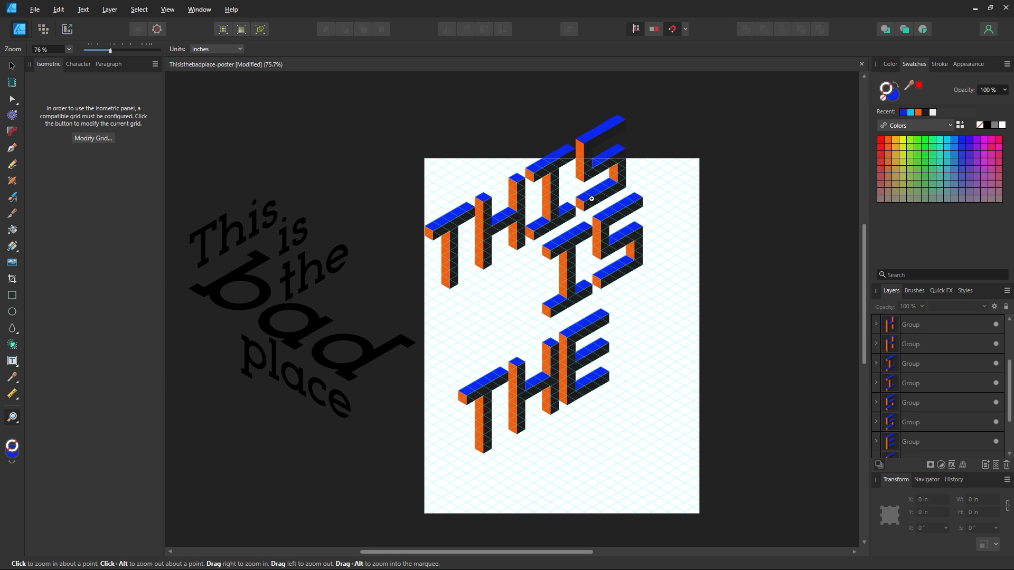
pyautogui.moveTo(591, 193); pyautogui.dragTo(695, 353)
pyautogui.press('space')
pyautogui.moveTo(544, 156); pyautogui.dragTo(565, 209)
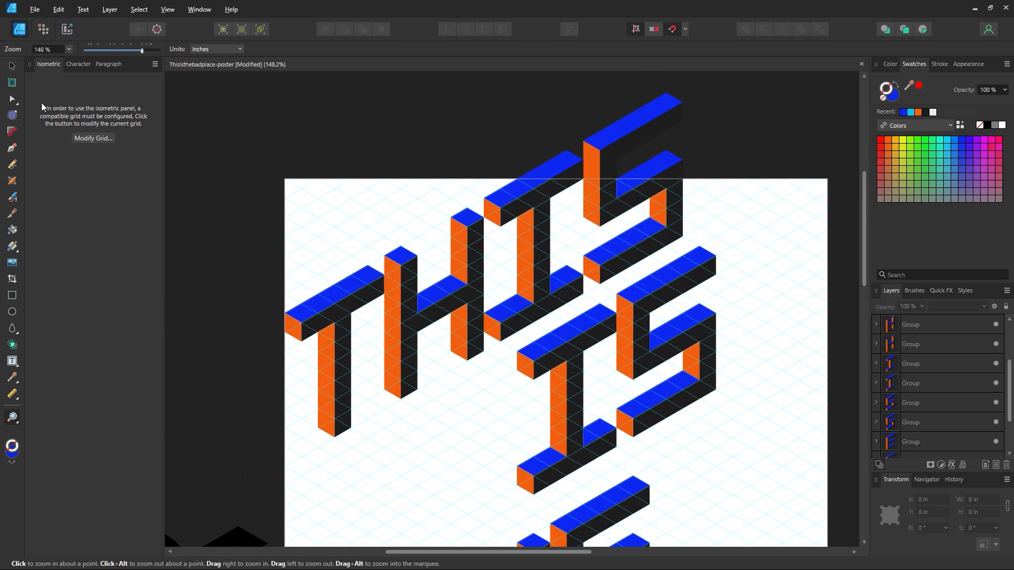
pyautogui.press('v')
pyautogui.moveTo(353, 297); pyautogui.dragTo(335, 308)
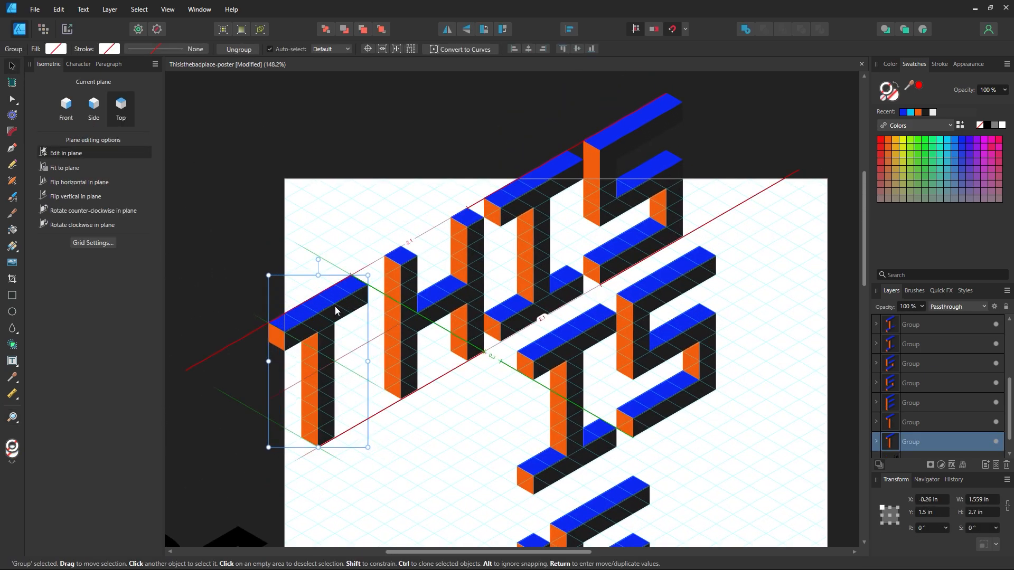
pyautogui.click(398, 307)
pyautogui.moveTo(399, 307); pyautogui.dragTo(389, 317)
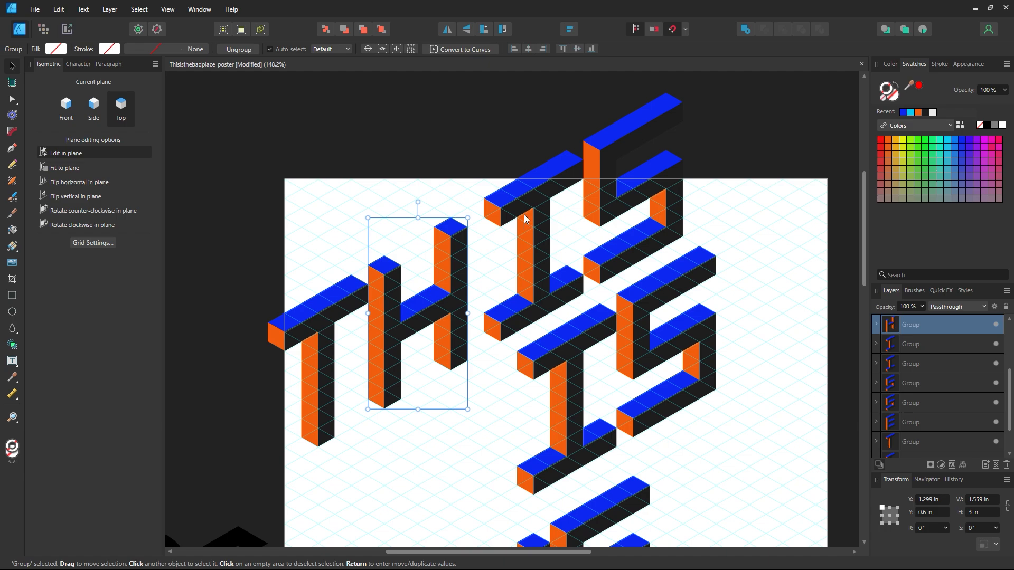
# - Shift the I of THIS down-left along the diagonal beside the H, to X 2.858 in, Y -0.3 in
pyautogui.moveTo(520, 191); pyautogui.dragTo(511, 214)
pyautogui.press('z')
pyautogui.moveTo(392, 235); pyautogui.dragTo(352, 278)
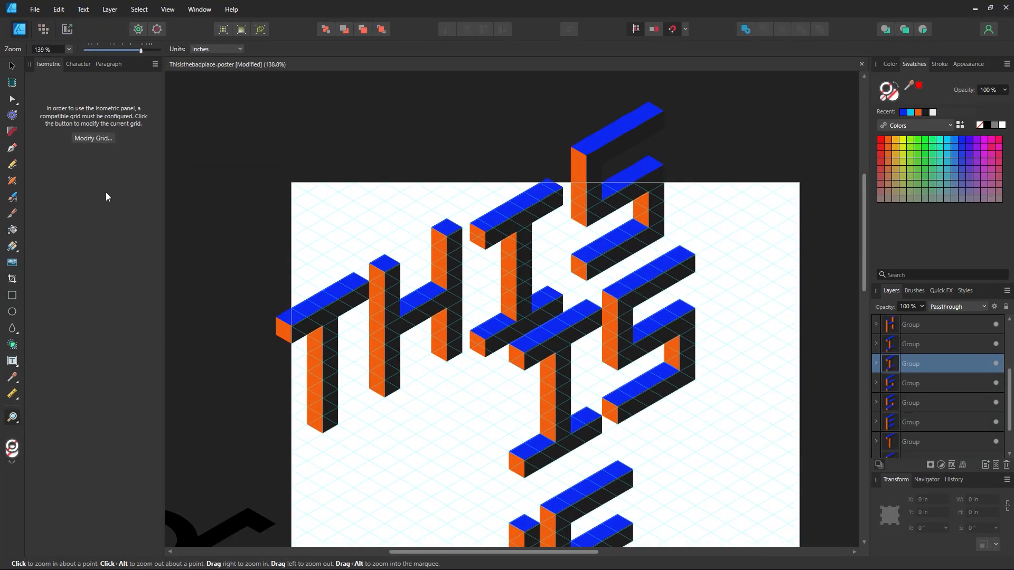
pyautogui.click(14, 67)
pyautogui.moveTo(507, 236); pyautogui.dragTo(499, 219)
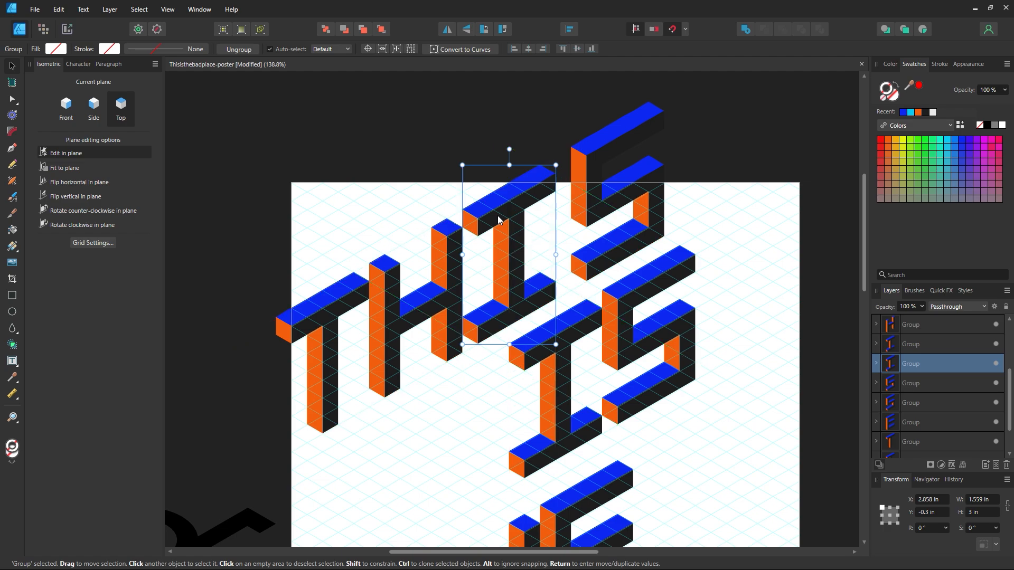
# - Select all objects and move them down and right so the word THIS sits fully inside the page
pyautogui.click(609, 229)
pyautogui.hotkey('ctrl', 'a')
pyautogui.moveTo(593, 186); pyautogui.dragTo(616, 295)
pyautogui.click(597, 160)
pyautogui.scroll(-1, 351, 394)
pyautogui.hotkey('ctrl', 'a')
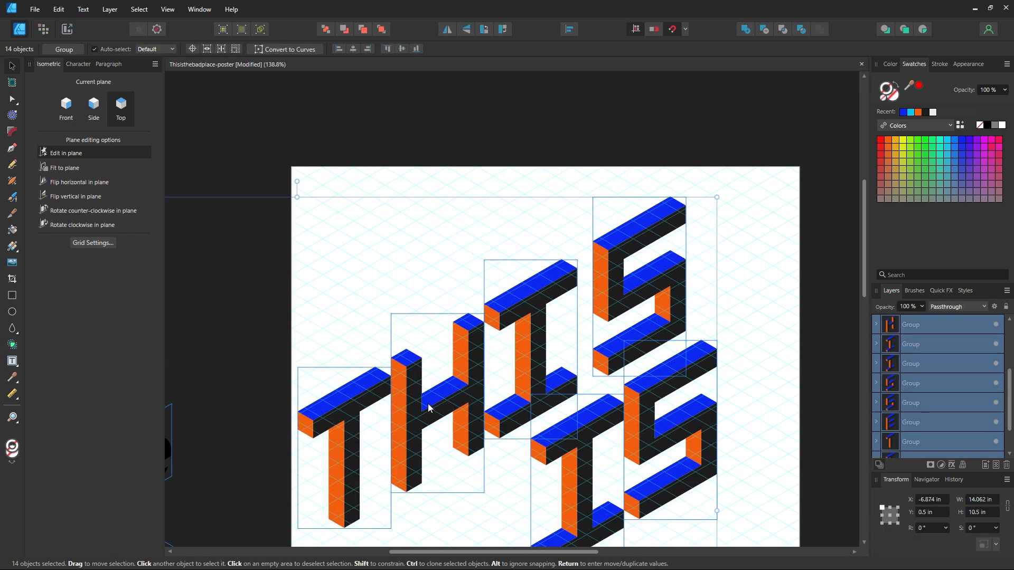
pyautogui.moveTo(416, 407); pyautogui.dragTo(425, 399)
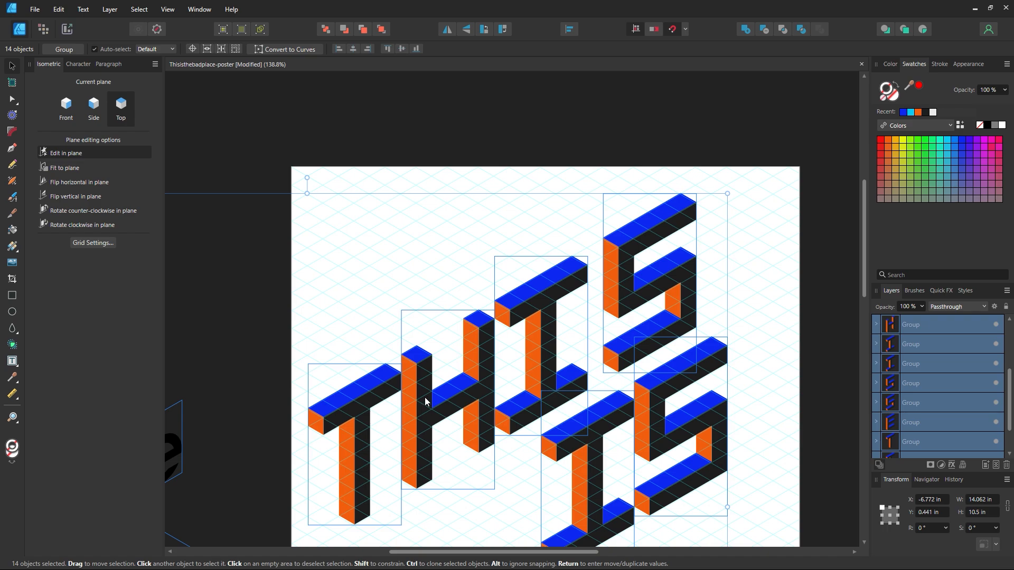
# - Nudge the T, H and I of THIS slightly so each letter sits exactly on the isometric grid
pyautogui.click(387, 269)
pyautogui.click(374, 397)
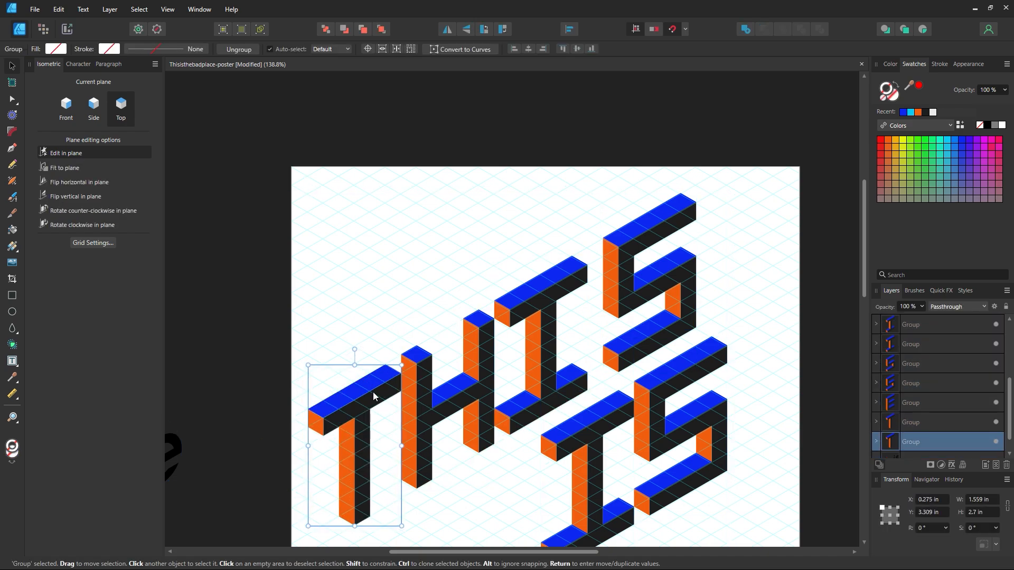
pyautogui.doubleClick(373, 392)
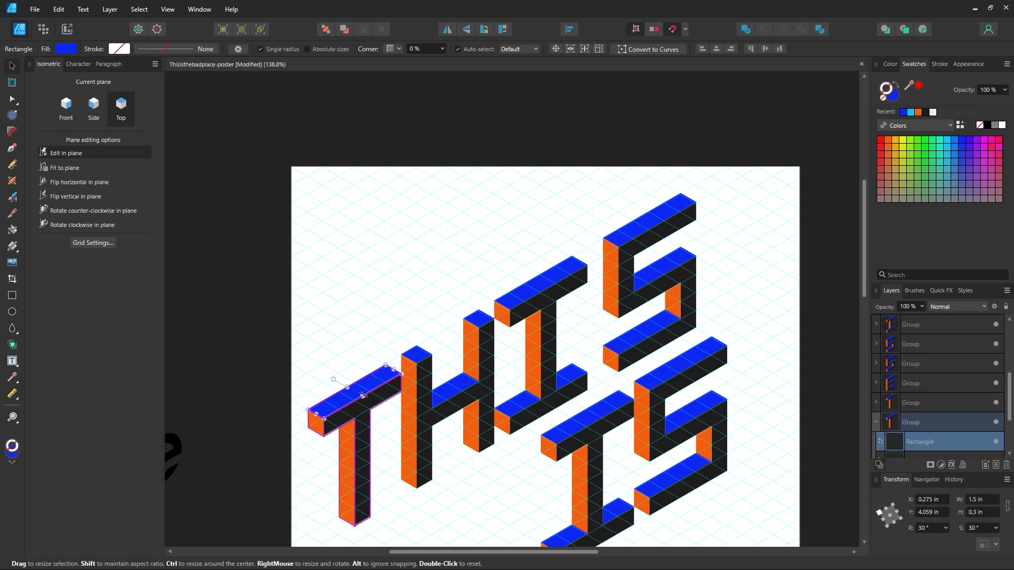
pyautogui.click(277, 188)
pyautogui.scroll(-2, 351, 317)
pyautogui.click(344, 349)
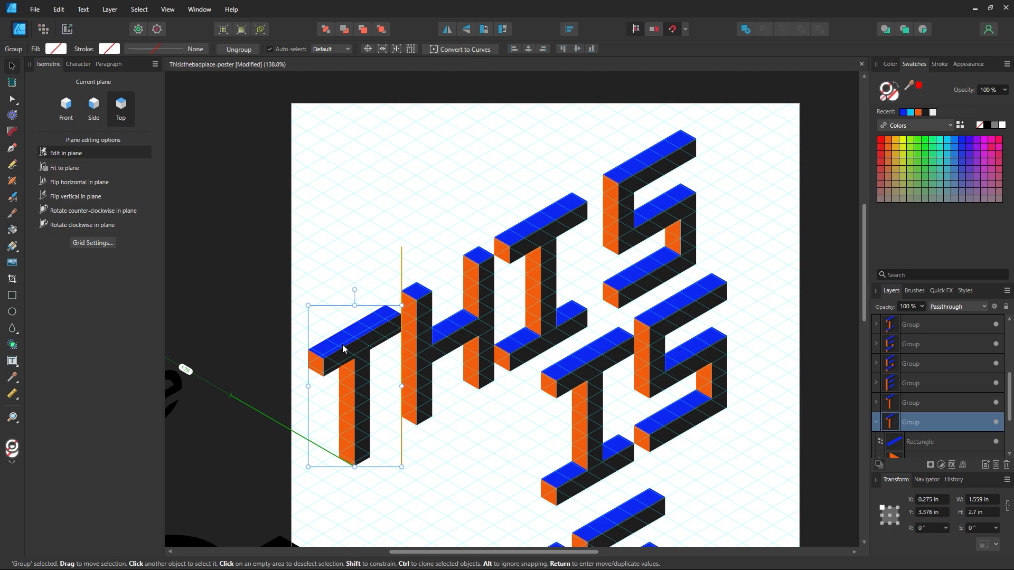
pyautogui.moveTo(343, 346); pyautogui.dragTo(341, 341)
pyautogui.moveTo(443, 346); pyautogui.dragTo(441, 347)
pyautogui.moveTo(530, 249)
pyautogui.mouseDown()
pyautogui.moveTo(547, 249)
pyautogui.moveTo(529, 250)
pyautogui.mouseUp()
# - Shift the S of THIS and both letters of IS down-left along the diagonal, with the S of IS at X 5.196 in, Y 3.15 in
pyautogui.moveTo(637, 241); pyautogui.dragTo(620, 253)
pyautogui.click(700, 208)
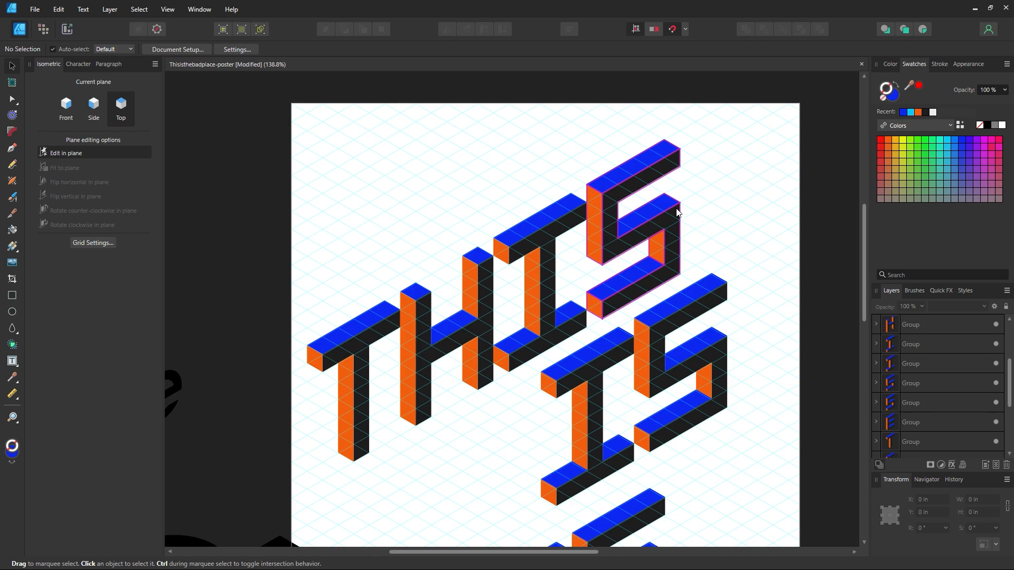
pyautogui.scroll(-1, 642, 362)
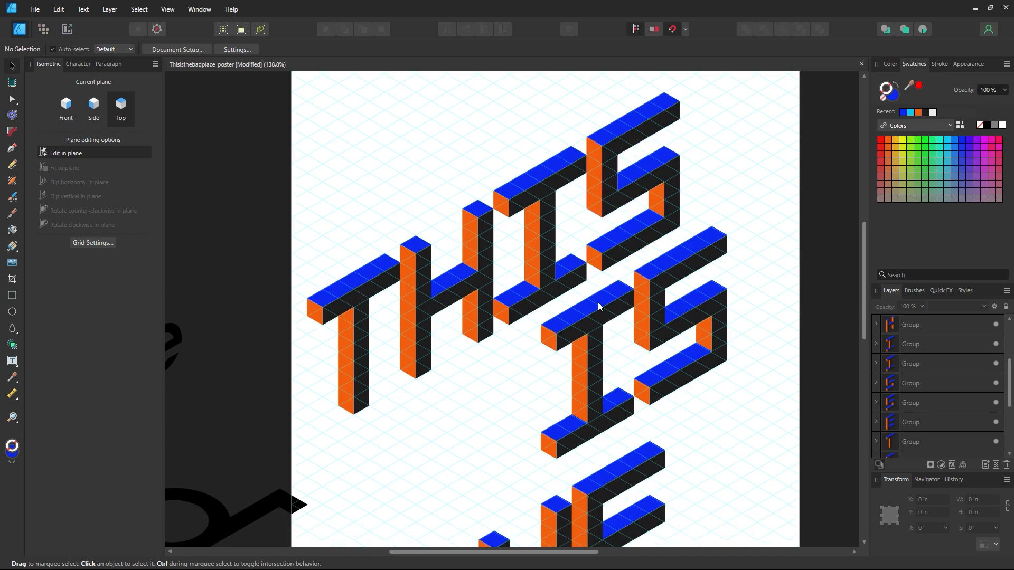
pyautogui.moveTo(600, 307); pyautogui.dragTo(569, 324)
pyautogui.moveTo(659, 300); pyautogui.dragTo(626, 318)
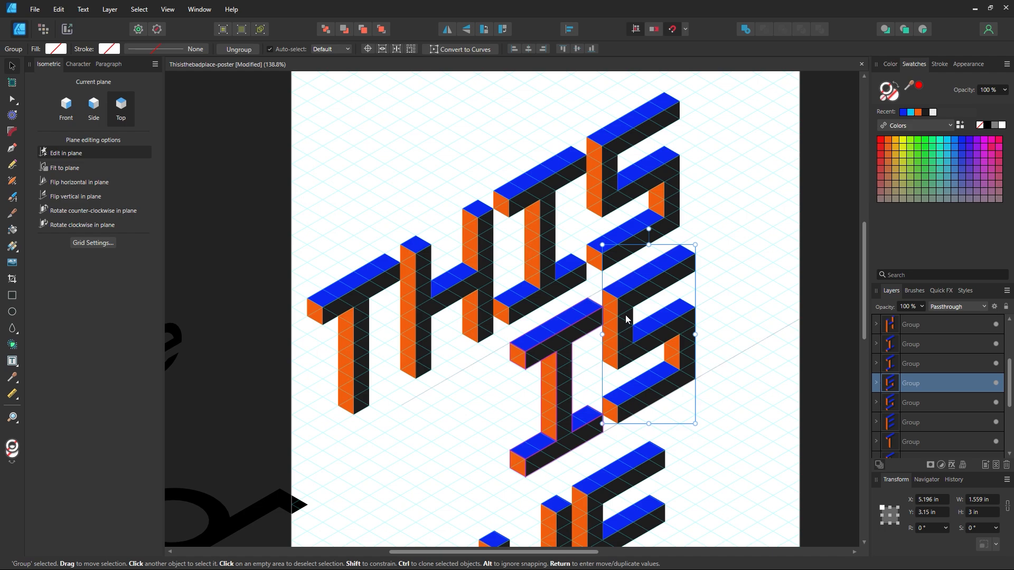
# - Realign the T and H of THE with the isometric grid so the letters of the word meet without gaps
pyautogui.scroll(-3, 575, 414)
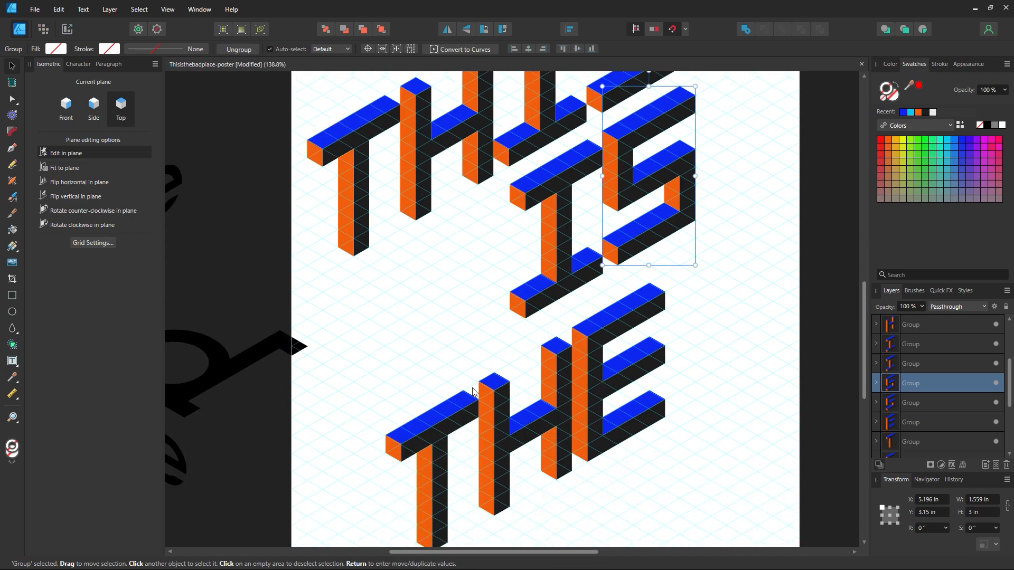
pyautogui.moveTo(459, 420)
pyautogui.mouseDown()
pyautogui.moveTo(446, 419)
pyautogui.moveTo(459, 420)
pyautogui.mouseUp()
pyautogui.press('z')
pyautogui.moveTo(497, 394); pyautogui.dragTo(703, 478)
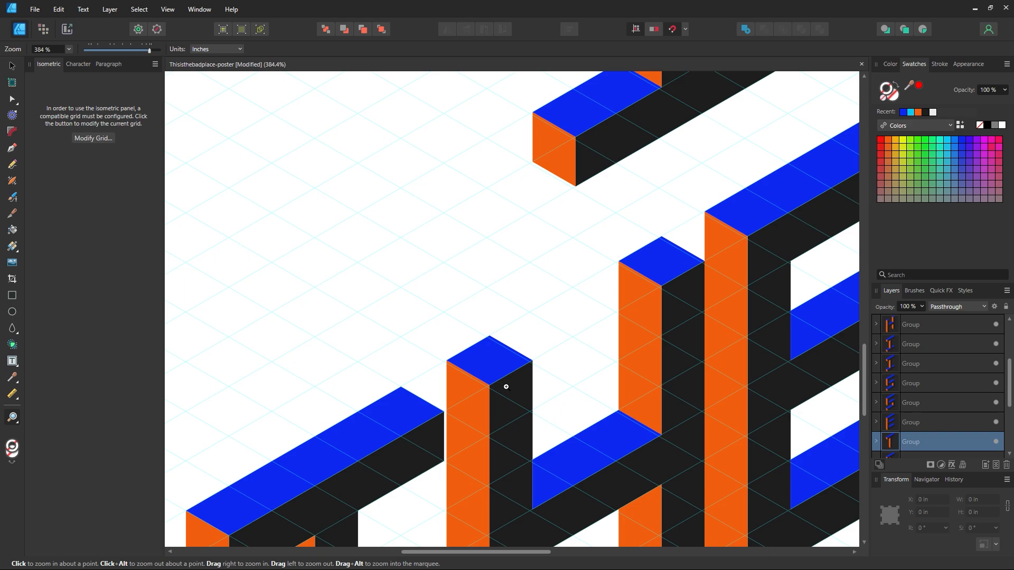
pyautogui.click(11, 68)
pyautogui.moveTo(503, 398); pyautogui.dragTo(498, 405)
pyautogui.moveTo(782, 310); pyautogui.dragTo(779, 310)
pyautogui.click(651, 275)
# - Nudge the I of IS flush against its S, at X 3.637 in, Y 4.05 in
pyautogui.moveTo(625, 190); pyautogui.dragTo(528, 449)
pyautogui.moveTo(591, 179); pyautogui.dragTo(544, 398)
pyautogui.press('z')
pyautogui.keyDown('alt'); pyautogui.click(539, 393); pyautogui.keyUp('alt')
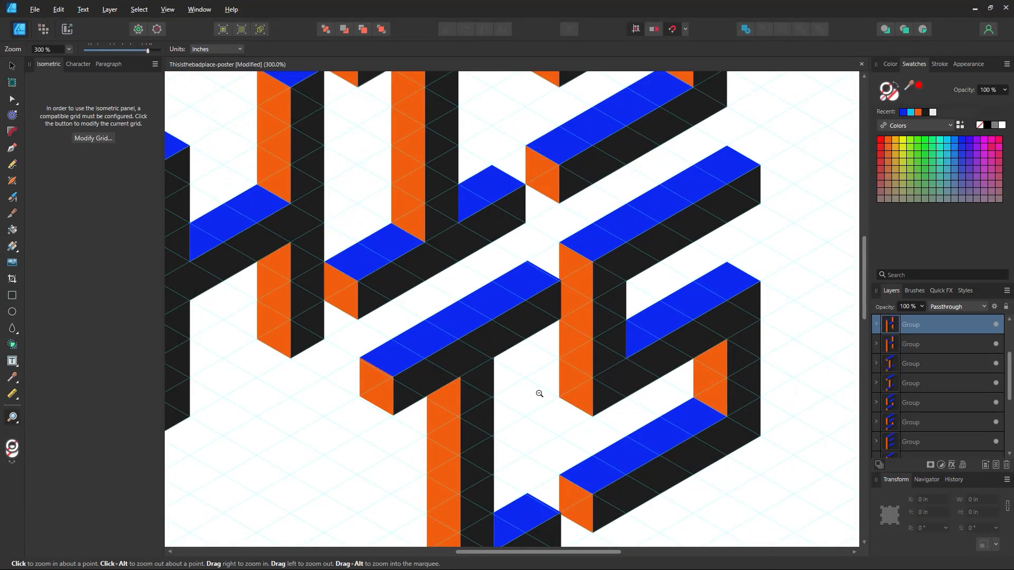
pyautogui.click(11, 66)
pyautogui.moveTo(464, 320); pyautogui.dragTo(524, 303)
pyautogui.scroll(2, 660, 331)
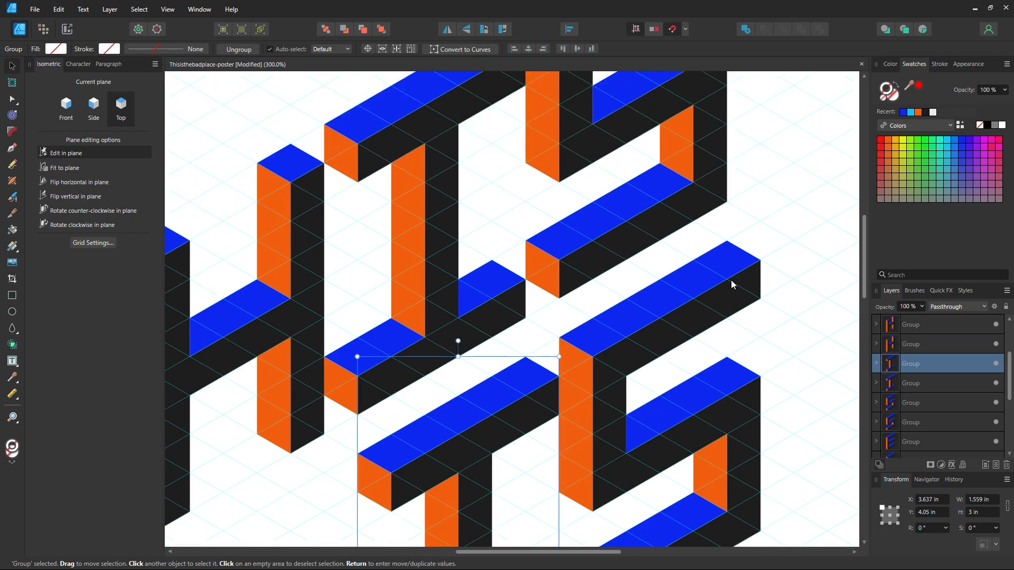
# - Examine the letter joints in THIS up close, and check the whole poster with nothing selected
pyautogui.scroll(3, 708, 304)
pyautogui.press('space')
pyautogui.moveTo(464, 278); pyautogui.dragTo(515, 417)
pyautogui.moveTo(302, 519); pyautogui.dragTo(659, 265)
pyautogui.press('z')
pyautogui.hotkey('ctrl', '0')
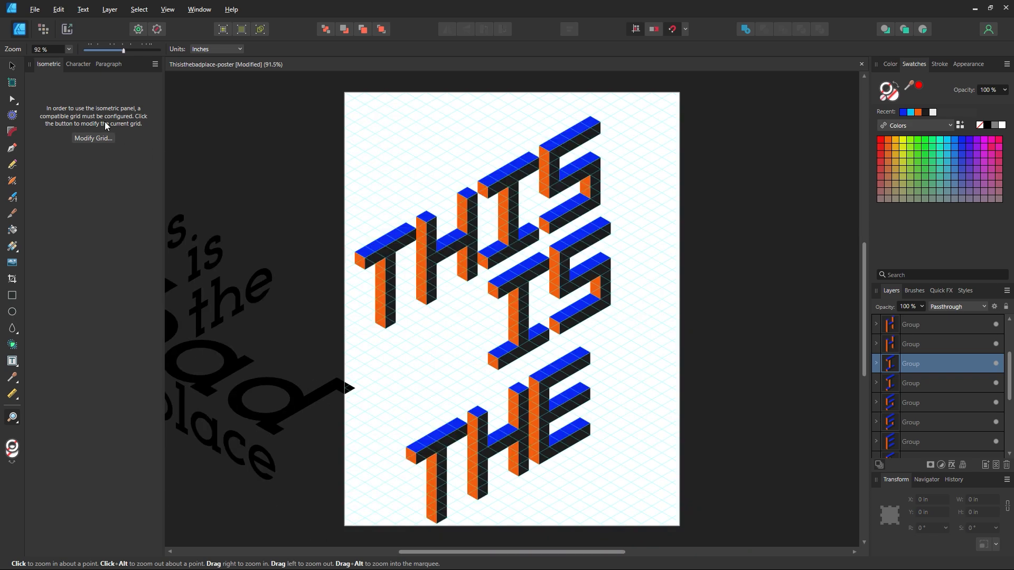
pyautogui.click(18, 68)
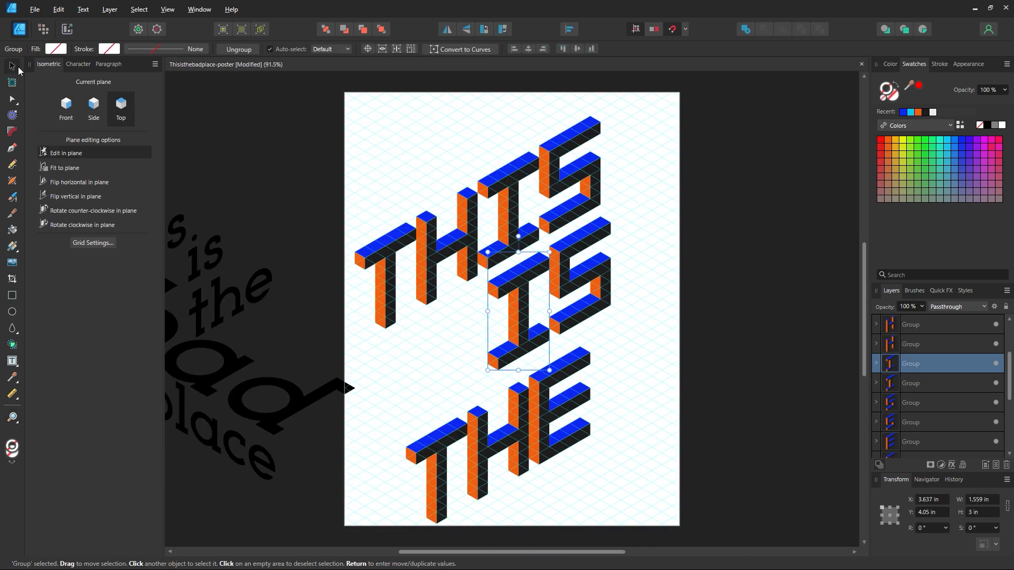
pyautogui.click(686, 303)
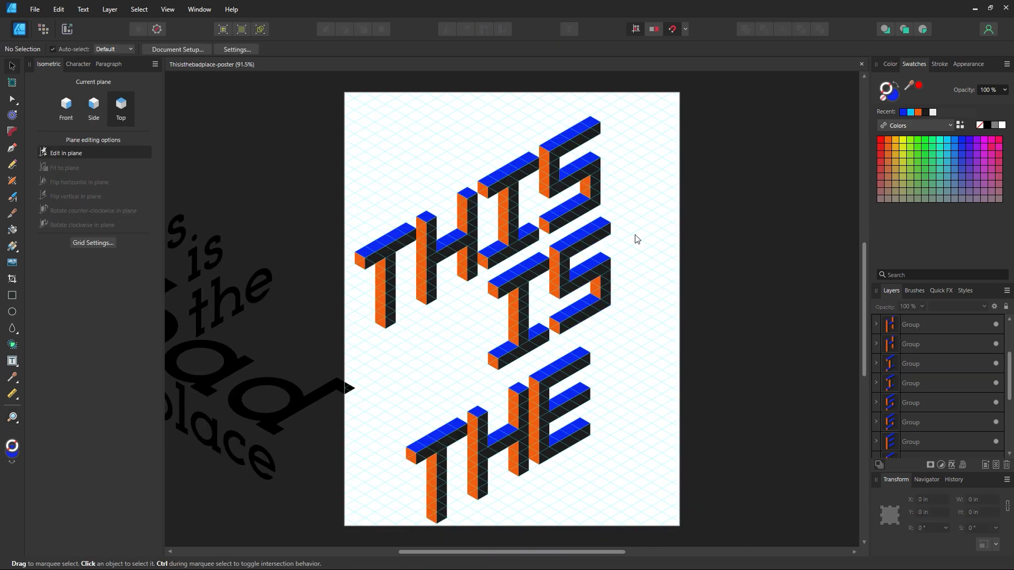
# - Group all nine letters of THIS IS THE into one object
pyautogui.press('z')
pyautogui.keyDown('alt'); pyautogui.click(473, 299); pyautogui.keyUp('alt')
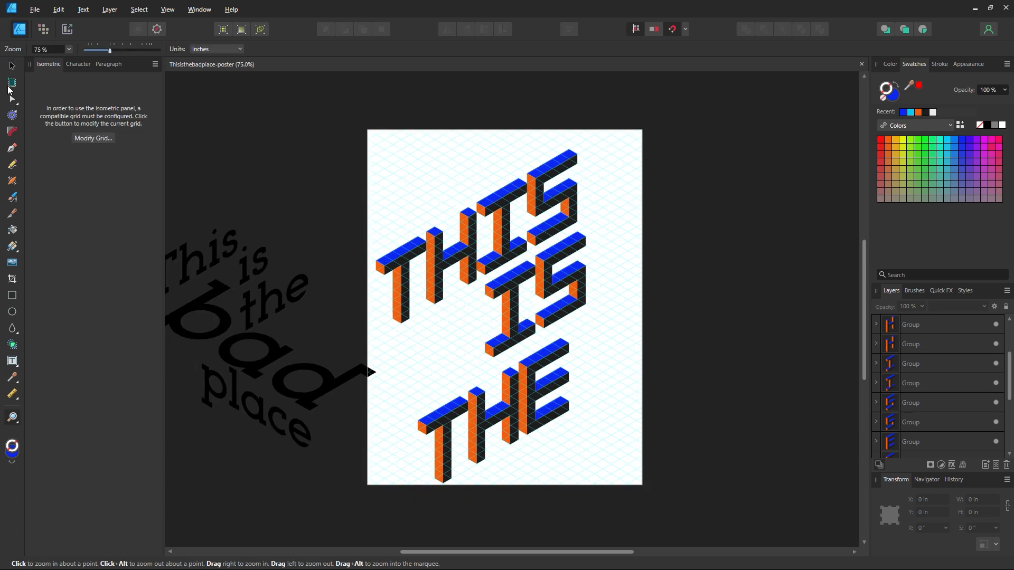
pyautogui.click(13, 67)
pyautogui.moveTo(622, 153); pyautogui.dragTo(363, 530)
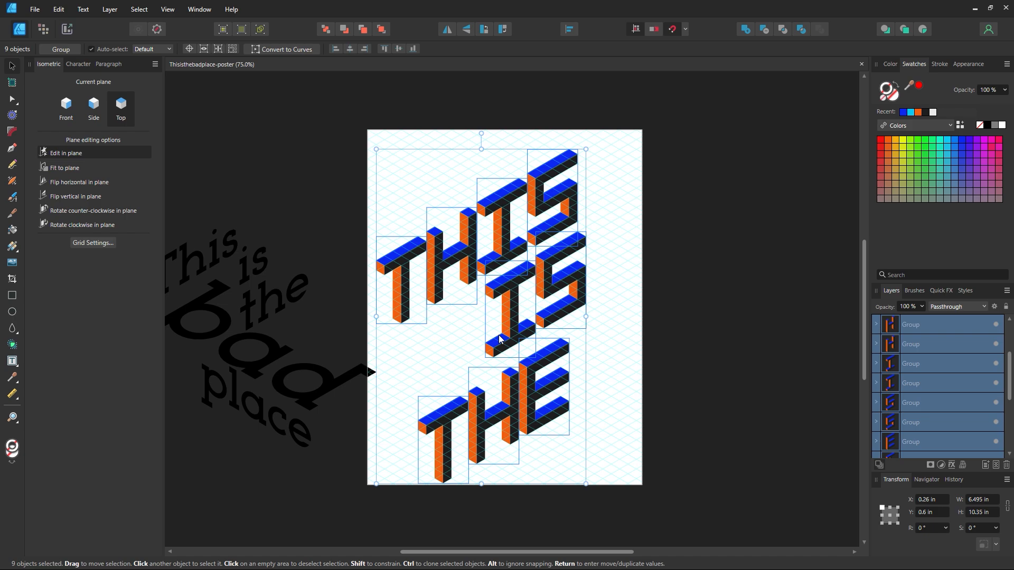
pyautogui.hotkey('ctrl', 'g')
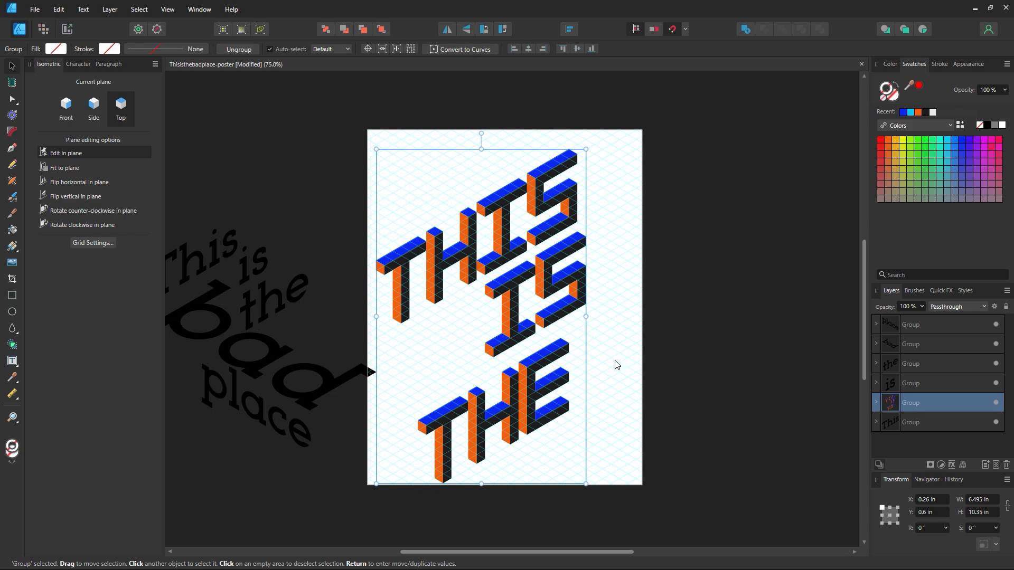
# - Select all blue top faces by matching the fill color of the top bar on the T of THIS
pyautogui.doubleClick(399, 258)
pyautogui.moveTo(400, 258)
pyautogui.mouseDown()
pyautogui.moveTo(400, 201)
pyautogui.moveTo(401, 257)
pyautogui.mouseUp()
pyautogui.doubleClick(401, 257)
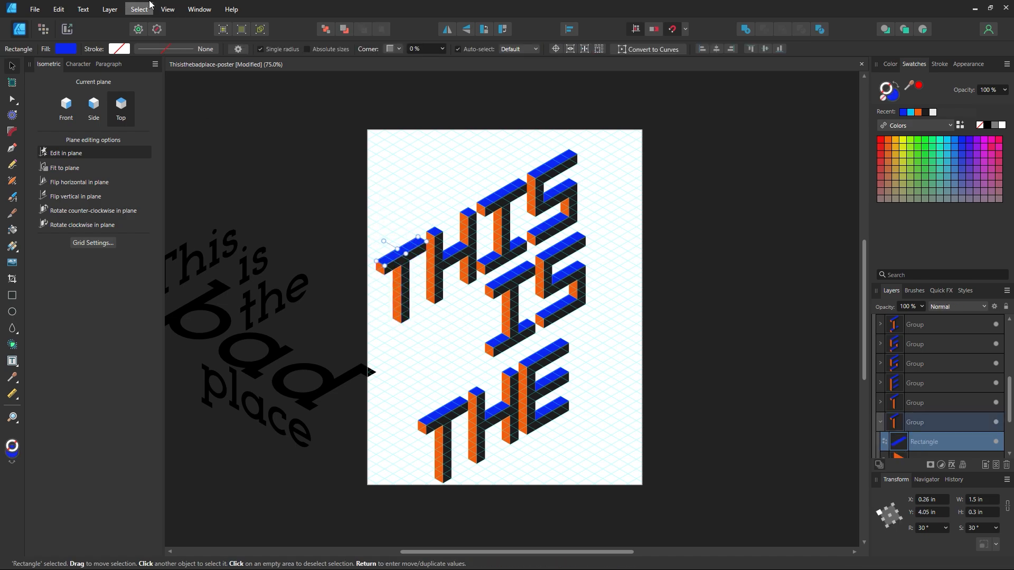
pyautogui.click(167, 9)
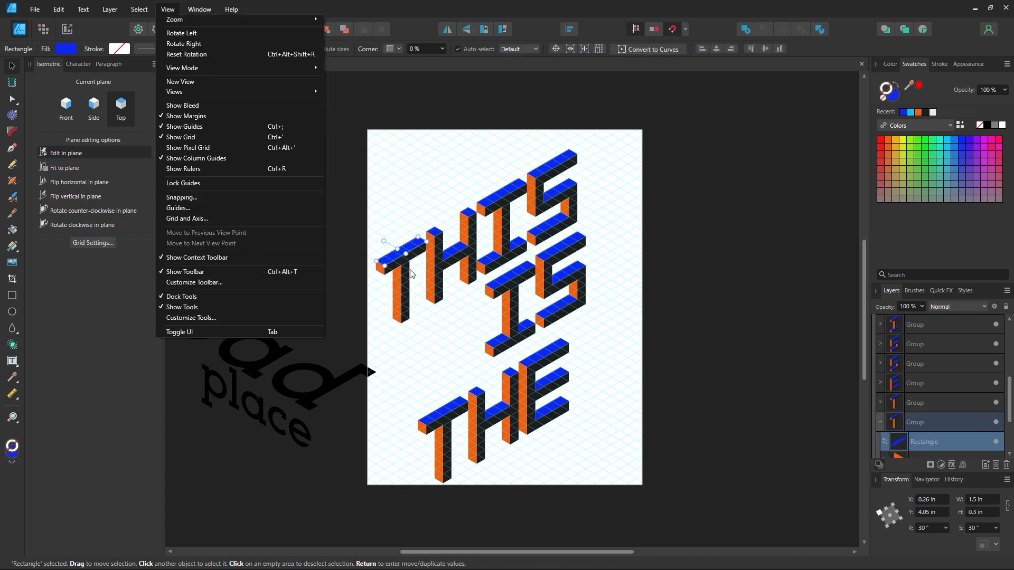
pyautogui.moveTo(139, 9)
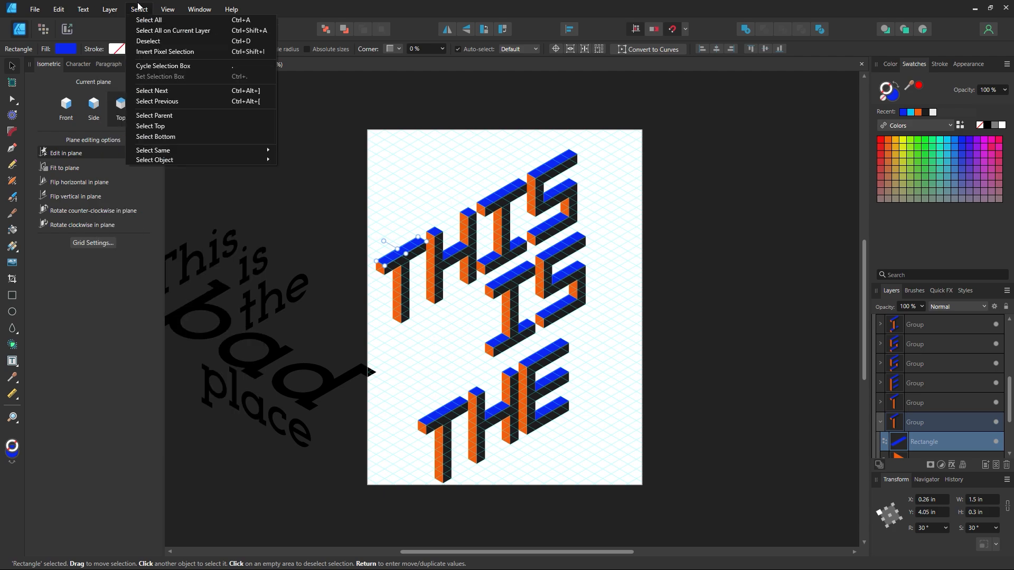
pyautogui.moveTo(185, 160)
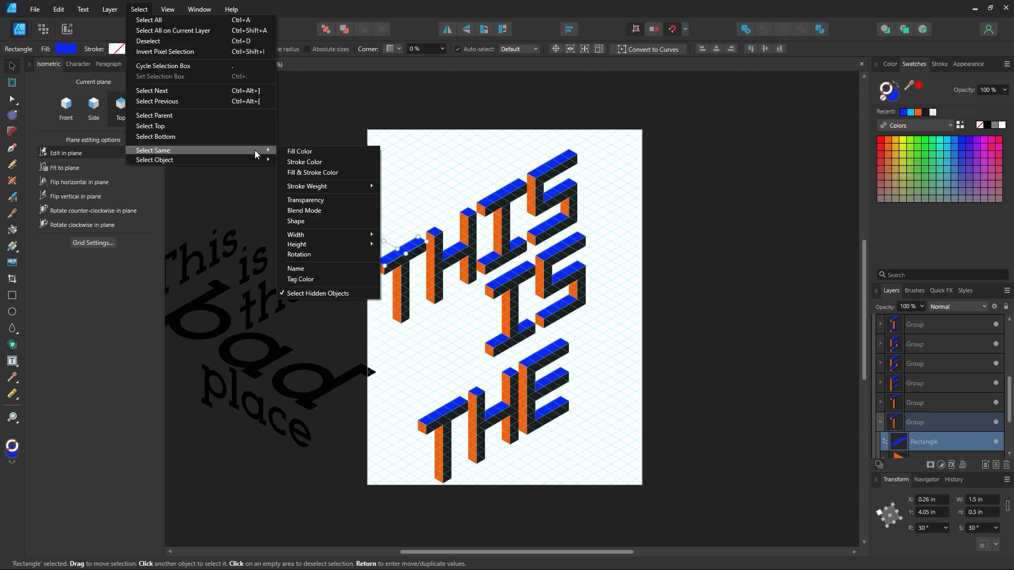
pyautogui.click(293, 150)
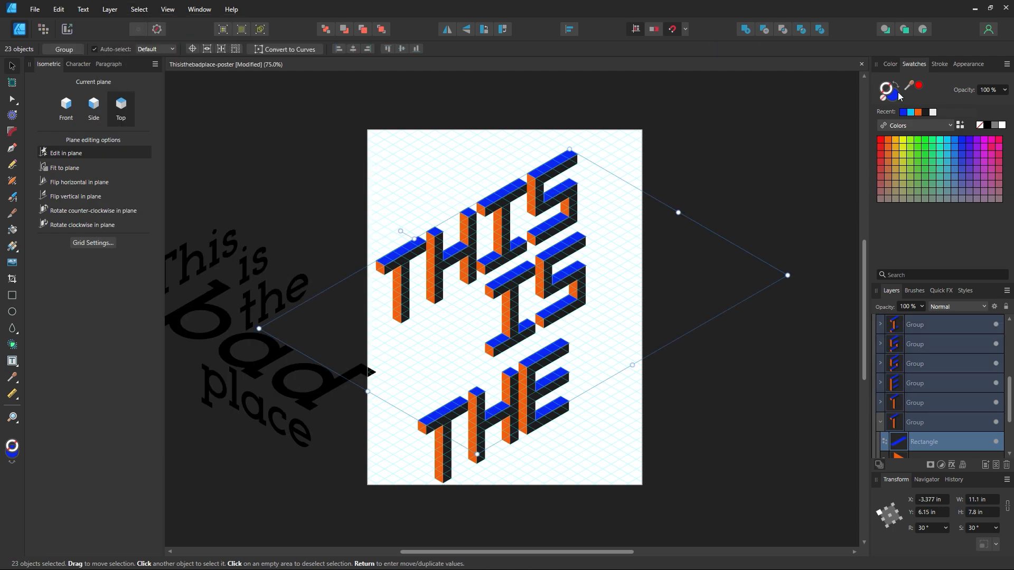
# - Recolor the selected top faces light purple, C282F0, and clear the selection
pyautogui.click(978, 152)
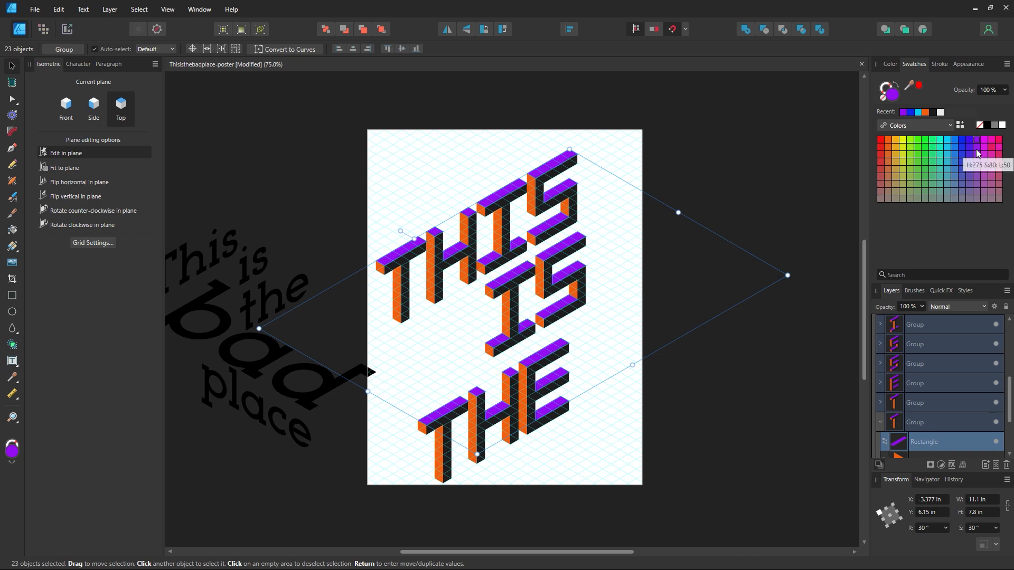
pyautogui.doubleClick(893, 97)
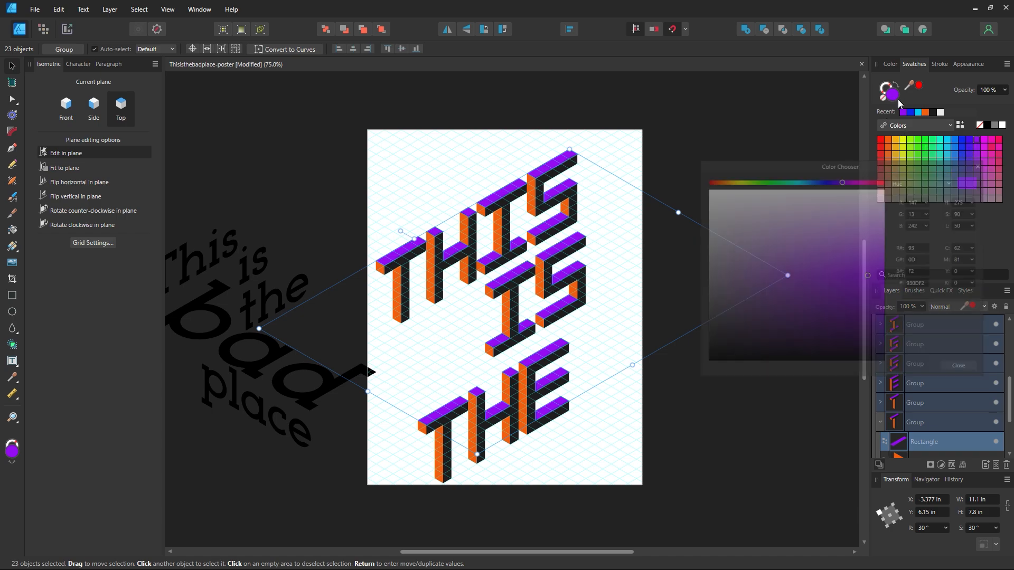
pyautogui.click(857, 248)
pyautogui.moveTo(857, 247)
pyautogui.mouseDown()
pyautogui.moveTo(865, 226)
pyautogui.moveTo(862, 238)
pyautogui.moveTo(848, 234)
pyautogui.mouseUp()
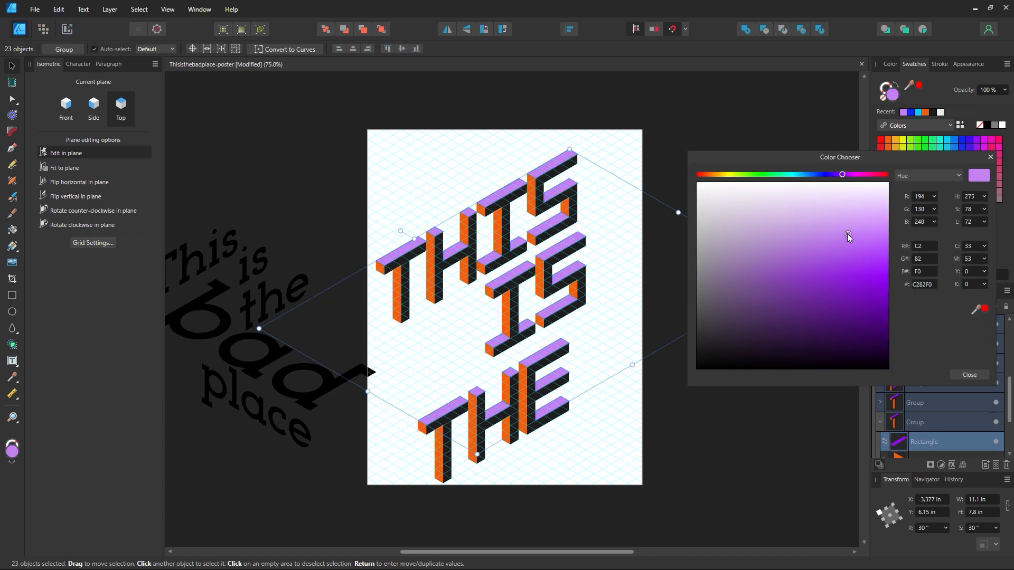
pyautogui.click(968, 375)
pyautogui.hotkey('ctrl', 'd')
# - Move the grouped THIS IS THE lettering off the page to the empty area above it, at X 0.909 in, Y -11.325 in
pyautogui.press('z')
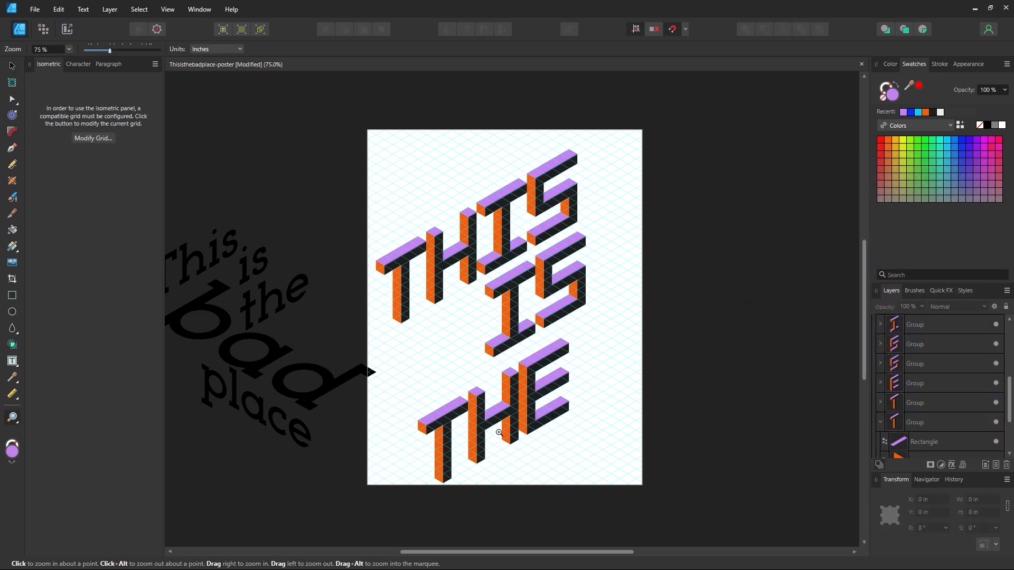
pyautogui.click(534, 313)
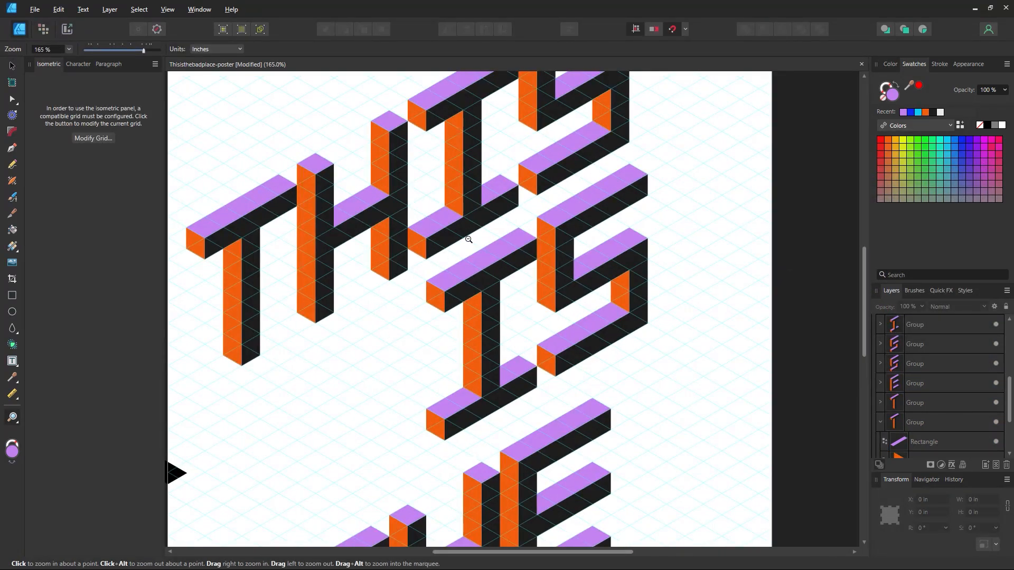
pyautogui.keyDown('alt'); pyautogui.click(468, 240); pyautogui.keyUp('alt')
pyautogui.keyDown('alt'); pyautogui.click(468, 239); pyautogui.keyUp('alt')
pyautogui.press('space')
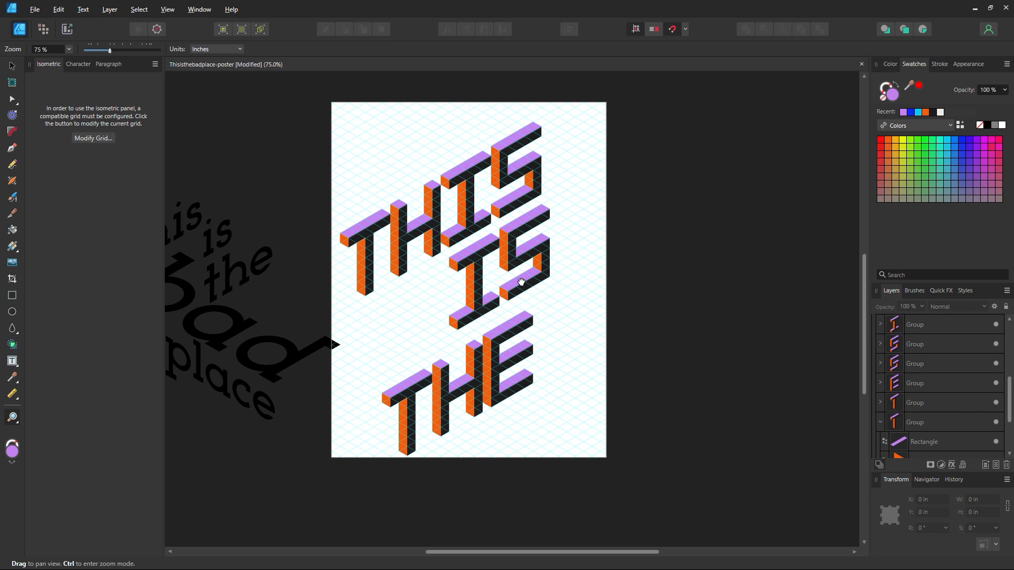
pyautogui.moveTo(563, 369); pyautogui.dragTo(593, 411)
pyautogui.click(14, 67)
pyautogui.click(544, 334)
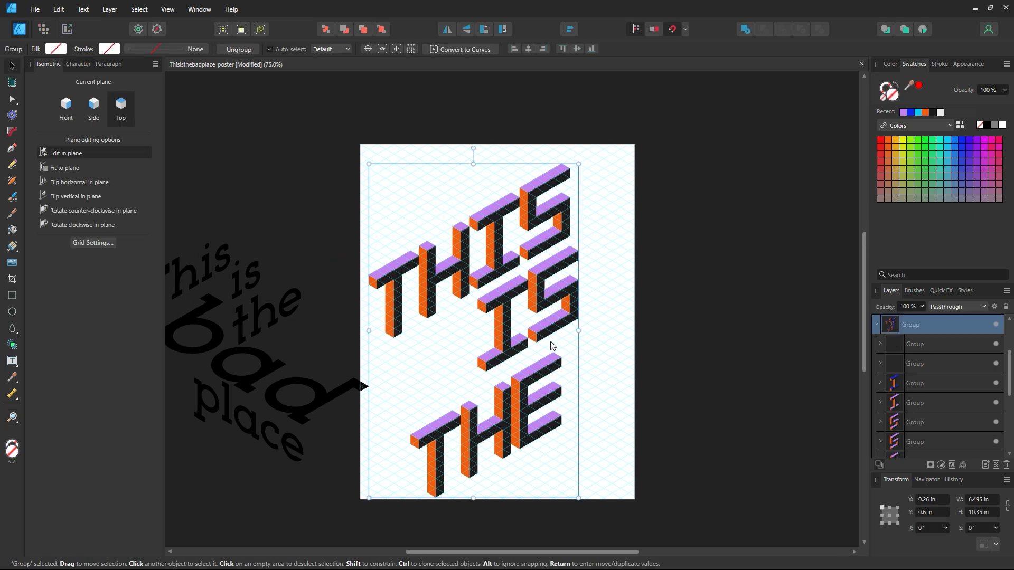
pyautogui.moveTo(539, 339); pyautogui.dragTo(569, 259)
pyautogui.scroll(8, 574, 319)
pyautogui.moveTo(547, 459); pyautogui.dragTo(368, 198)
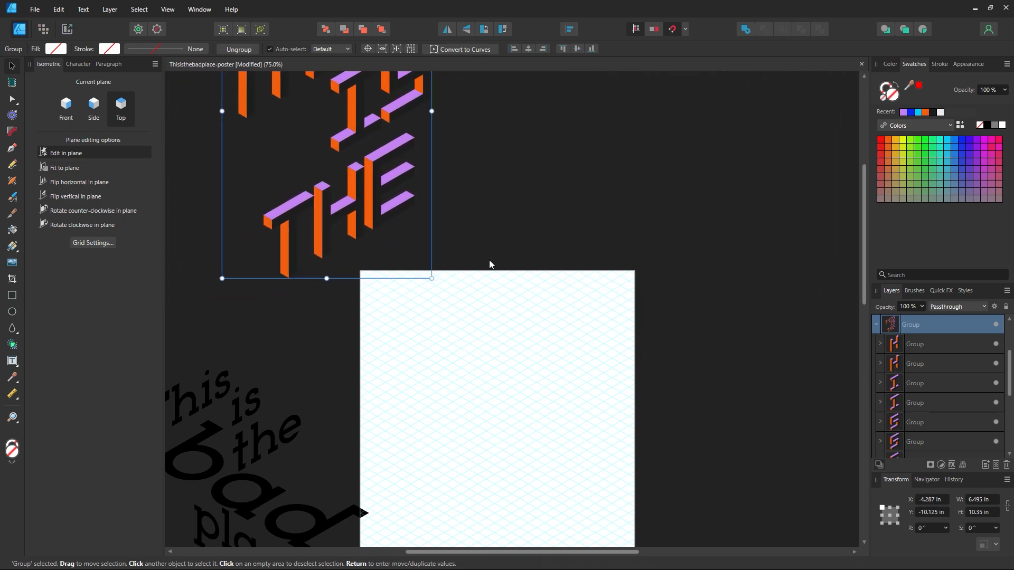
pyautogui.scroll(3, 489, 259)
pyautogui.moveTo(385, 281); pyautogui.dragTo(553, 243)
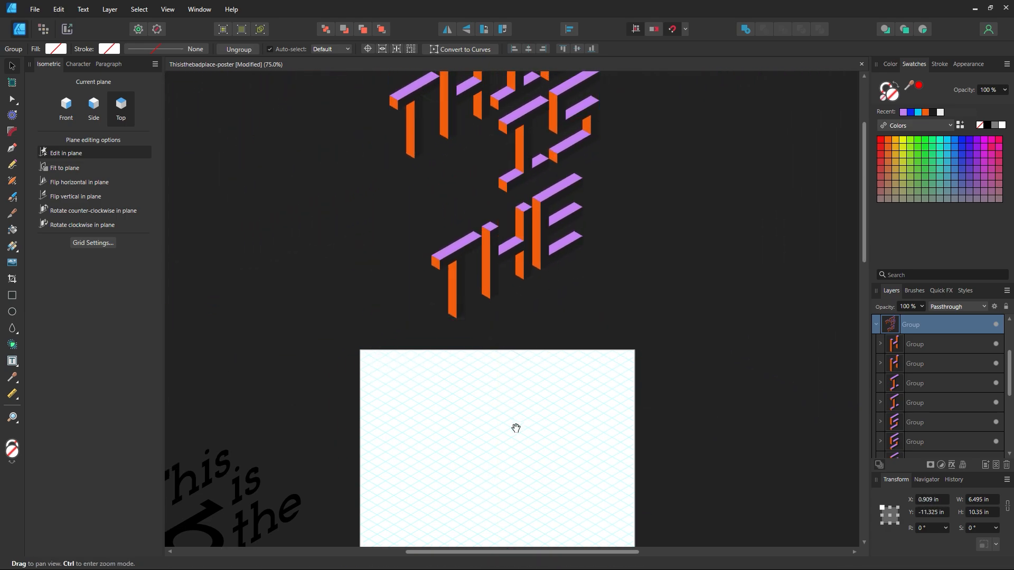
pyautogui.moveTo(449, 474); pyautogui.dragTo(618, 257)
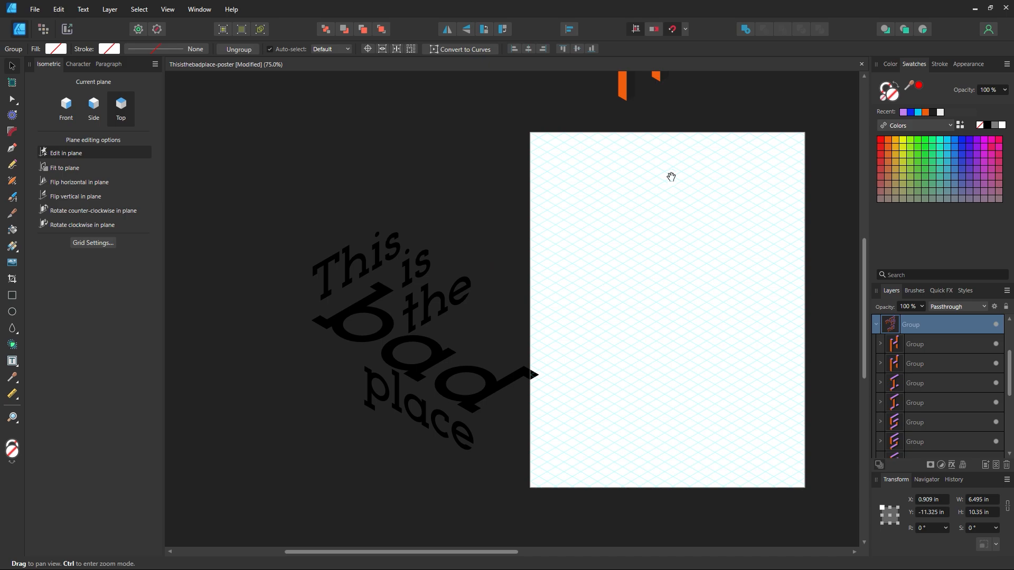
pyautogui.moveTo(662, 207); pyautogui.dragTo(496, 511)
pyautogui.moveTo(539, 441); pyautogui.dragTo(514, 449)
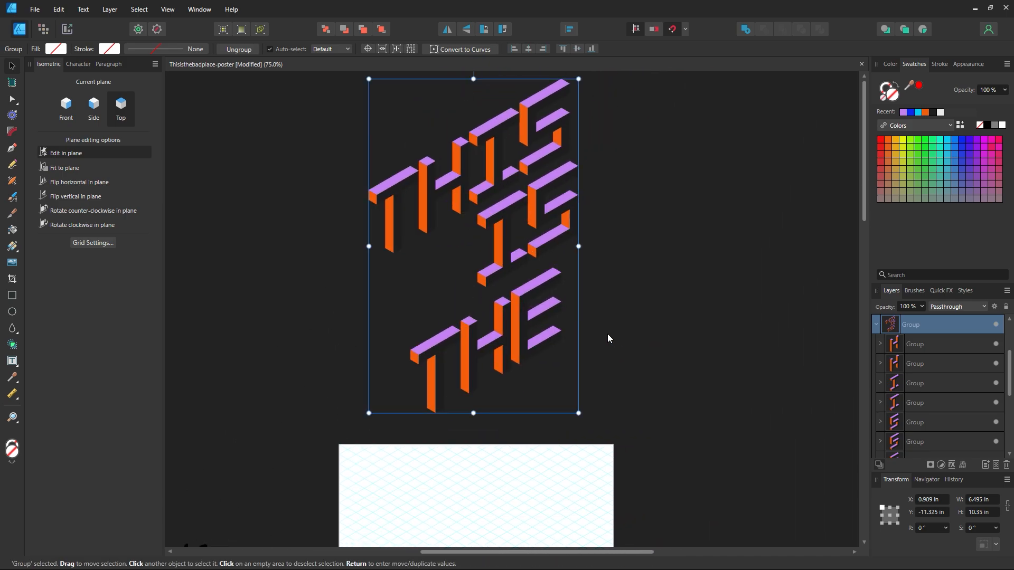
pyautogui.click(642, 419)
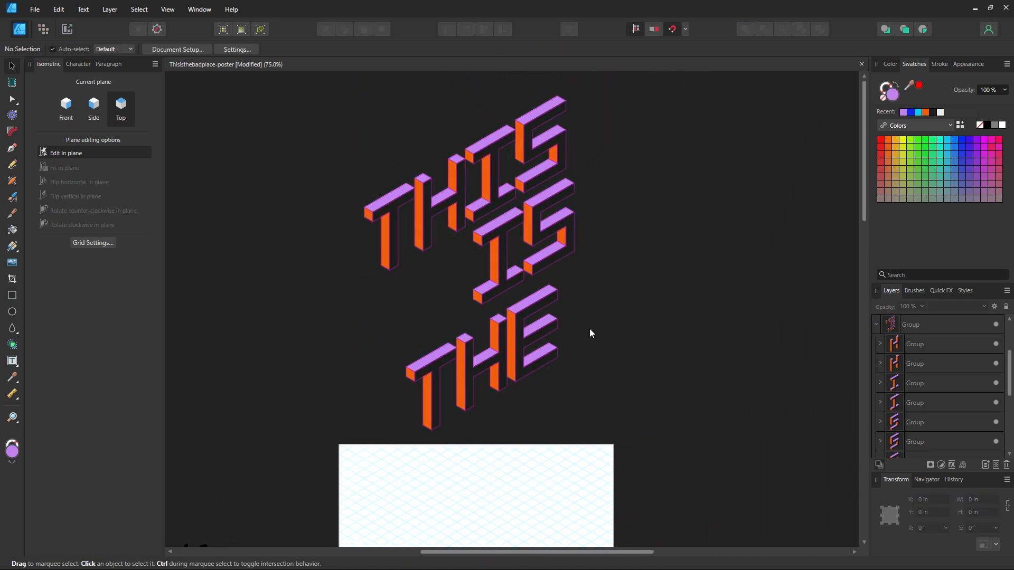
pyautogui.moveTo(546, 328); pyautogui.dragTo(647, 222)
pyautogui.moveTo(529, 405); pyautogui.dragTo(513, 362)
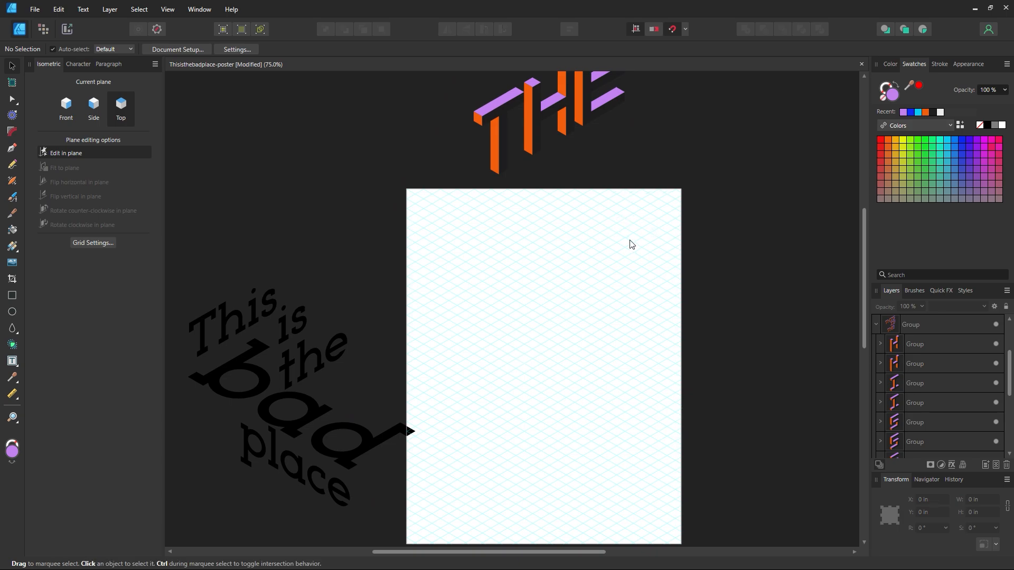
pyautogui.moveTo(588, 255); pyautogui.dragTo(566, 410)
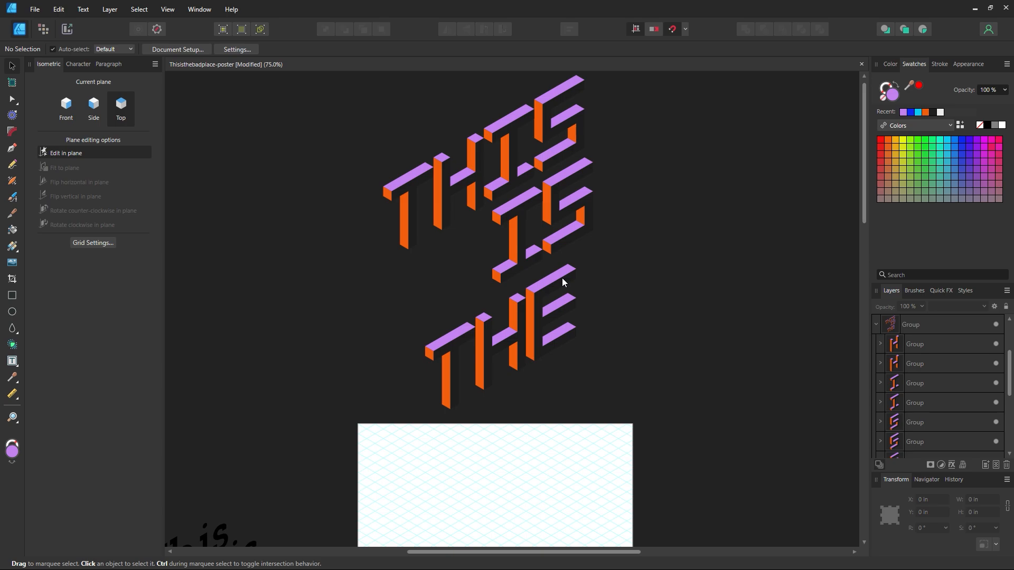
pyautogui.scroll(1, 566, 280)
pyautogui.moveTo(589, 339); pyautogui.dragTo(550, 391)
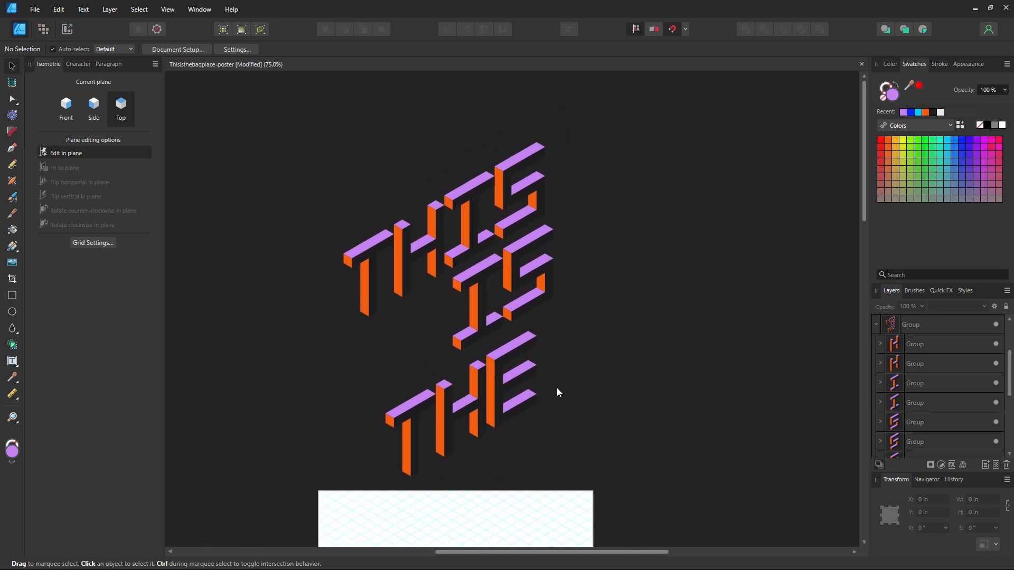
pyautogui.scroll(-1, 567, 395)
pyautogui.click(501, 348)
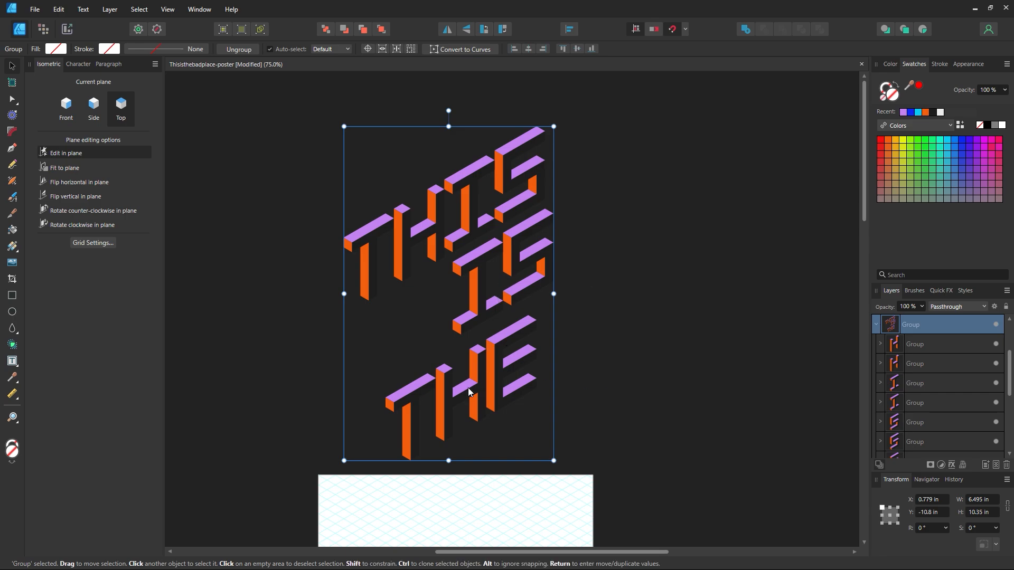
pyautogui.scroll(-10, 509, 391)
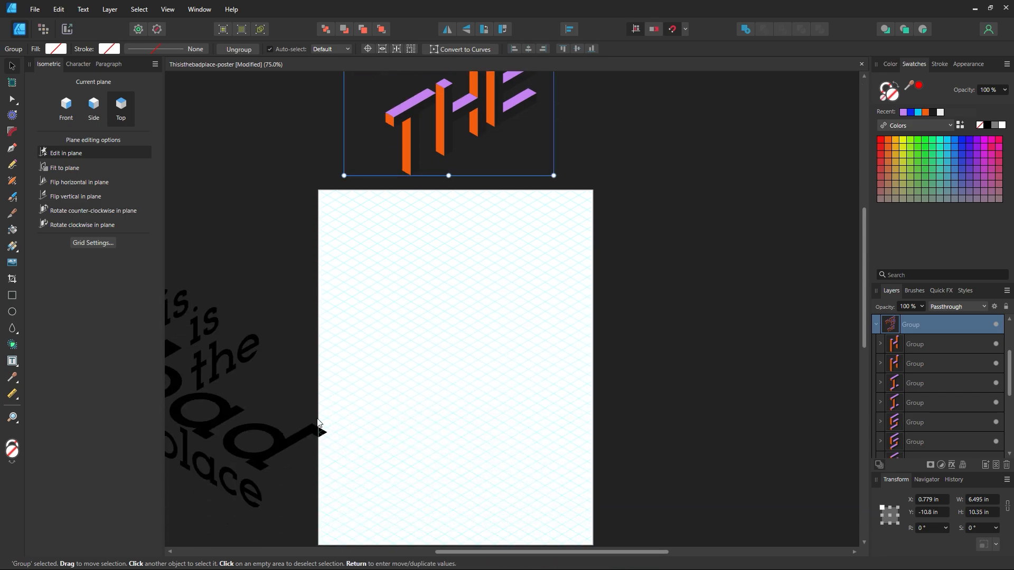
# - Draw a light purple top-plane rectangle, 0.3 by 1.5 in, on the upper half of the page as the letter B's first crossbar
pyautogui.click(472, 363)
pyautogui.moveTo(426, 364); pyautogui.dragTo(536, 362)
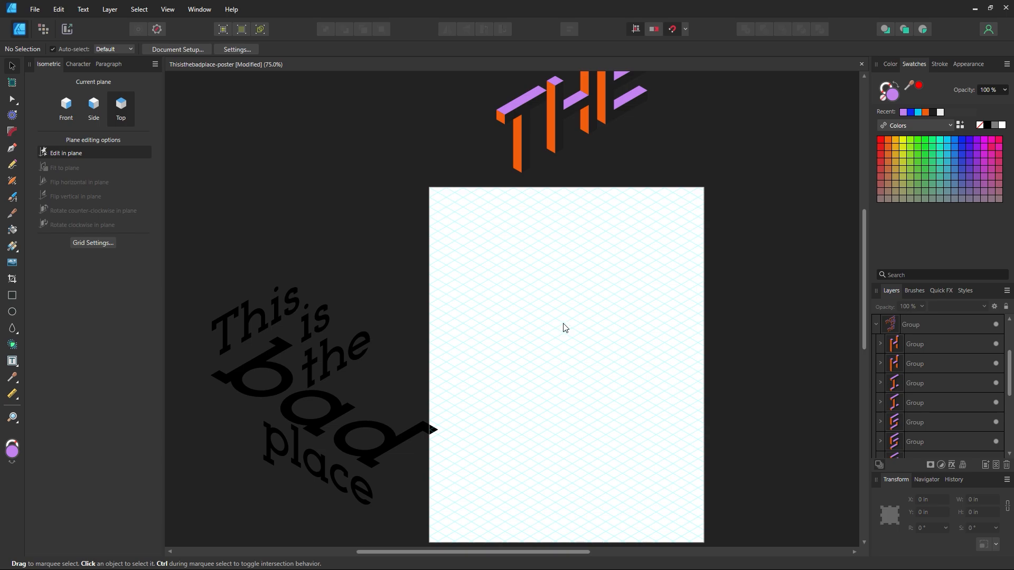
pyautogui.press('z')
pyautogui.click(539, 296)
pyautogui.click(12, 295)
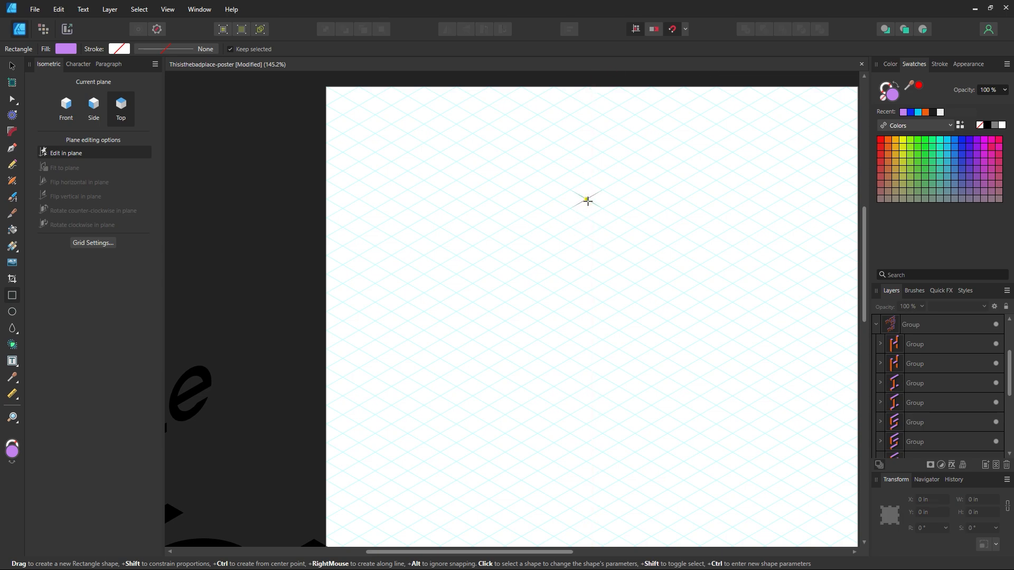
pyautogui.moveTo(587, 201); pyautogui.dragTo(652, 255)
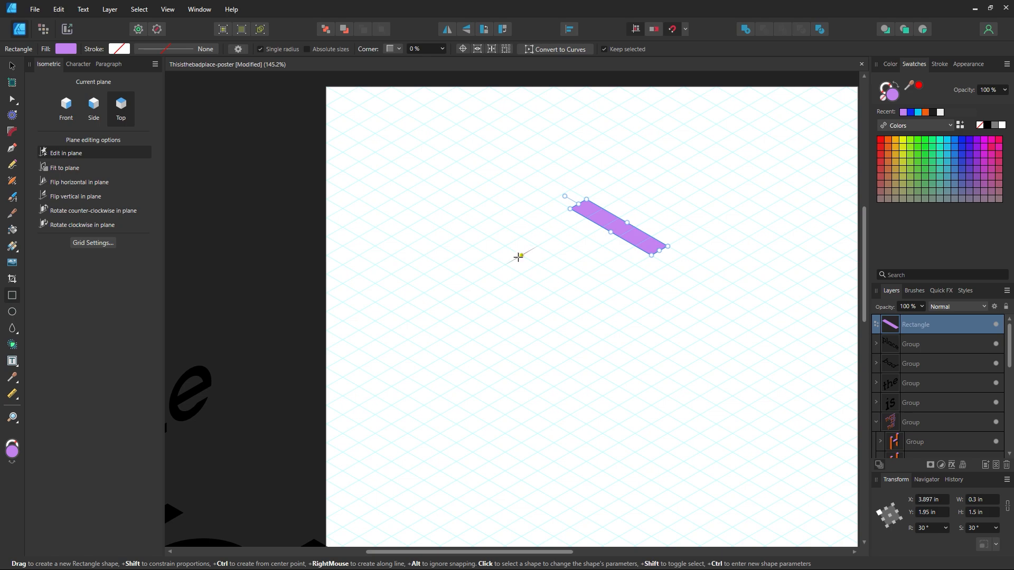
# - Draw a 0.3 in wide bar meeting the crossbar's upper corner at a right angle in the top plane, and shorten it to 2.1 in
pyautogui.moveTo(470, 285); pyautogui.dragTo(587, 203)
pyautogui.click(12, 66)
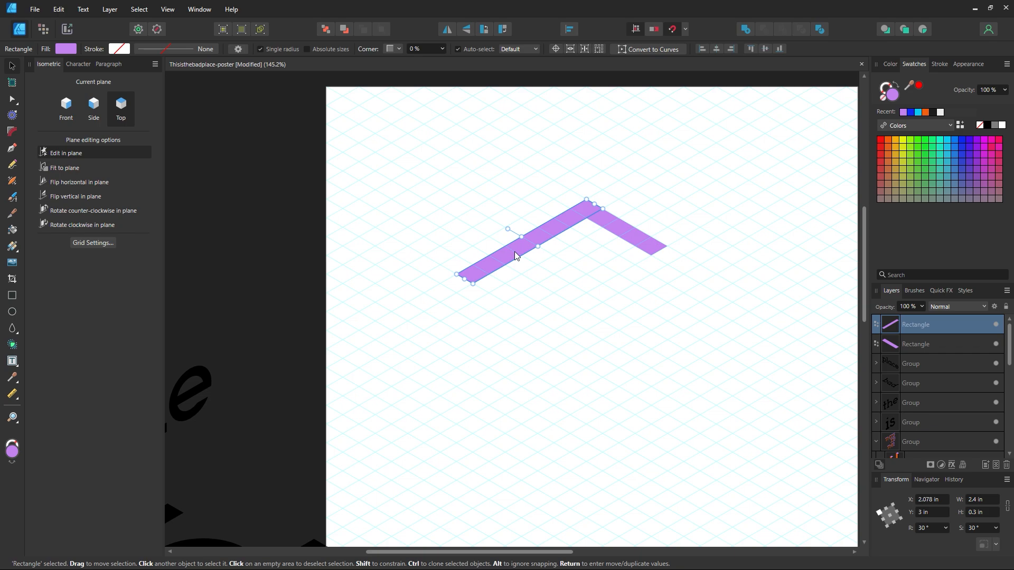
pyautogui.moveTo(489, 270); pyautogui.dragTo(506, 261)
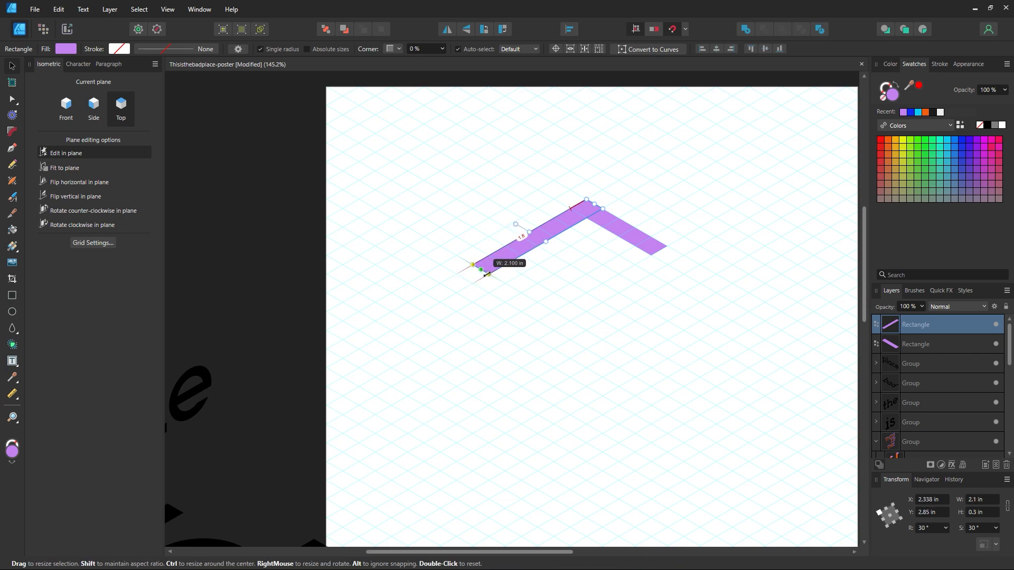
pyautogui.click(571, 292)
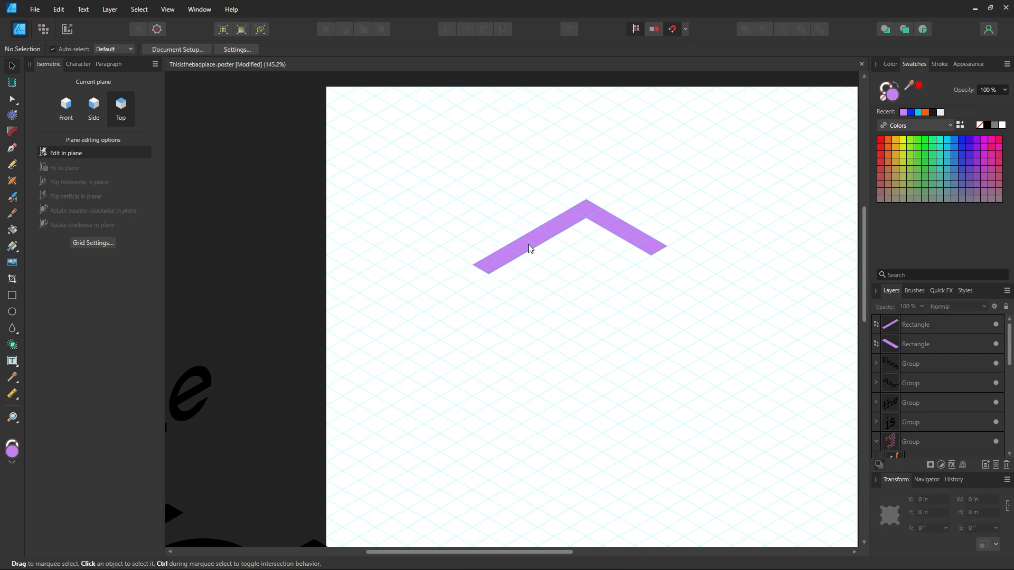
# - Duplicate the long bar to the opposite side and the short crossbar to the middle and lower end, forming a closed block B
pyautogui.moveTo(537, 252); pyautogui.dragTo(585, 287)
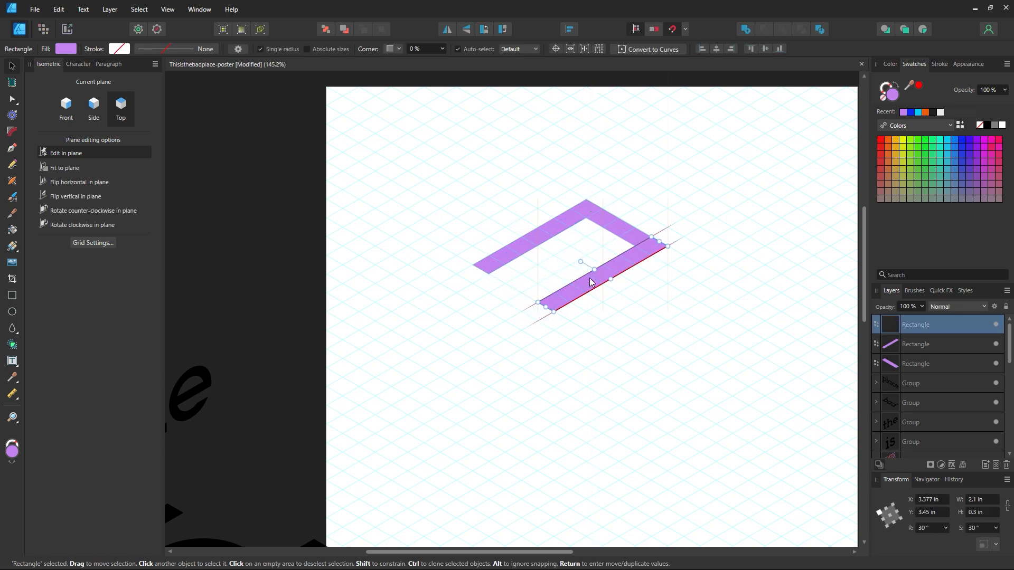
pyautogui.moveTo(617, 227)
pyautogui.mouseDown()
pyautogui.moveTo(505, 326)
pyautogui.moveTo(550, 266)
pyautogui.moveTo(577, 264)
pyautogui.mouseUp()
pyautogui.click(702, 360)
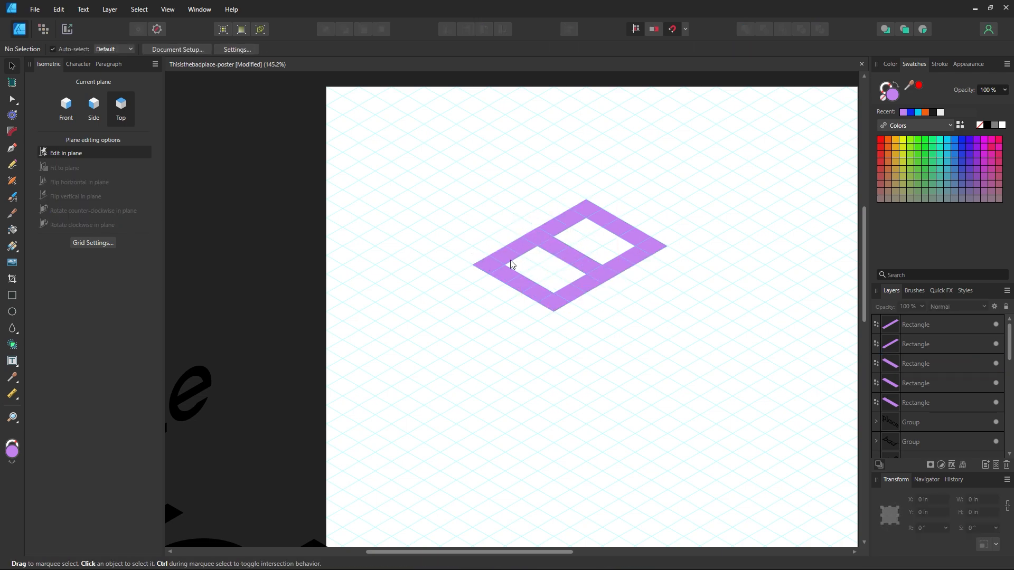
# - Set the isometric grid's first-axis divisions to 2 in the grid and snapping axis settings
pyautogui.press('z')
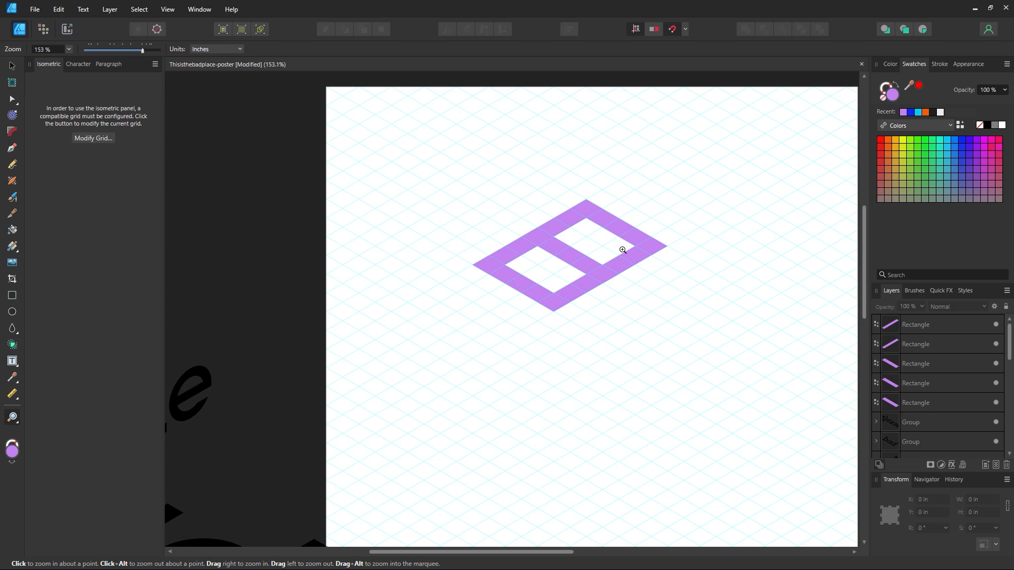
pyautogui.moveTo(625, 252); pyautogui.dragTo(698, 346)
pyautogui.moveTo(569, 253); pyautogui.dragTo(557, 273)
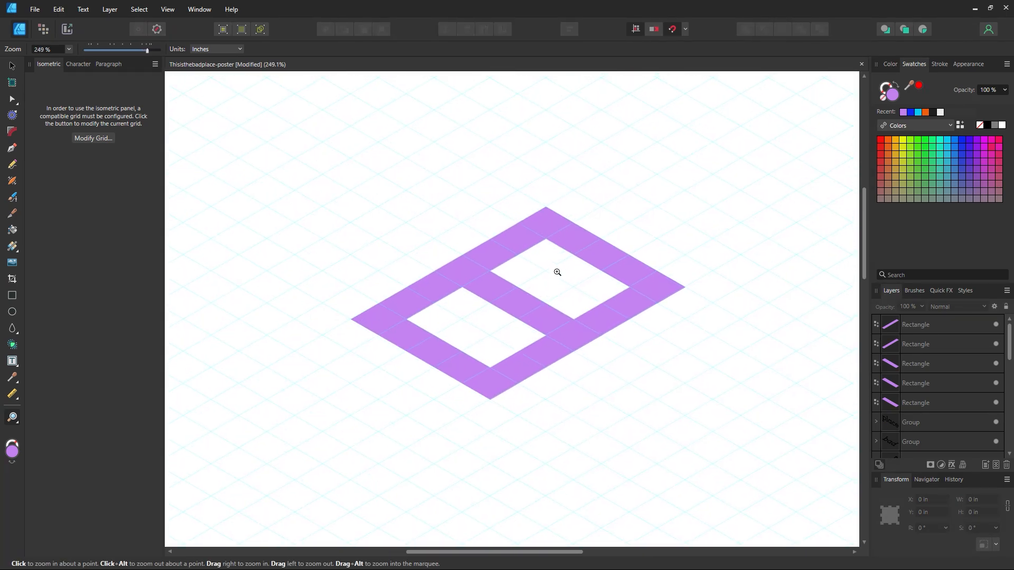
pyautogui.click(16, 68)
pyautogui.click(417, 308)
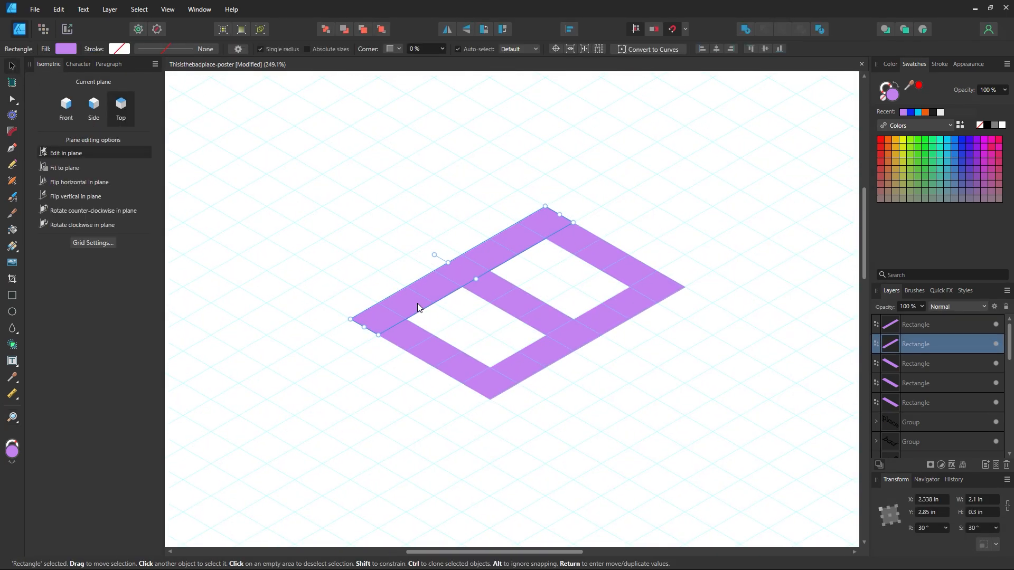
pyautogui.click(304, 376)
pyautogui.click(104, 244)
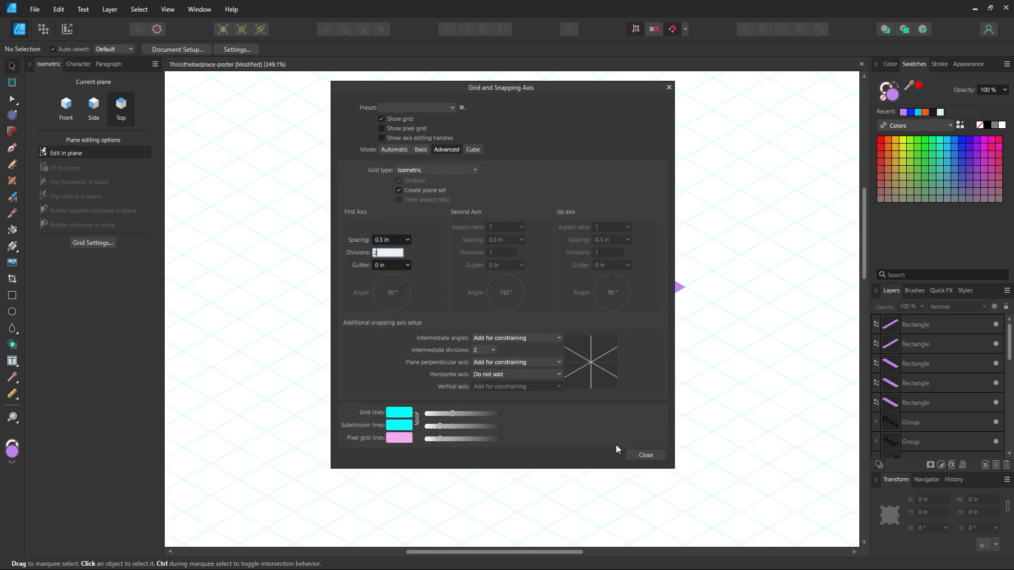
# - Apply 2 divisions to the isometric grid's first axis and recheck the grid settings
pyautogui.click(645, 455)
pyautogui.click(366, 317)
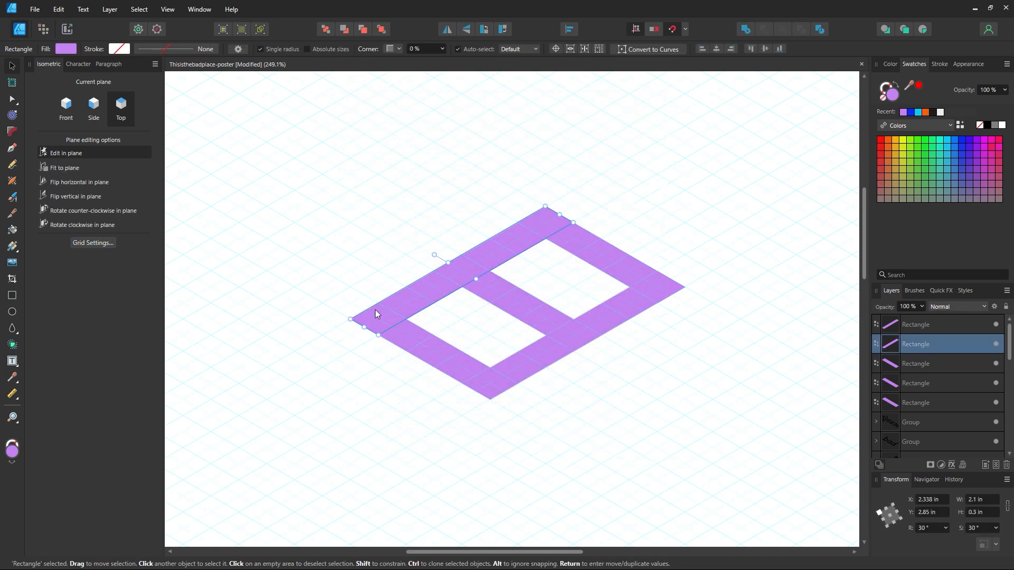
pyautogui.click(96, 243)
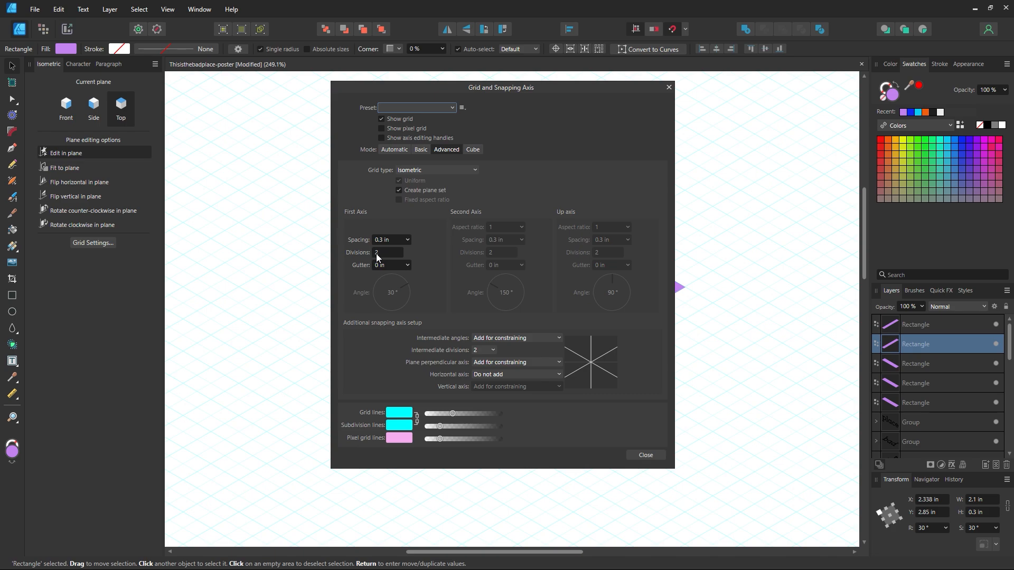
pyautogui.click(643, 455)
# - Lengthen the B's two outer crossbars to 1.65 in so that their ends project past the spine
pyautogui.press('z')
pyautogui.moveTo(490, 276); pyautogui.dragTo(550, 275)
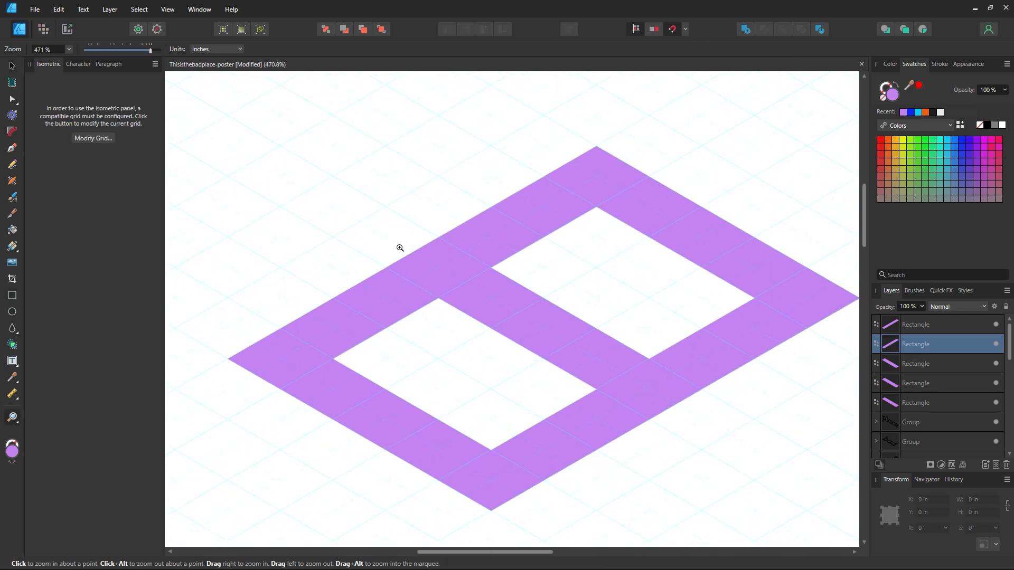
pyautogui.click(11, 65)
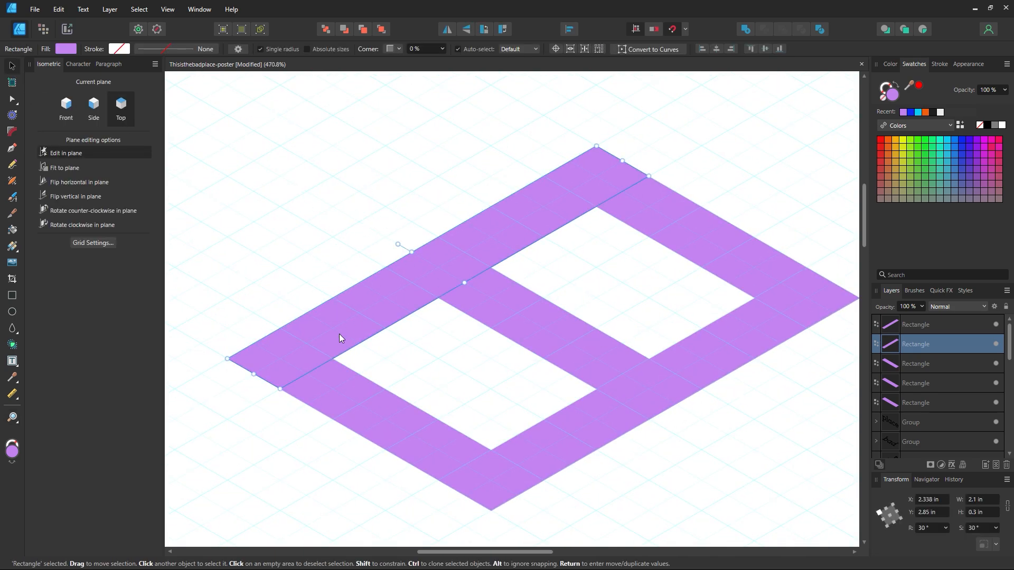
pyautogui.click(302, 378)
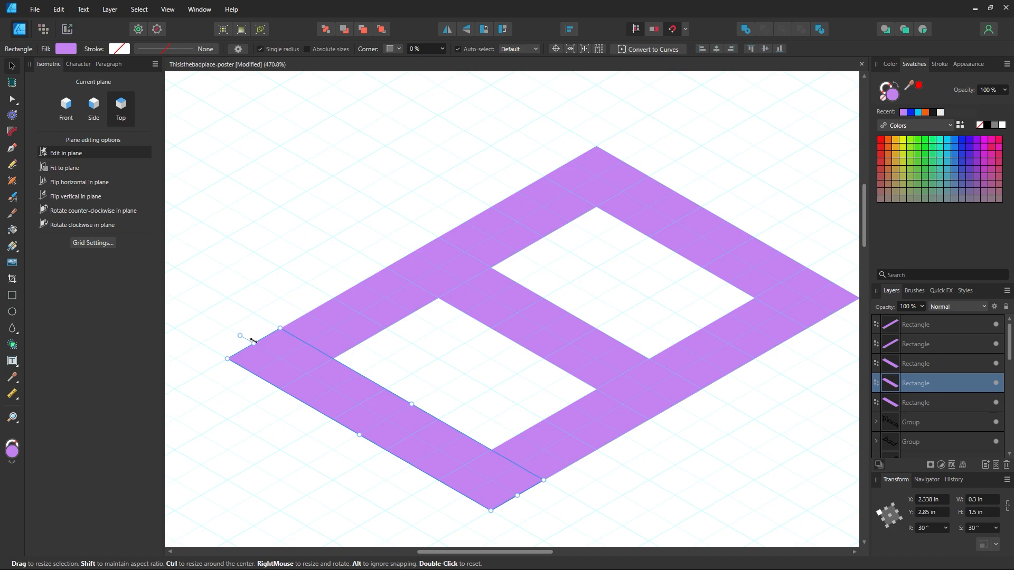
pyautogui.moveTo(254, 344); pyautogui.dragTo(228, 327)
pyautogui.click(624, 178)
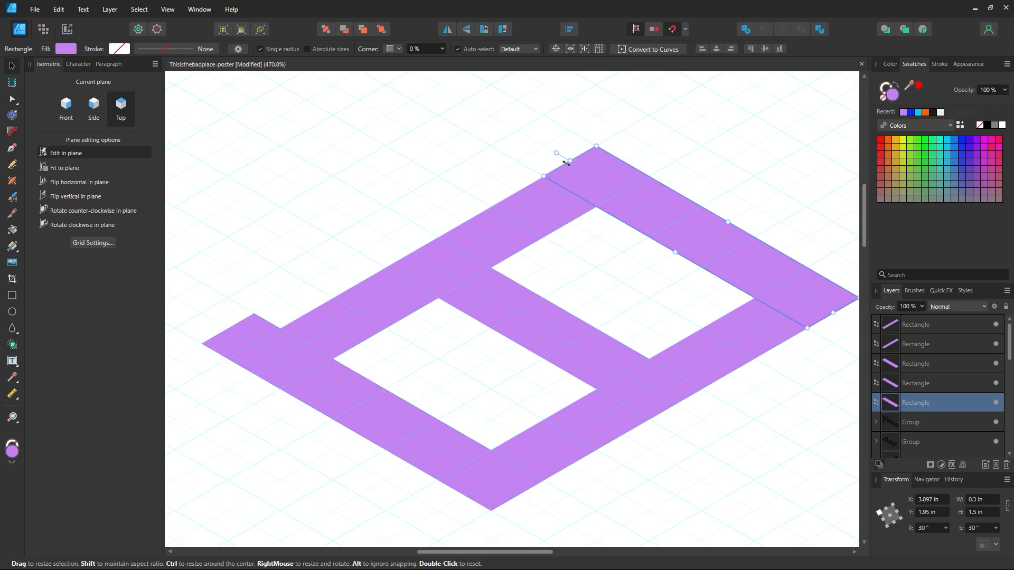
pyautogui.moveTo(572, 160); pyautogui.dragTo(546, 145)
# - Move the complete letter B towards the artboard's upper-left corner and place a duplicate of it diagonally down to its right
pyautogui.press('z')
pyautogui.keyDown('alt'); pyautogui.click(609, 317); pyautogui.keyUp('alt')
pyautogui.keyDown('alt'); pyautogui.click(609, 317); pyautogui.keyUp('alt')
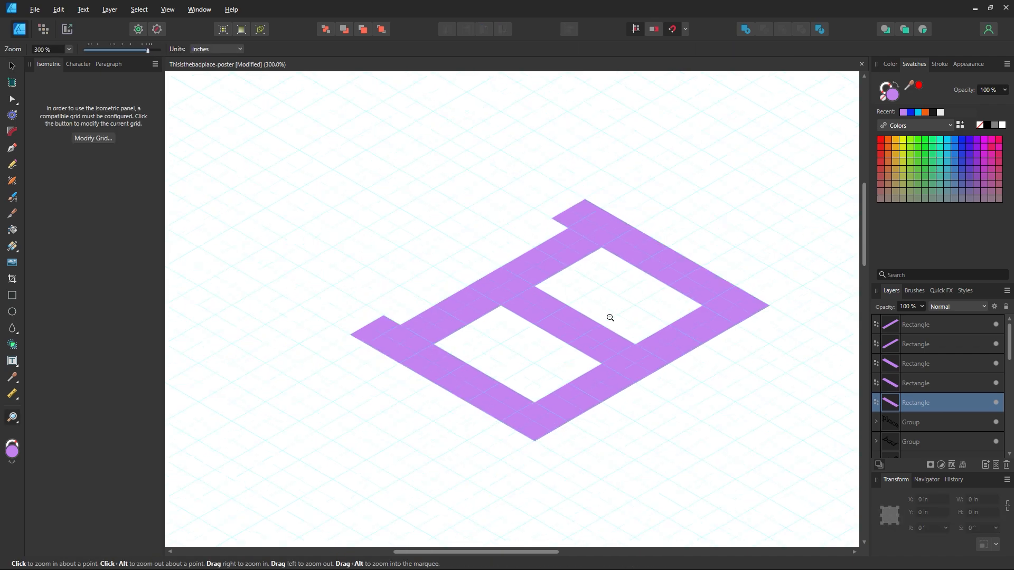
pyautogui.keyDown('alt'); pyautogui.click(609, 317); pyautogui.keyUp('alt')
pyautogui.press('space')
pyautogui.moveTo(583, 365); pyautogui.dragTo(553, 344)
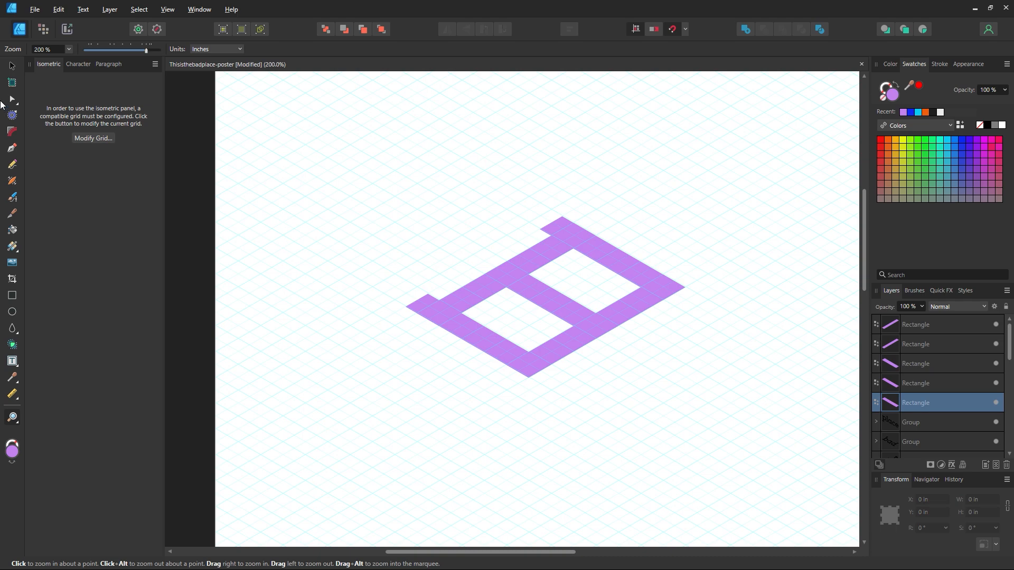
pyautogui.click(12, 66)
pyautogui.click(715, 238)
pyautogui.press('z')
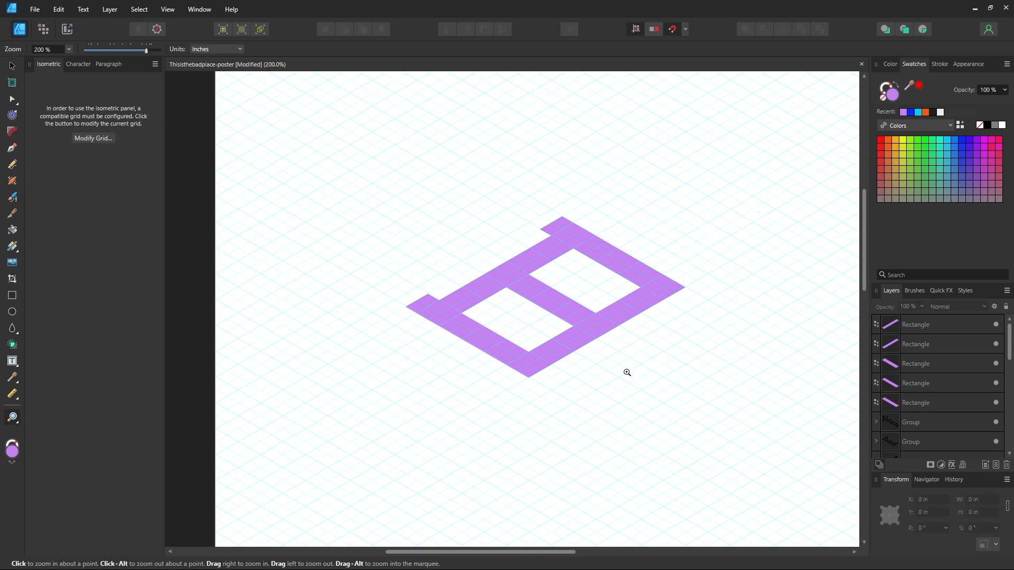
pyautogui.keyDown('alt'); pyautogui.click(627, 376); pyautogui.keyUp('alt')
pyautogui.keyDown('alt'); pyautogui.click(627, 376); pyautogui.keyUp('alt')
pyautogui.moveTo(648, 401)
pyautogui.mouseDown()
pyautogui.moveTo(591, 355)
pyautogui.moveTo(655, 411)
pyautogui.mouseUp()
pyautogui.click(13, 65)
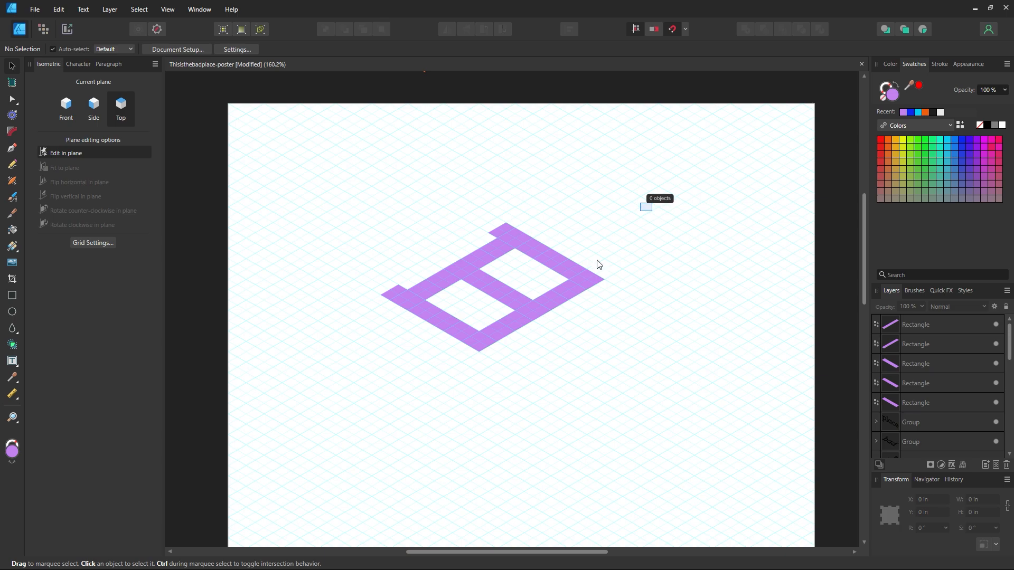
pyautogui.moveTo(597, 260); pyautogui.dragTo(308, 445)
pyautogui.moveTo(434, 310); pyautogui.dragTo(317, 281)
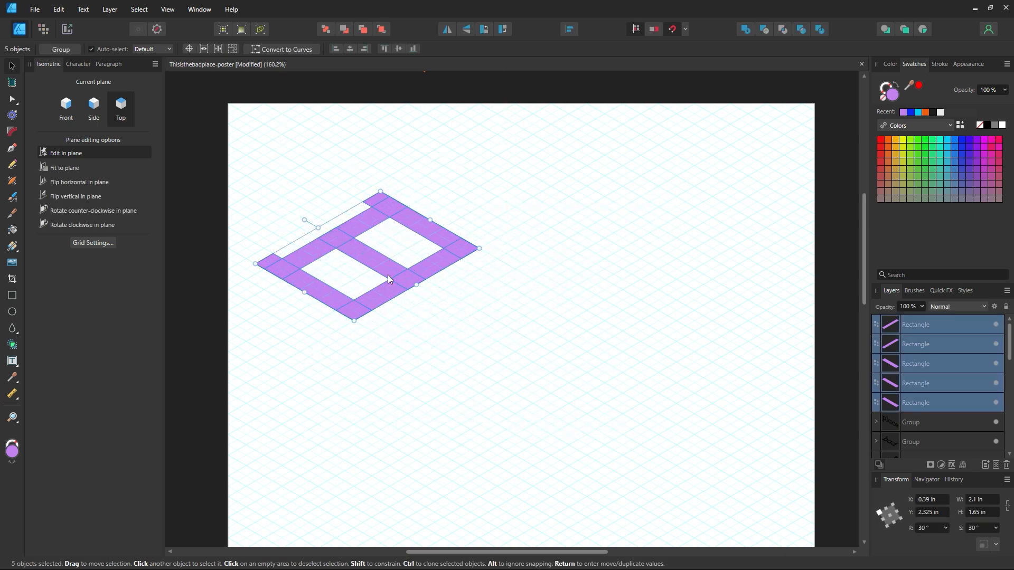
pyautogui.moveTo(388, 275)
pyautogui.mouseDown()
pyautogui.moveTo(499, 367)
pyautogui.moveTo(505, 344)
pyautogui.mouseUp()
pyautogui.click(545, 253)
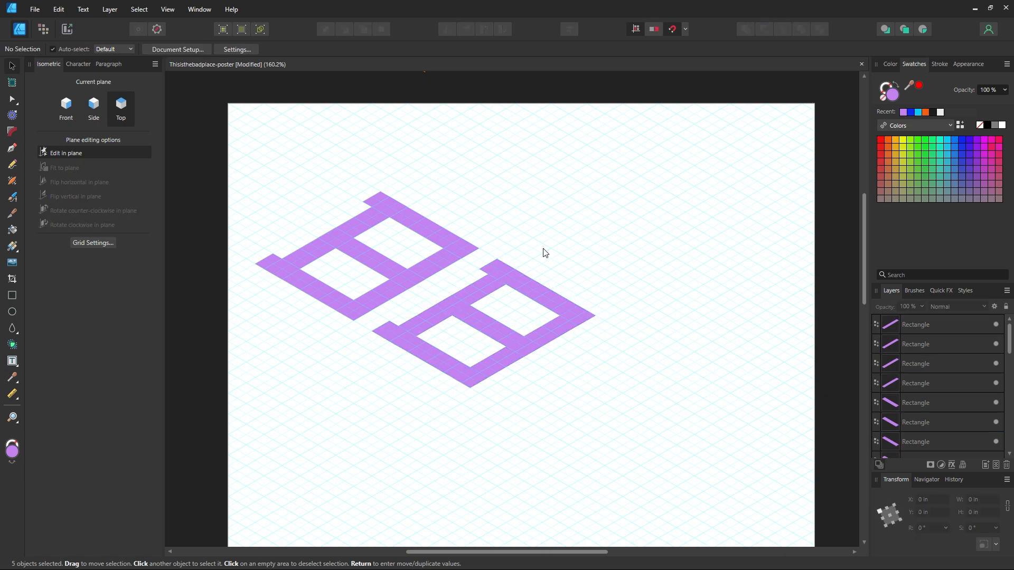
# - Shorten the duplicate letter's projecting crossbars to 1.5 in and delete its lower crossbar to form an A
pyautogui.click(507, 271)
pyautogui.click(492, 262)
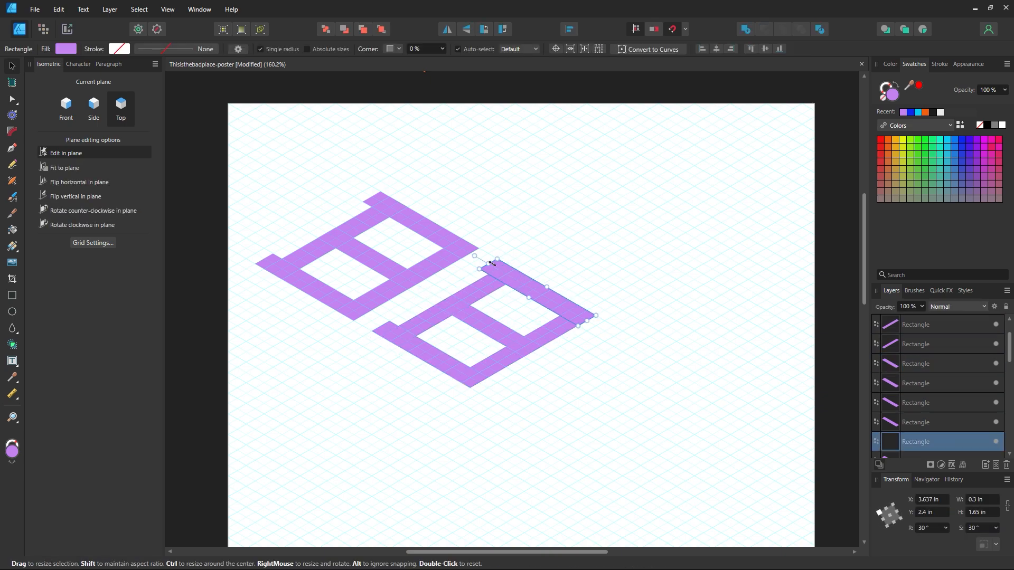
pyautogui.click(379, 333)
pyautogui.click(381, 332)
pyautogui.moveTo(387, 329); pyautogui.dragTo(388, 329)
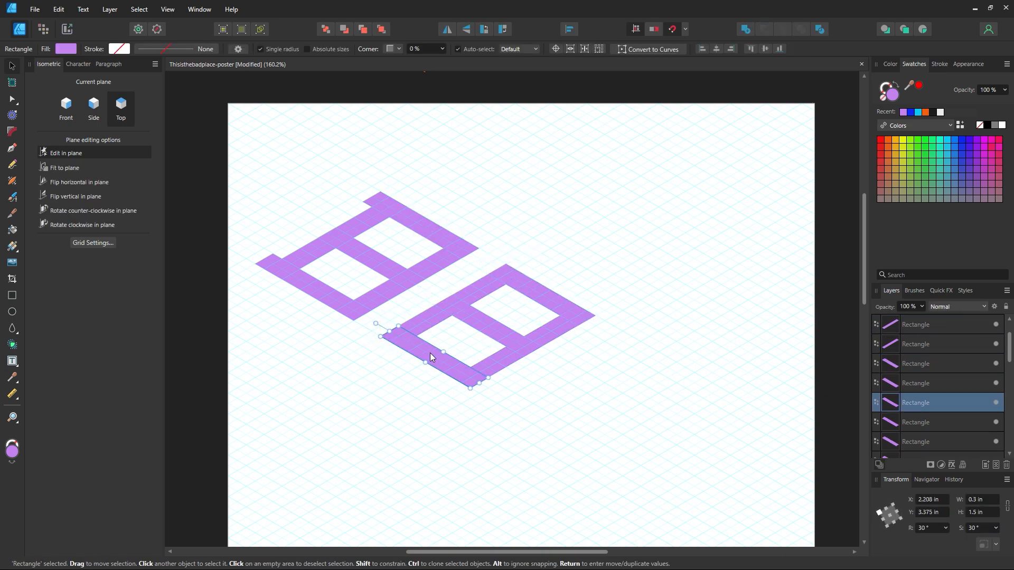
pyautogui.press('Delete')
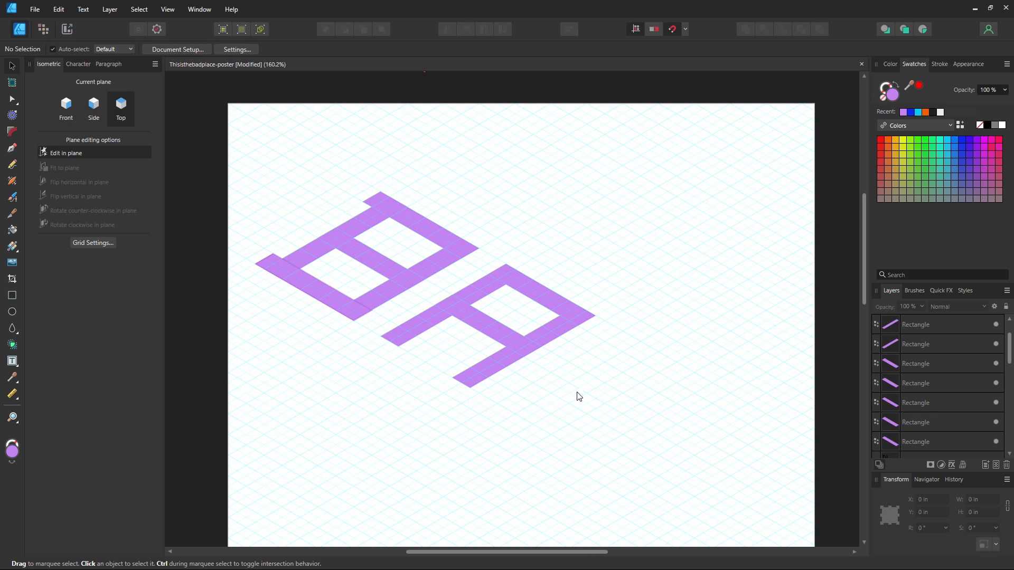
# - Duplicate the B diagonally past the A and delete the copy's middle crossbar to form a D
pyautogui.moveTo(515, 151); pyautogui.dragTo(232, 348)
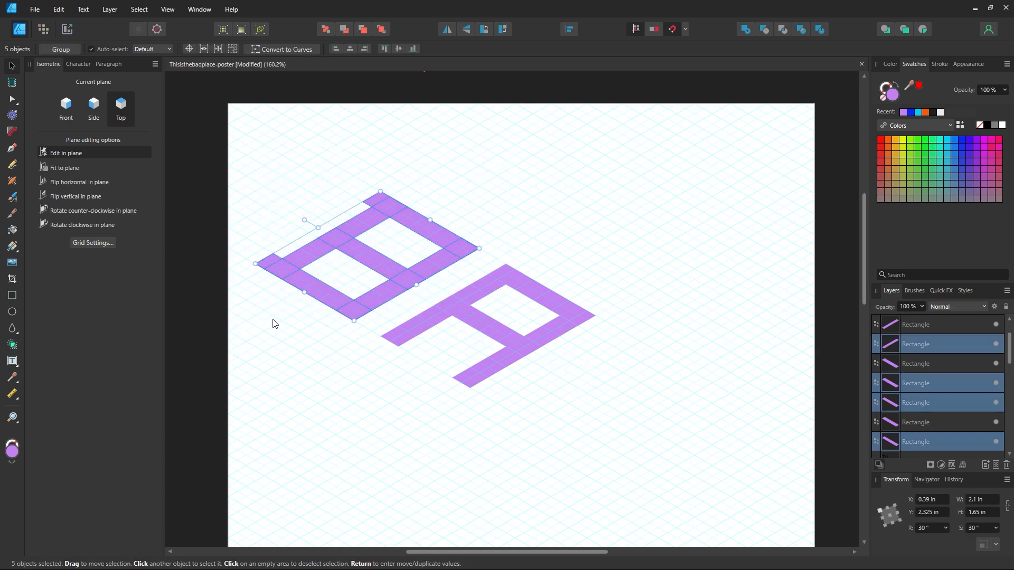
pyautogui.moveTo(320, 296); pyautogui.dragTo(552, 428)
pyautogui.click(609, 412)
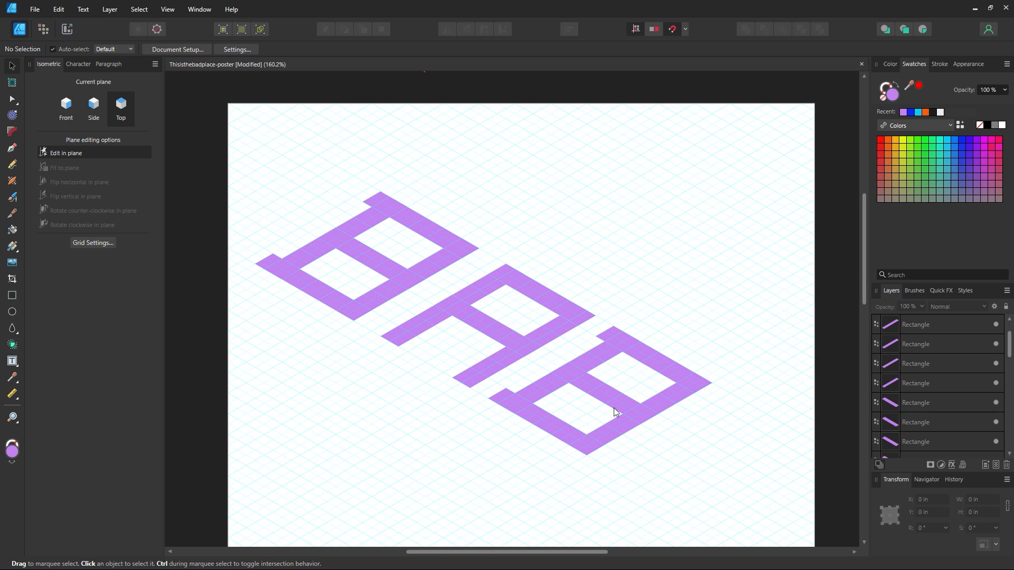
pyautogui.moveTo(607, 394); pyautogui.dragTo(656, 288)
pyautogui.press('Delete')
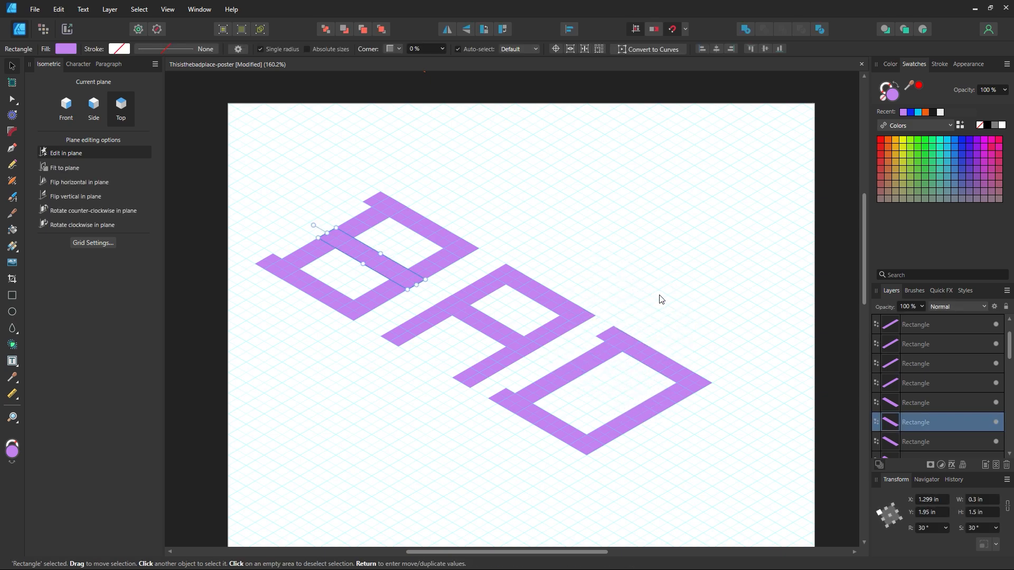
pyautogui.click(660, 295)
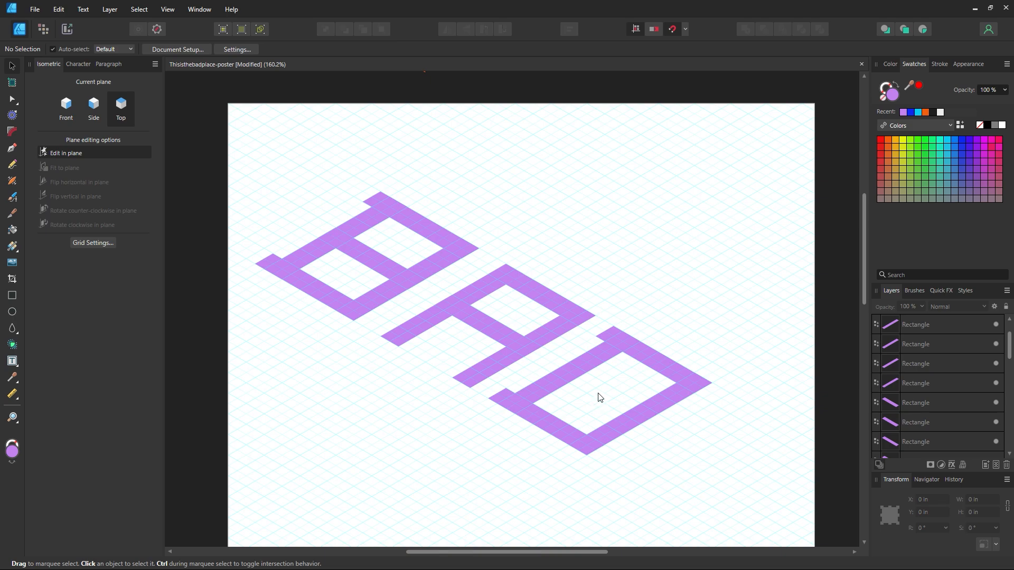
# - Even out the letter spacing by moving the D farther down the diagonal and placing the A midway between the B and D
pyautogui.moveTo(593, 282); pyautogui.dragTo(364, 412)
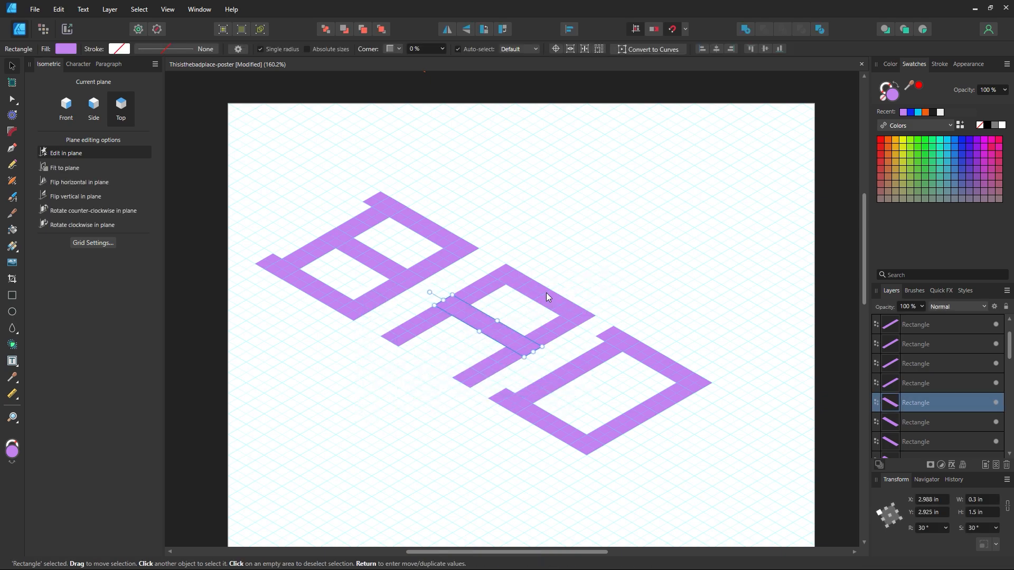
pyautogui.moveTo(626, 244); pyautogui.dragTo(357, 423)
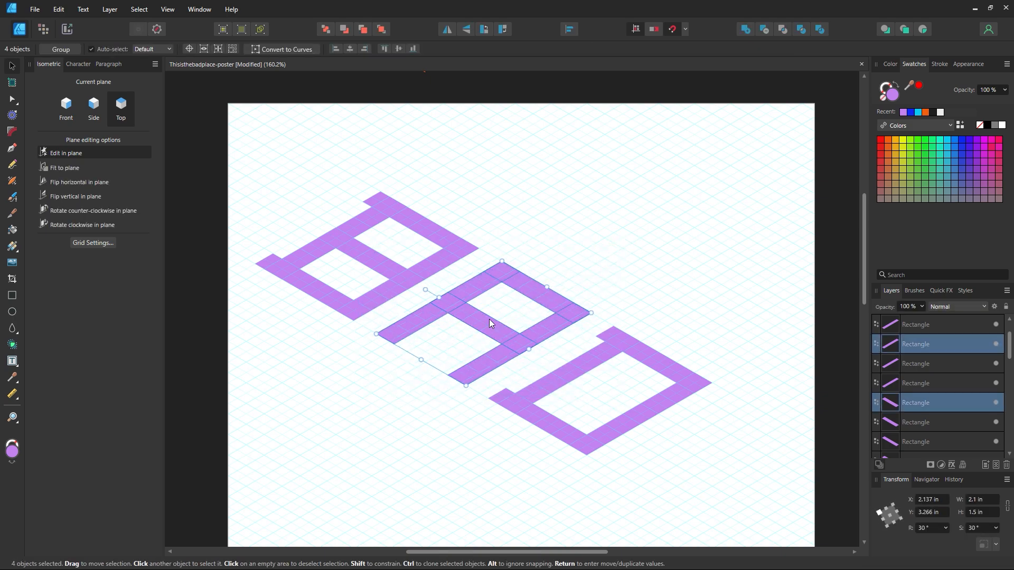
pyautogui.moveTo(489, 319); pyautogui.dragTo(486, 319)
pyautogui.click(625, 391)
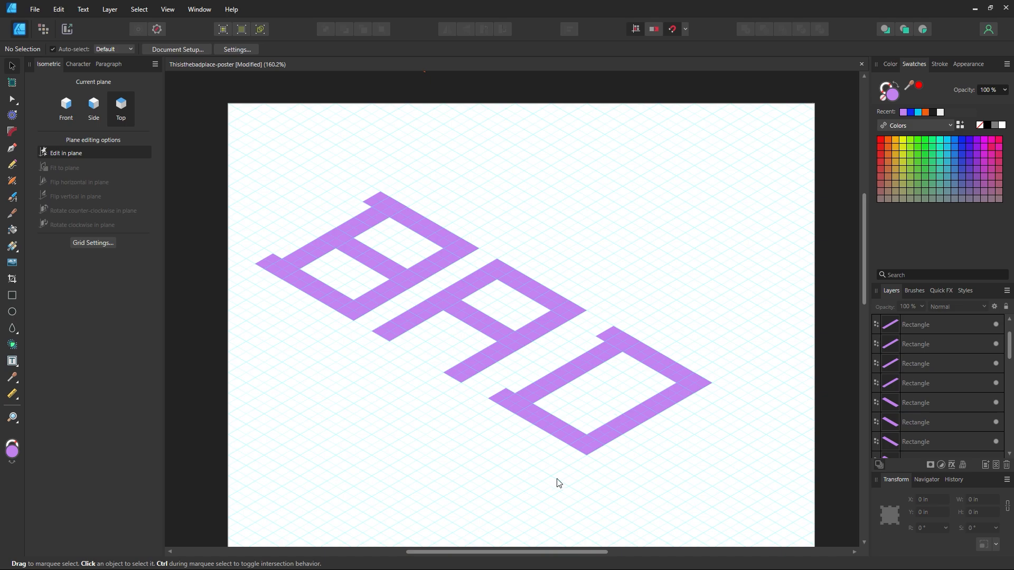
pyautogui.moveTo(745, 325); pyautogui.dragTo(481, 483)
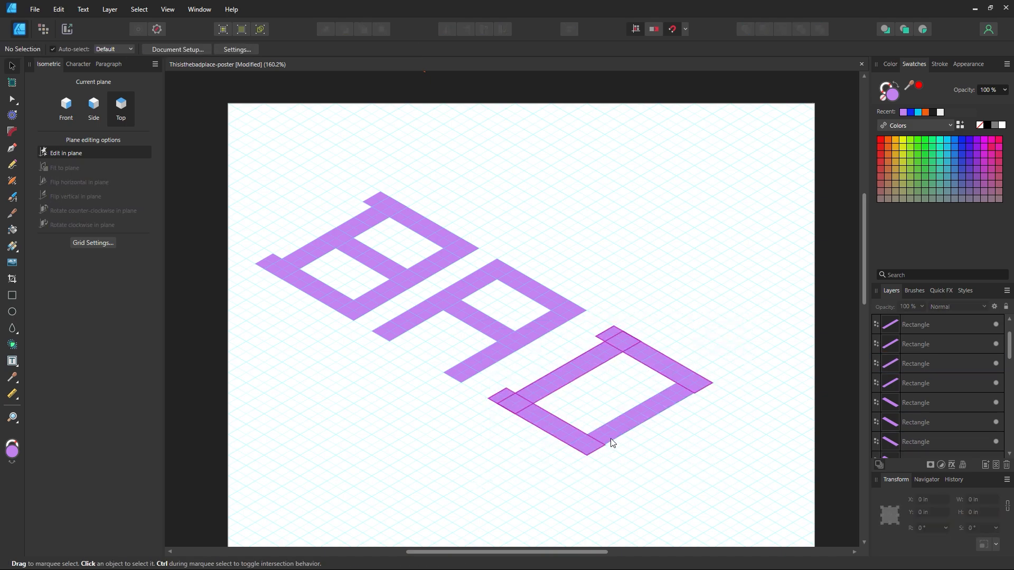
pyautogui.moveTo(743, 294); pyautogui.dragTo(463, 488)
pyautogui.moveTo(553, 429); pyautogui.dragTo(589, 449)
pyautogui.moveTo(616, 228); pyautogui.dragTo(345, 449)
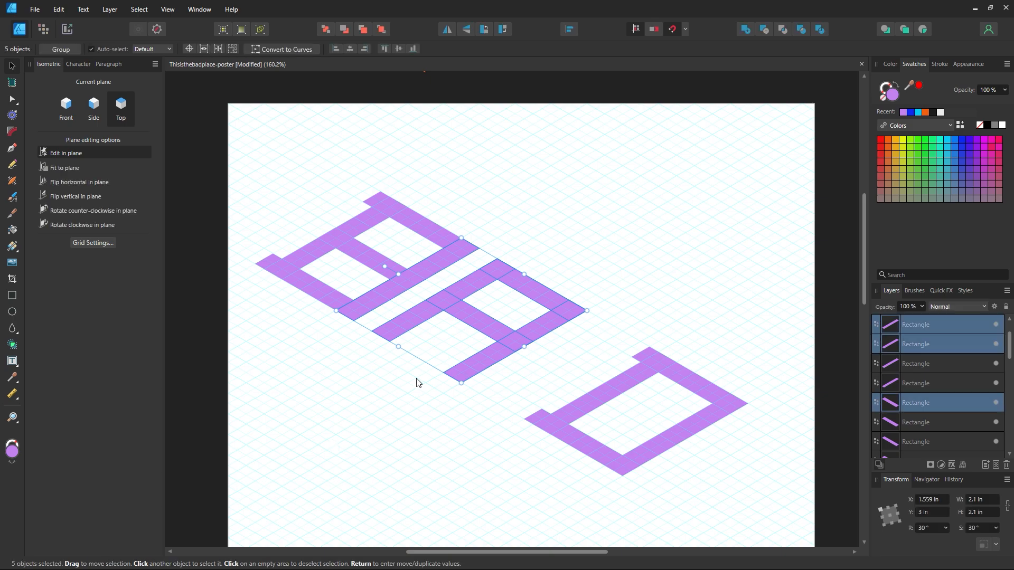
pyautogui.moveTo(432, 284); pyautogui.dragTo(477, 320)
pyautogui.click(576, 298)
# - Sample the purple from the word THE above the artboard onto the B's upper crossbar with the Color Picker
pyautogui.press('z')
pyautogui.keyDown('alt'); pyautogui.click(570, 335); pyautogui.keyUp('alt')
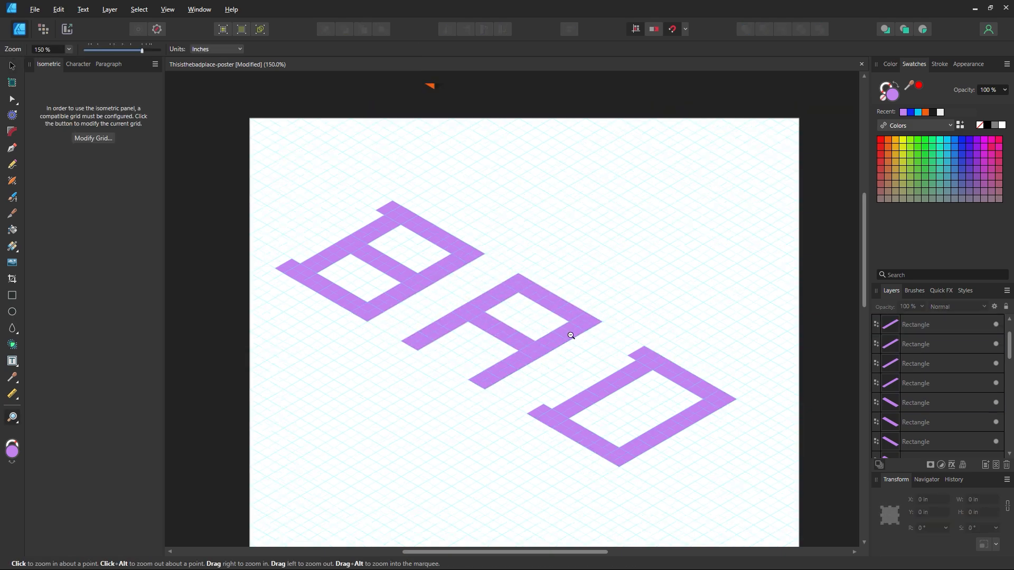
pyautogui.keyDown('alt'); pyautogui.click(571, 335); pyautogui.keyUp('alt')
pyautogui.keyDown('alt'); pyautogui.click(571, 335); pyautogui.keyUp('alt')
pyautogui.moveTo(563, 323); pyautogui.dragTo(542, 358)
pyautogui.click(12, 66)
pyautogui.click(485, 318)
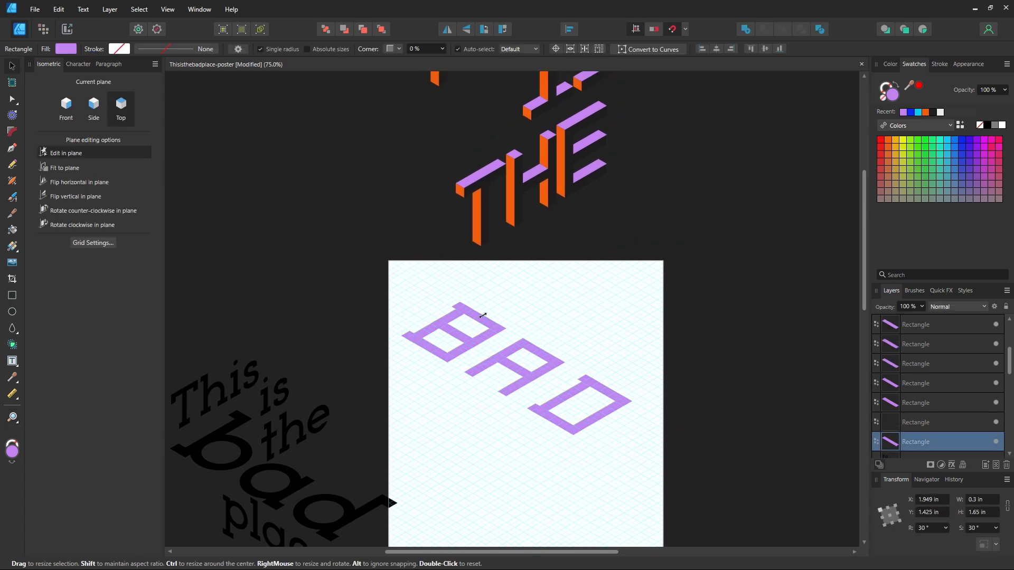
pyautogui.press('i')
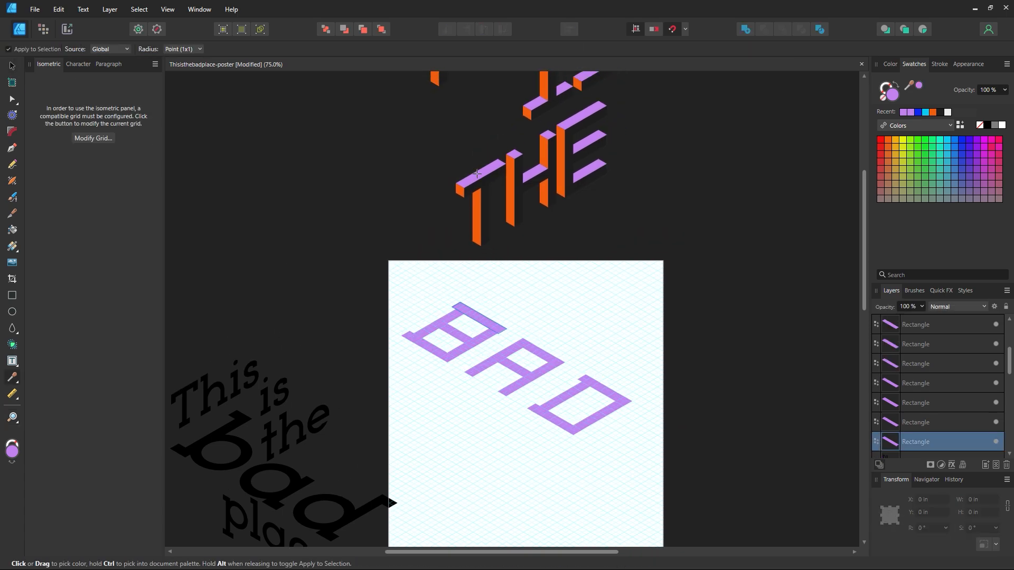
pyautogui.click(13, 66)
pyautogui.moveTo(488, 328); pyautogui.dragTo(494, 191)
# - Draw a near-black 2.1 × 0.3 in rectangle in the Front plane as the side face beneath the B's lower-right edge
pyautogui.press('z')
pyautogui.moveTo(528, 330); pyautogui.dragTo(663, 437)
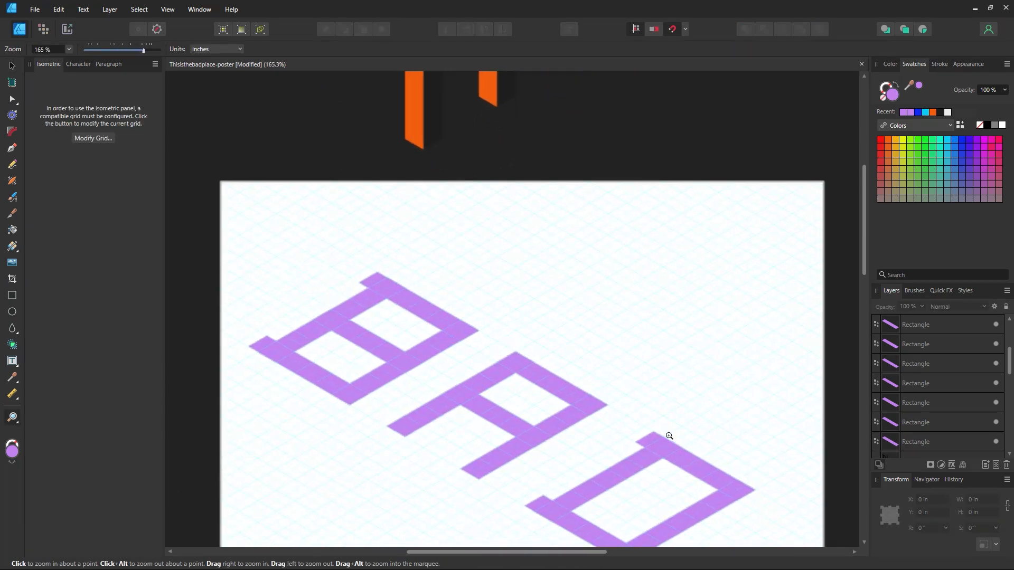
pyautogui.moveTo(445, 290); pyautogui.dragTo(525, 406)
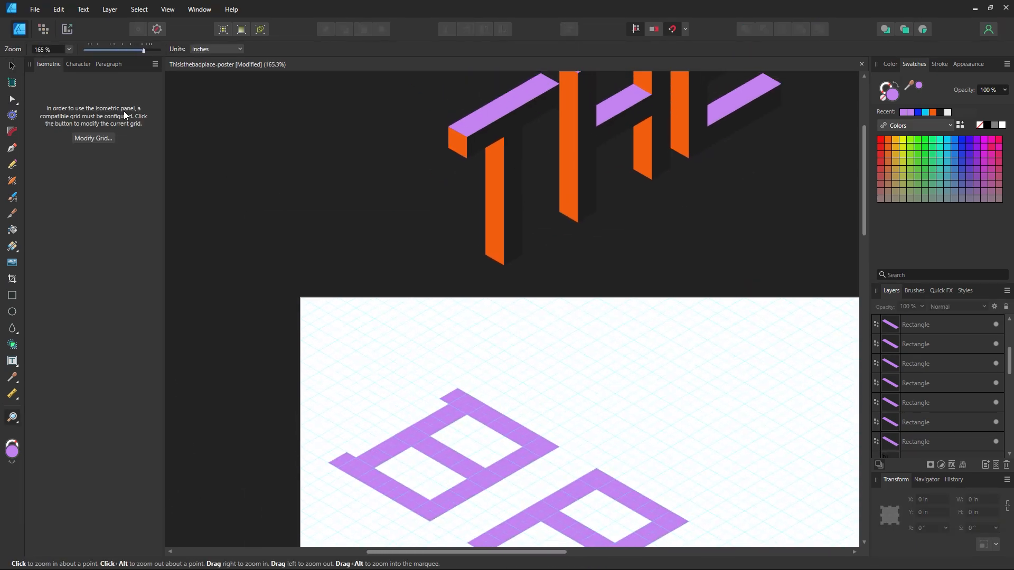
pyautogui.click(12, 295)
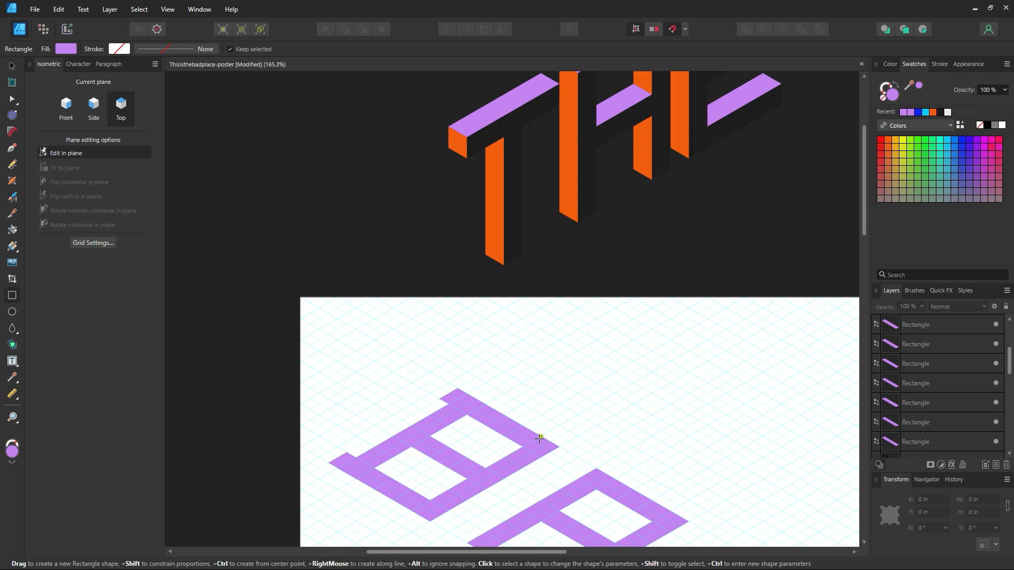
pyautogui.scroll(-3, 539, 438)
pyautogui.press('z')
pyautogui.click(492, 386)
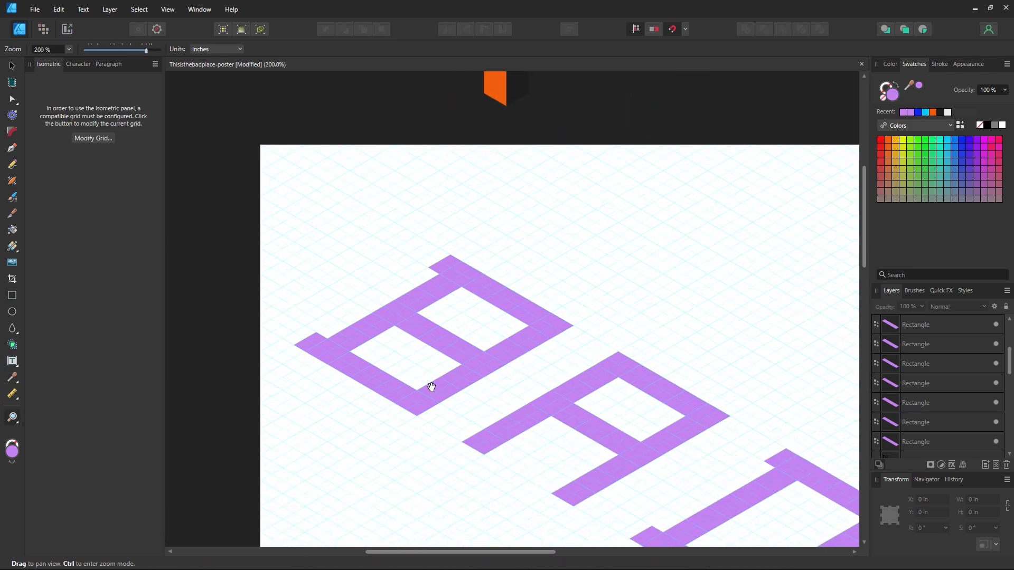
pyautogui.moveTo(431, 387); pyautogui.dragTo(443, 351)
pyautogui.click(12, 299)
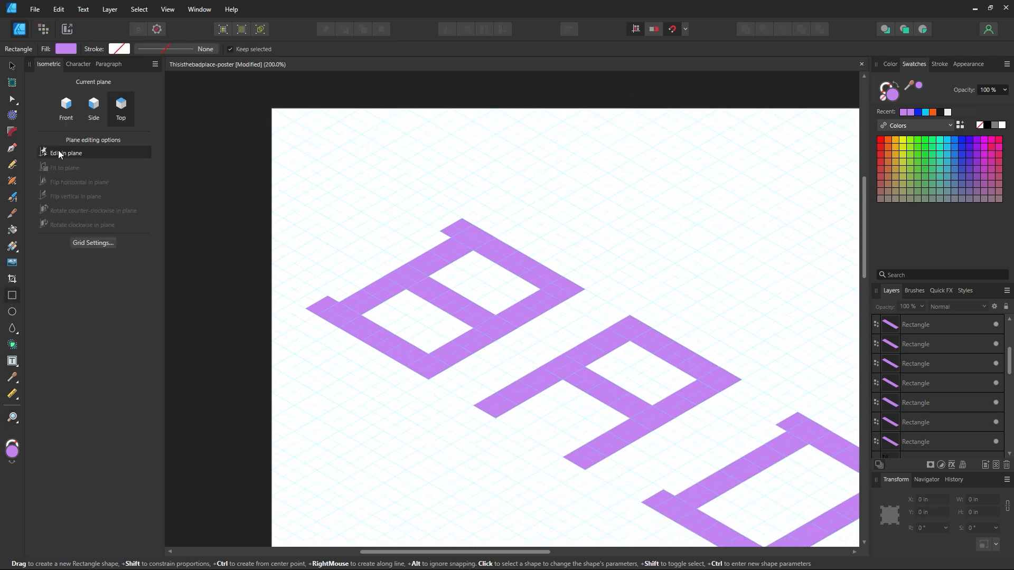
pyautogui.click(67, 107)
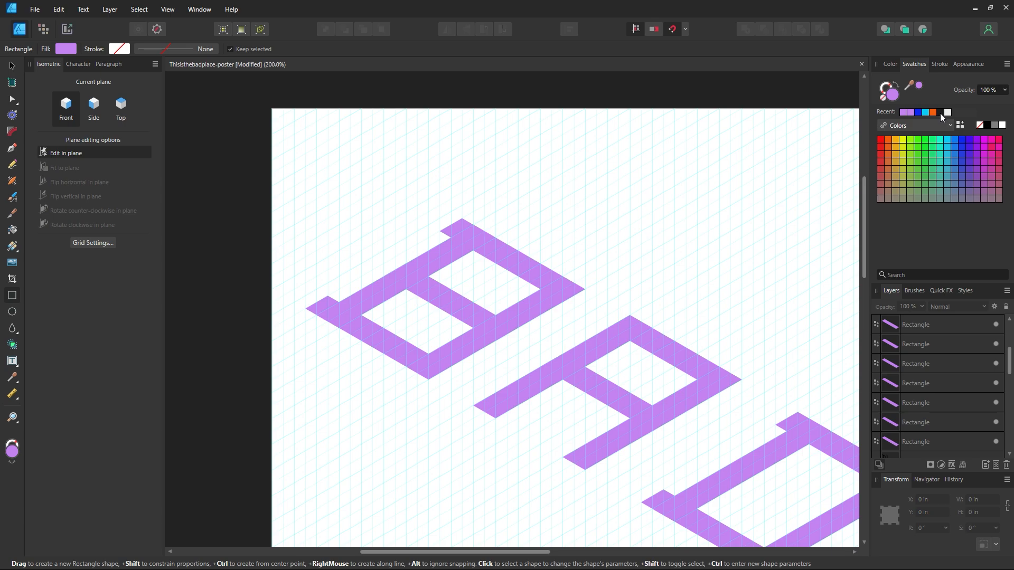
pyautogui.moveTo(430, 405); pyautogui.dragTo(585, 289)
# - Draw a near-black 0.6 × 0.3 in rectangle in the B's upper opening, trim it as a curve, and copy it into the lower opening
pyautogui.scroll(-1, 409, 349)
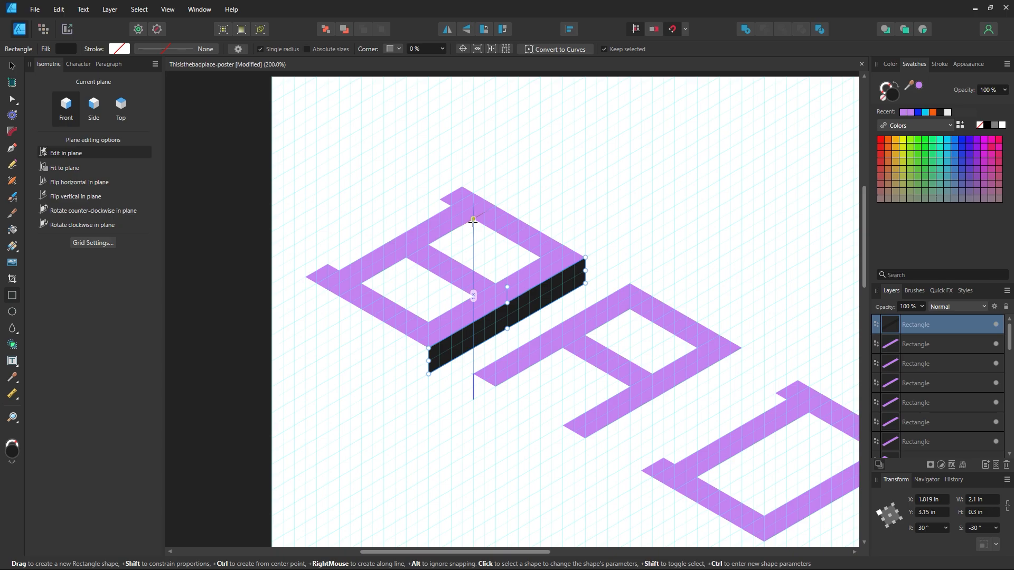
pyautogui.moveTo(474, 221); pyautogui.dragTo(429, 271)
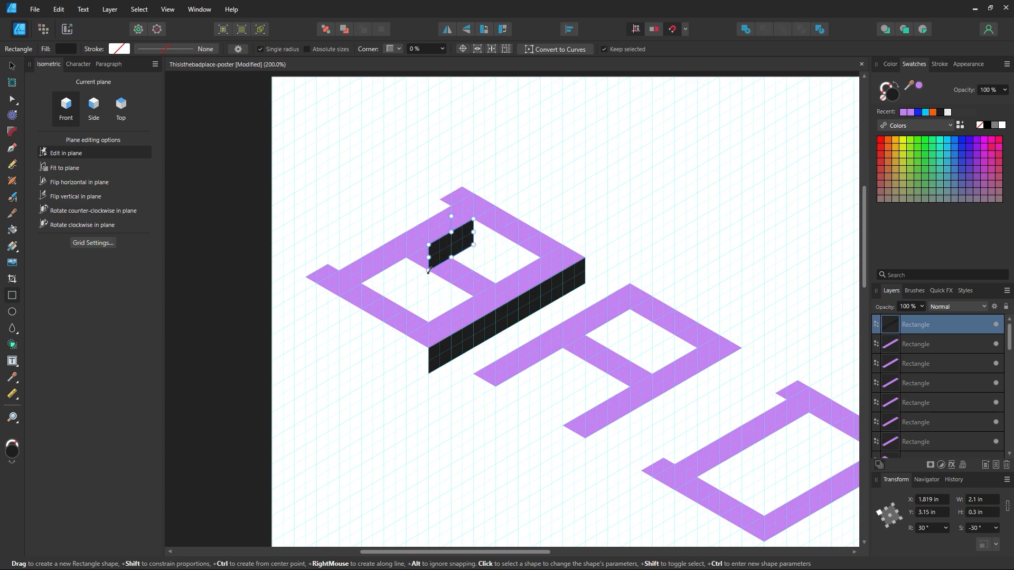
pyautogui.rightClick(443, 246)
pyautogui.click(460, 442)
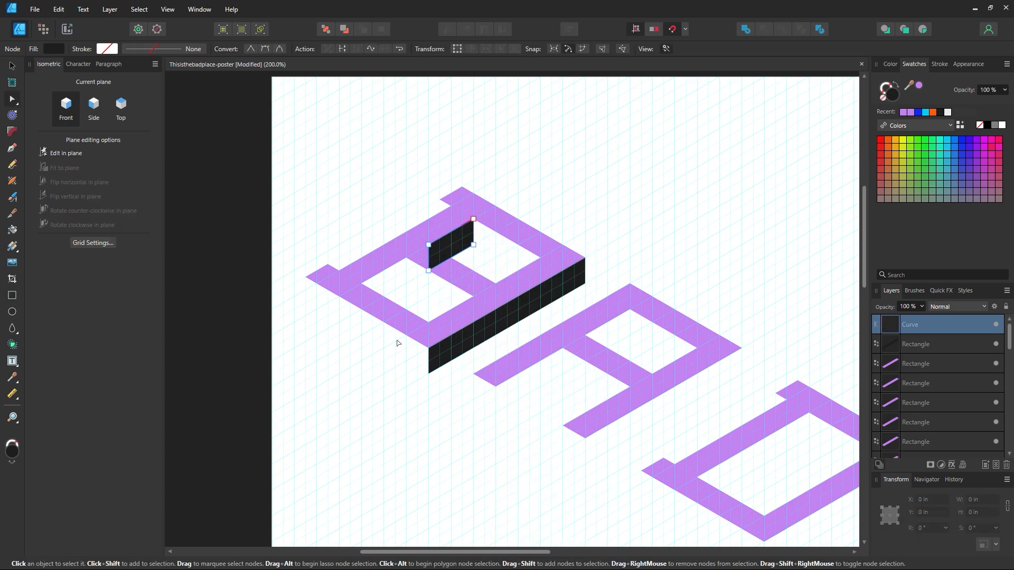
pyautogui.moveTo(428, 271); pyautogui.dragTo(400, 286)
pyautogui.click(11, 65)
pyautogui.click(388, 428)
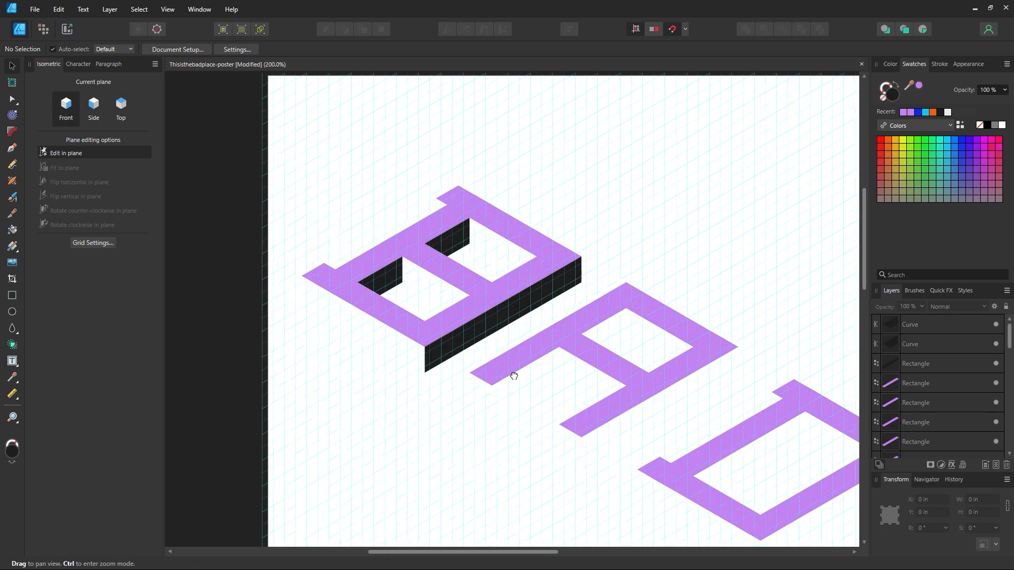
# - Duplicate the B's long near-black front face beneath the matching edges of the A and the D
pyautogui.hscroll(2, 456, 354)
pyautogui.scroll(-1, 457, 354)
pyautogui.moveTo(418, 308); pyautogui.dragTo(521, 338)
pyautogui.moveTo(686, 469); pyautogui.dragTo(708, 440)
pyautogui.click(537, 440)
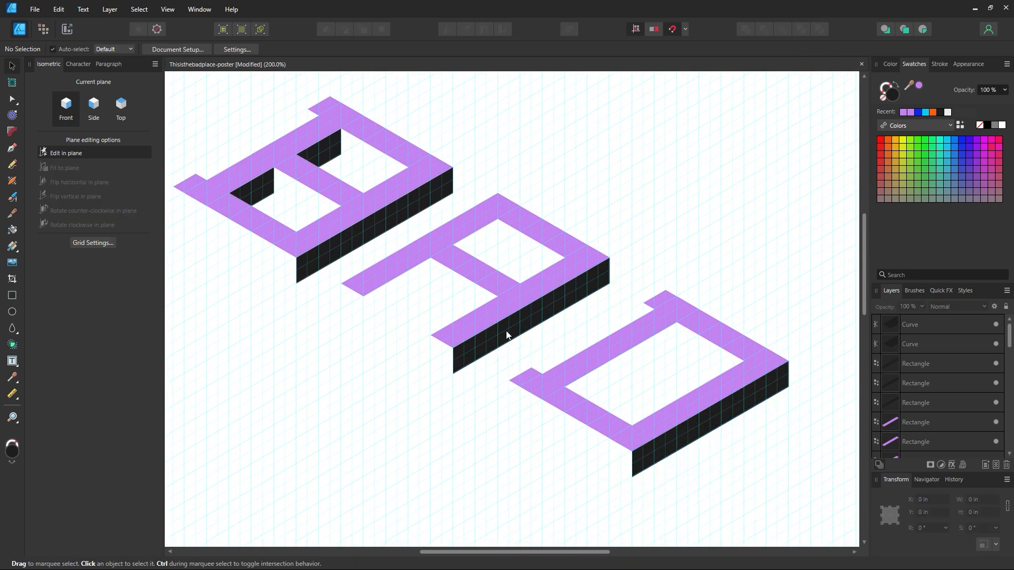
# - Copy the trimmed near-black inner face into the A and D openings, lengthening the D's copy to span its opening
pyautogui.moveTo(325, 158)
pyautogui.keyDown('ctrl'); pyautogui.mouseDown()
pyautogui.moveTo(478, 235)
pyautogui.moveTo(608, 370)
pyautogui.moveTo(607, 394)
pyautogui.moveTo(601, 383)
pyautogui.moveTo(597, 392)
pyautogui.mouseUp(); pyautogui.keyUp('ctrl')
pyautogui.click(12, 99)
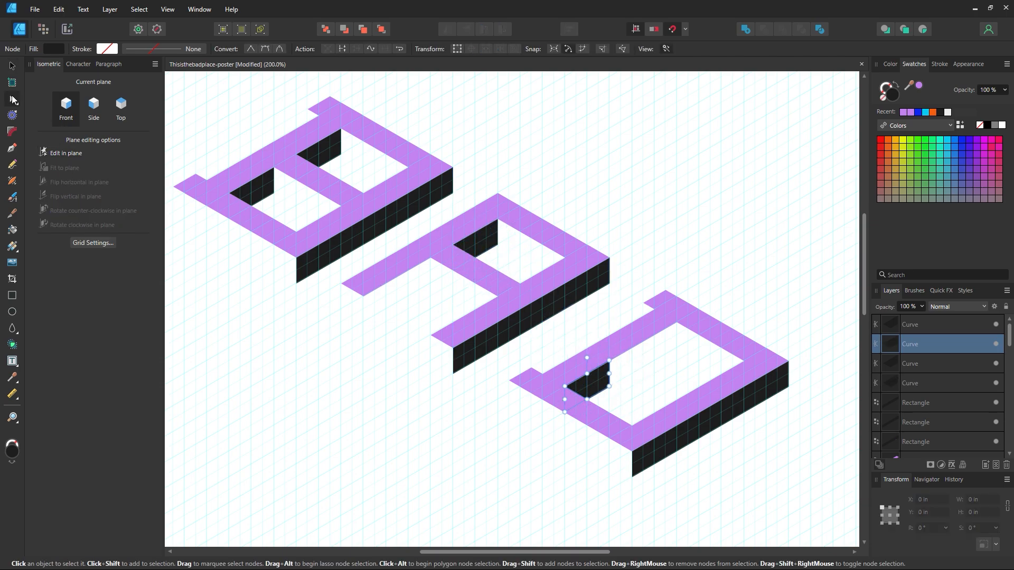
pyautogui.moveTo(643, 348); pyautogui.dragTo(670, 347)
pyautogui.click(581, 228)
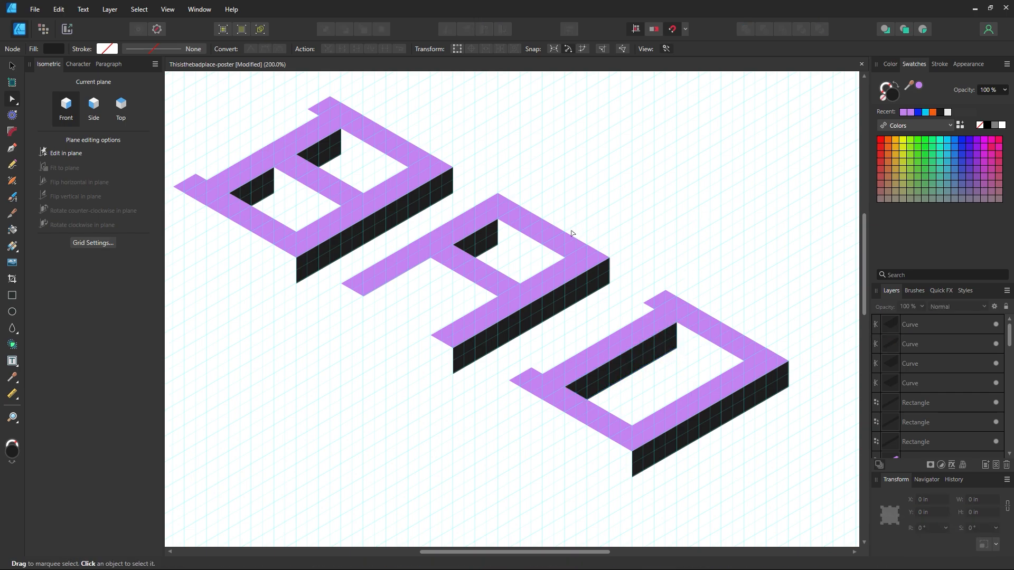
pyautogui.press('v')
pyautogui.moveTo(475, 236); pyautogui.dragTo(408, 281)
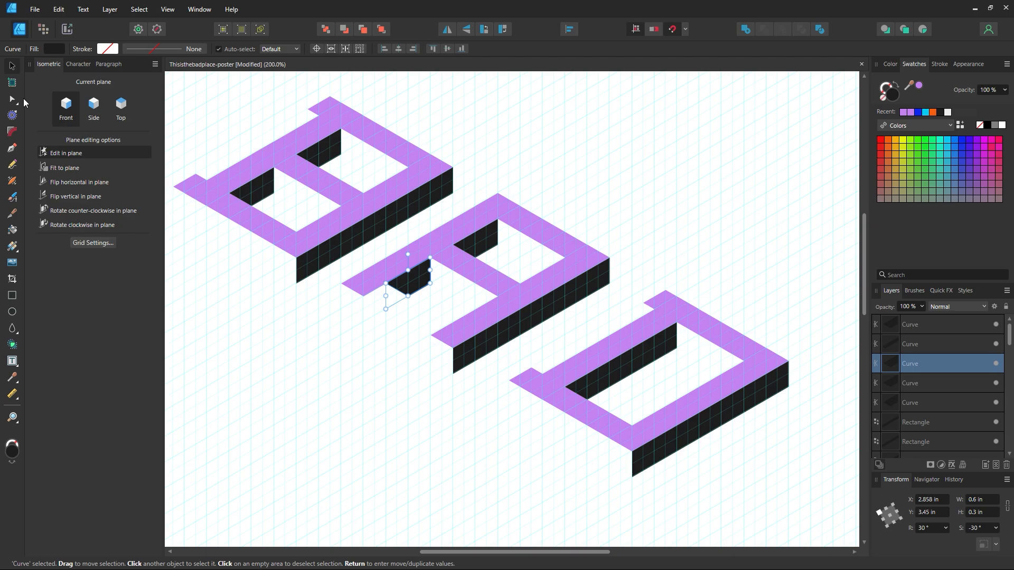
pyautogui.click(14, 100)
pyautogui.hotkey('ctrl', 'z')
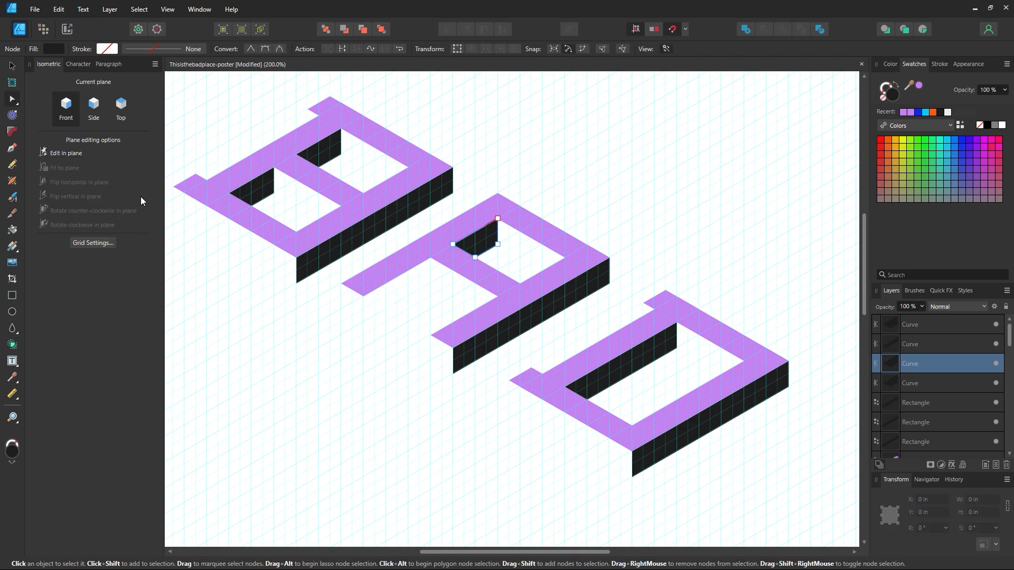
# - Draw a near-black 0.9 × 0.3 in rectangle in the Front plane beneath the inner edge of the A's left leg
pyautogui.click(20, 293)
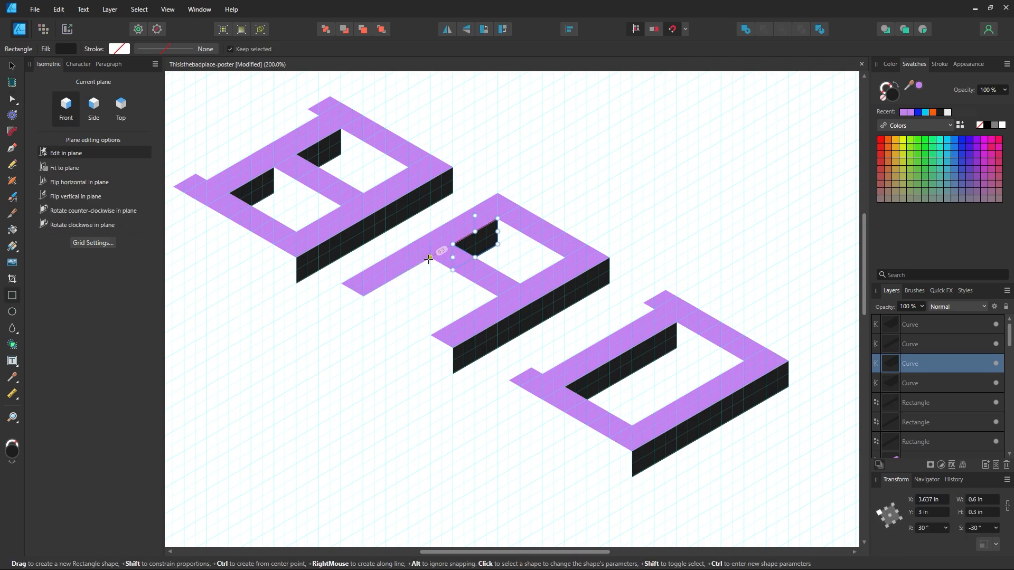
pyautogui.moveTo(429, 259); pyautogui.dragTo(363, 321)
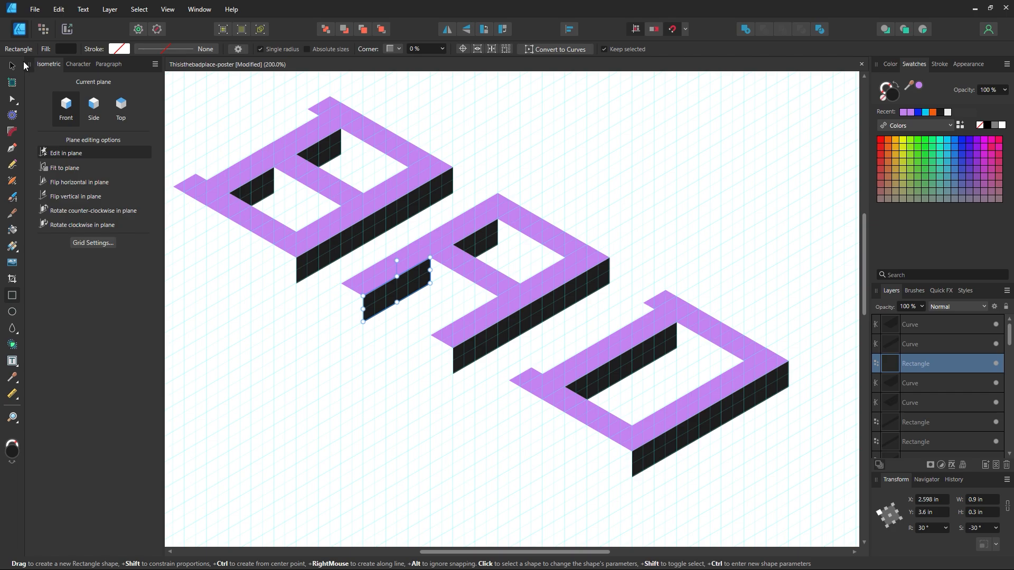
pyautogui.click(12, 67)
pyautogui.click(288, 322)
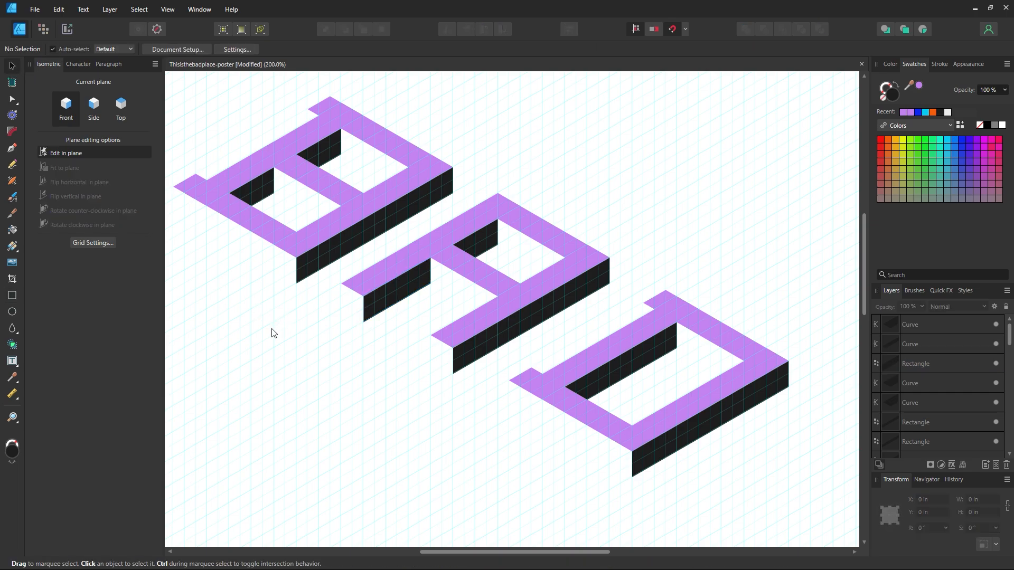
pyautogui.moveTo(294, 359); pyautogui.dragTo(312, 366)
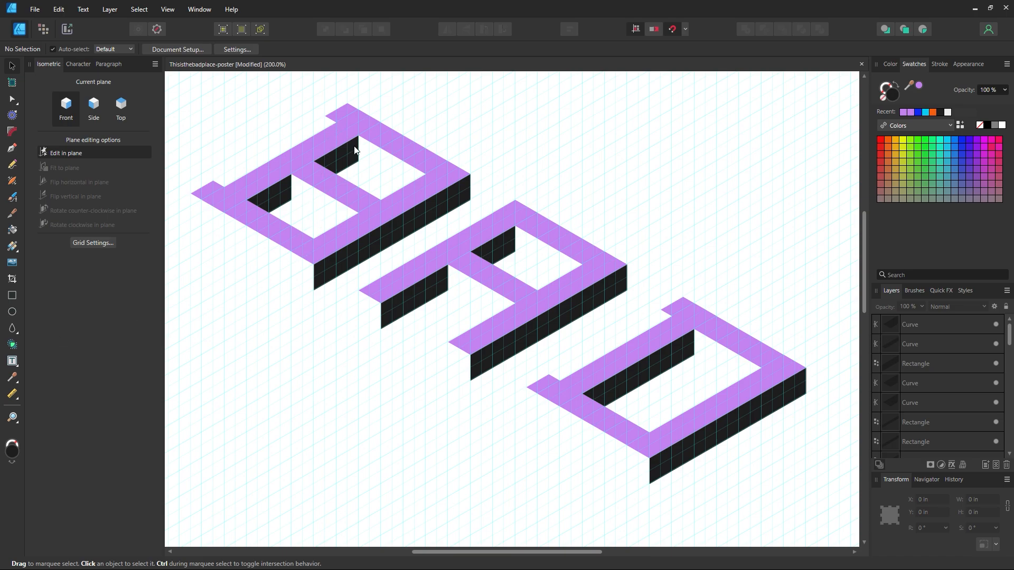
# - Draw a 1.65 × 0.3 in rectangle in the Side plane beneath the B's lower-left edge and fill it with orange
pyautogui.click(12, 295)
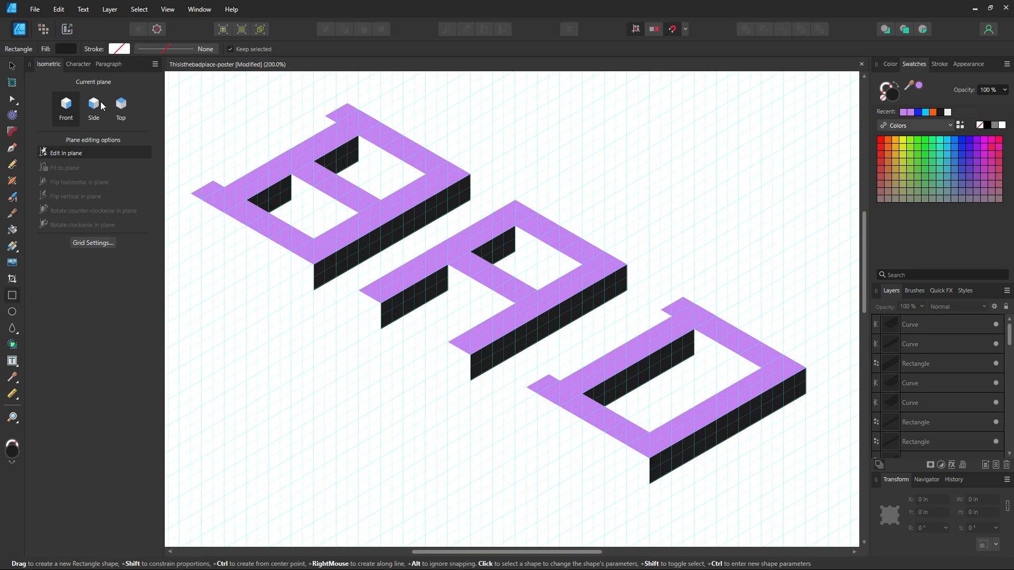
pyautogui.click(101, 105)
pyautogui.moveTo(192, 194); pyautogui.dragTo(314, 290)
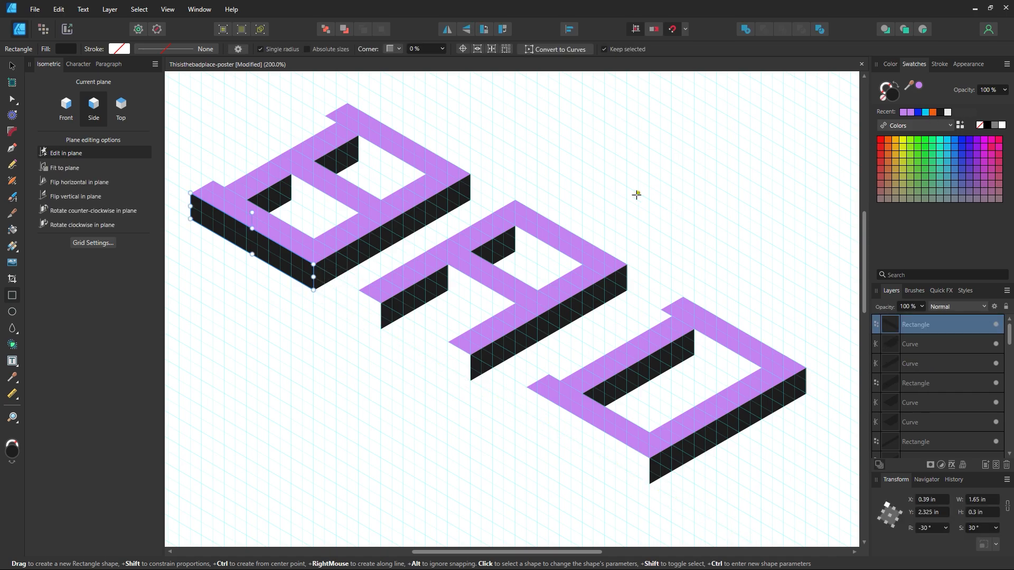
pyautogui.scroll(3, 636, 195)
pyautogui.click(934, 112)
pyautogui.scroll(-4, 370, 169)
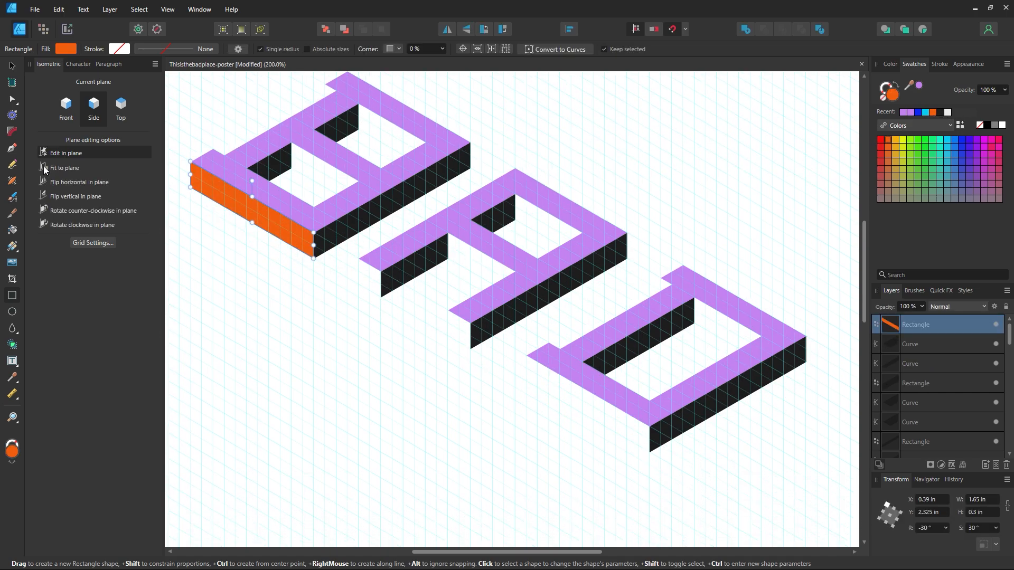
# - Duplicate the orange side face onto the D's lower-left edge and the ends of both A legs, shortening the leg copies to fit
pyautogui.click(17, 66)
pyautogui.moveTo(191, 175); pyautogui.dragTo(190, 175)
pyautogui.click(236, 280)
pyautogui.moveTo(252, 222); pyautogui.dragTo(419, 318)
pyautogui.moveTo(482, 341); pyautogui.dragTo(651, 461)
pyautogui.click(625, 474)
pyautogui.scroll(3, 381, 291)
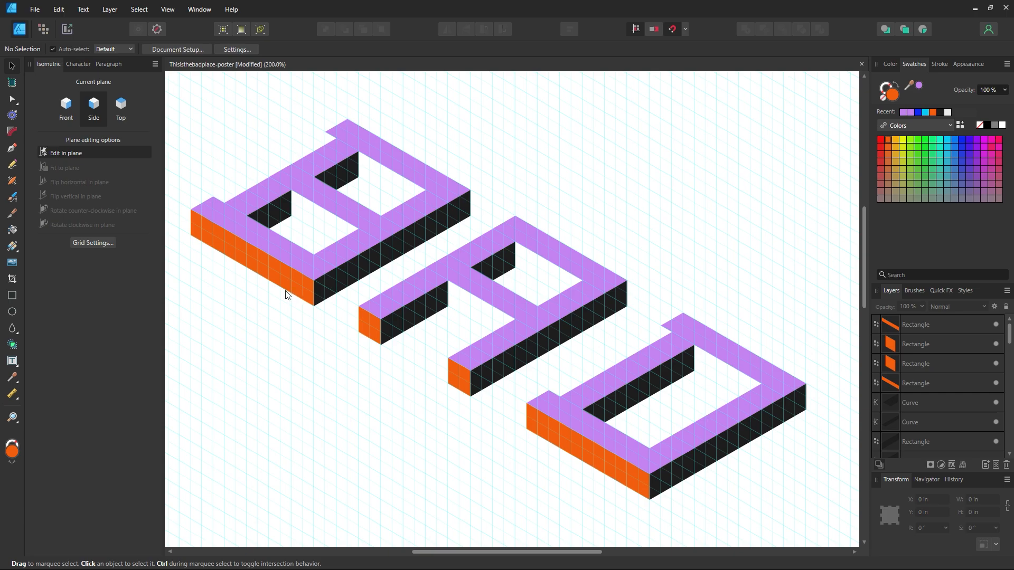
# - Place a 0.9 × 0.3 in orange face beneath the B's middle crossbar, convert it to curves and trim its lower corner to the opening
pyautogui.moveTo(282, 285); pyautogui.dragTo(358, 257)
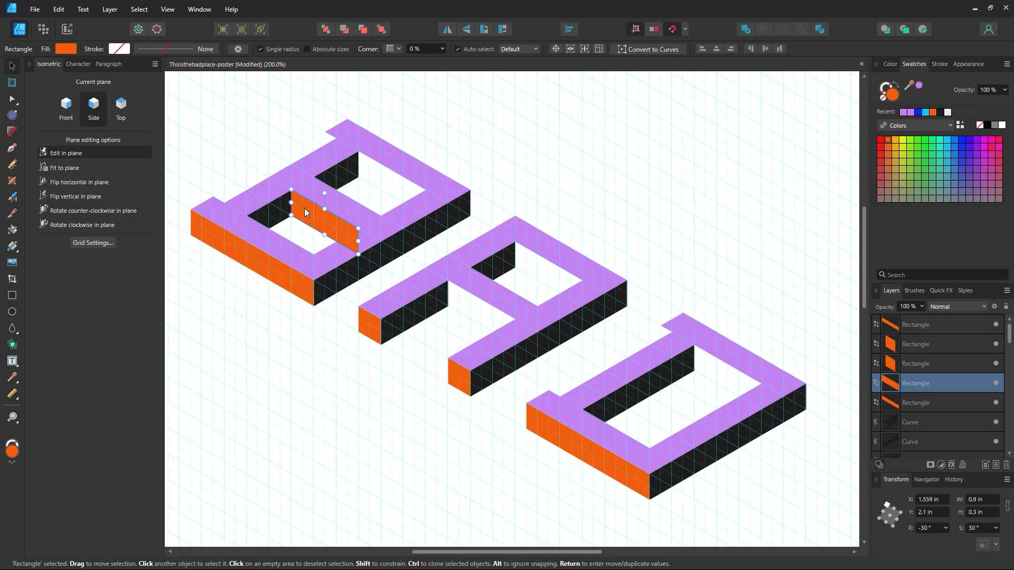
pyautogui.rightClick(306, 208)
pyautogui.click(344, 403)
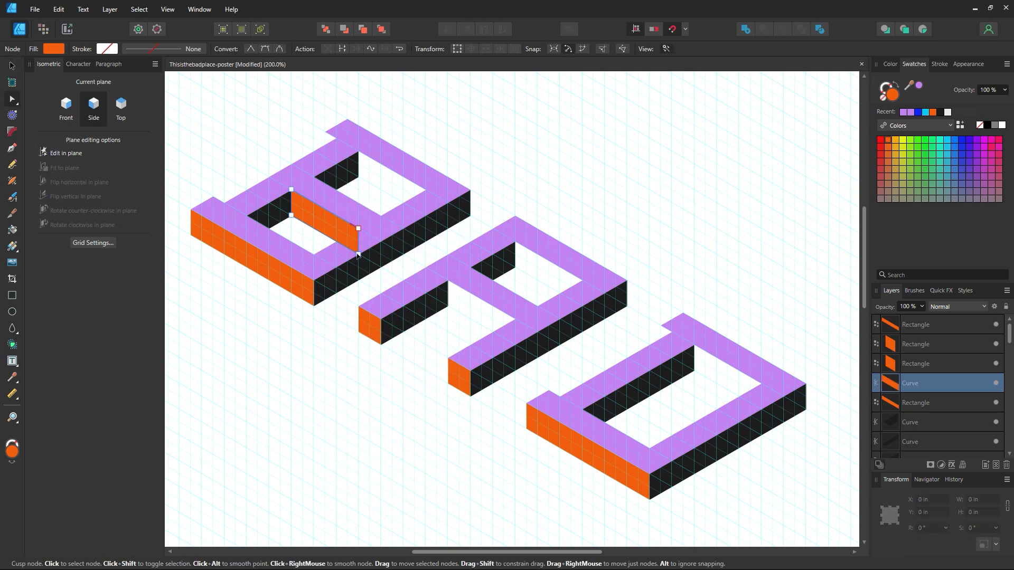
pyautogui.moveTo(359, 255); pyautogui.dragTo(549, 308)
# - Copy the trimmed orange face into the B's upper opening, the A's opening and beneath the A's crossbar
pyautogui.click(12, 67)
pyautogui.click(283, 129)
pyautogui.scroll(1, 359, 273)
pyautogui.hotkey('ctrl', 'd')
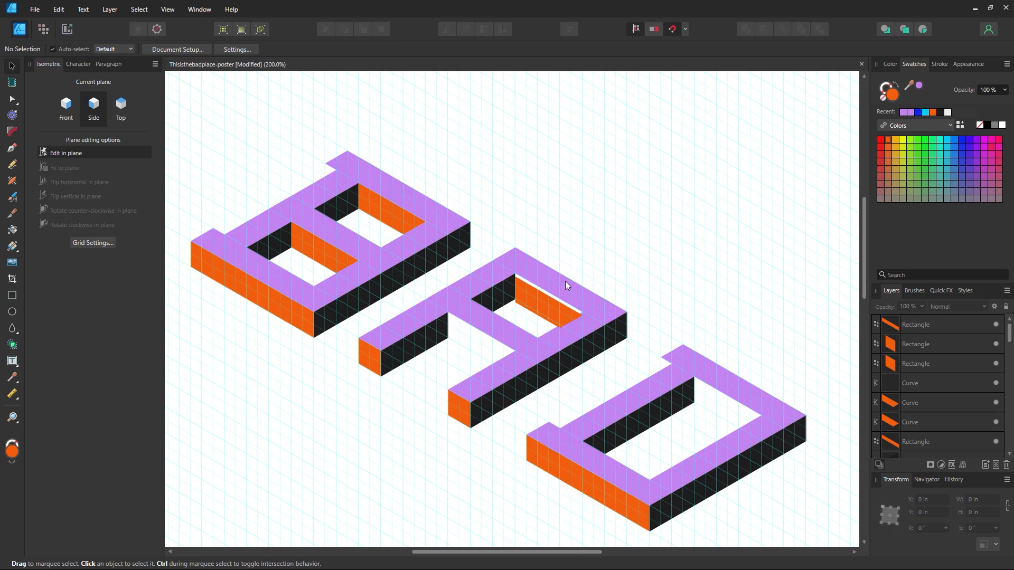
pyautogui.click(539, 299)
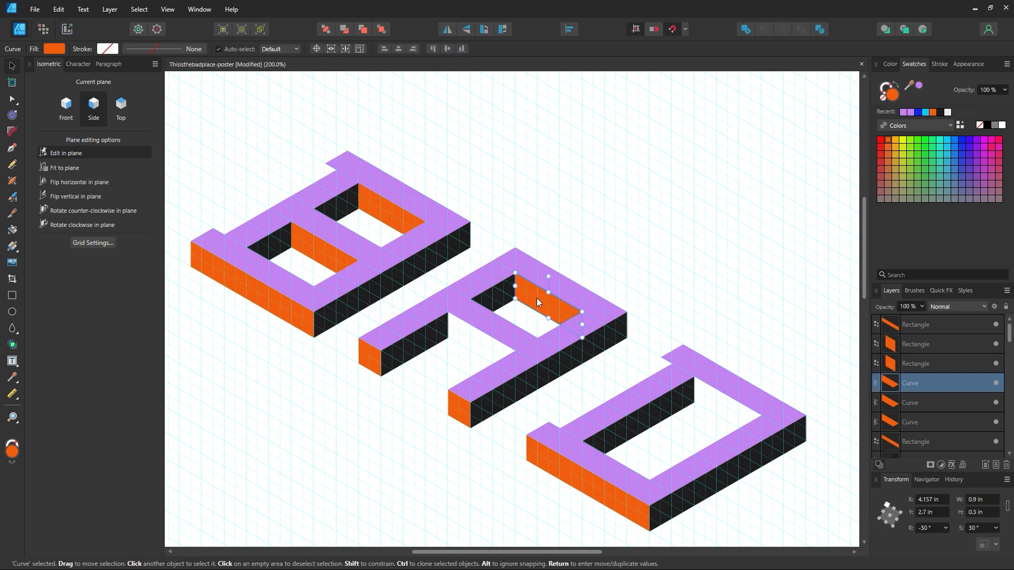
pyautogui.moveTo(537, 298); pyautogui.dragTo(462, 344)
pyautogui.click(694, 275)
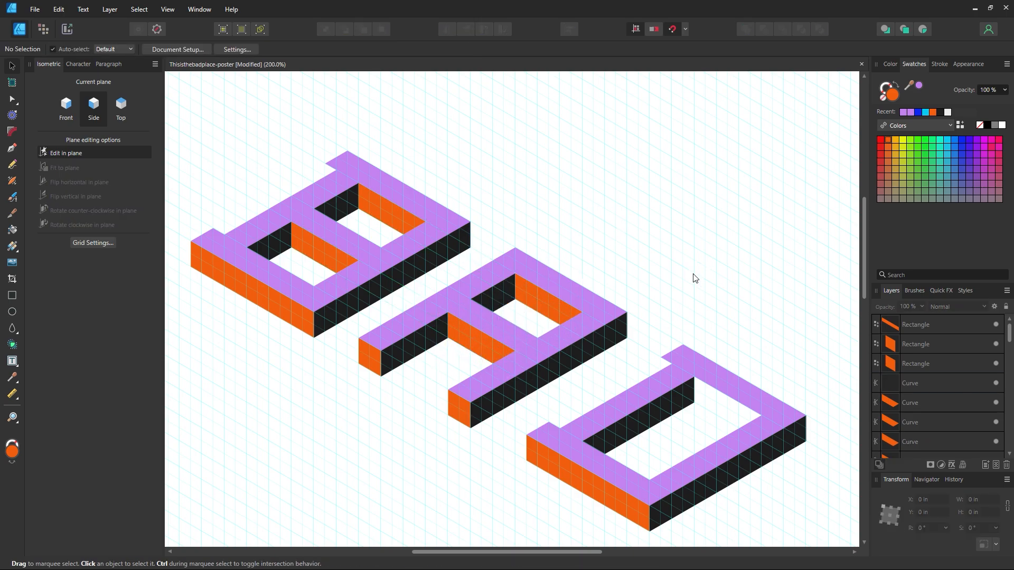
# - Copy the trimmed orange face from the A's opening to the upper-right inner edge of the D
pyautogui.press('space')
pyautogui.moveTo(585, 373); pyautogui.dragTo(546, 319)
pyautogui.click(435, 280)
pyautogui.moveTo(435, 280); pyautogui.dragTo(682, 349)
pyautogui.click(747, 236)
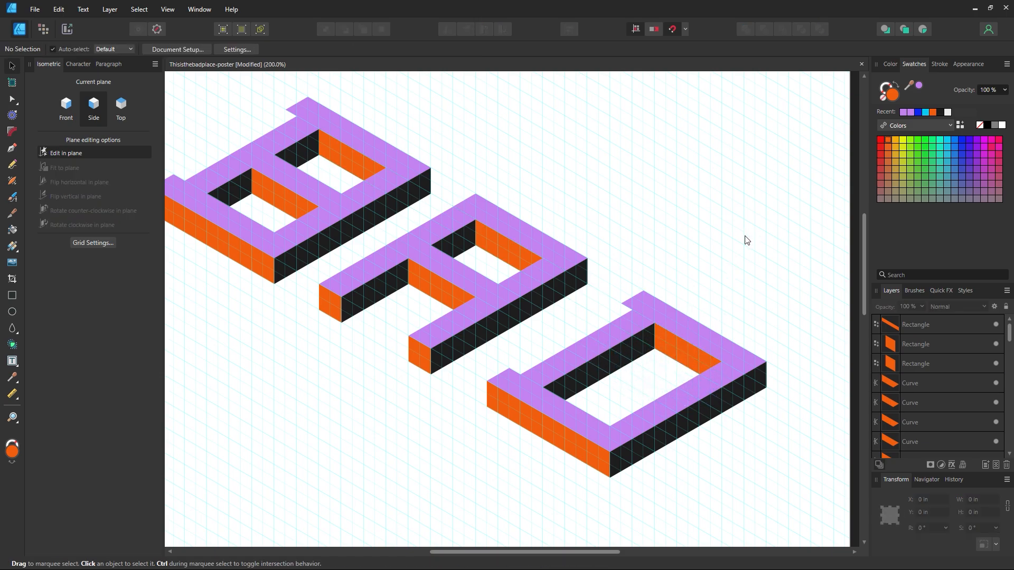
# - Compare the finished BAD letters with the THIS IS THE lettering above the artboard and the sketched poster layout beside it
pyautogui.press('z')
pyautogui.keyDown('alt'); pyautogui.click(567, 252); pyautogui.keyUp('alt')
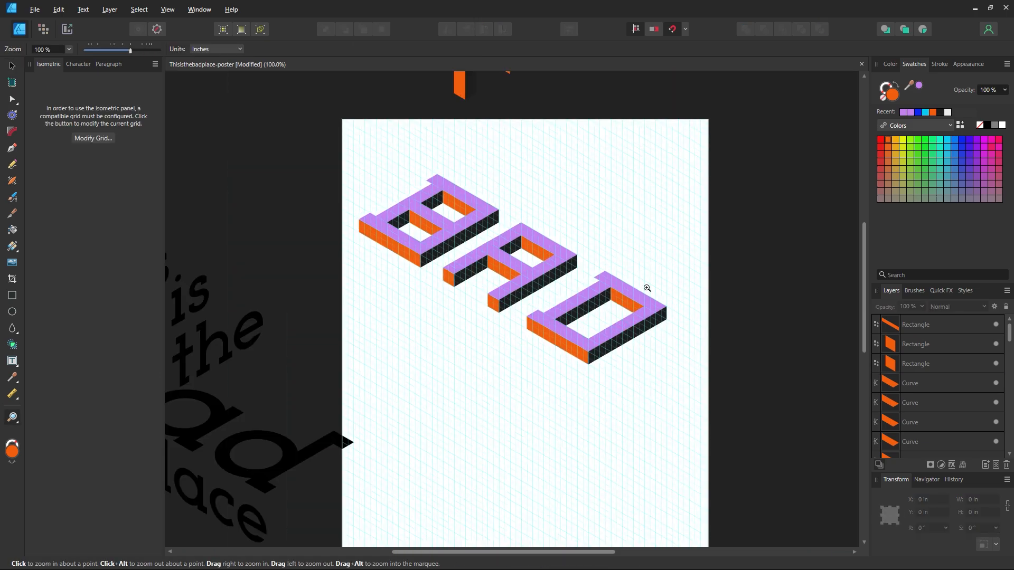
pyautogui.scroll(10, 540, 331)
pyautogui.press('space')
pyautogui.moveTo(566, 96); pyautogui.dragTo(591, 380)
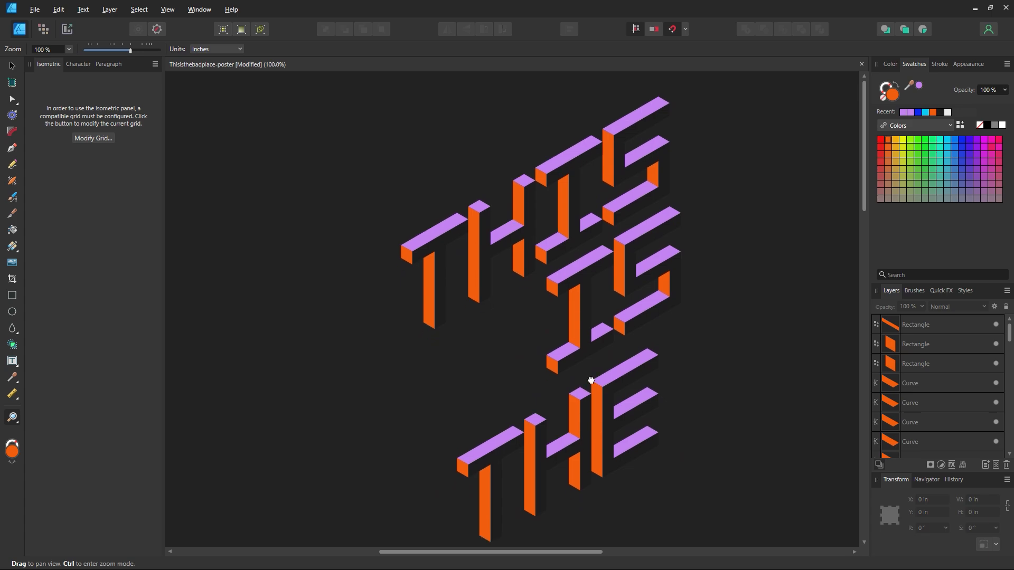
pyautogui.scroll(-7, 586, 365)
pyautogui.press('v')
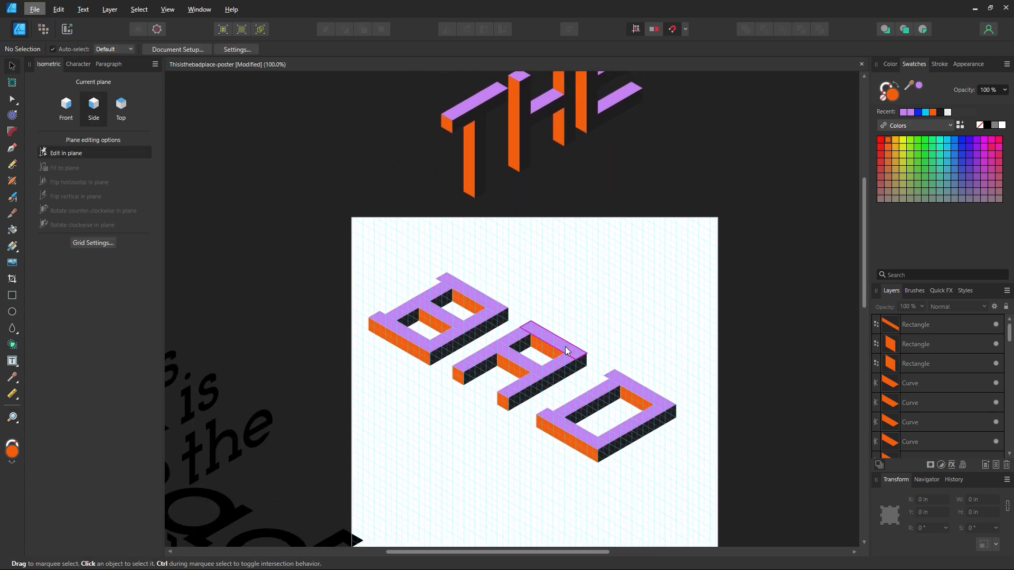
pyautogui.press('z')
pyautogui.keyDown('alt'); pyautogui.click(573, 335); pyautogui.keyUp('alt')
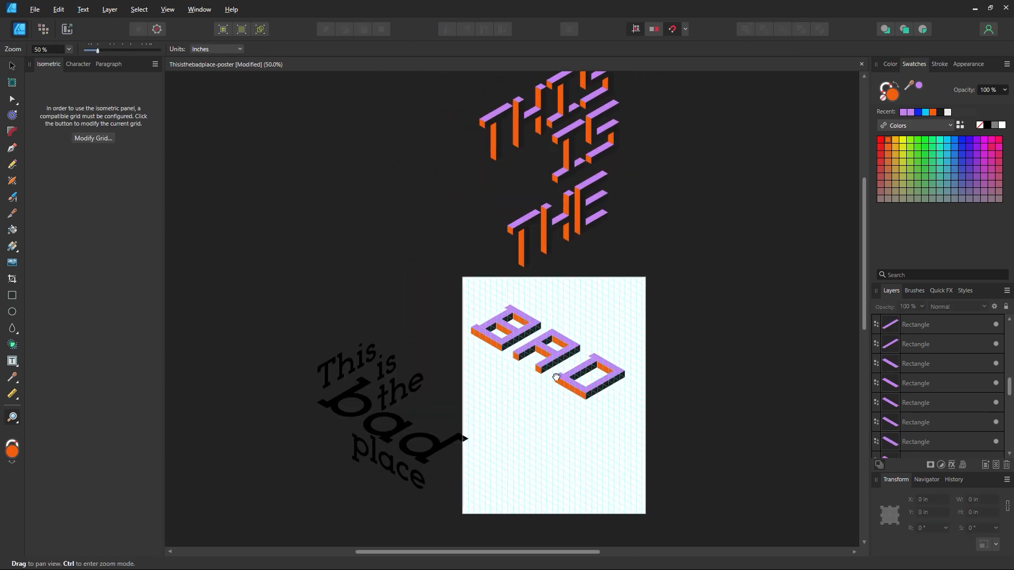
pyautogui.moveTo(557, 377); pyautogui.dragTo(523, 376)
pyautogui.click(8, 69)
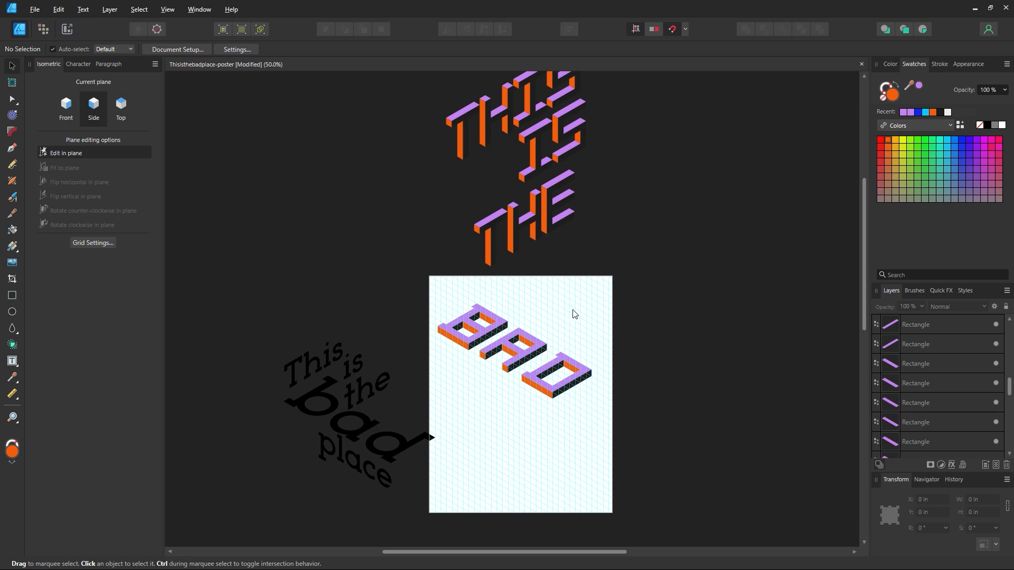
# - Draw a closed triangle with the Pen tool in the notch under the B's upper serif
pyautogui.press('z')
pyautogui.moveTo(571, 353); pyautogui.dragTo(706, 386)
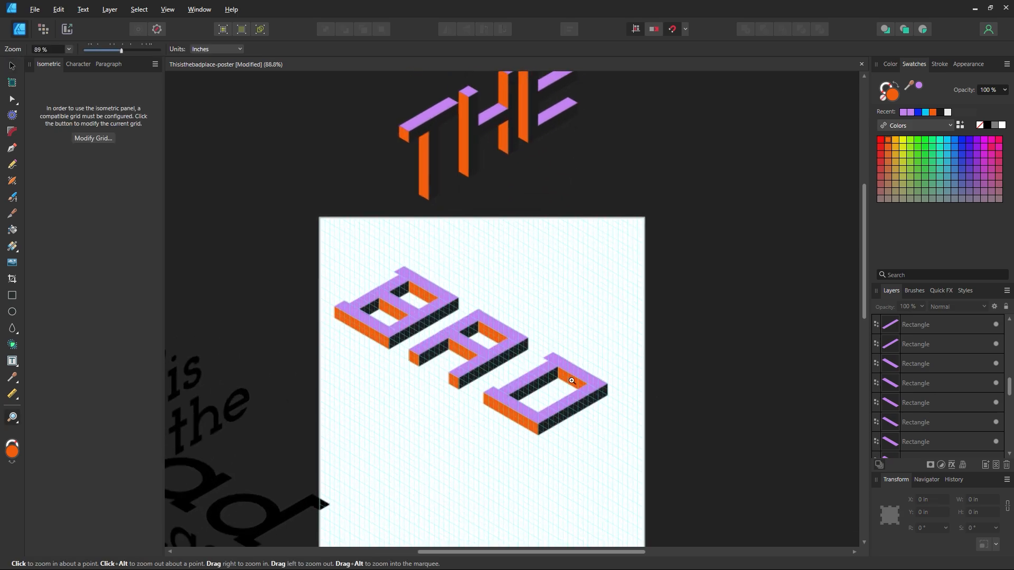
pyautogui.moveTo(367, 263); pyautogui.dragTo(650, 404)
pyautogui.moveTo(482, 320); pyautogui.dragTo(557, 356)
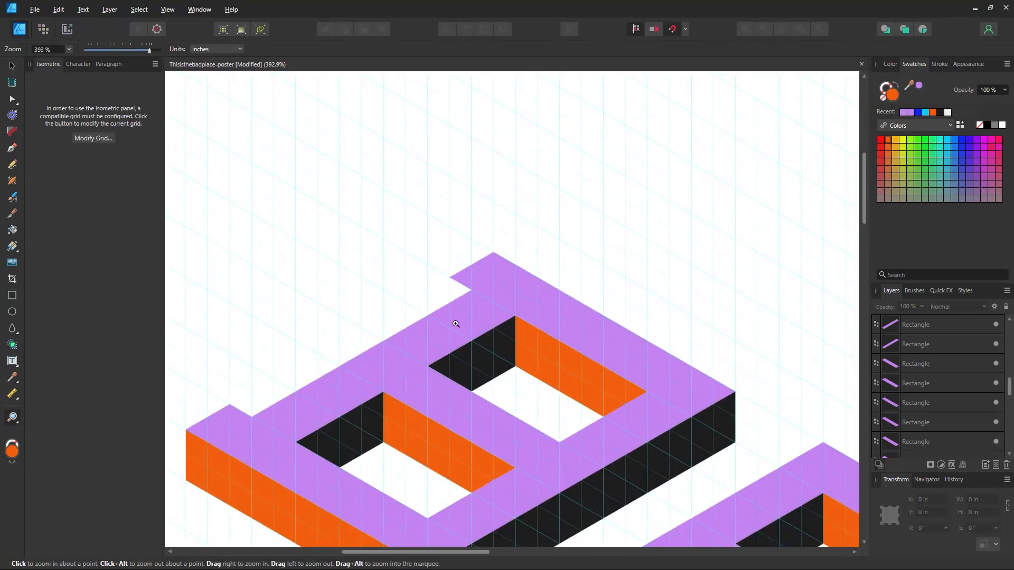
pyautogui.scroll(-3, 456, 324)
pyautogui.click(11, 153)
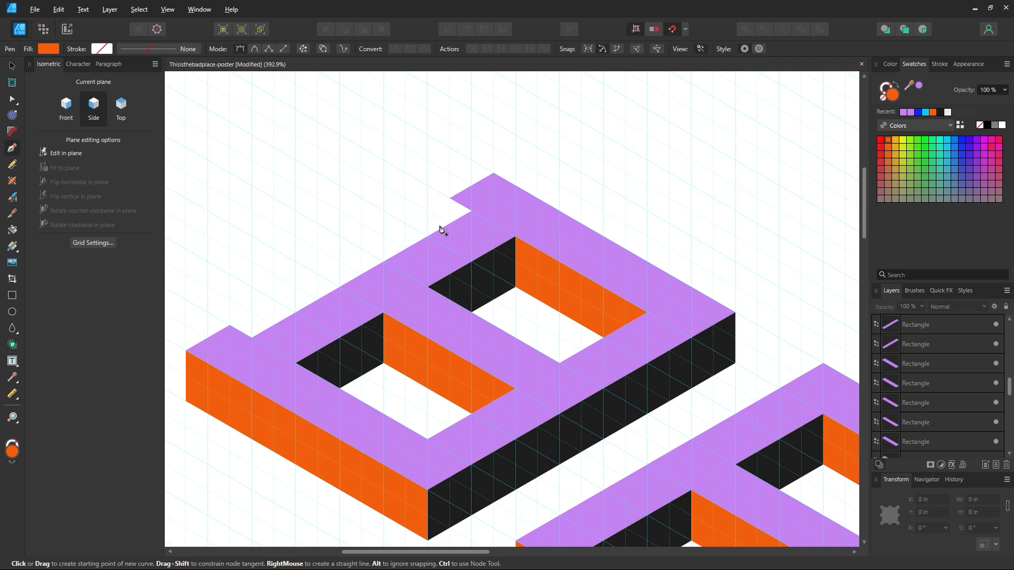
pyautogui.click(449, 198)
pyautogui.click(450, 224)
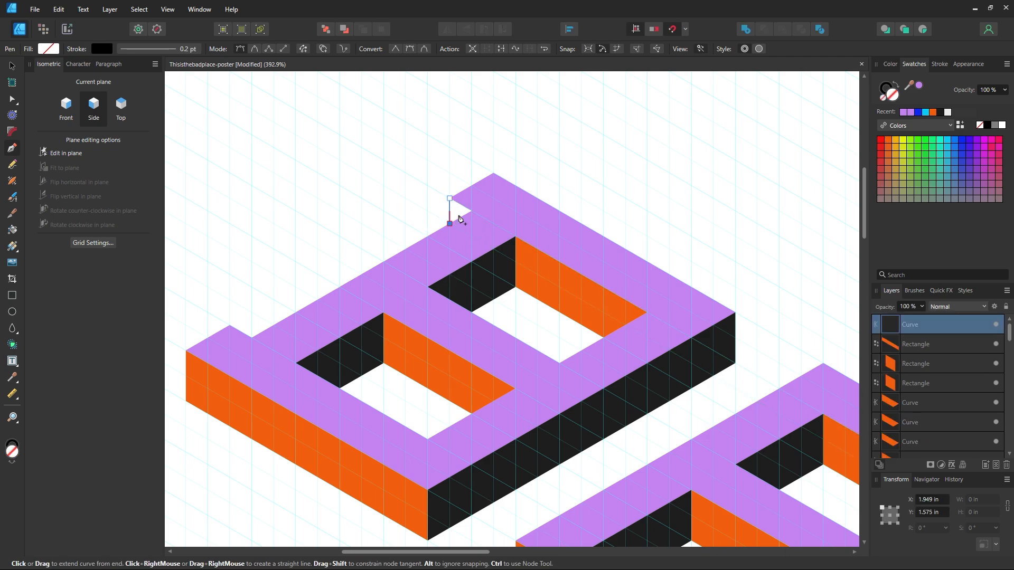
pyautogui.click(471, 211)
pyautogui.click(450, 198)
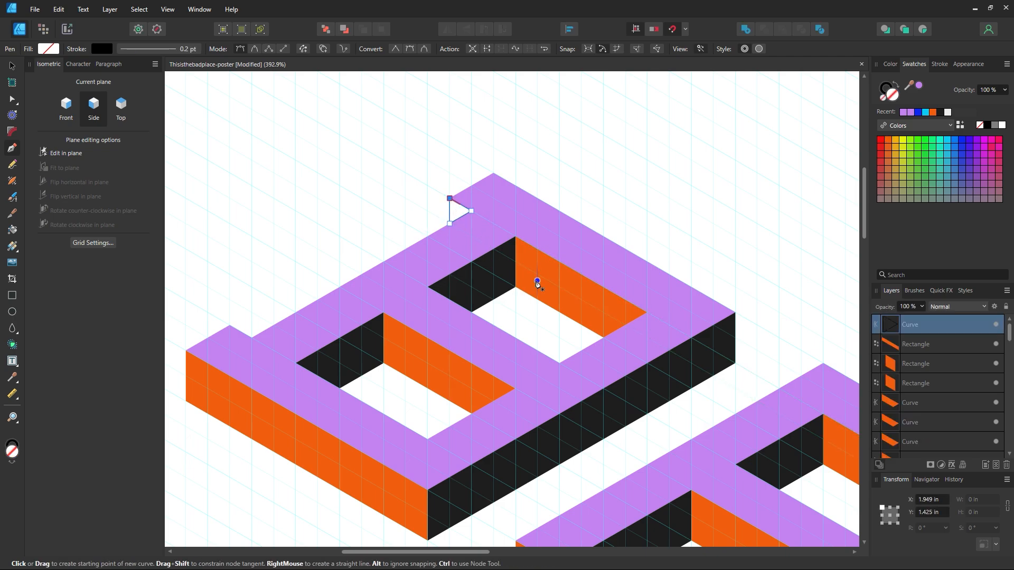
# - Fill the serif triangle with the orange sampled from the side face in the B's upper opening
pyautogui.press('i')
pyautogui.click(537, 284)
pyautogui.click(12, 69)
pyautogui.click(327, 175)
pyautogui.press('z')
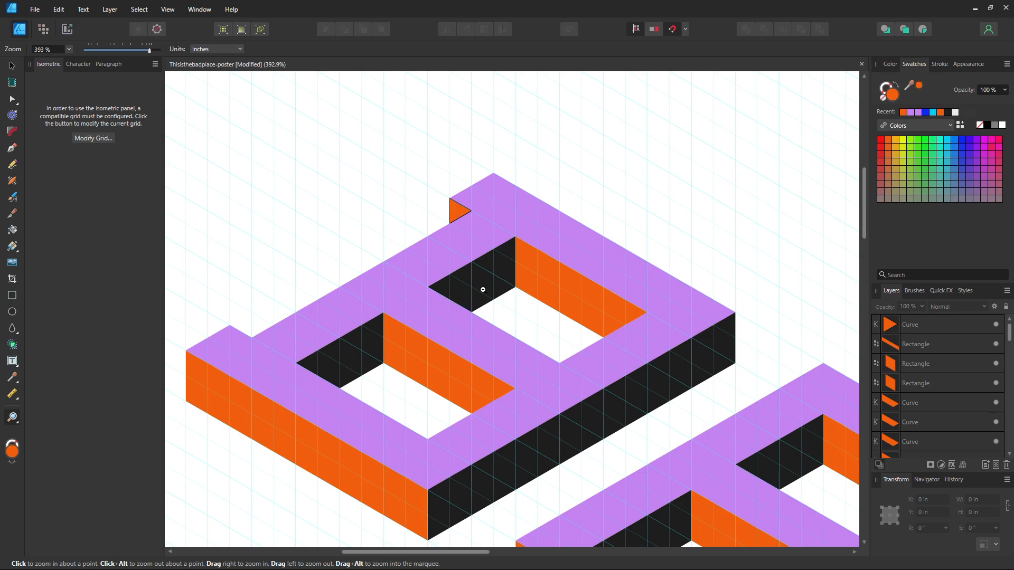
pyautogui.keyDown('alt'); pyautogui.click(619, 391); pyautogui.keyUp('alt')
pyautogui.keyDown('alt'); pyautogui.click(619, 391); pyautogui.keyUp('alt')
pyautogui.moveTo(583, 311); pyautogui.dragTo(677, 359)
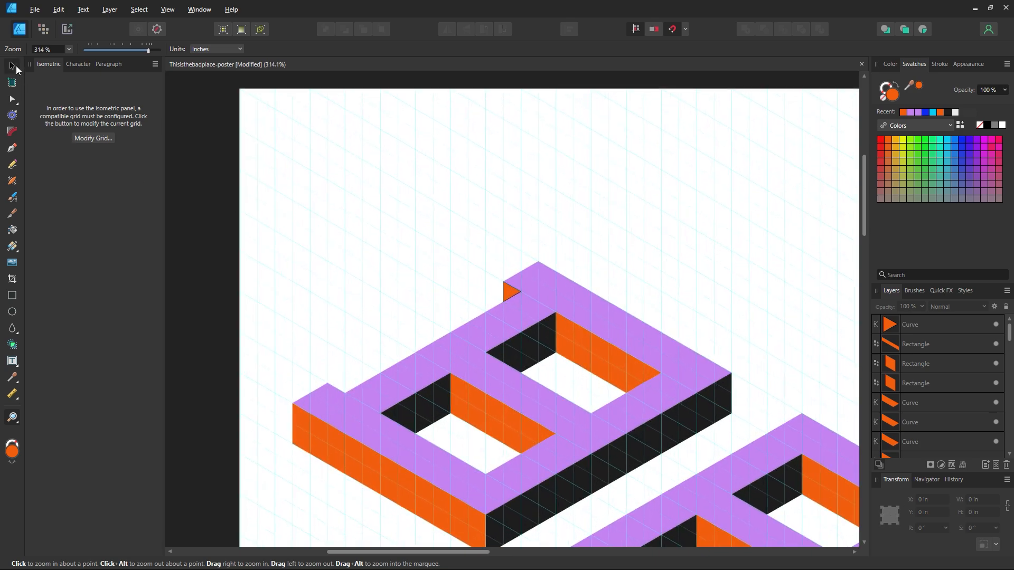
# - Remove the black outline from the orange triangle under the B's upper serif
pyautogui.click(16, 67)
pyautogui.click(510, 290)
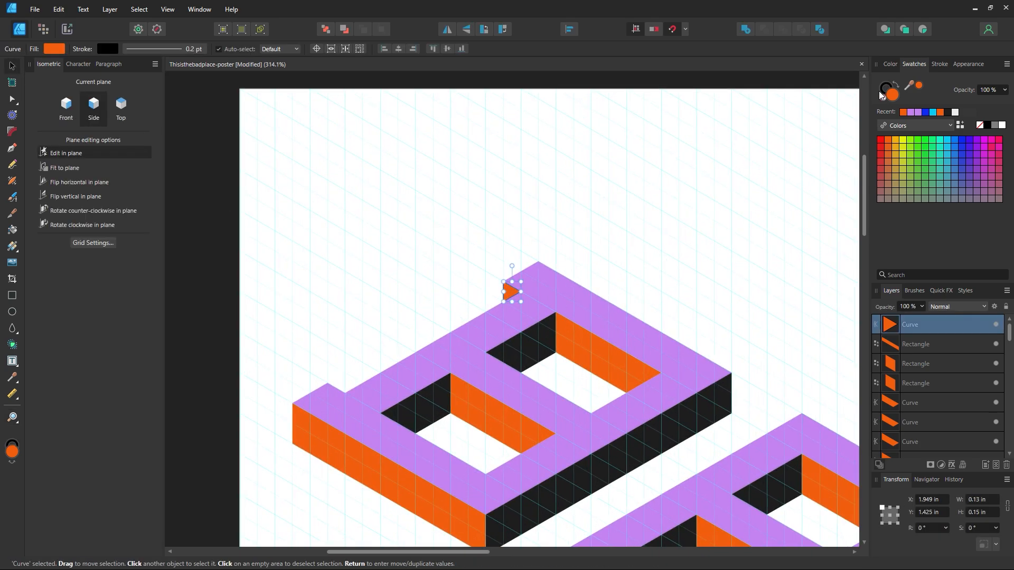
pyautogui.click(750, 342)
# - Copy the orange serif triangle from the B to the matching notch under the D's upper serif
pyautogui.press('z')
pyautogui.keyDown('alt'); pyautogui.click(729, 413); pyautogui.keyUp('alt')
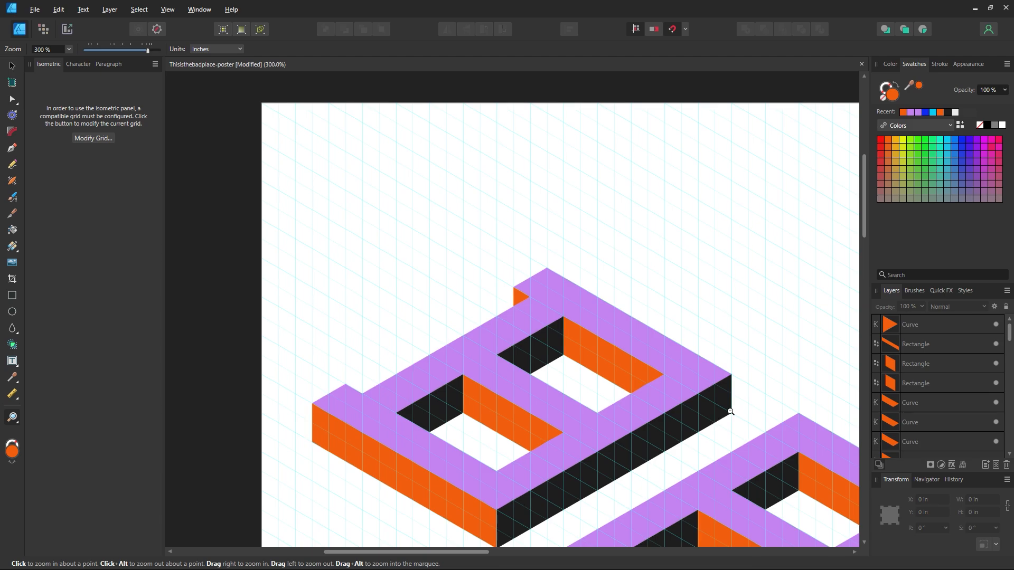
pyautogui.moveTo(717, 468); pyautogui.dragTo(479, 259)
pyautogui.click(14, 69)
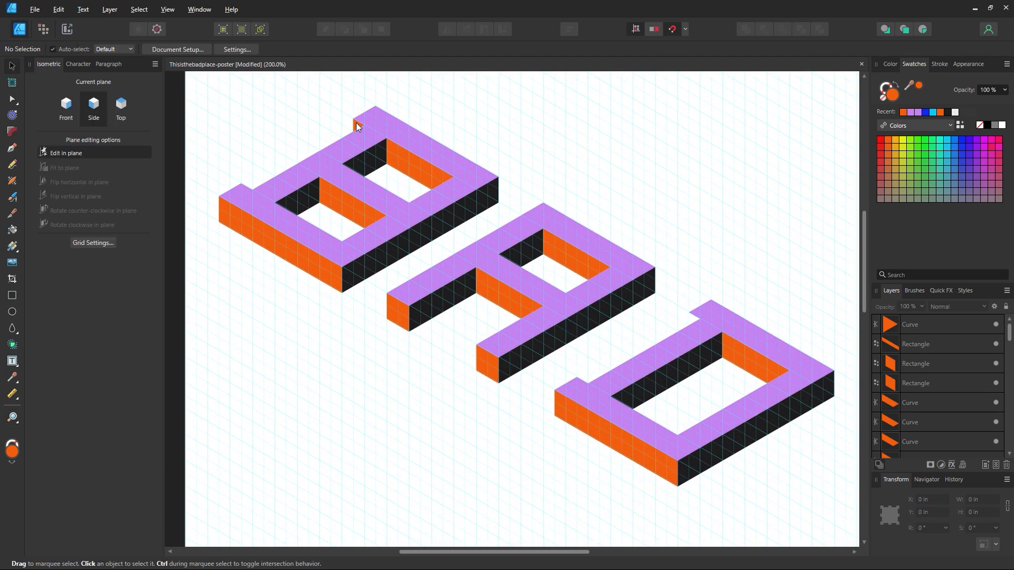
pyautogui.moveTo(356, 122); pyautogui.dragTo(700, 310)
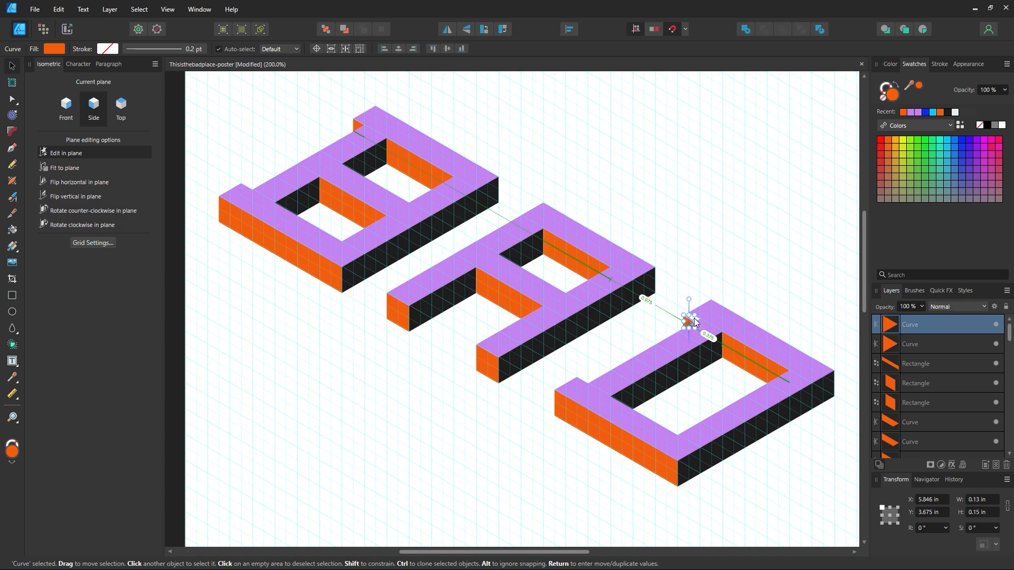
pyautogui.click(754, 237)
# - Examine the BAD letters with their serif triangles beside the THE lettering and the sketched layout
pyautogui.press('z')
pyautogui.keyDown('alt'); pyautogui.click(698, 239); pyautogui.keyUp('alt')
pyautogui.keyDown('alt'); pyautogui.click(697, 239); pyautogui.keyUp('alt')
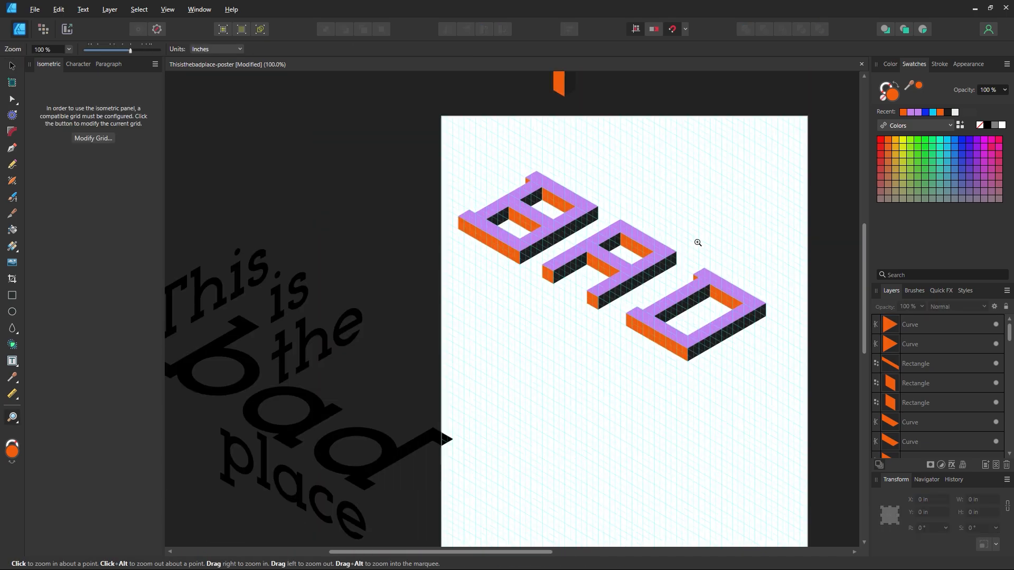
pyautogui.moveTo(702, 239); pyautogui.dragTo(626, 327)
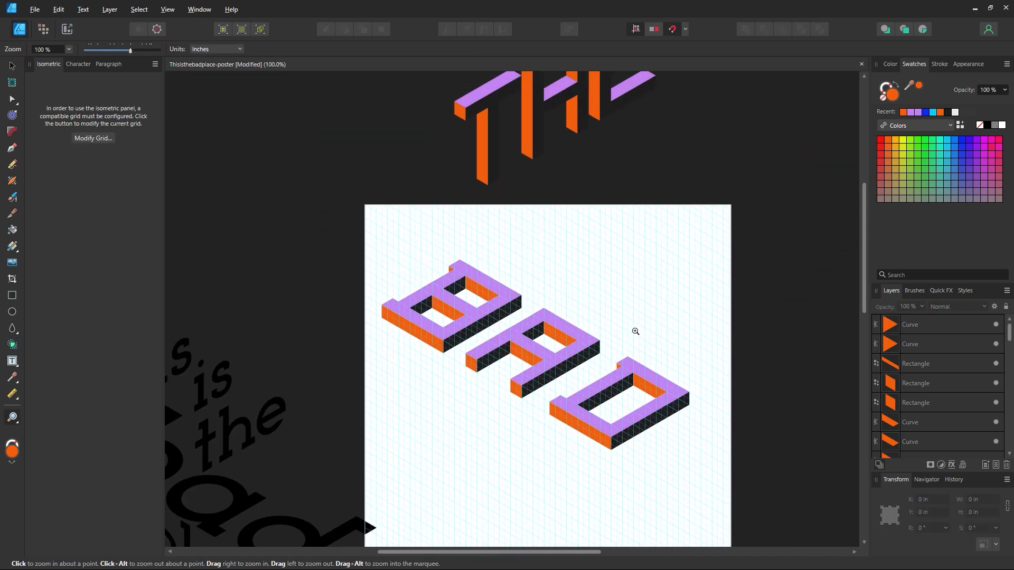
pyautogui.keyDown('alt'); pyautogui.click(635, 331); pyautogui.keyUp('alt')
pyautogui.click(11, 69)
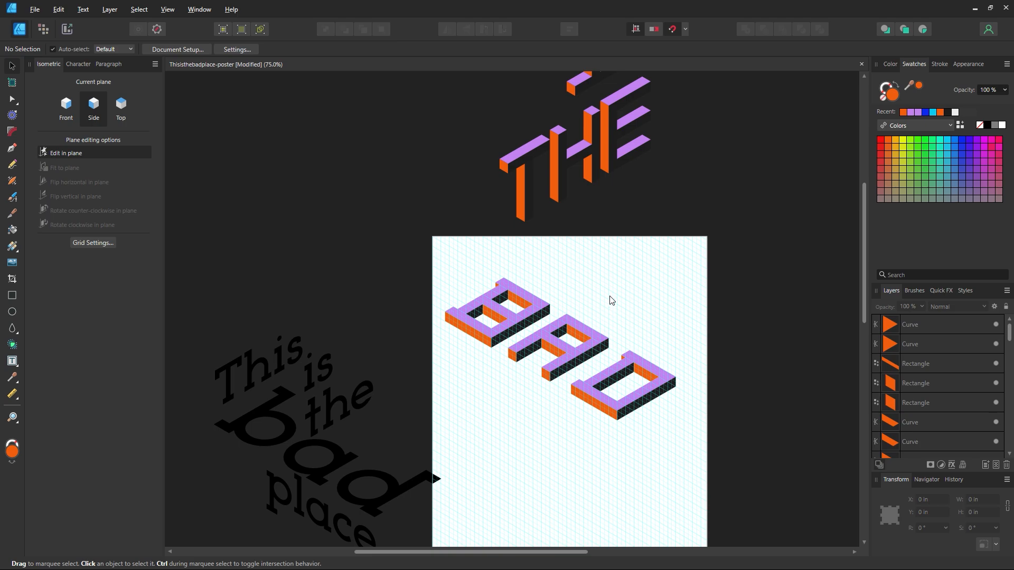
pyautogui.press('z')
pyautogui.moveTo(559, 272); pyautogui.dragTo(428, 276)
# - Merge the five purple rectangles of the B's top face into one shape with the Add operation
pyautogui.press('v')
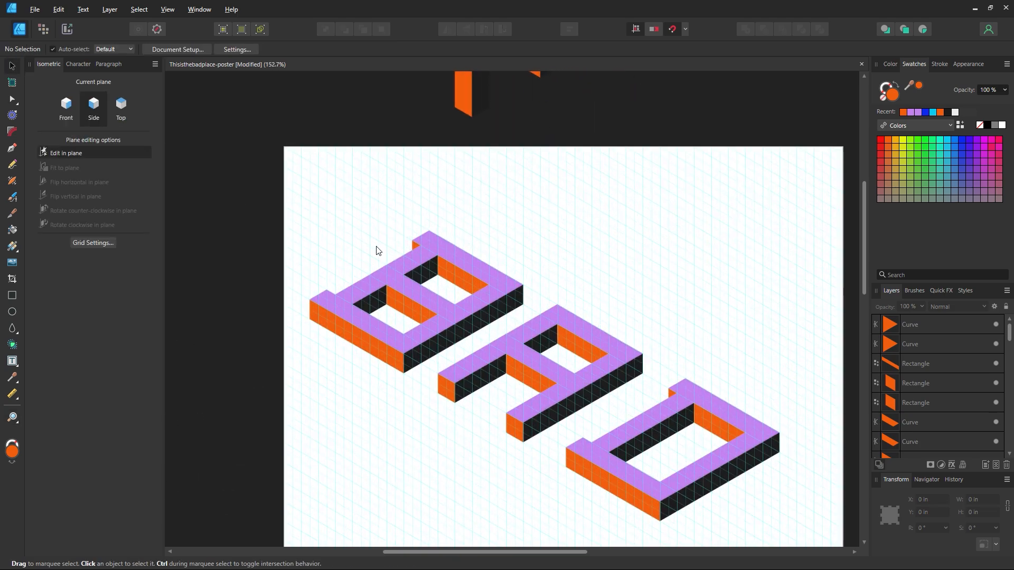
pyautogui.click(399, 261)
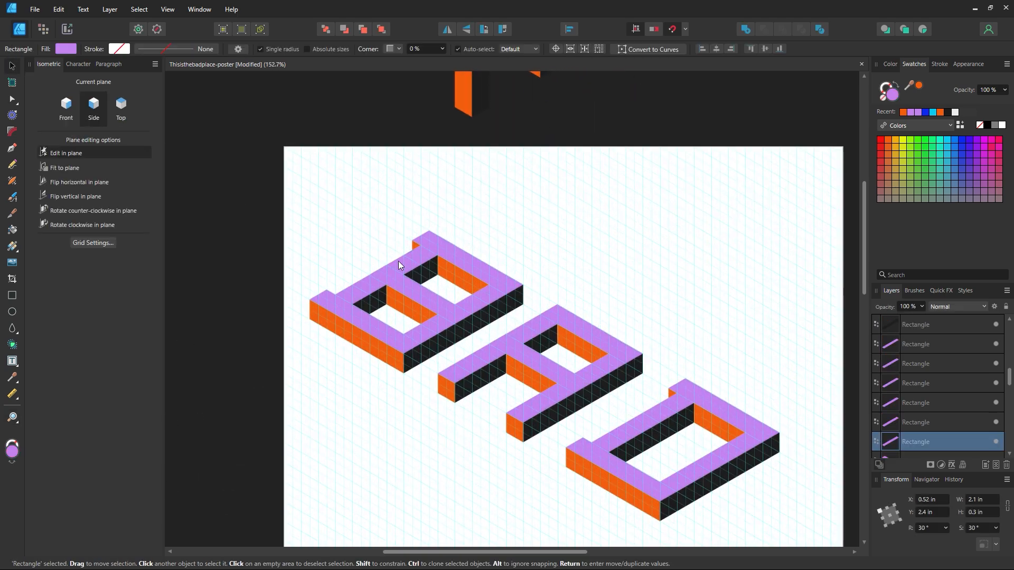
pyautogui.keyDown('shift'); pyautogui.click(456, 261); pyautogui.keyUp('shift')
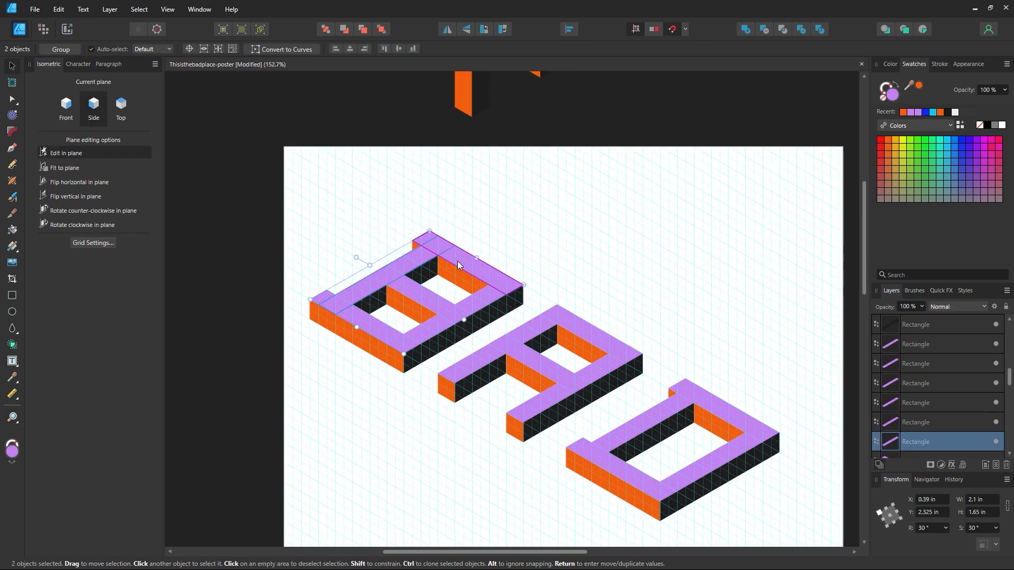
pyautogui.keyDown('shift'); pyautogui.click(422, 295); pyautogui.keyUp('shift')
pyautogui.keyDown('shift'); pyautogui.click(398, 337); pyautogui.keyUp('shift')
pyautogui.keyDown('shift'); pyautogui.click(427, 333); pyautogui.keyUp('shift')
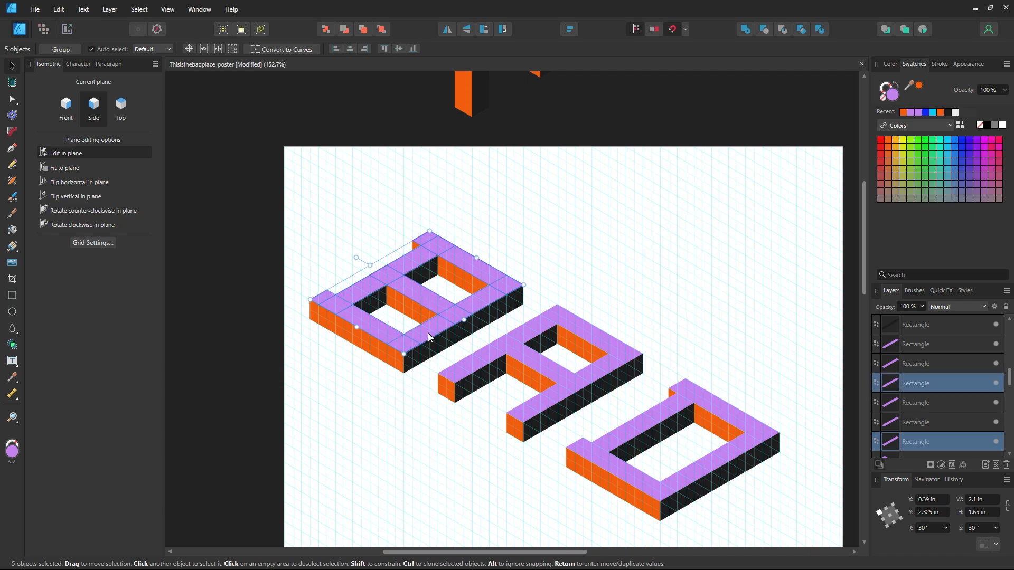
pyautogui.click(745, 30)
pyautogui.moveTo(501, 278); pyautogui.dragTo(744, 201)
pyautogui.hotkey('ctrl', 'z')
# - Merge the four purple rectangles of the A's top face into one shape with the Add operation
pyautogui.click(513, 337)
pyautogui.keyDown('shift'); pyautogui.click(540, 350); pyautogui.keyUp('shift')
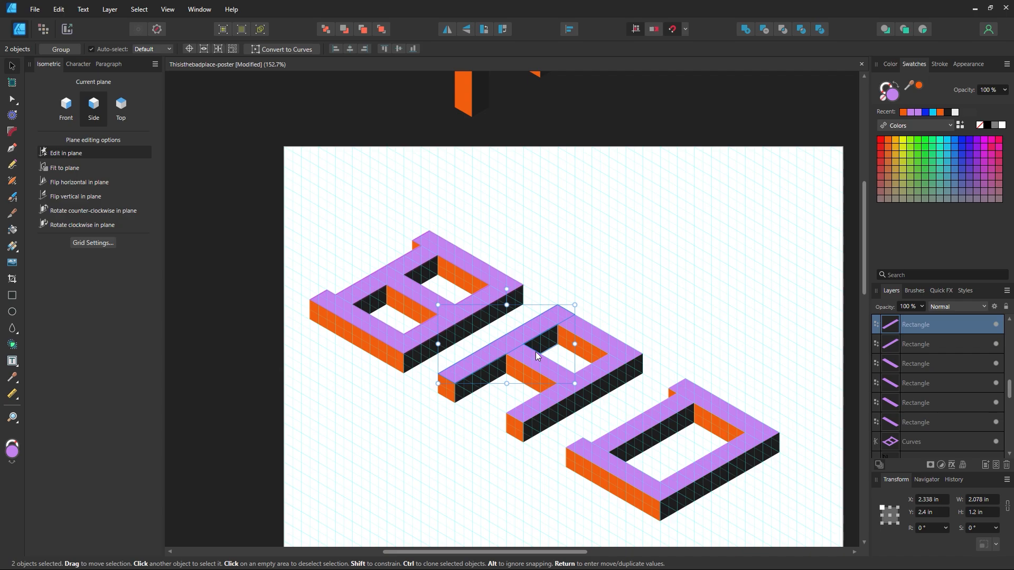
pyautogui.click(539, 361)
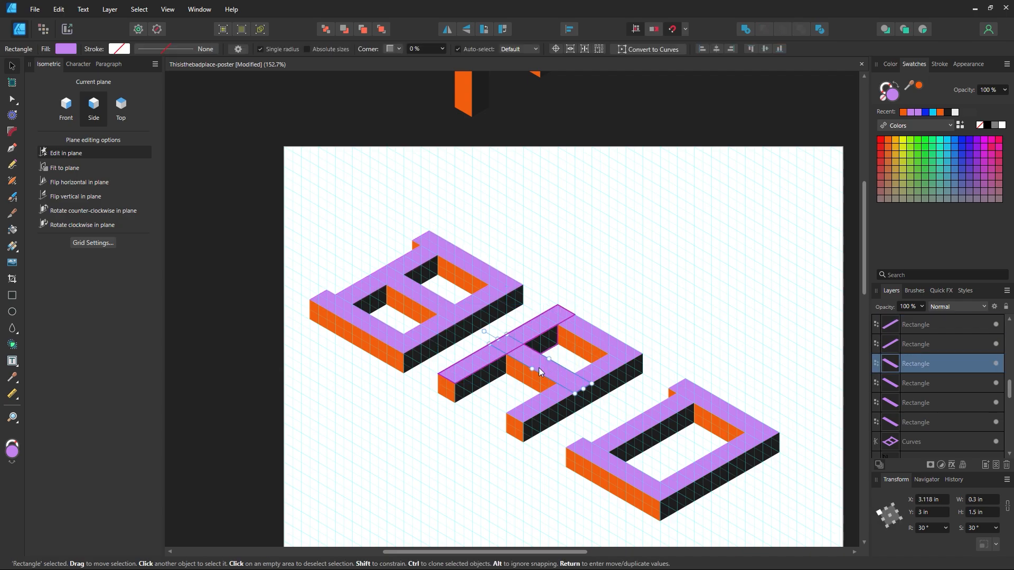
pyautogui.keyDown('shift'); pyautogui.click(530, 332); pyautogui.keyUp('shift')
pyautogui.keyDown('shift'); pyautogui.click(596, 337); pyautogui.keyUp('shift')
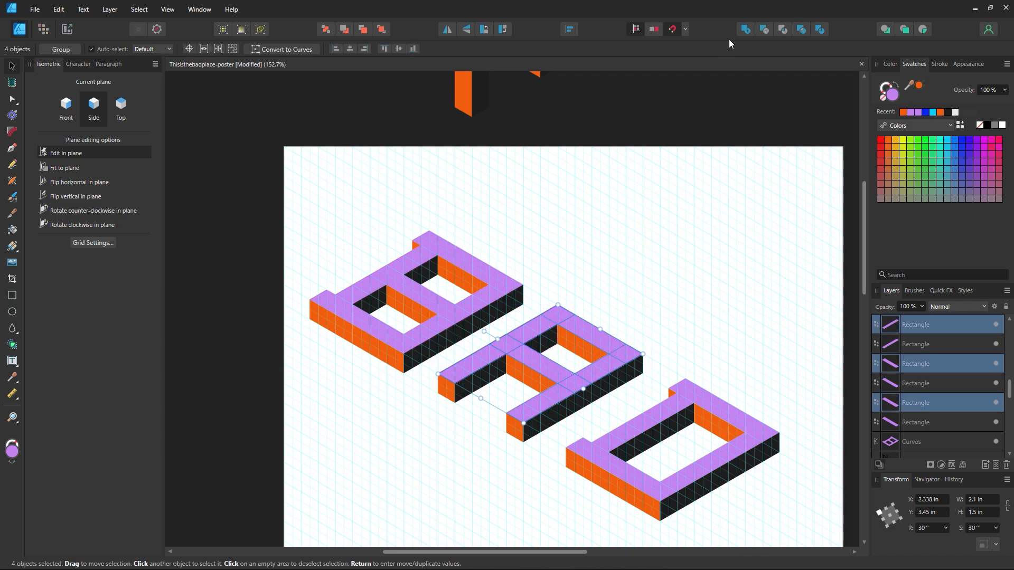
pyautogui.click(746, 31)
pyautogui.moveTo(601, 346); pyautogui.dragTo(724, 187)
pyautogui.hotkey('ctrl', 'z')
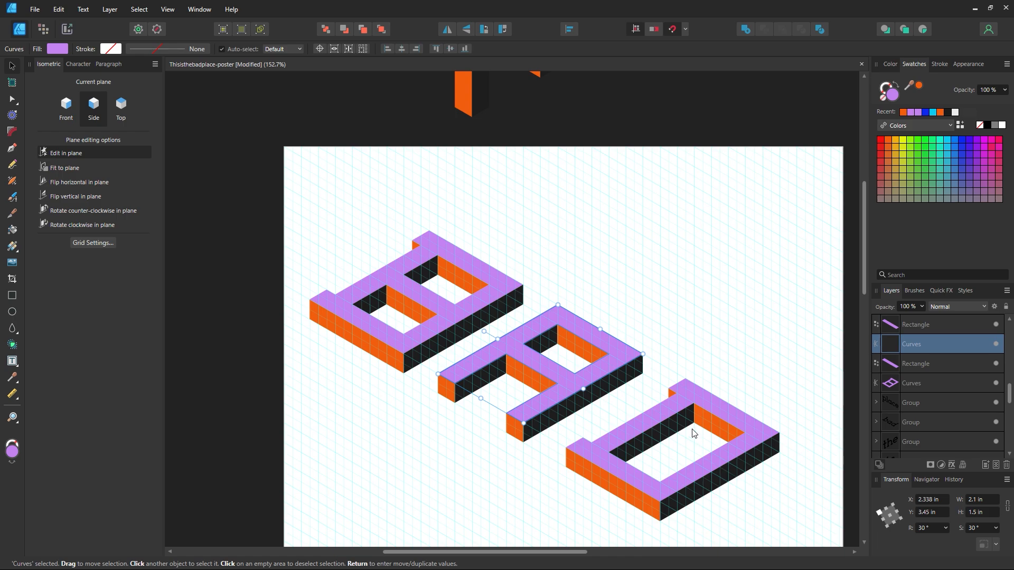
# - Merge the four purple rectangles of the D's top face into one shape with the Add operation
pyautogui.click(693, 401)
pyautogui.keyDown('shift'); pyautogui.click(750, 424); pyautogui.keyUp('shift')
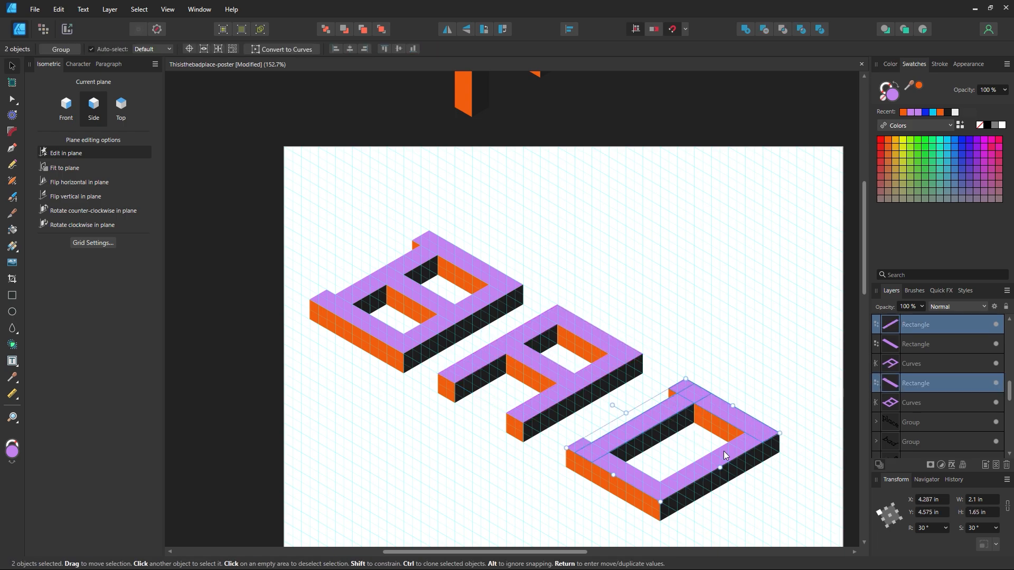
pyautogui.keyDown('shift'); pyautogui.click(619, 471); pyautogui.keyUp('shift')
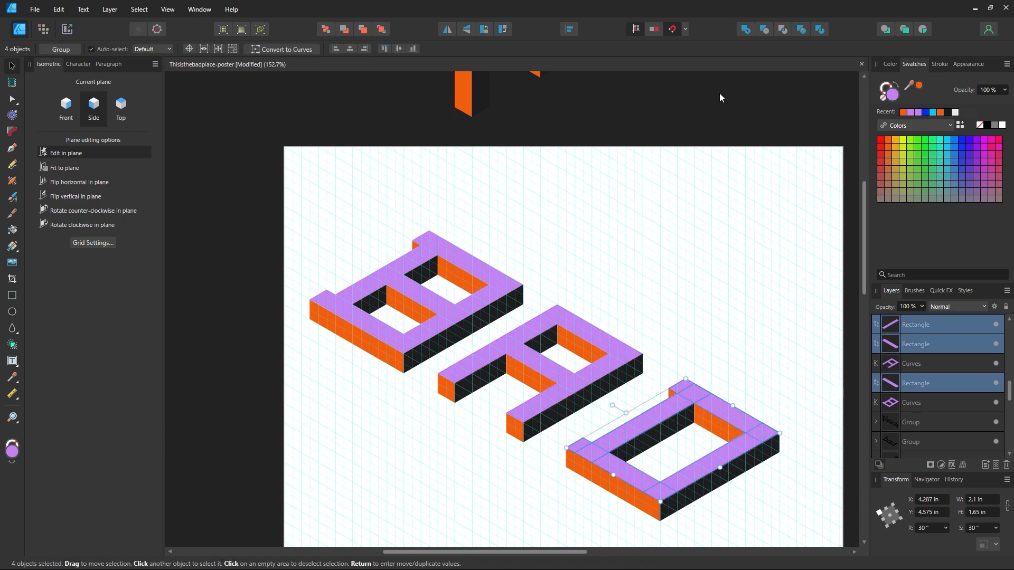
pyautogui.click(746, 29)
pyautogui.moveTo(723, 414); pyautogui.dragTo(731, 174)
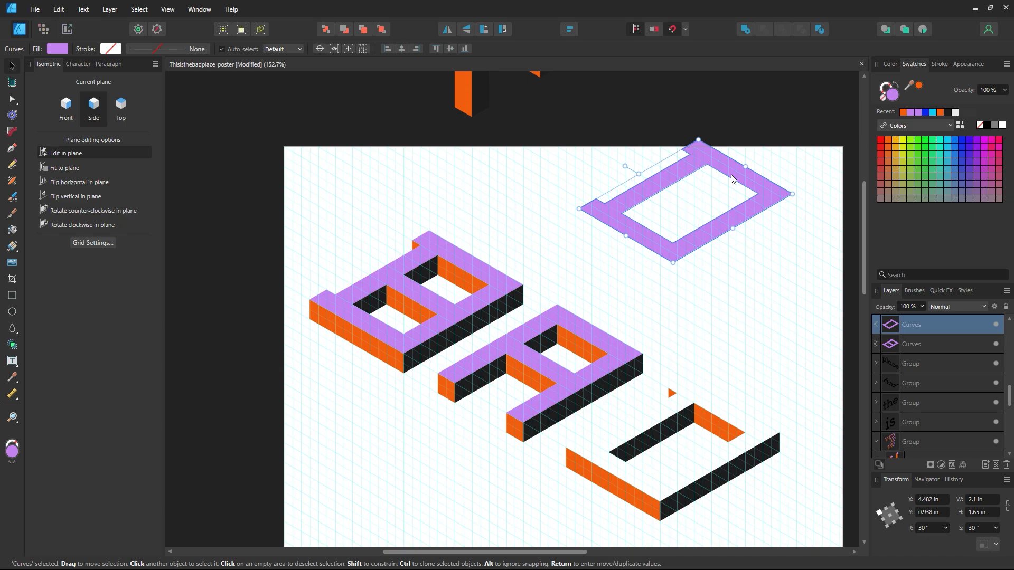
pyautogui.hotkey('ctrl', 'z')
# - Try moving the three merged purple faces of BAD together away from their side faces
pyautogui.click(476, 309)
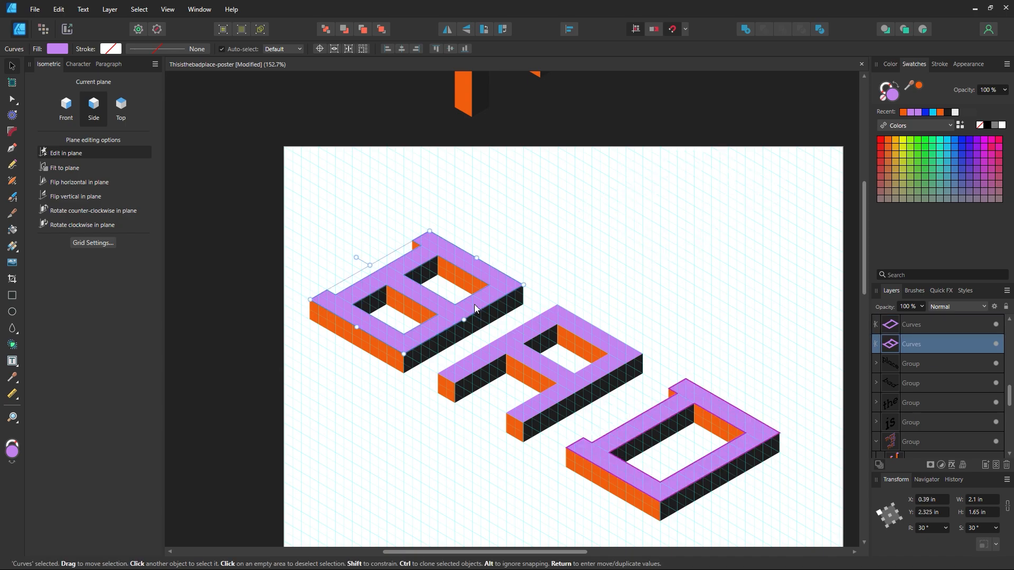
pyautogui.keyDown('shift'); pyautogui.click(610, 448); pyautogui.keyUp('shift')
pyautogui.moveTo(610, 448); pyautogui.dragTo(694, 203)
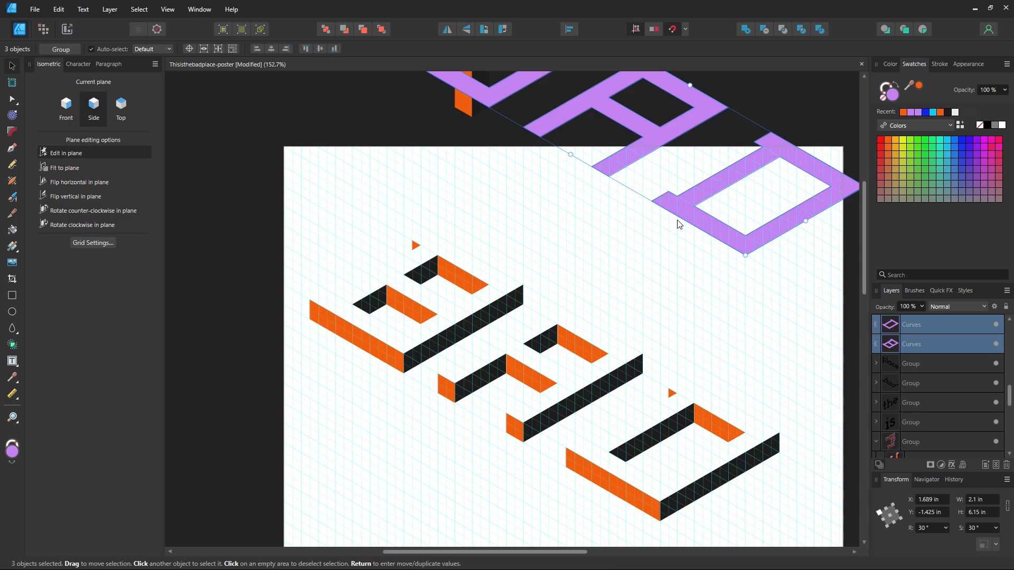
pyautogui.hotkey('ctrl', 'z')
pyautogui.click(636, 327)
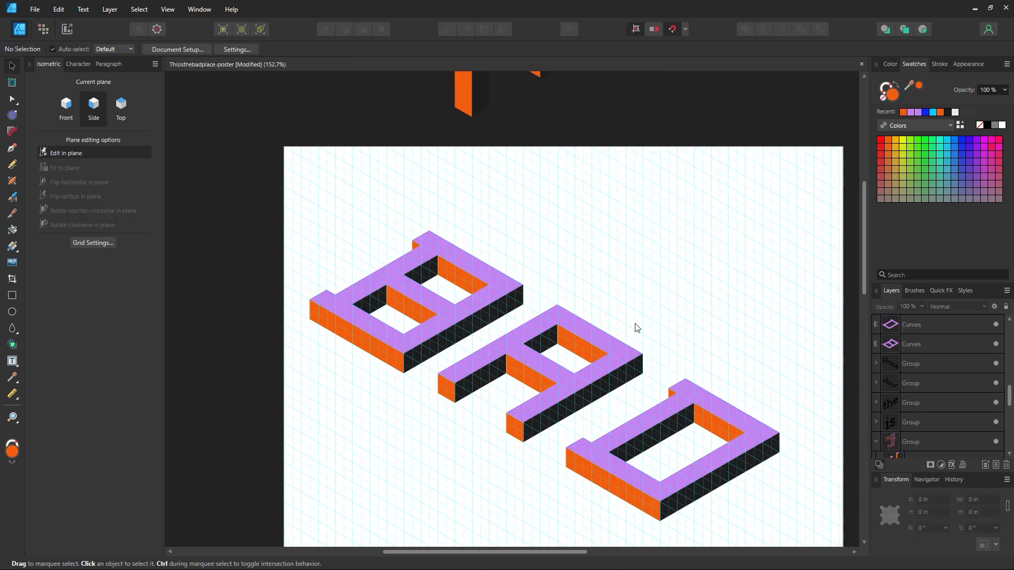
# - Examine the merged BAD letters on the artboard in relation to the surrounding lettering and sketched layout
pyautogui.press('z')
pyautogui.keyDown('alt'); pyautogui.click(637, 341); pyautogui.keyUp('alt')
pyautogui.keyDown('alt'); pyautogui.click(647, 358); pyautogui.keyUp('alt')
pyautogui.keyDown('alt'); pyautogui.click(650, 361); pyautogui.keyUp('alt')
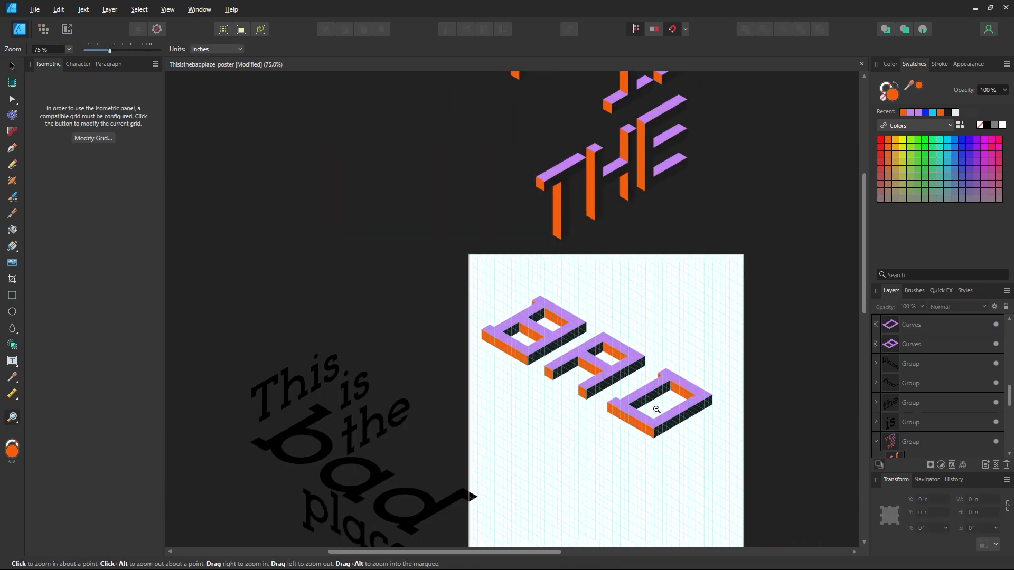
pyautogui.moveTo(638, 400); pyautogui.dragTo(592, 371)
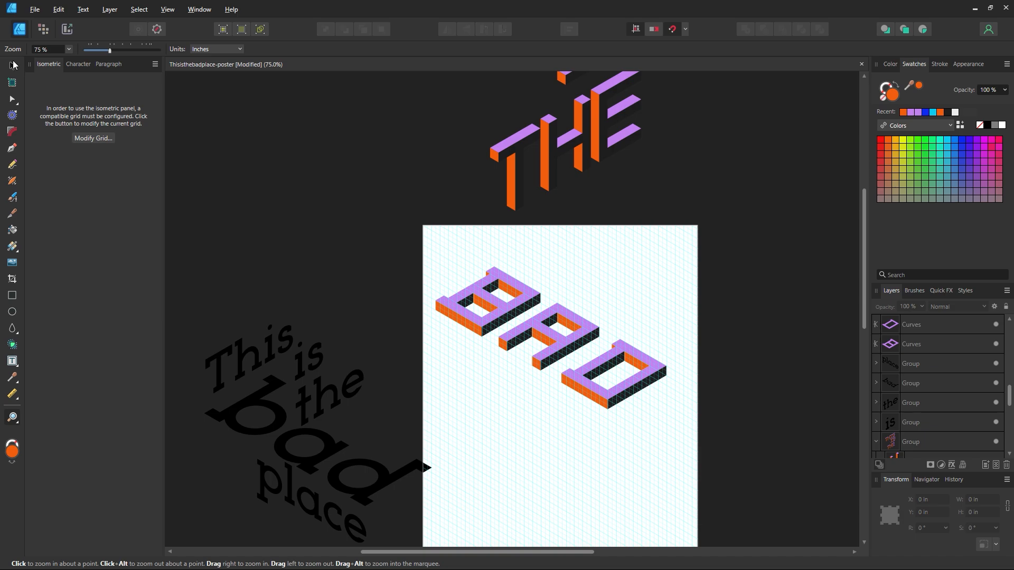
pyautogui.click(13, 65)
pyautogui.press('z')
pyautogui.moveTo(634, 343); pyautogui.dragTo(696, 417)
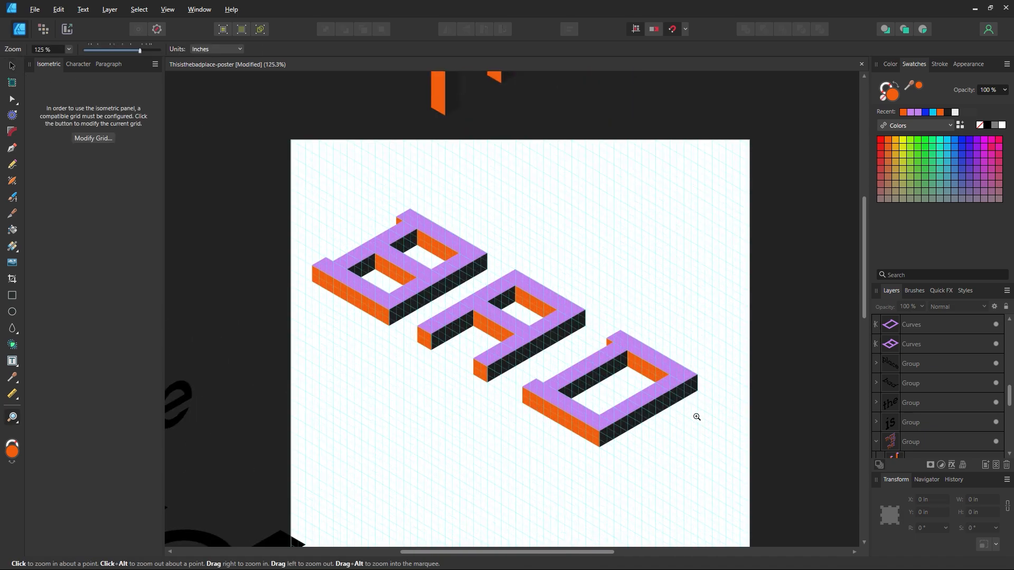
# - Group the B's purple top face with all its orange and near-black side faces
pyautogui.click(11, 65)
pyautogui.moveTo(278, 153); pyautogui.dragTo(491, 322)
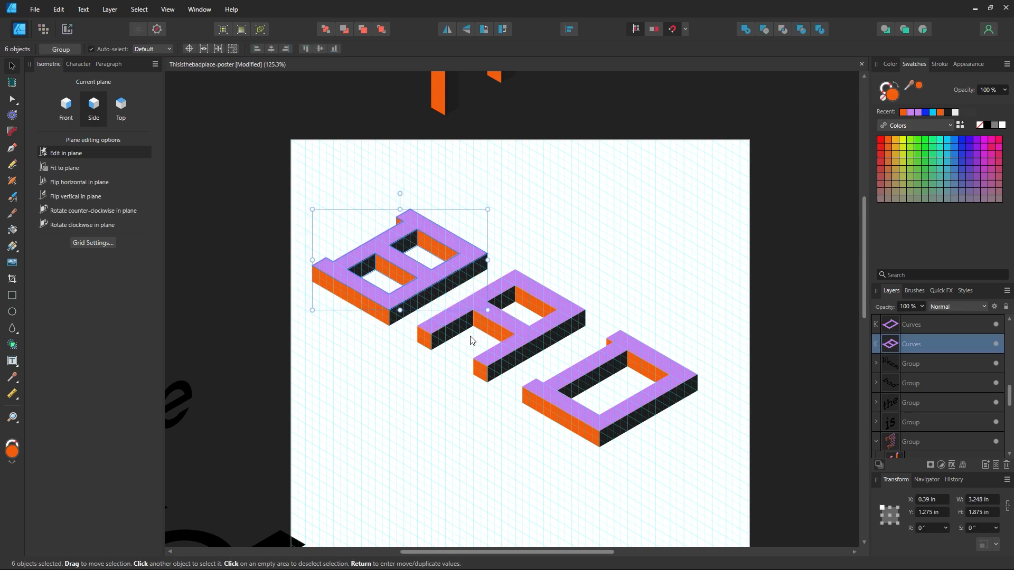
pyautogui.keyDown('shift'); pyautogui.click(392, 326); pyautogui.keyUp('shift')
pyautogui.moveTo(416, 291); pyautogui.dragTo(433, 208)
pyautogui.hotkey('ctrl', 'z')
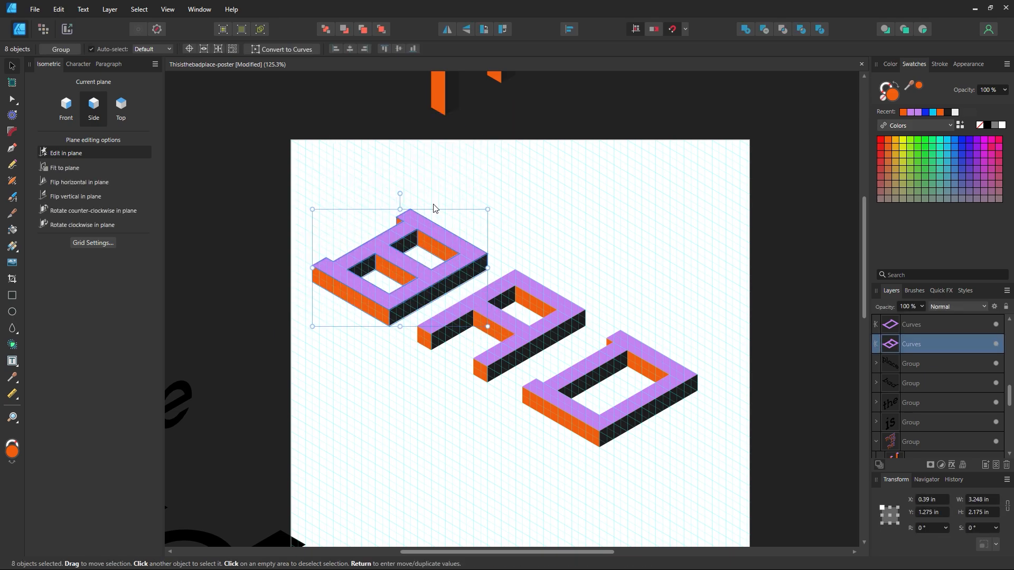
# - Group all the faces of the A, and all the faces of the D, as two separate letter groups
pyautogui.moveTo(616, 268); pyautogui.dragTo(413, 394)
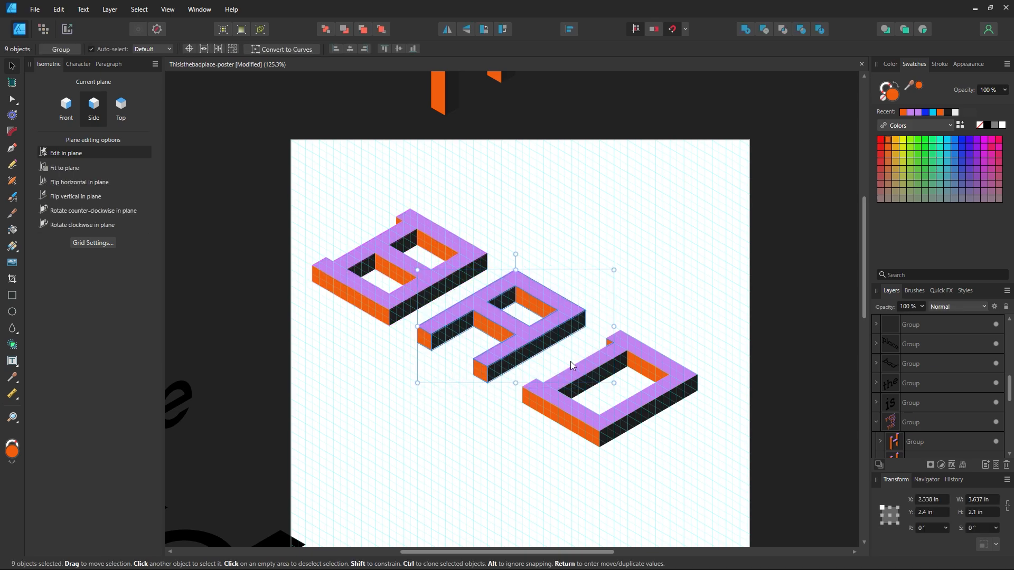
pyautogui.keyDown('shift'); pyautogui.click(608, 345); pyautogui.keyUp('shift')
pyautogui.moveTo(550, 332); pyautogui.dragTo(616, 226)
pyautogui.hotkey('ctrl', 'z')
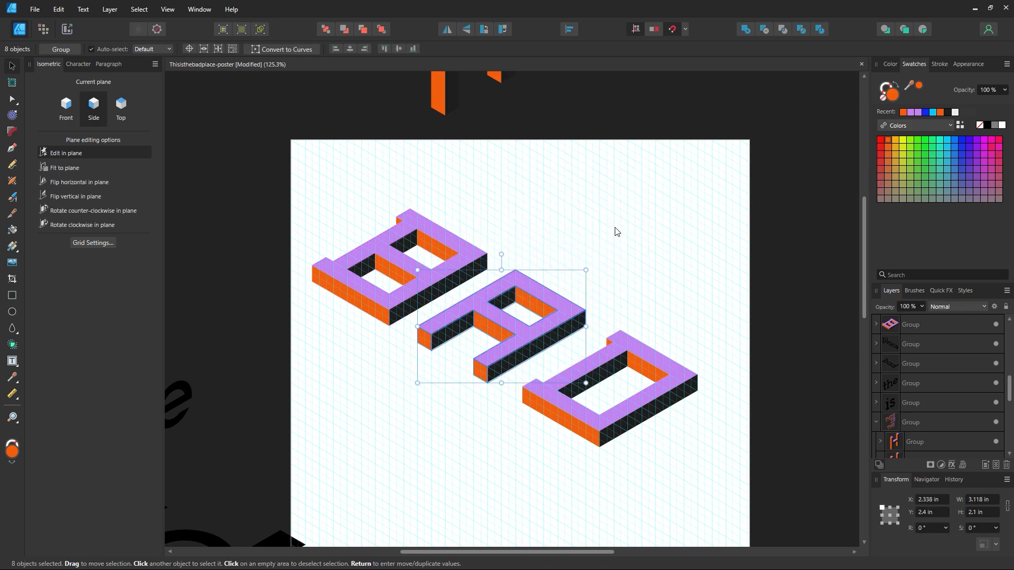
pyautogui.moveTo(728, 317); pyautogui.dragTo(521, 494)
pyautogui.click(415, 281)
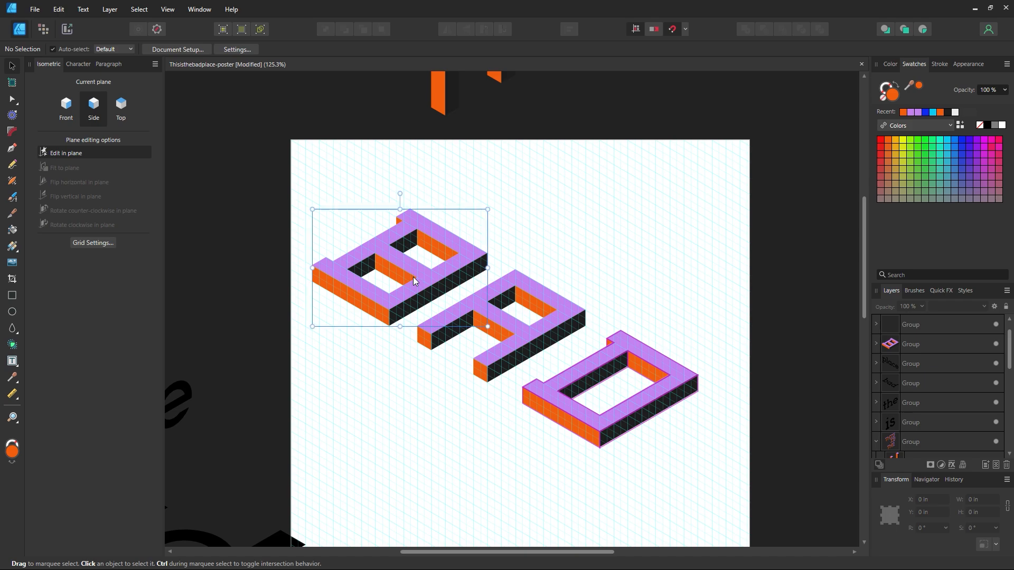
# - Try moving the B, A and D groups one at a time to test that each holds together
pyautogui.moveTo(415, 282); pyautogui.dragTo(400, 164)
pyautogui.hotkey('ctrl', 'z')
pyautogui.moveTo(487, 325); pyautogui.dragTo(606, 252)
pyautogui.hotkey('ctrl', 'z')
pyautogui.moveTo(543, 344); pyautogui.dragTo(621, 259)
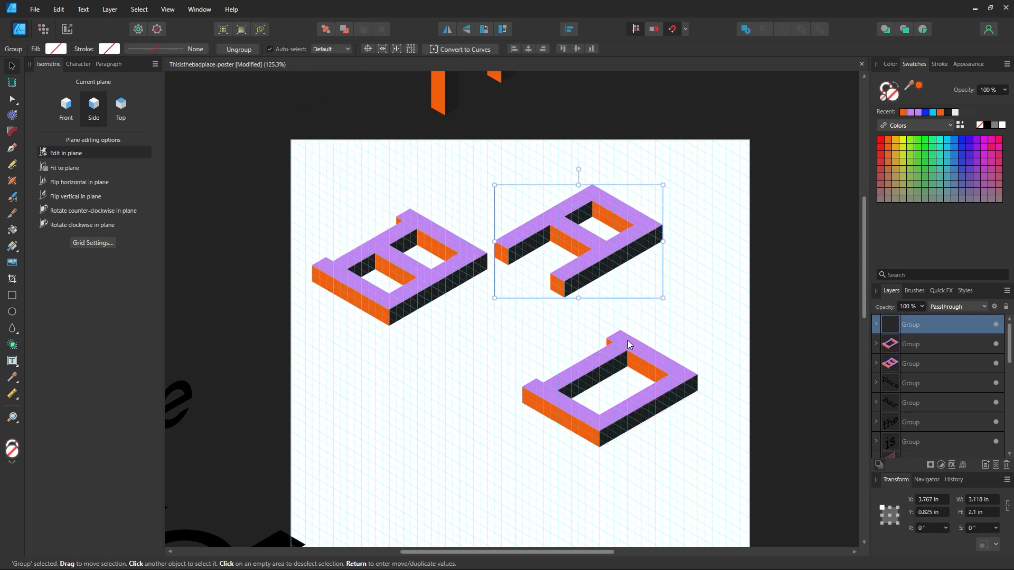
pyautogui.hotkey('ctrl', 'z')
pyautogui.moveTo(615, 418); pyautogui.dragTo(705, 338)
pyautogui.hotkey('ctrl', 'z')
pyautogui.hotkey('ctrl', 'd')
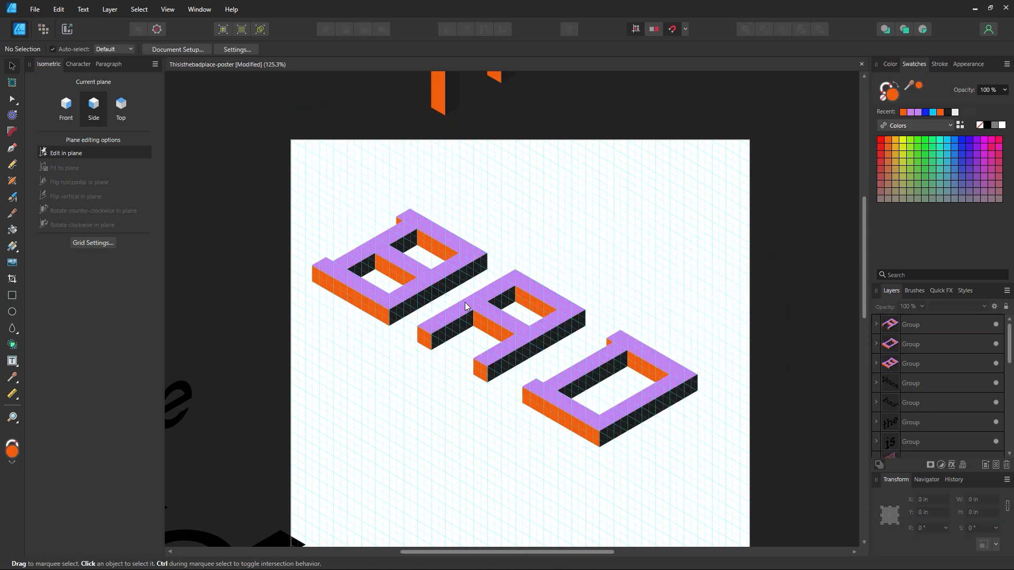
# - Switch to the top isometric plane and move the A and D groups closer to the B for tighter letter spacing
pyautogui.click(117, 121)
pyautogui.press('z')
pyautogui.moveTo(488, 264)
pyautogui.mouseDown()
pyautogui.moveTo(547, 264)
pyautogui.moveTo(511, 293)
pyautogui.moveTo(497, 279)
pyautogui.mouseUp()
pyautogui.click(12, 66)
pyautogui.moveTo(778, 446); pyautogui.dragTo(698, 392)
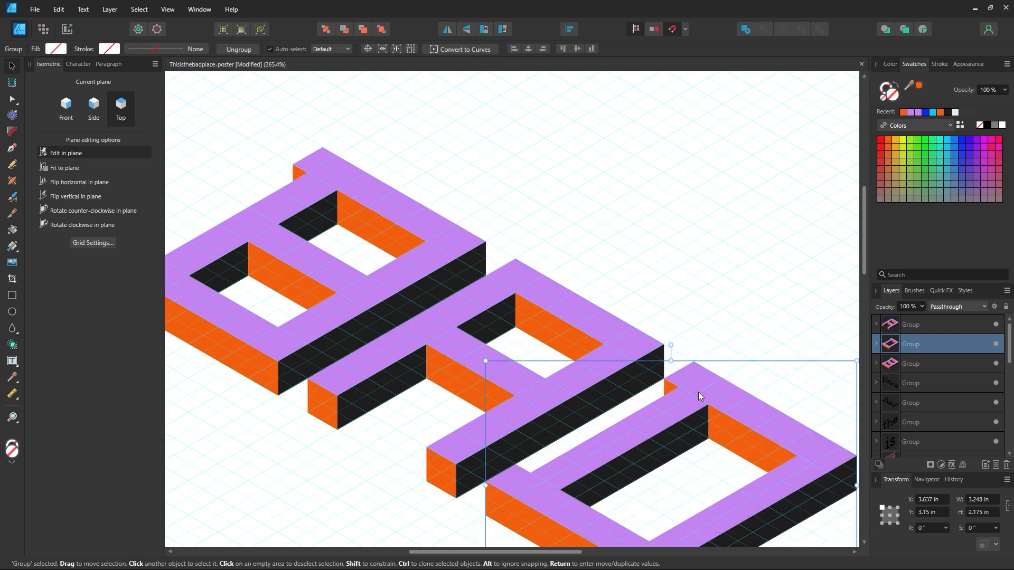
# - Group the B, A and D letters into a single BAD word group
pyautogui.keyDown('ctrl'); pyautogui.keyDown('alt'); pyautogui.click(684, 312); pyautogui.keyUp('alt'); pyautogui.keyUp('ctrl')
pyautogui.keyDown('ctrl'); pyautogui.keyDown('alt'); pyautogui.click(685, 312); pyautogui.keyUp('alt'); pyautogui.keyUp('ctrl')
pyautogui.keyDown('ctrl'); pyautogui.keyDown('alt'); pyautogui.click(685, 312); pyautogui.keyUp('alt'); pyautogui.keyUp('ctrl')
pyautogui.keyDown('ctrl'); pyautogui.keyDown('alt'); pyautogui.click(684, 312); pyautogui.keyUp('alt'); pyautogui.keyUp('ctrl')
pyautogui.moveTo(689, 309); pyautogui.dragTo(575, 361)
pyautogui.click(11, 66)
pyautogui.moveTo(689, 287); pyautogui.dragTo(373, 486)
pyautogui.hotkey('ctrl', 'g')
# - Move the BAD group off the artboard's middle to its upper-right corner, directly below the word THE
pyautogui.scroll(3, 564, 471)
pyautogui.moveTo(564, 471); pyautogui.dragTo(629, 327)
pyautogui.click(516, 368)
pyautogui.moveTo(545, 254); pyautogui.dragTo(772, 171)
# - Compare the assembled THIS IS THE BAD lettering with the sketched layout beside the artboard
pyautogui.moveTo(706, 346); pyautogui.dragTo(649, 118)
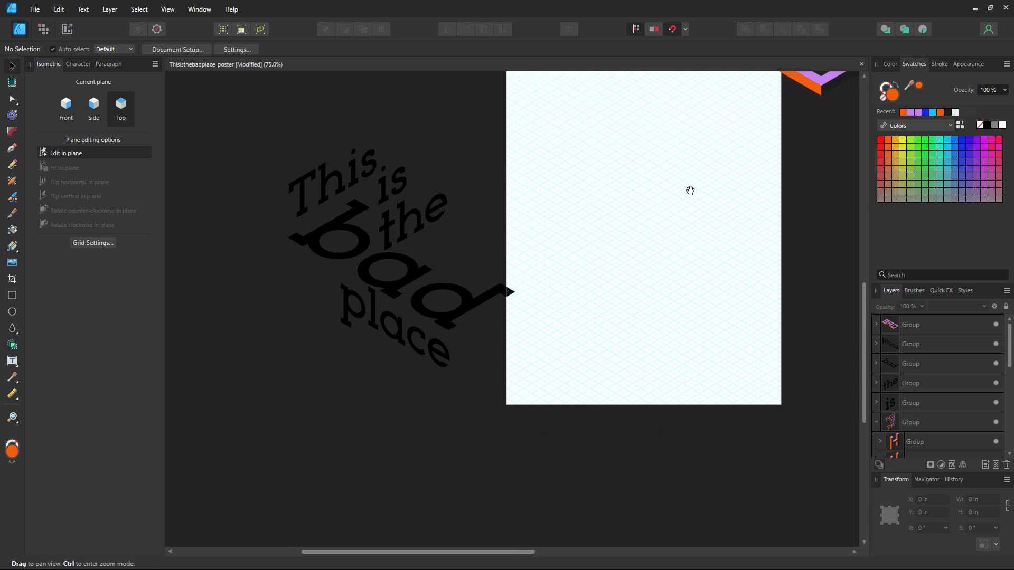
pyautogui.moveTo(691, 190); pyautogui.dragTo(600, 402)
pyautogui.moveTo(610, 319); pyautogui.dragTo(612, 314)
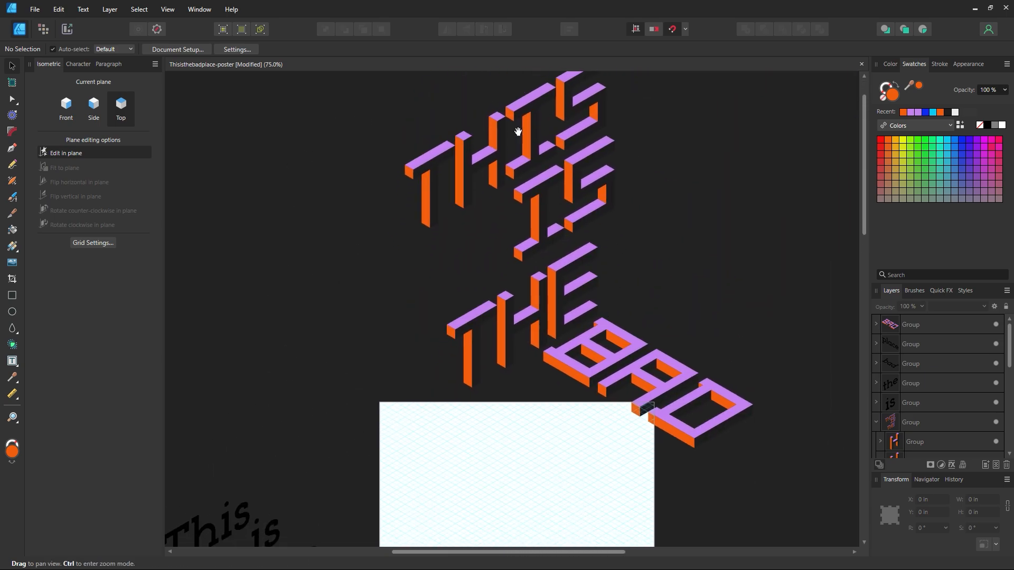
pyautogui.moveTo(580, 351); pyautogui.dragTo(625, 122)
pyautogui.moveTo(513, 350); pyautogui.dragTo(511, 335)
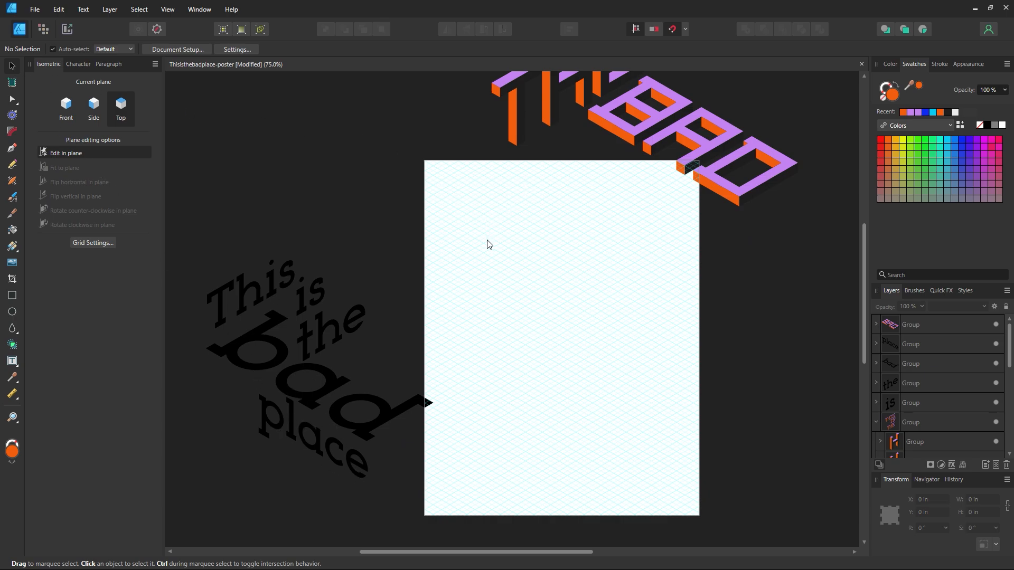
# - Move the whole sketched lettering layout up and away from the artboard's left edge, clearing the page
pyautogui.moveTo(592, 238)
pyautogui.mouseDown()
pyautogui.moveTo(537, 423)
pyautogui.moveTo(595, 242)
pyautogui.mouseUp()
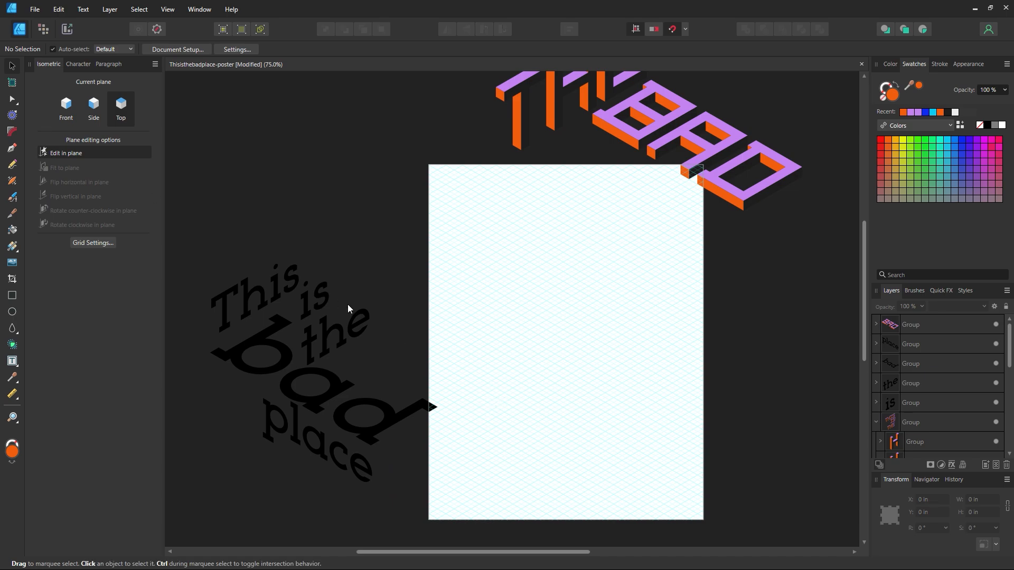
pyautogui.click(340, 329)
pyautogui.moveTo(502, 179); pyautogui.dragTo(185, 536)
pyautogui.moveTo(344, 441); pyautogui.dragTo(314, 384)
pyautogui.click(542, 414)
# - On the side isometric plane, draw an orange bar about 1.5 by 0.3 in near the artboard's upper left
pyautogui.press('z')
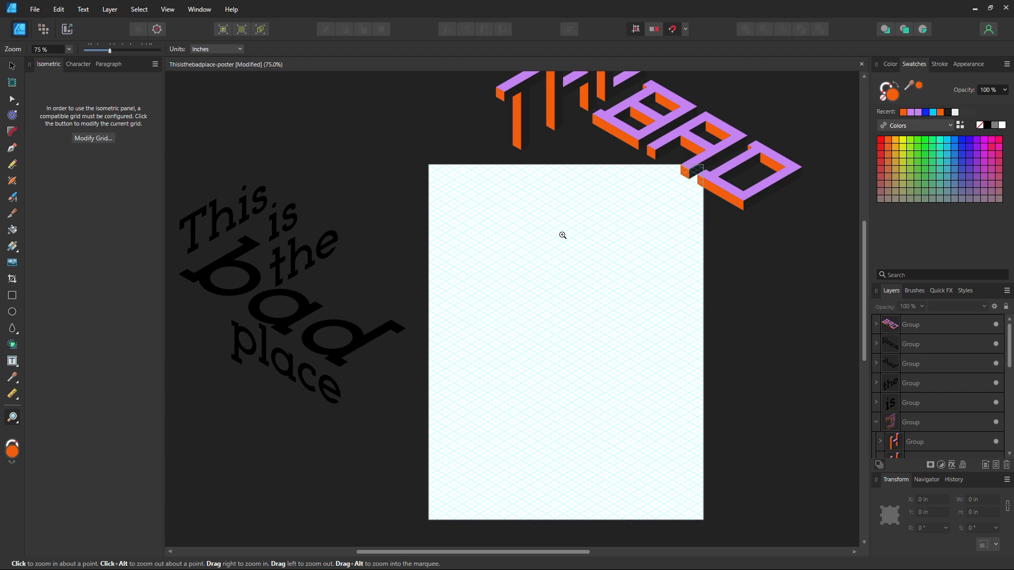
pyautogui.moveTo(577, 242); pyautogui.dragTo(673, 324)
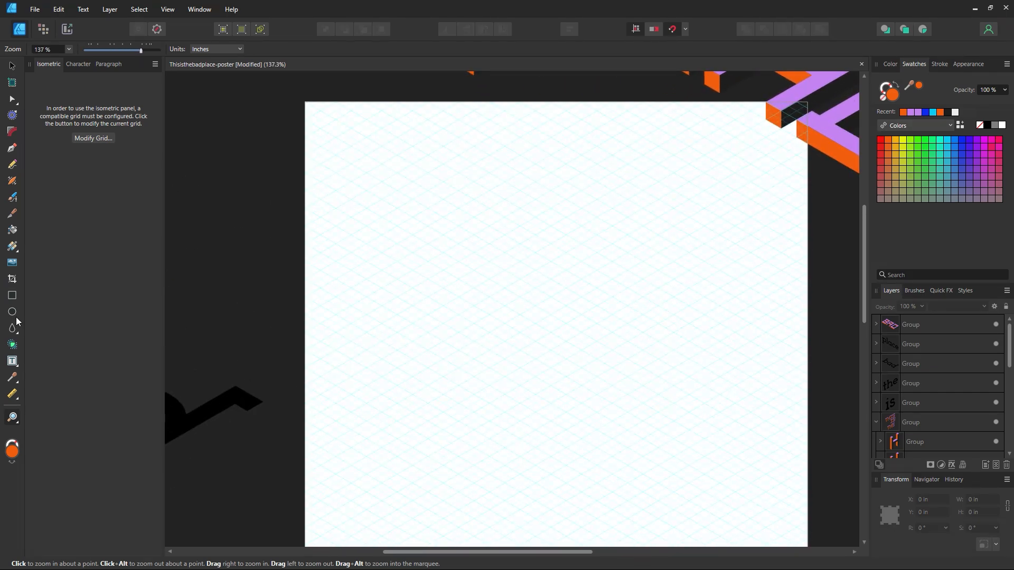
pyautogui.click(12, 297)
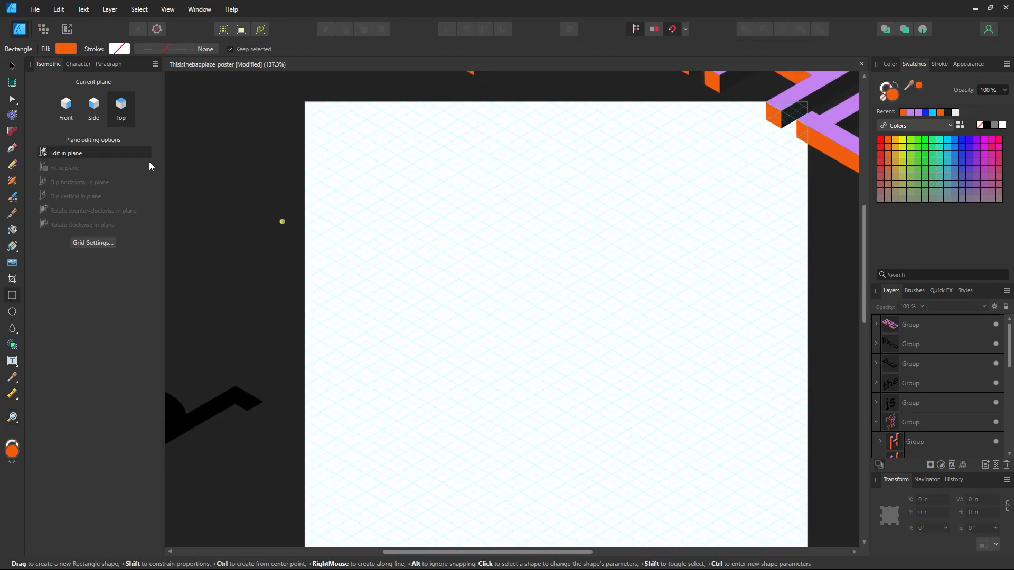
pyautogui.click(93, 112)
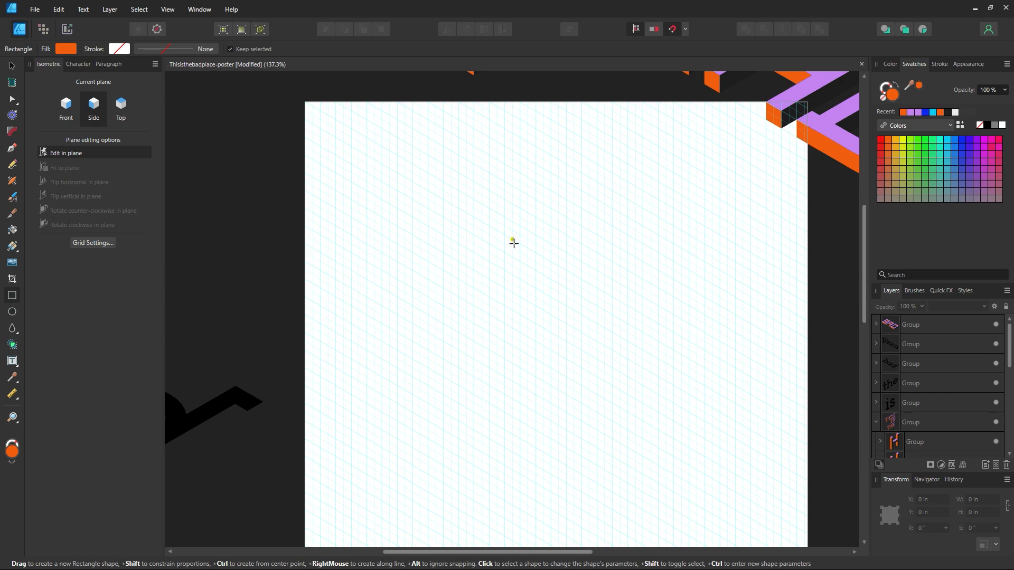
pyautogui.press('z')
pyautogui.click(447, 227)
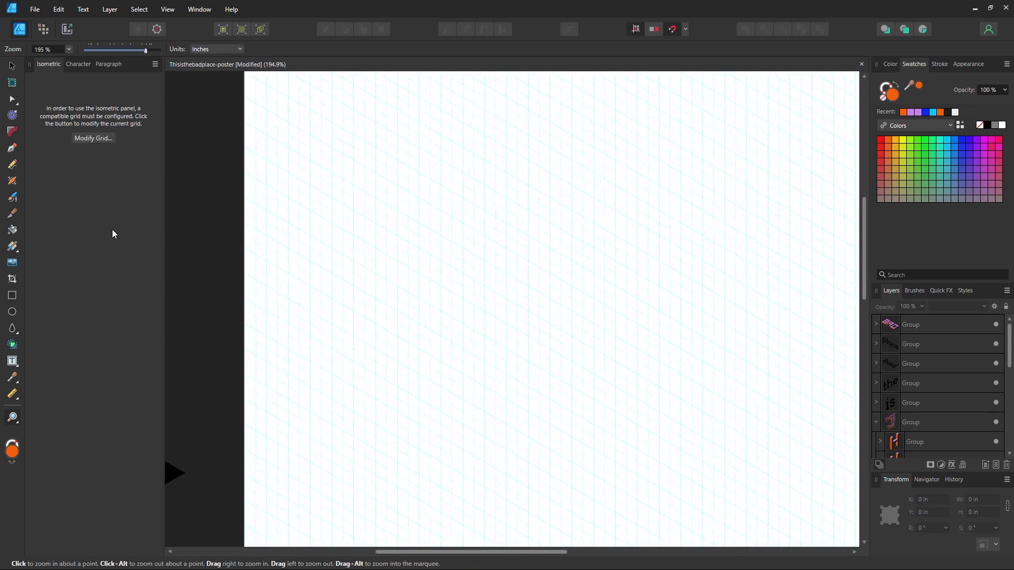
pyautogui.click(13, 303)
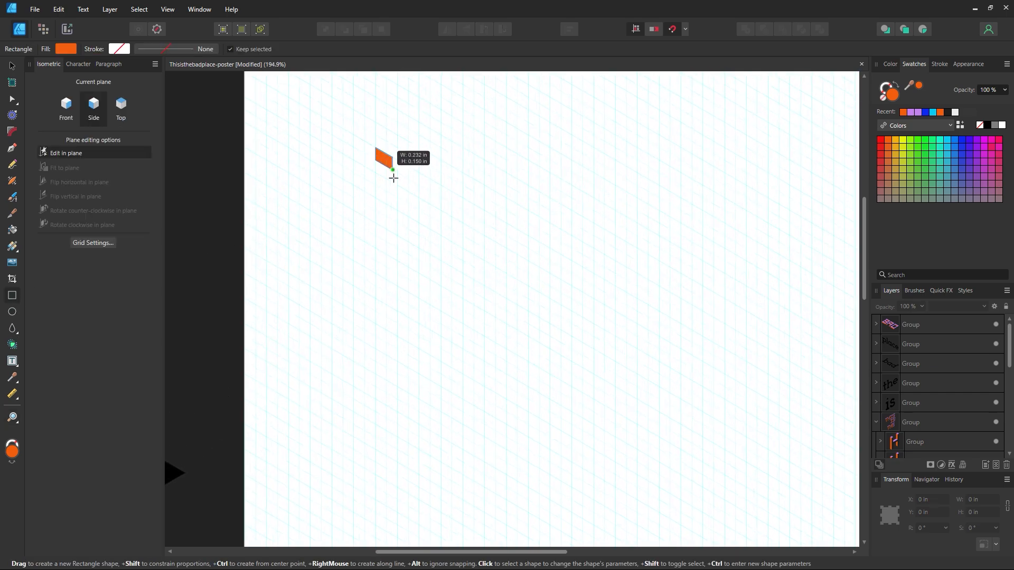
pyautogui.moveTo(393, 178); pyautogui.dragTo(484, 235)
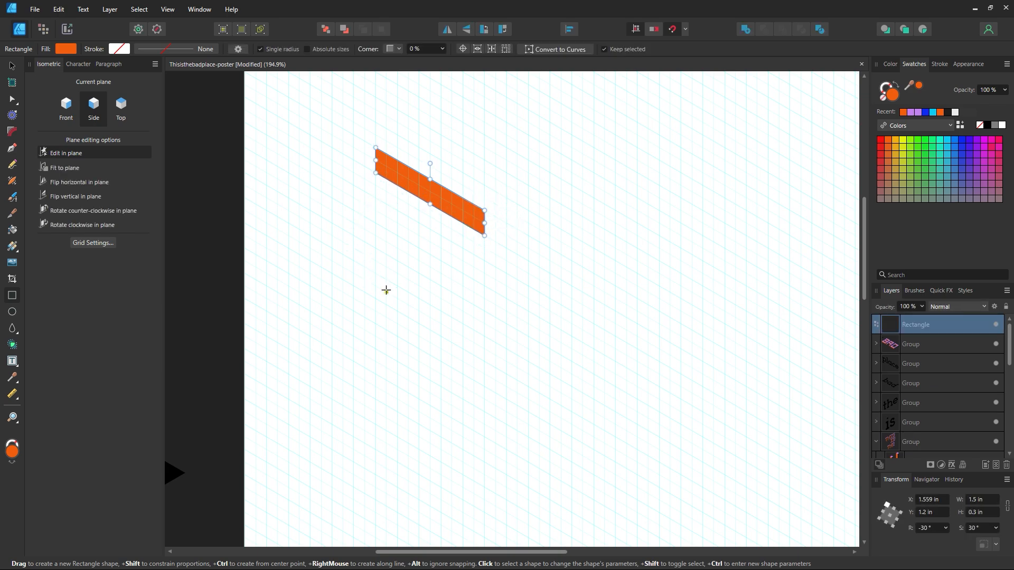
# - Draw a vertical stem about 0.3 by 2.1 in down from the bar's left end
pyautogui.moveTo(376, 326); pyautogui.dragTo(397, 160)
pyautogui.click(11, 65)
pyautogui.click(211, 166)
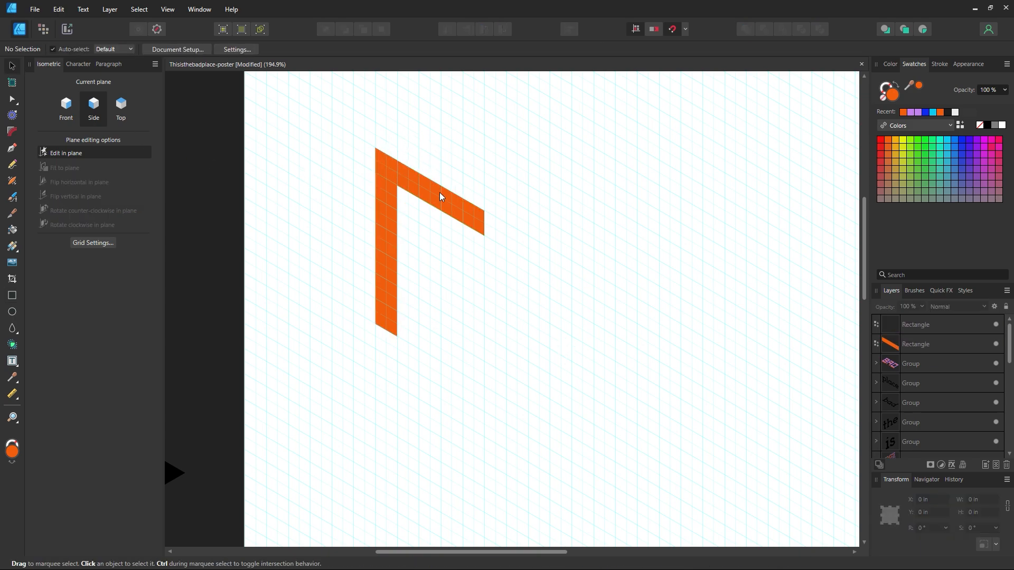
# - Form a P by duplicating the bar at mid-height and the stem at the right end, shortening the copied stem to 1.2 in
pyautogui.click(440, 193)
pyautogui.keyDown('ctrl'); pyautogui.moveTo(441, 194); pyautogui.dragTo(419, 243); pyautogui.keyUp('ctrl')
pyautogui.keyDown('ctrl'); pyautogui.moveTo(387, 200); pyautogui.dragTo(471, 252); pyautogui.keyUp('ctrl')
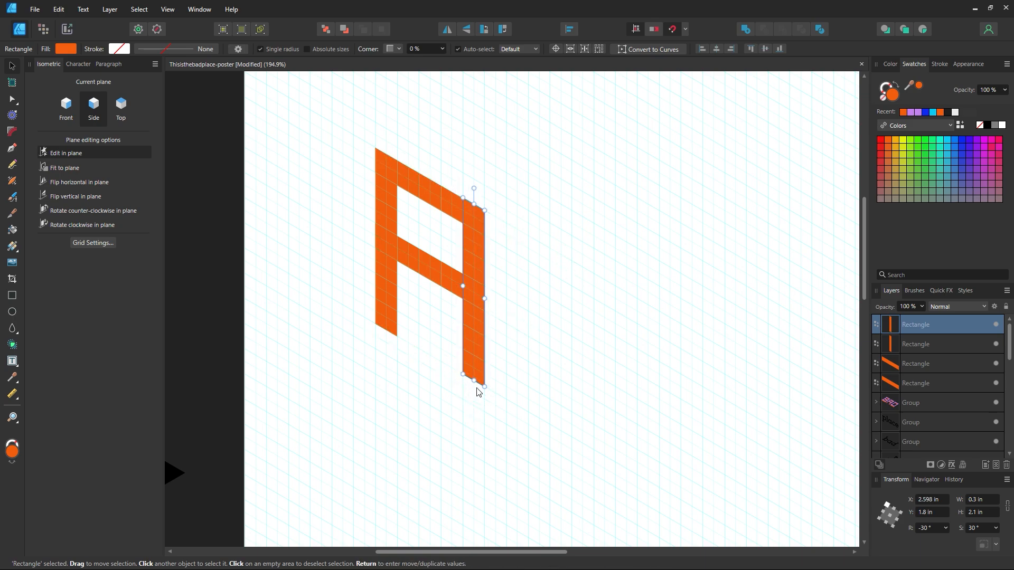
pyautogui.moveTo(484, 390); pyautogui.dragTo(484, 299)
pyautogui.click(539, 344)
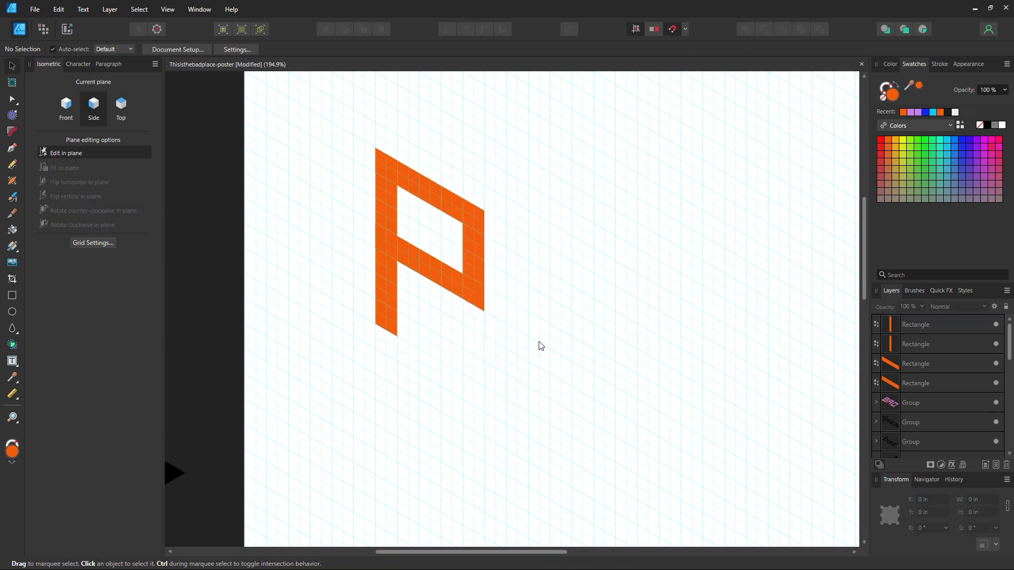
# - Duplicate the P's long stem and lower bar to its right and place the bar at the stem's foot to form an L
pyautogui.press('z')
pyautogui.keyDown('alt'); pyautogui.click(626, 389); pyautogui.keyUp('alt')
pyautogui.moveTo(526, 376); pyautogui.dragTo(380, 365)
pyautogui.click(12, 66)
pyautogui.click(292, 294)
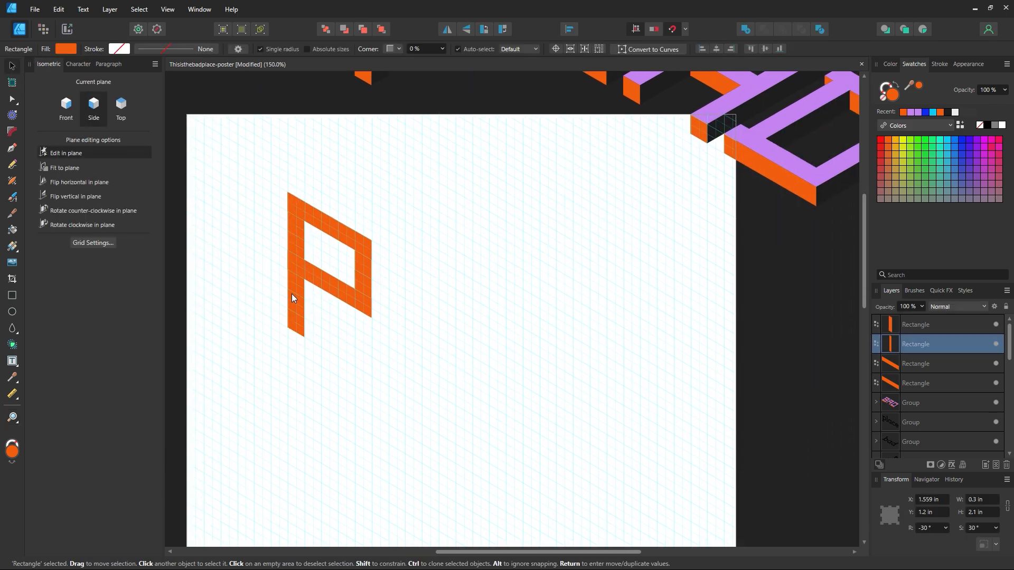
pyautogui.keyDown('shift'); pyautogui.click(332, 288); pyautogui.keyUp('shift')
pyautogui.moveTo(333, 289); pyautogui.dragTo(416, 338)
pyautogui.click(452, 376)
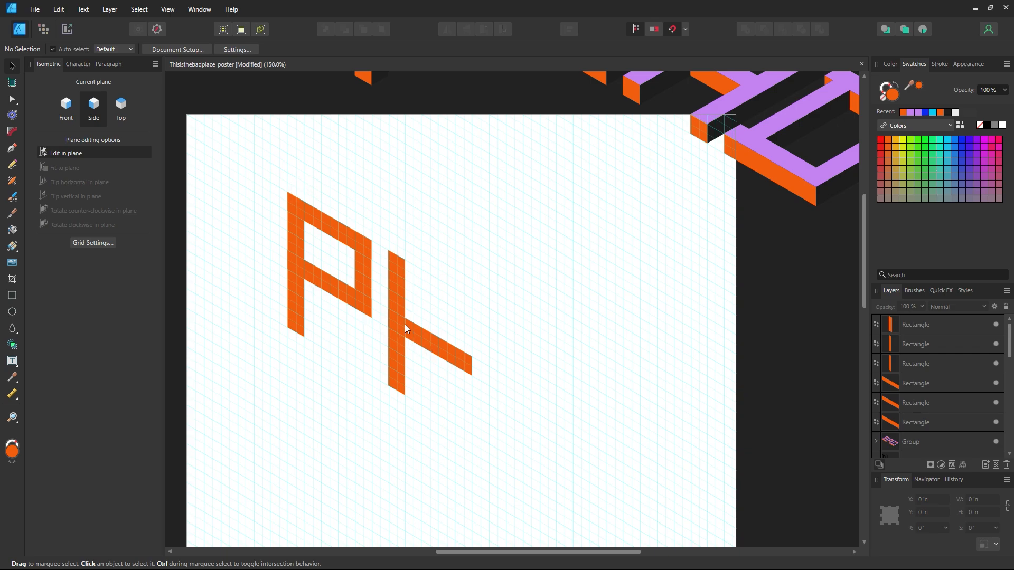
pyautogui.moveTo(411, 344); pyautogui.dragTo(411, 399)
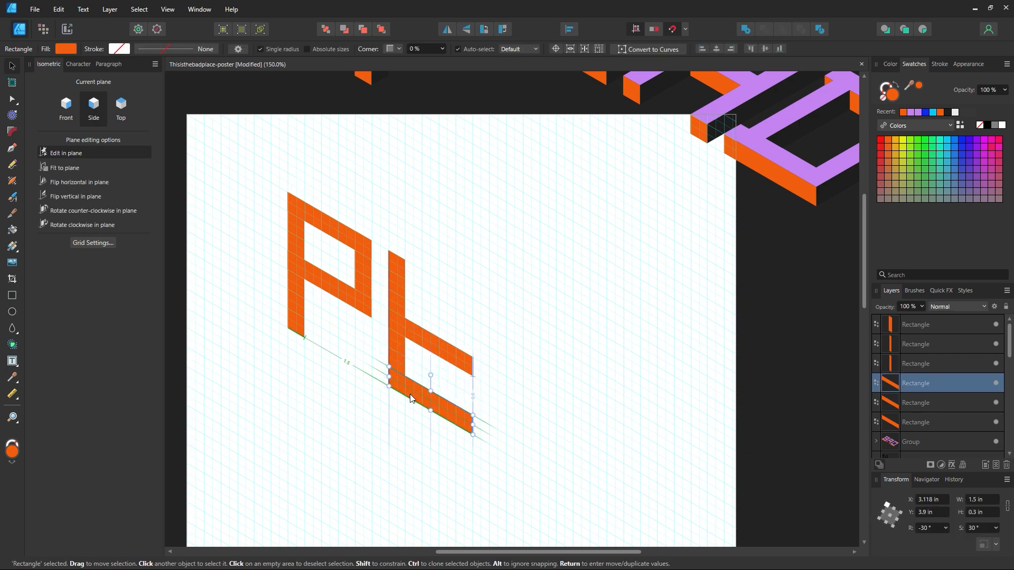
pyautogui.click(497, 361)
# - Move the P and L together toward the artboard's upper-left corner to make room for more letters
pyautogui.moveTo(519, 174); pyautogui.dragTo(217, 483)
pyautogui.hotkey('ctrl', 'z')
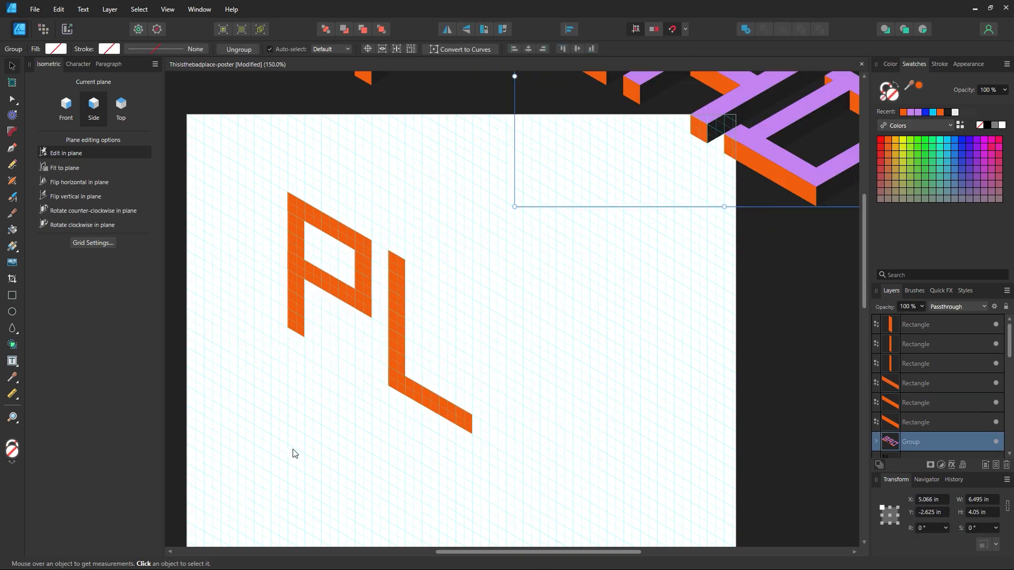
pyautogui.moveTo(519, 475); pyautogui.dragTo(261, 194)
pyautogui.moveTo(308, 285); pyautogui.dragTo(241, 266)
pyautogui.click(399, 226)
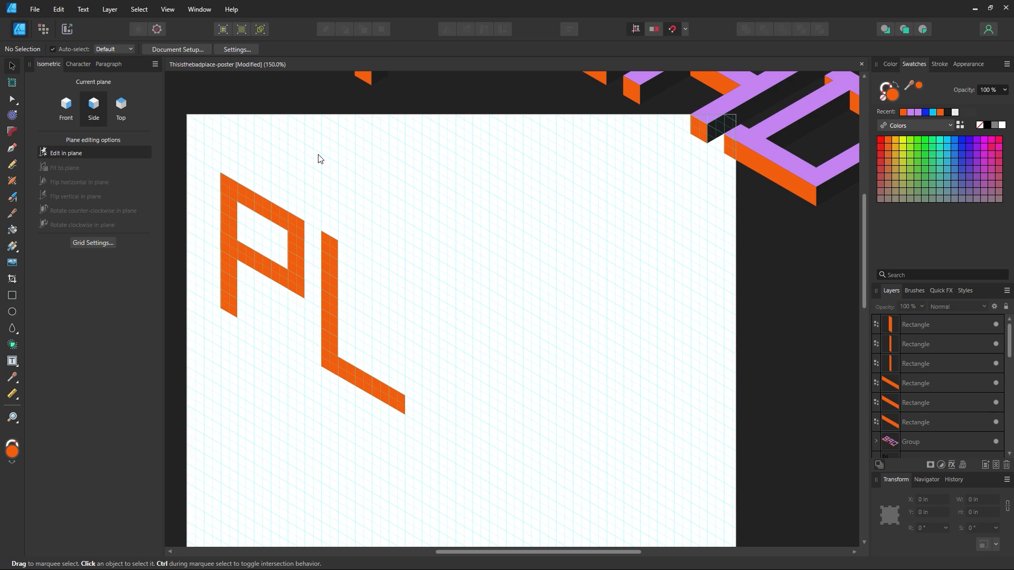
# - Duplicate the P to the right of the L and extend its short right stem to the baseline to form an A
pyautogui.moveTo(319, 158); pyautogui.dragTo(196, 370)
pyautogui.moveTo(227, 310)
pyautogui.mouseDown()
pyautogui.moveTo(403, 443)
pyautogui.moveTo(427, 425)
pyautogui.mouseUp()
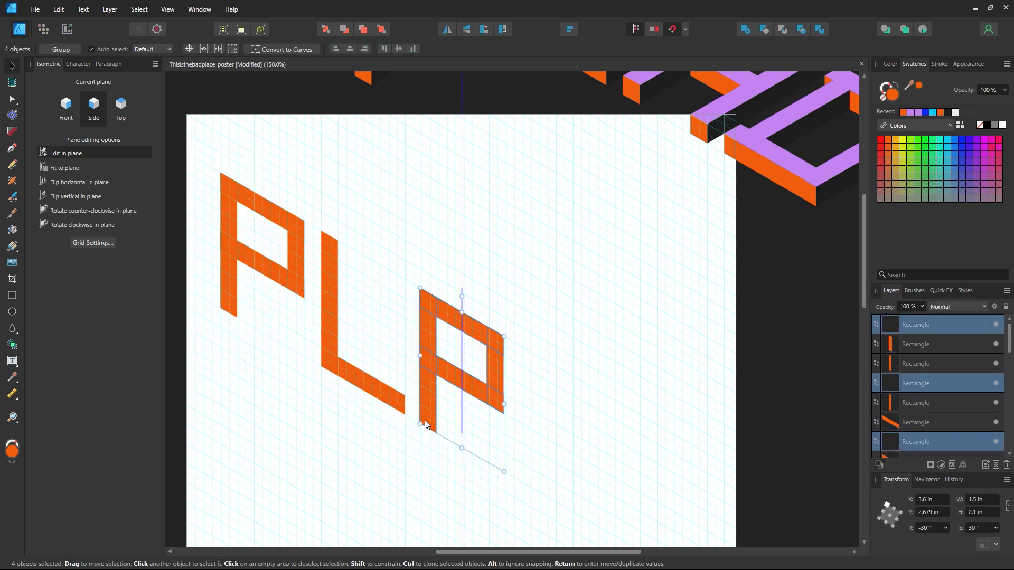
pyautogui.click(510, 401)
pyautogui.click(495, 380)
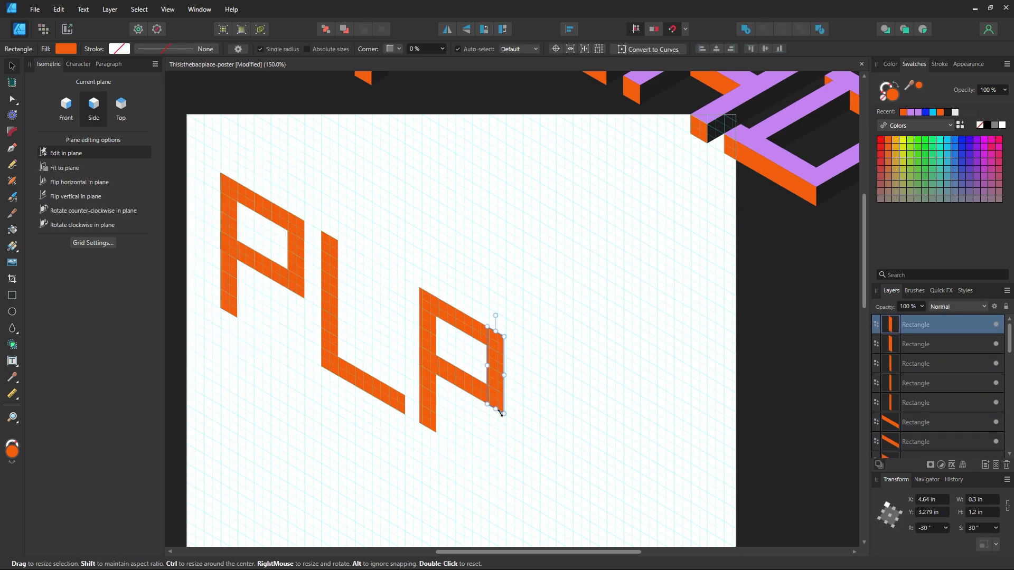
pyautogui.moveTo(496, 440); pyautogui.dragTo(503, 471)
pyautogui.click(514, 365)
# - Select all four bars of the A and shift the letter slightly to align it on the isometric grid
pyautogui.press('z')
pyautogui.moveTo(514, 365); pyautogui.dragTo(539, 390)
pyautogui.click(11, 66)
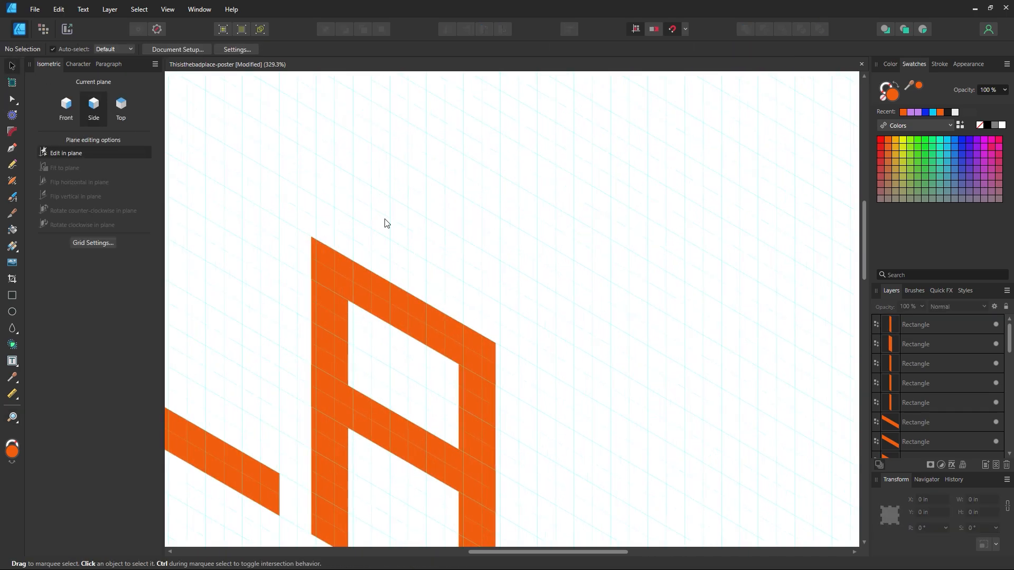
pyautogui.moveTo(551, 221); pyautogui.dragTo(310, 516)
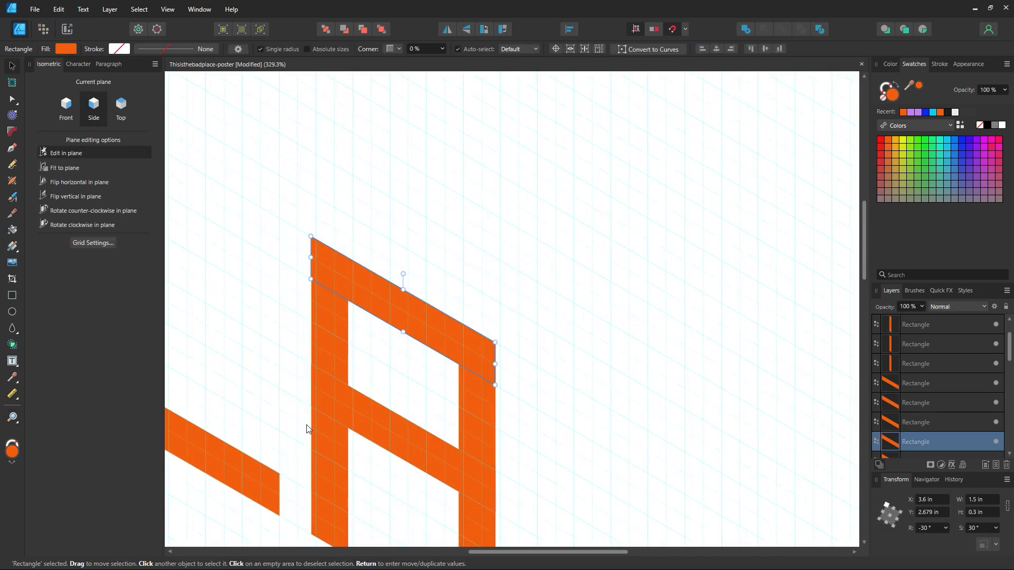
pyautogui.moveTo(268, 325); pyautogui.dragTo(305, 232)
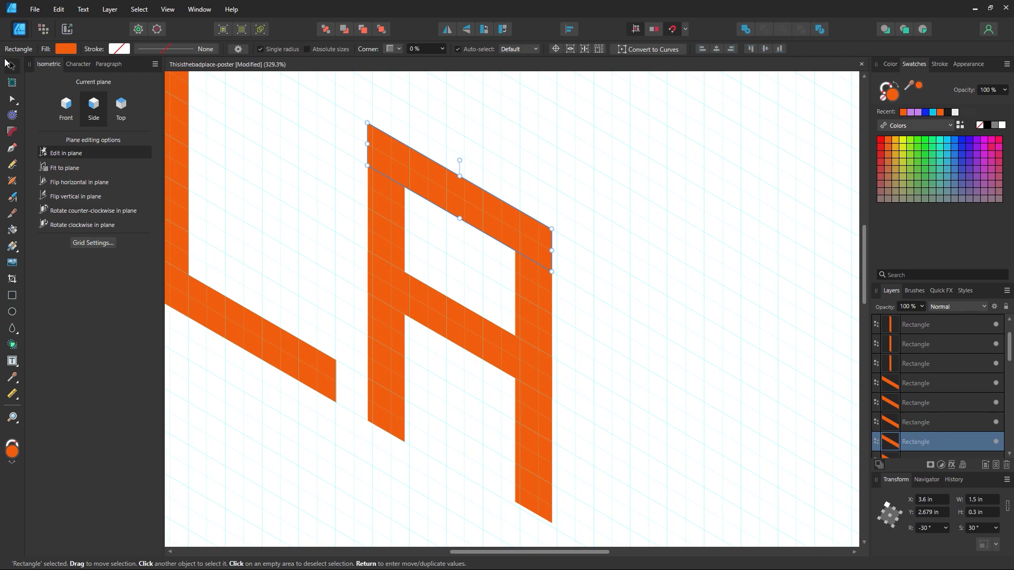
pyautogui.moveTo(625, 133); pyautogui.dragTo(356, 519)
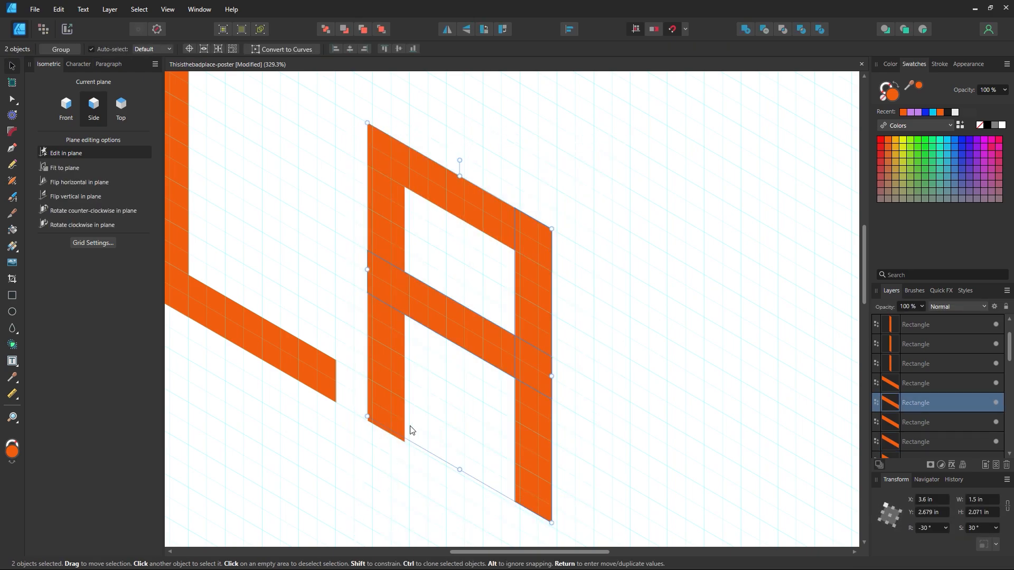
pyautogui.moveTo(412, 369); pyautogui.dragTo(598, 378)
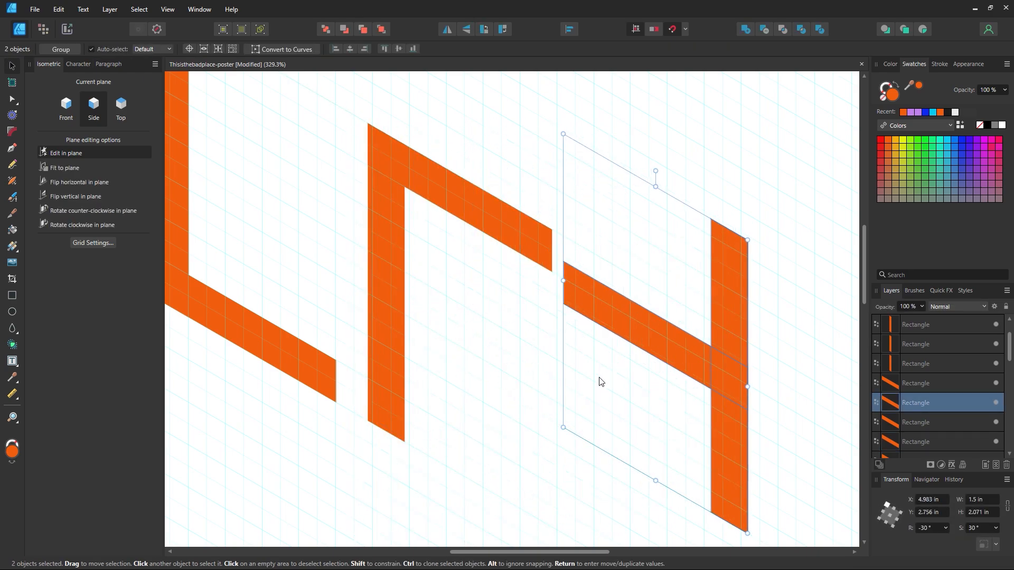
pyautogui.hotkey('ctrl', 'z')
pyautogui.keyDown('shift'); pyautogui.click(421, 187); pyautogui.keyUp('shift')
pyautogui.keyDown('shift'); pyautogui.click(383, 227); pyautogui.keyUp('shift')
pyautogui.moveTo(383, 228)
pyautogui.mouseDown()
pyautogui.moveTo(399, 237)
pyautogui.moveTo(389, 233)
pyautogui.mouseUp()
# - Duplicate the L to the right of the A and add a matching bar at the stem's upper end to form a C
pyautogui.keyDown('ctrl'); pyautogui.keyDown('alt'); pyautogui.click(631, 403); pyautogui.keyUp('alt'); pyautogui.keyUp('ctrl')
pyautogui.keyDown('ctrl'); pyautogui.keyDown('alt'); pyautogui.click(632, 403); pyautogui.keyUp('alt'); pyautogui.keyUp('ctrl')
pyautogui.keyDown('ctrl'); pyautogui.keyDown('alt'); pyautogui.click(632, 403); pyautogui.keyUp('alt'); pyautogui.keyUp('ctrl')
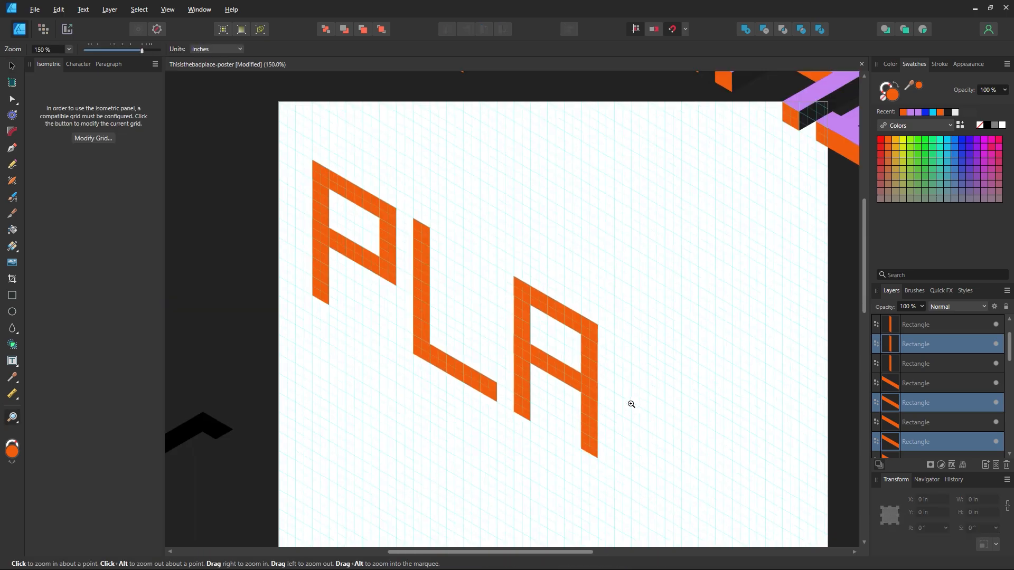
pyautogui.moveTo(603, 426); pyautogui.dragTo(495, 384)
pyautogui.press('v')
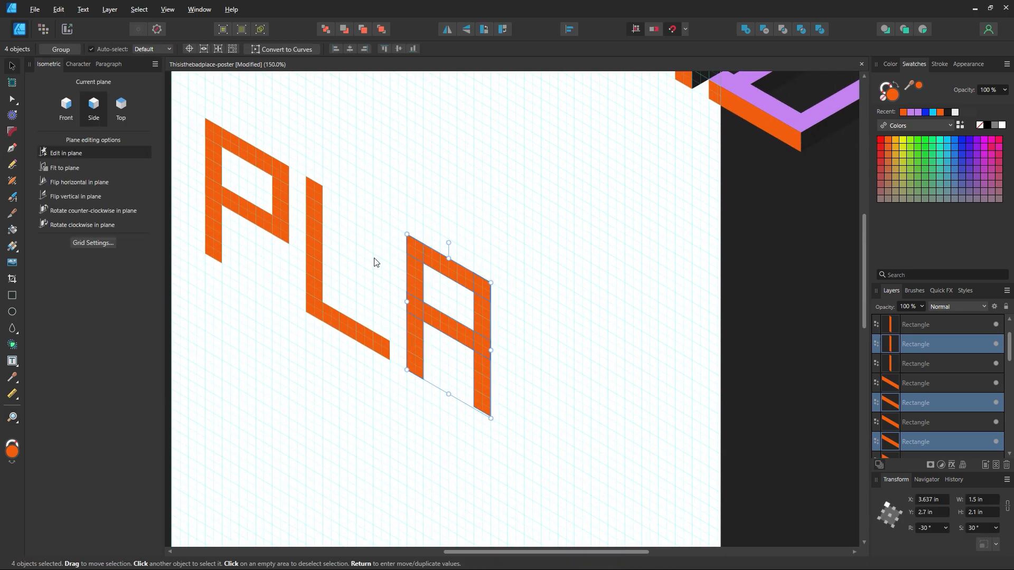
pyautogui.moveTo(421, 153); pyautogui.dragTo(299, 420)
pyautogui.moveTo(339, 325); pyautogui.dragTo(761, 468)
pyautogui.click(576, 443)
pyautogui.click(535, 438)
pyautogui.click(665, 387)
# - Align the C's stem and bottom bar so that their ends sit flush with each other and the top bar
pyautogui.press('z')
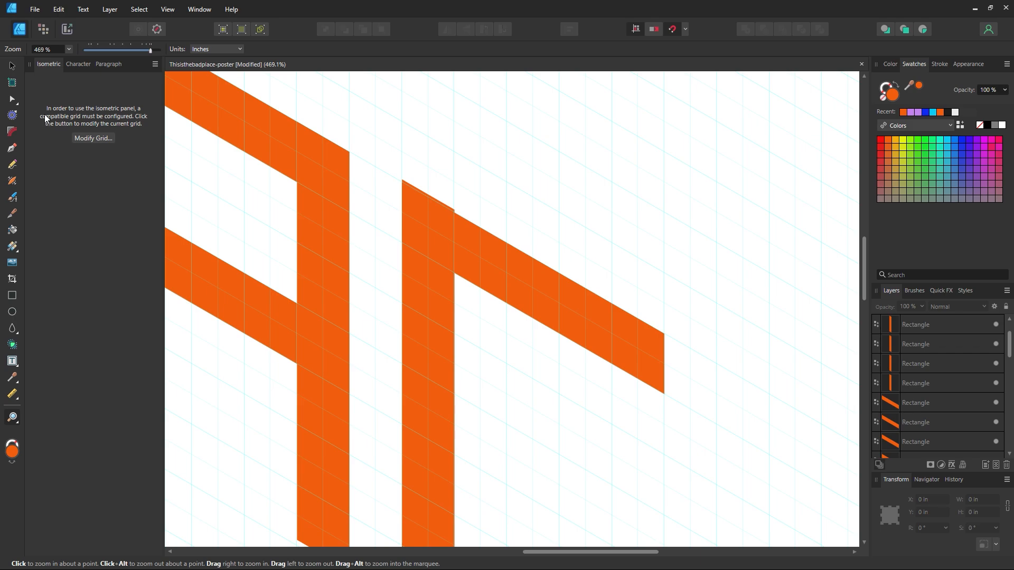
pyautogui.click(13, 66)
pyautogui.click(415, 252)
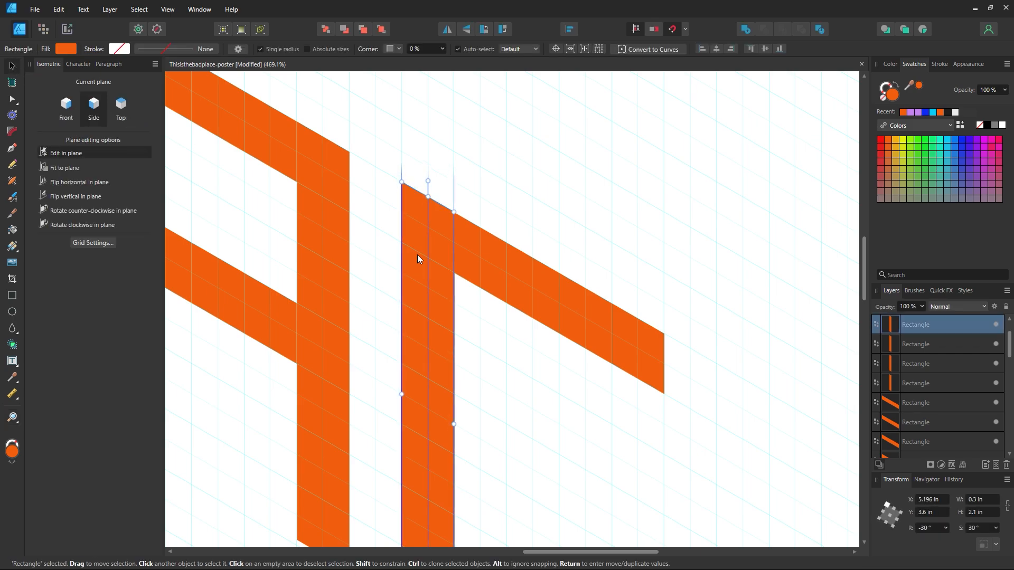
pyautogui.click(603, 424)
pyautogui.press('z')
pyautogui.press('space')
pyautogui.moveTo(606, 428); pyautogui.dragTo(590, 192)
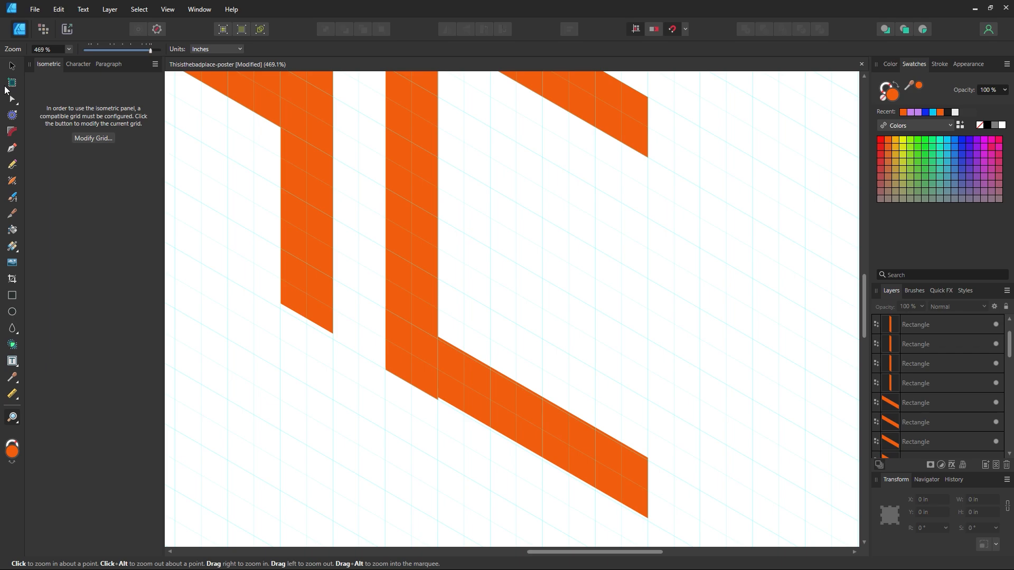
pyautogui.click(14, 68)
pyautogui.moveTo(533, 400)
pyautogui.mouseDown()
pyautogui.moveTo(534, 421)
pyautogui.moveTo(541, 404)
pyautogui.mouseUp()
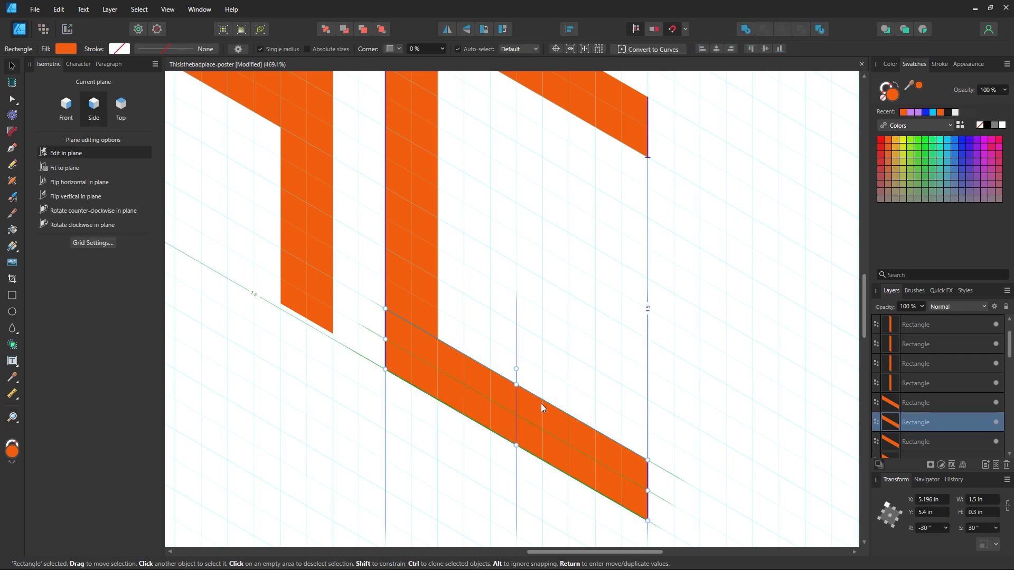
pyautogui.click(603, 304)
# - Duplicate the complete C one letter space to its right along the baseline
pyautogui.press('z')
pyautogui.keyDown('alt'); pyautogui.click(618, 277); pyautogui.keyUp('alt')
pyautogui.keyDown('alt'); pyautogui.click(618, 276); pyautogui.keyUp('alt')
pyautogui.keyDown('alt'); pyautogui.click(618, 277); pyautogui.keyUp('alt')
pyautogui.press('space')
pyautogui.moveTo(618, 277); pyautogui.dragTo(612, 400)
pyautogui.click(11, 67)
pyautogui.scroll(-2, 629, 317)
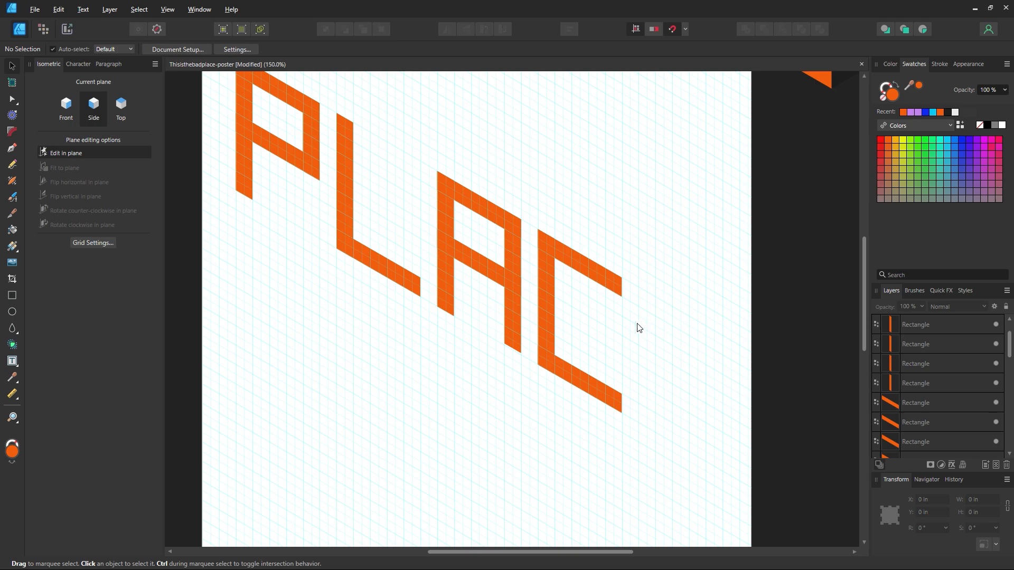
pyautogui.moveTo(630, 223); pyautogui.dragTo(546, 459)
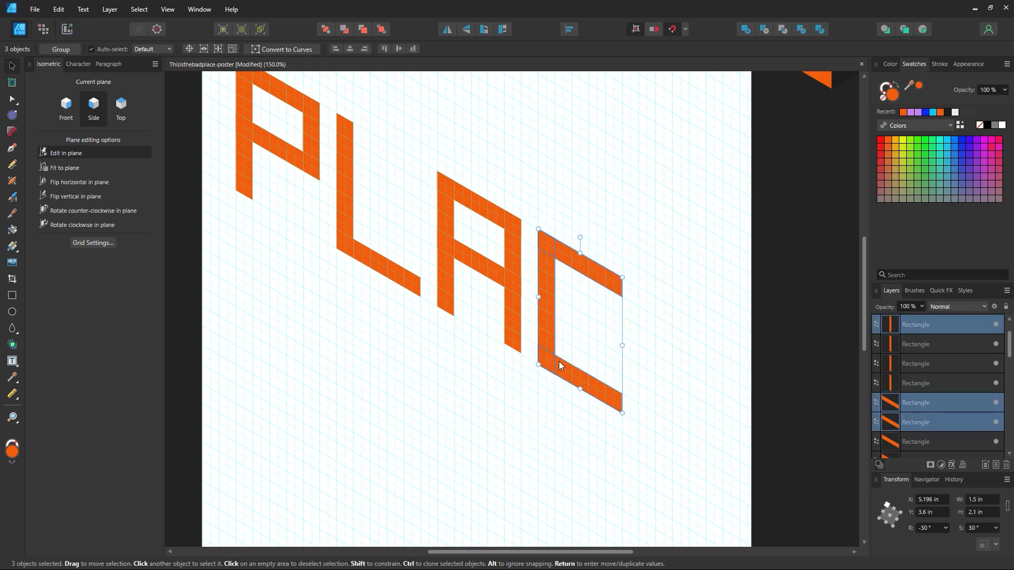
pyautogui.moveTo(559, 363); pyautogui.dragTo(660, 421)
pyautogui.click(701, 237)
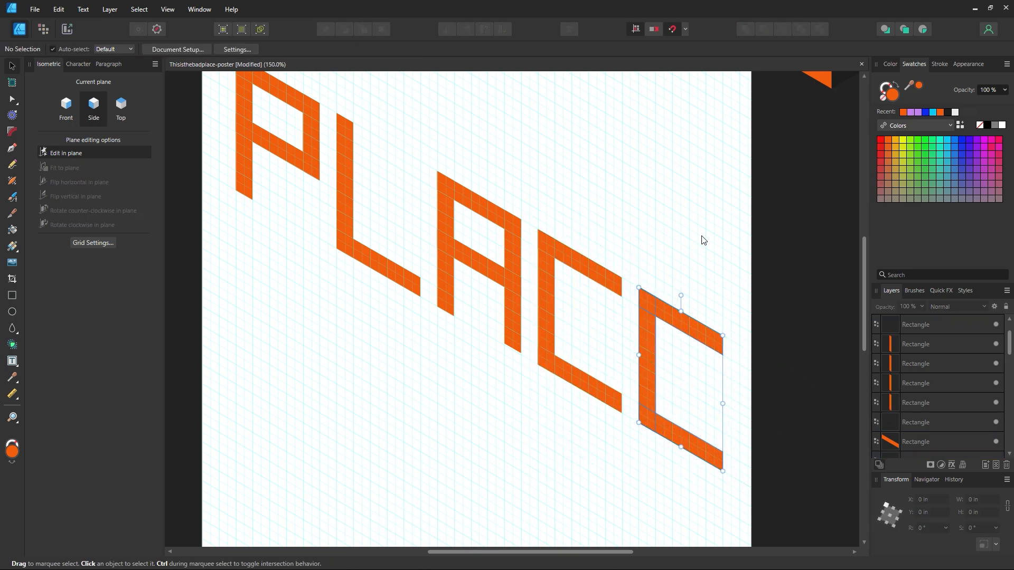
# - Copy the last letter's top bar to the middle of its stem, turning it into the E of PLACE
pyautogui.moveTo(690, 331); pyautogui.dragTo(690, 390)
pyautogui.hotkey('ctrl', 'z')
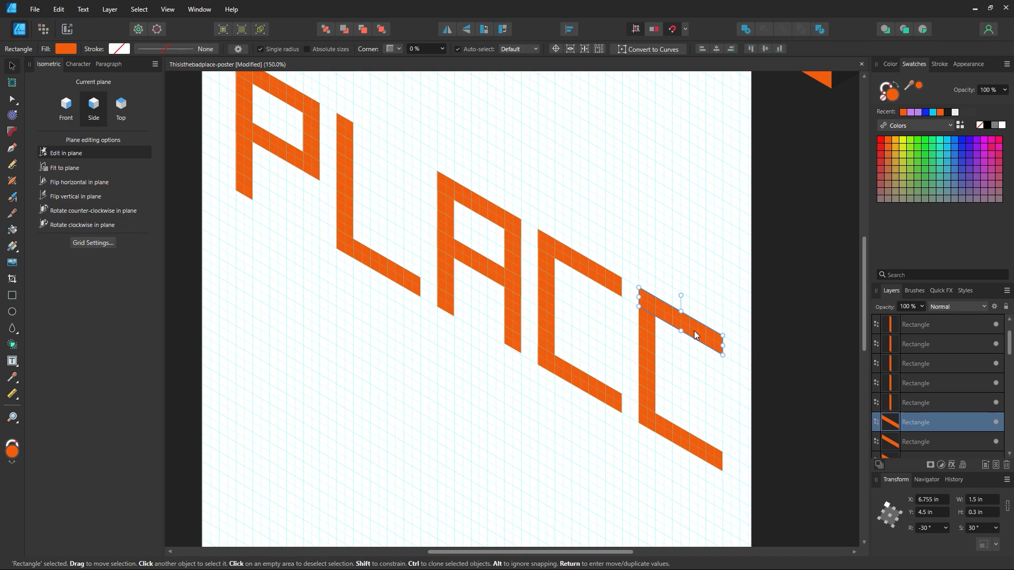
pyautogui.press('z')
pyautogui.keyDown('alt'); pyautogui.click(684, 240); pyautogui.keyUp('alt')
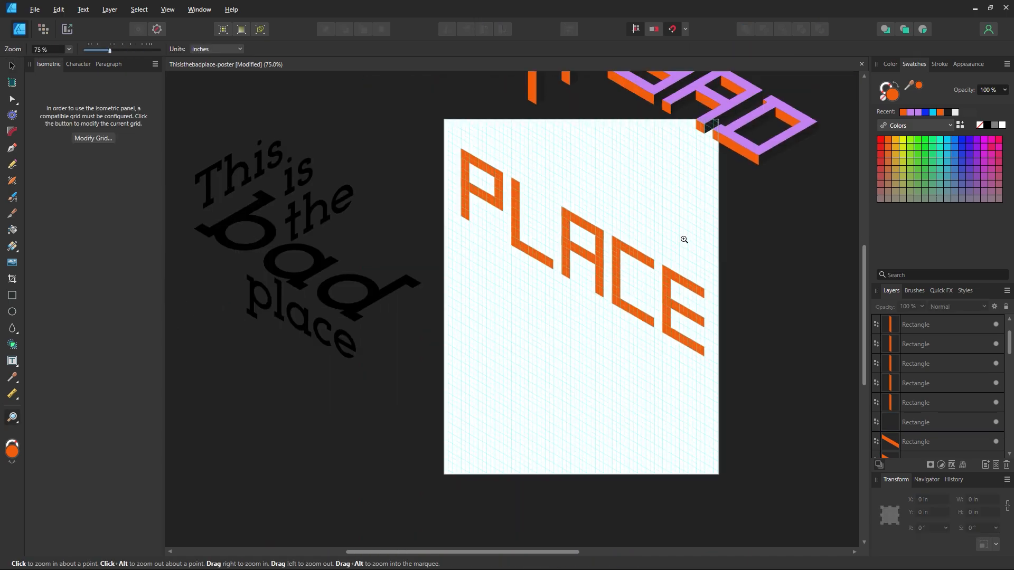
pyautogui.moveTo(606, 360); pyautogui.dragTo(487, 418)
pyautogui.click(11, 65)
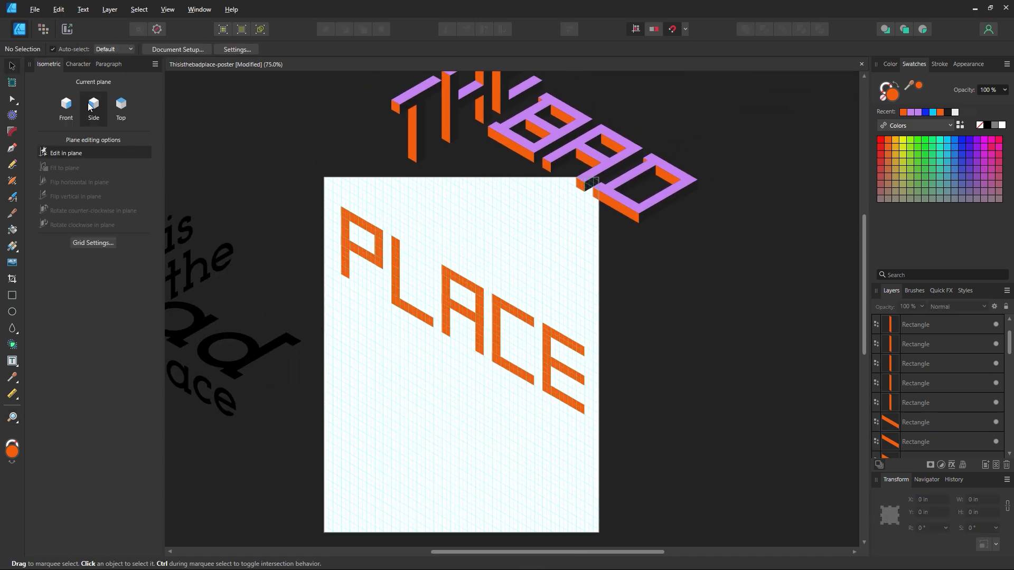
# - Unite the separate bars of the P into one shape and those of the L into another
pyautogui.press('z')
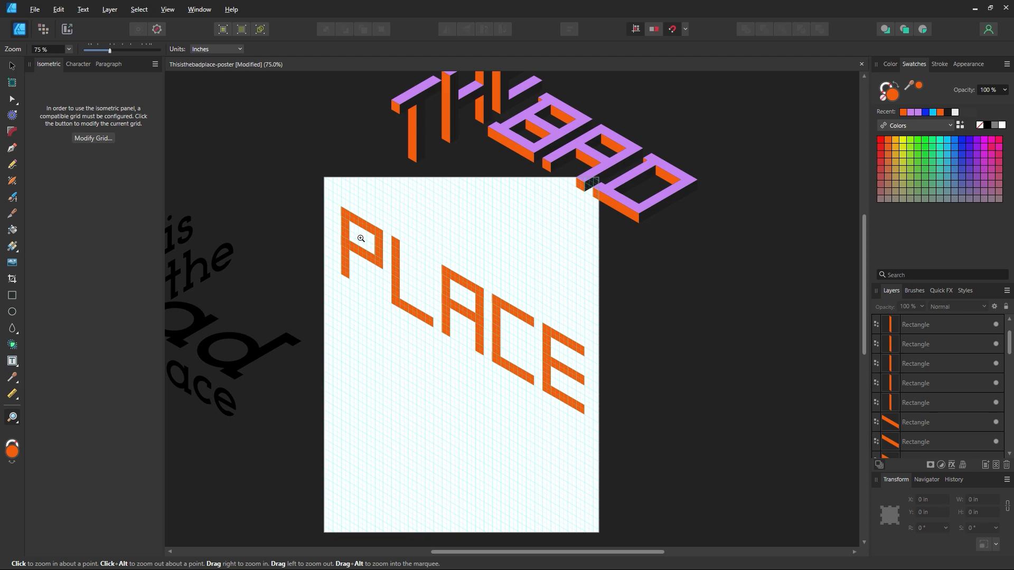
pyautogui.moveTo(360, 239); pyautogui.dragTo(433, 291)
pyautogui.click(11, 67)
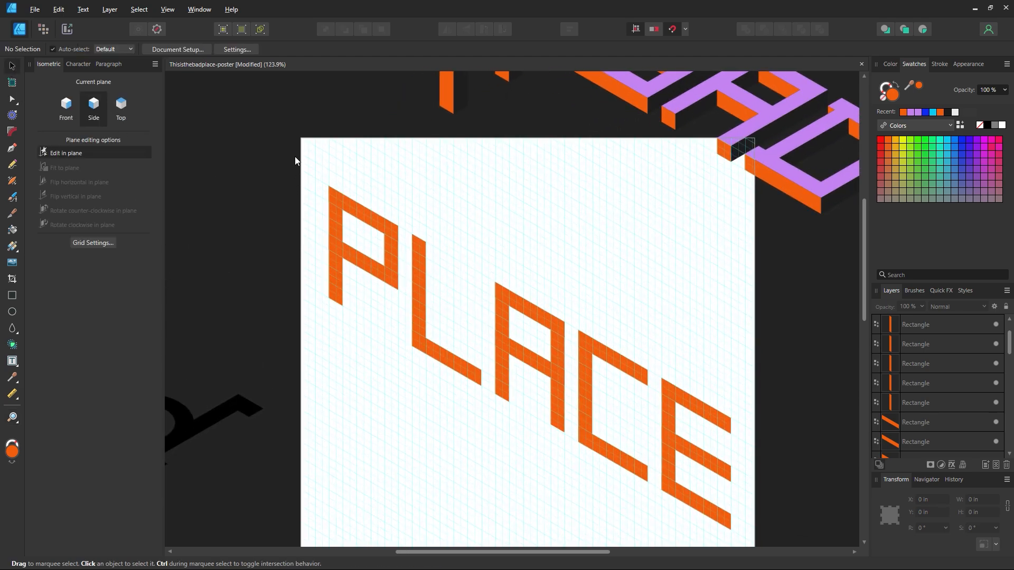
pyautogui.moveTo(295, 156); pyautogui.dragTo(406, 399)
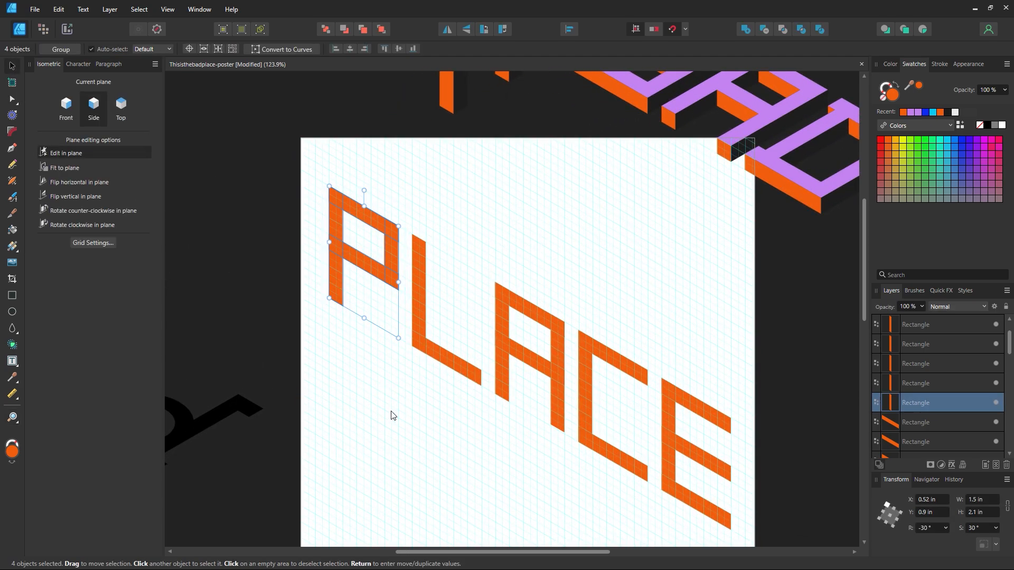
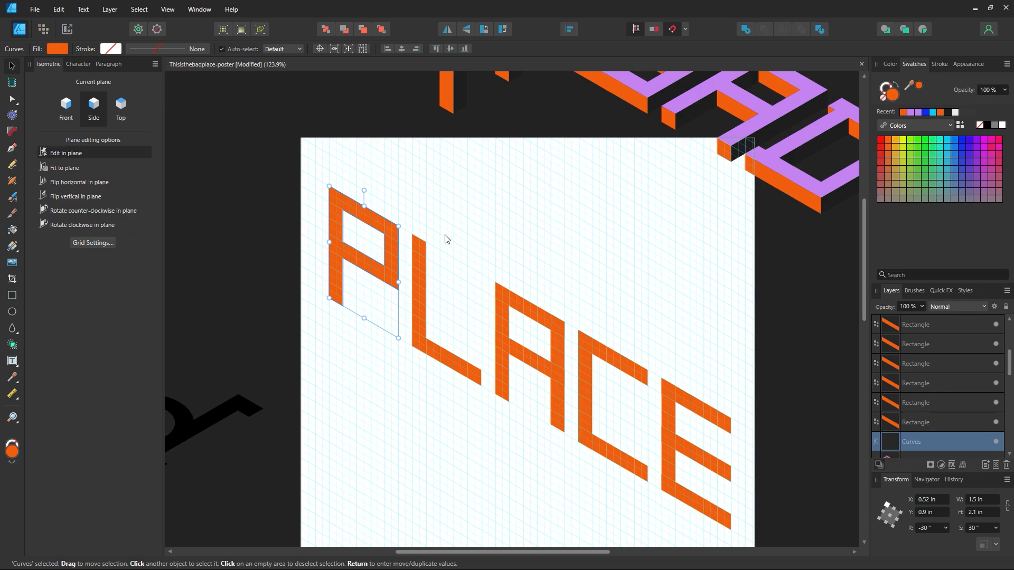
pyautogui.moveTo(501, 213); pyautogui.dragTo(392, 420)
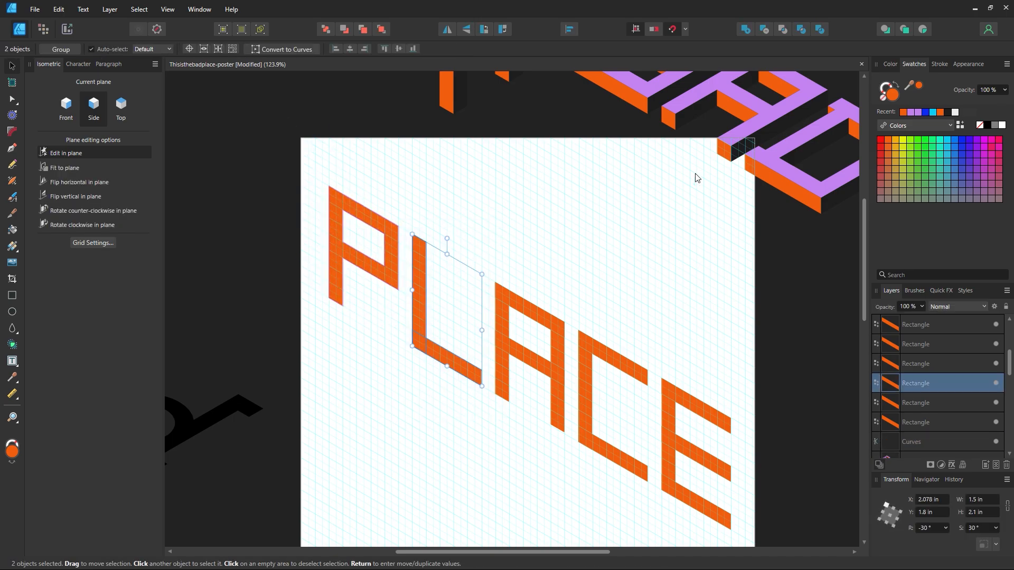
pyautogui.click(749, 30)
# - Unite the separate bars of the A, the C and the E into one shape per letter
pyautogui.moveTo(492, 248); pyautogui.dragTo(580, 495)
pyautogui.click(746, 29)
pyautogui.moveTo(667, 329); pyautogui.dragTo(567, 503)
pyautogui.click(746, 29)
pyautogui.moveTo(746, 351); pyautogui.dragTo(664, 498)
pyautogui.click(746, 29)
pyautogui.press('z')
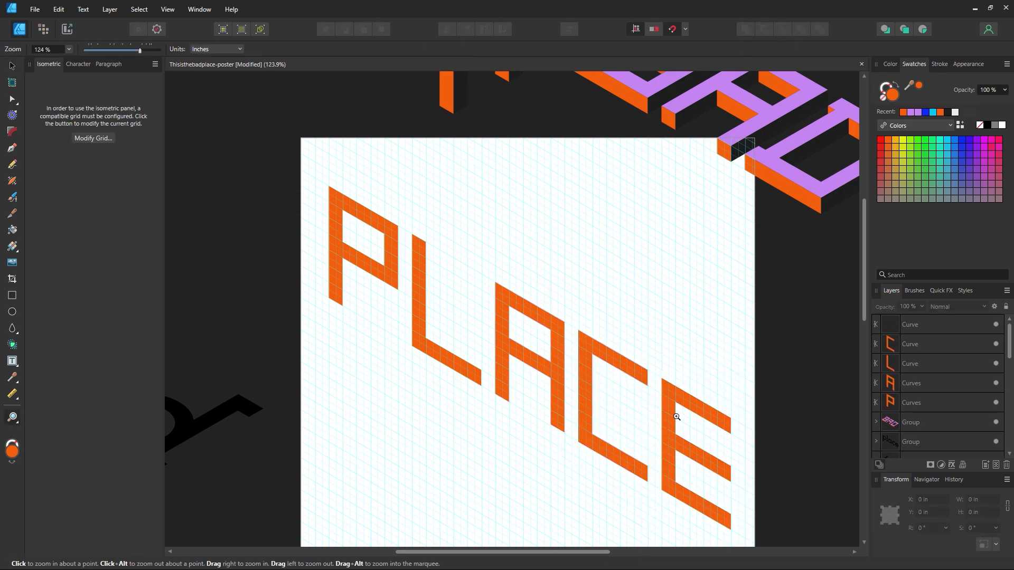
pyautogui.click(13, 67)
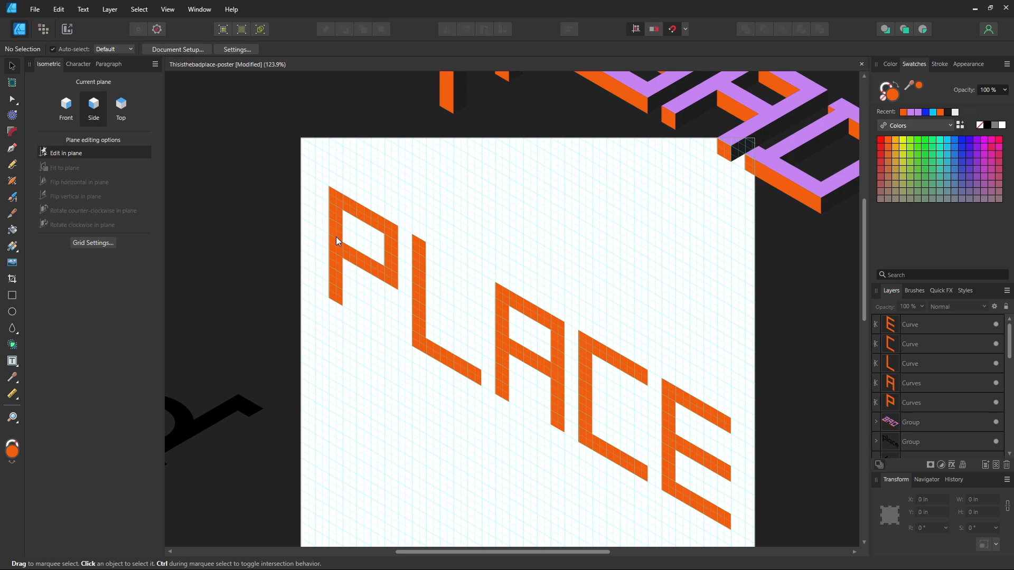
# - Stagger the letters of PLACE with tighter spacing, shifting P, A and C upward and L and E downward
pyautogui.moveTo(335, 243); pyautogui.dragTo(321, 218)
pyautogui.click(426, 295)
pyautogui.moveTo(425, 294); pyautogui.dragTo(412, 334)
pyautogui.moveTo(518, 378); pyautogui.dragTo(478, 320)
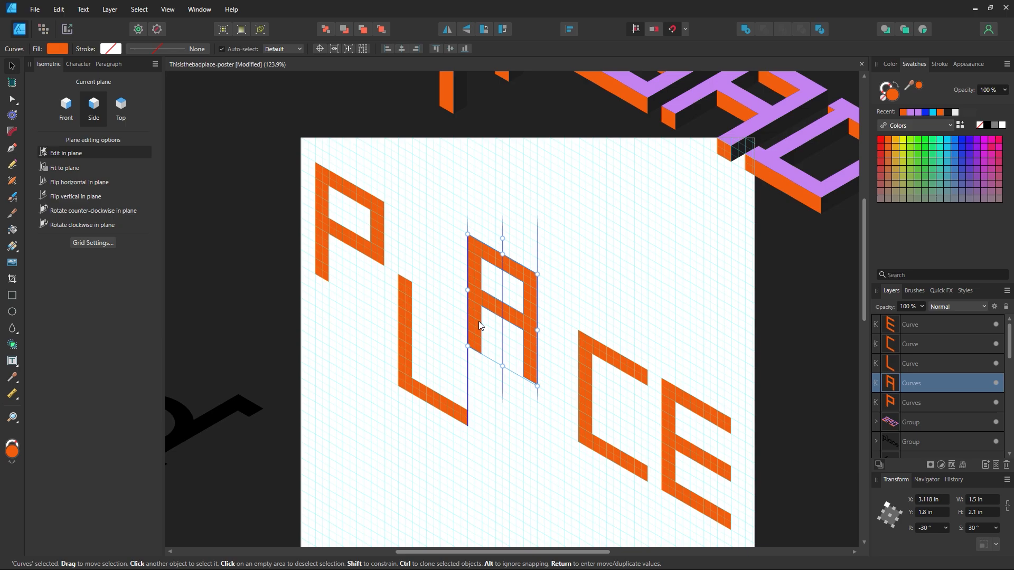
pyautogui.moveTo(584, 385); pyautogui.dragTo(572, 300)
pyautogui.moveTo(673, 419); pyautogui.dragTo(607, 466)
# - Compare the P with the finished THE lettering above the artboard to see how its side faces are shaded
pyautogui.press('space')
pyautogui.hotkey('ctrl', 'space')
pyautogui.moveTo(344, 233); pyautogui.dragTo(648, 364)
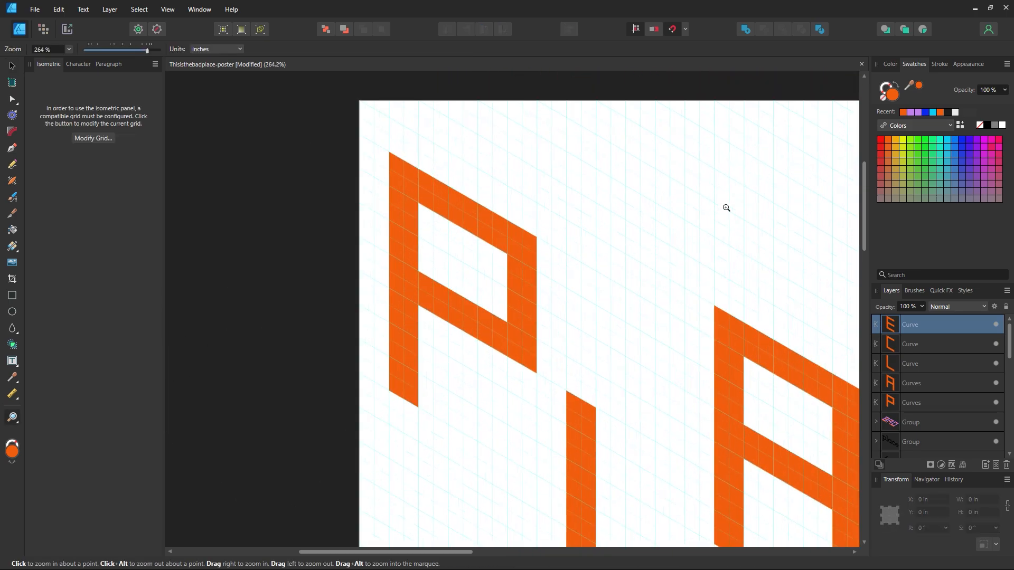
pyautogui.moveTo(724, 208); pyautogui.dragTo(652, 306)
pyautogui.moveTo(708, 188); pyautogui.dragTo(618, 354)
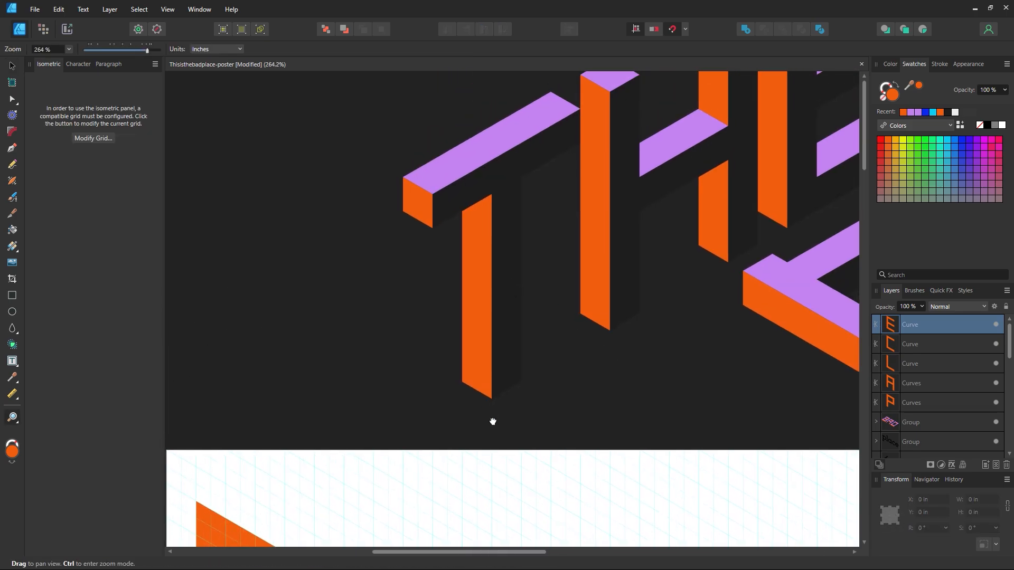
pyautogui.moveTo(492, 421); pyautogui.dragTo(583, 162)
pyautogui.press('ctrl')
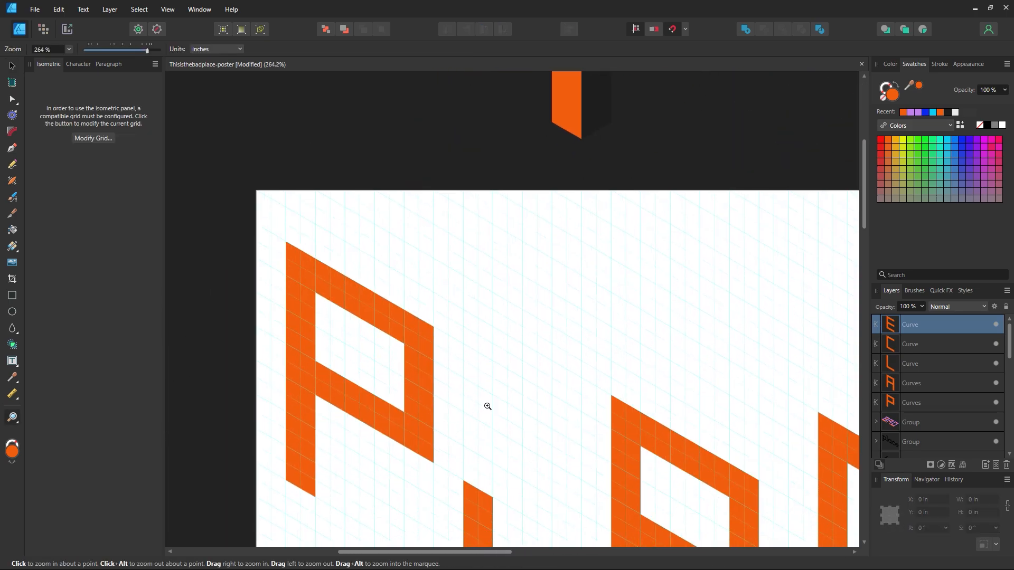
pyautogui.click(11, 298)
pyautogui.moveTo(567, 180); pyautogui.dragTo(487, 393)
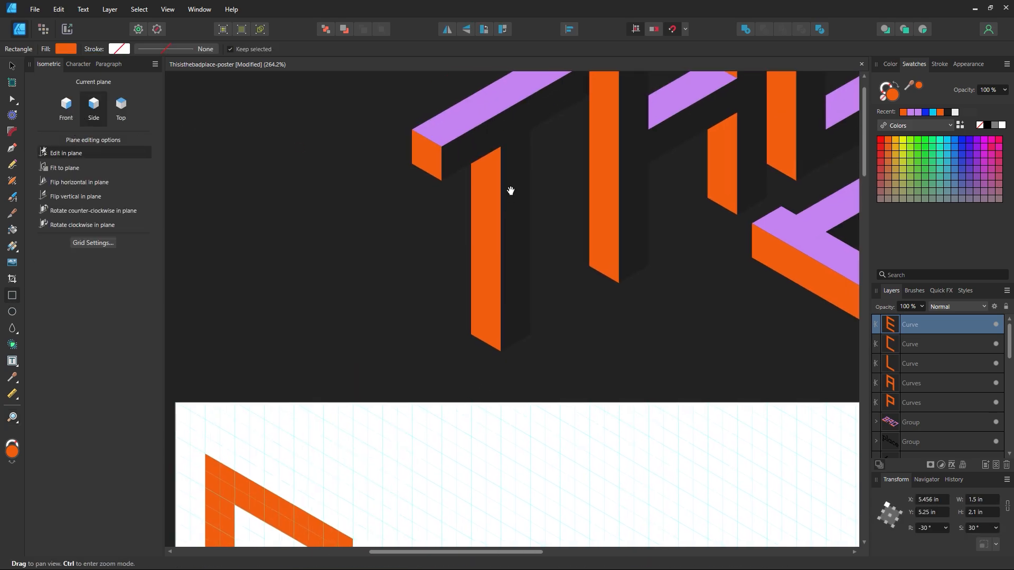
pyautogui.moveTo(535, 348); pyautogui.dragTo(625, 94)
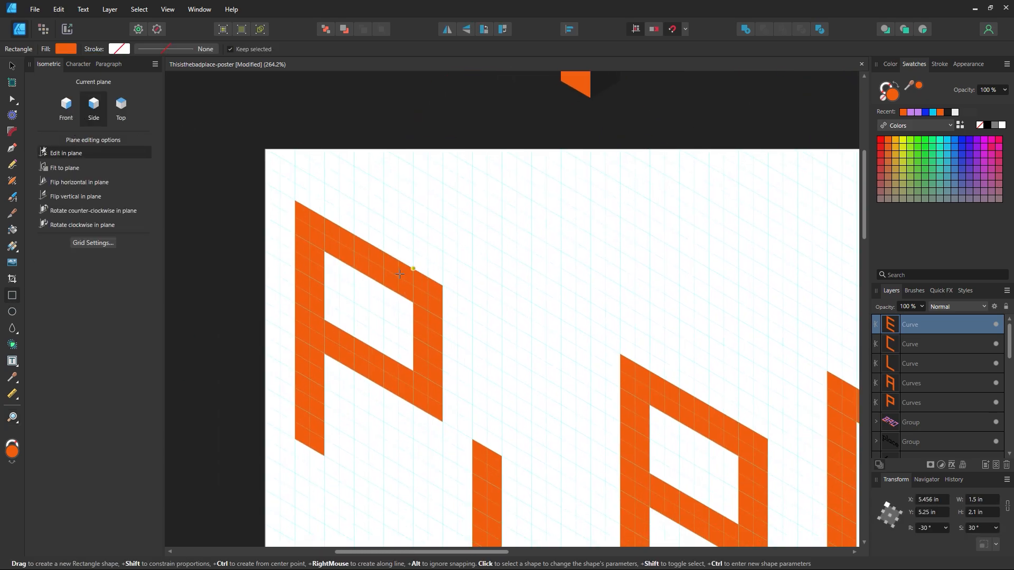
pyautogui.scroll(-5, 472, 347)
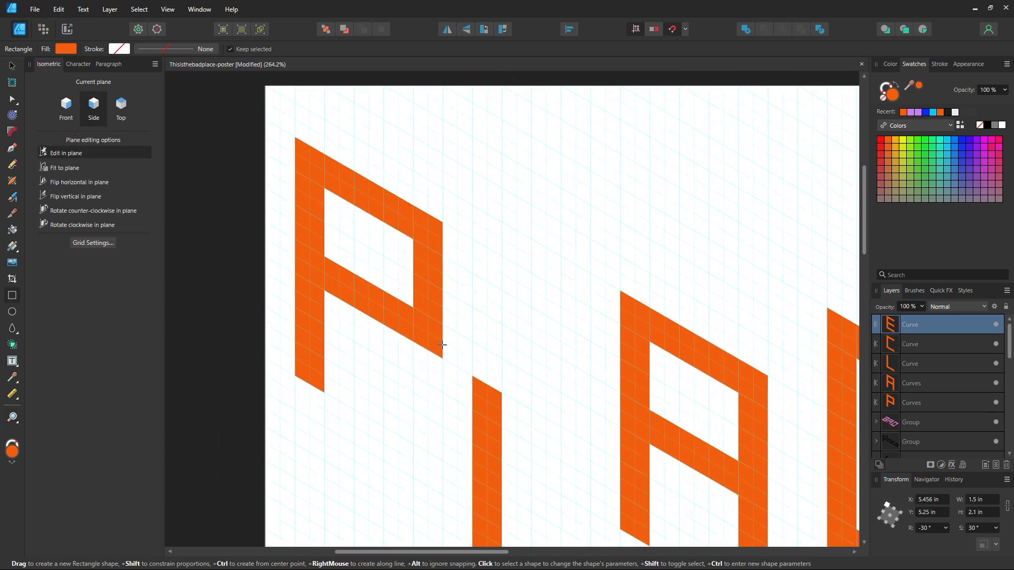
# - Draw a near-black rectangle, 0.3 by 1.2 in, on the front plane along the outer edge of the P's bowl
pyautogui.click(67, 111)
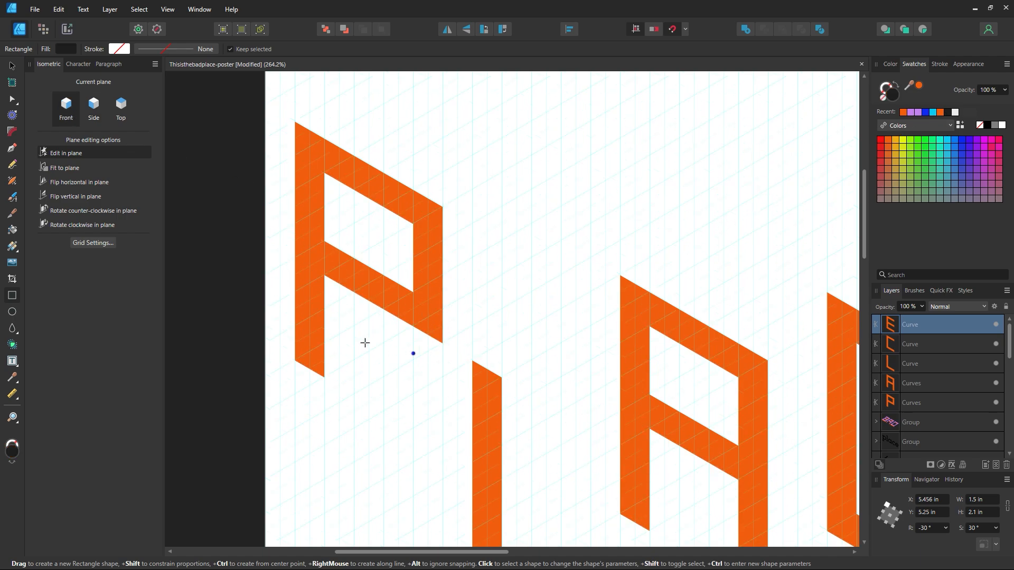
pyautogui.moveTo(441, 342); pyautogui.dragTo(472, 190)
pyautogui.scroll(4, 309, 455)
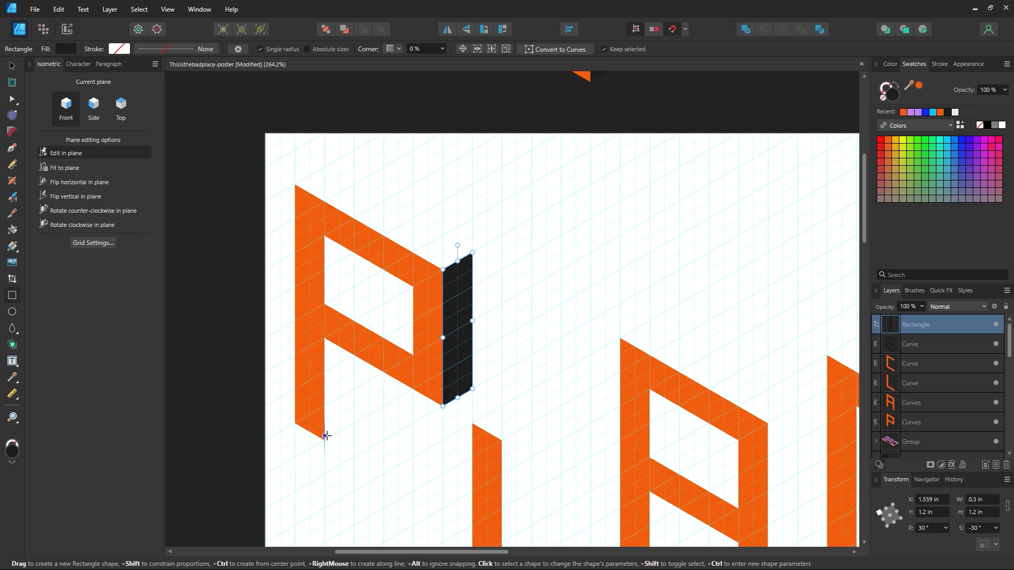
pyautogui.click(325, 436)
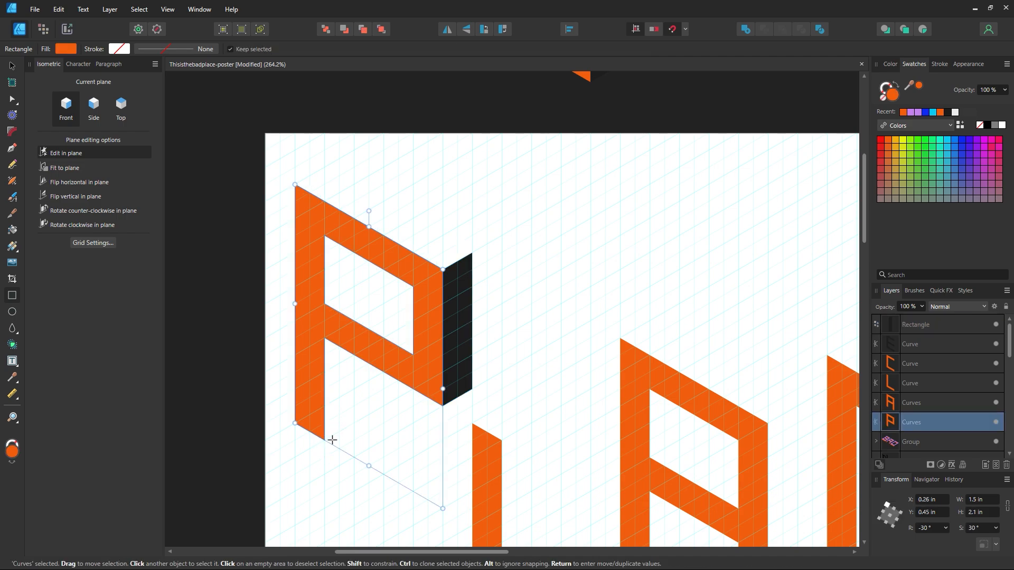
pyautogui.click(11, 66)
pyautogui.click(299, 121)
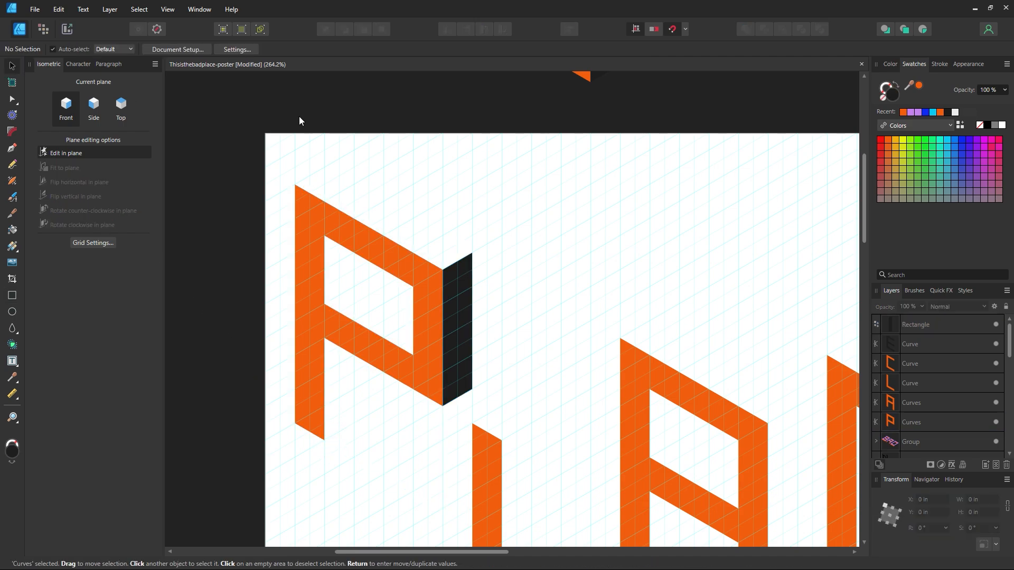
# - Add a 0.3 by 0.9 in near-black side face to the P's lower stem, convert it to curves and slant its top along the bowl
pyautogui.click(13, 297)
pyautogui.moveTo(325, 439); pyautogui.dragTo(353, 321)
pyautogui.rightClick(342, 344)
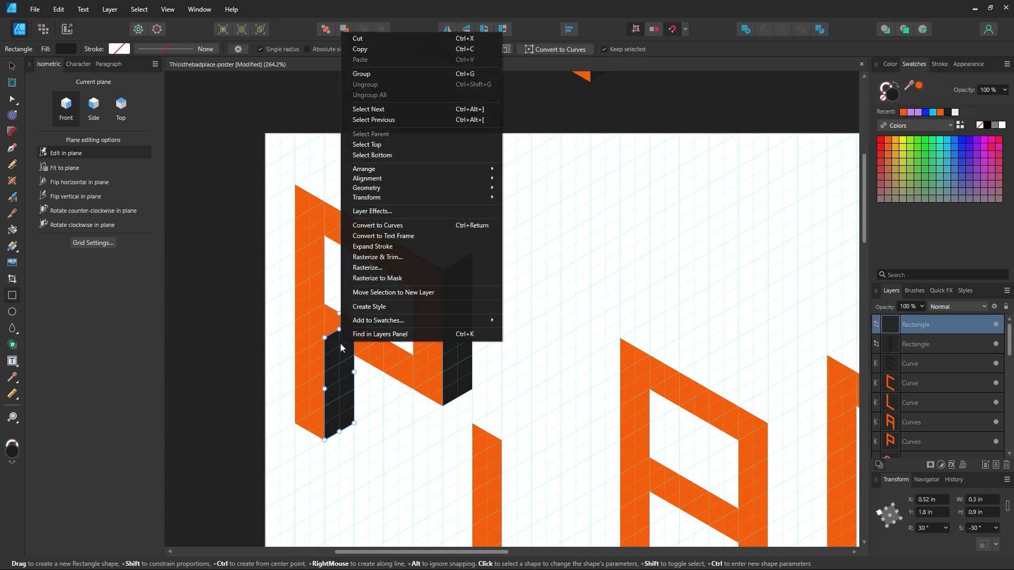
pyautogui.click(380, 224)
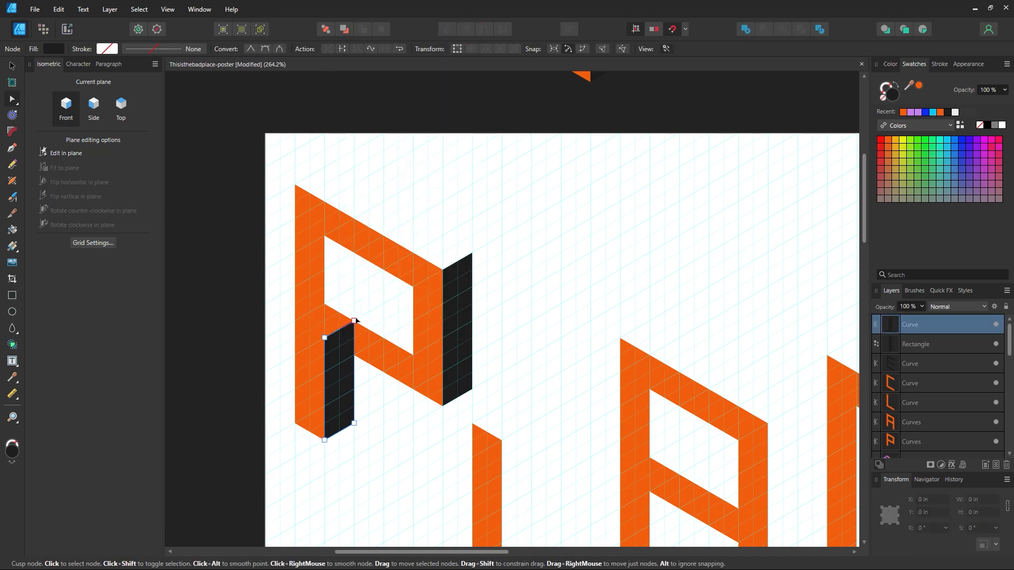
pyautogui.moveTo(354, 321); pyautogui.dragTo(357, 342)
pyautogui.click(544, 376)
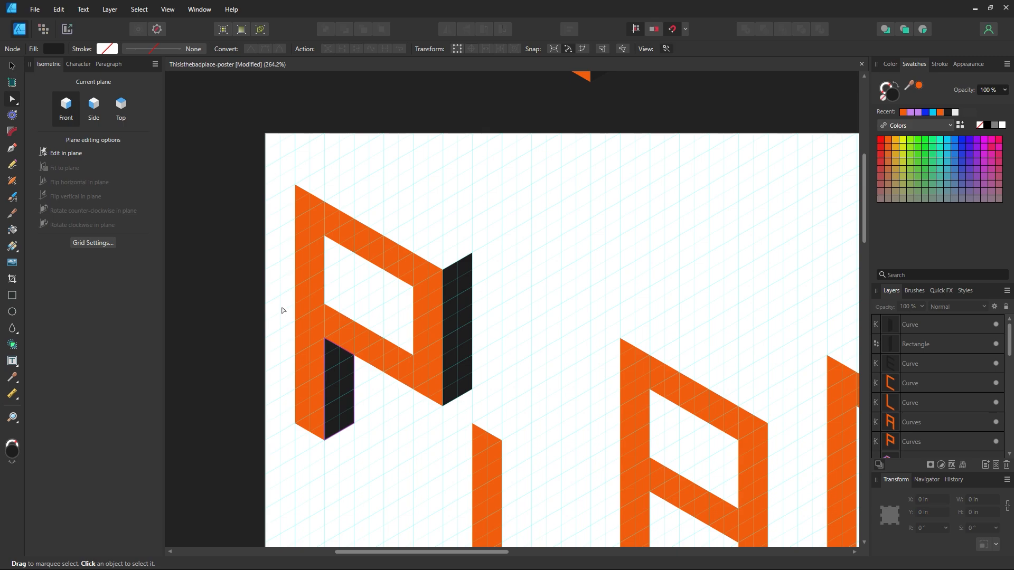
pyautogui.click(13, 68)
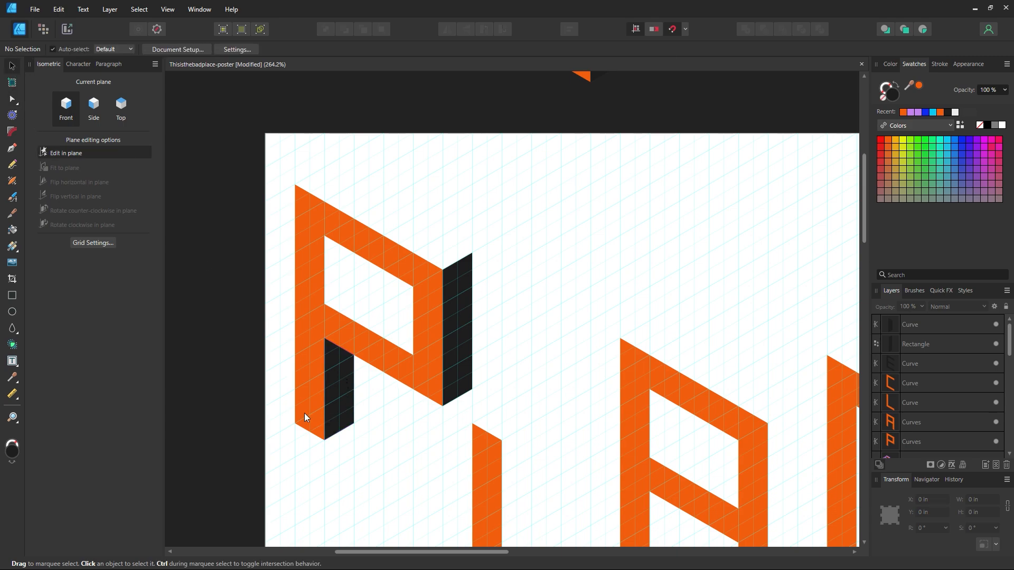
# - Duplicate the stem's side face into the P's counter and reshape its top to follow the counter's upper edge
pyautogui.moveTo(346, 410)
pyautogui.mouseDown()
pyautogui.moveTo(370, 329)
pyautogui.moveTo(341, 276)
pyautogui.mouseUp()
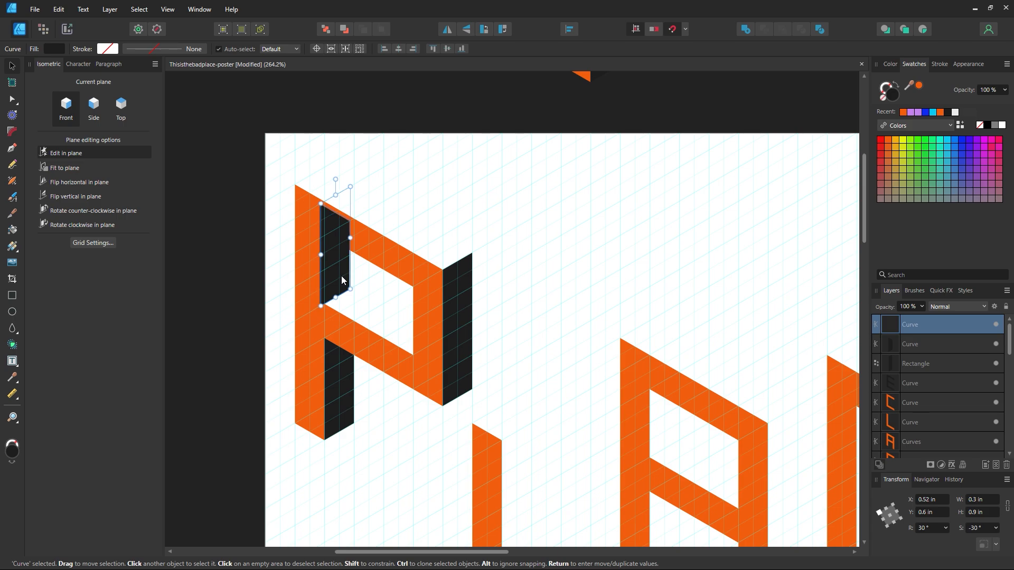
pyautogui.press('a')
pyautogui.moveTo(332, 163); pyautogui.dragTo(395, 244)
pyautogui.moveTo(368, 166); pyautogui.dragTo(356, 255)
pyautogui.click(494, 240)
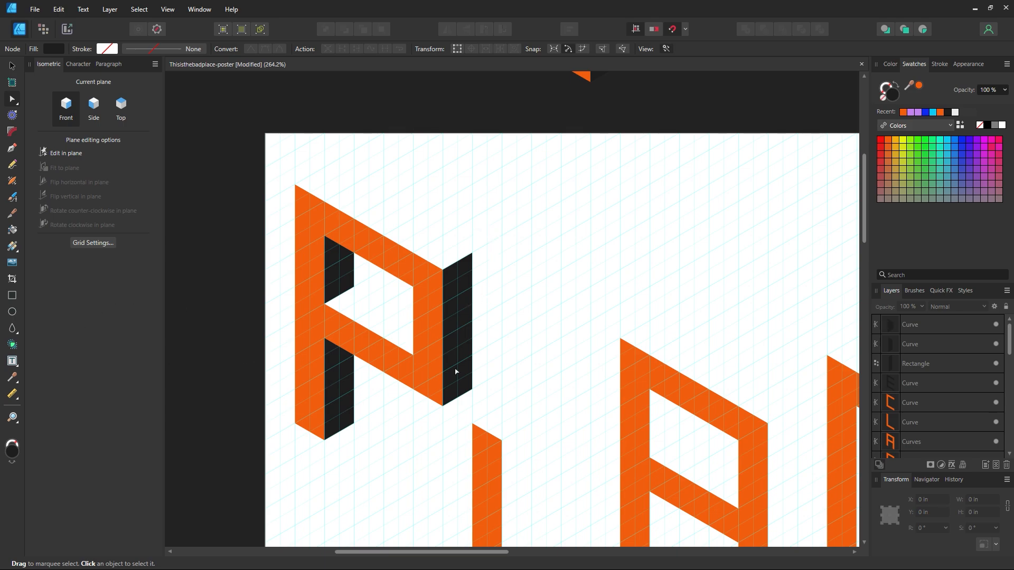
# - Copy the P bowl's near-black rectangle to the inner side of the L's stem and extend it to 1.8 in high
pyautogui.moveTo(503, 415); pyautogui.dragTo(523, 399)
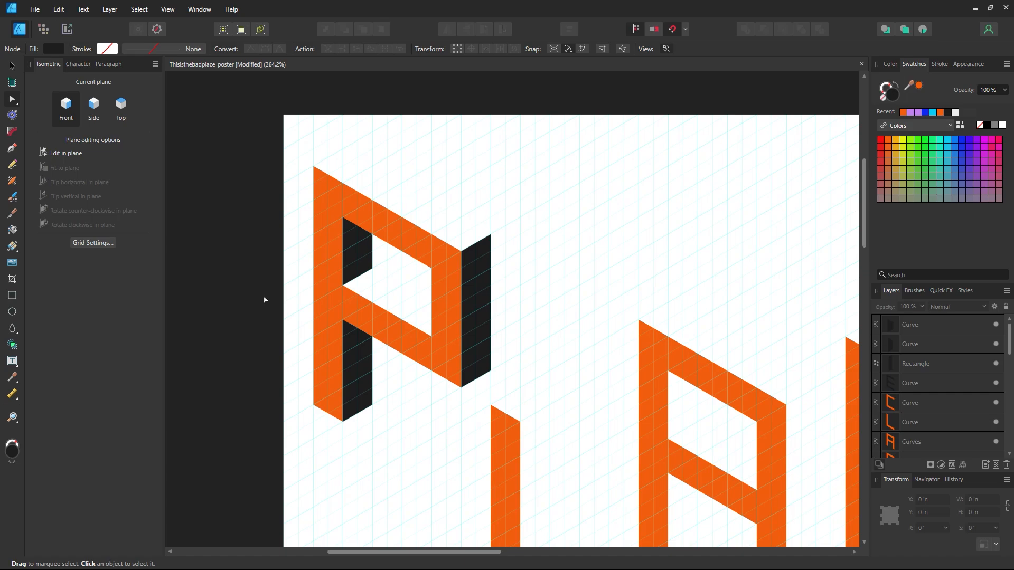
pyautogui.moveTo(559, 436); pyautogui.dragTo(500, 305)
pyautogui.click(15, 73)
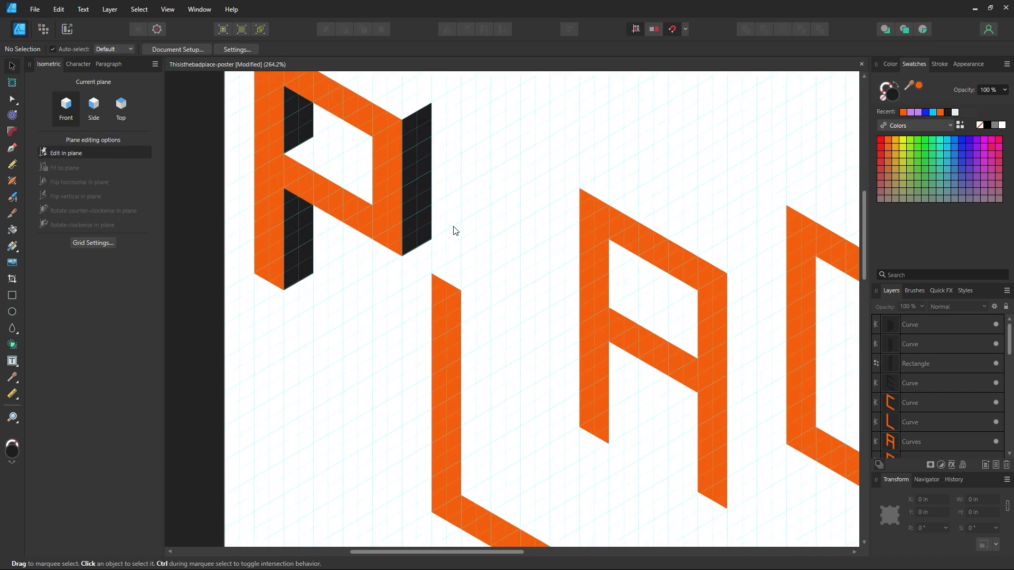
pyautogui.moveTo(417, 211); pyautogui.dragTo(473, 467)
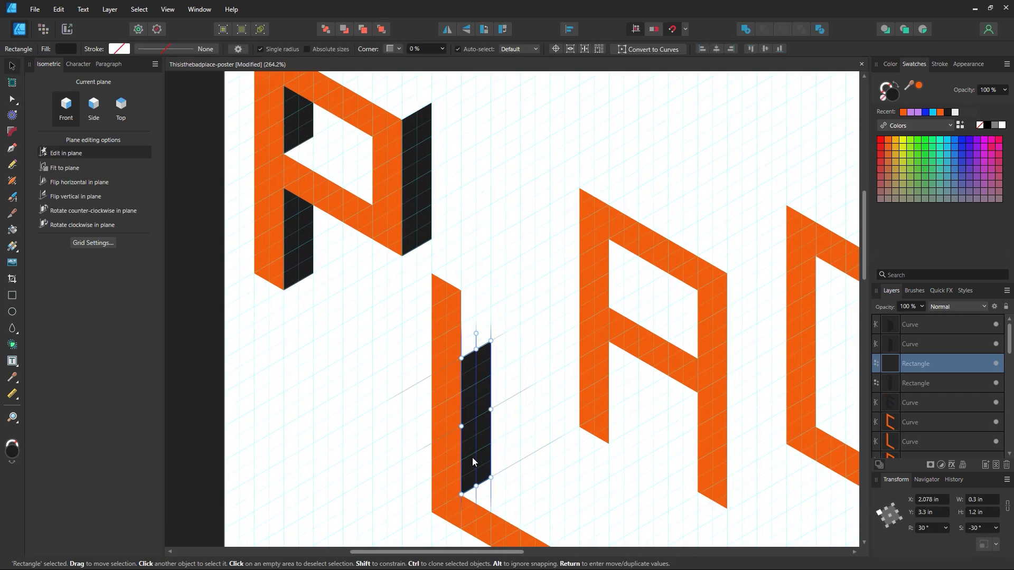
pyautogui.moveTo(476, 349); pyautogui.dragTo(479, 326)
pyautogui.moveTo(481, 287); pyautogui.dragTo(477, 281)
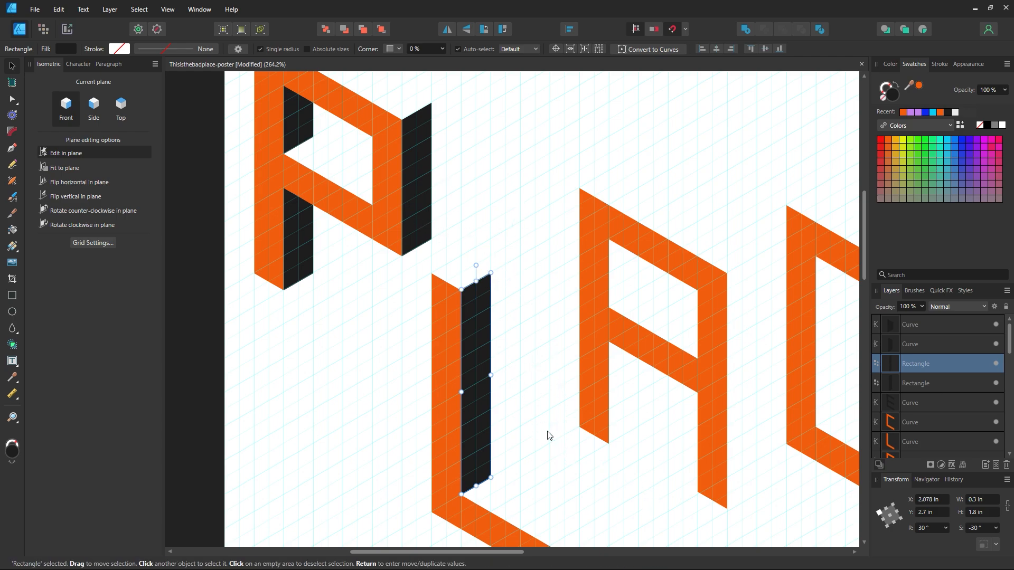
pyautogui.moveTo(536, 435); pyautogui.dragTo(405, 309)
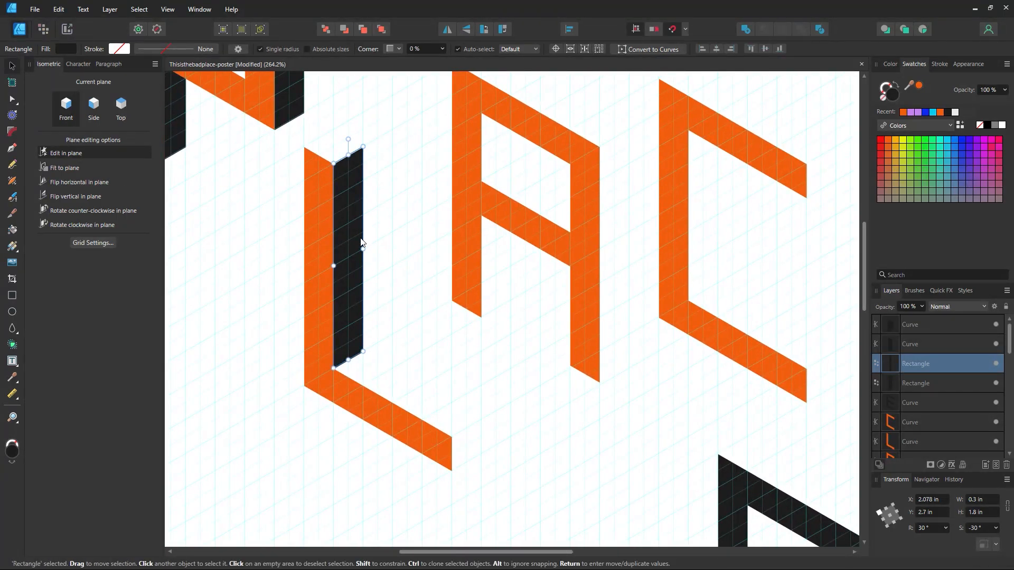
pyautogui.moveTo(361, 242); pyautogui.dragTo(474, 356)
pyautogui.hotkey('ctrl', 'z')
pyautogui.moveTo(354, 309); pyautogui.dragTo(471, 406)
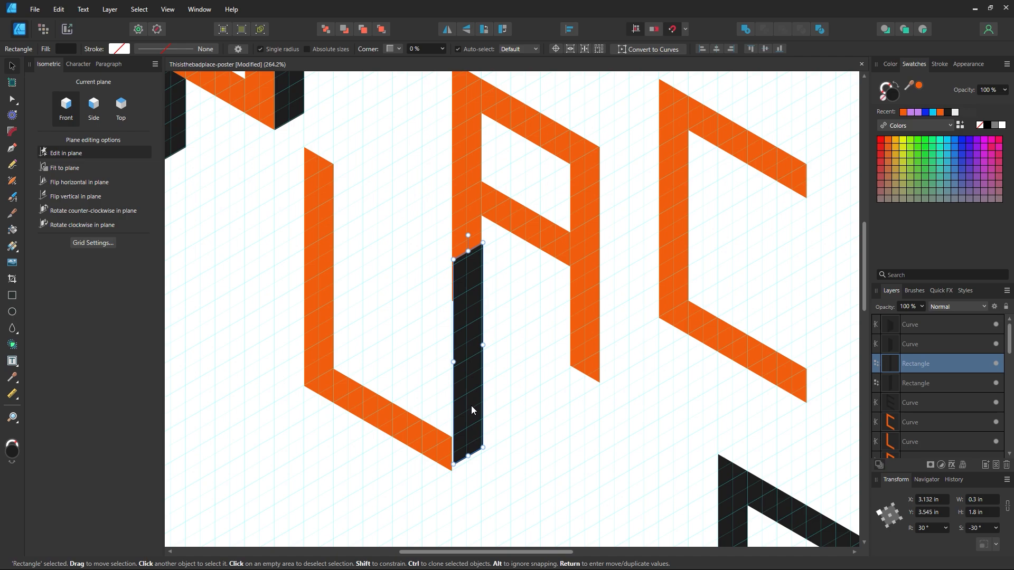
pyautogui.hotkey('ctrl', 'z')
pyautogui.press('a')
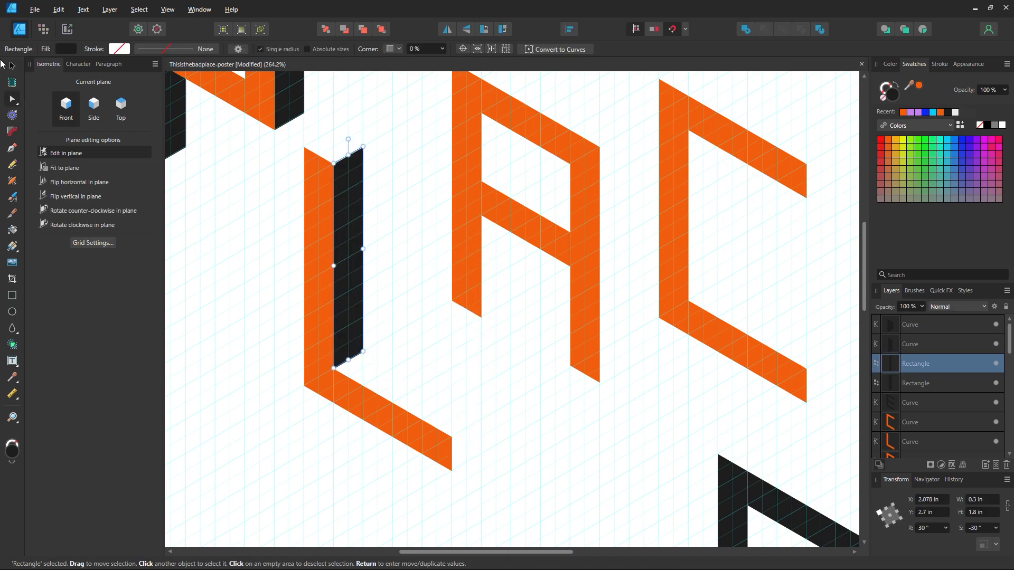
# - Duplicate the L stem's side face at the end of its foot and shorten the copy to 0.3 in high
pyautogui.press('v')
pyautogui.keyDown('ctrl'); pyautogui.moveTo(356, 294); pyautogui.dragTo(470, 406); pyautogui.keyUp('ctrl')
pyautogui.moveTo(482, 249); pyautogui.dragTo(487, 425)
pyautogui.moveTo(542, 296); pyautogui.dragTo(476, 354)
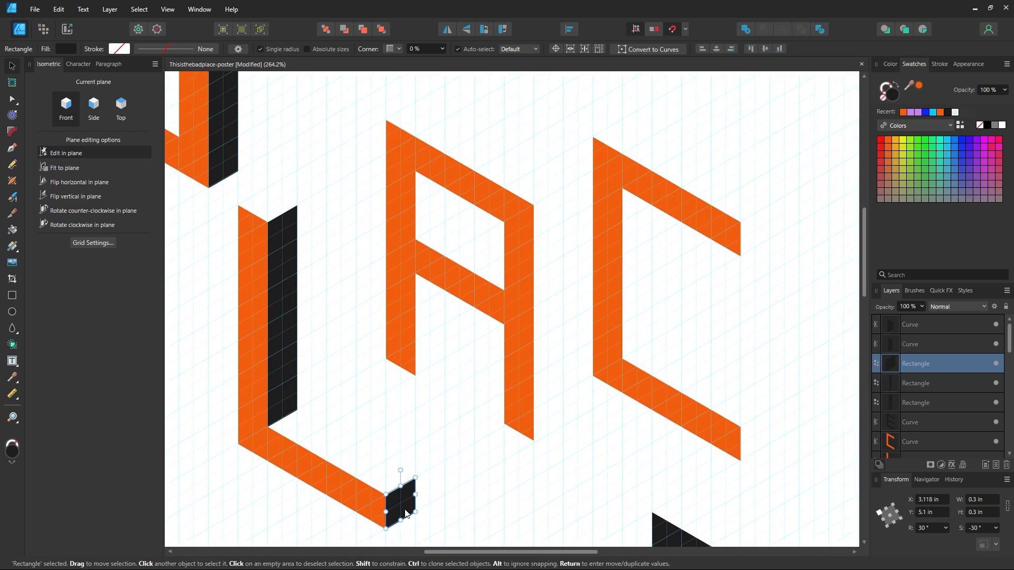
# - Copy the near-black side face of the P's bowl to the outer side of the A's far leg
pyautogui.moveTo(223, 154); pyautogui.dragTo(584, 386)
pyautogui.hotkey('ctrl', 'z')
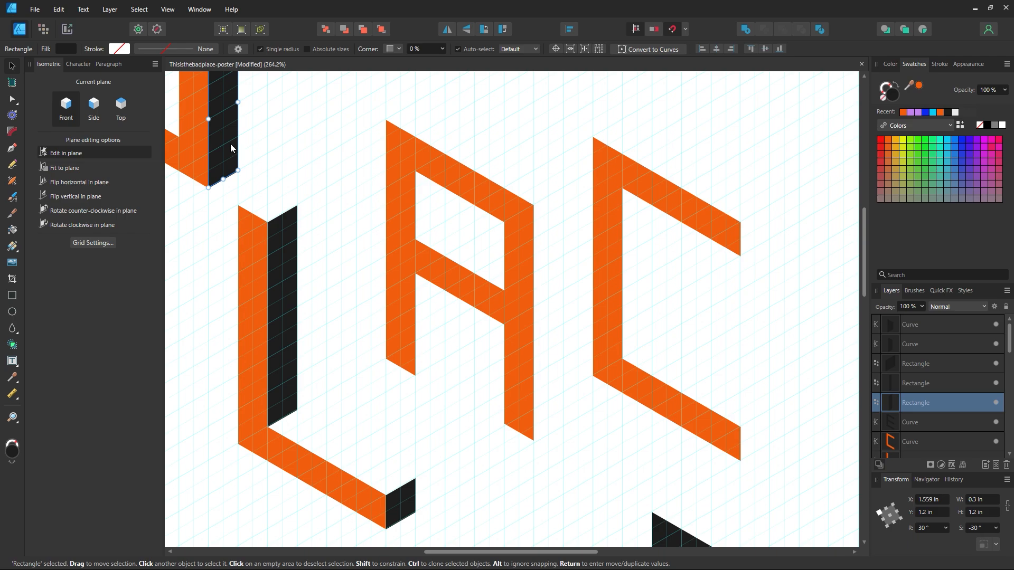
pyautogui.moveTo(231, 143)
pyautogui.mouseDown()
pyautogui.moveTo(393, 269)
pyautogui.moveTo(584, 388)
pyautogui.moveTo(547, 402)
pyautogui.mouseUp()
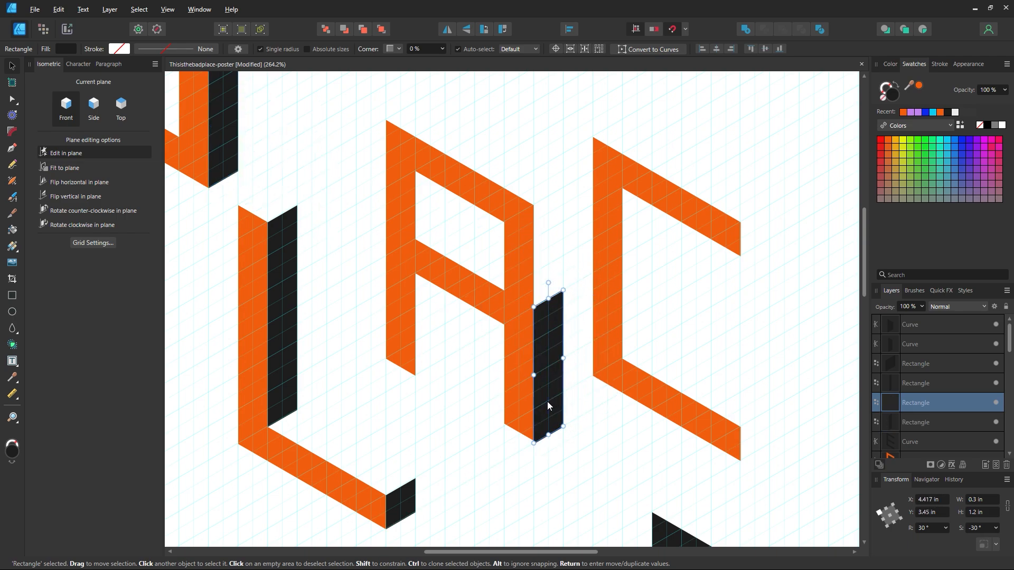
# - Set the isometric plane to Side and lower the bottom edge of the A's far leg to meet the side face's lower corner
pyautogui.press('z')
pyautogui.click(17, 65)
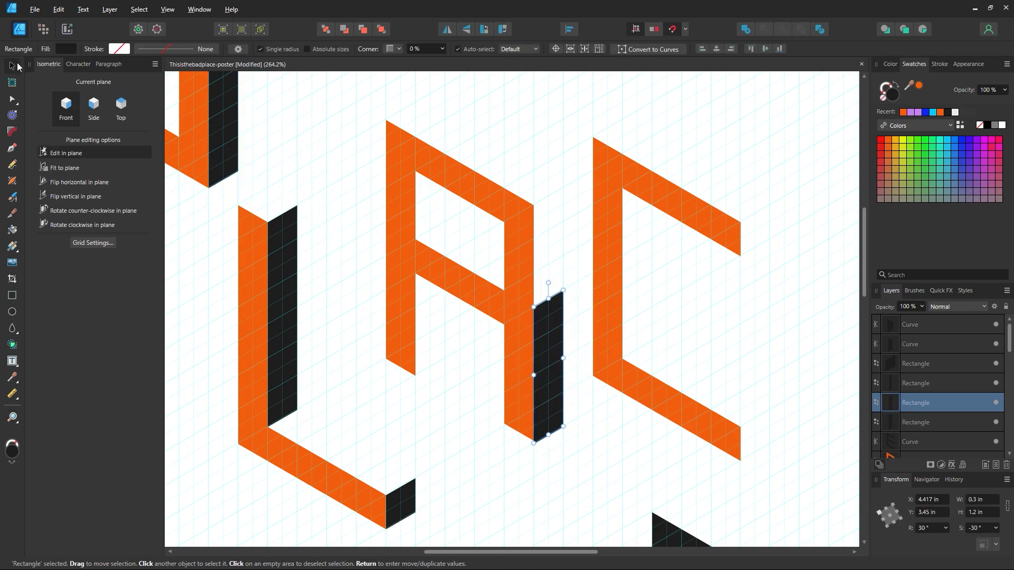
pyautogui.click(102, 113)
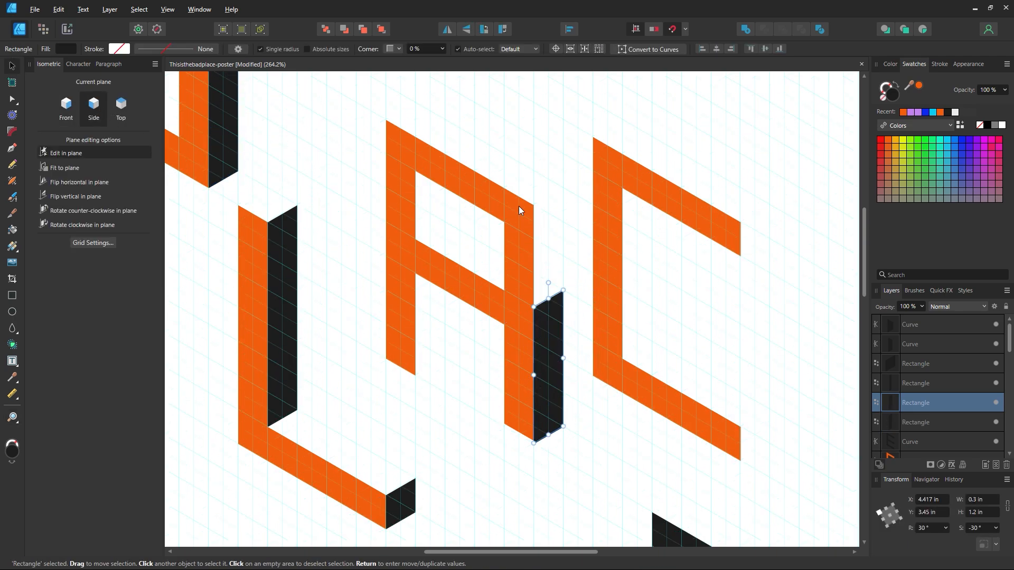
pyautogui.click(575, 486)
pyautogui.press('z')
pyautogui.moveTo(518, 430); pyautogui.dragTo(673, 485)
pyautogui.click(11, 98)
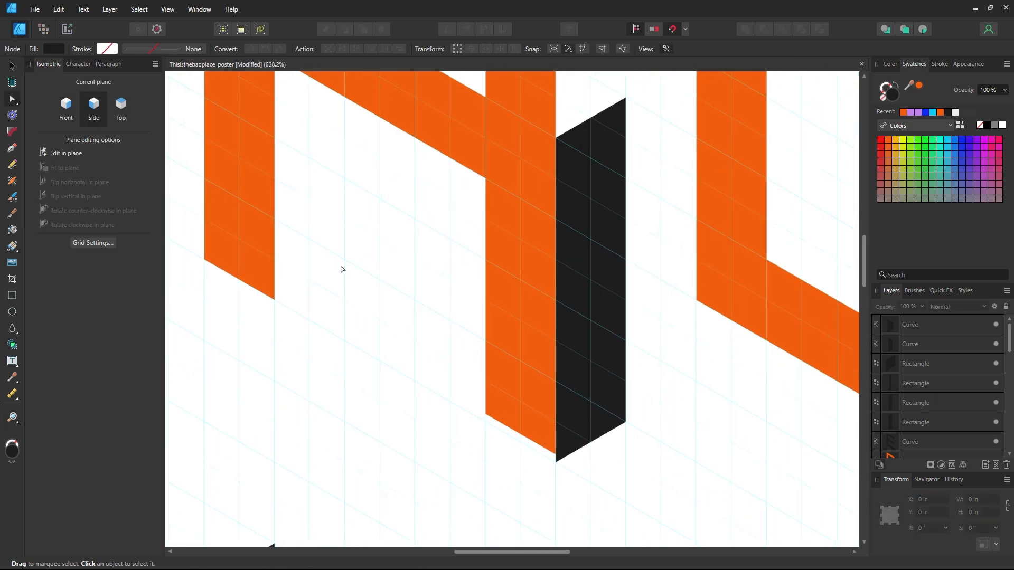
pyautogui.click(509, 372)
pyautogui.moveTo(454, 479); pyautogui.dragTo(558, 397)
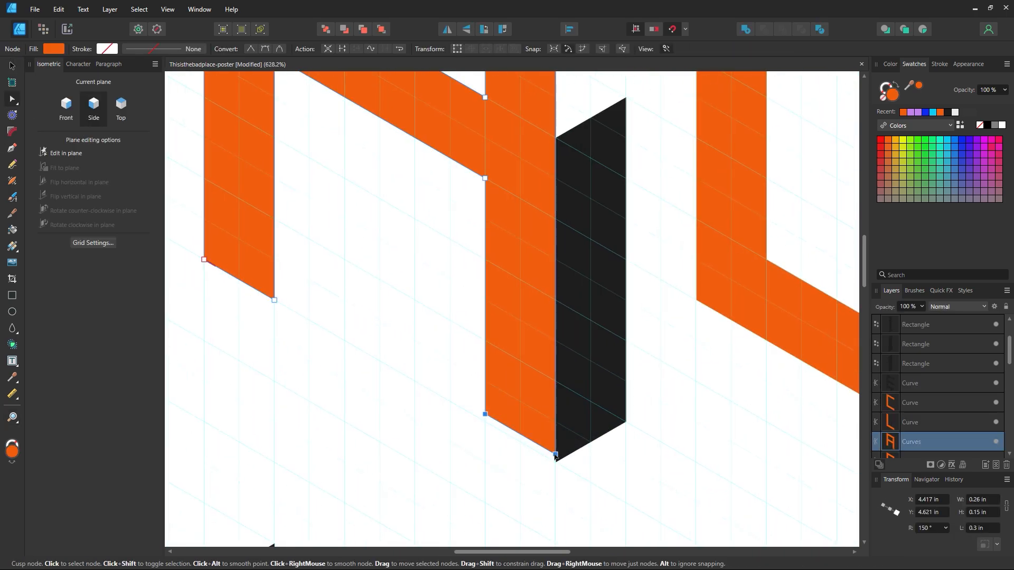
pyautogui.moveTo(556, 454); pyautogui.dragTo(556, 462)
# - Extend the side face on the A's far leg up to the letter's top corner, 2.1 in high
pyautogui.moveTo(584, 100); pyautogui.dragTo(587, 463)
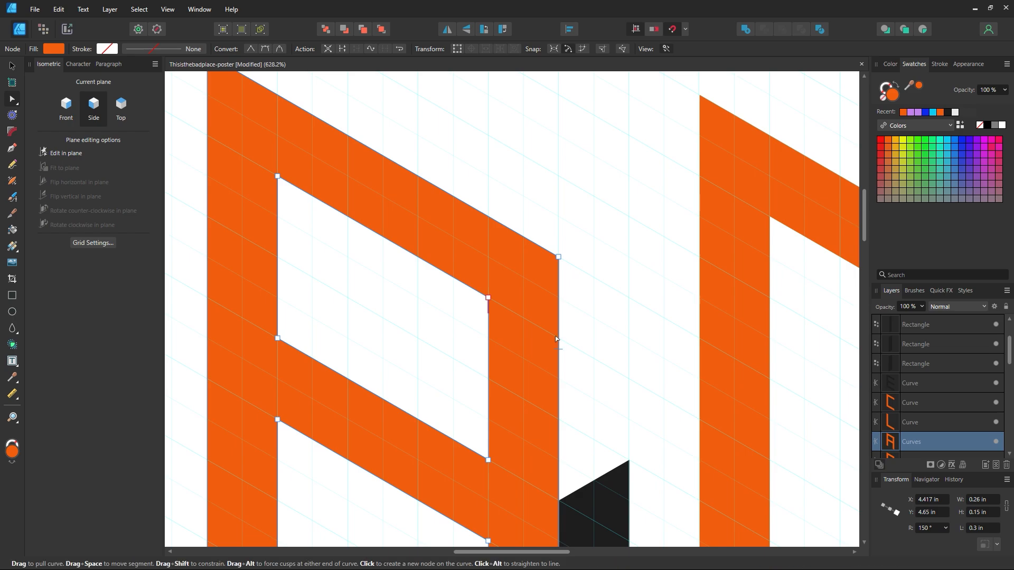
pyautogui.moveTo(366, 293); pyautogui.dragTo(417, 246)
pyautogui.moveTo(484, 451); pyautogui.dragTo(431, 266)
pyautogui.press('z')
pyautogui.keyDown('alt'); pyautogui.click(474, 283); pyautogui.keyUp('alt')
pyautogui.keyDown('alt'); pyautogui.click(473, 284); pyautogui.keyUp('alt')
pyautogui.keyDown('alt'); pyautogui.click(435, 188); pyautogui.keyUp('alt')
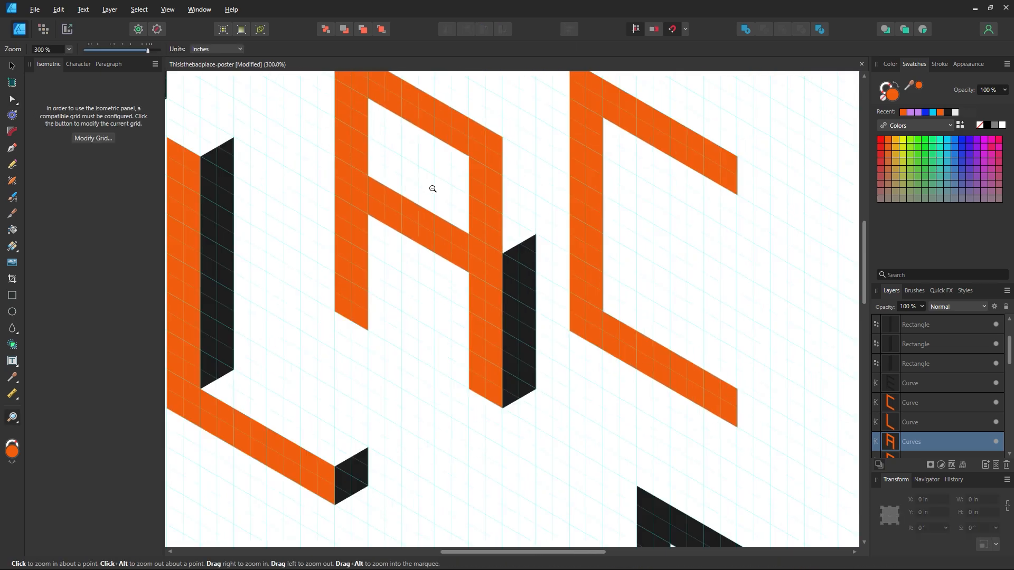
pyautogui.click(15, 69)
pyautogui.scroll(4, 472, 279)
pyautogui.click(533, 342)
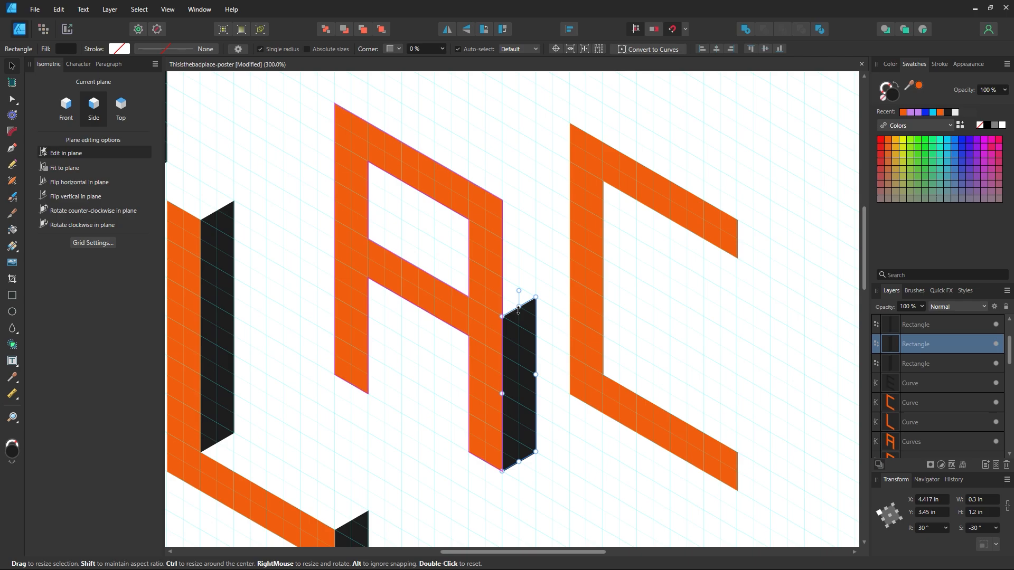
pyautogui.moveTo(520, 307); pyautogui.dragTo(536, 180)
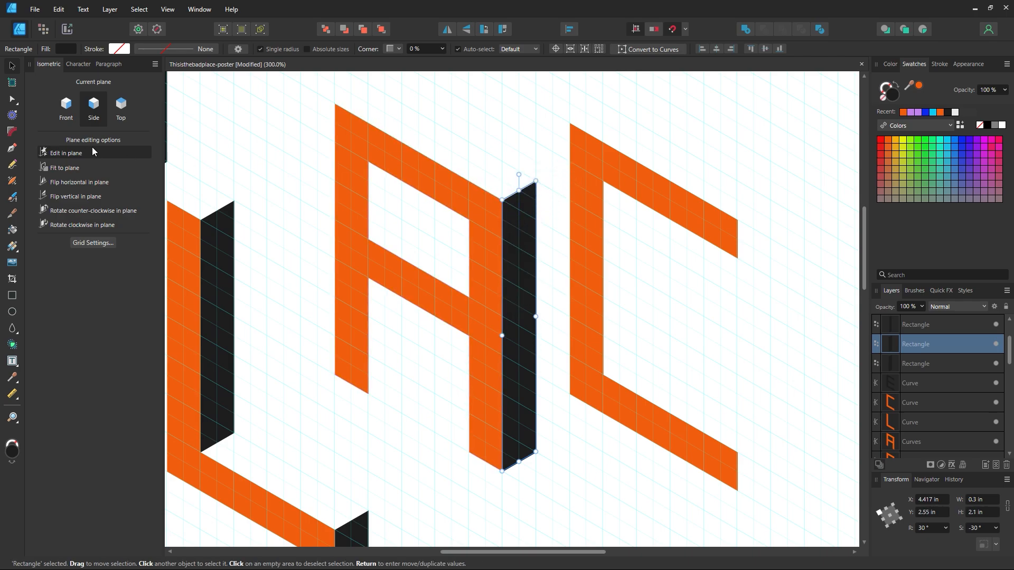
# - Set the isometric plane to Front and copy the P's lower-stem side face to the inner side of the A's near leg
pyautogui.click(67, 105)
pyautogui.click(601, 415)
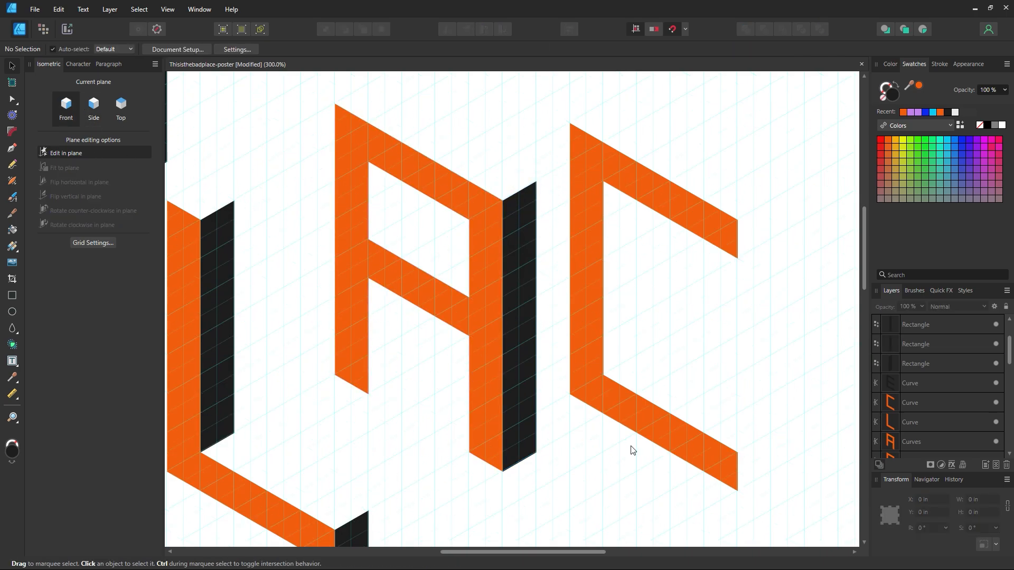
pyautogui.moveTo(312, 348); pyautogui.dragTo(509, 351)
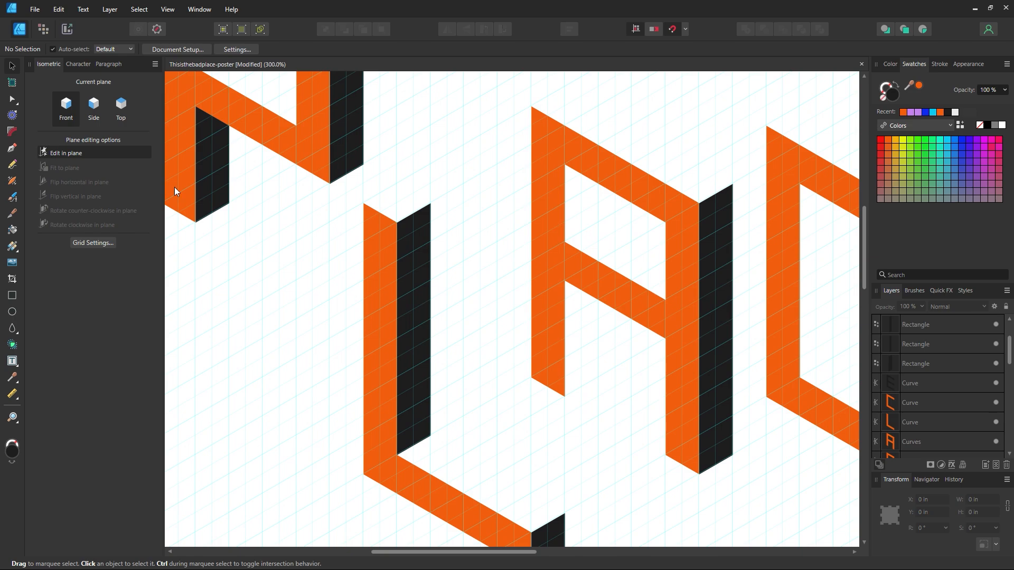
pyautogui.click(213, 171)
pyautogui.moveTo(213, 170); pyautogui.dragTo(593, 364)
pyautogui.click(621, 432)
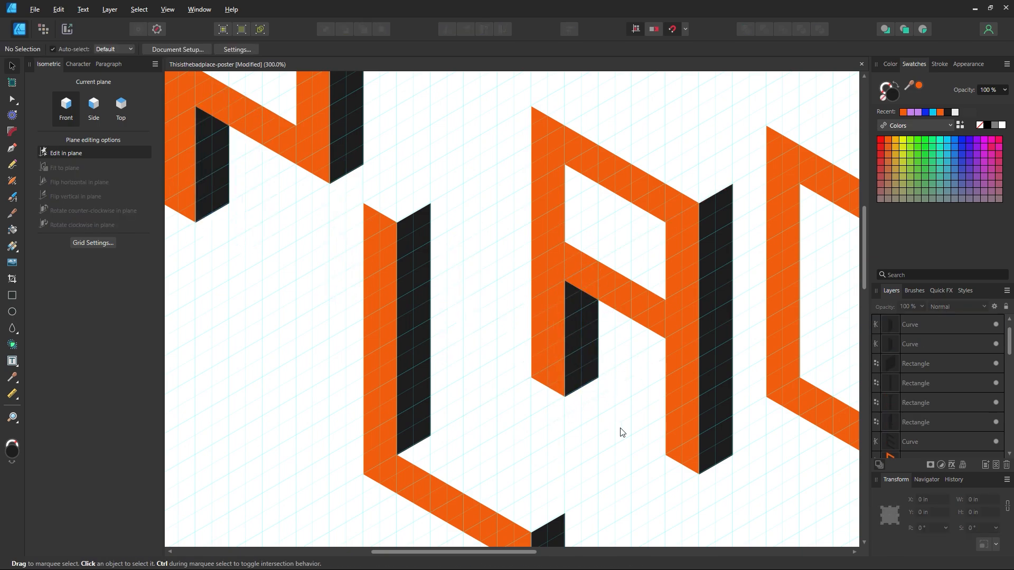
# - Copy the side face inside the P's counter to the same position in the A's counter
pyautogui.moveTo(483, 301); pyautogui.dragTo(482, 385)
pyautogui.moveTo(212, 130); pyautogui.dragTo(581, 306)
pyautogui.click(685, 384)
pyautogui.click(702, 220)
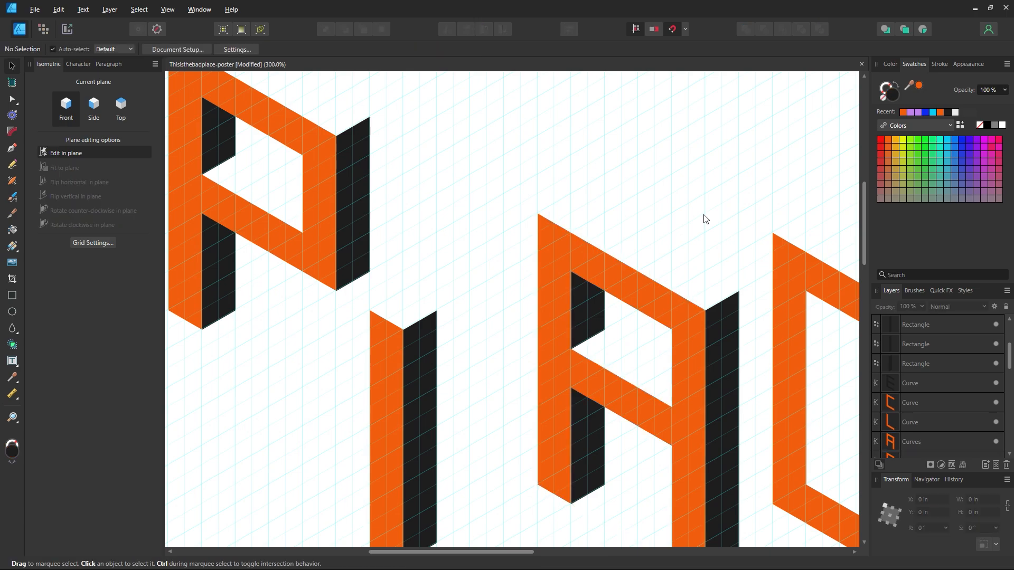
# - Recolor the near-black letter E with the recent orange used on the other letters of PLACE
pyautogui.press('z')
pyautogui.moveTo(623, 340); pyautogui.dragTo(600, 355)
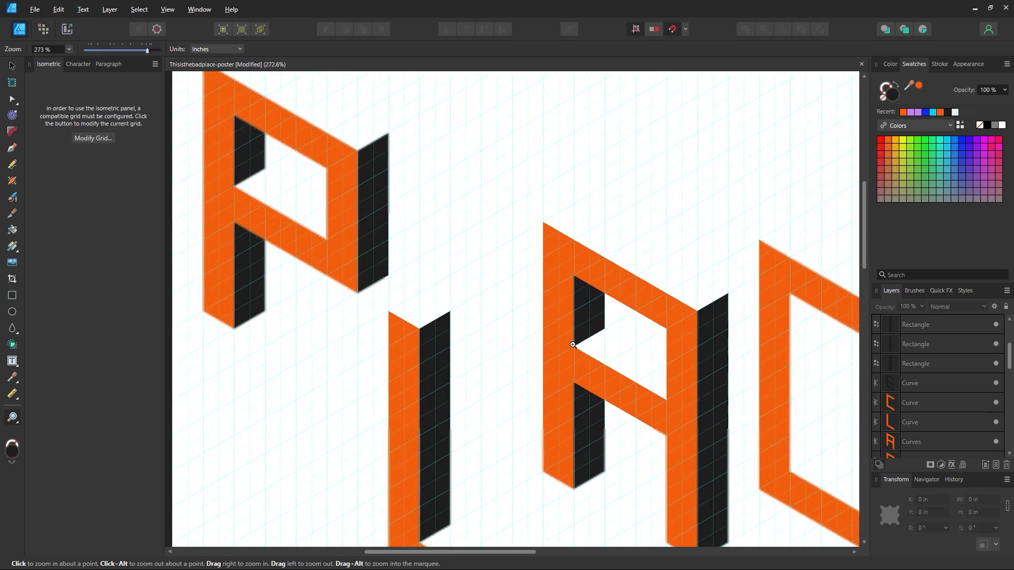
pyautogui.moveTo(664, 410); pyautogui.dragTo(447, 317)
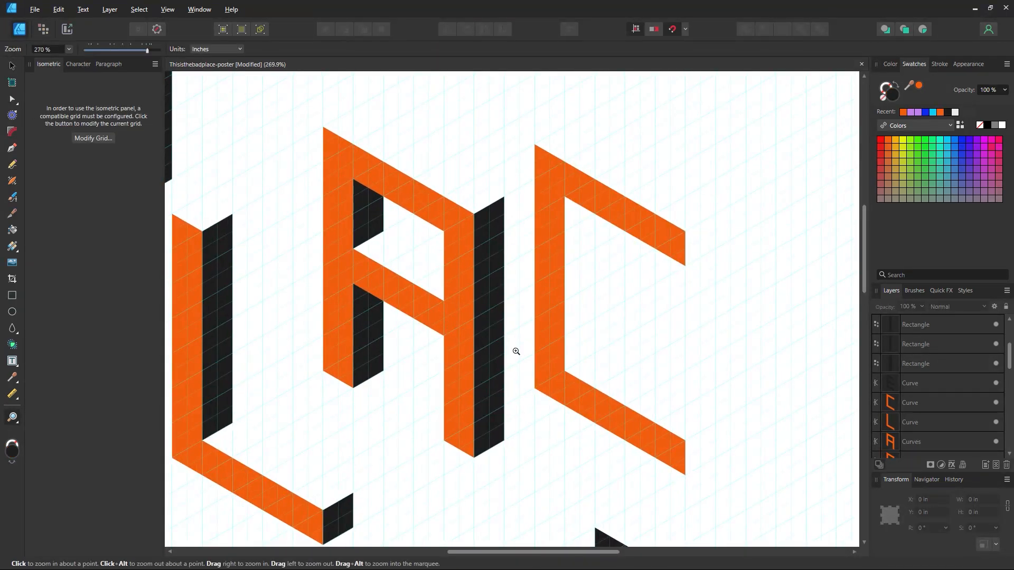
pyautogui.scroll(-2, 573, 357)
pyautogui.moveTo(617, 431); pyautogui.dragTo(613, 343)
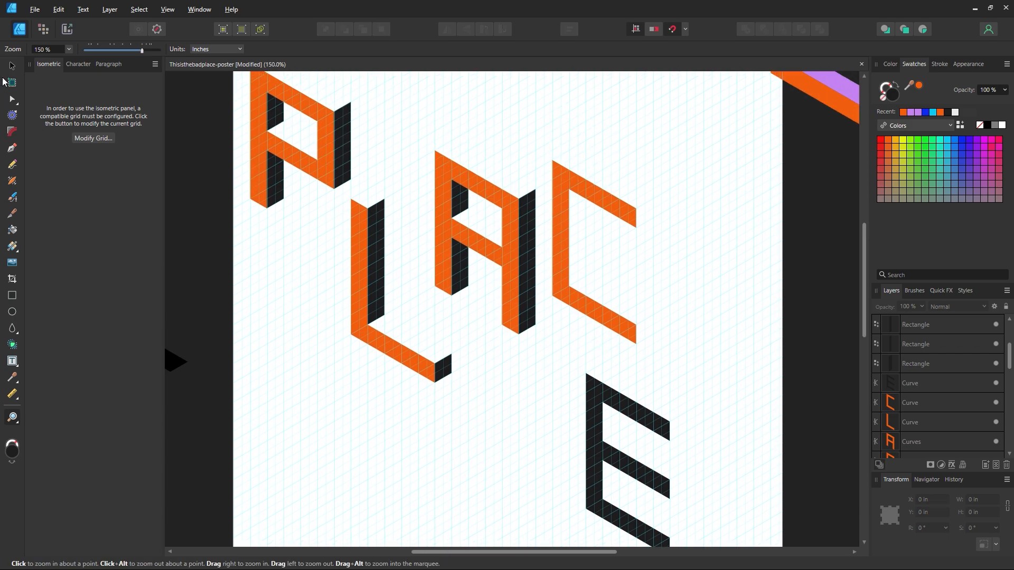
pyautogui.press('v')
pyautogui.click(615, 396)
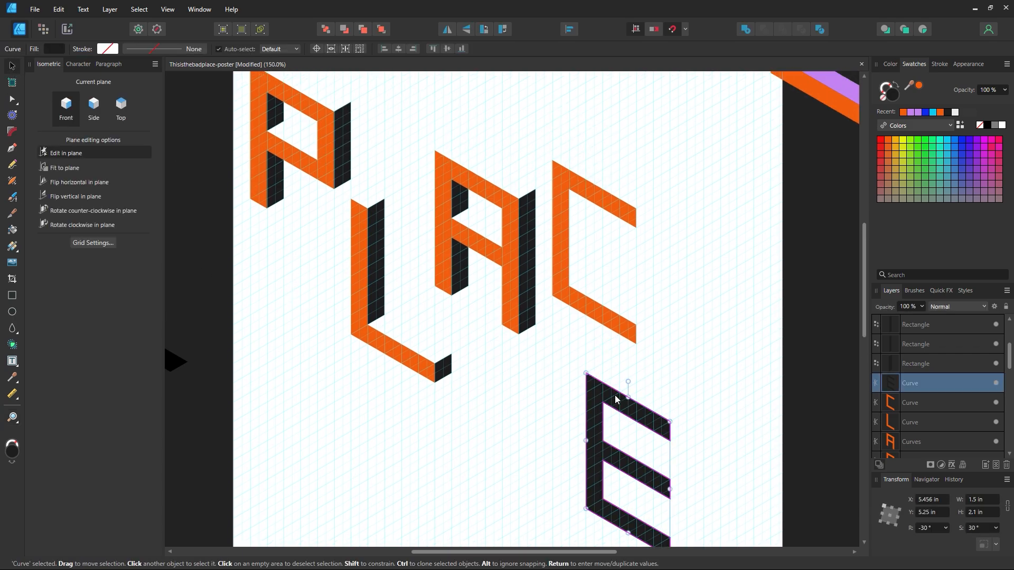
pyautogui.click(901, 113)
pyautogui.click(781, 291)
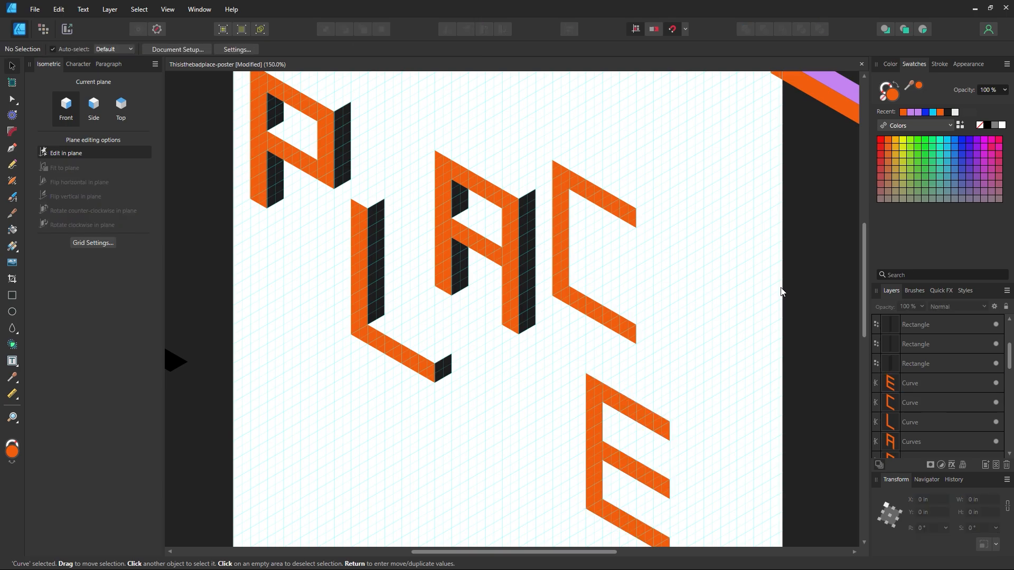
# - Copy the A's tall side face to the inner side of the C's stem and shorten it to 1.5 in high
pyautogui.press('z')
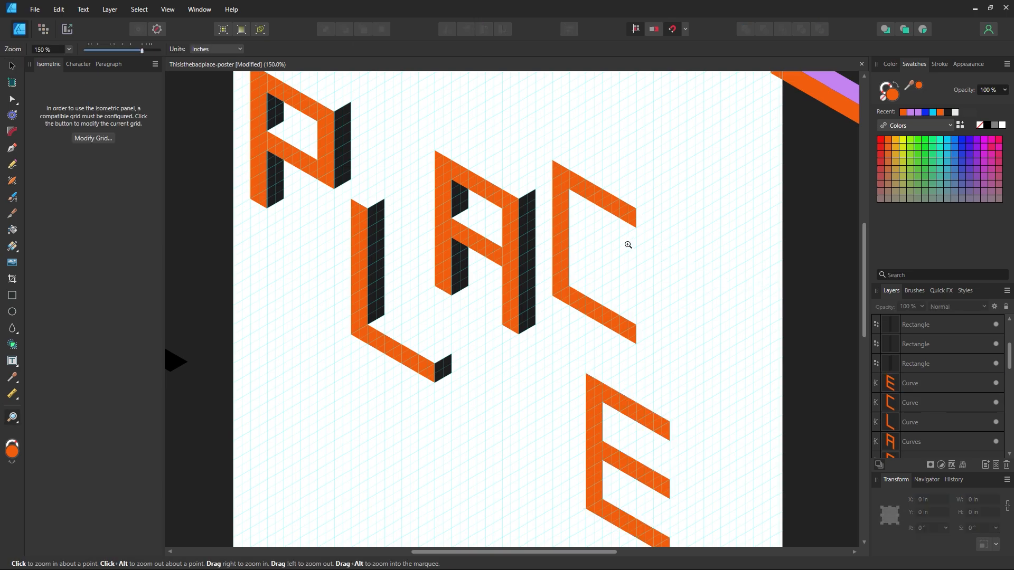
pyautogui.click(627, 243)
pyautogui.click(12, 65)
pyautogui.scroll(3, 418, 291)
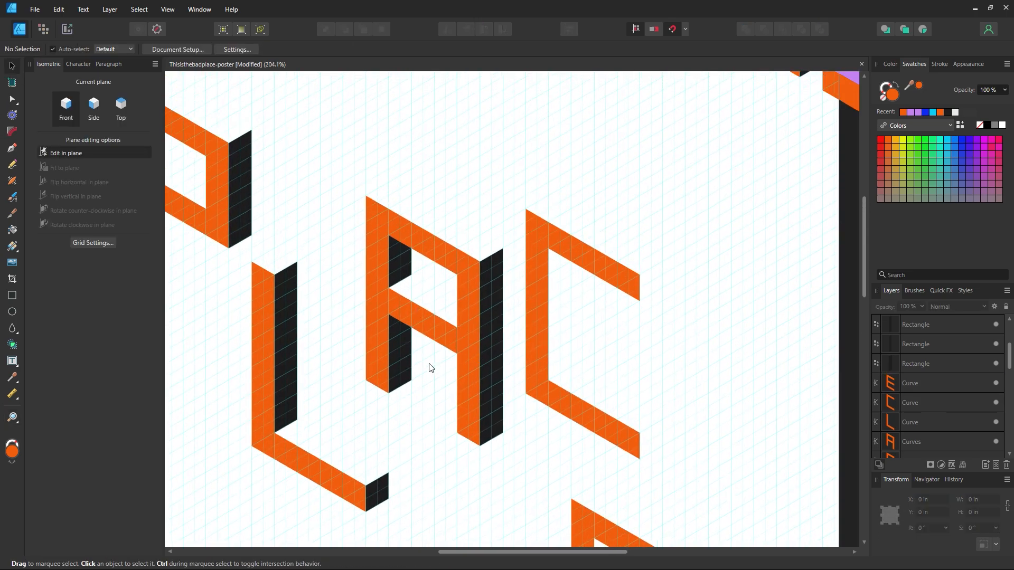
pyautogui.moveTo(492, 367)
pyautogui.mouseDown()
pyautogui.moveTo(551, 345)
pyautogui.moveTo(565, 324)
pyautogui.moveTo(551, 319)
pyautogui.mouseUp()
pyautogui.moveTo(571, 182); pyautogui.dragTo(571, 235)
# - Convert the C stem's side face to curves and slant its top to follow the underside of the upper arm
pyautogui.rightClick(565, 251)
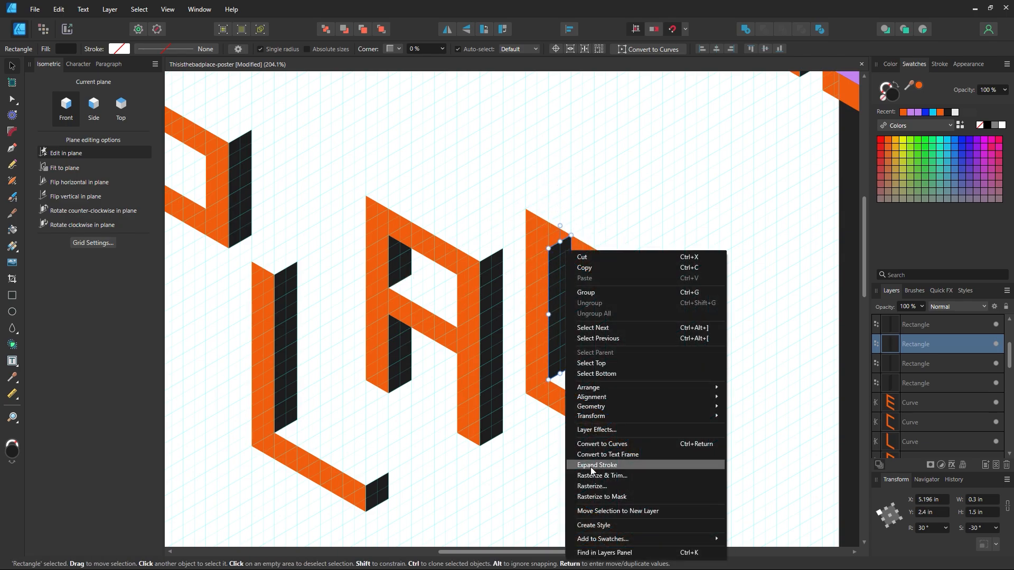
pyautogui.click(598, 445)
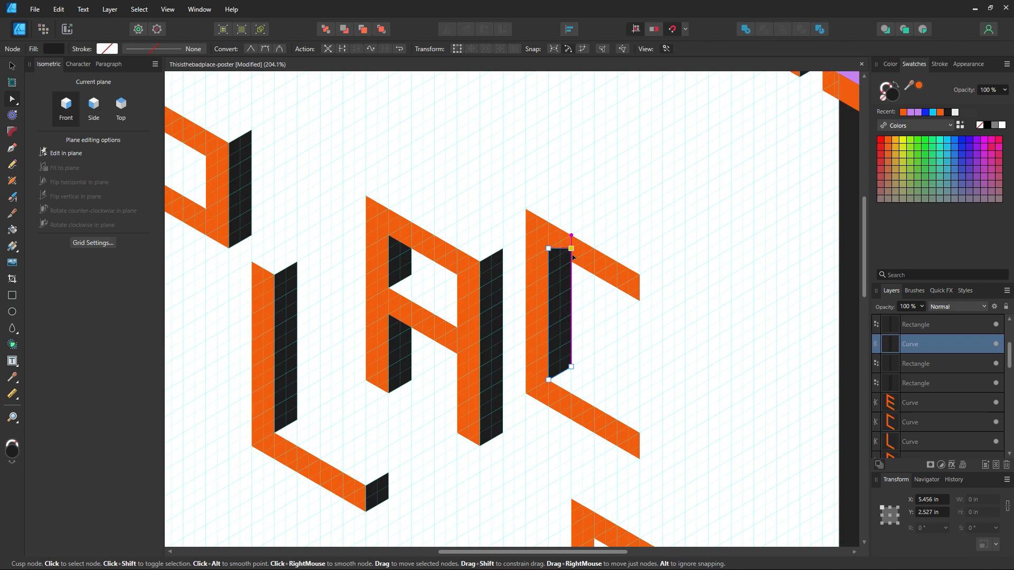
pyautogui.hotkey('ctrl', 'd')
# - Copy the small side face from the L's foot to the end of the C's lower arm and save the document
pyautogui.click(9, 68)
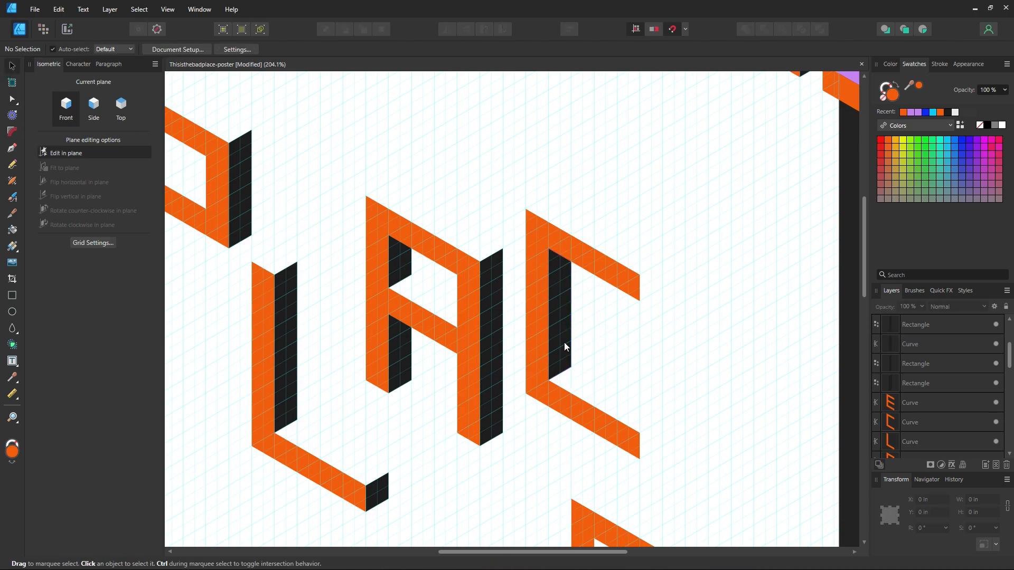
pyautogui.moveTo(483, 387)
pyautogui.mouseDown()
pyautogui.moveTo(660, 396)
pyautogui.moveTo(640, 400)
pyautogui.mouseUp()
pyautogui.moveTo(651, 268)
pyautogui.mouseDown()
pyautogui.moveTo(653, 426)
pyautogui.moveTo(671, 454)
pyautogui.mouseUp()
pyautogui.click(696, 455)
pyautogui.press('z')
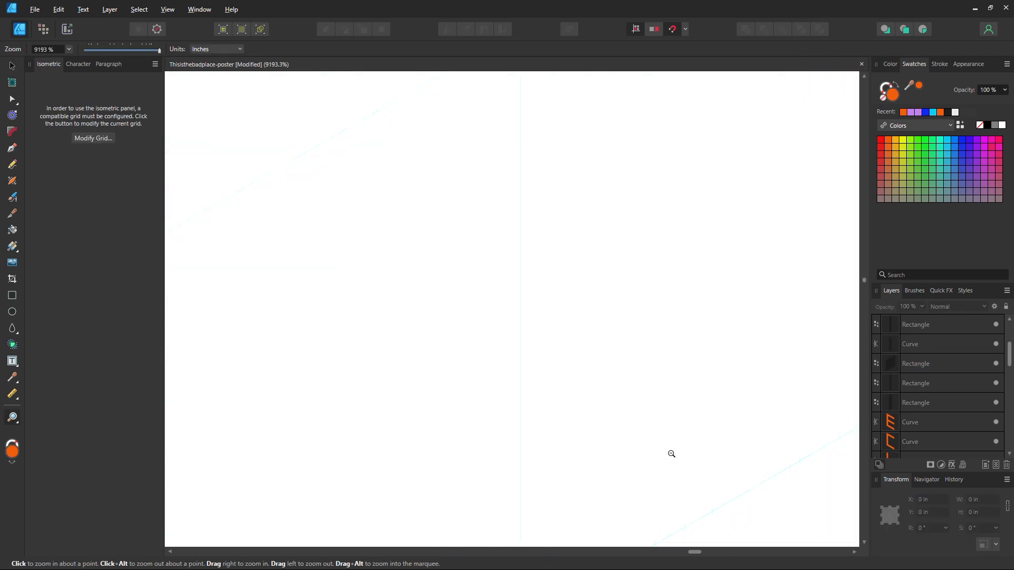
pyautogui.hotkey('ctrl', '0')
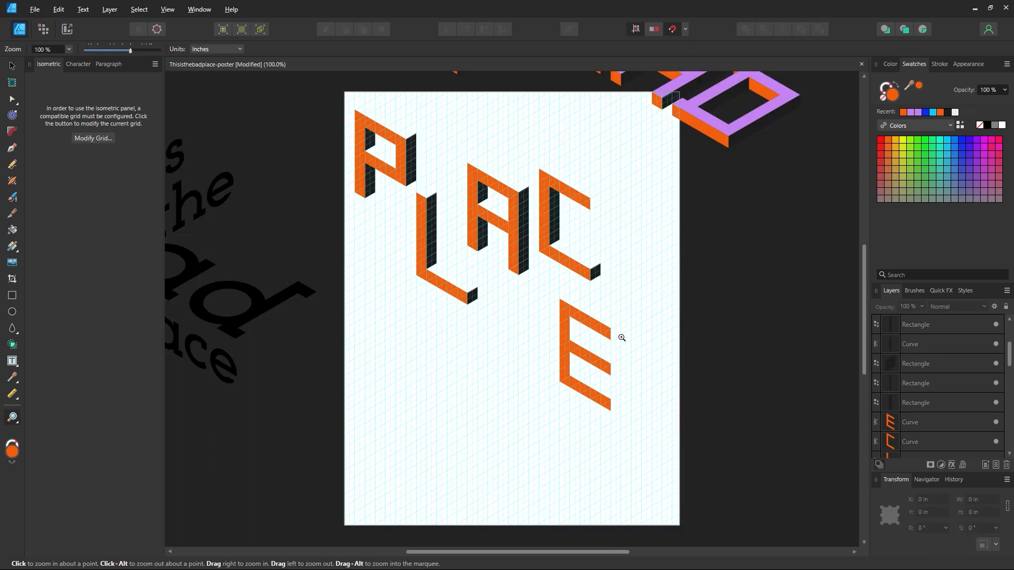
# - Draw a small side-face rectangle at the end of the E's upper arm and fill it with near-black sampled from the C's side face
pyautogui.moveTo(621, 338); pyautogui.dragTo(694, 407)
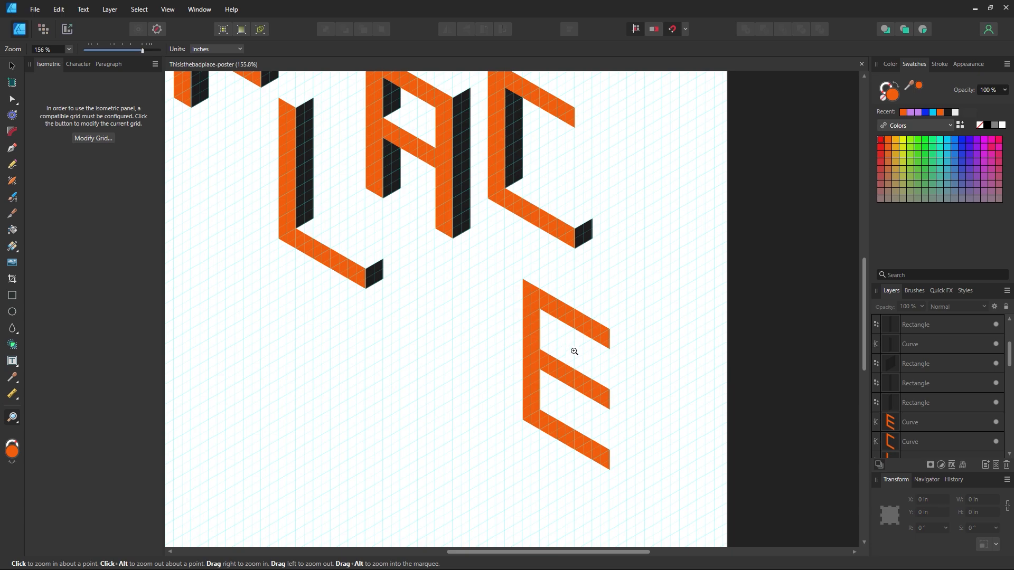
pyautogui.click(608, 394)
pyautogui.click(608, 394)
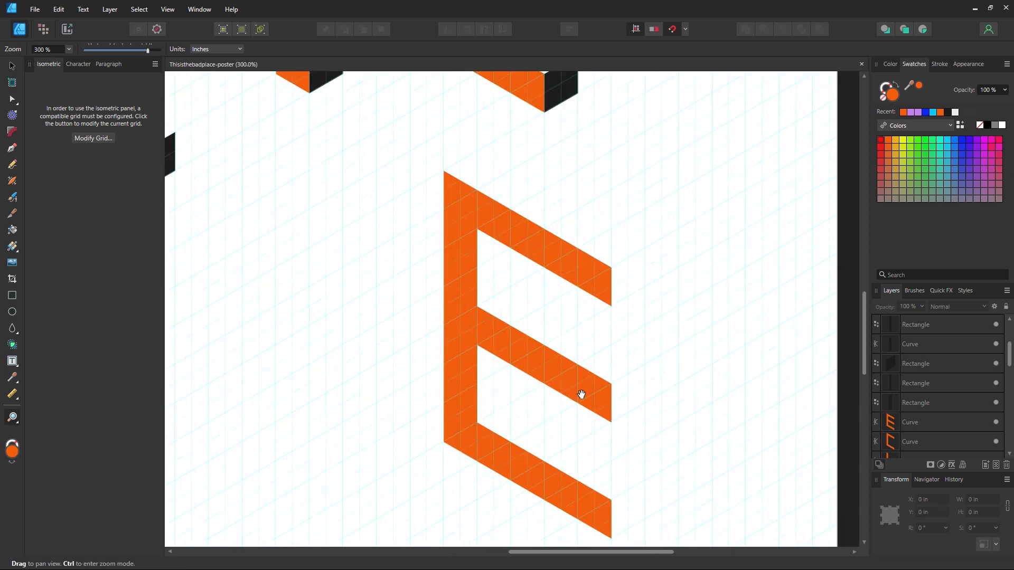
pyautogui.moveTo(582, 394); pyautogui.dragTo(534, 358)
pyautogui.click(12, 66)
pyautogui.moveTo(349, 186); pyautogui.dragTo(303, 127)
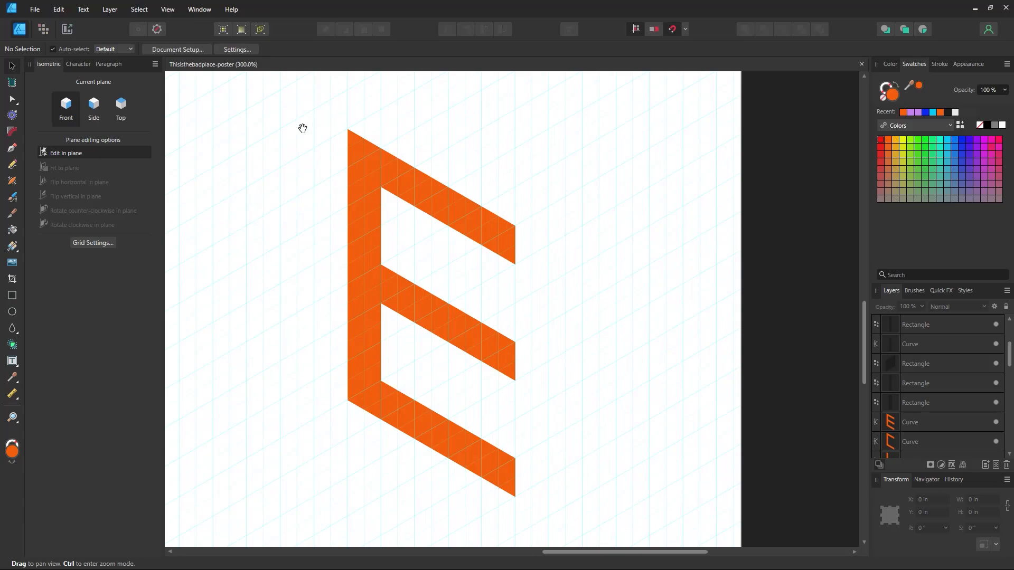
pyautogui.click(13, 296)
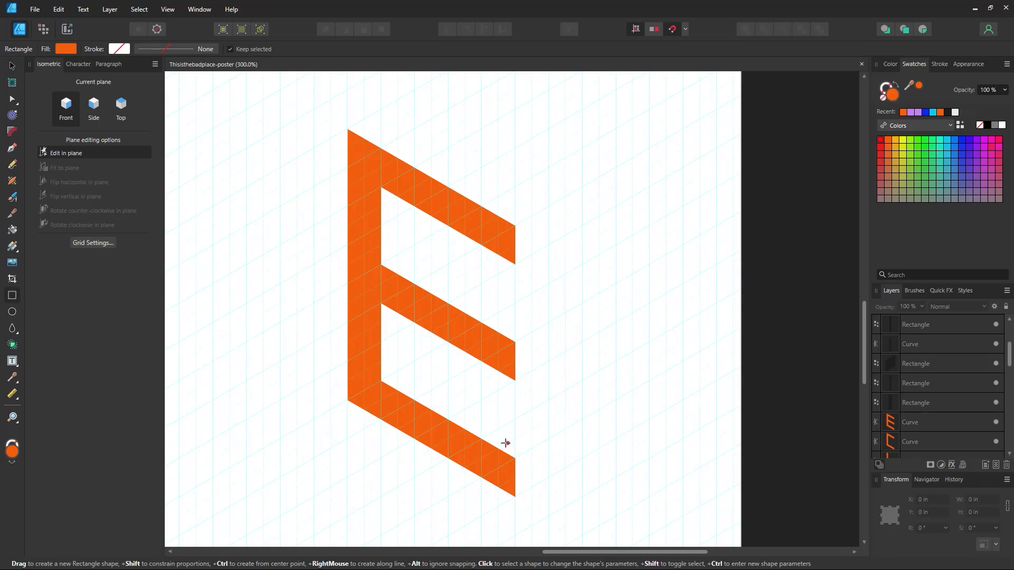
pyautogui.scroll(3, 357, 232)
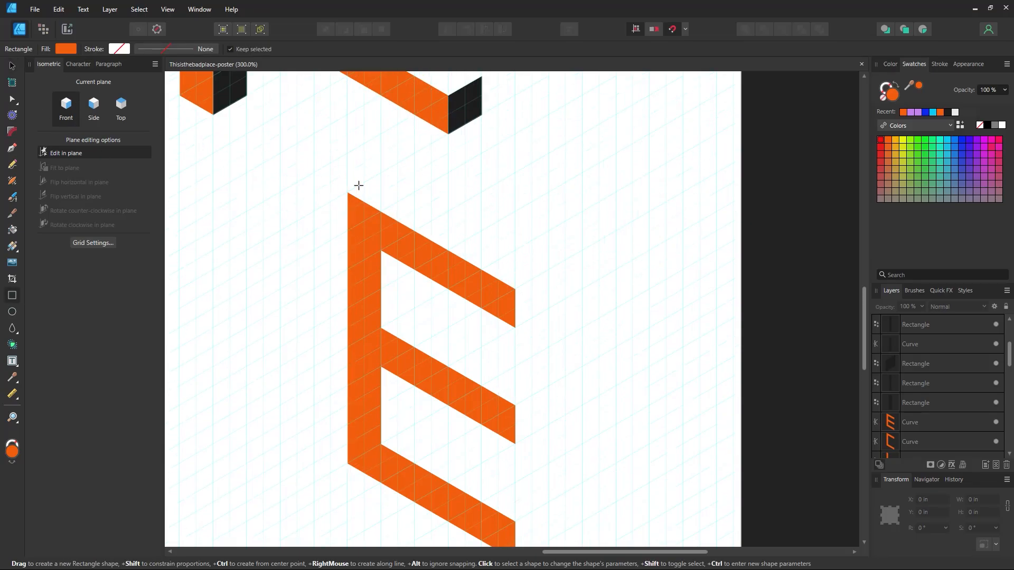
pyautogui.scroll(6, 359, 185)
pyautogui.scroll(-3, 528, 370)
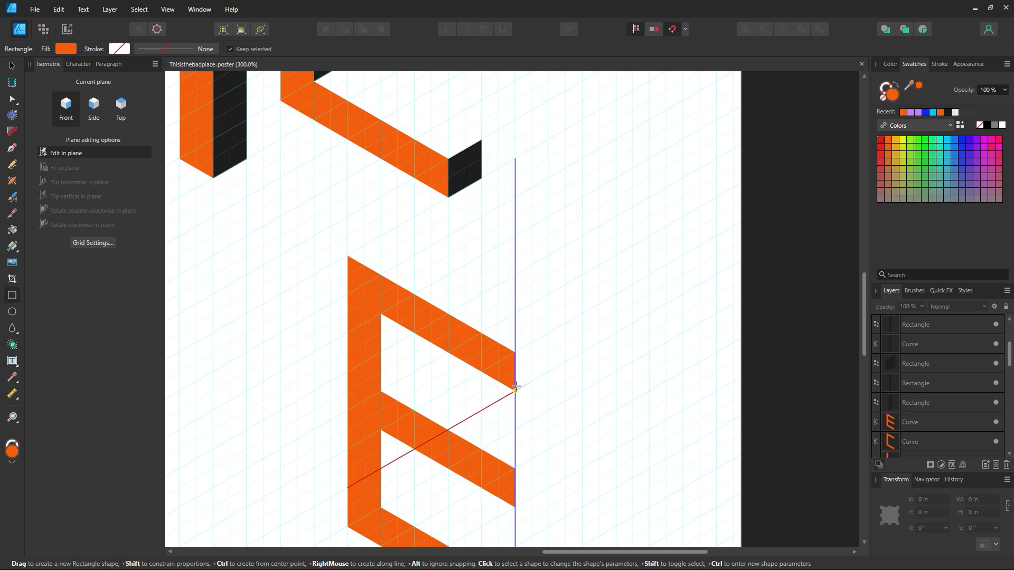
pyautogui.moveTo(516, 386); pyautogui.dragTo(549, 333)
pyautogui.press('i')
pyautogui.click(470, 174)
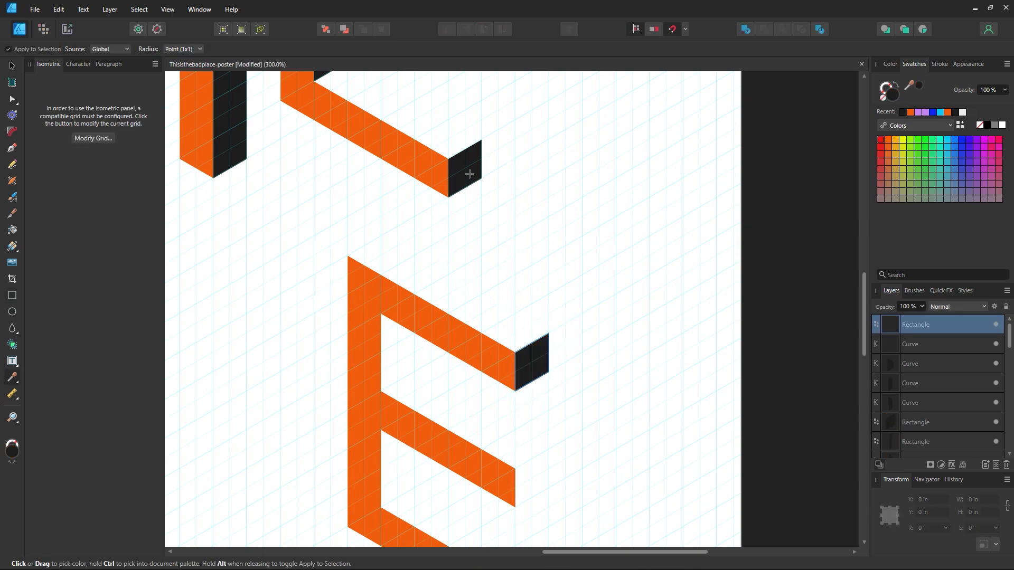
pyautogui.click(12, 64)
pyautogui.click(427, 215)
# - Duplicate the E's upper-arm side face at the ends of its middle and lower arms
pyautogui.scroll(-2, 541, 289)
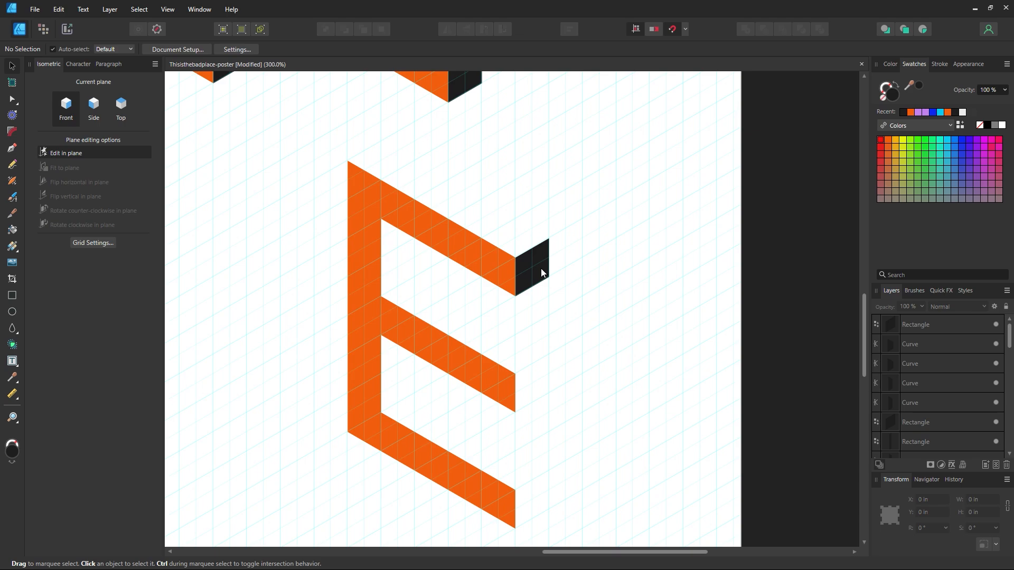
pyautogui.moveTo(537, 266); pyautogui.dragTo(531, 502)
pyautogui.click(557, 333)
pyautogui.press('z')
pyautogui.keyDown('alt'); pyautogui.click(494, 255); pyautogui.keyUp('alt')
pyautogui.keyDown('alt'); pyautogui.click(495, 255); pyautogui.keyUp('alt')
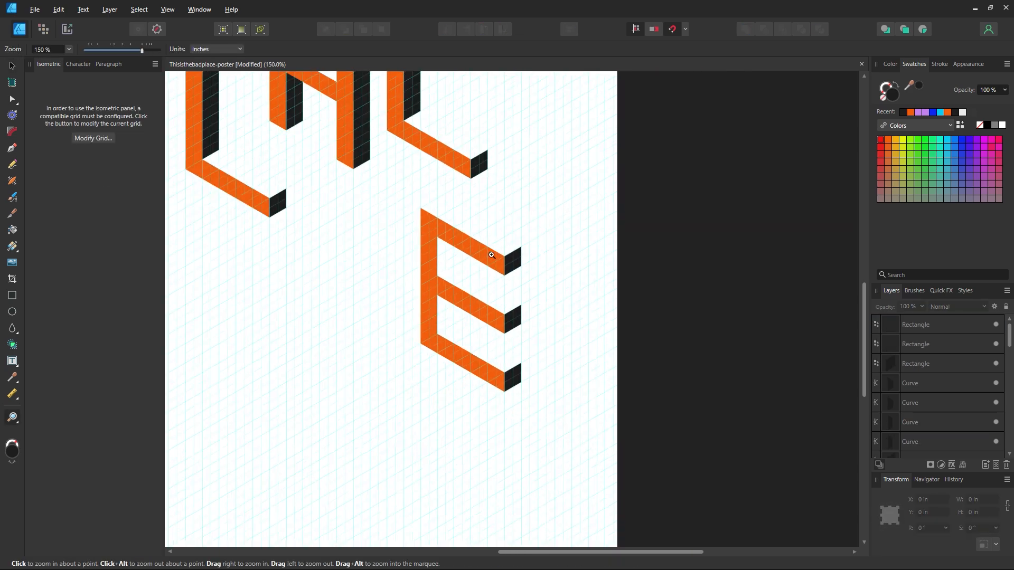
# - Draw a 0.3 by 1.5 in rectangle in the top isometric plane along the upper edge of the P
pyautogui.moveTo(409, 161); pyautogui.dragTo(571, 342)
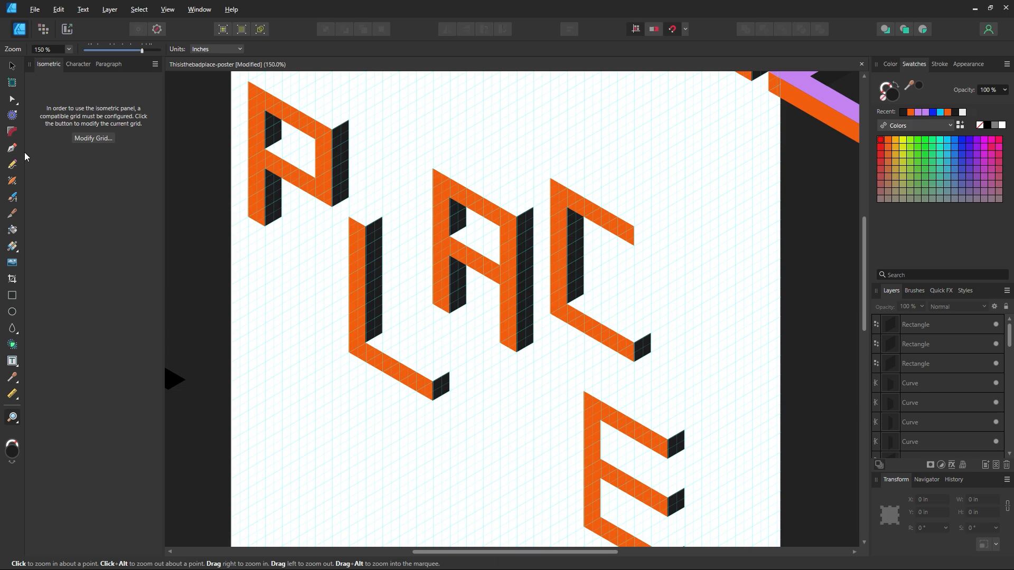
pyautogui.click(12, 296)
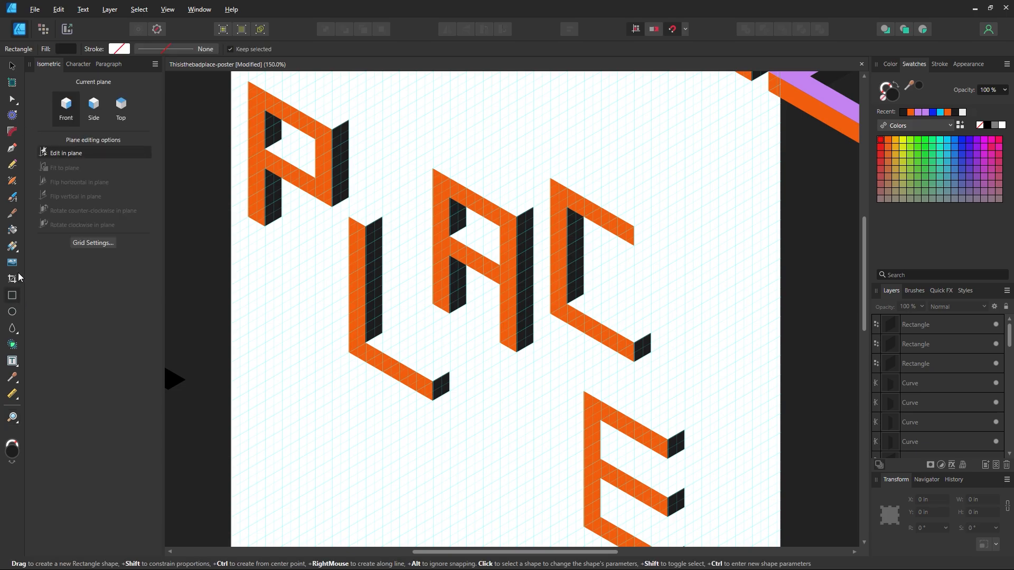
pyautogui.click(314, 145)
pyautogui.moveTo(338, 141); pyautogui.dragTo(355, 195)
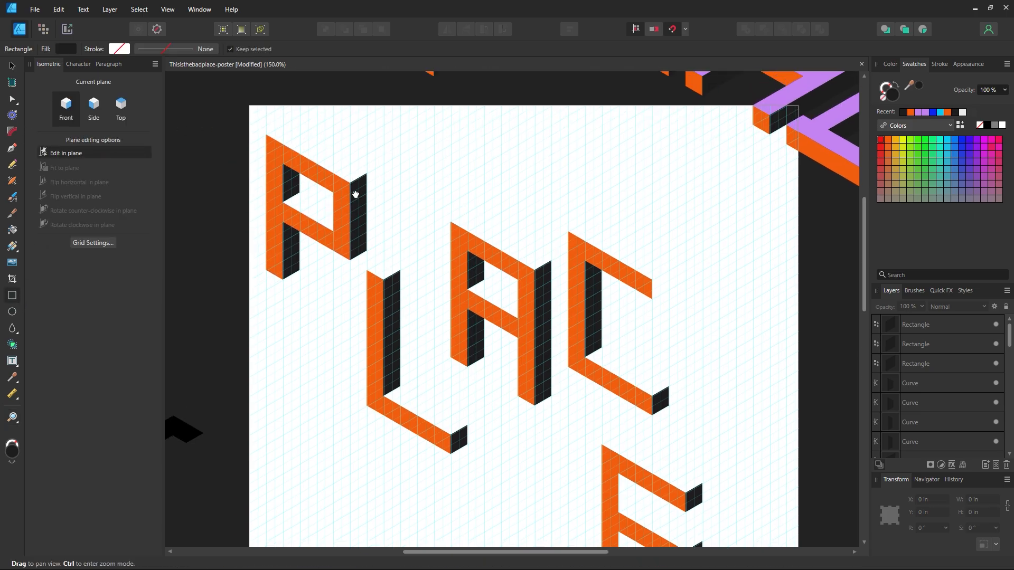
pyautogui.moveTo(516, 134); pyautogui.dragTo(373, 326)
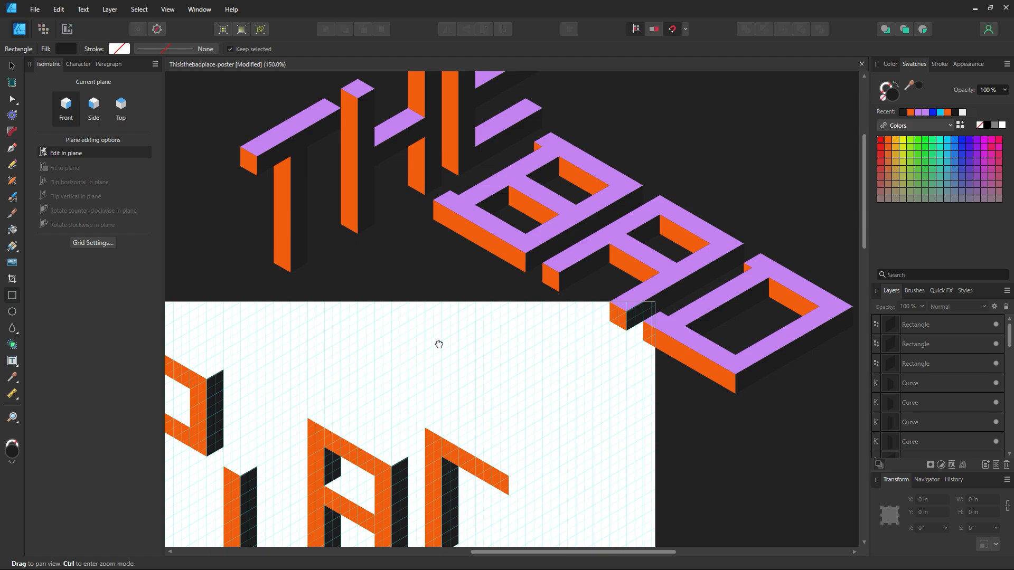
pyautogui.moveTo(437, 346); pyautogui.dragTo(540, 241)
pyautogui.press('z')
pyautogui.moveTo(270, 238); pyautogui.dragTo(425, 313)
pyautogui.keyDown('alt'); pyautogui.click(426, 314); pyautogui.keyUp('alt')
pyautogui.click(12, 68)
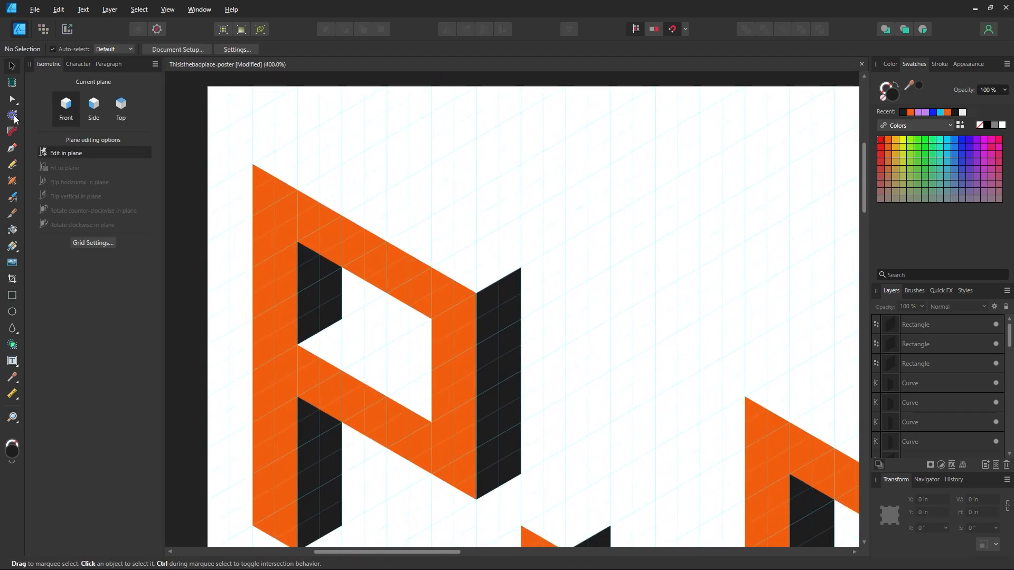
pyautogui.click(12, 295)
pyautogui.click(121, 106)
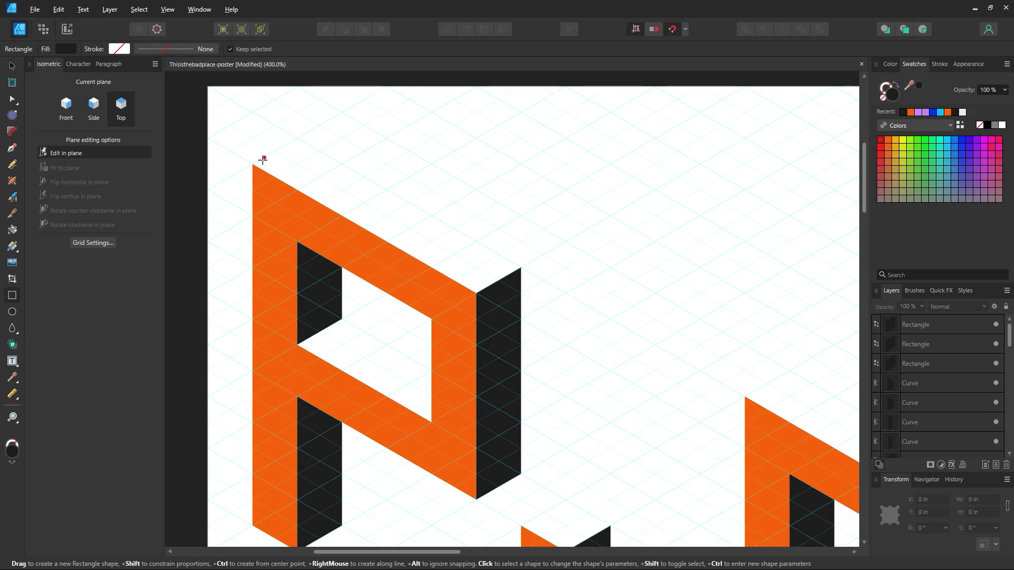
pyautogui.moveTo(253, 165); pyautogui.dragTo(521, 271)
# - Fill the P's new top face with purple sampled from the lettering of BAD
pyautogui.press('z')
pyautogui.keyDown('alt'); pyautogui.click(682, 262); pyautogui.keyUp('alt')
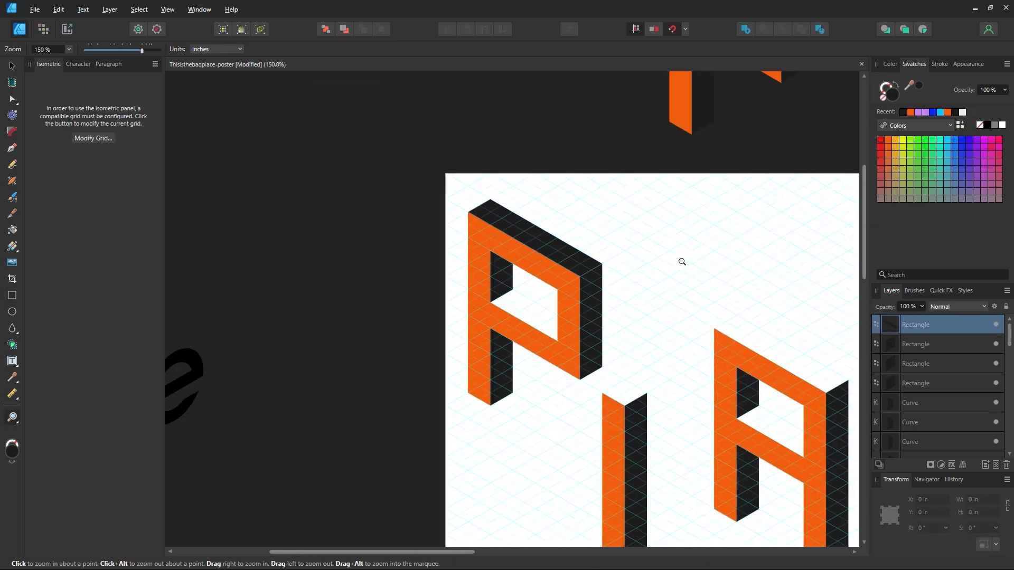
pyautogui.moveTo(669, 244); pyautogui.dragTo(456, 321)
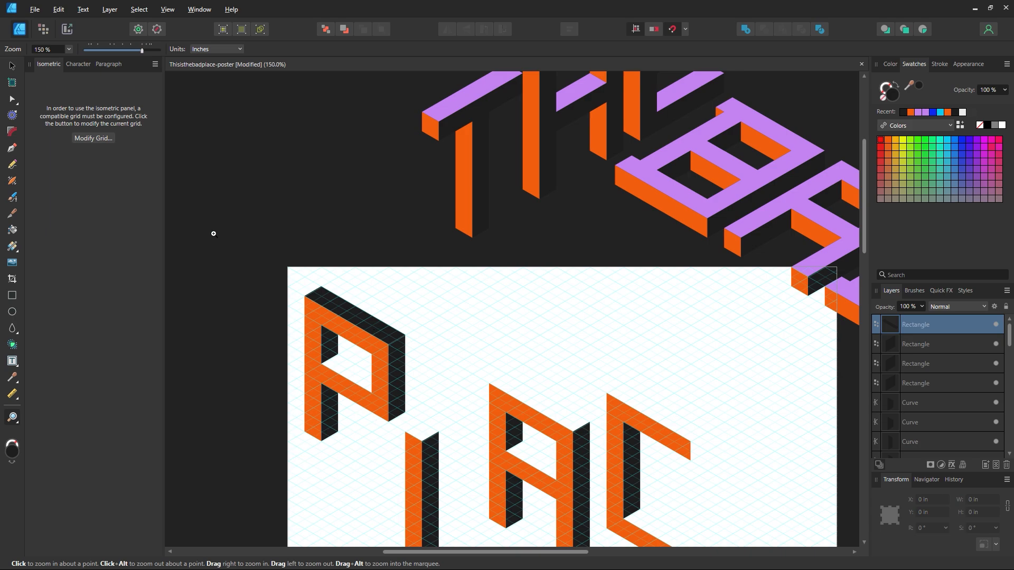
pyautogui.press('v')
pyautogui.press('i')
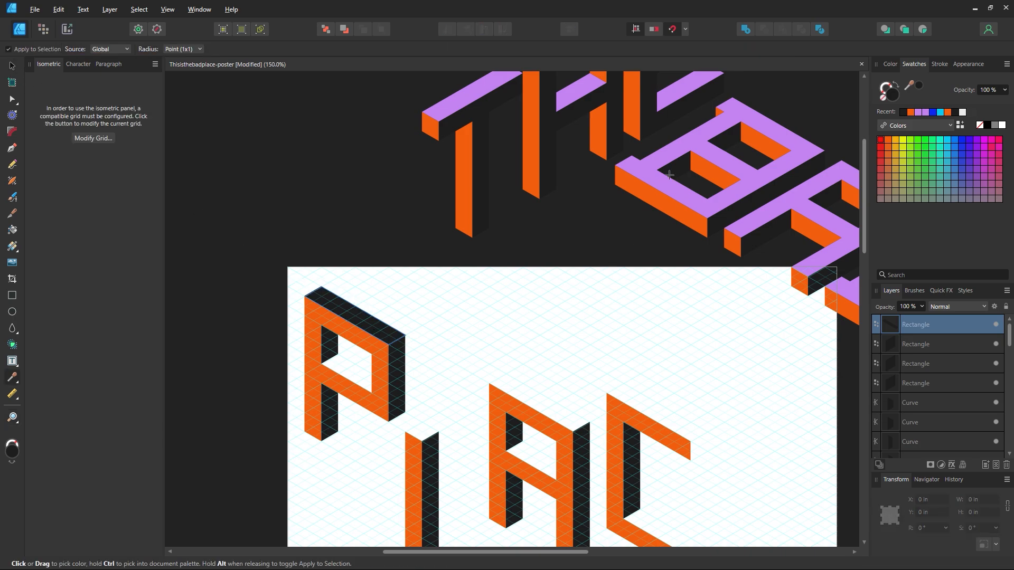
pyautogui.click(651, 179)
pyautogui.click(12, 65)
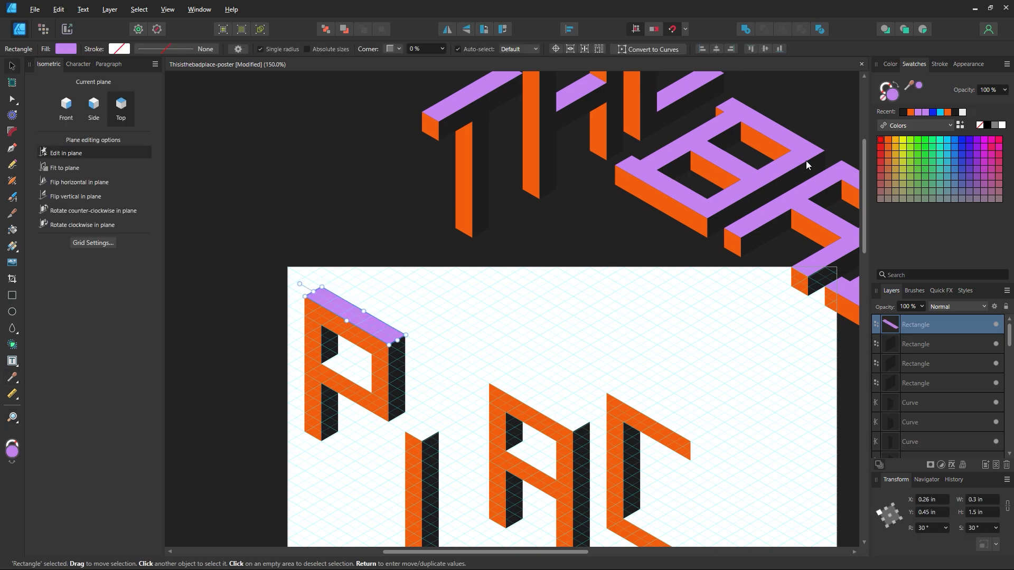
pyautogui.click(431, 315)
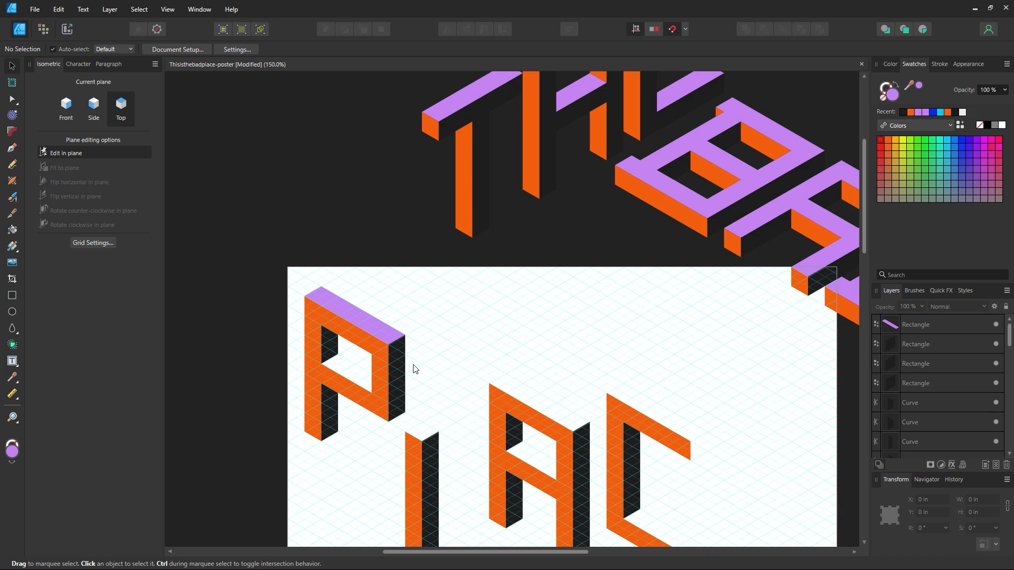
# - Duplicate the P's purple top face onto the ledge inside its bowl and shorten it to fit the opening
pyautogui.hotkey('ctrl', 'space')
pyautogui.keyDown('ctrl'); pyautogui.click(383, 377); pyautogui.keyUp('ctrl')
pyautogui.keyDown('ctrl'); pyautogui.click(383, 377); pyautogui.keyUp('ctrl')
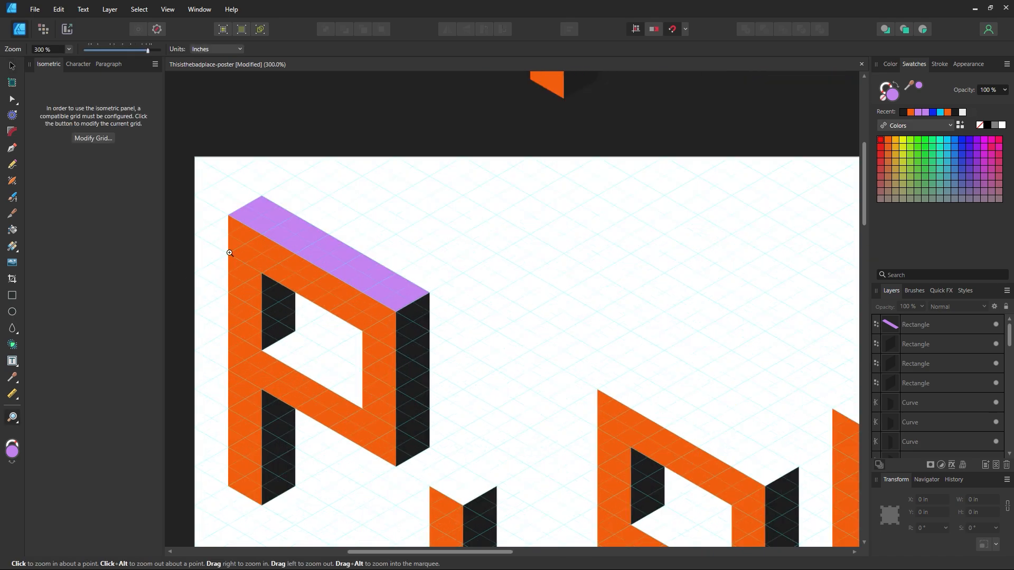
pyautogui.moveTo(298, 290); pyautogui.dragTo(343, 249)
pyautogui.click(17, 67)
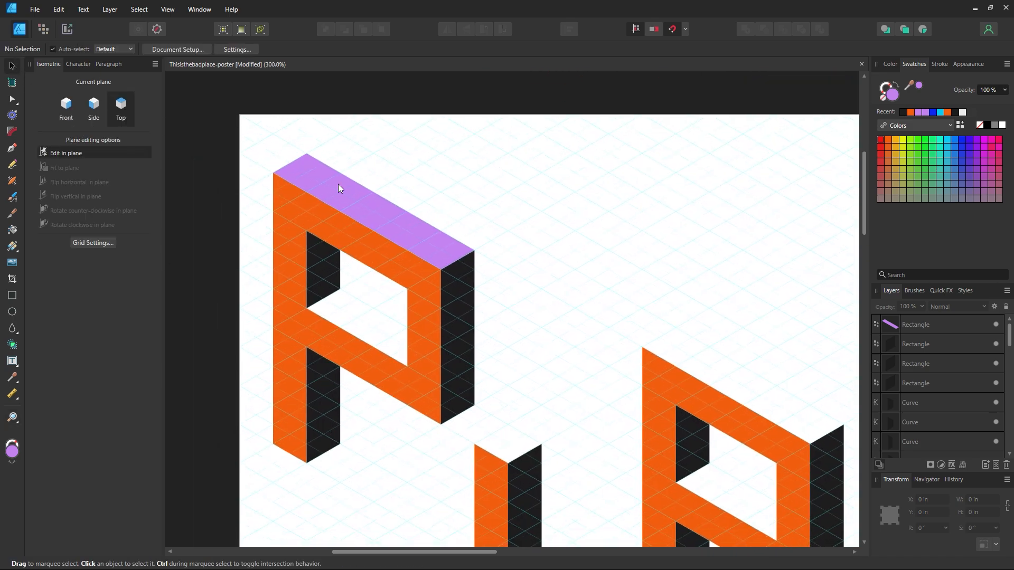
pyautogui.click(144, 6)
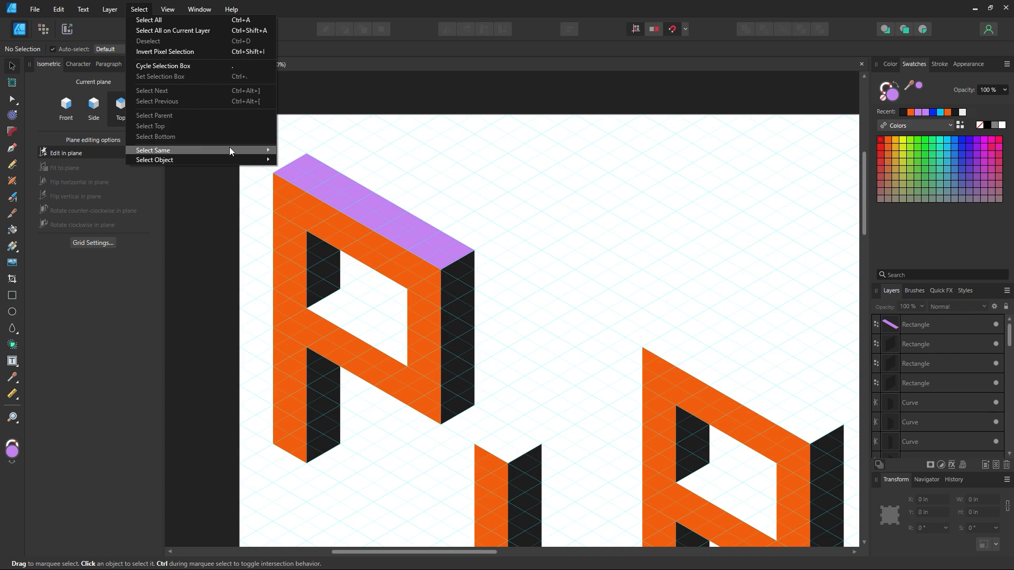
pyautogui.click(484, 178)
pyautogui.moveTo(395, 216)
pyautogui.mouseDown()
pyautogui.moveTo(431, 351)
pyautogui.moveTo(450, 378)
pyautogui.moveTo(382, 331)
pyautogui.mouseUp()
# - Convert the P's inner ledge face to curves and extend its lower corner to meet the bowl's vertical inner edge
pyautogui.rightClick(381, 331)
pyautogui.click(388, 217)
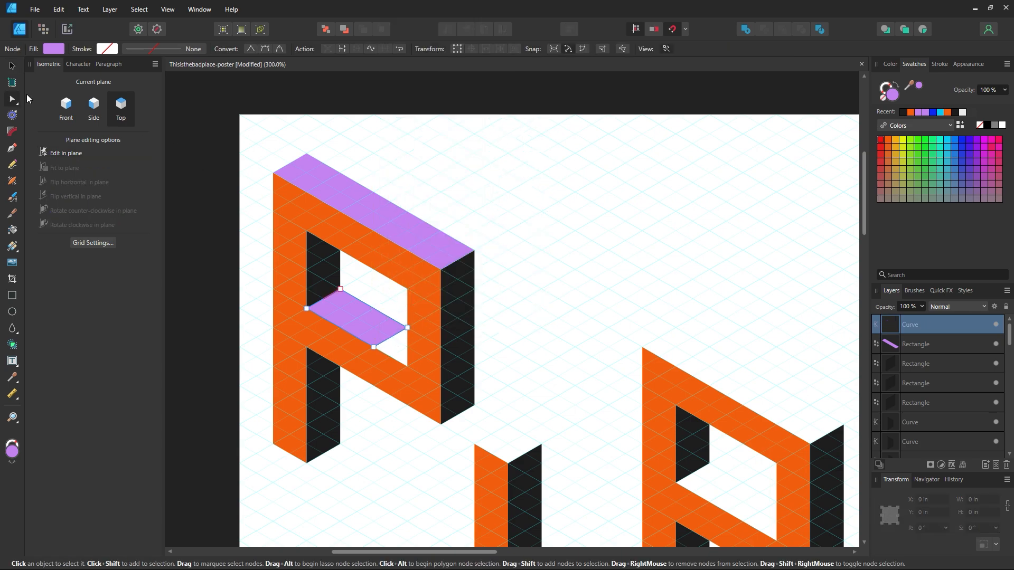
pyautogui.moveTo(375, 347); pyautogui.dragTo(391, 360)
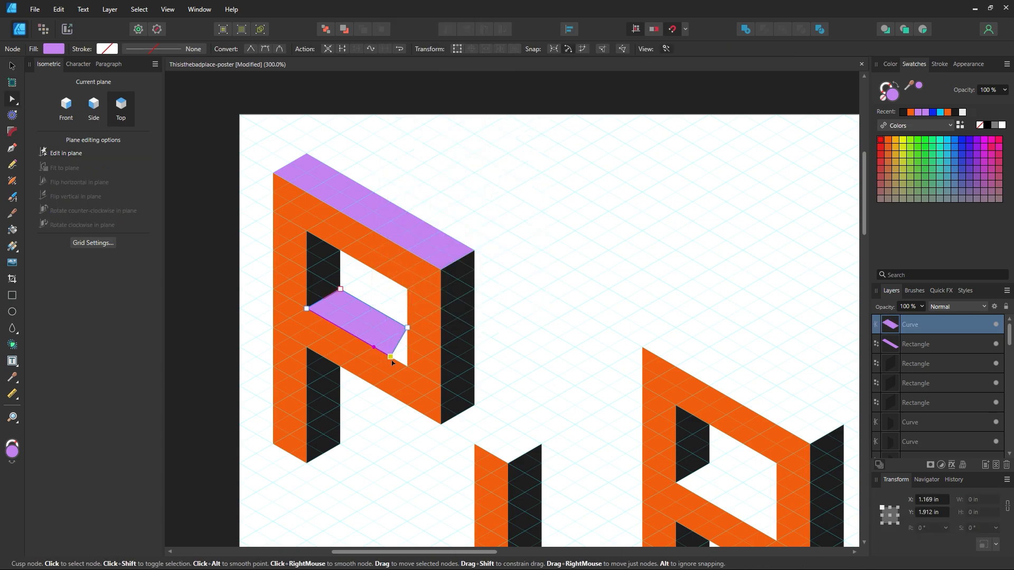
pyautogui.click(544, 419)
pyautogui.moveTo(536, 421); pyautogui.dragTo(489, 351)
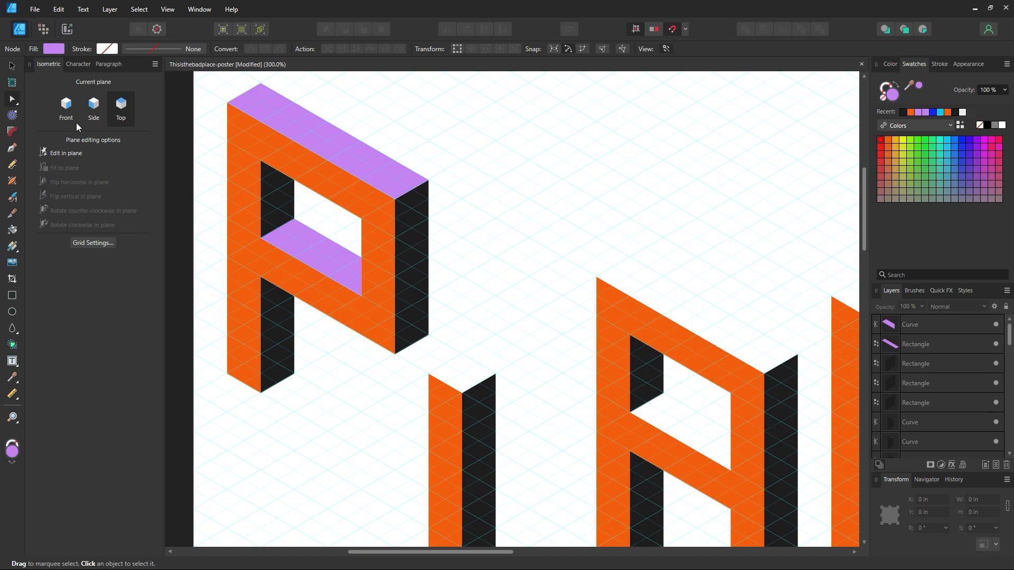
pyautogui.click(14, 71)
pyautogui.moveTo(324, 142); pyautogui.dragTo(502, 331)
pyautogui.hotkey('ctrl', 'z')
pyautogui.moveTo(334, 150); pyautogui.dragTo(534, 325)
pyautogui.hotkey('ctrl', 'z')
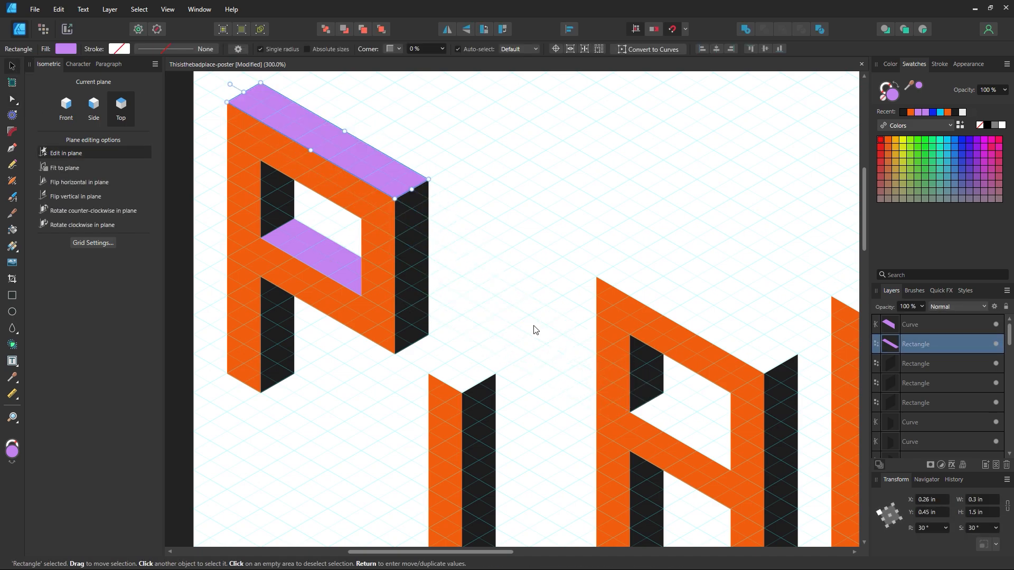
# - Copy the purple top face onto the L's stem, shortened to 0.3 in, and onto its foot, 1.2 in long
pyautogui.moveTo(386, 179); pyautogui.dragTo(478, 384)
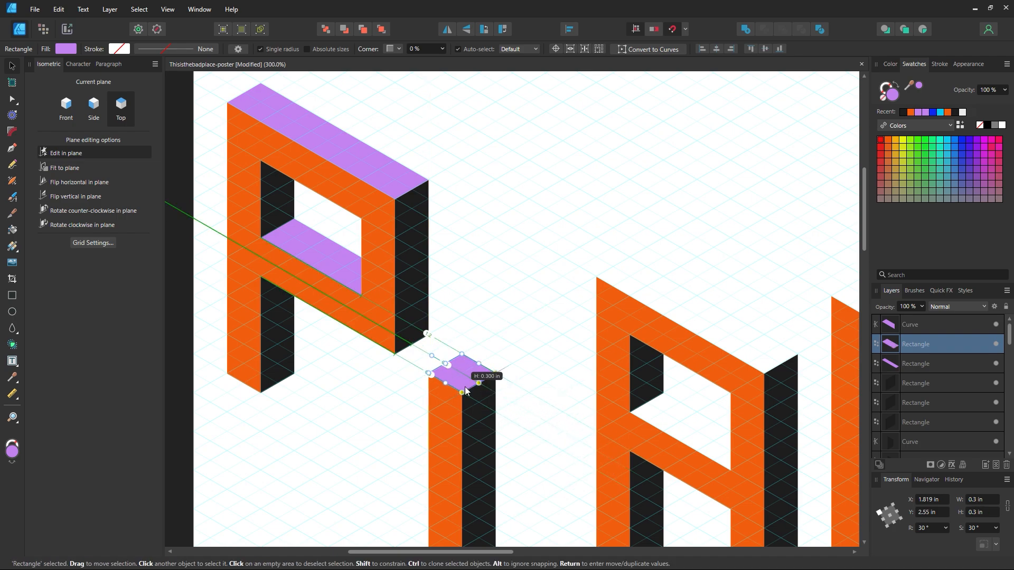
pyautogui.click(521, 419)
pyautogui.moveTo(532, 449); pyautogui.dragTo(530, 387)
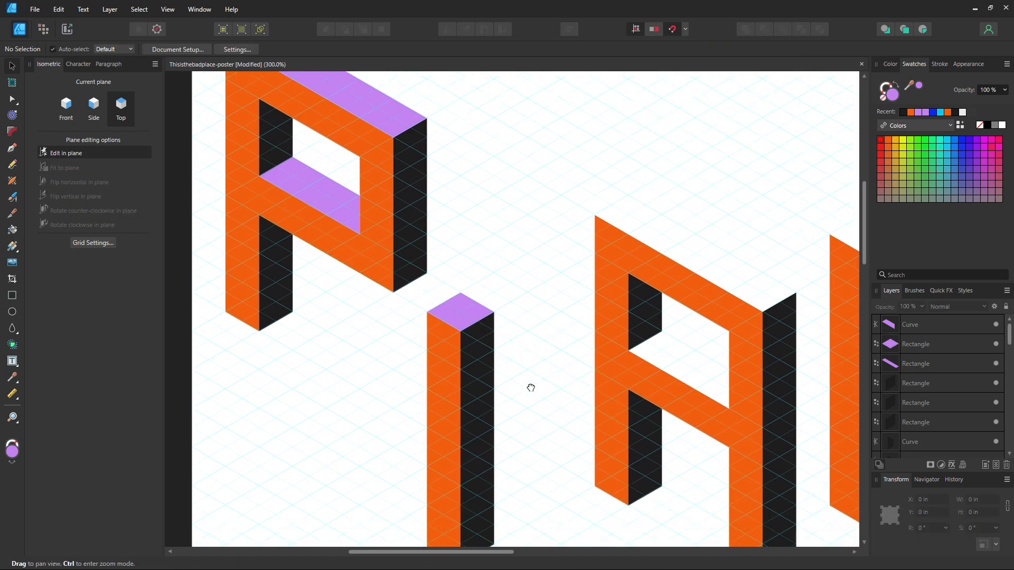
pyautogui.moveTo(522, 339); pyautogui.dragTo(498, 149)
pyautogui.moveTo(489, 220); pyautogui.dragTo(421, 282)
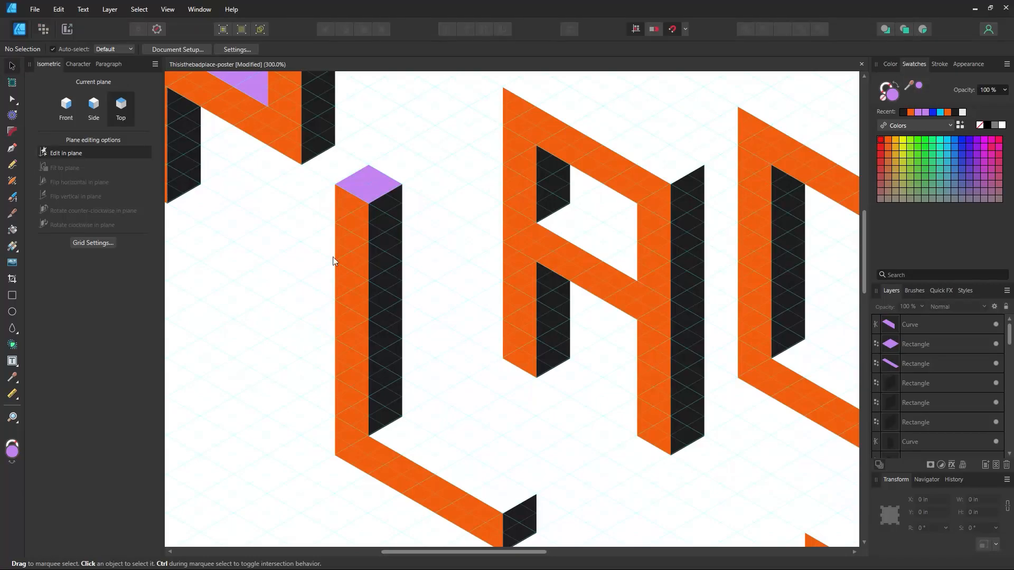
pyautogui.moveTo(387, 209); pyautogui.dragTo(524, 507)
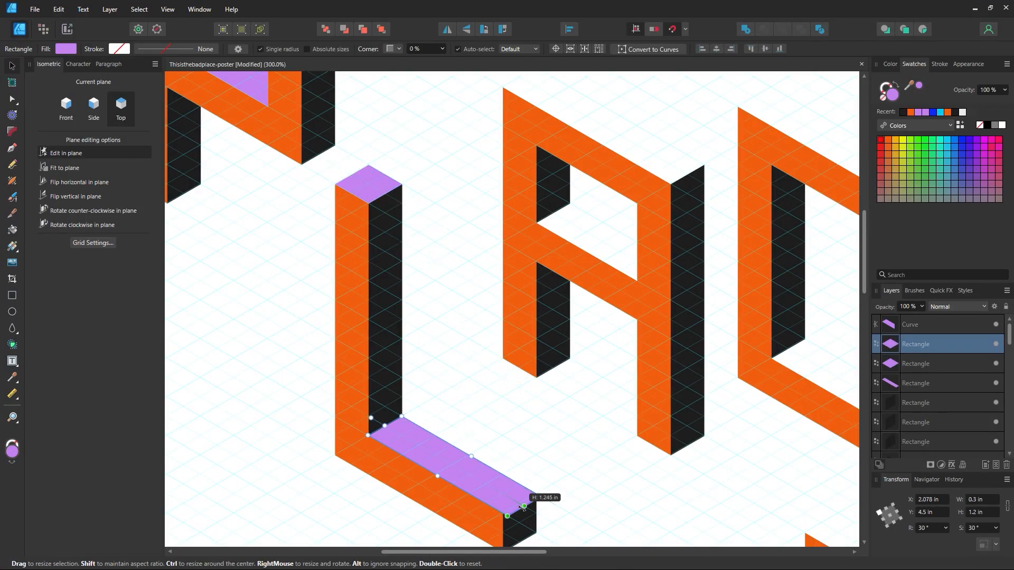
pyautogui.click(521, 379)
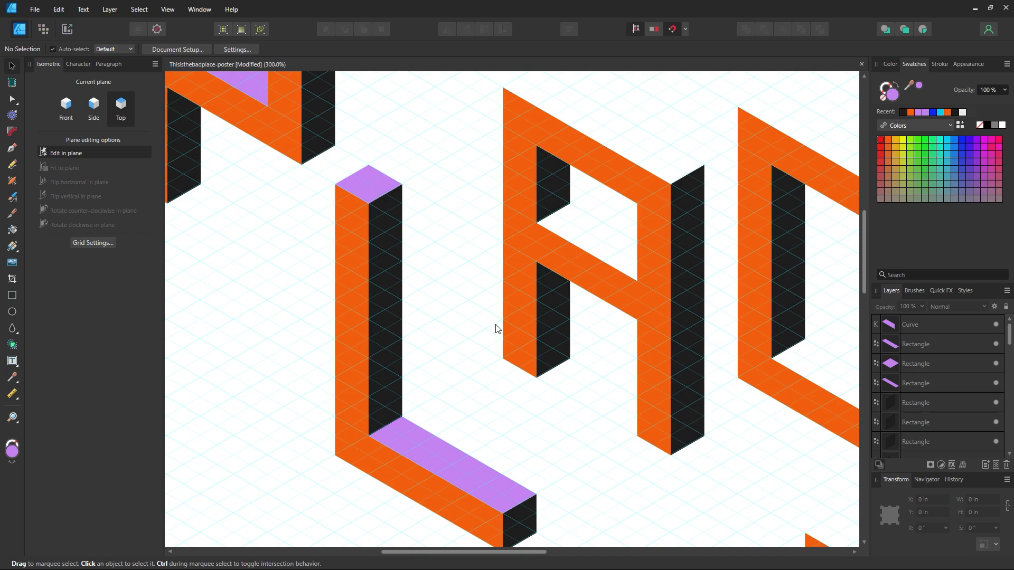
# - Copy purple top faces onto the A's upper edge and its crossbar, shortening the crossbar face to 0.6 in
pyautogui.moveTo(497, 328); pyautogui.dragTo(386, 387)
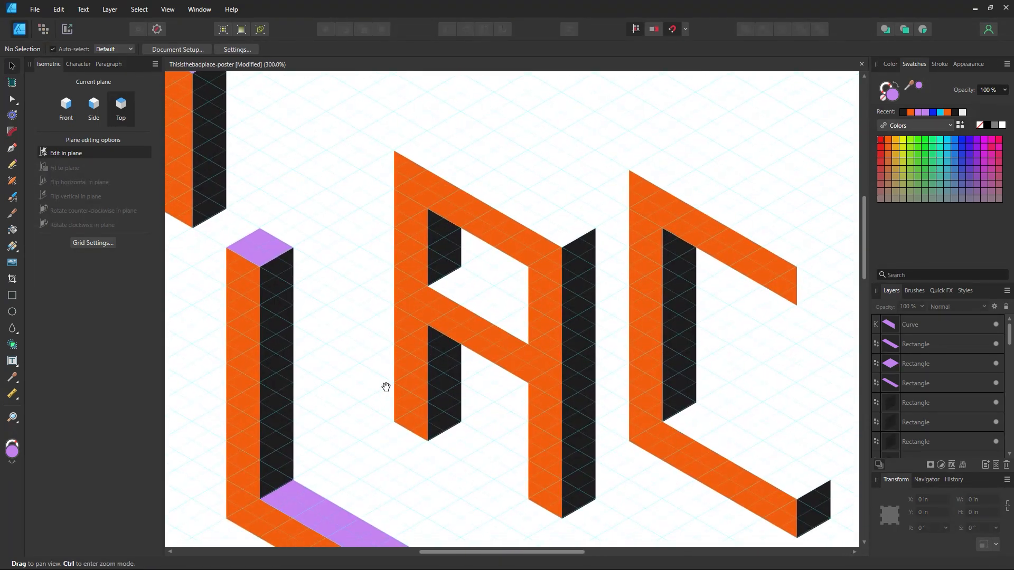
pyautogui.click(266, 263)
pyautogui.moveTo(267, 263); pyautogui.dragTo(507, 318)
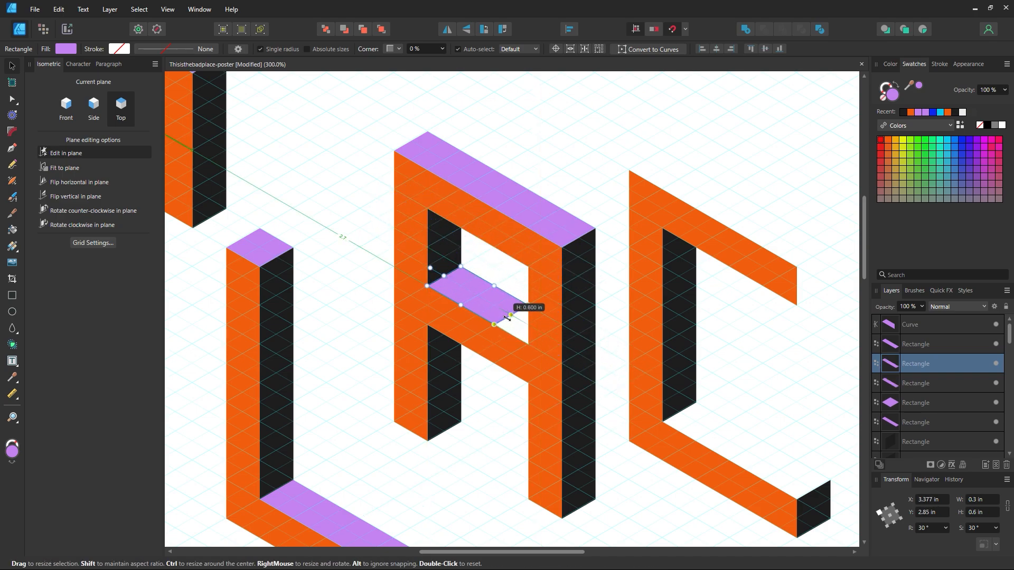
# - Convert the A's crossbar face to curves and extend its lower corner to fill the counter's lower edge
pyautogui.rightClick(498, 309)
pyautogui.click(538, 193)
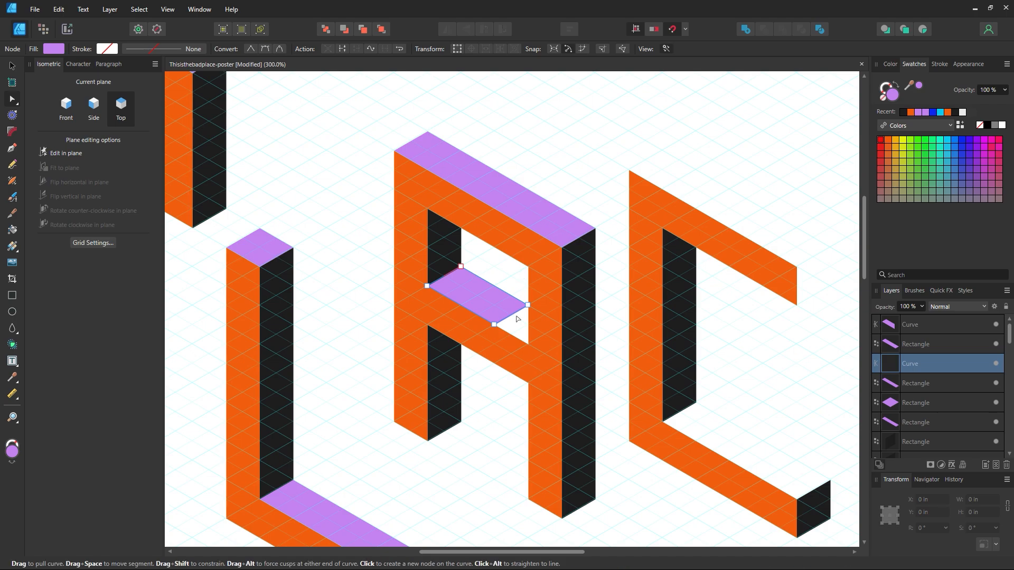
pyautogui.moveTo(493, 324); pyautogui.dragTo(526, 346)
pyautogui.click(594, 209)
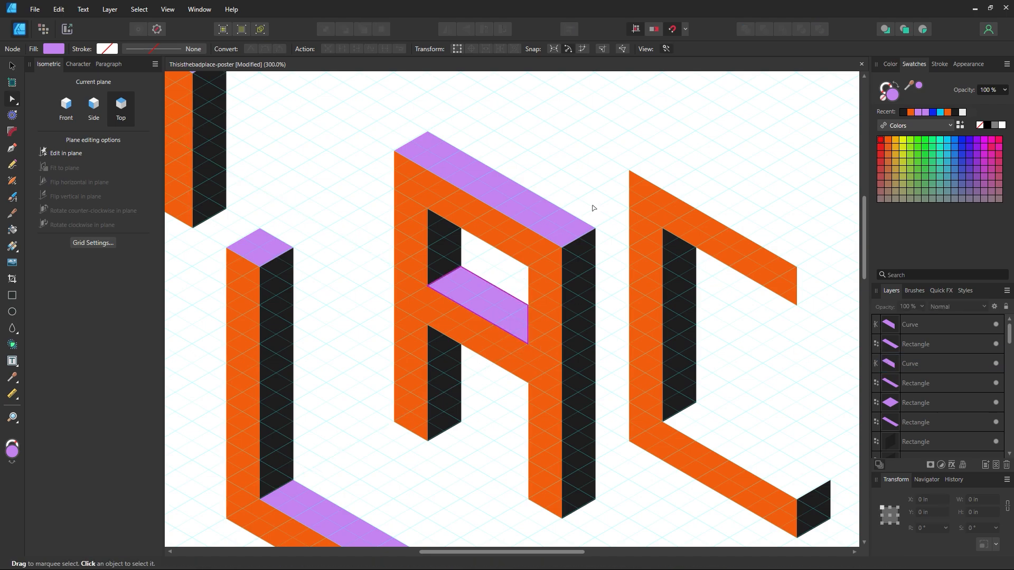
# - Copy the A's purple top face onto the C's upper and lower arms, shortening the lower one to the arm's end
pyautogui.moveTo(586, 294)
pyautogui.mouseDown()
pyautogui.moveTo(564, 165)
pyautogui.moveTo(479, 236)
pyautogui.moveTo(758, 385)
pyautogui.moveTo(744, 390)
pyautogui.moveTo(378, 251)
pyautogui.moveTo(358, 231)
pyautogui.moveTo(393, 271)
pyautogui.mouseUp()
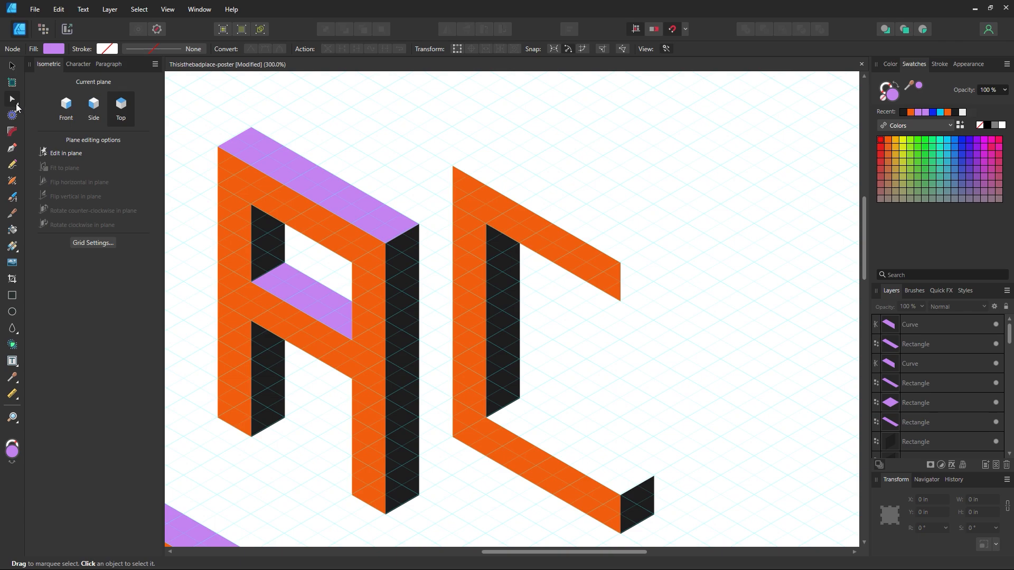
pyautogui.click(12, 66)
pyautogui.scroll(1, 227, 132)
pyautogui.moveTo(321, 220)
pyautogui.mouseDown()
pyautogui.moveTo(567, 205)
pyautogui.moveTo(550, 246)
pyautogui.mouseUp()
pyautogui.click(681, 304)
pyautogui.scroll(-1, 614, 242)
pyautogui.moveTo(613, 242)
pyautogui.mouseDown()
pyautogui.moveTo(655, 314)
pyautogui.moveTo(649, 438)
pyautogui.moveTo(635, 457)
pyautogui.mouseUp()
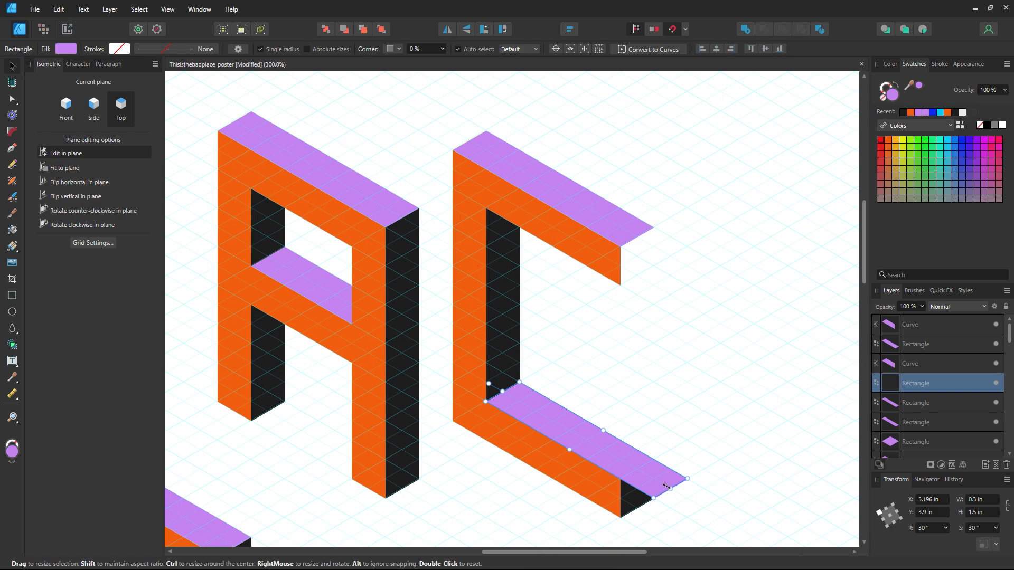
pyautogui.moveTo(671, 488); pyautogui.dragTo(636, 470)
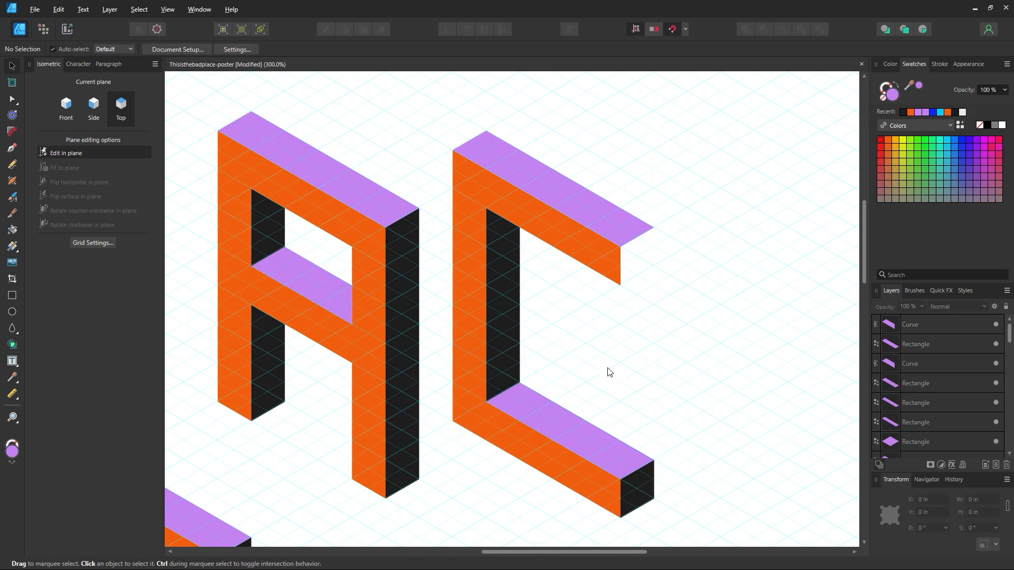
# - Duplicate the A's tall near-black side face at the end of the C's upper arm and shorten it to the arm's height
pyautogui.moveTo(593, 357); pyautogui.dragTo(537, 364)
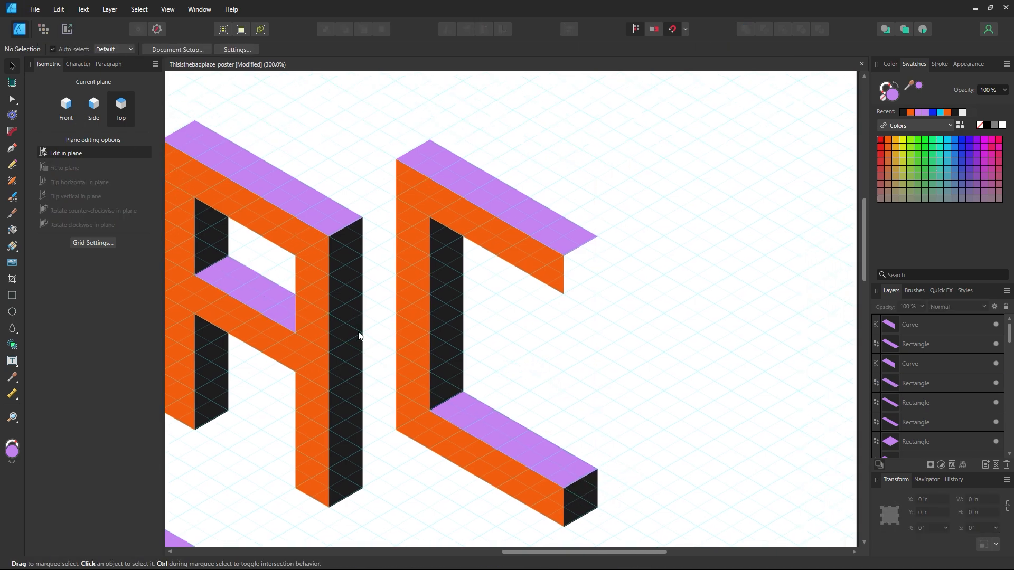
pyautogui.moveTo(359, 337)
pyautogui.mouseDown()
pyautogui.moveTo(584, 353)
pyautogui.moveTo(583, 363)
pyautogui.mouseUp()
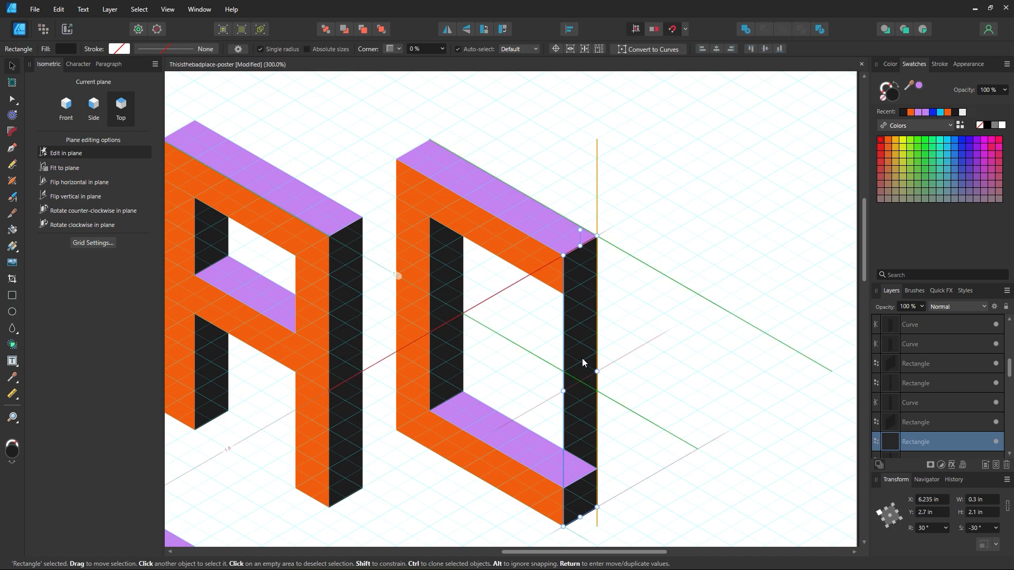
pyautogui.moveTo(580, 517); pyautogui.dragTo(581, 287)
pyautogui.hotkey('ctrl', 'd')
# - Copy the purple top face of the C's lower arm onto the E's upper arm and lengthen it to 1.5 in
pyautogui.press('z')
pyautogui.keyDown('alt'); pyautogui.click(593, 358); pyautogui.keyUp('alt')
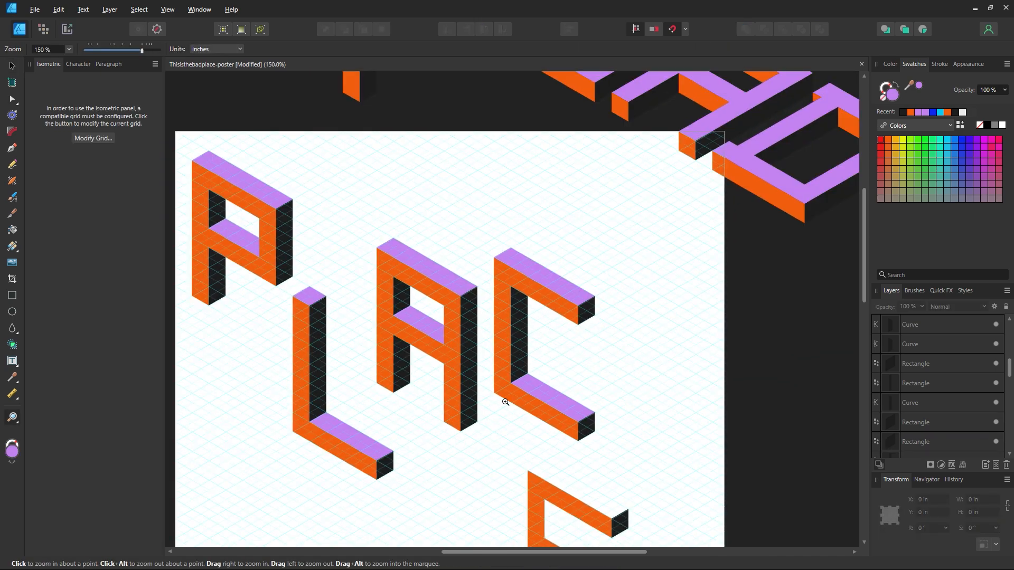
pyautogui.scroll(-3, 520, 346)
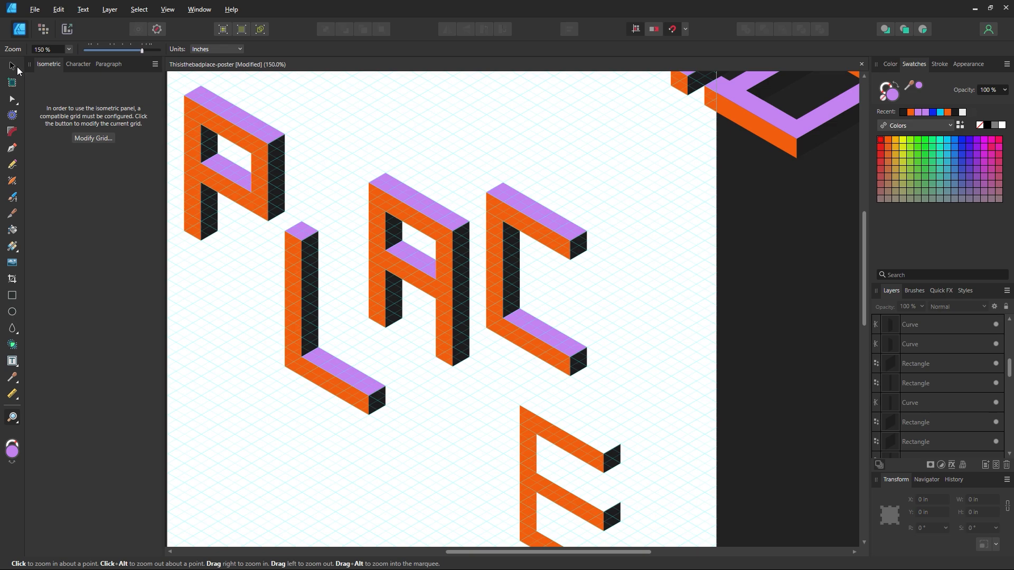
pyautogui.click(18, 68)
pyautogui.moveTo(589, 326); pyautogui.dragTo(579, 275)
pyautogui.moveTo(595, 342); pyautogui.dragTo(588, 315)
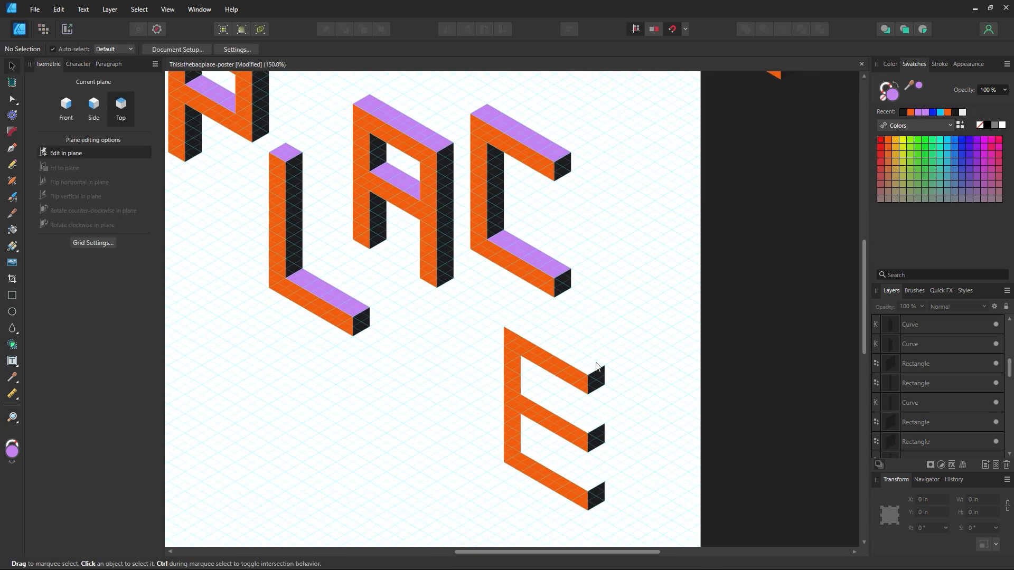
pyautogui.hotkey('ctrl', 'space')
pyautogui.moveTo(594, 358); pyautogui.dragTo(625, 385)
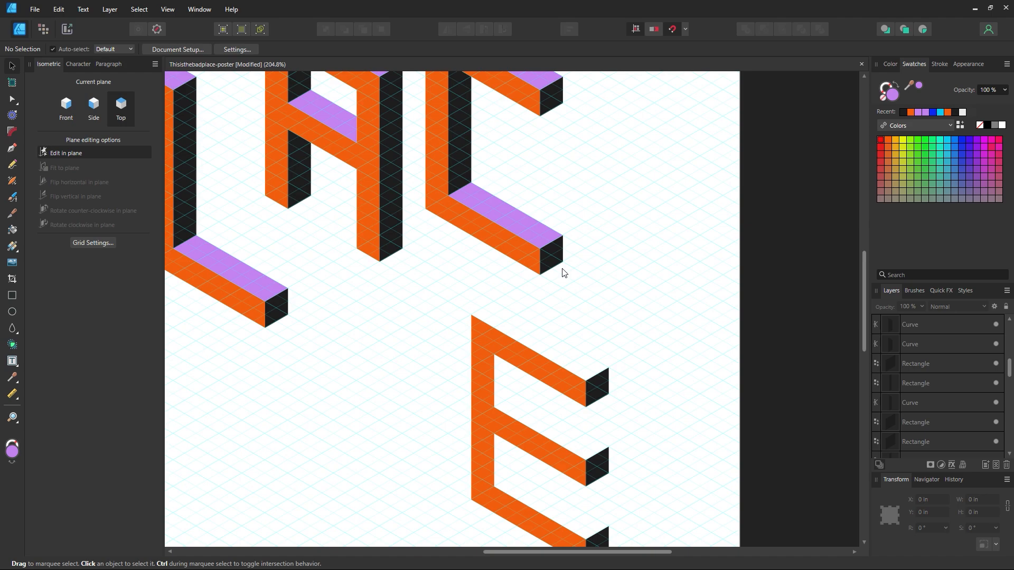
pyautogui.scroll(-2, 565, 273)
pyautogui.moveTo(526, 173)
pyautogui.mouseDown()
pyautogui.moveTo(573, 256)
pyautogui.moveTo(571, 290)
pyautogui.moveTo(641, 315)
pyautogui.mouseUp()
pyautogui.press('z')
pyautogui.click(13, 69)
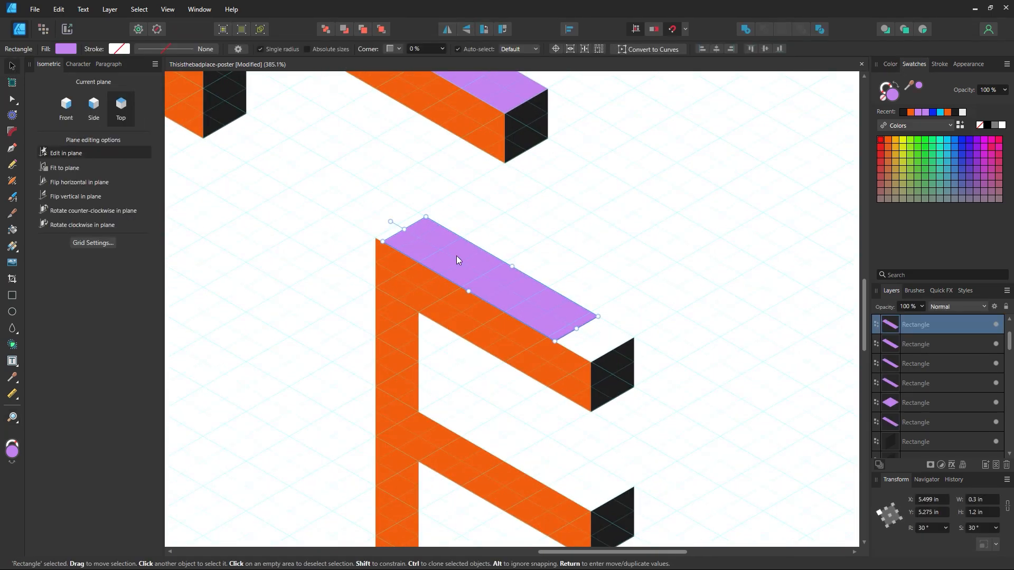
pyautogui.moveTo(456, 256); pyautogui.dragTo(446, 252)
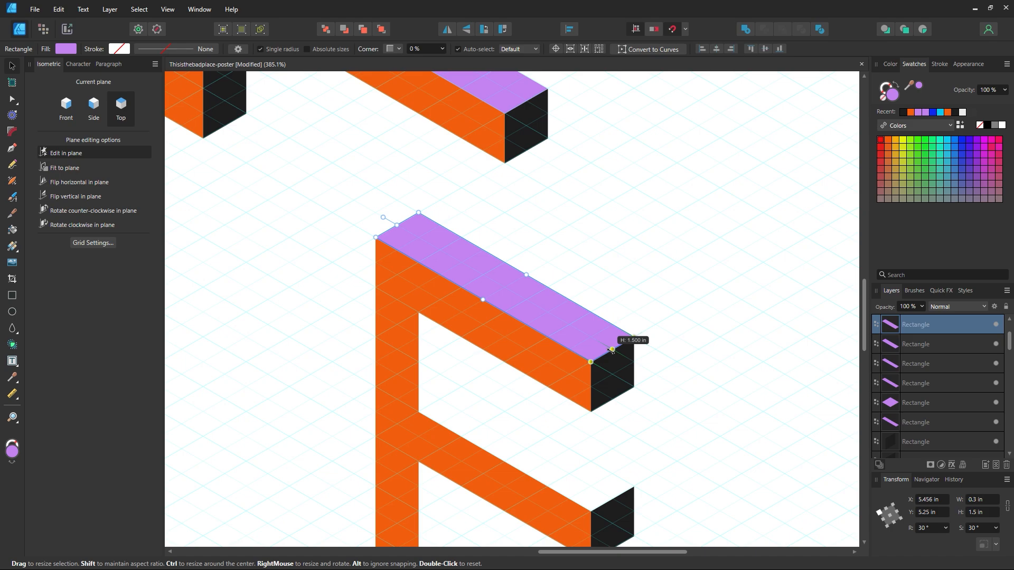
# - Copy the E's purple top face onto its middle and lower arms, shortened to 1.2 in to start at the stem's inner edge
pyautogui.scroll(-3, 683, 381)
pyautogui.moveTo(496, 220); pyautogui.dragTo(539, 392)
pyautogui.moveTo(649, 456); pyautogui.dragTo(603, 427)
pyautogui.click(675, 401)
pyautogui.scroll(-3, 341, 255)
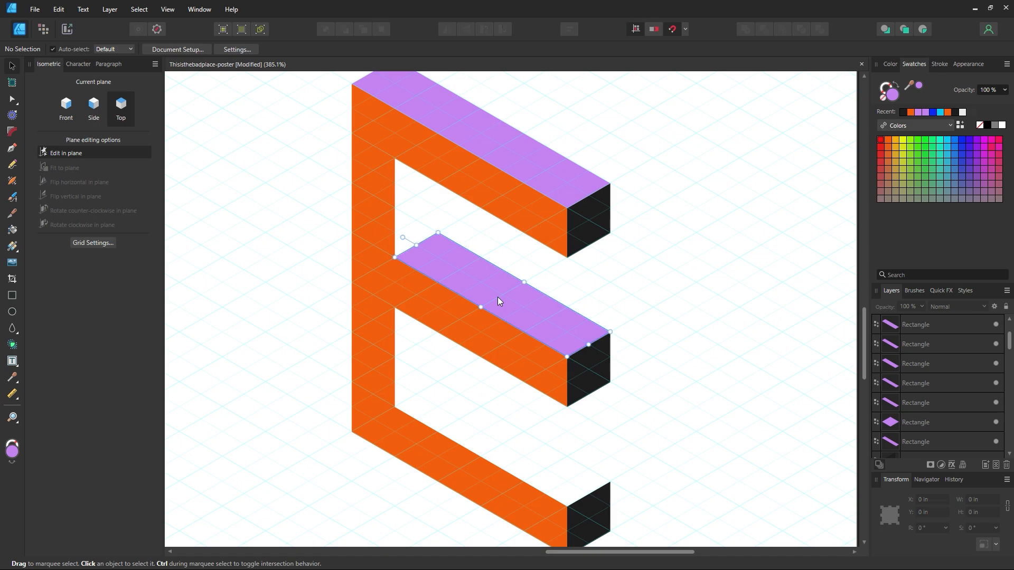
pyautogui.moveTo(498, 296); pyautogui.dragTo(503, 456)
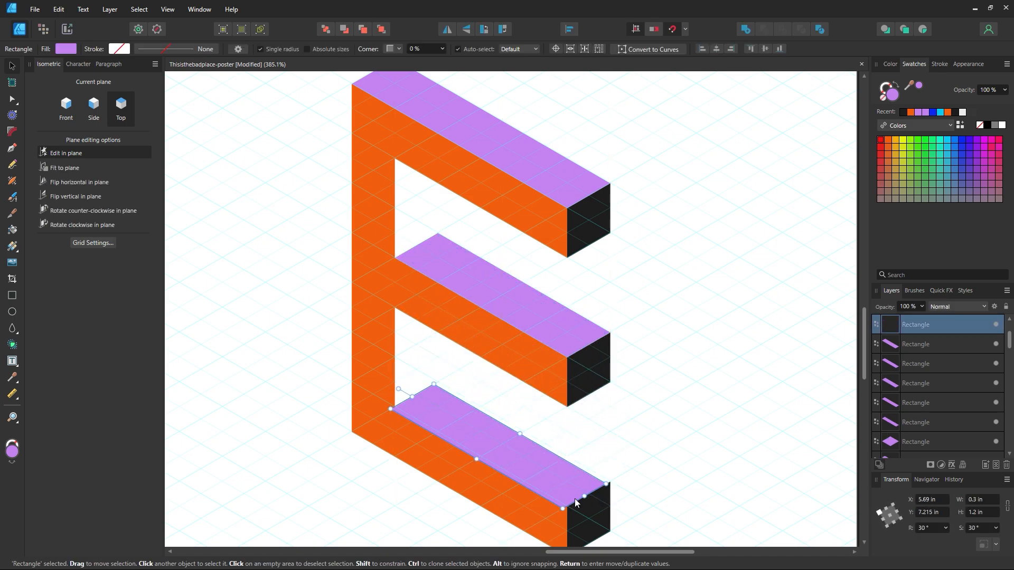
pyautogui.moveTo(575, 502); pyautogui.dragTo(583, 475)
pyautogui.click(590, 439)
# - Duplicate the E's near-black end face into its upper gap, stretch it, convert it to curves and fit its corner to the arm's underside
pyautogui.scroll(1, 502, 368)
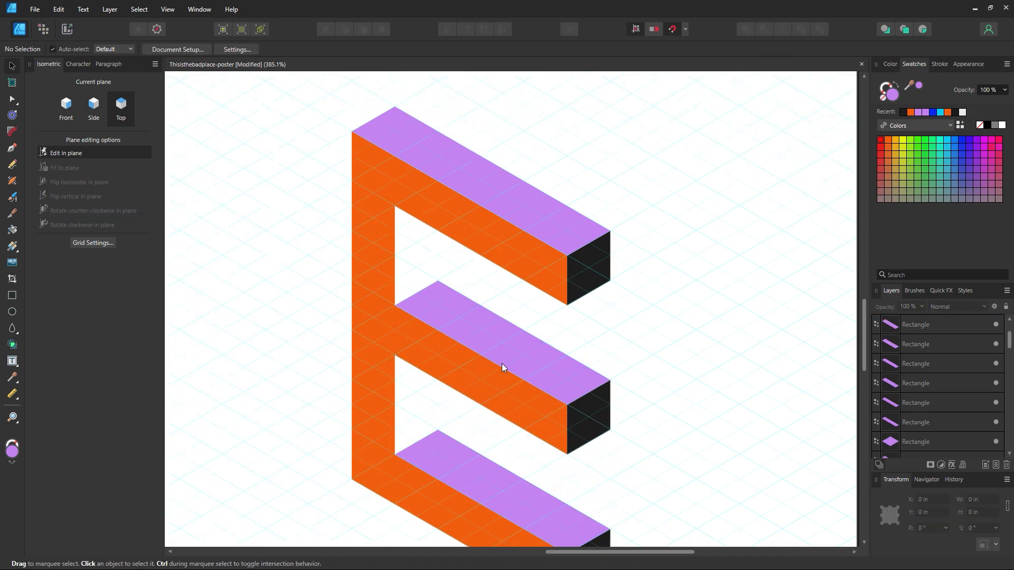
pyautogui.click(593, 273)
pyautogui.moveTo(593, 274); pyautogui.dragTo(459, 313)
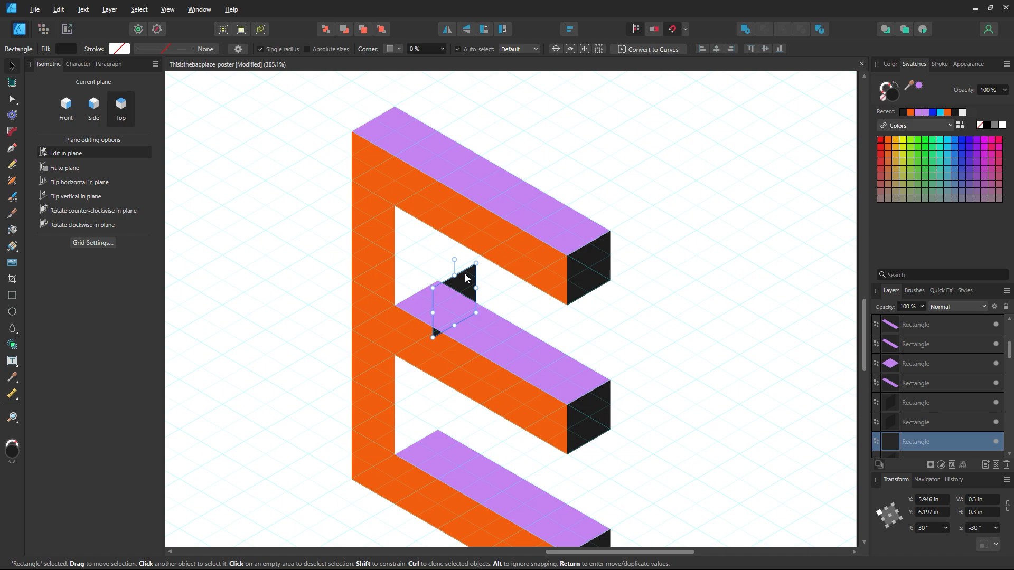
pyautogui.moveTo(425, 250); pyautogui.dragTo(417, 178)
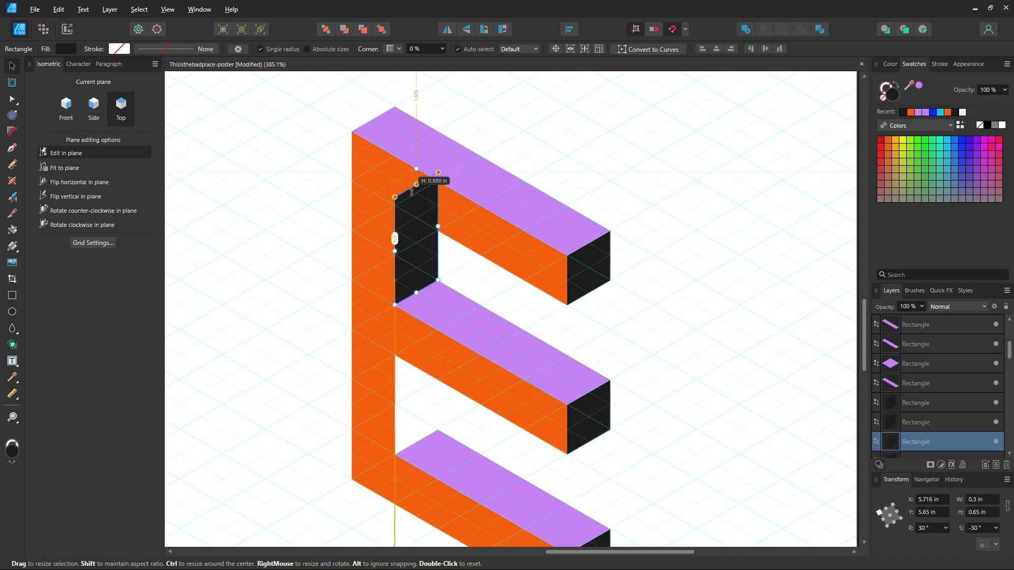
pyautogui.rightClick(417, 224)
pyautogui.click(469, 417)
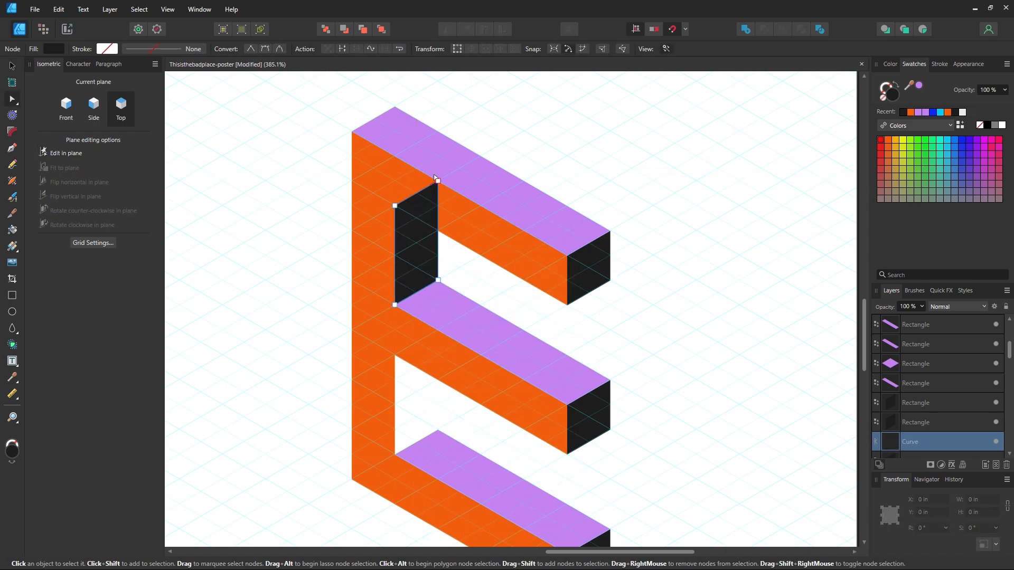
pyautogui.click(335, 268)
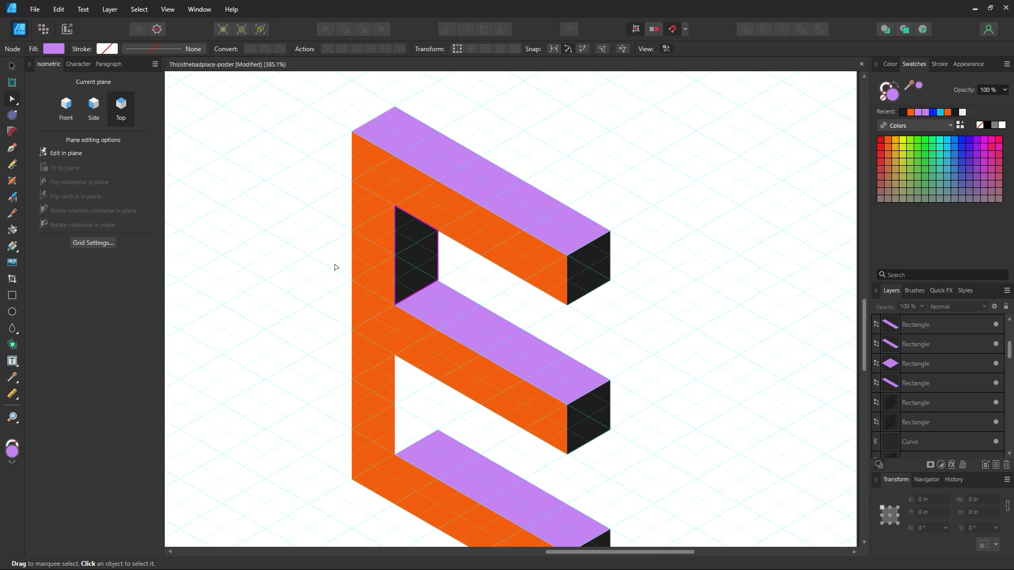
# - Copy the near-black inner face from the E's upper gap into its lower gap
pyautogui.scroll(-2, 335, 267)
pyautogui.click(12, 66)
pyautogui.moveTo(427, 224); pyautogui.dragTo(429, 233)
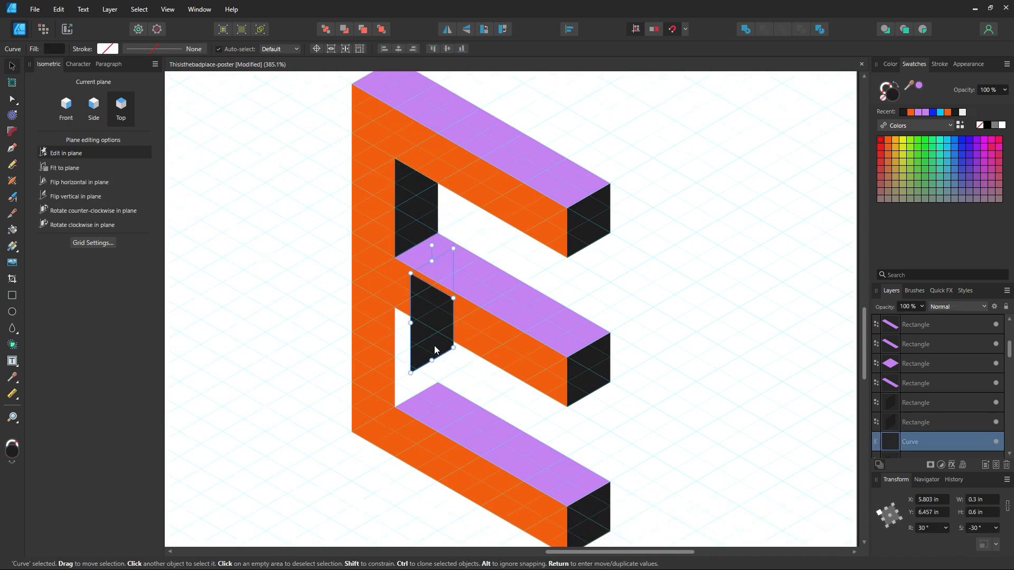
pyautogui.moveTo(434, 347); pyautogui.dragTo(420, 368)
pyautogui.click(663, 338)
# - Group all parts of the E and move the letter away from the C toward the artboard's edge
pyautogui.press('z')
pyautogui.keyDown('alt'); pyautogui.click(611, 275); pyautogui.keyUp('alt')
pyautogui.keyDown('alt'); pyautogui.click(611, 275); pyautogui.keyUp('alt')
pyautogui.keyDown('alt'); pyautogui.click(611, 275); pyautogui.keyUp('alt')
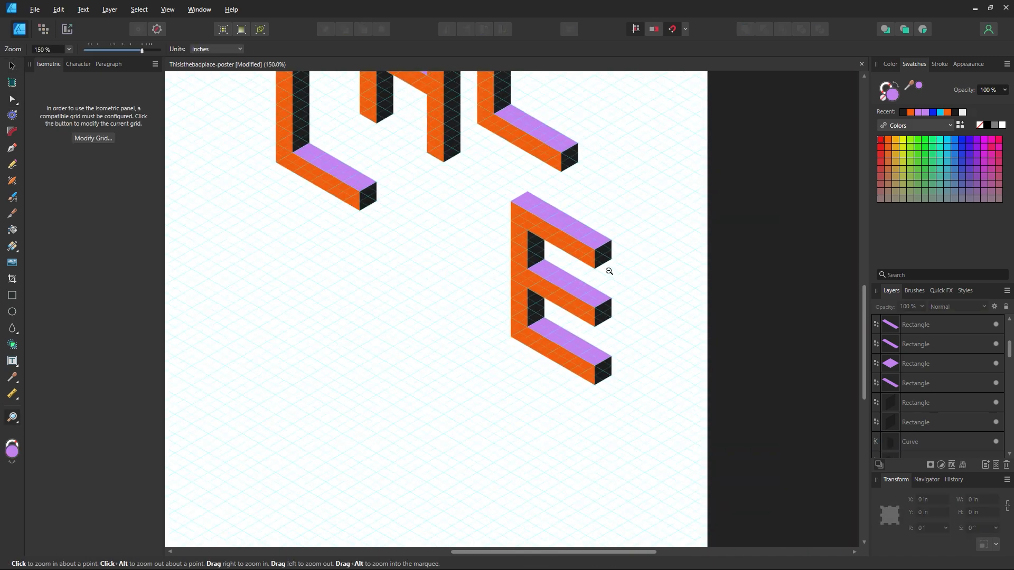
pyautogui.keyDown('alt'); pyautogui.click(609, 272); pyautogui.keyUp('alt')
pyautogui.moveTo(512, 182); pyautogui.dragTo(522, 298)
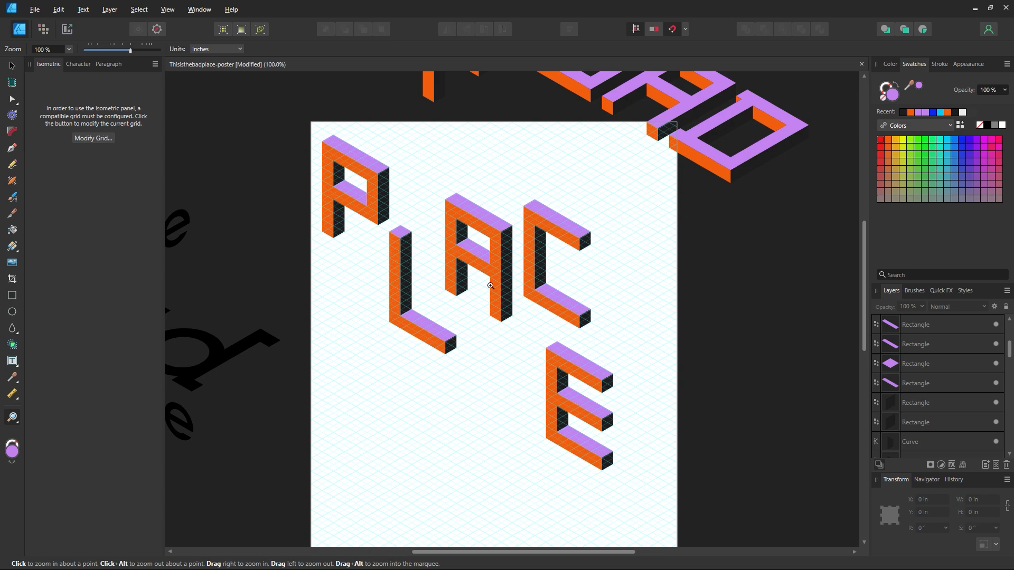
pyautogui.click(13, 66)
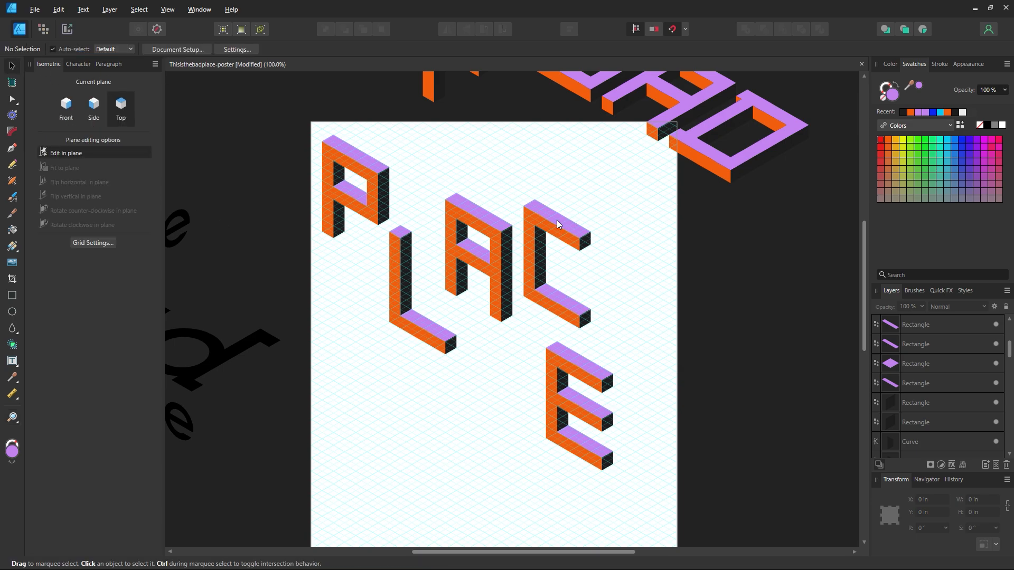
pyautogui.moveTo(645, 340); pyautogui.dragTo(513, 509)
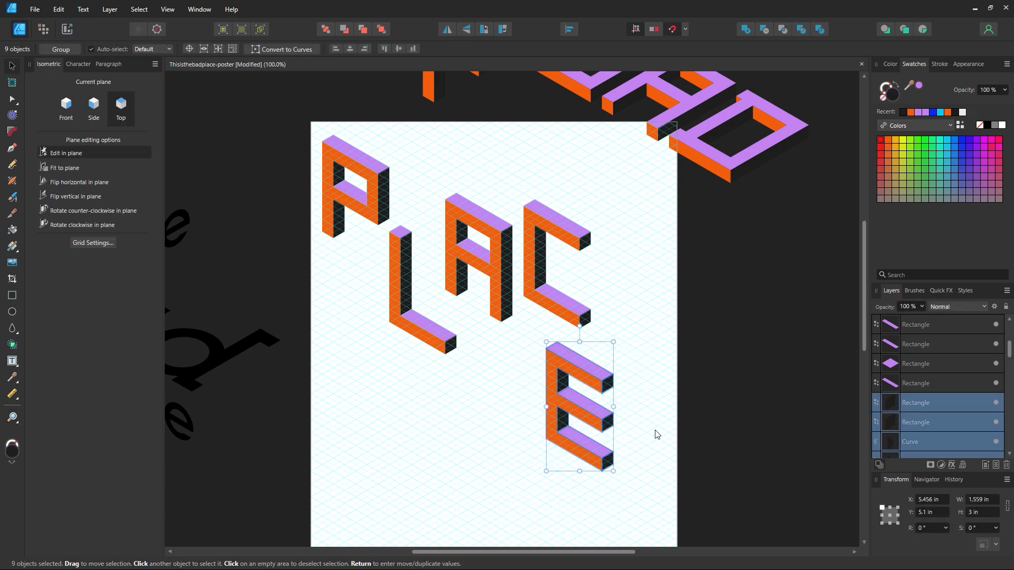
pyautogui.hotkey('ctrl', 'g')
pyautogui.moveTo(583, 407); pyautogui.dragTo(648, 424)
# - Group the parts of the C, A, L and P into one separate group per letter
pyautogui.moveTo(607, 179); pyautogui.dragTo(543, 321)
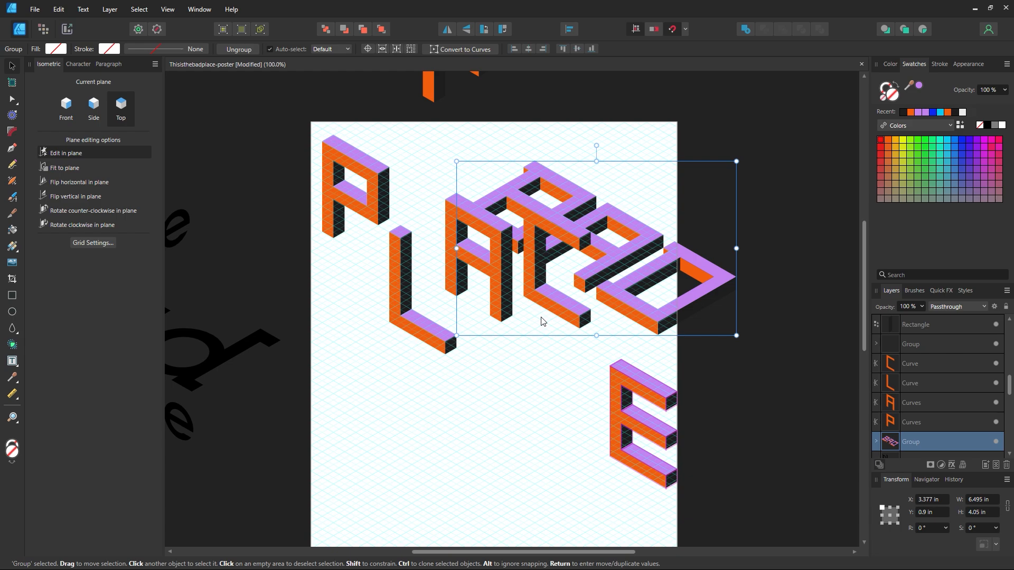
pyautogui.hotkey('ctrl', 'z')
pyautogui.click(599, 345)
pyautogui.moveTo(599, 345); pyautogui.dragTo(438, 337)
pyautogui.hotkey('ctrl', 'g')
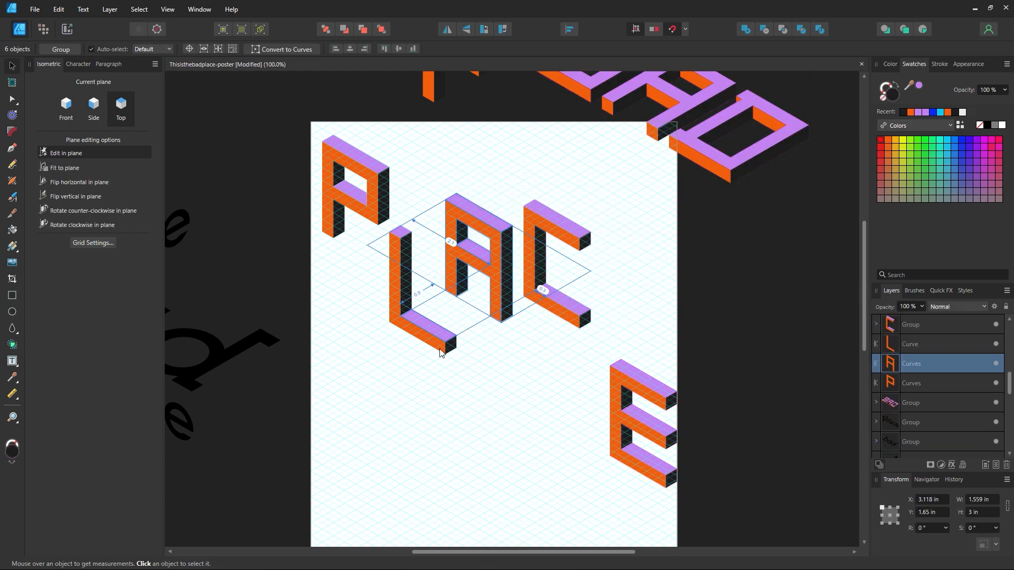
pyautogui.hotkey('ctrl', 'g')
pyautogui.moveTo(391, 422); pyautogui.dragTo(461, 206)
pyautogui.moveTo(370, 379); pyautogui.dragTo(478, 206)
pyautogui.hotkey('ctrl', 'g')
pyautogui.moveTo(410, 131); pyautogui.dragTo(310, 267)
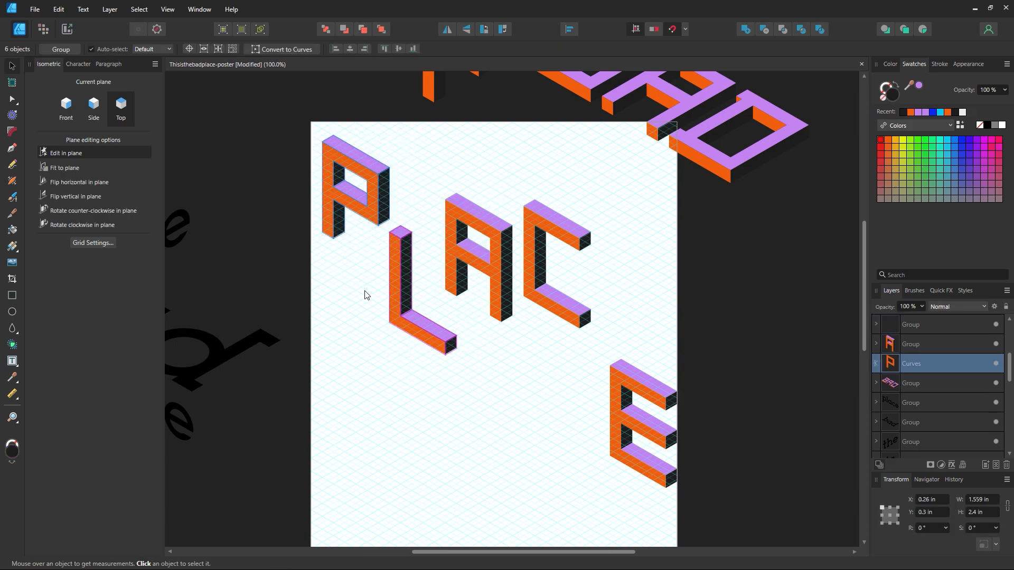
pyautogui.hotkey('ctrl', 'g')
pyautogui.click(368, 295)
# - Move the L, A, C and E groups along the isometric grid so each letter adjoins the previous one in a descending PLACE
pyautogui.moveTo(402, 305); pyautogui.dragTo(406, 244)
pyautogui.press('z')
pyautogui.moveTo(371, 140); pyautogui.dragTo(376, 239)
pyautogui.moveTo(477, 201); pyautogui.dragTo(516, 250)
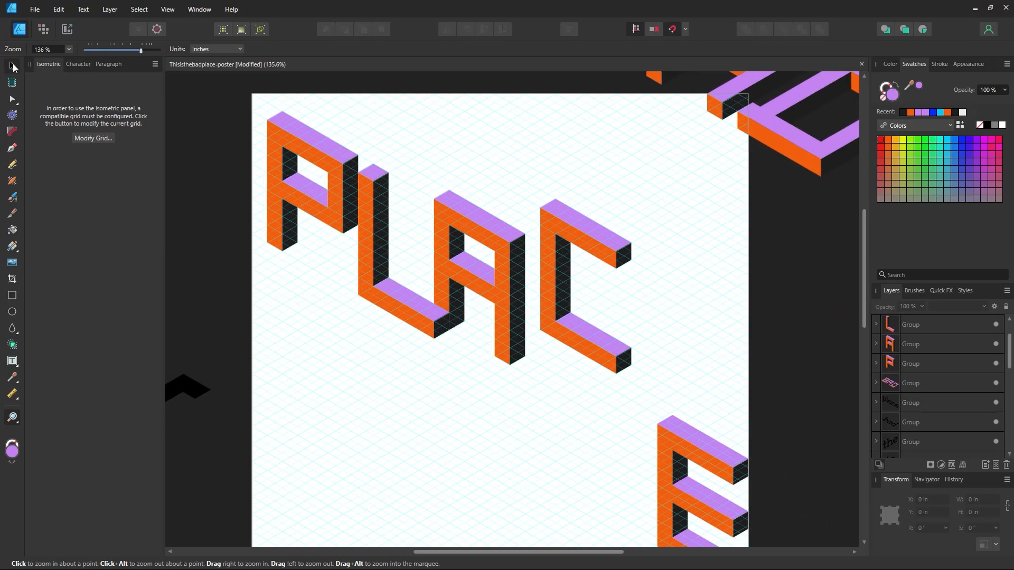
pyautogui.click(12, 66)
pyautogui.moveTo(456, 281); pyautogui.dragTo(470, 302)
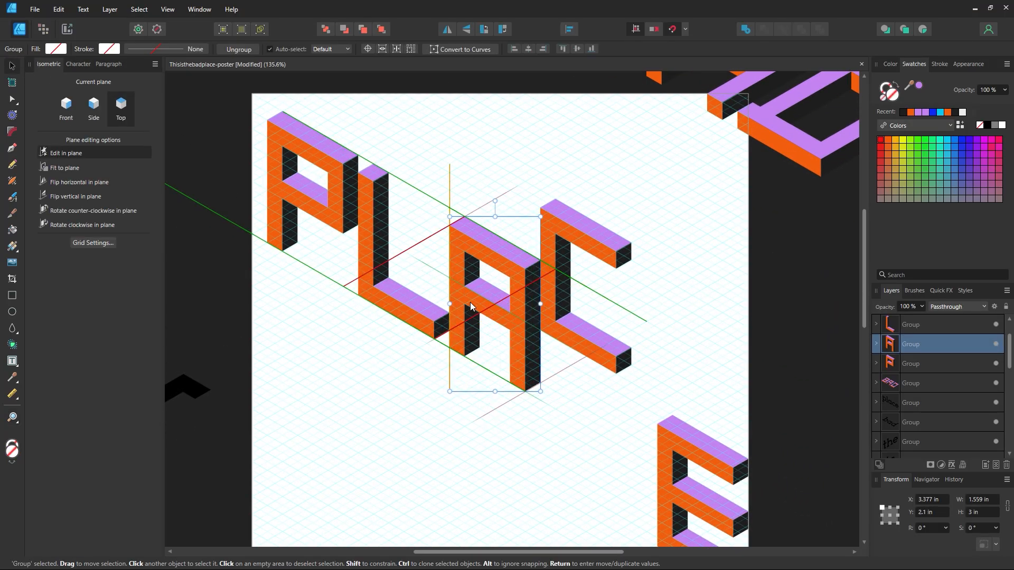
pyautogui.moveTo(570, 331); pyautogui.dragTo(569, 404)
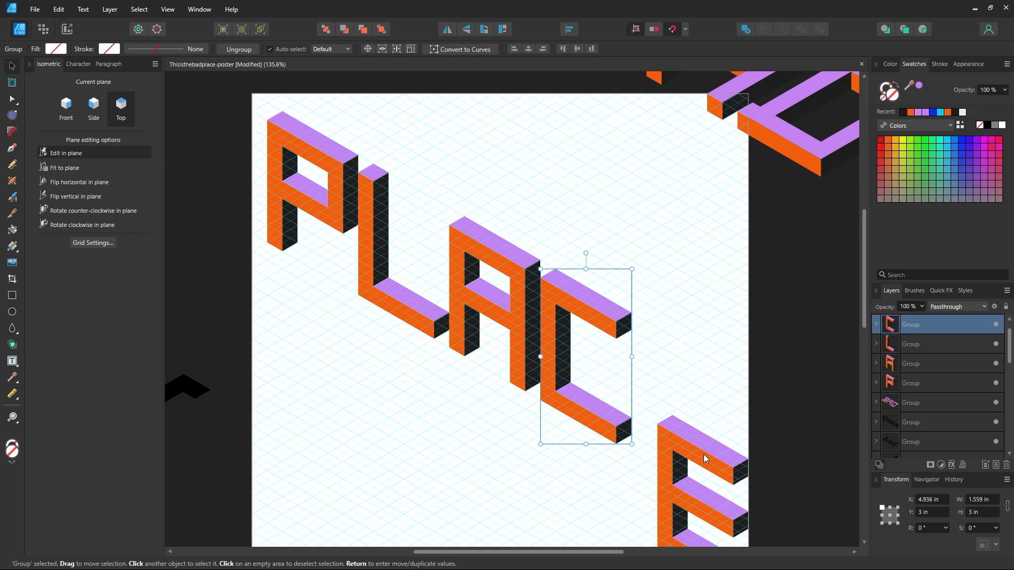
pyautogui.moveTo(704, 455); pyautogui.dragTo(685, 362)
pyautogui.click(668, 259)
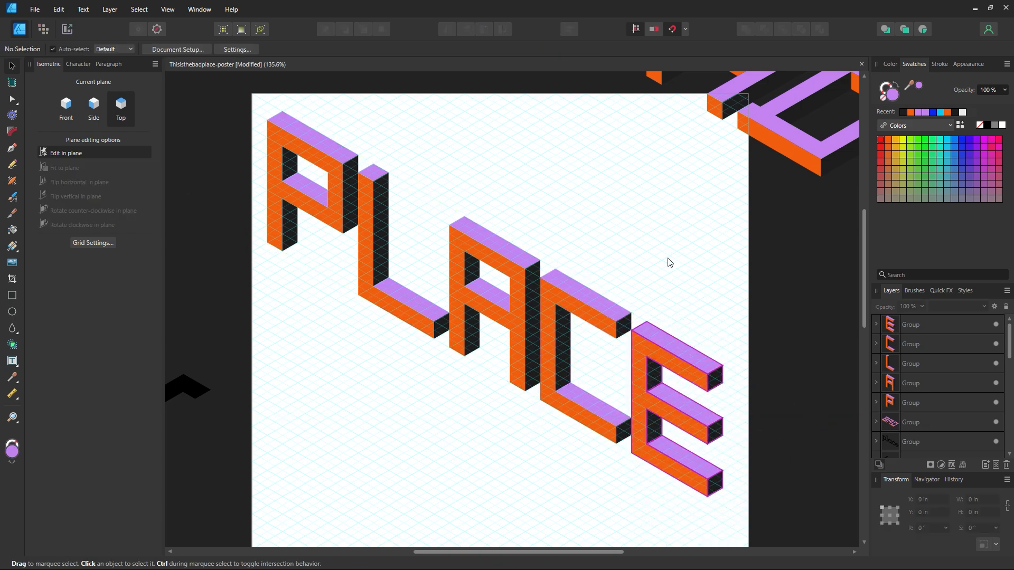
# - Combine the five letter groups of PLACE into a single group
pyautogui.press('z')
pyautogui.keyDown('alt'); pyautogui.click(655, 279); pyautogui.keyUp('alt')
pyautogui.keyDown('alt'); pyautogui.click(656, 279); pyautogui.keyUp('alt')
pyautogui.moveTo(550, 363); pyautogui.dragTo(456, 394)
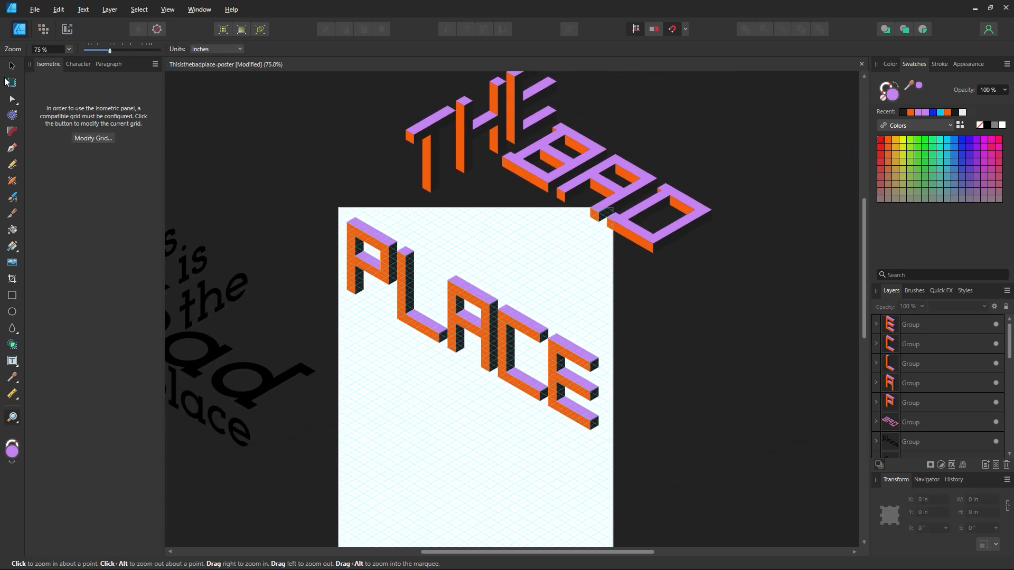
pyautogui.click(11, 66)
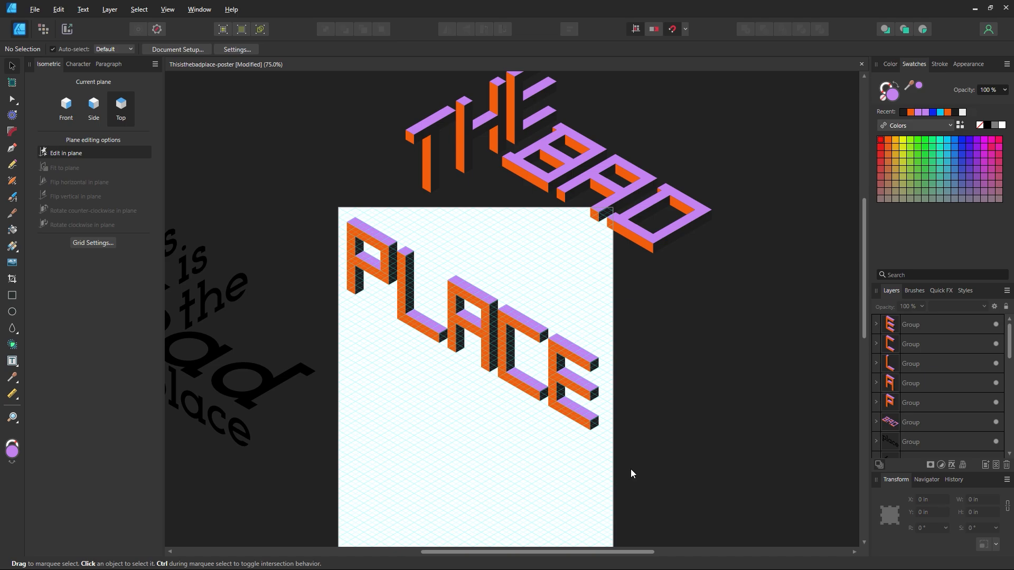
pyautogui.moveTo(625, 457); pyautogui.dragTo(324, 199)
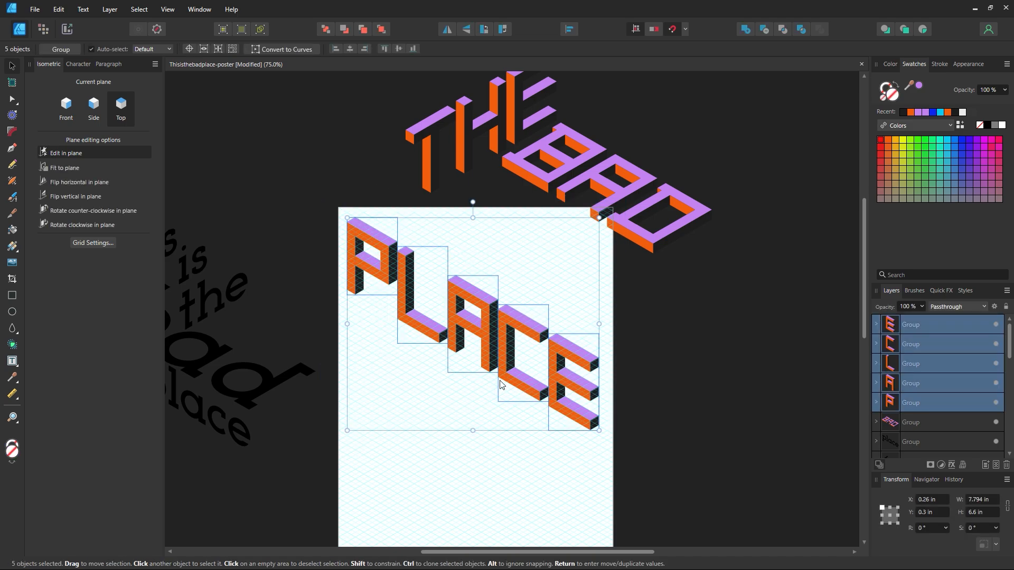
pyautogui.hotkey('ctrl', 'g')
pyautogui.click(549, 470)
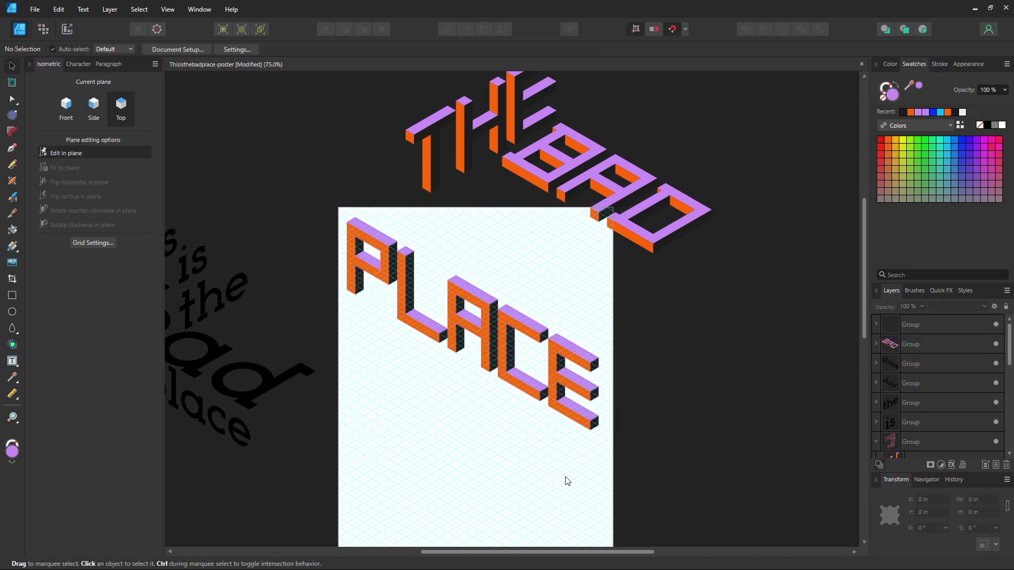
# - Move the PLACE group directly beneath the word BAD
pyautogui.scroll(2, 457, 349)
pyautogui.moveTo(458, 349); pyautogui.dragTo(595, 312)
pyautogui.press('z')
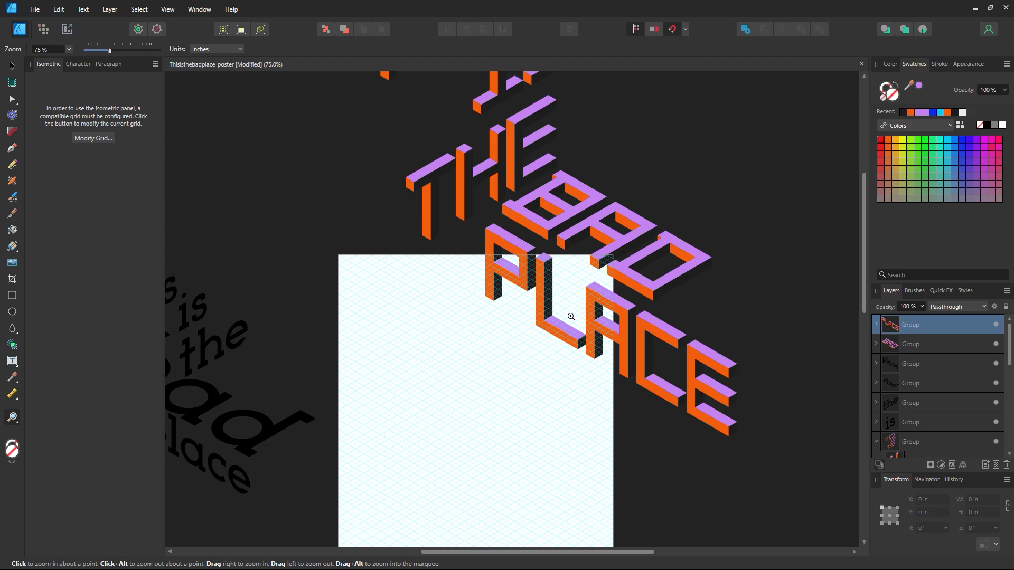
pyautogui.keyDown('alt'); pyautogui.click(525, 371); pyautogui.keyUp('alt')
pyautogui.press('v')
# - Select the five black reference text groups and move them farther away from the artboard
pyautogui.scroll(2, 532, 307)
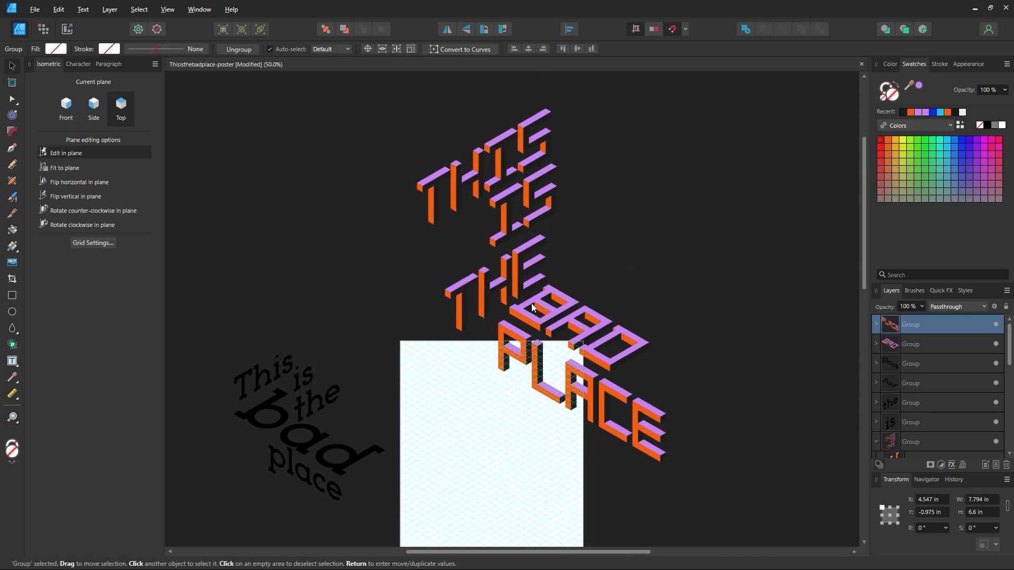
pyautogui.scroll(-2, 336, 415)
pyautogui.click(336, 415)
pyautogui.moveTo(392, 279); pyautogui.dragTo(273, 478)
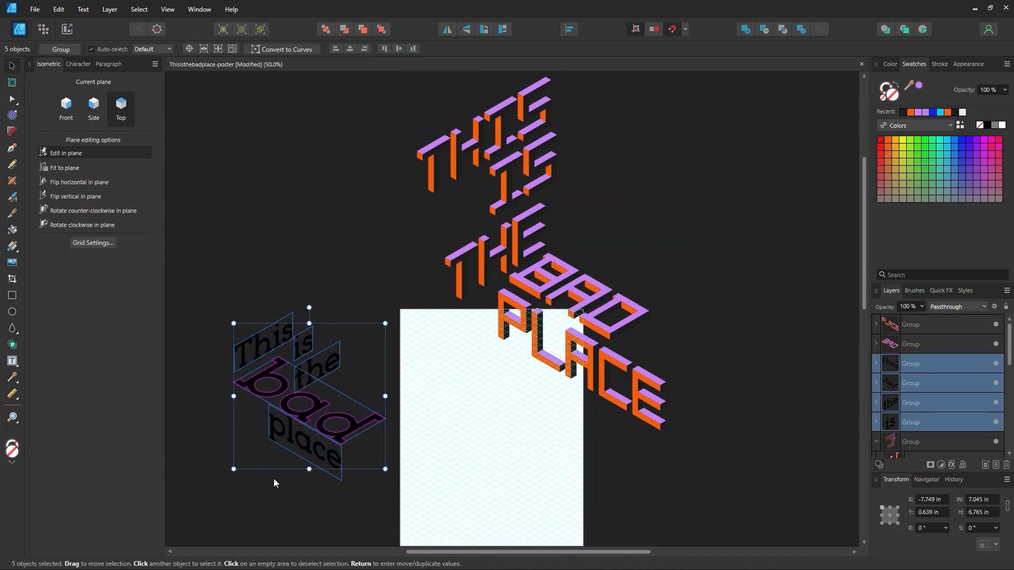
pyautogui.moveTo(322, 417); pyautogui.dragTo(174, 211)
pyautogui.click(628, 216)
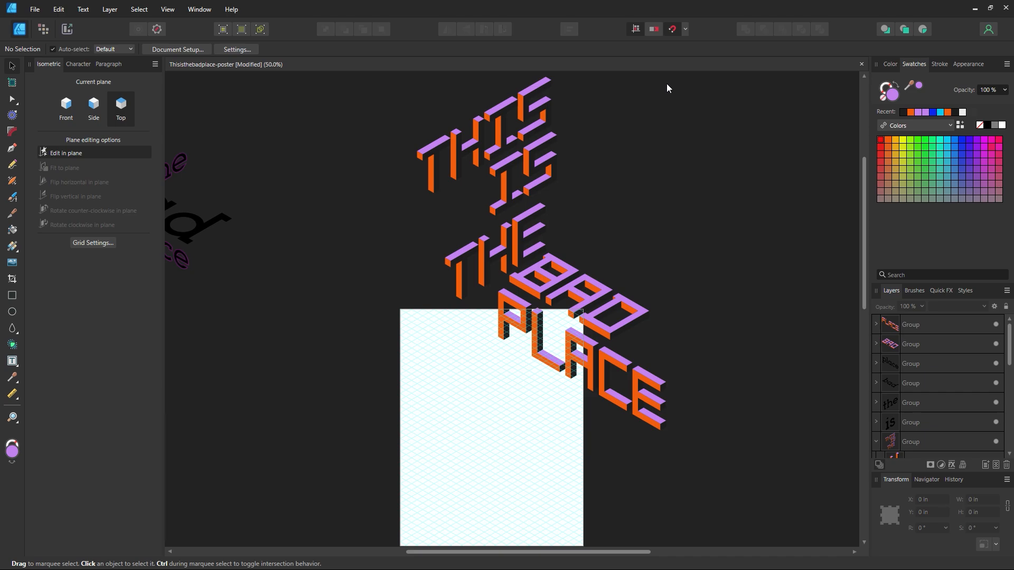
# - Select the isometric words THIS IS THE BAD PLACE and move them together onto the artboard
pyautogui.scroll(2, 734, 423)
pyautogui.moveTo(725, 463); pyautogui.dragTo(354, 89)
pyautogui.scroll(-2, 486, 211)
pyautogui.moveTo(505, 227); pyautogui.dragTo(459, 385)
pyautogui.hotkey('ctrl', 'z')
pyautogui.keyDown('shift'); pyautogui.click(616, 366); pyautogui.keyUp('shift')
pyautogui.moveTo(593, 335); pyautogui.dragTo(539, 477)
pyautogui.scroll(-7, 540, 470)
pyautogui.moveTo(545, 348); pyautogui.dragTo(582, 365)
pyautogui.click(663, 351)
# - Select every object and shift them all together so the word THIS starts just below the artboard's upper edge
pyautogui.press('z')
pyautogui.click(14, 69)
pyautogui.hotkey('ctrl', 'a')
pyautogui.scroll(3, 390, 288)
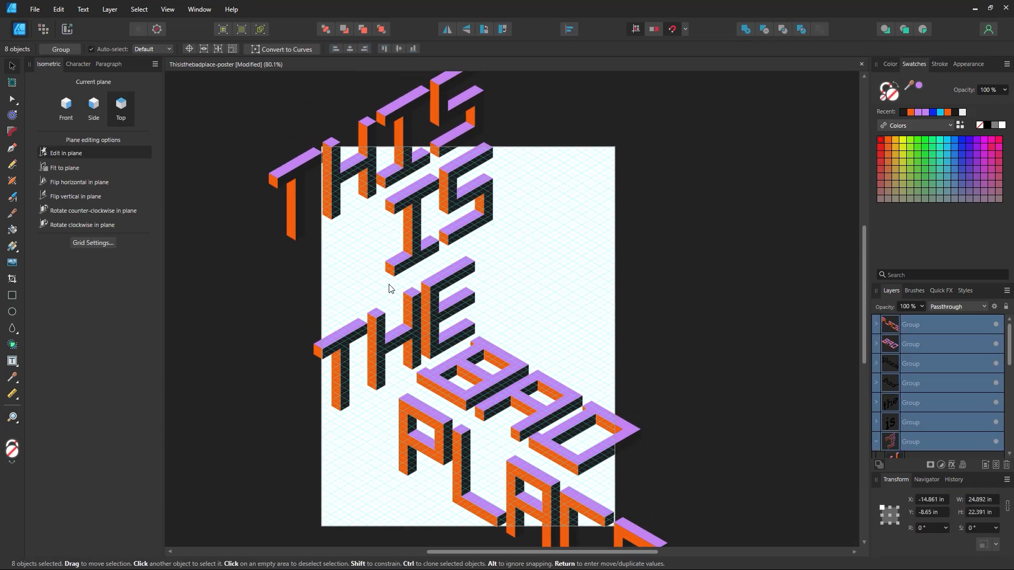
pyautogui.moveTo(390, 288); pyautogui.dragTo(437, 391)
pyautogui.moveTo(478, 275); pyautogui.dragTo(496, 178)
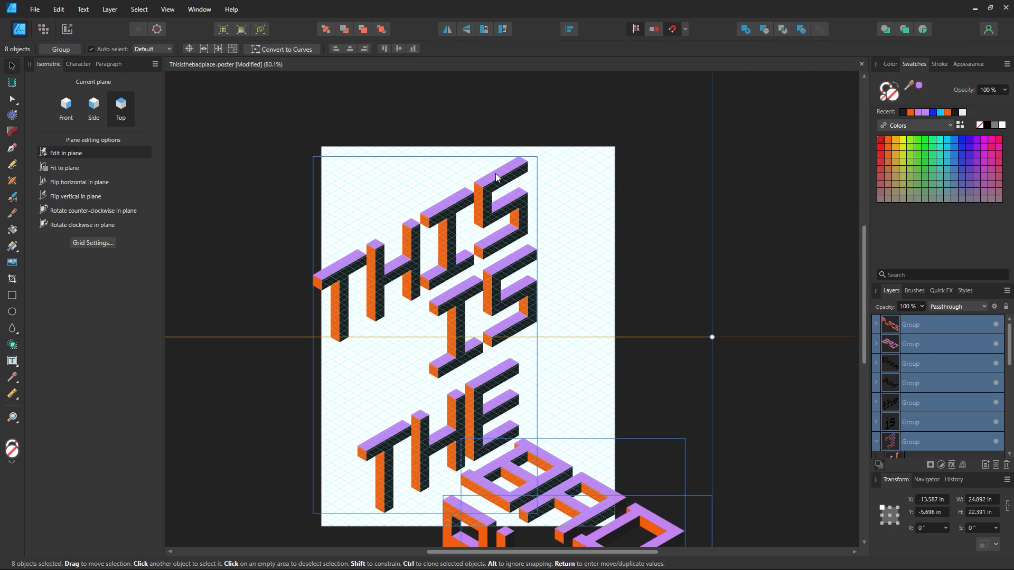
# - Nudge all selected objects down slightly so the lettering lines up with the isometric grid
pyautogui.press('z')
pyautogui.moveTo(514, 113); pyautogui.dragTo(576, 261)
pyautogui.click(16, 67)
pyautogui.scroll(-2, 480, 288)
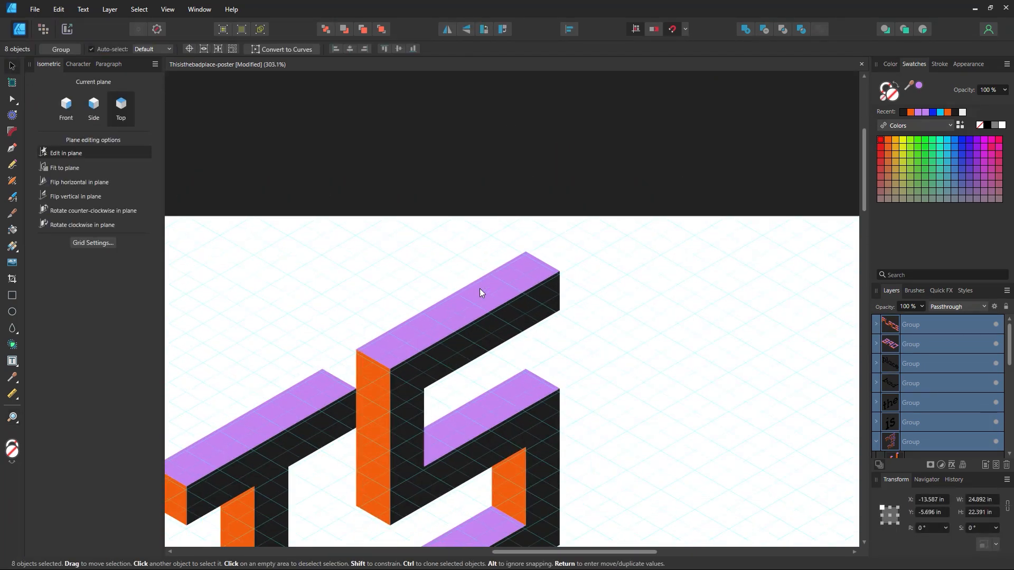
pyautogui.moveTo(496, 305); pyautogui.dragTo(496, 310)
# - Select only the group holding THIS IS THE and ungroup it into separate letters
pyautogui.press('z')
pyautogui.keyDown('alt'); pyautogui.click(535, 429); pyautogui.keyUp('alt')
pyautogui.keyDown('alt'); pyautogui.click(535, 427); pyautogui.keyUp('alt')
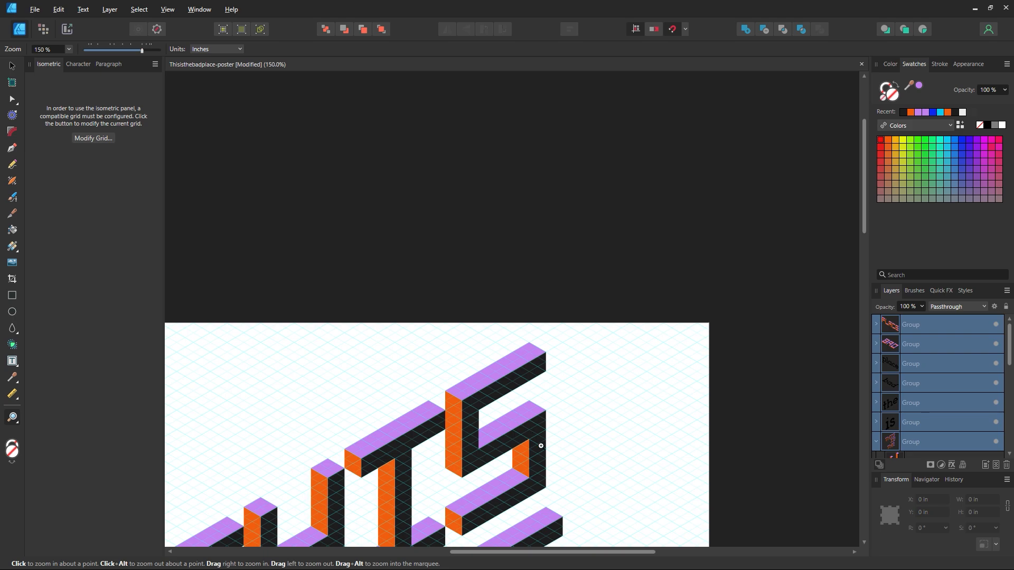
pyautogui.moveTo(514, 485); pyautogui.dragTo(505, 230)
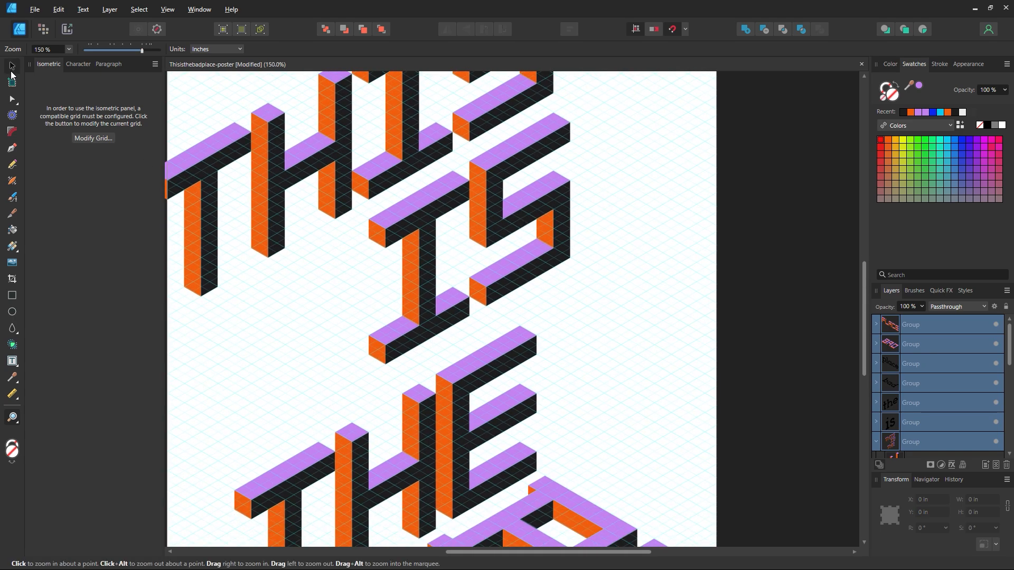
pyautogui.click(12, 72)
pyautogui.press('z')
pyautogui.keyDown('alt'); pyautogui.click(485, 364); pyautogui.keyUp('alt')
pyautogui.click(12, 69)
pyautogui.scroll(-2, 528, 338)
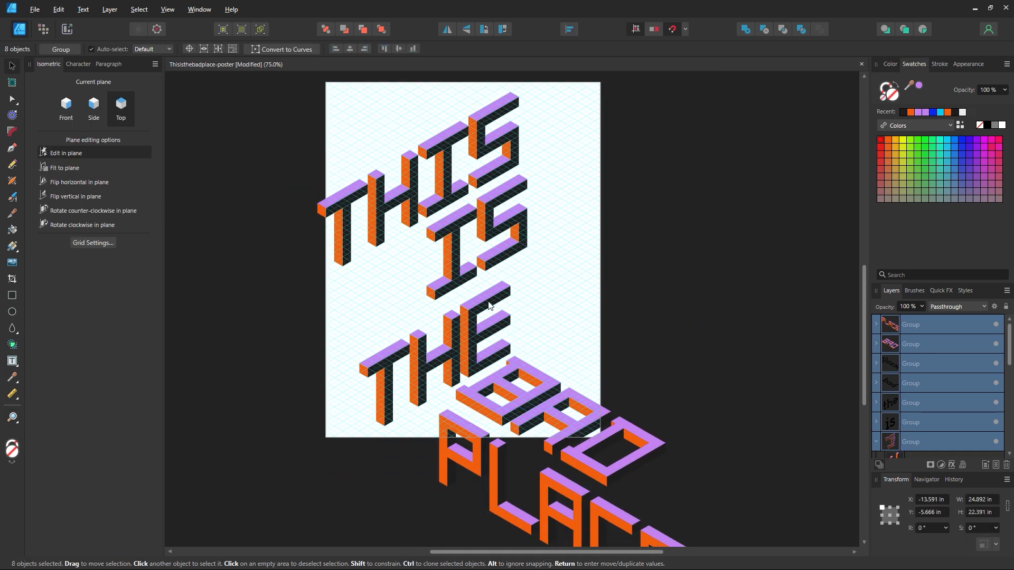
pyautogui.click(533, 339)
pyautogui.click(479, 308)
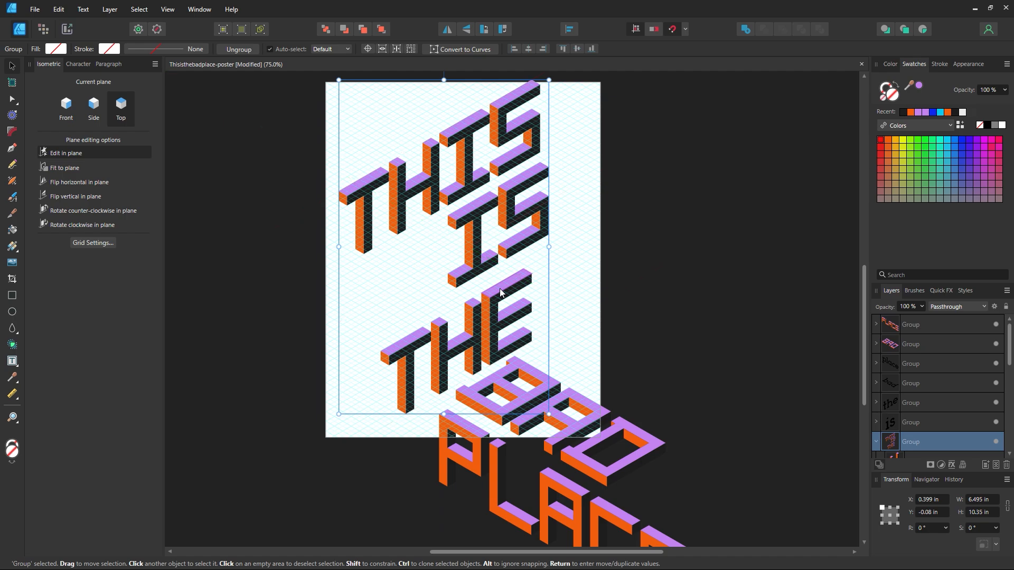
pyautogui.hotkey('ctrl', 'shift', 'g')
# - Try moving the letter E away from the word THE
pyautogui.click(552, 297)
pyautogui.moveTo(471, 317); pyautogui.dragTo(595, 354)
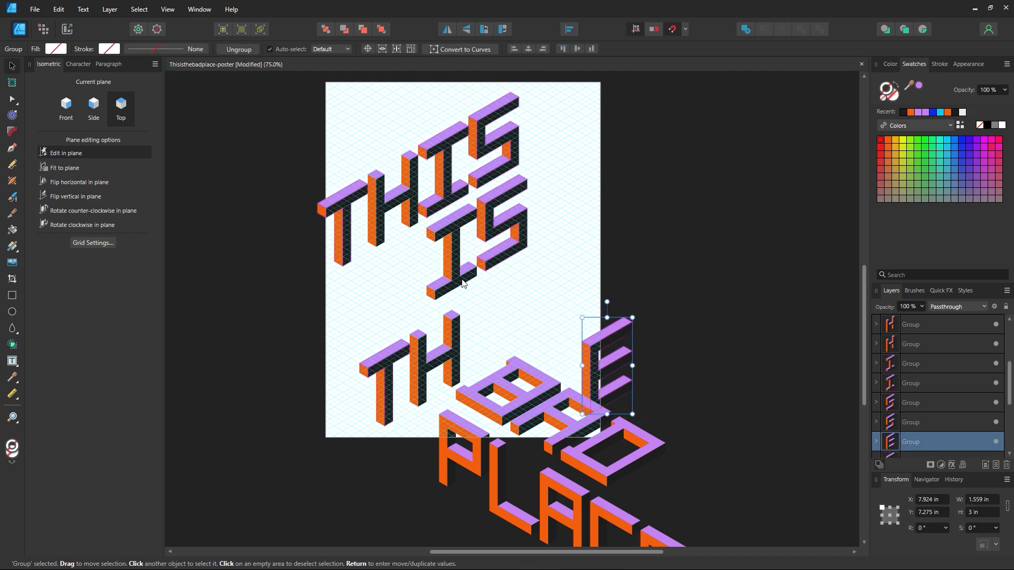
pyautogui.hotkey('ctrl', 'z')
# - Group the letters T, H and E into one word and move it up closer beneath IS
pyautogui.press('z')
pyautogui.click(502, 311)
pyautogui.press('v')
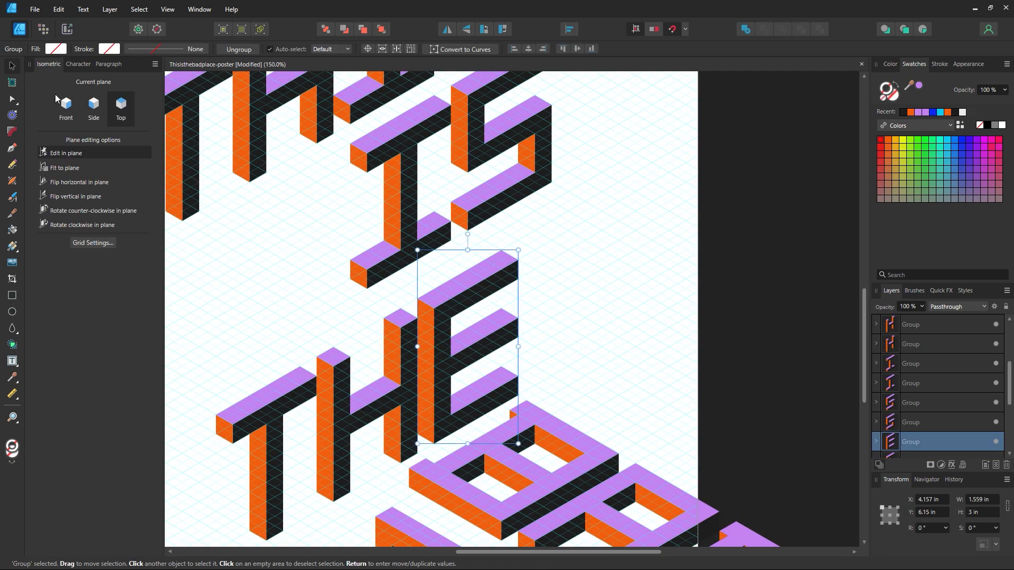
pyautogui.click(301, 390)
pyautogui.keyDown('shift'); pyautogui.click(407, 392); pyautogui.keyUp('shift')
pyautogui.keyDown('shift'); pyautogui.click(465, 364); pyautogui.keyUp('shift')
pyautogui.hotkey('ctrl', 'g')
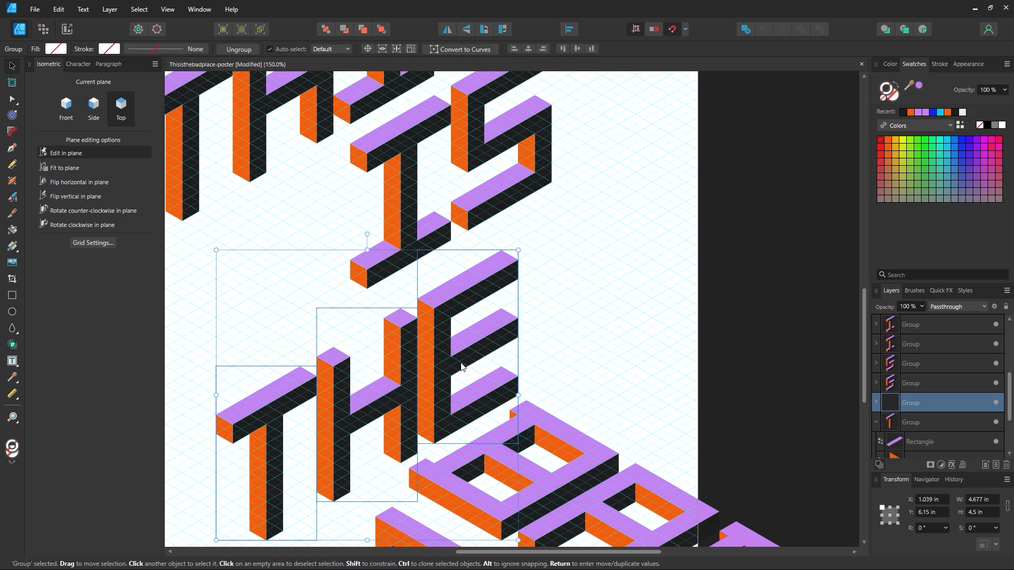
pyautogui.moveTo(493, 313); pyautogui.dragTo(519, 281)
# - Move BAD up against the end of THE, and bring PLACE up directly beneath BAD
pyautogui.press('space')
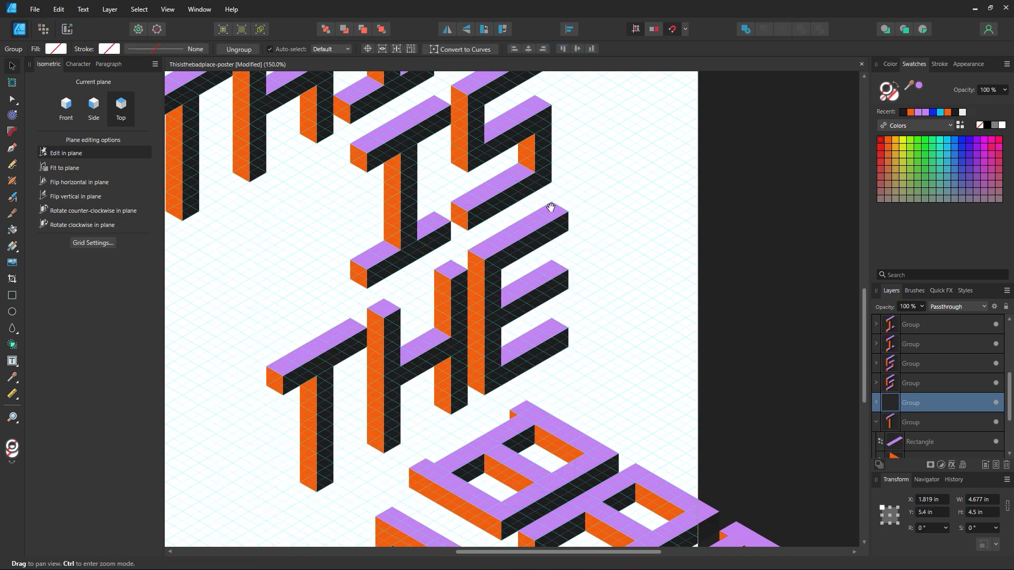
pyautogui.moveTo(549, 211); pyautogui.dragTo(598, 349)
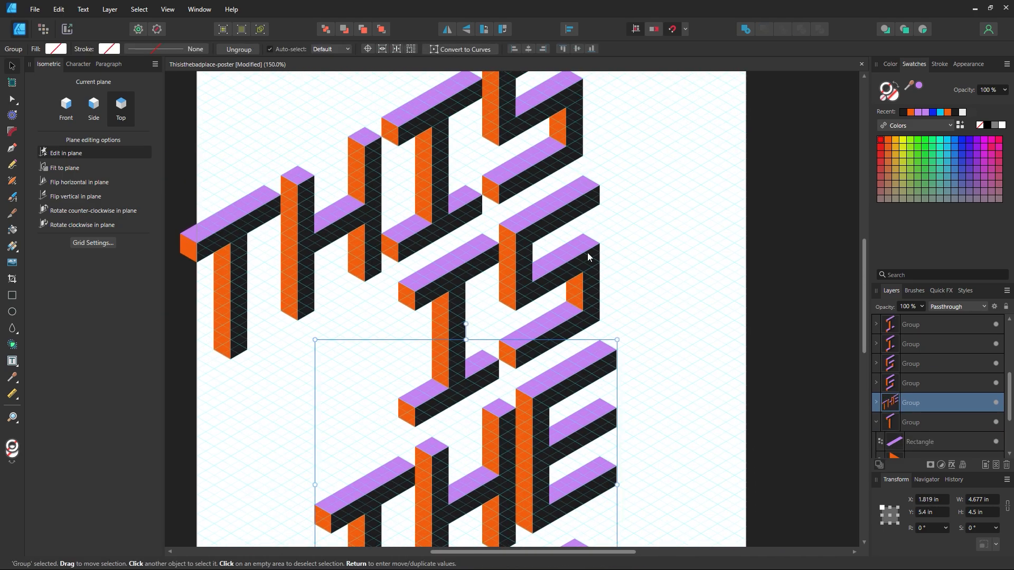
pyautogui.click(660, 371)
pyautogui.press('space')
pyautogui.moveTo(613, 490); pyautogui.dragTo(499, 173)
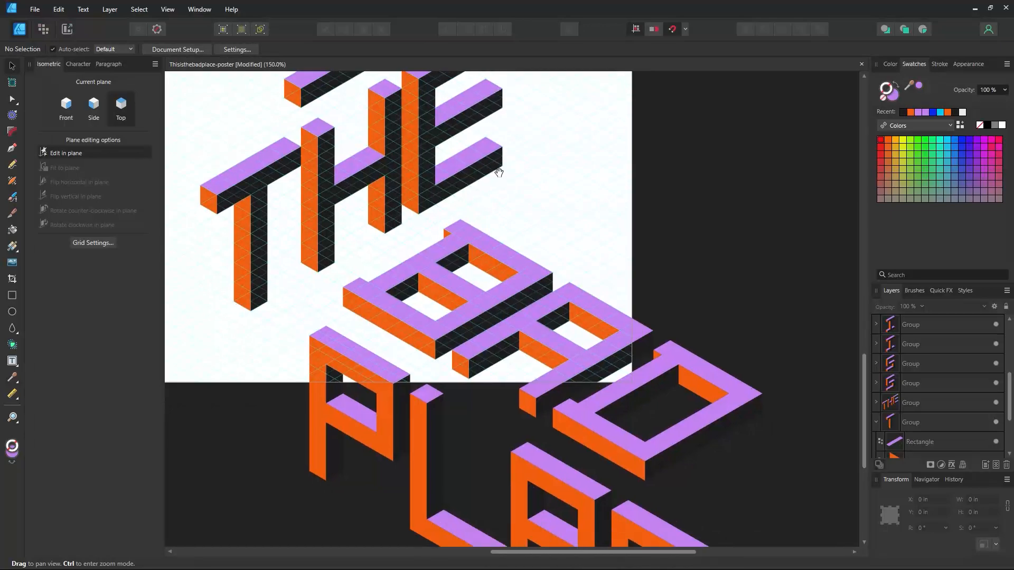
pyautogui.moveTo(477, 242); pyautogui.dragTo(536, 198)
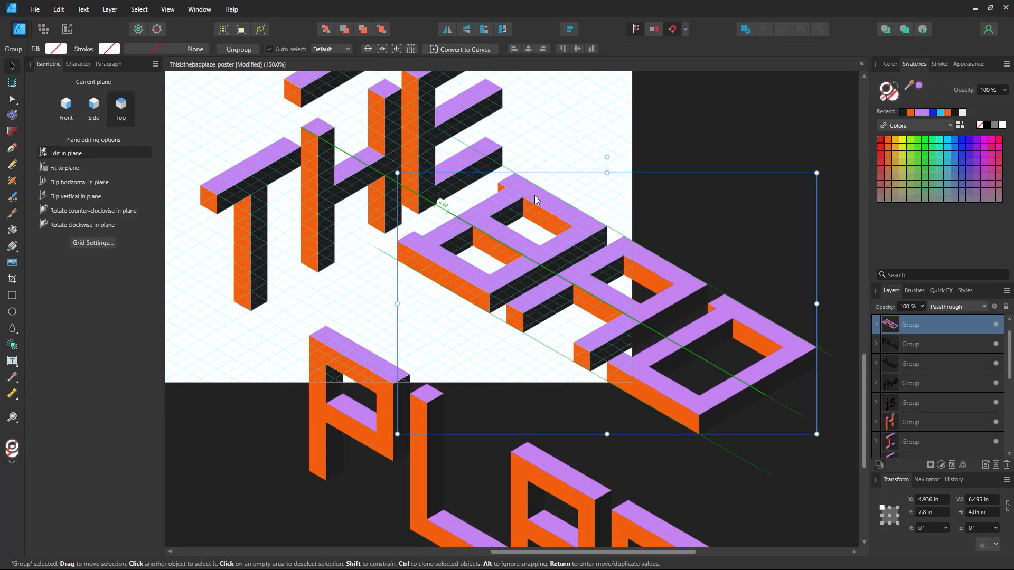
pyautogui.moveTo(368, 368); pyautogui.dragTo(410, 309)
# - Review how the complete lettering arrangement sits on the artboard
pyautogui.press('z')
pyautogui.keyDown('alt'); pyautogui.click(426, 172); pyautogui.keyUp('alt')
pyautogui.keyDown('alt'); pyautogui.click(426, 172); pyautogui.keyUp('alt')
pyautogui.keyDown('alt'); pyautogui.click(425, 171); pyautogui.keyUp('alt')
pyautogui.moveTo(425, 168); pyautogui.dragTo(493, 315)
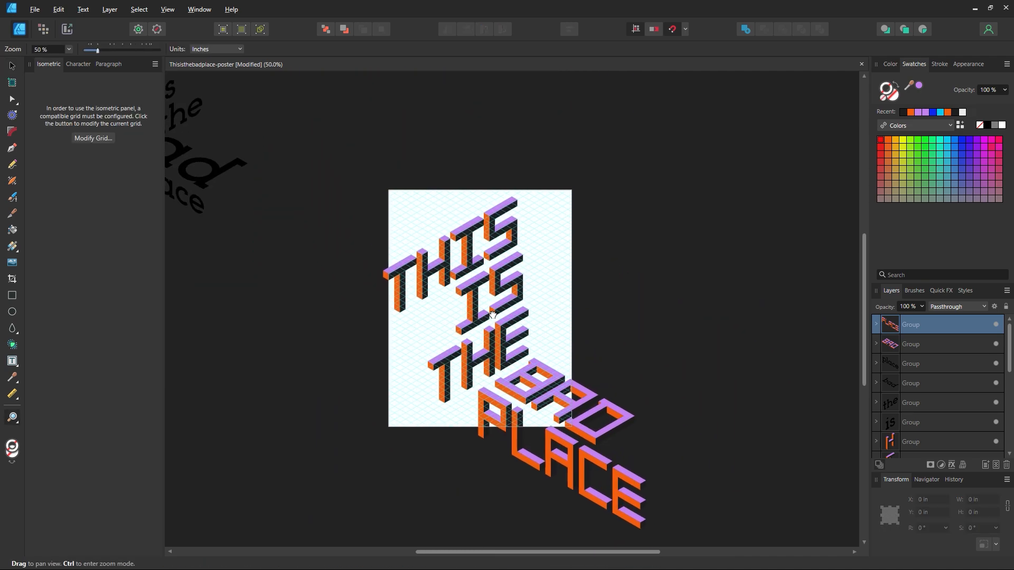
pyautogui.moveTo(549, 400); pyautogui.dragTo(529, 325)
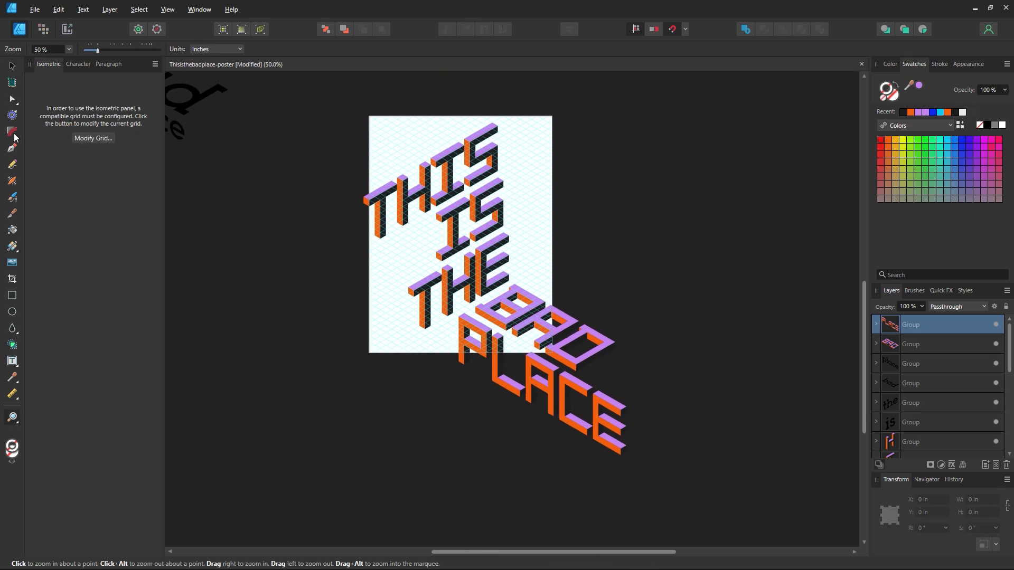
pyautogui.click(13, 64)
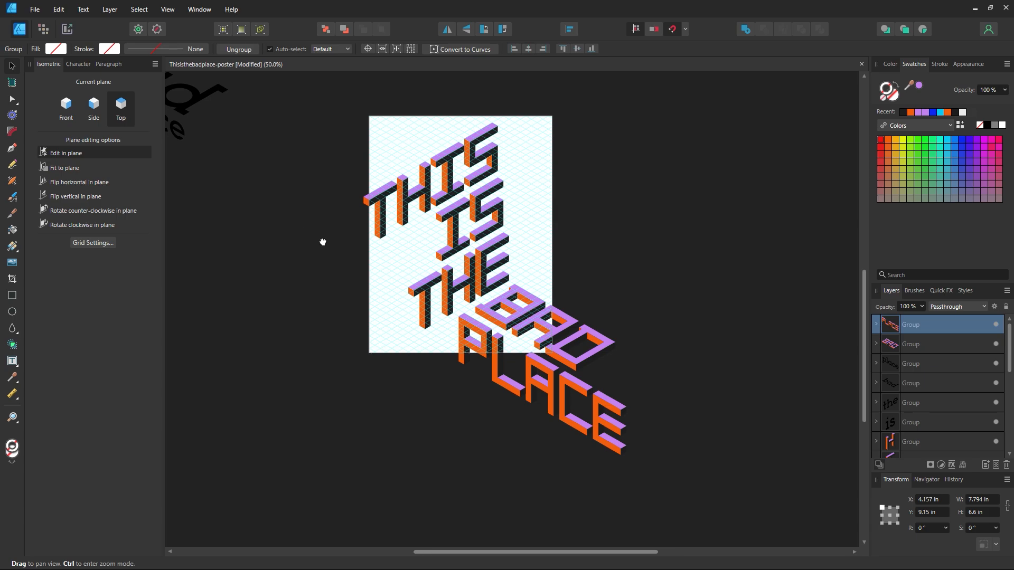
pyautogui.moveTo(324, 241); pyautogui.dragTo(265, 277)
pyautogui.click(9, 67)
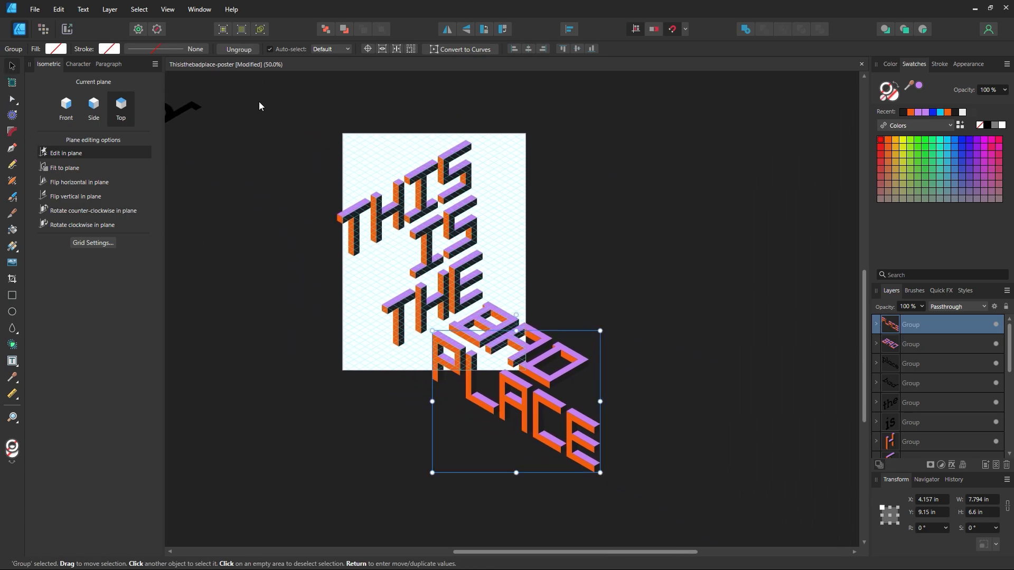
# - Try moving the words BAD and PLACE together to a new position below THE
pyautogui.moveTo(260, 109); pyautogui.dragTo(508, 346)
pyautogui.click(507, 344)
pyautogui.keyDown('shift'); pyautogui.click(523, 411); pyautogui.keyUp('shift')
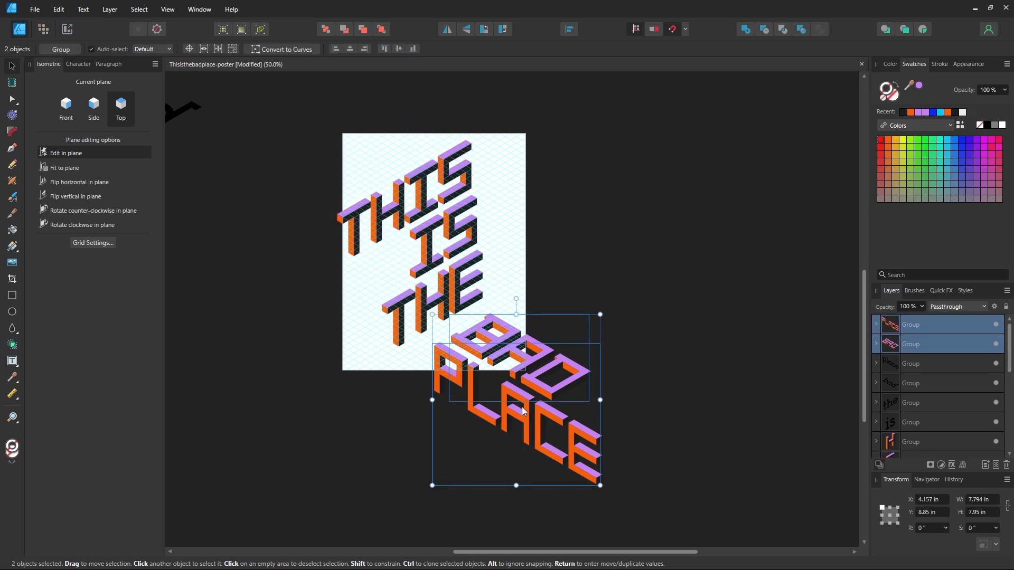
pyautogui.moveTo(522, 408); pyautogui.dragTo(522, 471)
pyautogui.moveTo(489, 328); pyautogui.dragTo(528, 355)
pyautogui.hotkey('ctrl', 'z')
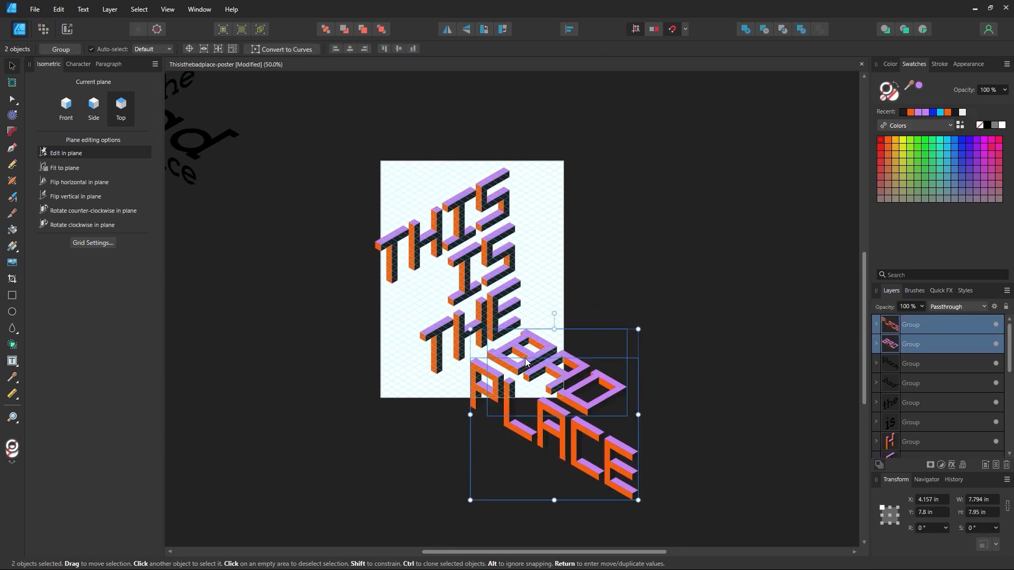
pyautogui.press('Escape')
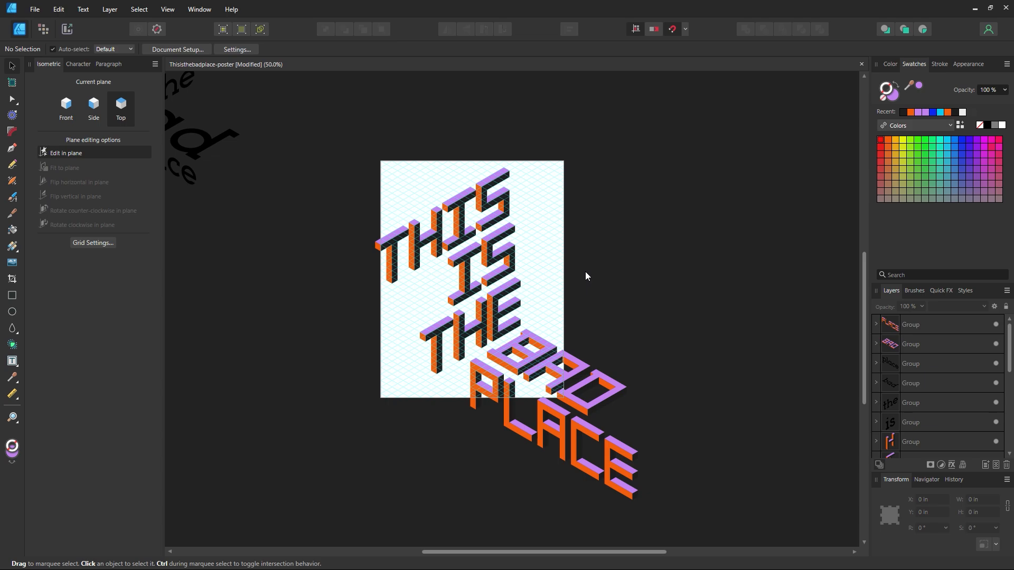
# - Hide the isometric grid through the grid settings
pyautogui.click(93, 242)
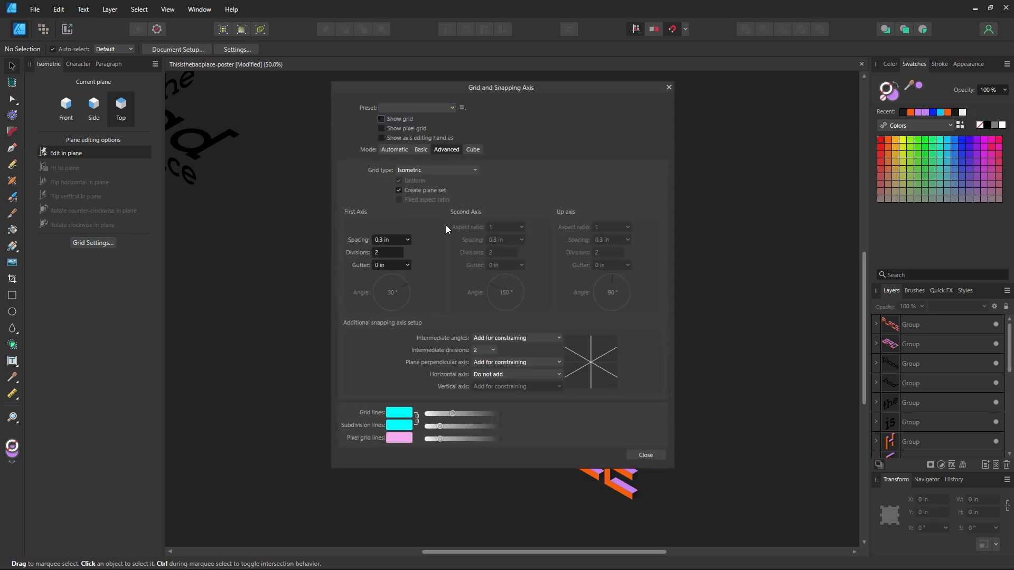
pyautogui.click(643, 459)
pyautogui.press('z')
pyautogui.moveTo(565, 350); pyautogui.dragTo(586, 351)
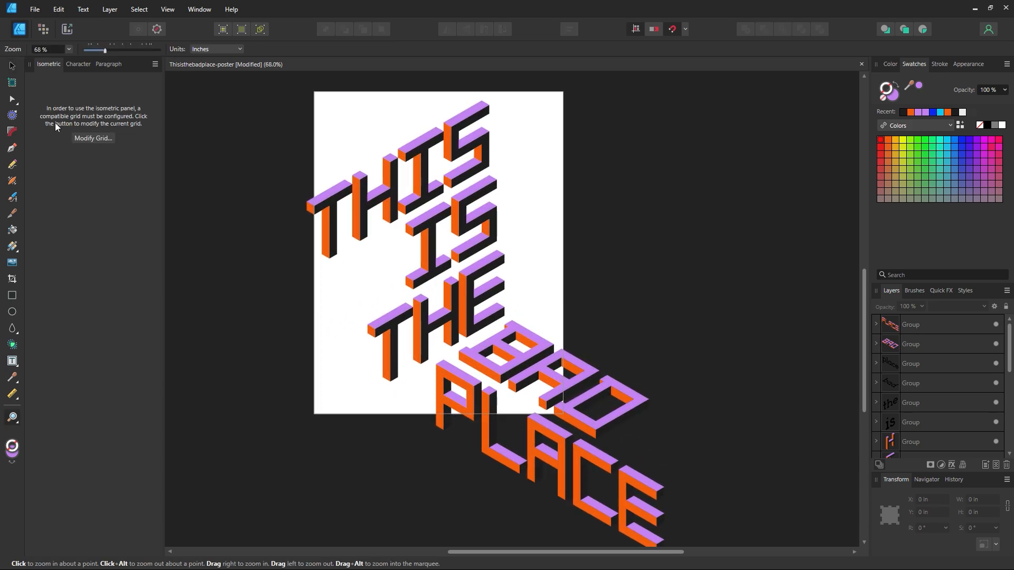
# - Select every object and shift them all up and slightly right so the T of THIS sits inside the artboard's left edge
pyautogui.click(9, 65)
pyautogui.hotkey('ctrl', 'a')
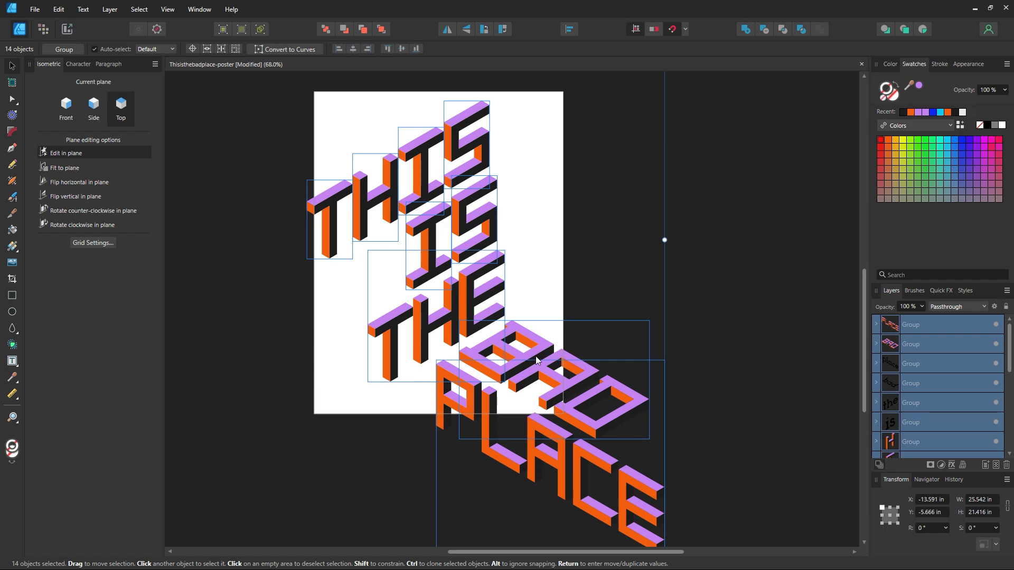
pyautogui.moveTo(584, 416); pyautogui.dragTo(594, 378)
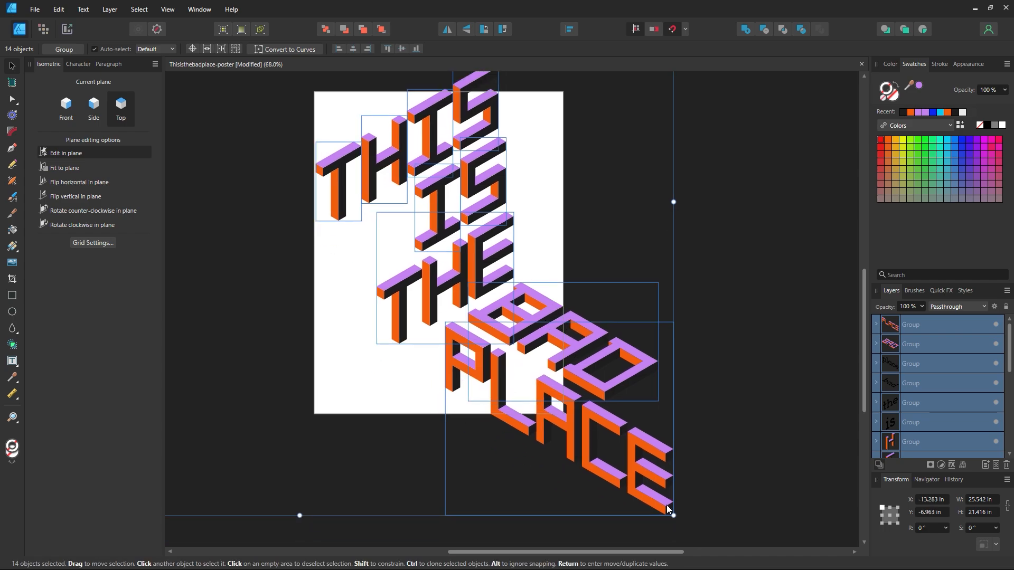
# - Delete all the black reference text groups lying outside the artboard
pyautogui.press('z')
pyautogui.keyDown('alt'); pyautogui.click(539, 364); pyautogui.keyUp('alt')
pyautogui.keyDown('alt'); pyautogui.click(539, 363); pyautogui.keyUp('alt')
pyautogui.click(13, 68)
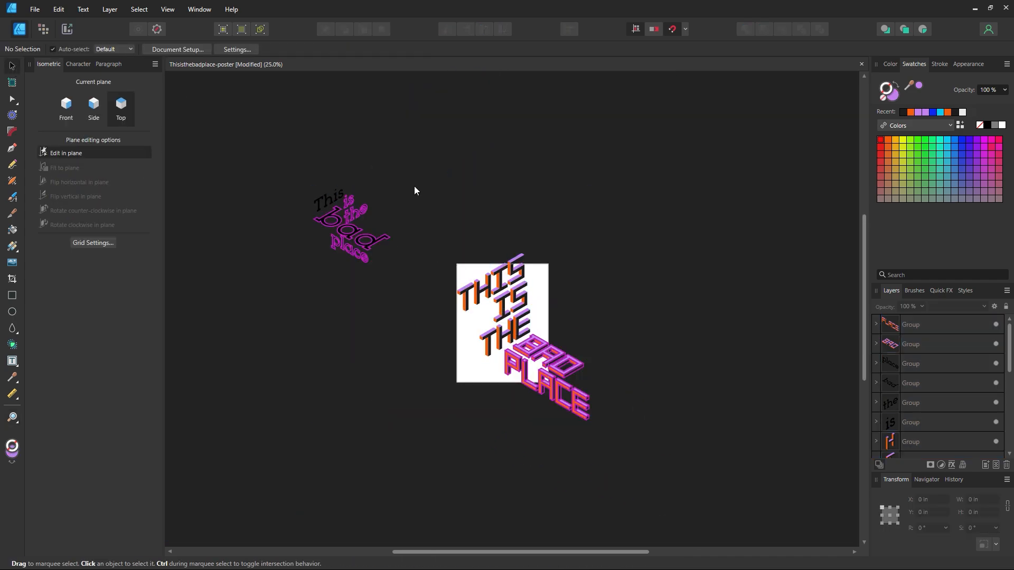
pyautogui.moveTo(414, 186); pyautogui.dragTo(308, 306)
pyautogui.press('Delete')
# - Select all the isometric lettering and try scaling it down as a whole
pyautogui.moveTo(639, 188); pyautogui.dragTo(389, 492)
pyautogui.press('z')
pyautogui.click(546, 359)
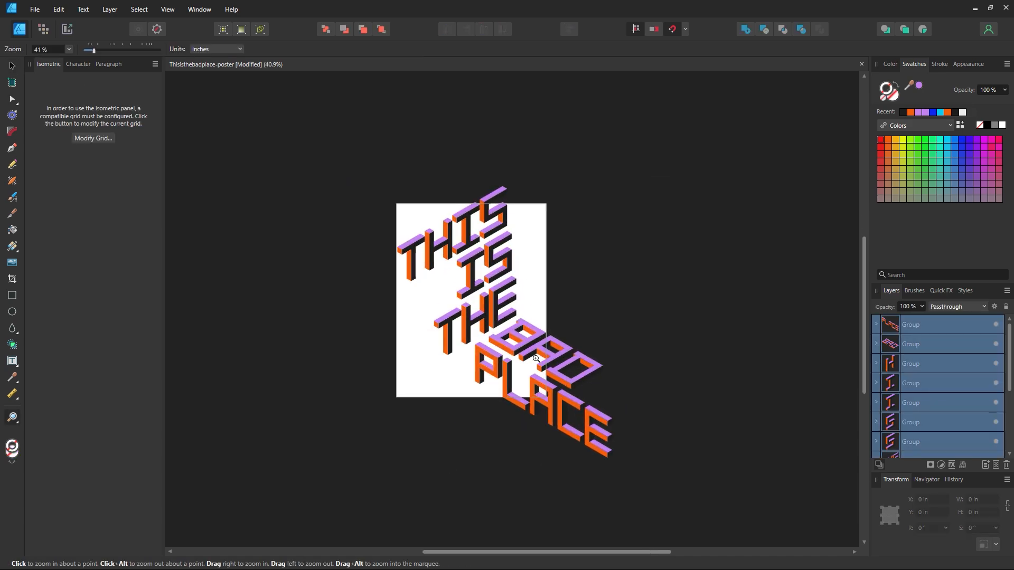
pyautogui.click(547, 359)
pyautogui.click(14, 64)
pyautogui.moveTo(653, 511); pyautogui.dragTo(552, 463)
pyautogui.hotkey('ctrl', 'z')
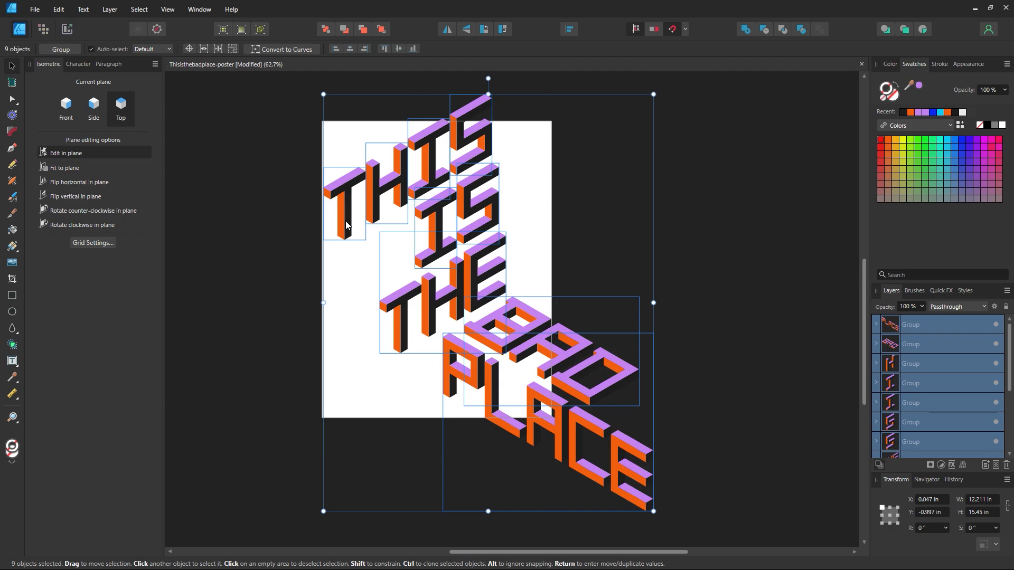
# - Place a duplicate of all the lettering beyond the artboard's upper-right corner and reselect the set on the artboard
pyautogui.moveTo(346, 225); pyautogui.dragTo(845, 98)
pyautogui.click(639, 159)
pyautogui.moveTo(679, 93); pyautogui.dragTo(221, 539)
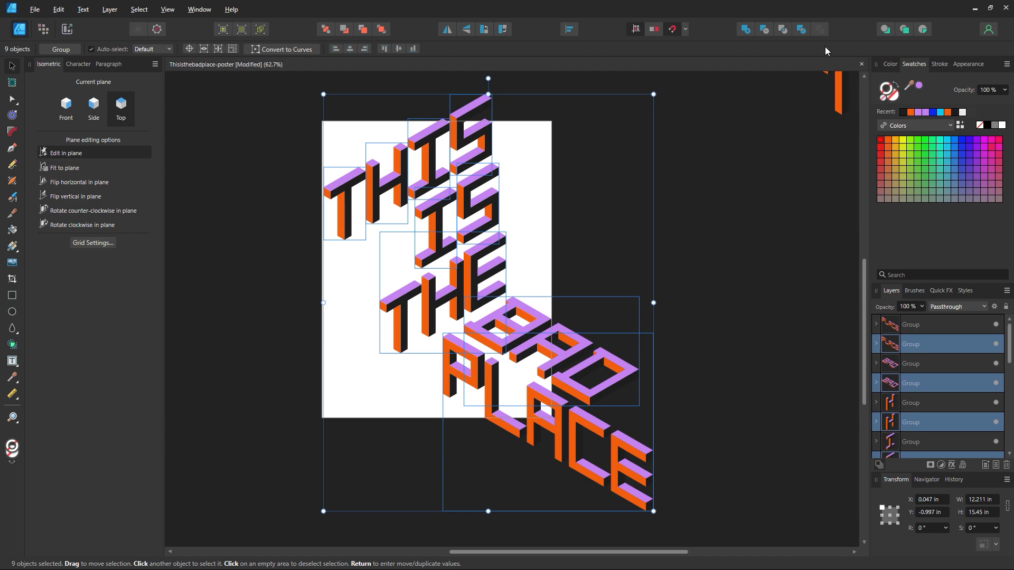
# - Scale the selected lettering down proportionally to about 7.25 × 9.17 in and center it on the artboard
pyautogui.moveTo(654, 511); pyautogui.dragTo(545, 324)
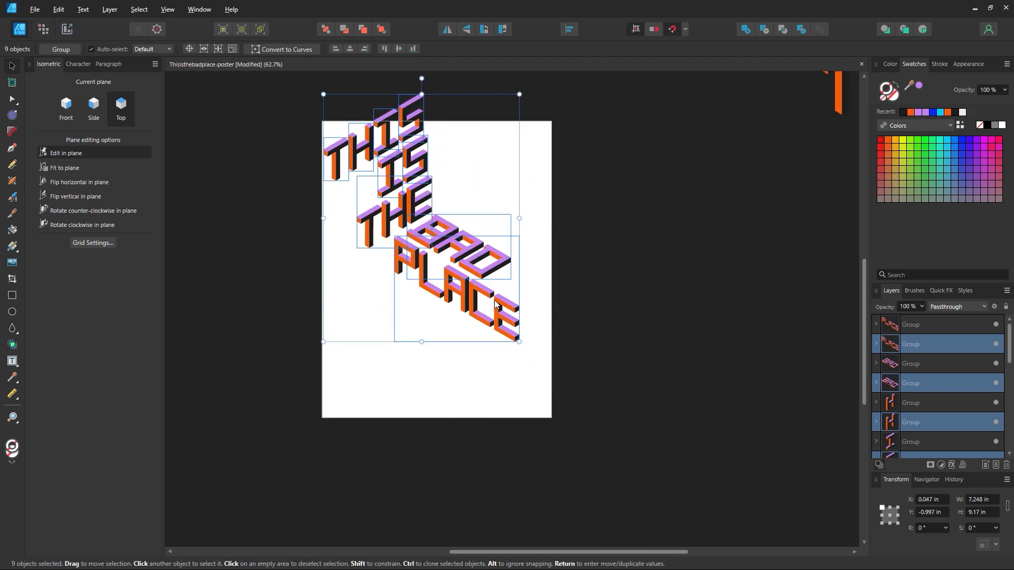
pyautogui.moveTo(461, 286); pyautogui.dragTo(477, 337)
pyautogui.moveTo(473, 299); pyautogui.dragTo(521, 368)
pyautogui.hotkey('ctrl', 'space')
pyautogui.keyDown('alt'); pyautogui.click(506, 331); pyautogui.keyUp('alt')
pyautogui.click(13, 68)
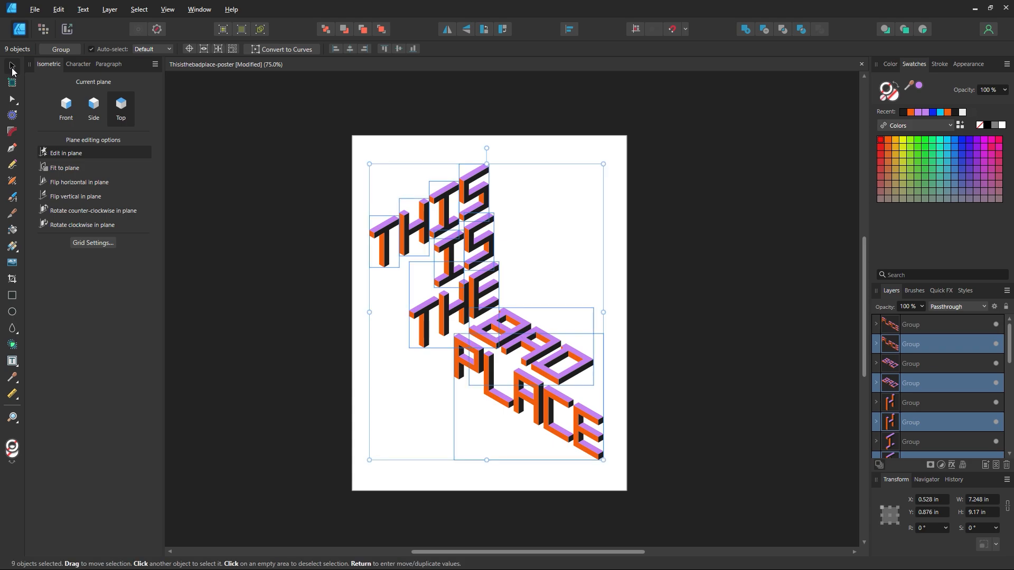
pyautogui.click(697, 442)
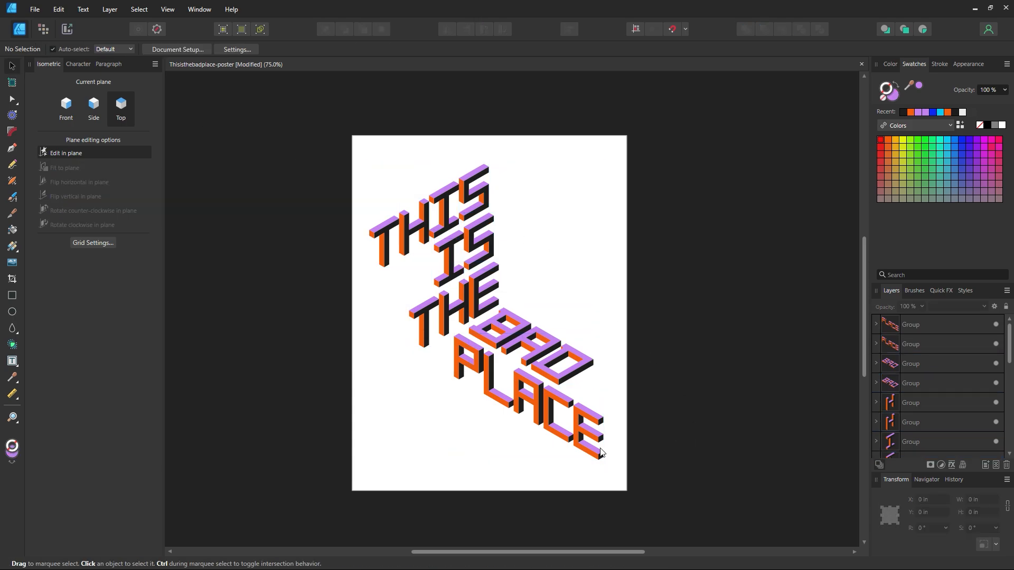
# - Try moving the words PLACE, THE and BAD individually within the scaled lettering
pyautogui.moveTo(599, 450); pyautogui.dragTo(497, 502)
pyautogui.hotkey('ctrl', 'z')
pyautogui.moveTo(465, 307); pyautogui.dragTo(502, 310)
pyautogui.hotkey('ctrl', 'z')
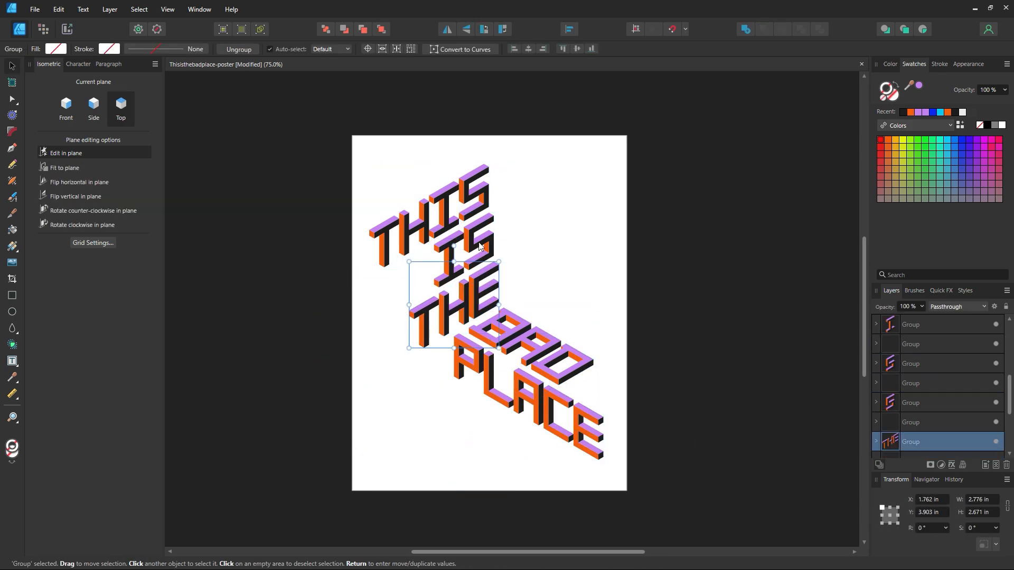
pyautogui.moveTo(550, 357); pyautogui.dragTo(688, 355)
pyautogui.hotkey('ctrl', 'z')
pyautogui.click(662, 342)
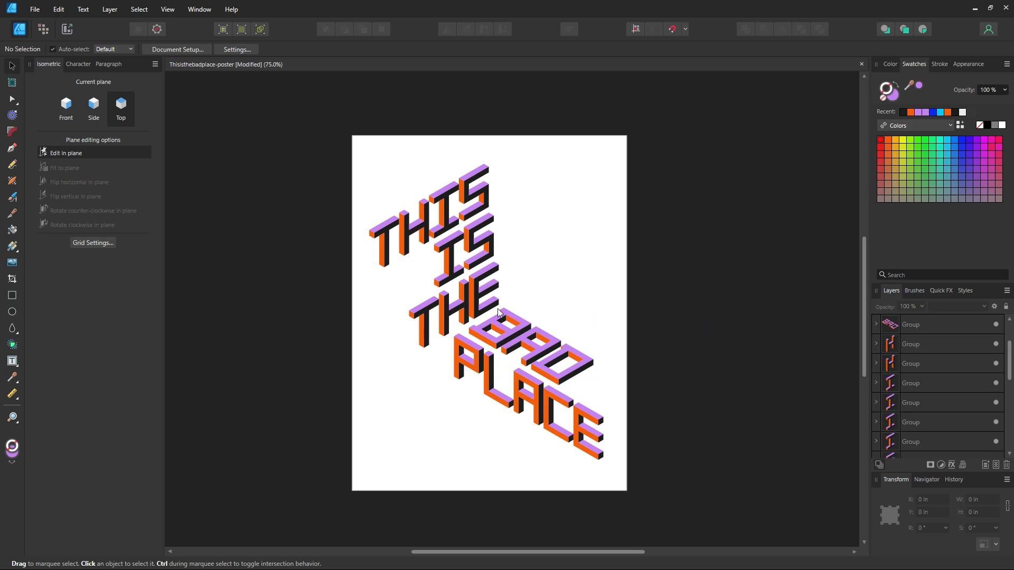
# - Group the letters I and S of the word IS
pyautogui.moveTo(482, 251); pyautogui.dragTo(506, 237)
pyautogui.hotkey('ctrl', 'z')
pyautogui.keyDown('shift'); pyautogui.click(449, 243); pyautogui.keyUp('shift')
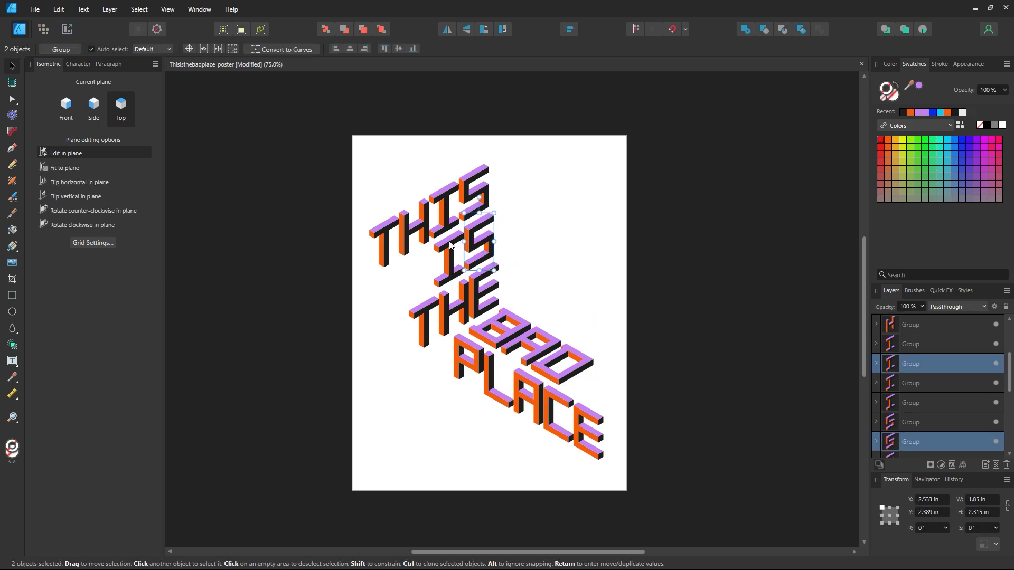
pyautogui.hotkey('ctrl', 'g')
# - Group the four letters T, H, I and S of the word THIS
pyautogui.click(441, 314)
pyautogui.click(413, 229)
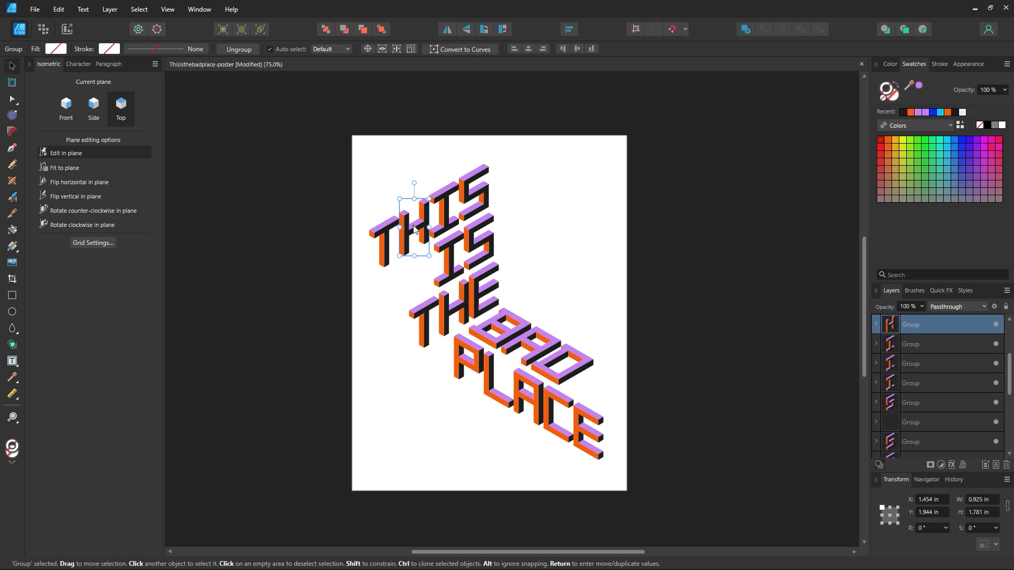
pyautogui.keyDown('shift'); pyautogui.click(392, 234); pyautogui.keyUp('shift')
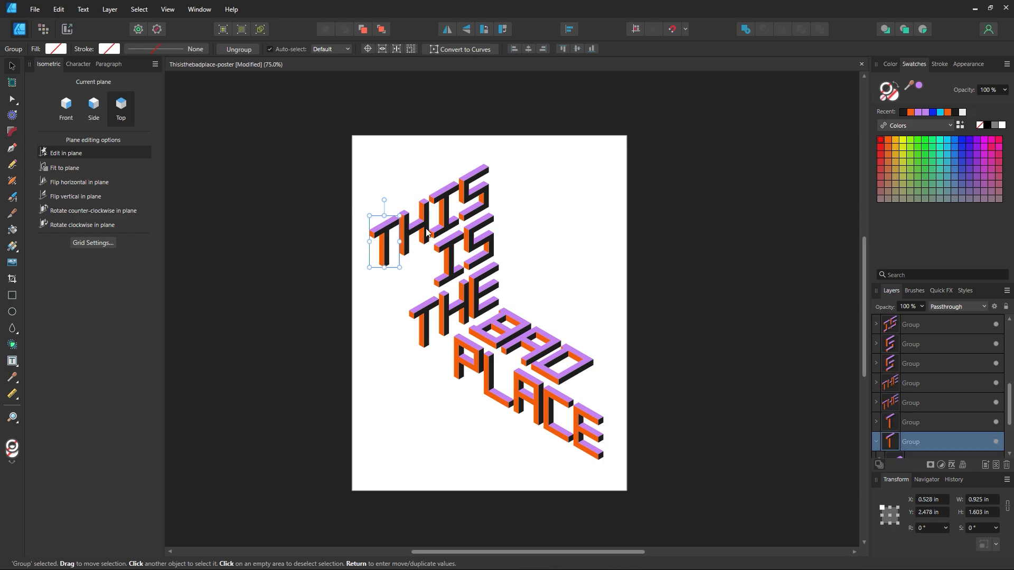
pyautogui.keyDown('shift'); pyautogui.click(442, 210); pyautogui.keyUp('shift')
pyautogui.keyDown('shift'); pyautogui.click(463, 198); pyautogui.keyUp('shift')
pyautogui.hotkey('ctrl', 'g')
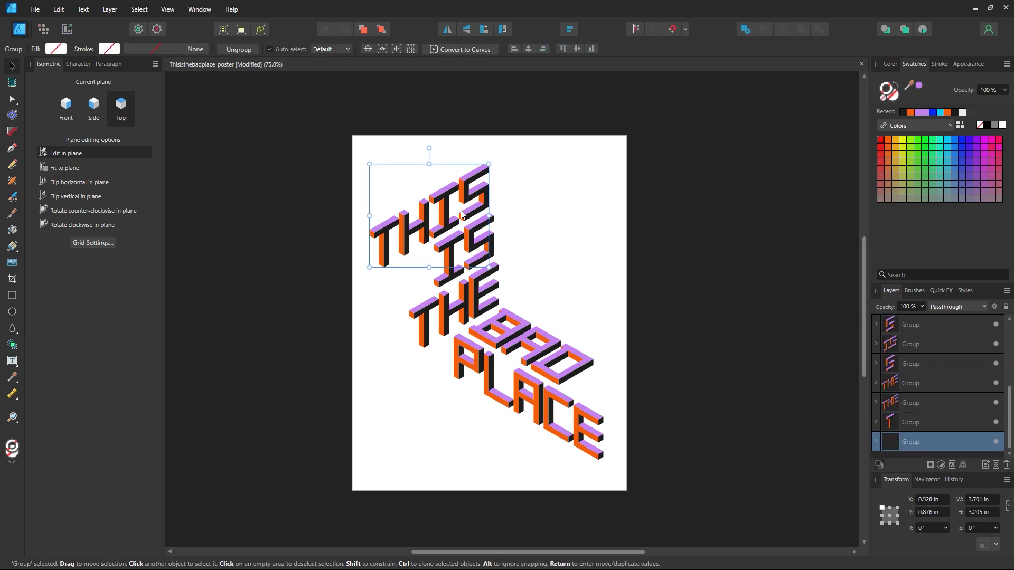
# - Try moving the words THIS, IS, THE, BAD and PLACE one at a time to test their grouping, undoing each move
pyautogui.hotkey('ctrl', 'z')
pyautogui.moveTo(463, 208); pyautogui.dragTo(587, 152)
pyautogui.hotkey('ctrl', 'z')
pyautogui.click(477, 257)
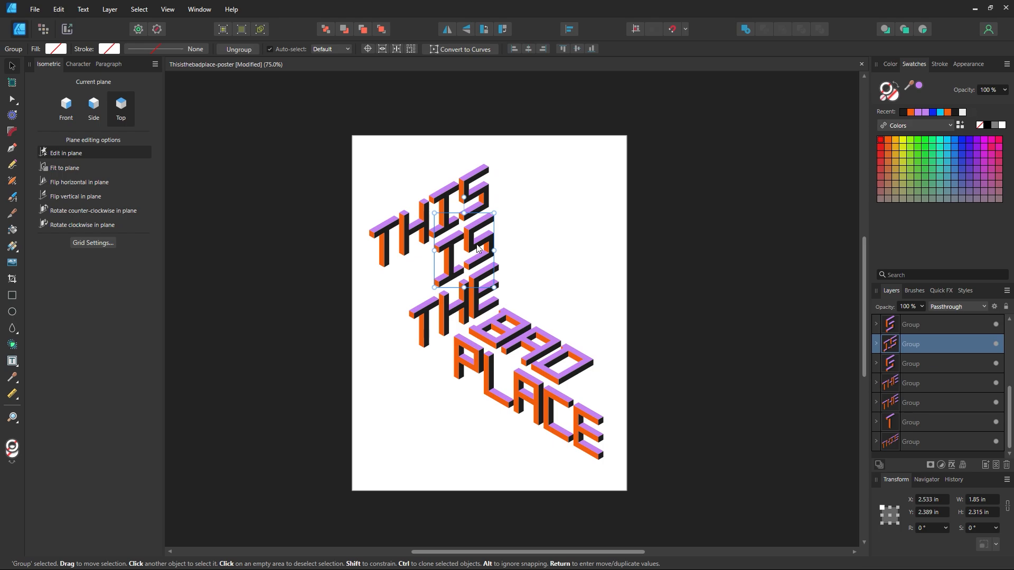
pyautogui.moveTo(477, 246); pyautogui.dragTo(584, 171)
pyautogui.hotkey('ctrl', 'z')
pyautogui.moveTo(491, 301); pyautogui.dragTo(604, 244)
pyautogui.hotkey('ctrl', 'z')
pyautogui.moveTo(535, 341); pyautogui.dragTo(666, 296)
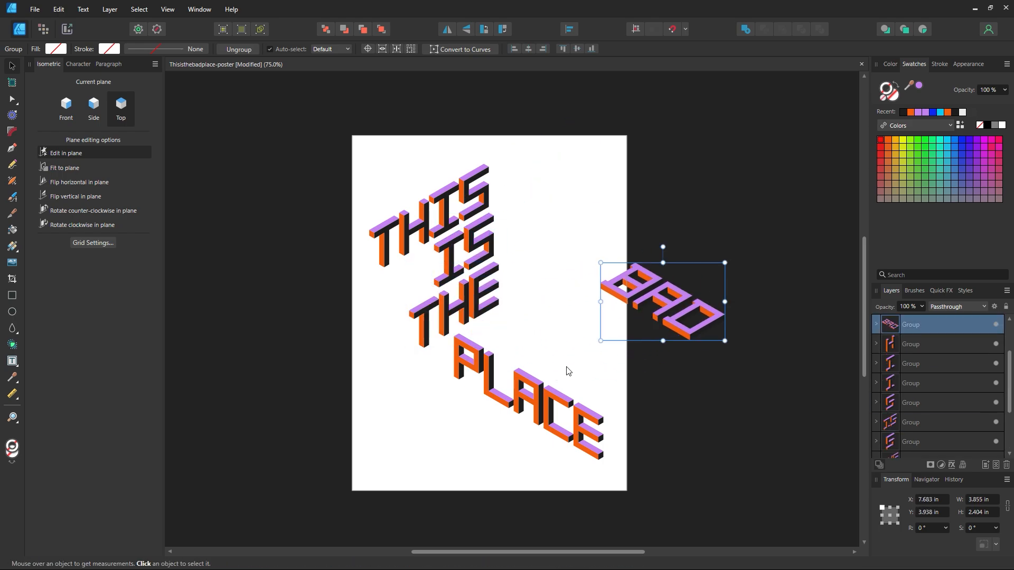
pyautogui.hotkey('ctrl', 'z')
pyautogui.moveTo(531, 382); pyautogui.dragTo(654, 419)
pyautogui.hotkey('ctrl', 'z')
pyautogui.click(651, 389)
# - Move the word THE up beside IS, to about X 4.40 in and Y 0.78 in
pyautogui.press('z')
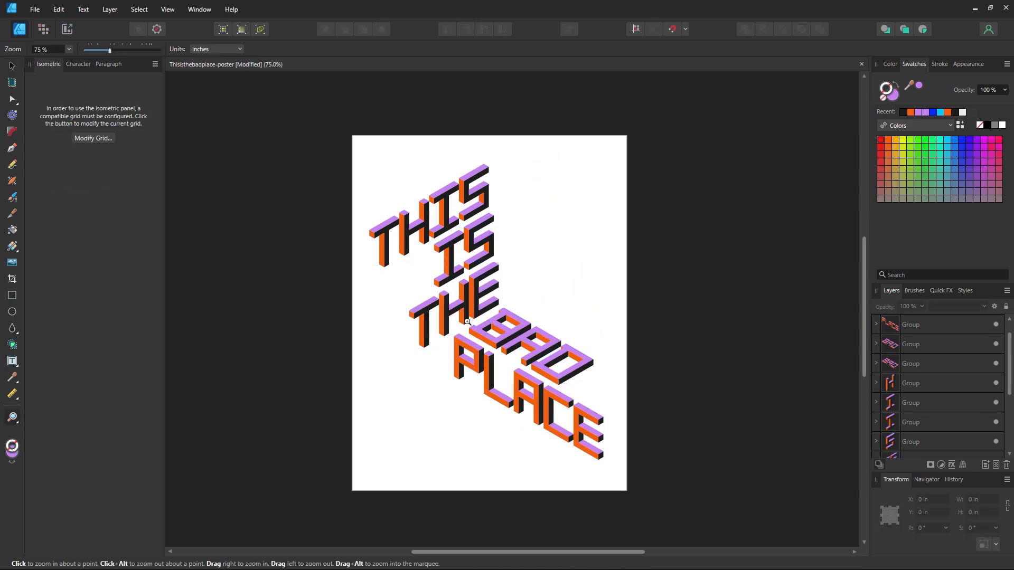
pyautogui.click(468, 322)
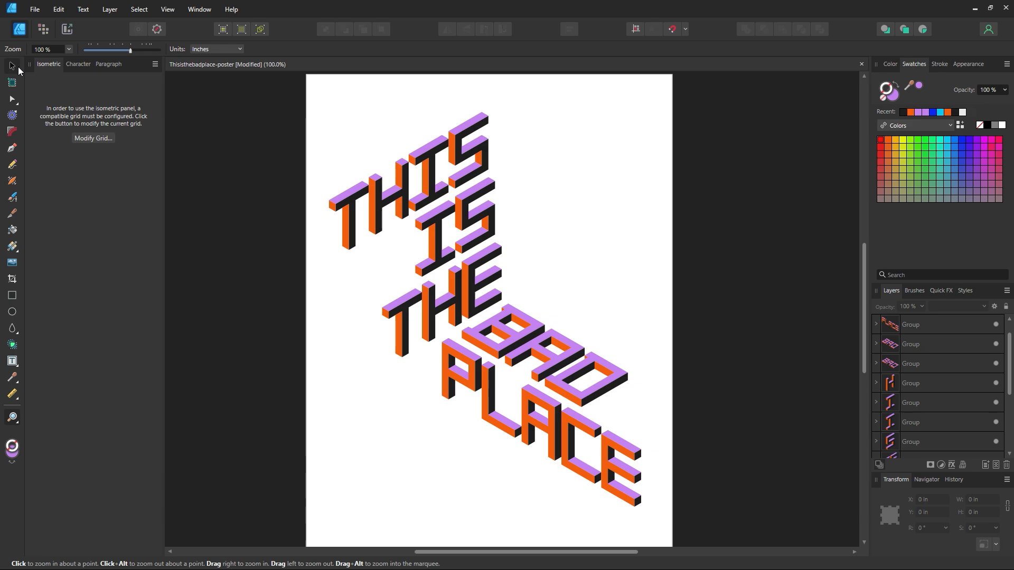
pyautogui.click(17, 67)
pyautogui.moveTo(467, 291); pyautogui.dragTo(580, 156)
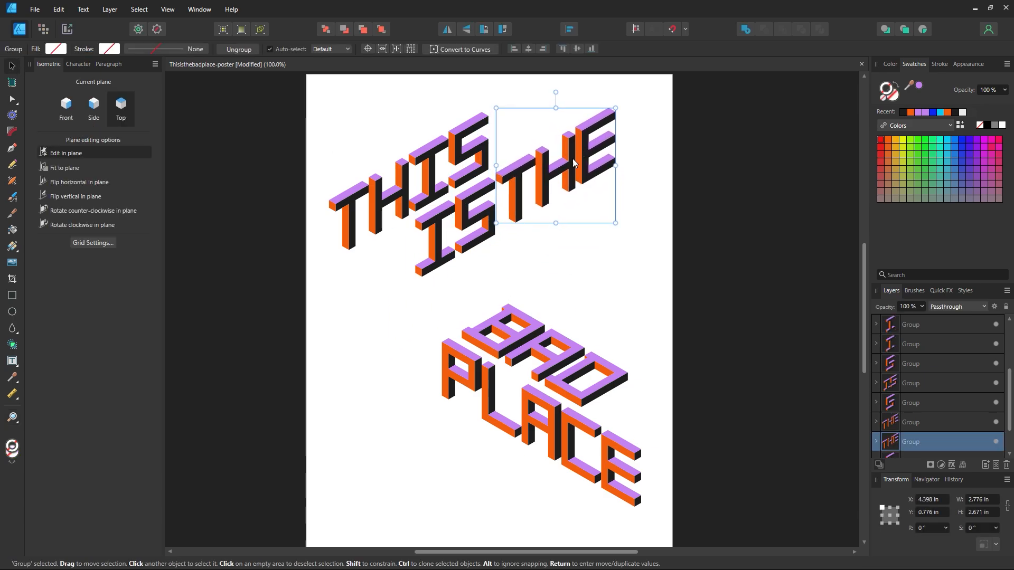
# - Enlarge BAD proportionally to about 5.69 × 3.55 in just below IS and move PLACE up beneath it
pyautogui.moveTo(537, 343); pyautogui.dragTo(501, 290)
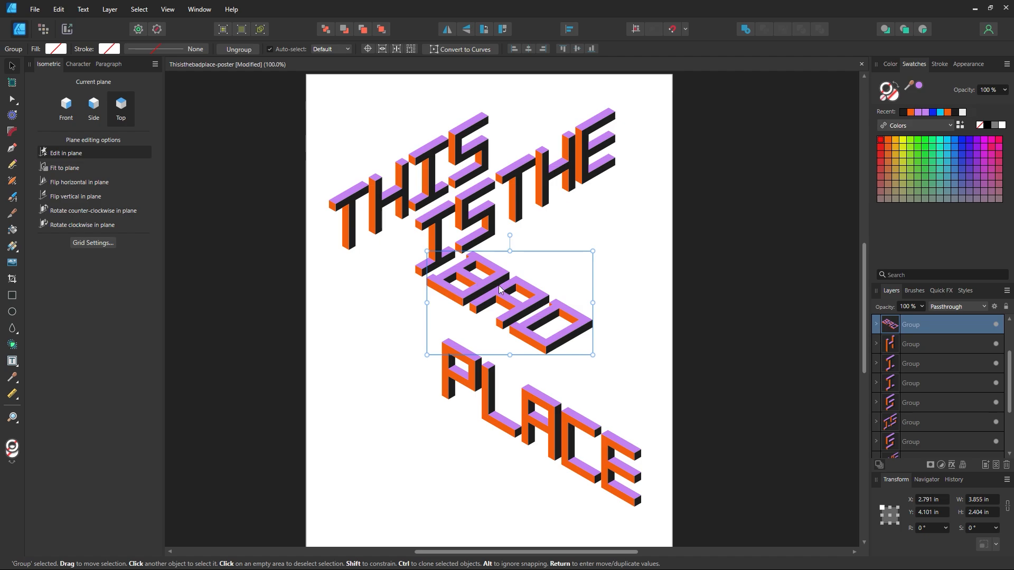
pyautogui.moveTo(593, 355); pyautogui.dragTo(656, 441)
pyautogui.moveTo(544, 348)
pyautogui.mouseDown()
pyautogui.moveTo(544, 325)
pyautogui.moveTo(549, 336)
pyautogui.mouseUp()
pyautogui.click(523, 430)
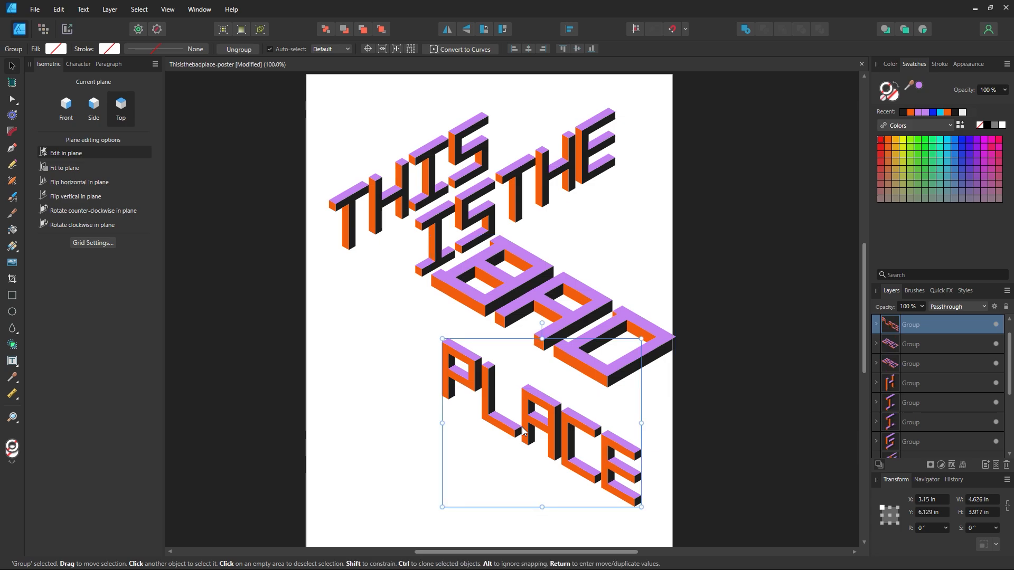
pyautogui.moveTo(523, 431); pyautogui.dragTo(479, 358)
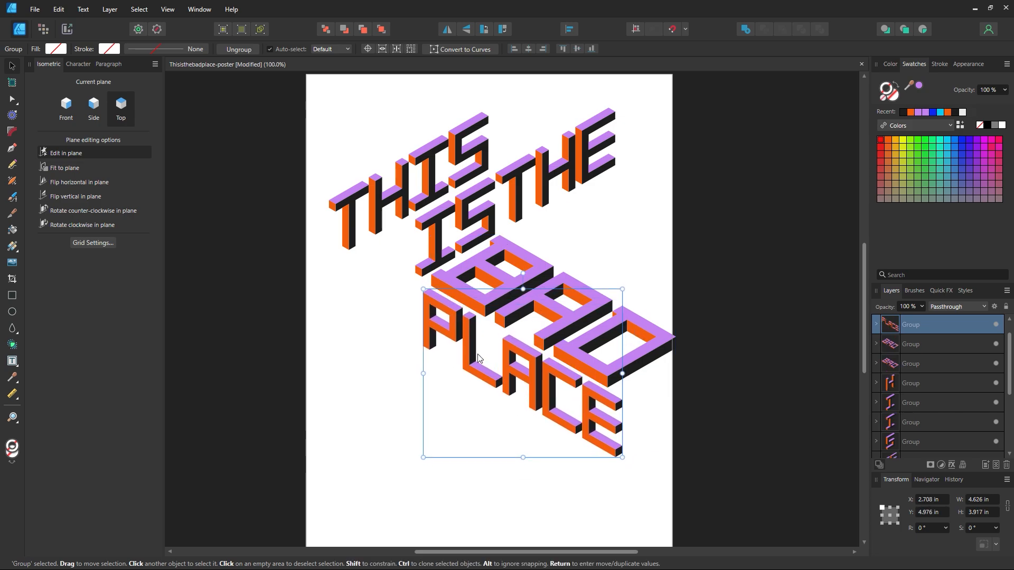
# - Enlarge BAD proportionally to about 6.18 × 3.85 in with a slight upward nudge, and lower PLACE slightly to about Y 5.09 in
pyautogui.click(634, 376)
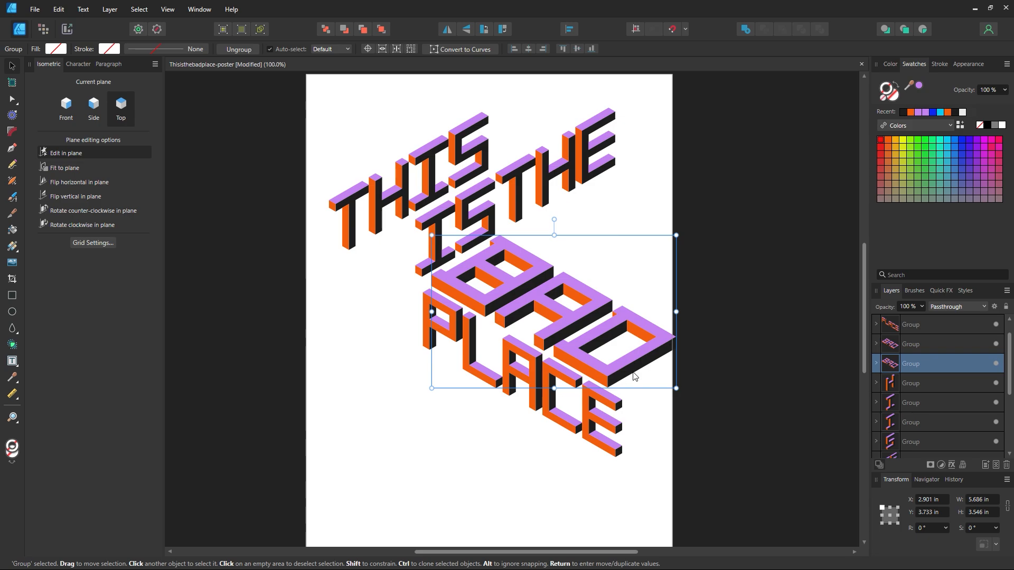
pyautogui.moveTo(675, 388); pyautogui.dragTo(698, 402)
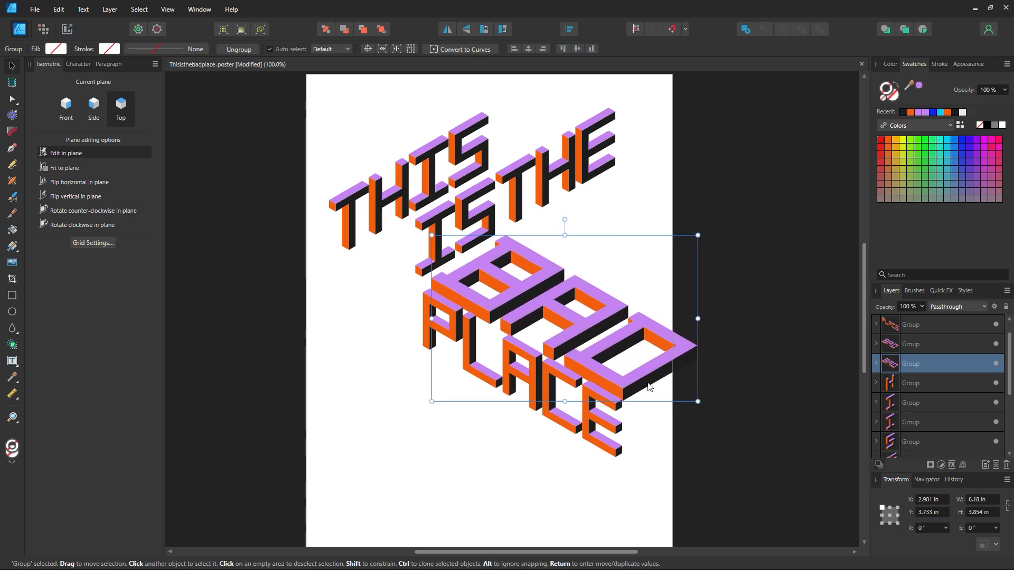
pyautogui.moveTo(628, 374); pyautogui.dragTo(628, 369)
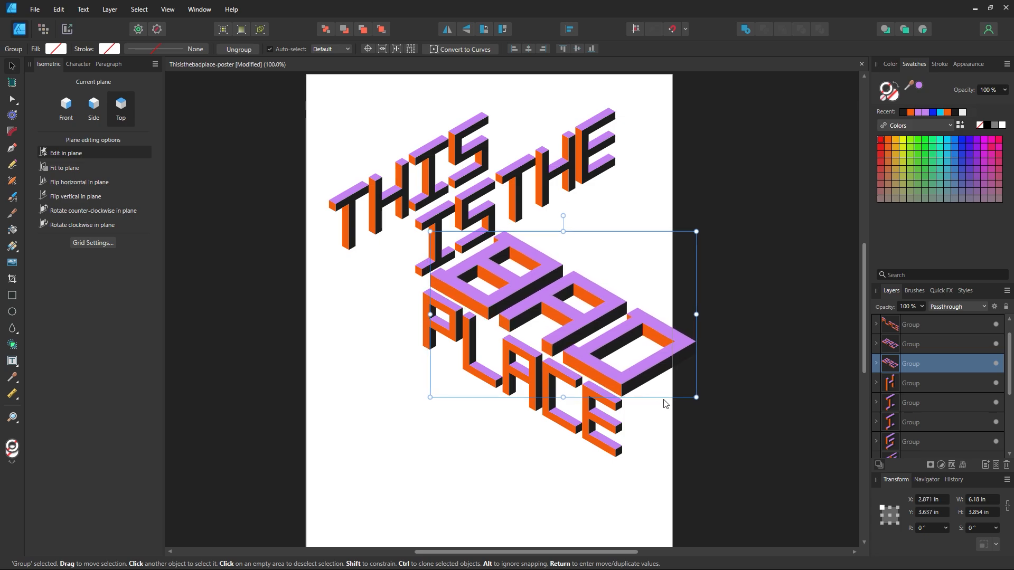
pyautogui.click(694, 427)
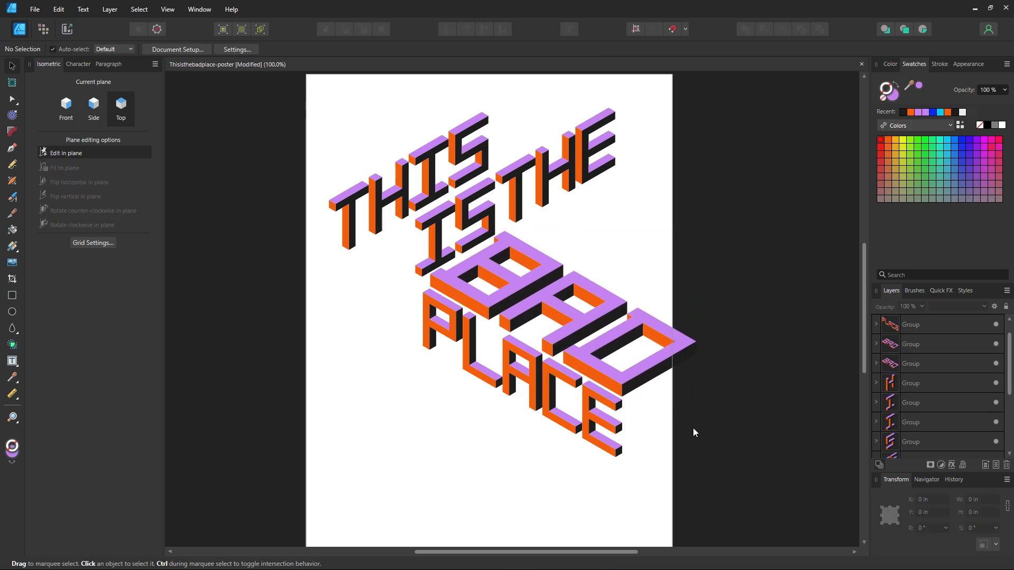
pyautogui.click(628, 378)
pyautogui.click(702, 431)
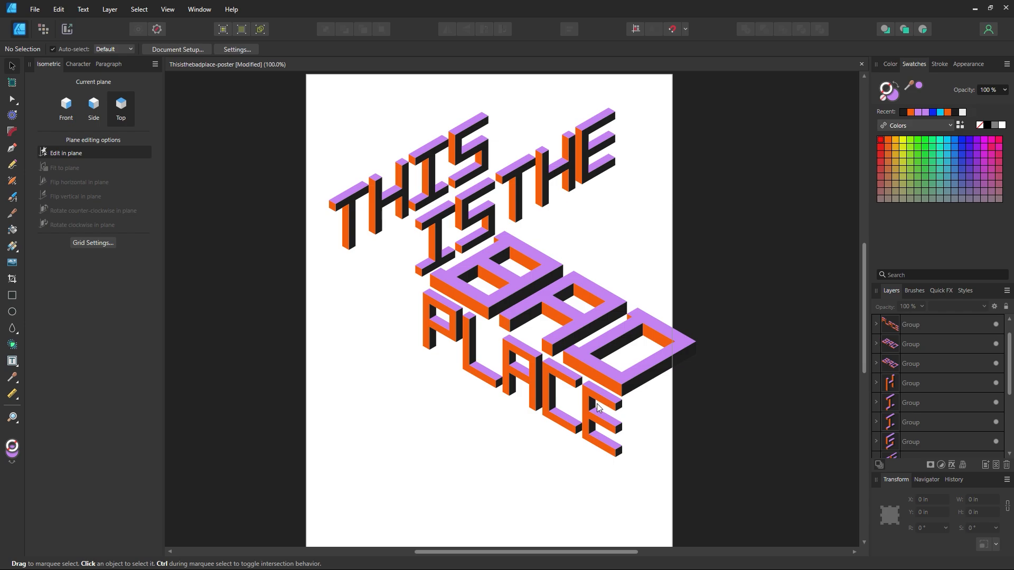
pyautogui.moveTo(551, 408); pyautogui.dragTo(552, 412)
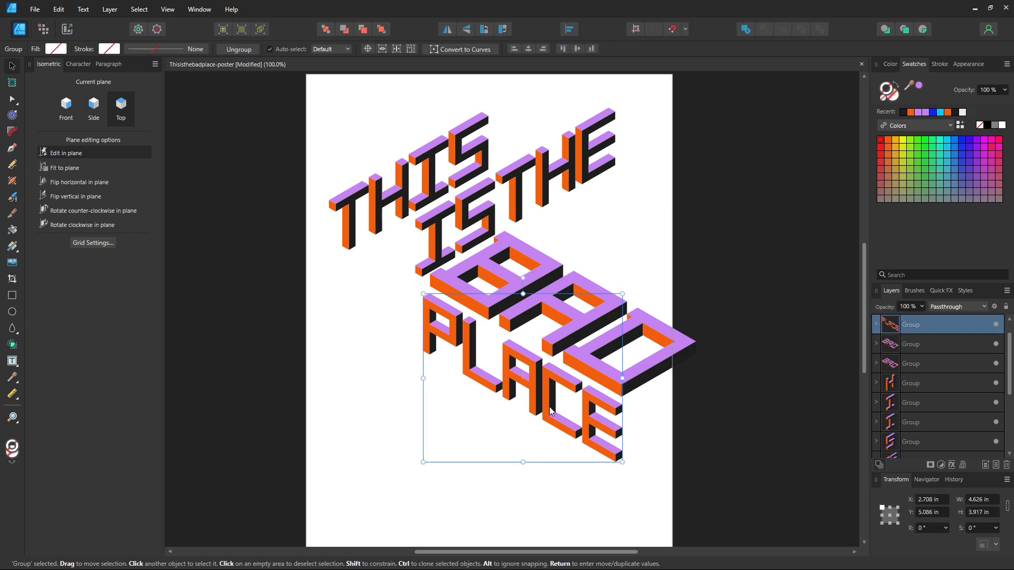
pyautogui.click(665, 433)
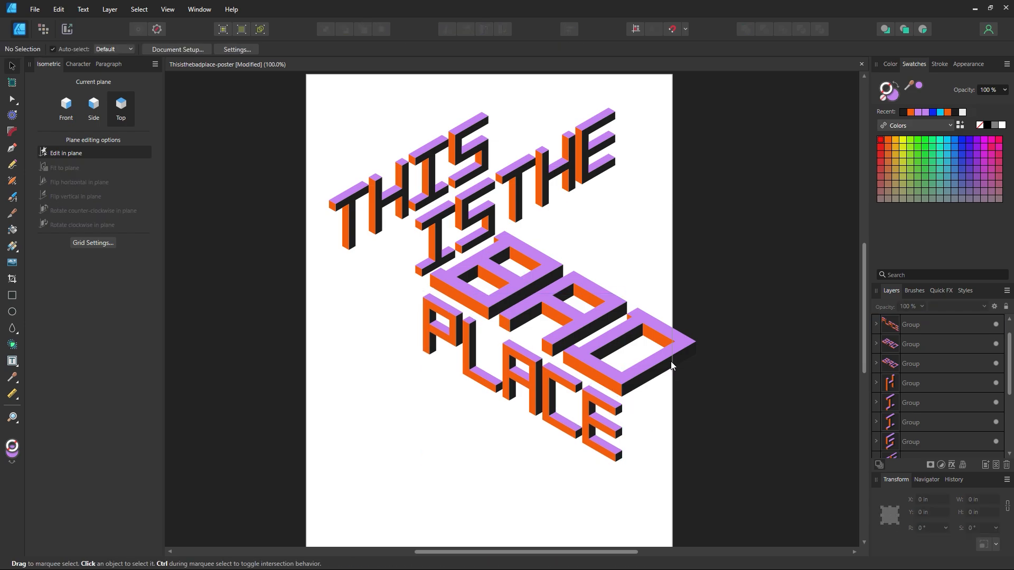
# - Group BAD with PLACE and move the pair down and to the left, into the lower part of the artboard
pyautogui.click(609, 368)
pyautogui.keyDown('shift'); pyautogui.click(588, 415); pyautogui.keyUp('shift')
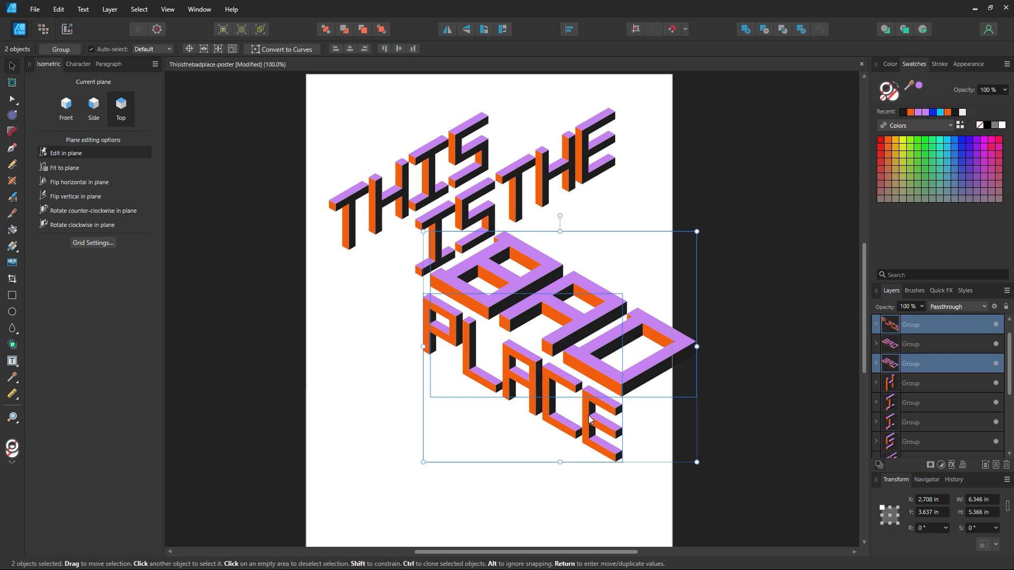
pyautogui.hotkey('ctrl', 'g')
pyautogui.moveTo(588, 415); pyautogui.dragTo(549, 464)
# - Move THE and IS together down and left beneath THIS, to about X -0.03 in and Y 2.26 in
pyautogui.click(520, 211)
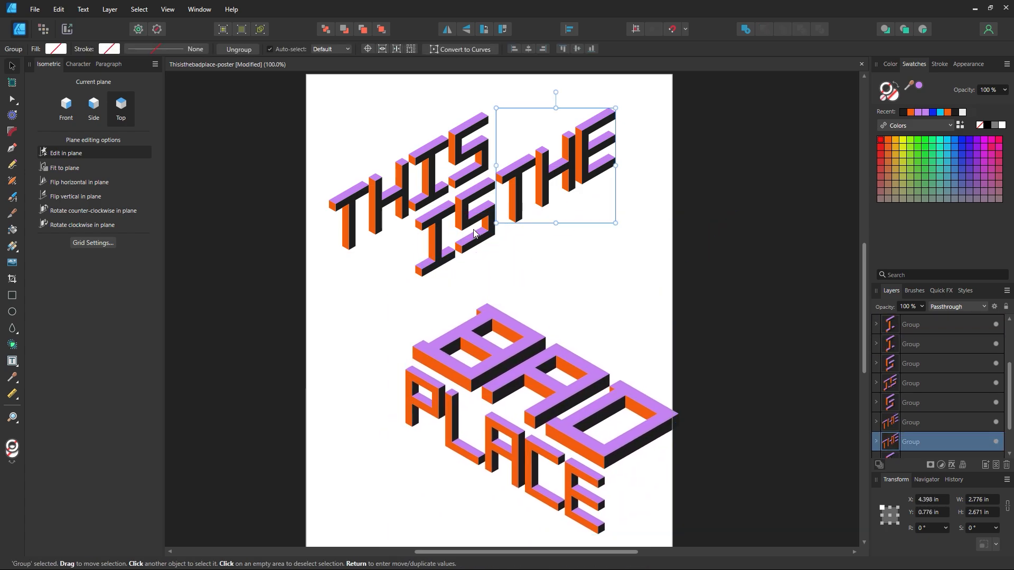
pyautogui.keyDown('shift'); pyautogui.click(476, 221); pyautogui.keyUp('shift')
pyautogui.moveTo(476, 222); pyautogui.dragTo(371, 289)
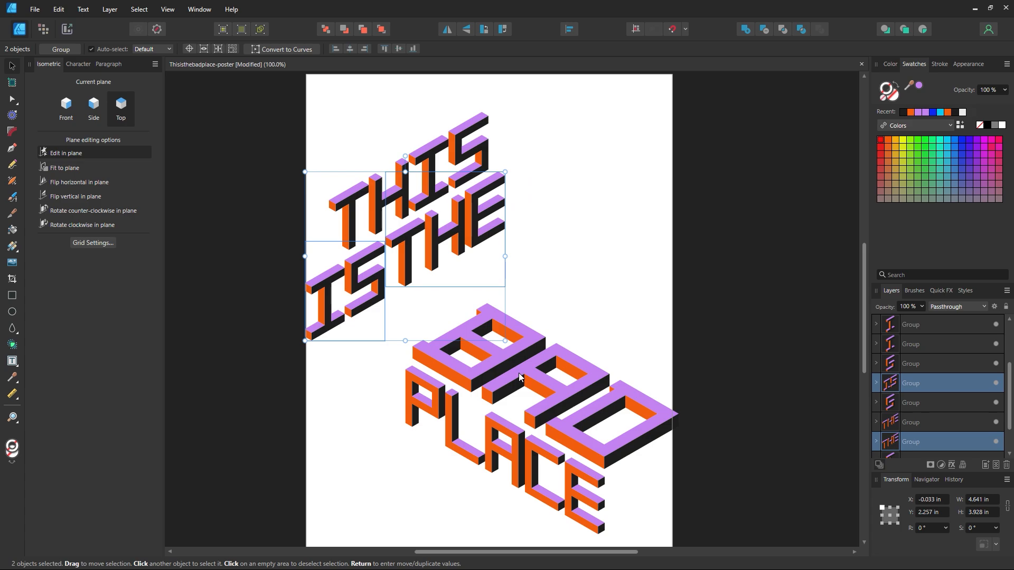
# - Move the BAD PLACE lettering up closer beneath the IS THE line
pyautogui.moveTo(505, 358); pyautogui.dragTo(490, 312)
pyautogui.click(655, 224)
pyautogui.press('z')
pyautogui.keyDown('alt'); pyautogui.click(583, 310); pyautogui.keyUp('alt')
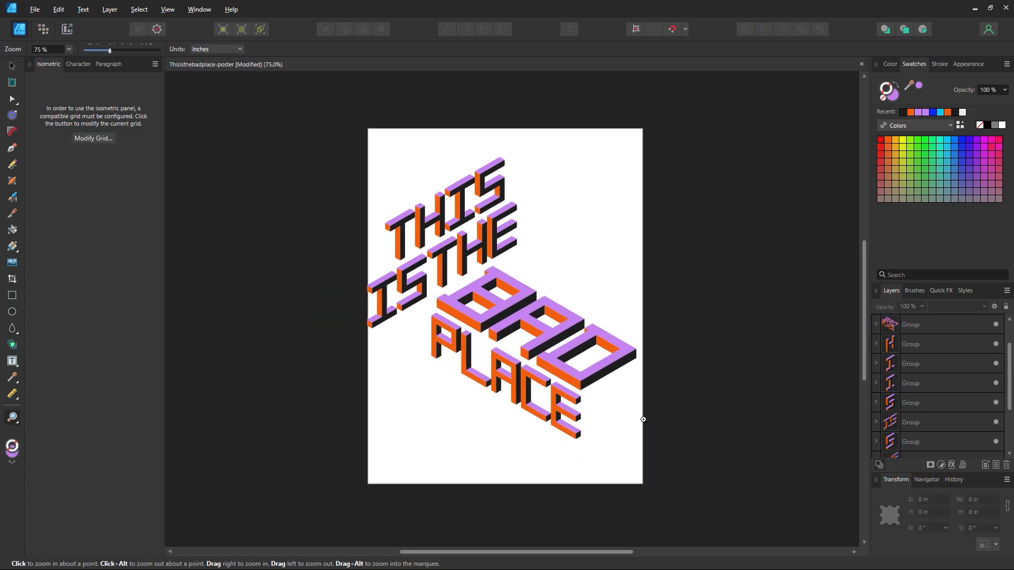
pyautogui.click(567, 342)
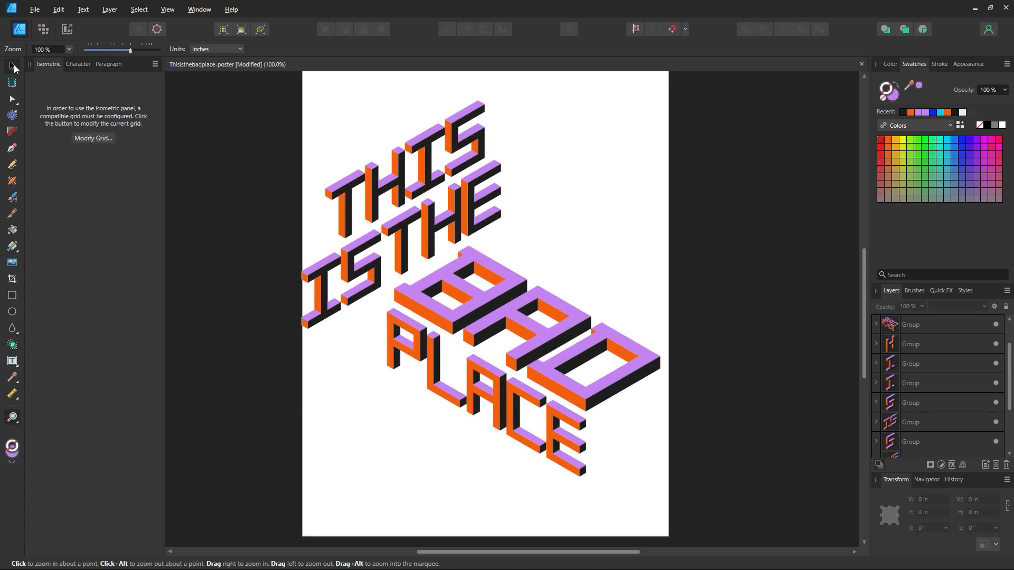
# - Move the BAD PLACE group down to free space beneath the upper words, with its corner at about X 1.75 in, Y 5.66 in
pyautogui.click(13, 66)
pyautogui.scroll(1, 412, 172)
pyautogui.click(438, 208)
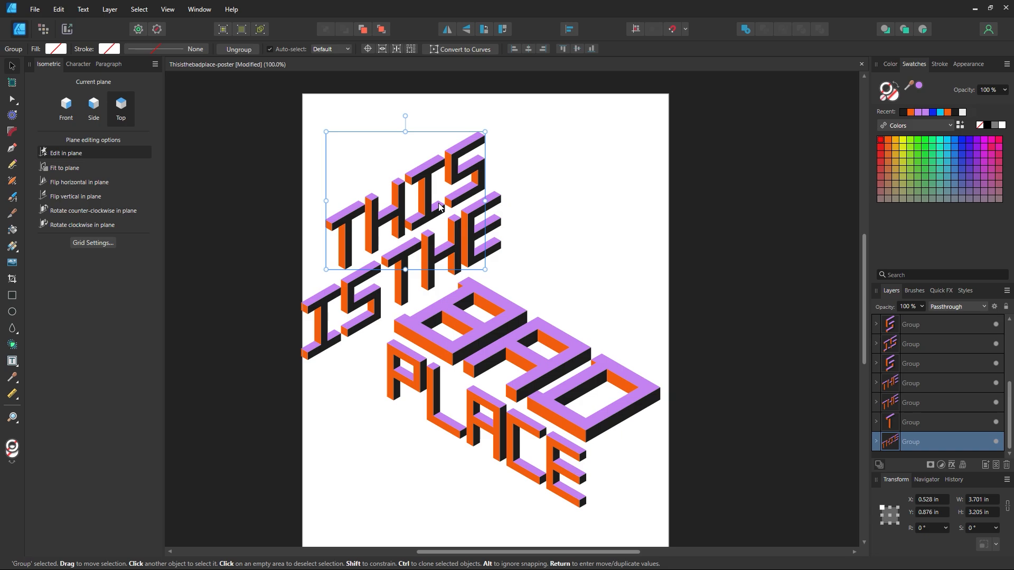
pyautogui.click(495, 338)
pyautogui.moveTo(494, 338); pyautogui.dragTo(489, 399)
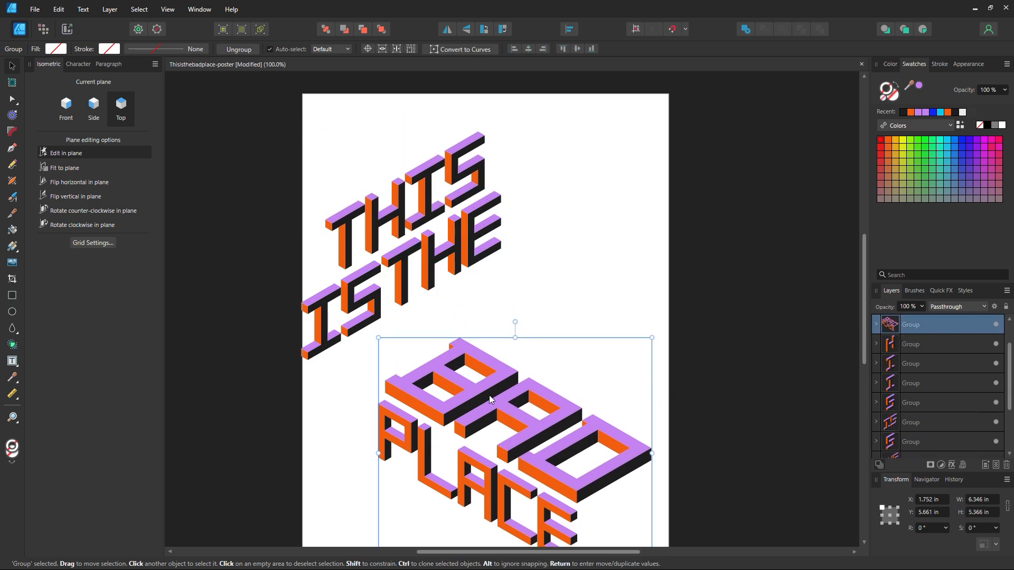
# - Rearrange the upper words diagonally, placing IS to the lower right of THIS and THE to the lower right of IS
pyautogui.click(444, 242)
pyautogui.moveTo(443, 243); pyautogui.dragTo(431, 341)
pyautogui.click(346, 298)
pyautogui.moveTo(346, 298); pyautogui.dragTo(505, 198)
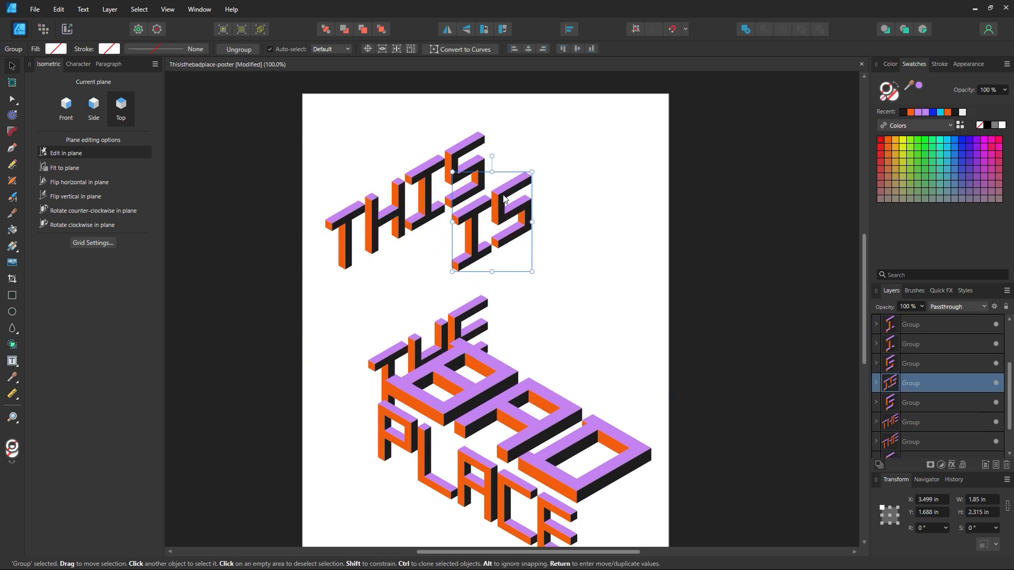
pyautogui.moveTo(476, 328); pyautogui.dragTo(601, 222)
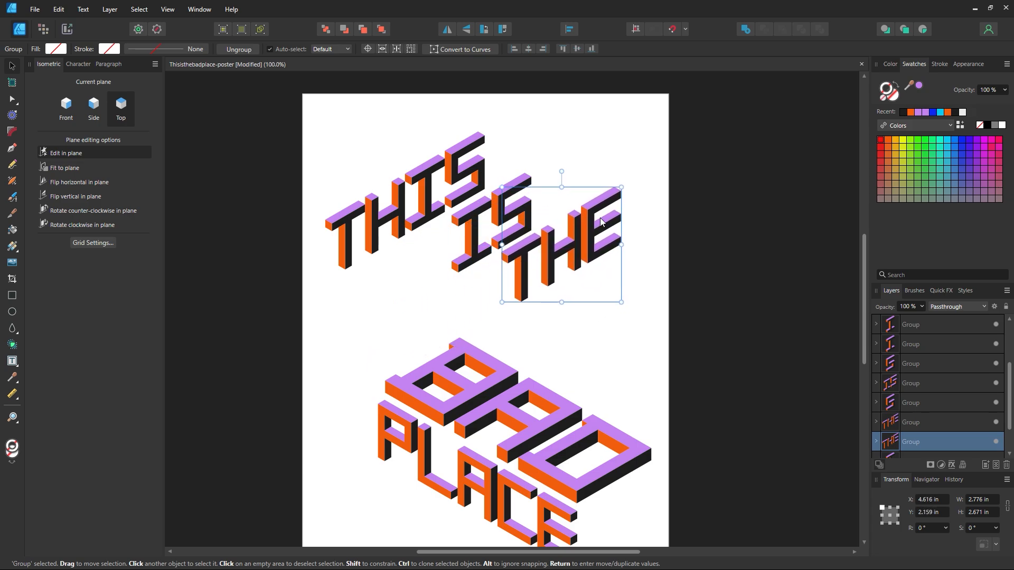
# - Move the BAD PLACE group up and left so it sits close beneath the THIS IS THE row
pyautogui.click(530, 373)
pyautogui.moveTo(529, 373); pyautogui.dragTo(469, 281)
pyautogui.click(644, 302)
# - Select all the lettering groups and shift them together slightly down and to the right on the poster
pyautogui.moveTo(652, 118); pyautogui.dragTo(259, 490)
pyautogui.moveTo(457, 343); pyautogui.dragTo(468, 350)
pyautogui.click(728, 396)
pyautogui.press('z')
pyautogui.keyDown('alt'); pyautogui.click(610, 352); pyautogui.keyUp('alt')
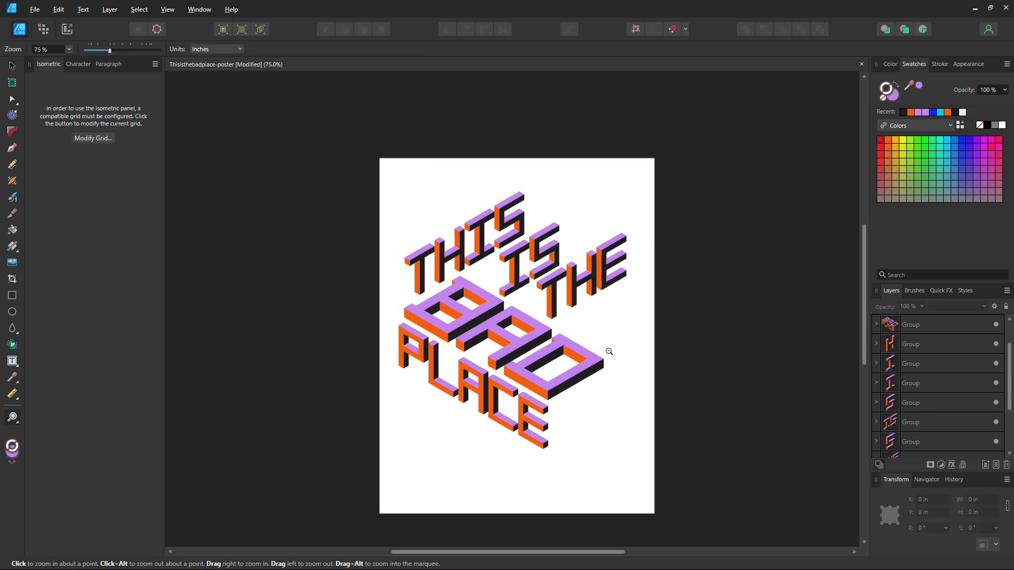
pyautogui.keyDown('alt'); pyautogui.click(609, 351); pyautogui.keyUp('alt')
pyautogui.moveTo(618, 341); pyautogui.dragTo(688, 409)
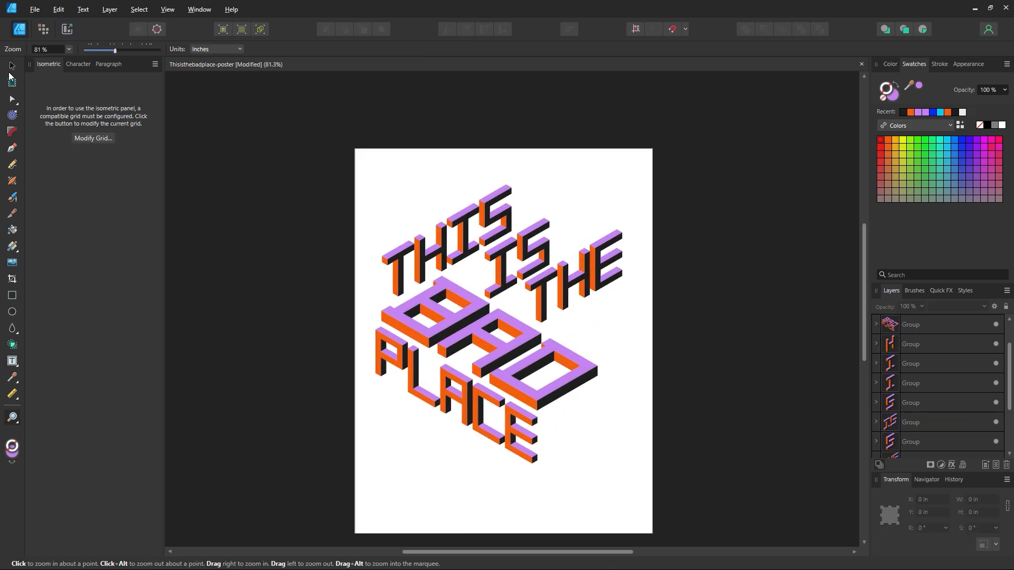
pyautogui.moveTo(490, 308); pyautogui.dragTo(501, 313)
pyautogui.moveTo(505, 359); pyautogui.dragTo(484, 331)
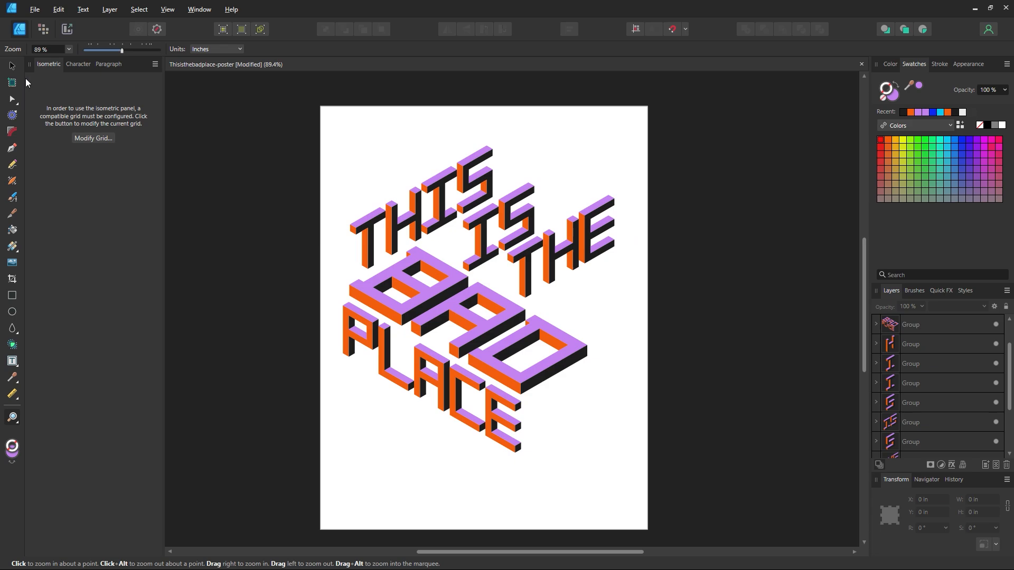
# - Try moving the BAD PLACE group down and to the right
pyautogui.press('v')
pyautogui.click(444, 407)
pyautogui.moveTo(494, 372); pyautogui.dragTo(567, 420)
pyautogui.hotkey('ctrl', 'z')
pyautogui.click(694, 366)
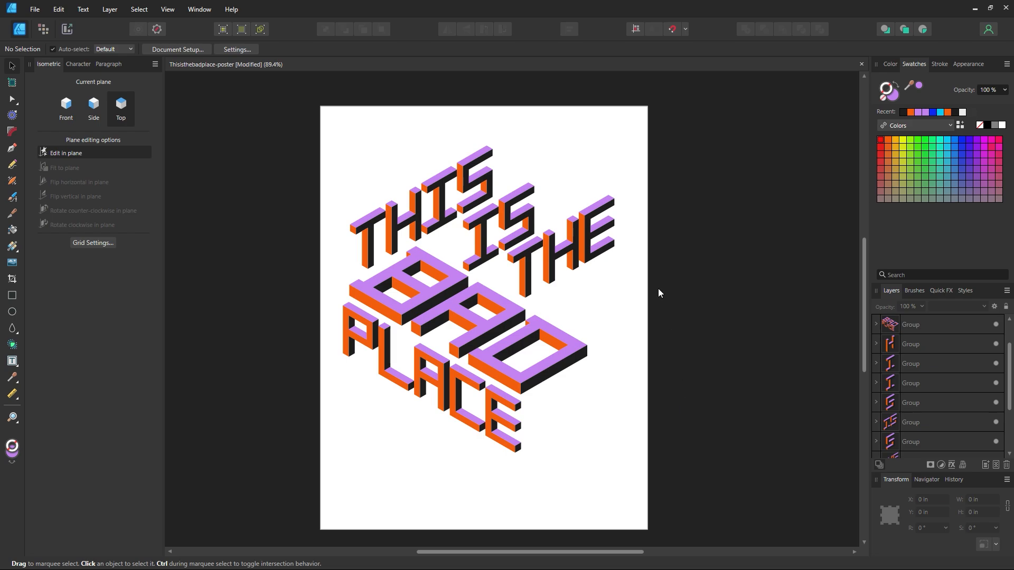
pyautogui.click(489, 341)
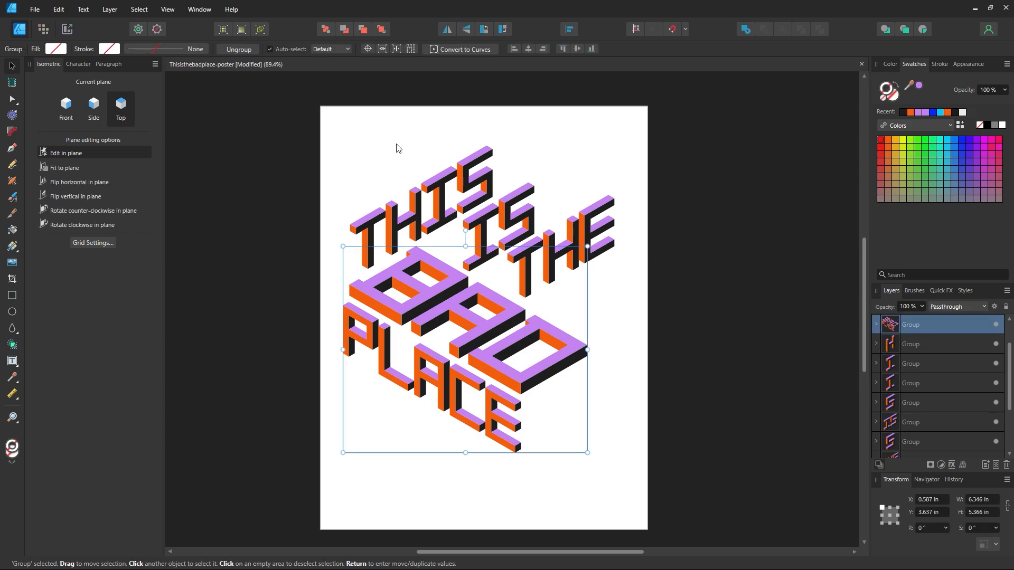
pyautogui.click(651, 366)
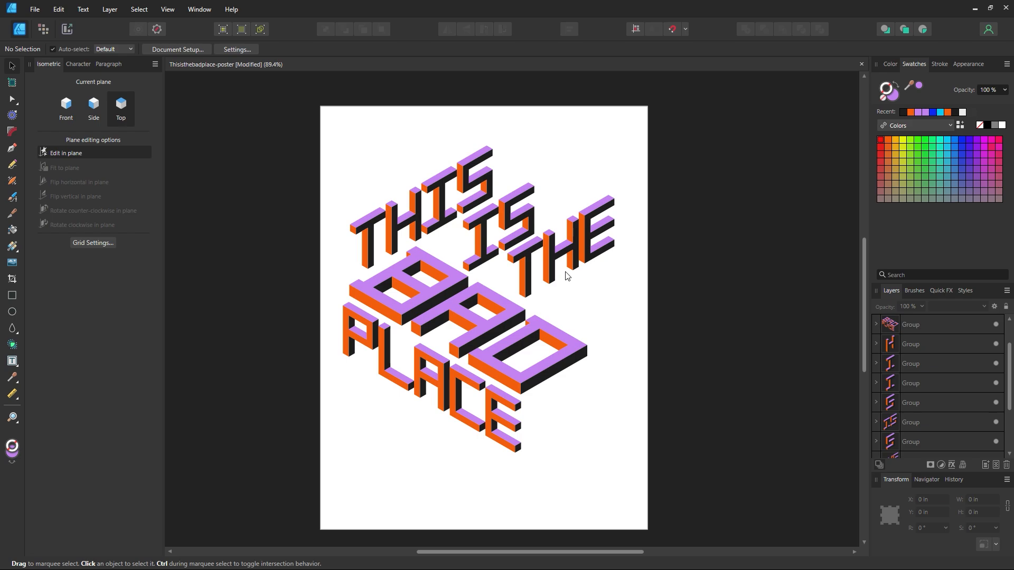
pyautogui.press('space')
pyautogui.moveTo(691, 339); pyautogui.dragTo(720, 331)
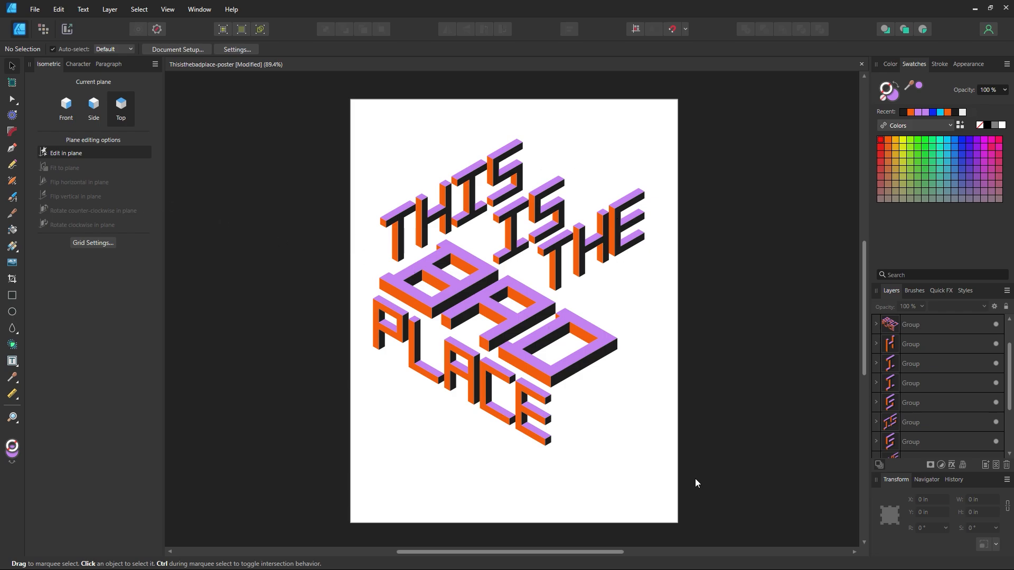
# - Enlarge the BAD PLACE group proportionally and nudge it slightly up and left to fill more of the poster
pyautogui.click(561, 327)
pyautogui.moveTo(616, 448); pyautogui.dragTo(659, 493)
pyautogui.moveTo(600, 392); pyautogui.dragTo(590, 385)
# - Nudge THE slightly down and left, and move THIS down and left so it sits closer to BAD
pyautogui.click(674, 294)
pyautogui.moveTo(558, 272); pyautogui.dragTo(552, 277)
pyautogui.click(703, 362)
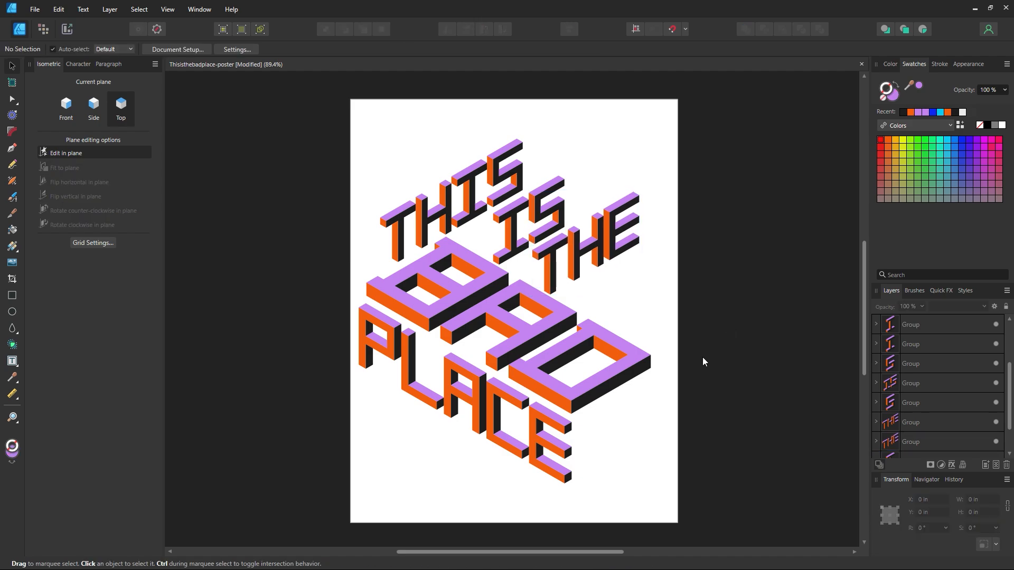
pyautogui.moveTo(467, 224); pyautogui.dragTo(448, 241)
pyautogui.click(655, 336)
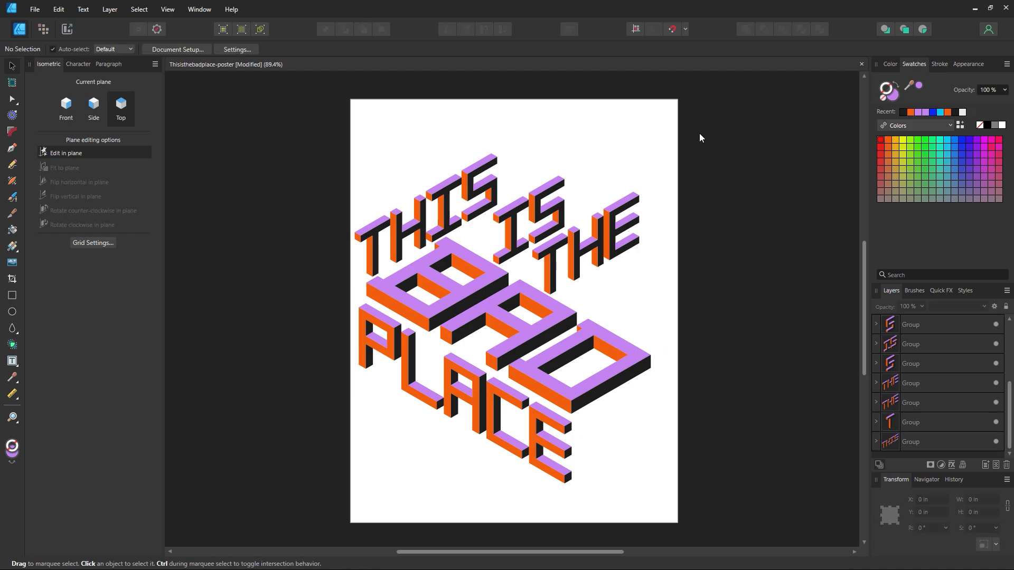
# - Shift all the lettering together slightly to the right to balance it on the poster
pyautogui.moveTo(700, 136); pyautogui.dragTo(307, 493)
pyautogui.moveTo(542, 382); pyautogui.dragTo(554, 379)
pyautogui.click(774, 389)
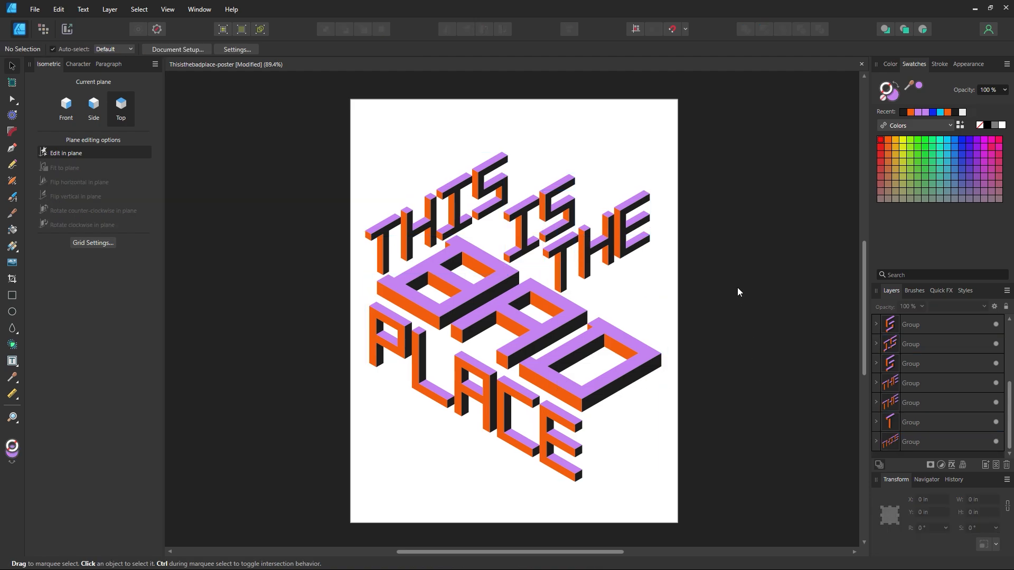
# - Scale all four lettering groups down together to about 7.16 by 7.99 in and centre them within the poster's width
pyautogui.moveTo(642, 175); pyautogui.dragTo(295, 501)
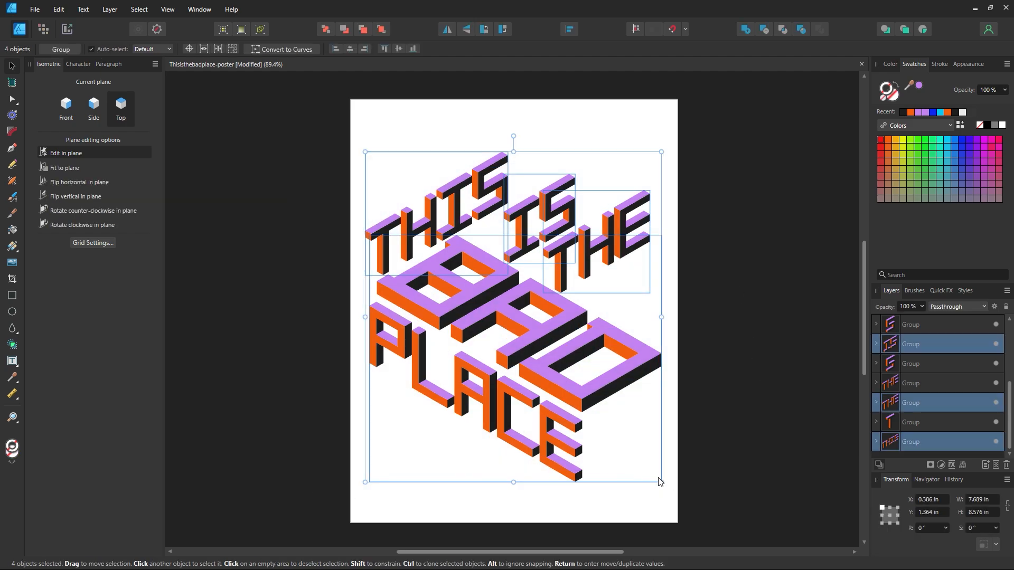
pyautogui.moveTo(655, 482); pyautogui.dragTo(612, 426)
pyautogui.moveTo(559, 356); pyautogui.dragTo(587, 366)
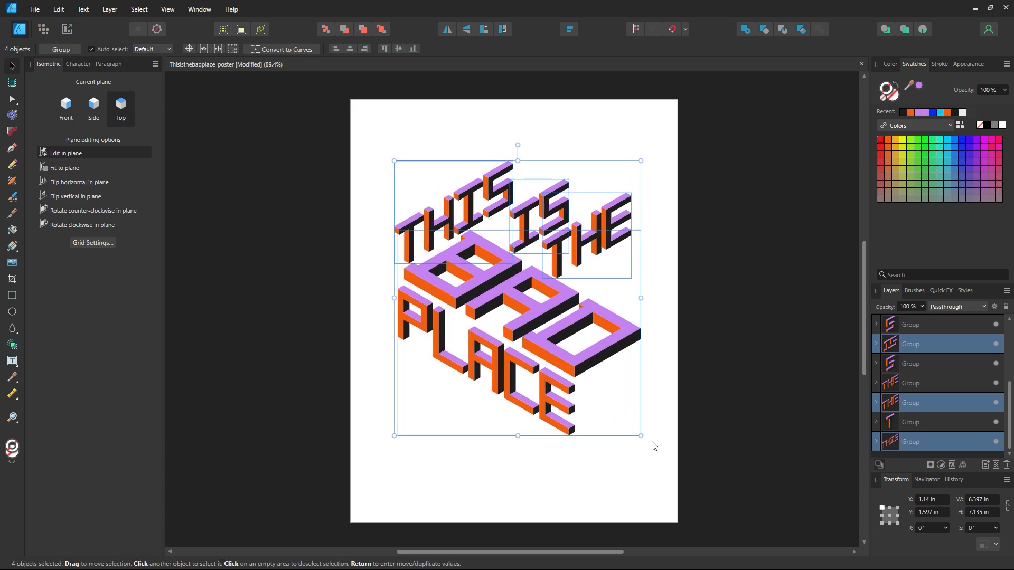
pyautogui.moveTo(642, 433); pyautogui.dragTo(684, 340)
pyautogui.hotkey('ctrl', 'z')
pyautogui.moveTo(640, 436); pyautogui.dragTo(669, 467)
pyautogui.moveTo(612, 380); pyautogui.dragTo(597, 375)
pyautogui.click(711, 363)
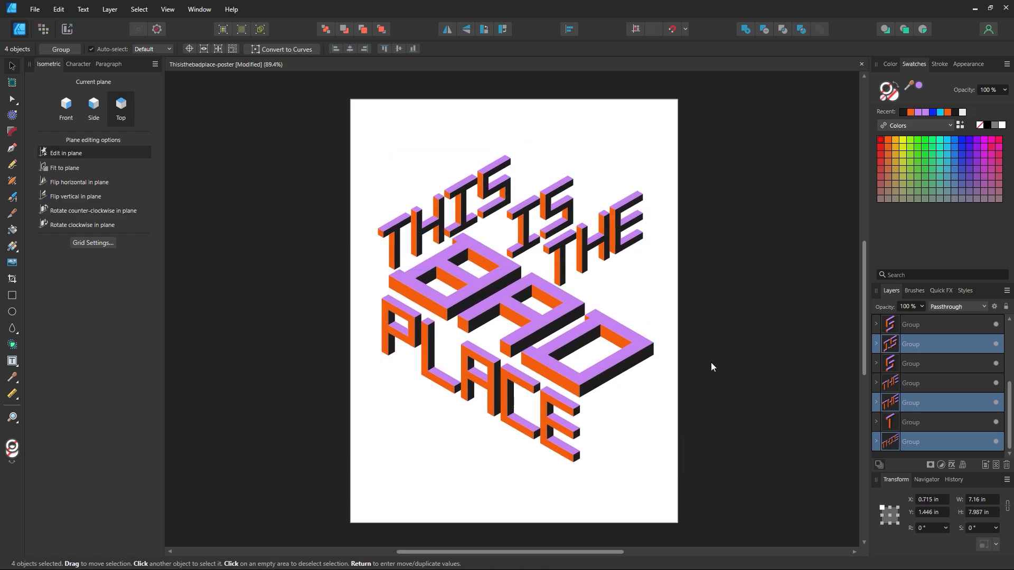
# - Select the purple top face inside the letter B and extend the selection to every object with the same fill colour
pyautogui.doubleClick(506, 266)
pyautogui.doubleClick(506, 267)
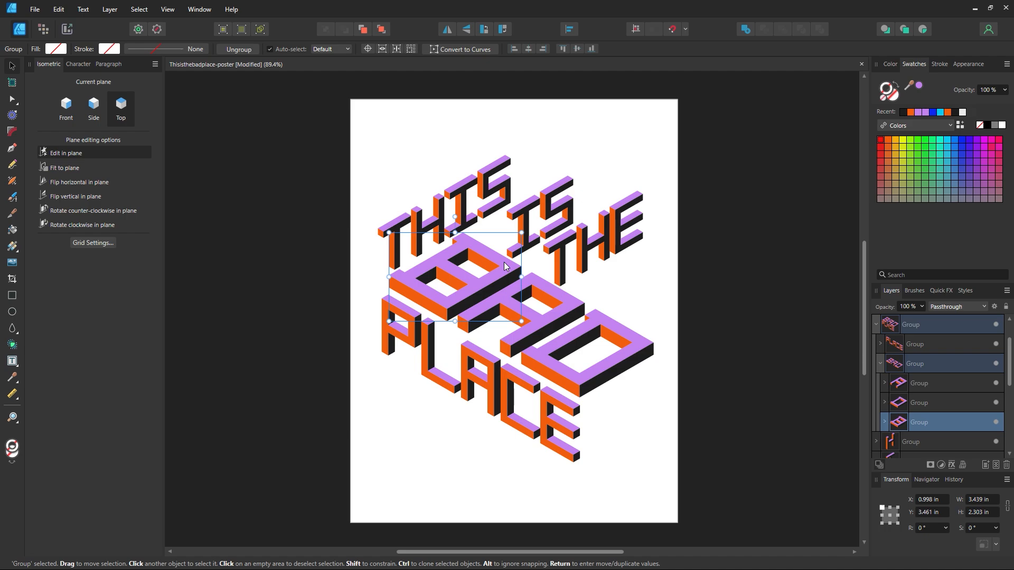
pyautogui.doubleClick(505, 266)
pyautogui.moveTo(506, 267); pyautogui.dragTo(429, 277)
pyautogui.hotkey('ctrl', 'z')
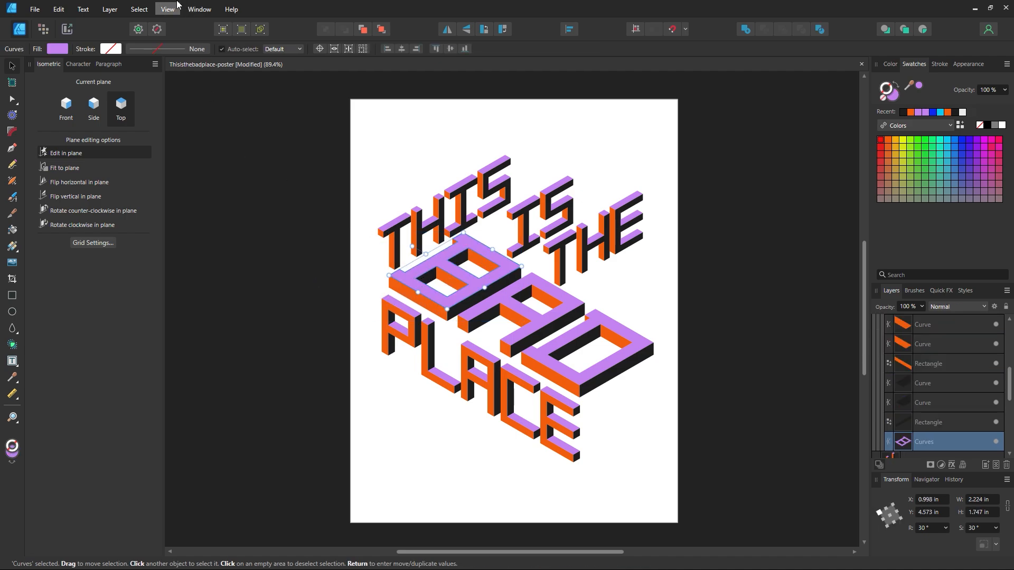
pyautogui.click(145, 7)
pyautogui.moveTo(254, 160)
pyautogui.click(317, 160)
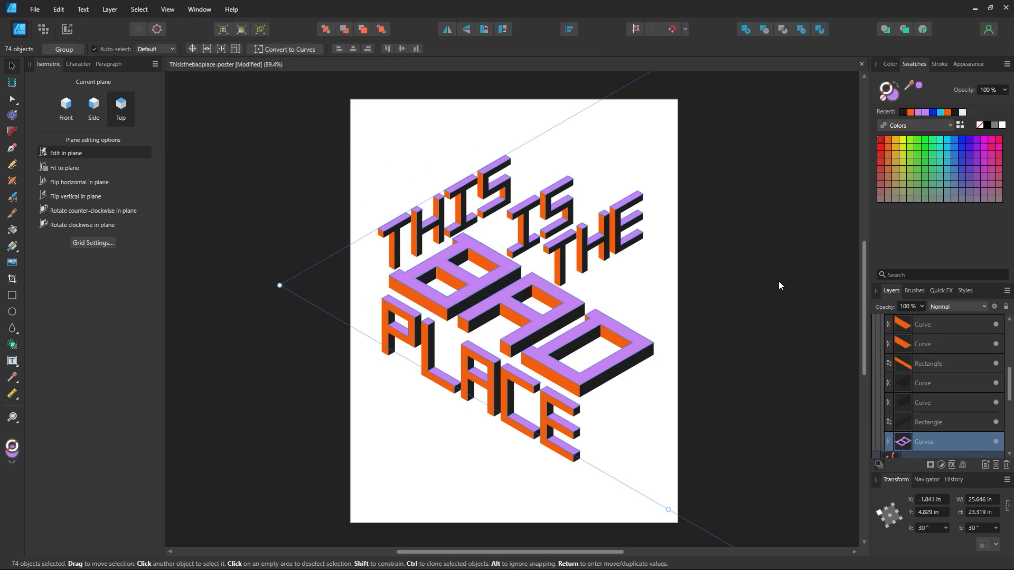
# - Try several hues for the selected top faces and set their fill to light blue BCCCF9
pyautogui.doubleClick(887, 98)
pyautogui.moveTo(808, 283); pyautogui.dragTo(799, 255)
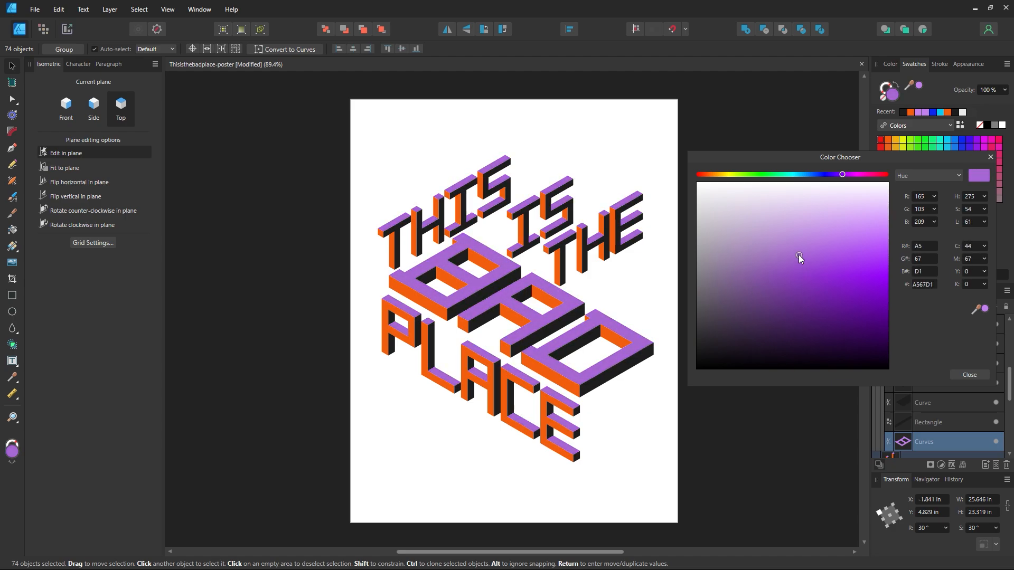
pyautogui.moveTo(795, 217)
pyautogui.mouseDown()
pyautogui.moveTo(802, 203)
pyautogui.moveTo(799, 218)
pyautogui.mouseUp()
pyautogui.click(709, 174)
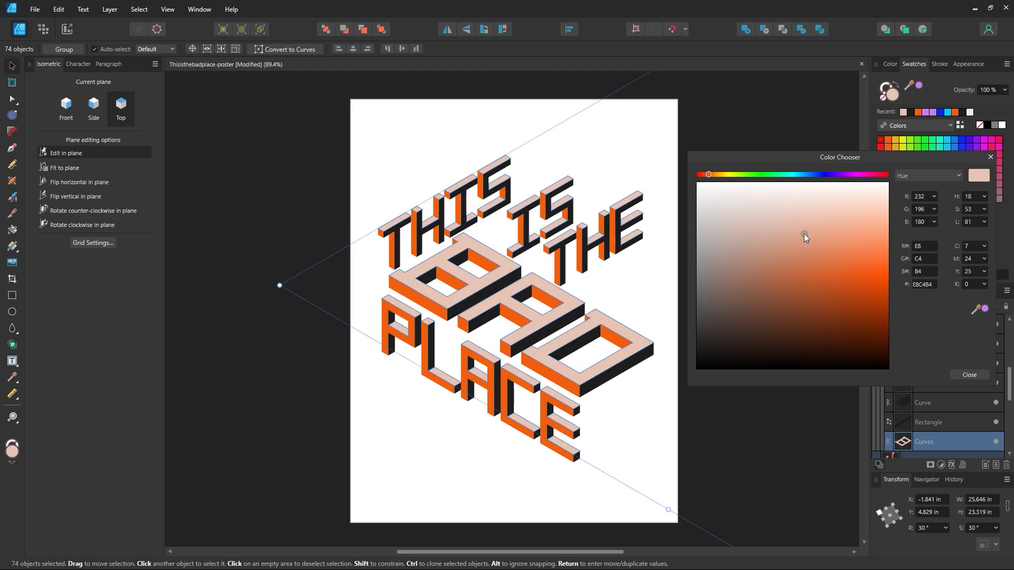
pyautogui.moveTo(804, 234); pyautogui.dragTo(889, 174)
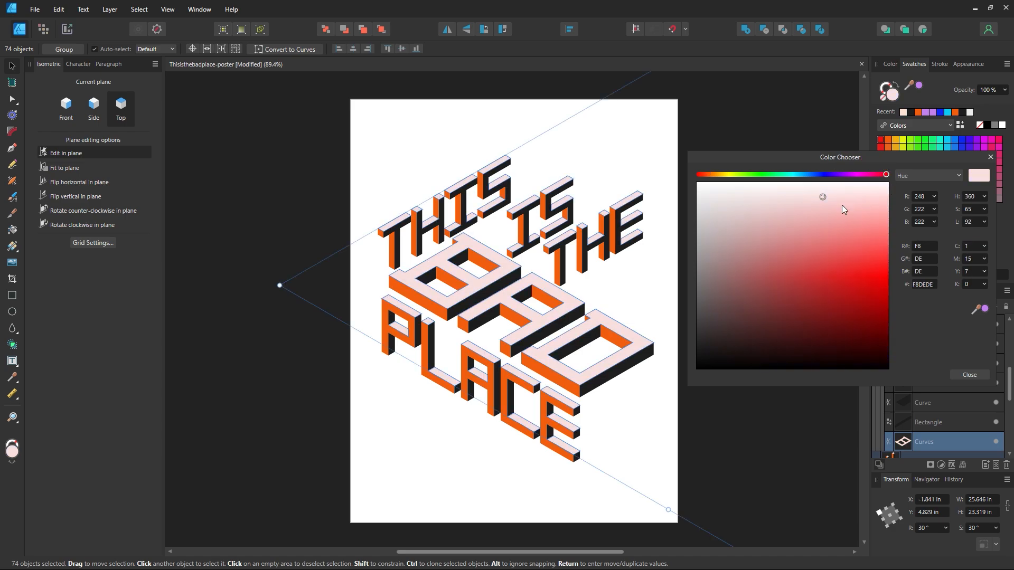
pyautogui.moveTo(842, 205)
pyautogui.mouseDown()
pyautogui.moveTo(848, 248)
pyautogui.moveTo(828, 221)
pyautogui.moveTo(831, 200)
pyautogui.moveTo(837, 204)
pyautogui.moveTo(834, 215)
pyautogui.moveTo(822, 210)
pyautogui.moveTo(851, 222)
pyautogui.moveTo(857, 212)
pyautogui.mouseUp()
pyautogui.click(817, 175)
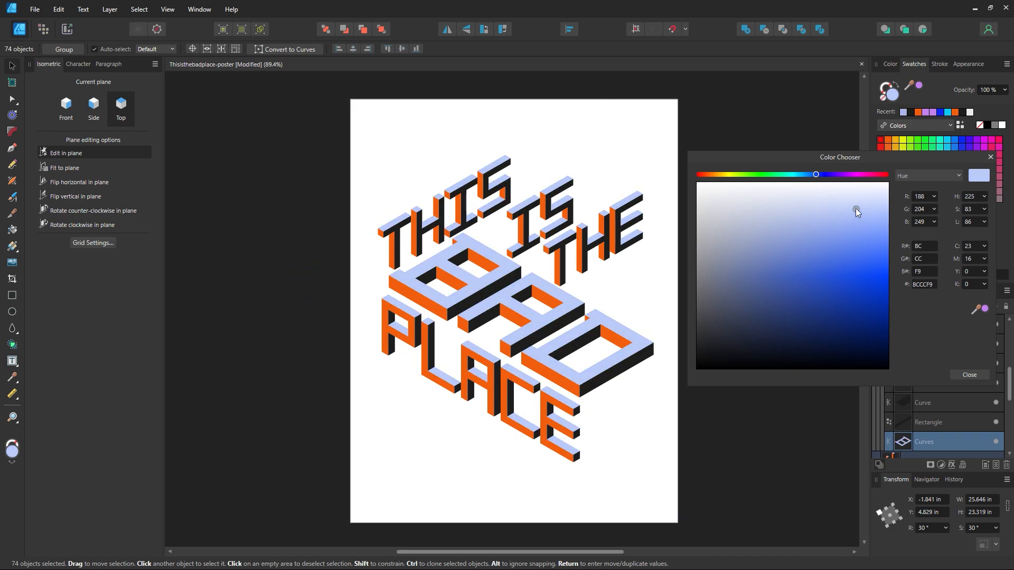
pyautogui.click(970, 375)
pyautogui.click(759, 340)
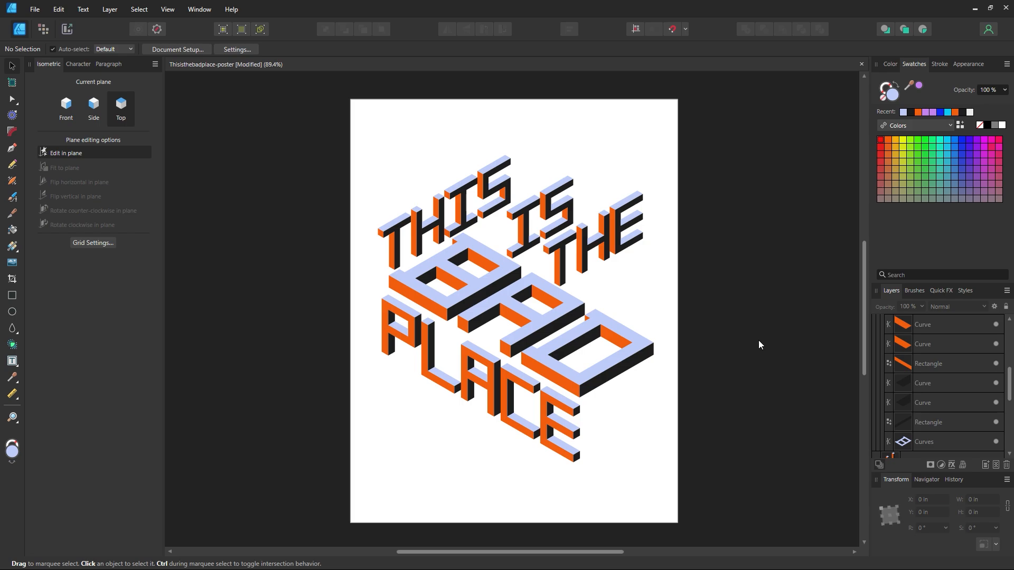
# - Select the orange front rectangle inside the letter B and extend the selection to every object with the same fill colour
pyautogui.click(417, 301)
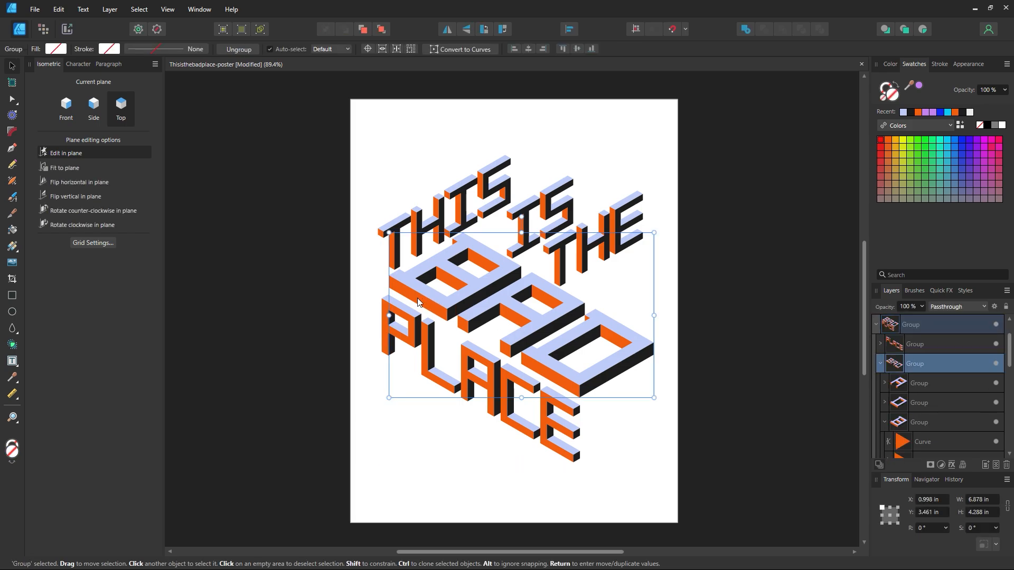
pyautogui.doubleClick(417, 302)
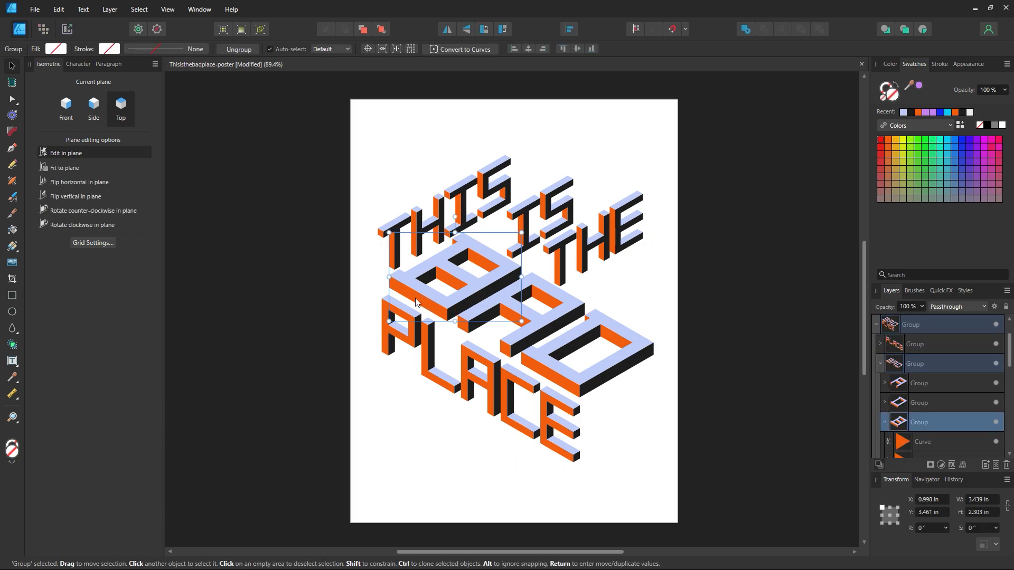
pyautogui.doubleClick(415, 302)
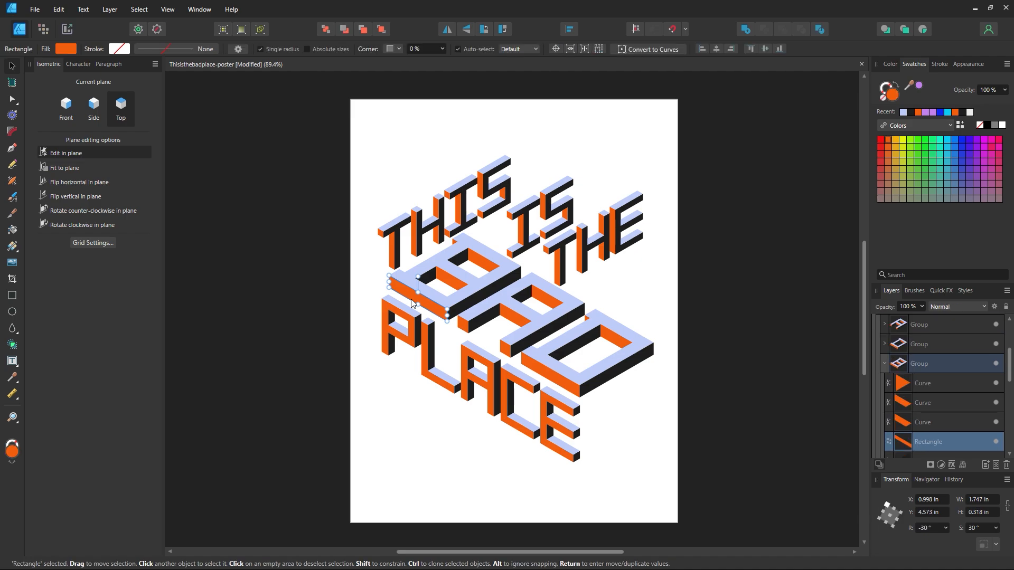
pyautogui.click(139, 9)
pyautogui.moveTo(222, 154)
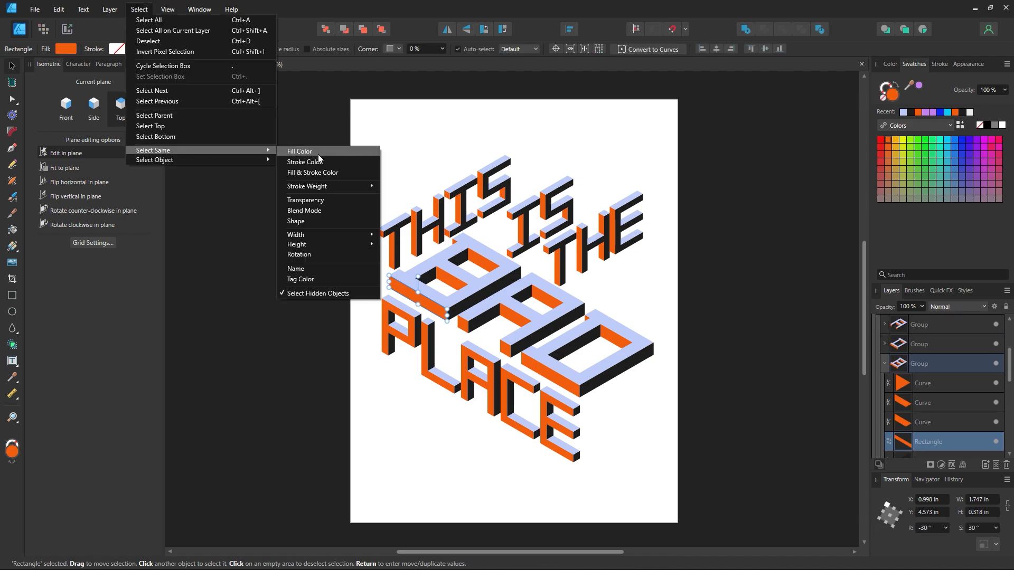
pyautogui.click(316, 155)
# - Change the fill of the selected orange faces to red-orange F23F0D and clear the selection
pyautogui.doubleClick(893, 94)
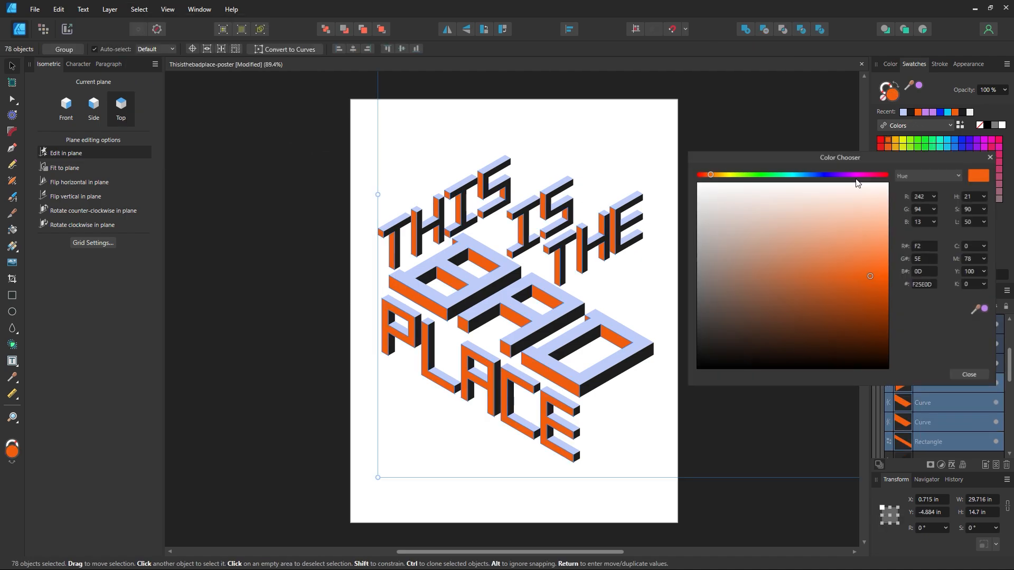
pyautogui.click(706, 174)
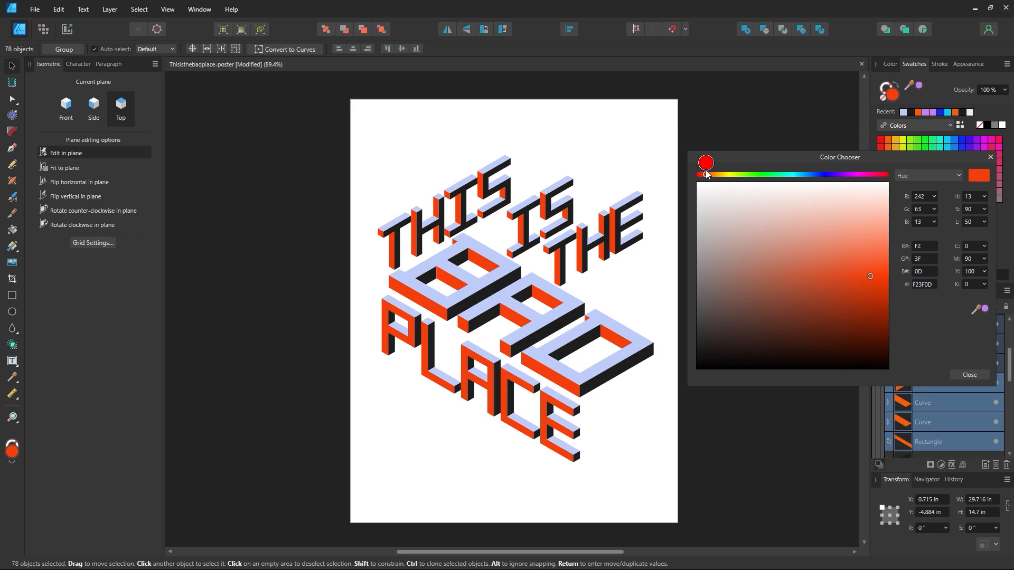
pyautogui.click(970, 375)
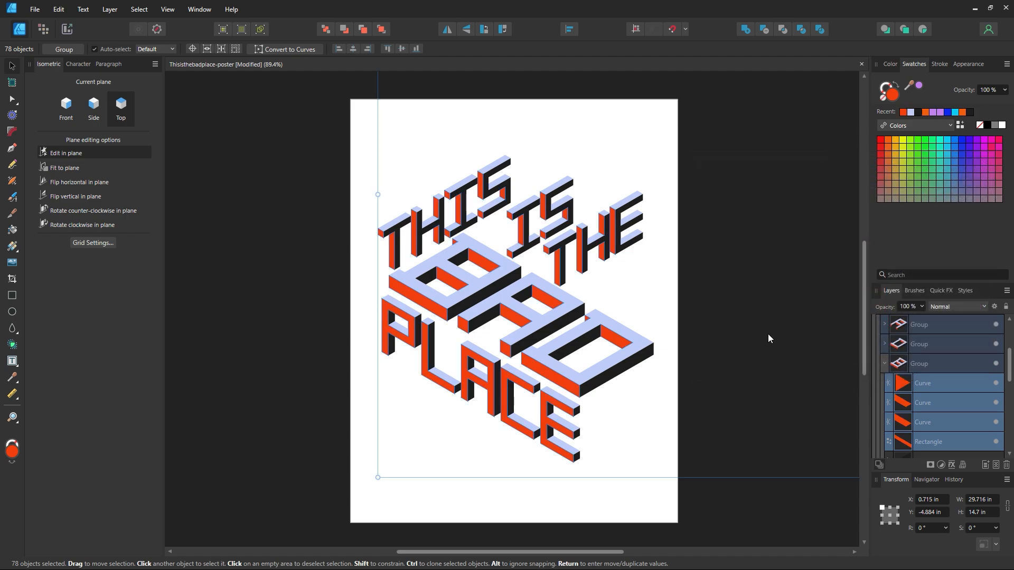
pyautogui.click(768, 334)
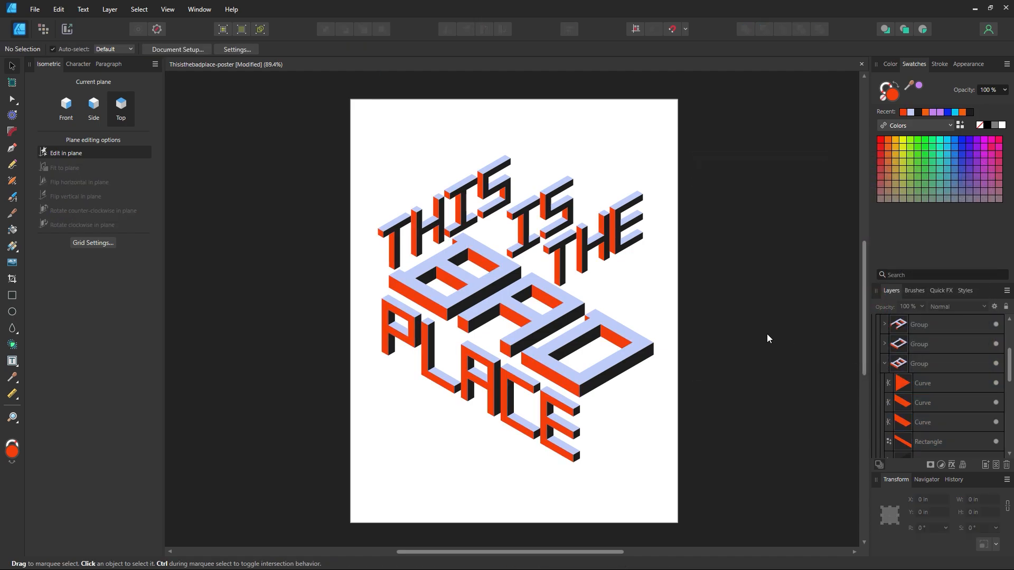
# - Select the dark side face inside the letter D and extend the selection to every object with the same fill colour
pyautogui.click(621, 378)
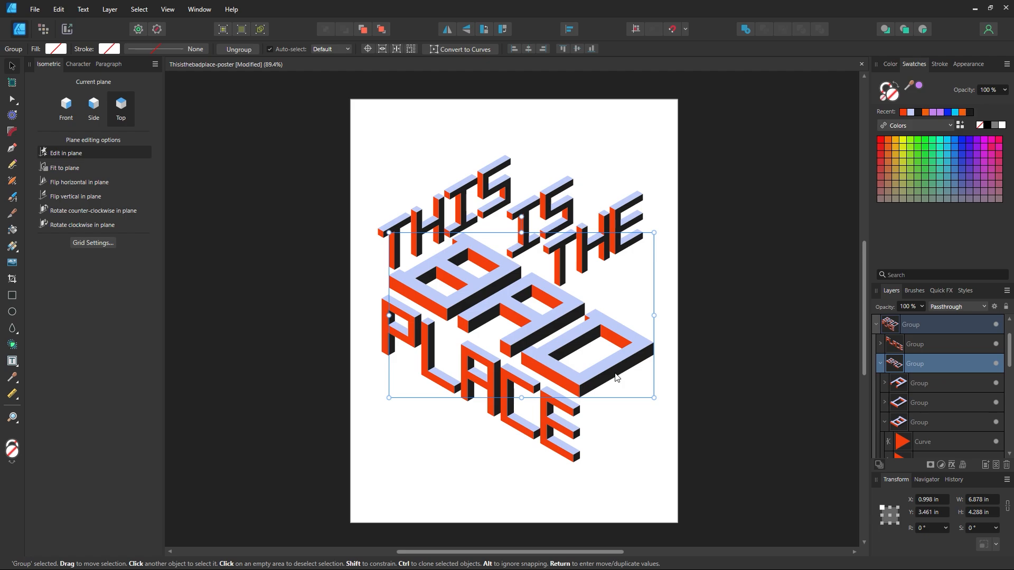
pyautogui.doubleClick(616, 376)
pyautogui.doubleClick(615, 376)
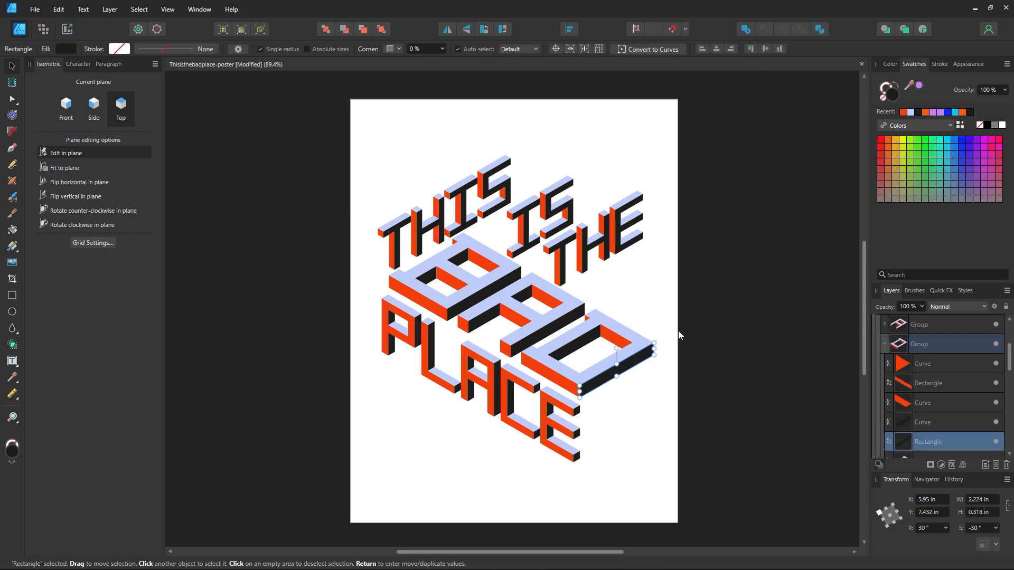
pyautogui.click(148, 4)
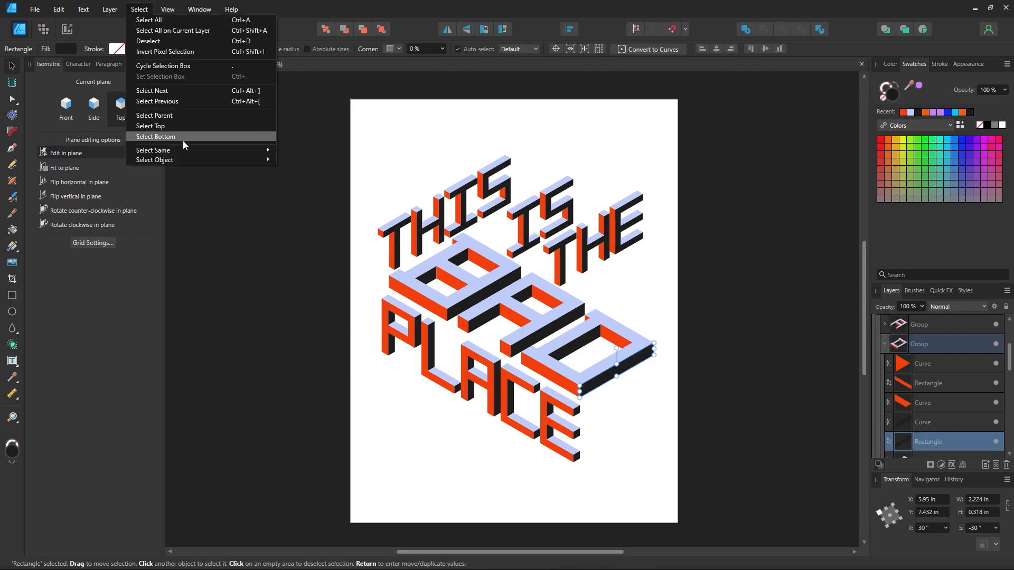
pyautogui.moveTo(265, 150)
pyautogui.click(351, 151)
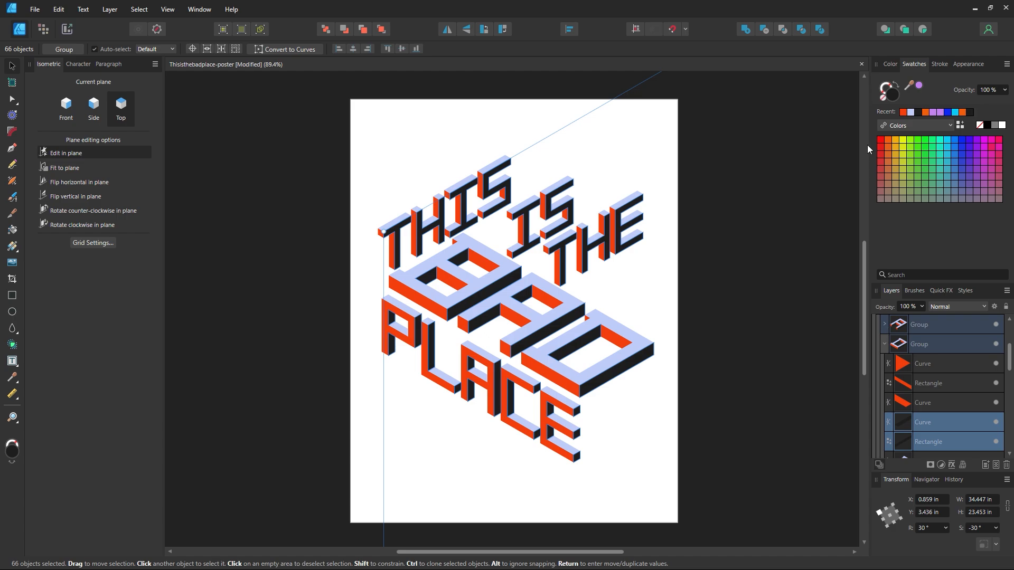
# - Adjust the selected dark faces to a near-black fill, clear the selection and save the document
pyautogui.doubleClick(891, 96)
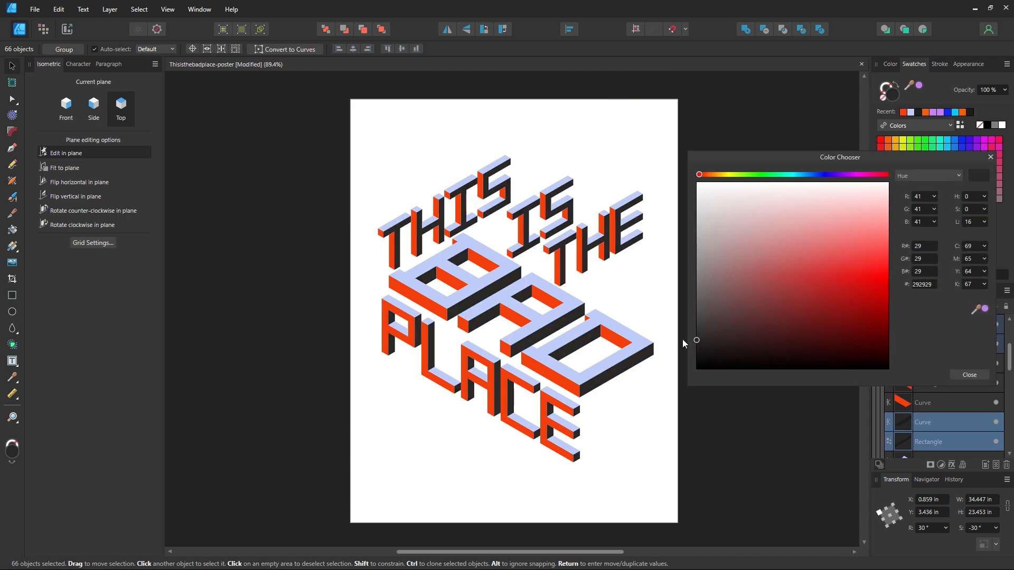
pyautogui.moveTo(681, 326); pyautogui.dragTo(663, 185)
pyautogui.moveTo(663, 198)
pyautogui.mouseDown()
pyautogui.moveTo(656, 294)
pyautogui.moveTo(637, 316)
pyautogui.moveTo(643, 388)
pyautogui.moveTo(636, 354)
pyautogui.mouseUp()
pyautogui.click(970, 374)
pyautogui.click(757, 425)
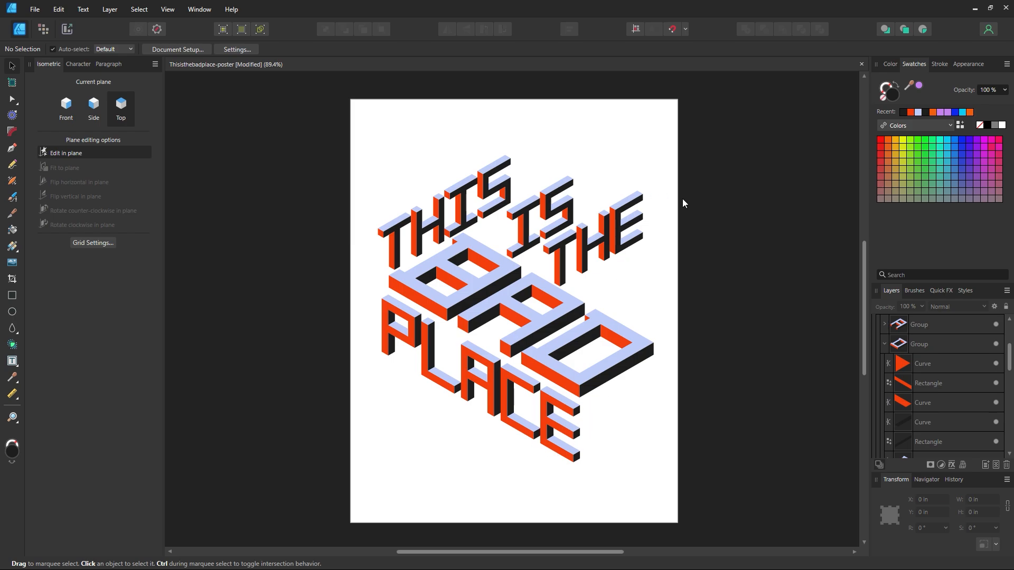
pyautogui.hotkey('ctrl', 's')
# - Move the BAD PLACE group down the page and stack the words IS and THE beneath THIS
pyautogui.moveTo(603, 323); pyautogui.dragTo(601, 399)
pyautogui.click(520, 227)
pyautogui.keyDown('shift'); pyautogui.click(600, 255); pyautogui.keyUp('shift')
pyautogui.moveTo(600, 255); pyautogui.dragTo(502, 295)
pyautogui.click(566, 258)
pyautogui.moveTo(568, 110); pyautogui.dragTo(345, 358)
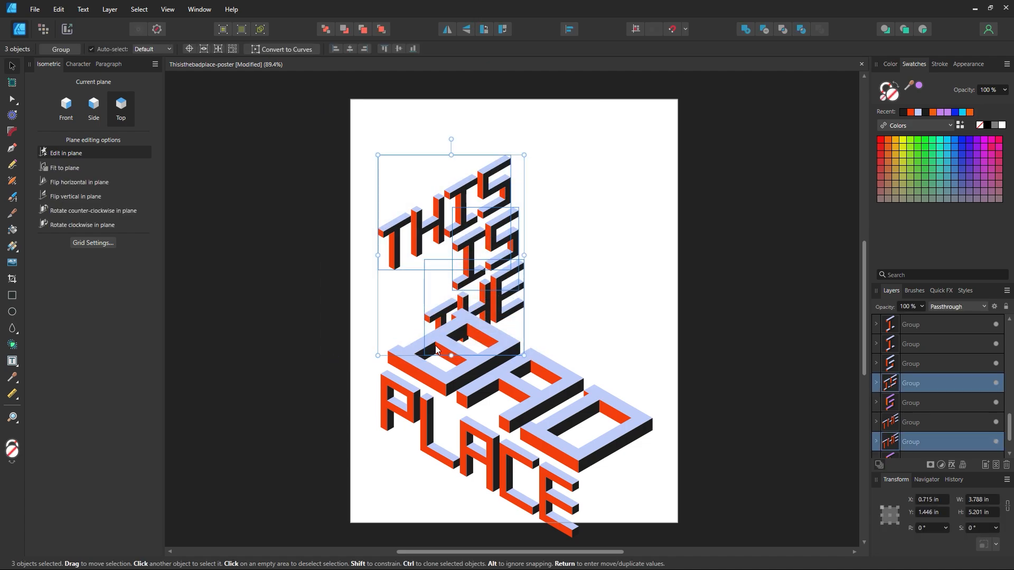
# - Try the BAD PLACE group up beside the stacked words, past the page's right edge, and undo the move
pyautogui.moveTo(512, 377); pyautogui.dragTo(660, 201)
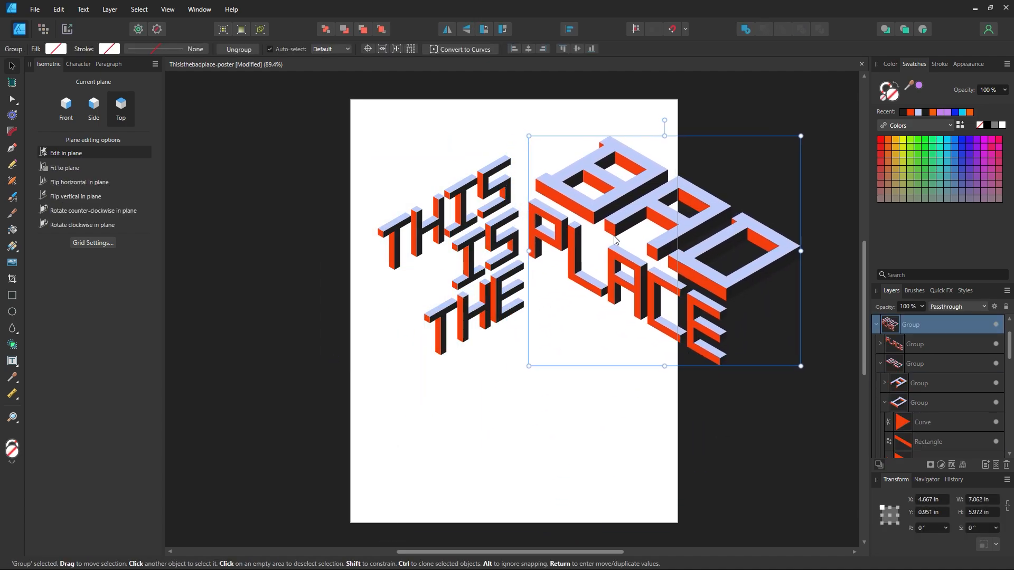
pyautogui.click(590, 435)
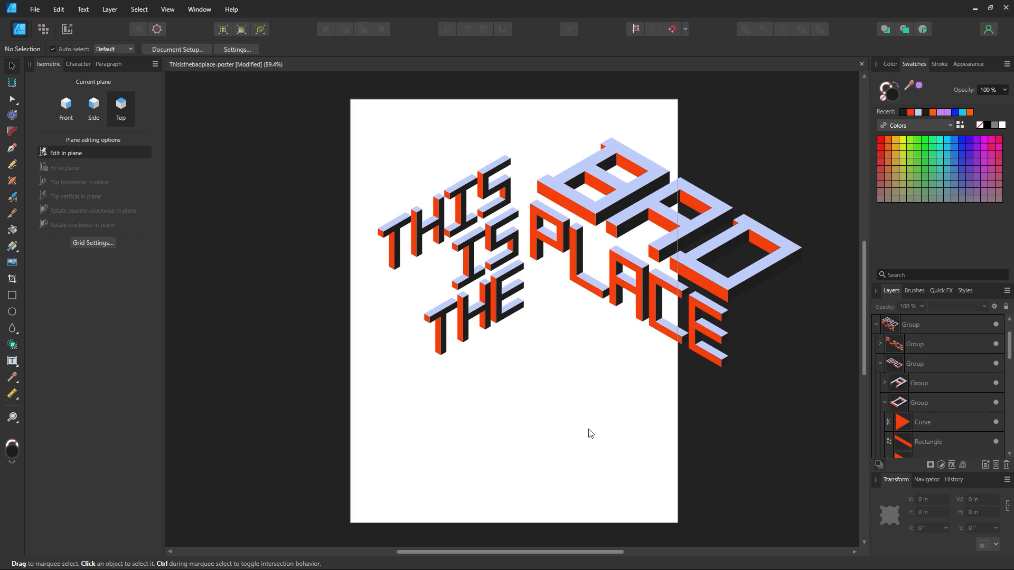
pyautogui.hotkey('ctrl', 'z')
pyautogui.hotkey('ctrl', 'z')
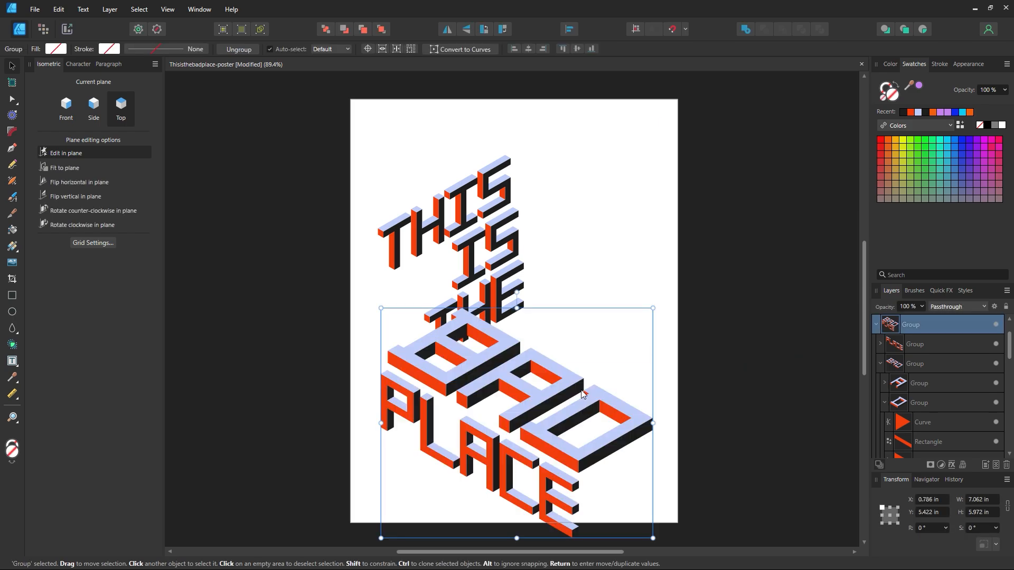
# - Rearrange the words so THIS IS runs in one row with THE below IS and the BAD PLACE group underneath
pyautogui.moveTo(510, 294); pyautogui.dragTo(652, 212)
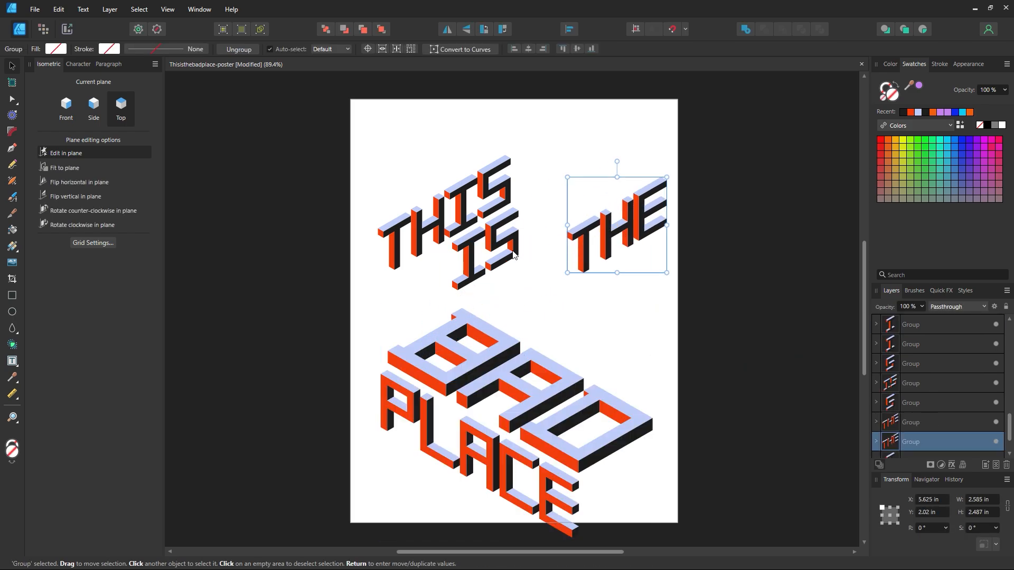
pyautogui.moveTo(512, 254); pyautogui.dragTo(639, 180)
pyautogui.moveTo(488, 207); pyautogui.dragTo(553, 223)
pyautogui.moveTo(556, 386); pyautogui.dragTo(638, 326)
pyautogui.moveTo(743, 91); pyautogui.dragTo(388, 532)
pyautogui.moveTo(586, 402); pyautogui.dragTo(530, 407)
pyautogui.click(711, 340)
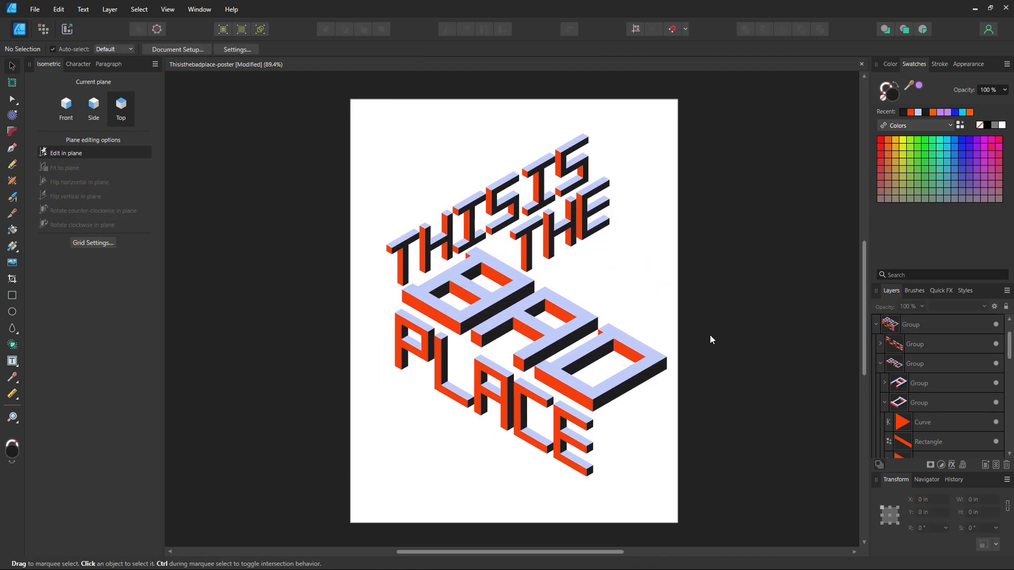
# - Shift the whole composition slightly left on the page and move IS up and right so it sits directly above THE
pyautogui.moveTo(635, 173); pyautogui.dragTo(301, 503)
pyautogui.moveTo(493, 400); pyautogui.dragTo(484, 400)
pyautogui.click(653, 257)
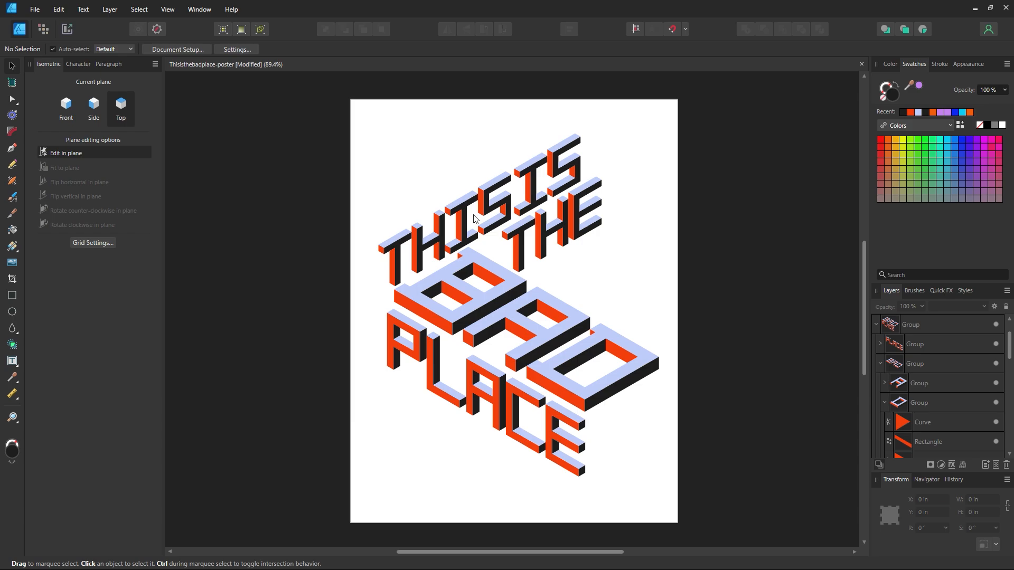
pyautogui.moveTo(474, 218); pyautogui.dragTo(554, 182)
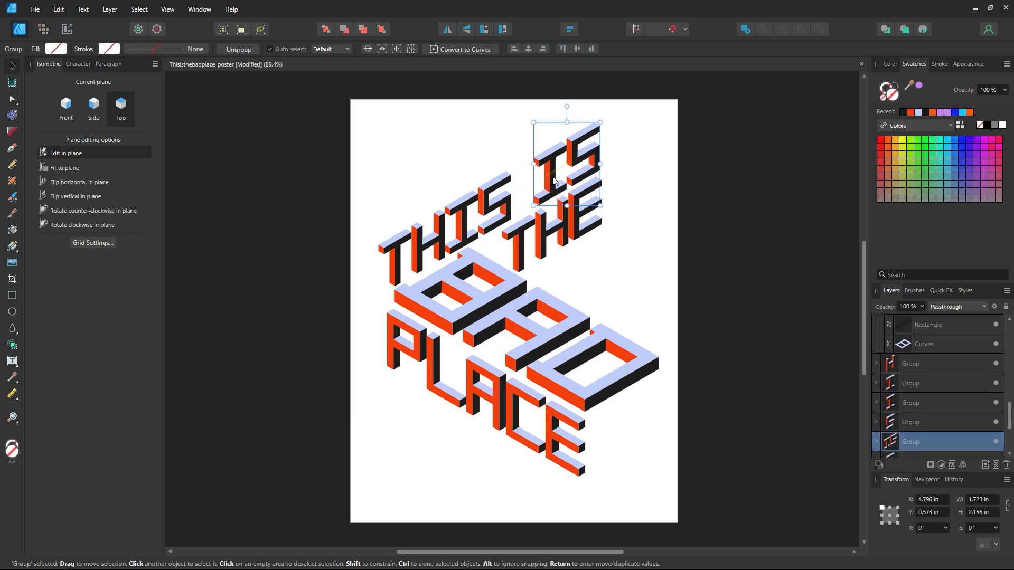
pyautogui.click(725, 331)
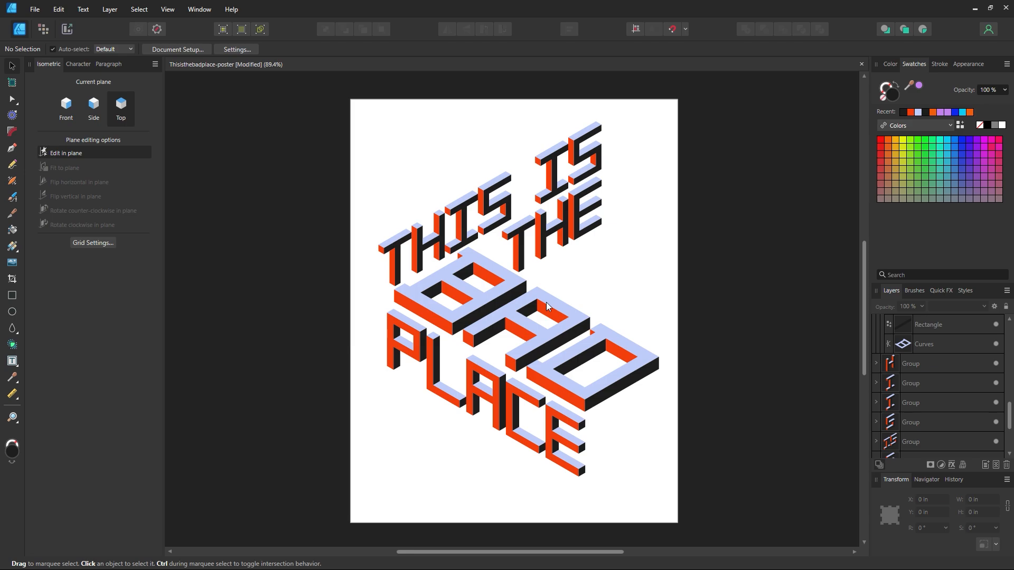
pyautogui.click(504, 439)
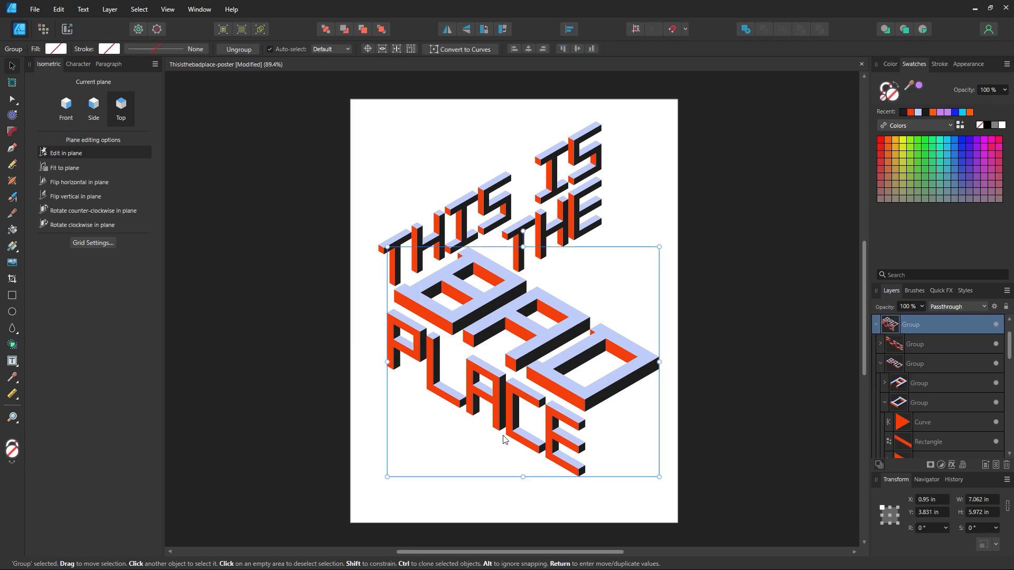
pyautogui.click(640, 211)
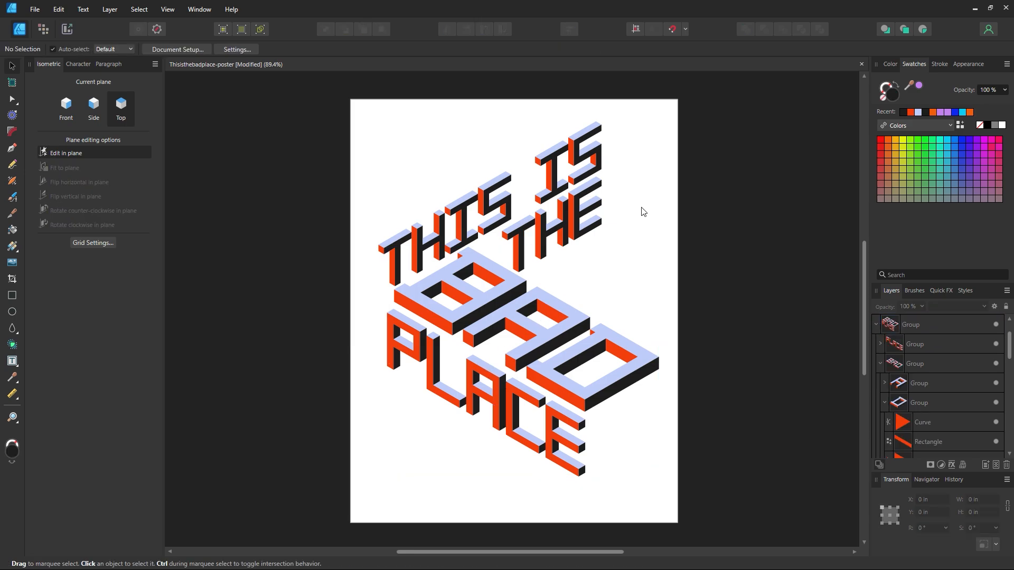
# - Try small offsets and a resize of the BAD PLACE group, and settle it close beneath THIS and THE
pyautogui.click(546, 331)
pyautogui.moveTo(546, 332); pyautogui.dragTo(539, 340)
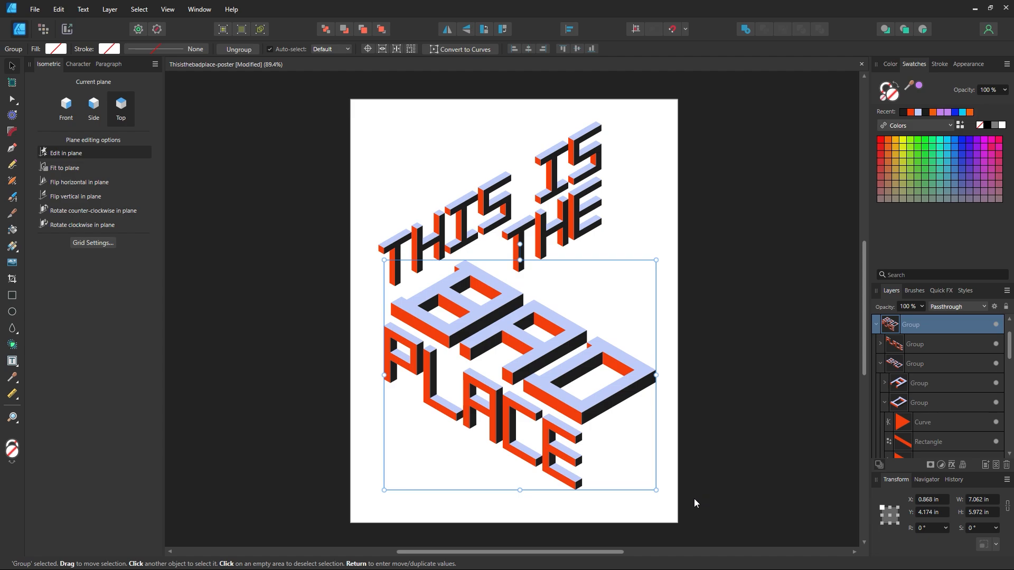
pyautogui.moveTo(657, 493); pyautogui.dragTo(568, 235)
pyautogui.hotkey('ctrl', 'z')
pyautogui.click(696, 274)
pyautogui.moveTo(510, 356); pyautogui.dragTo(520, 344)
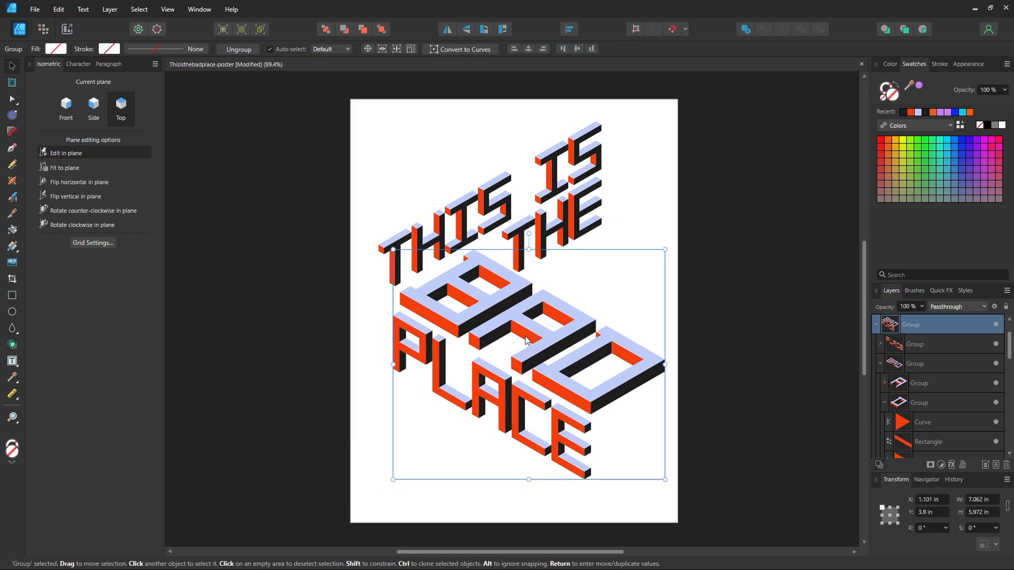
pyautogui.click(717, 352)
pyautogui.moveTo(593, 338); pyautogui.dragTo(587, 336)
pyautogui.click(651, 220)
# - Move THIS to the page's top edge, lower the BAD PLACE group and place IS beneath THIS
pyautogui.moveTo(492, 218); pyautogui.dragTo(491, 145)
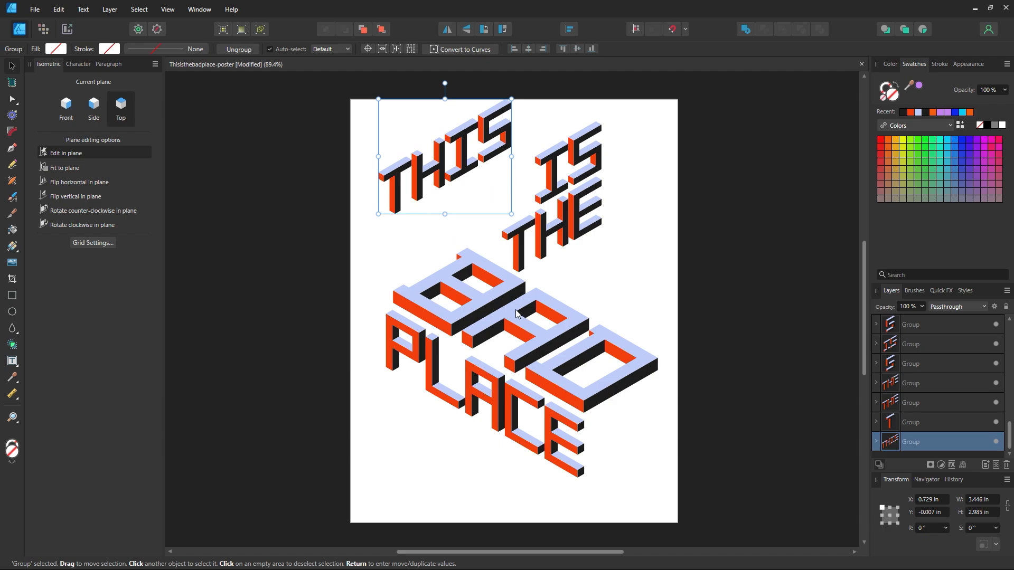
pyautogui.moveTo(499, 312); pyautogui.dragTo(499, 387)
pyautogui.moveTo(553, 169); pyautogui.dragTo(410, 232)
# - Try stacking THE beneath IS with the BAD PLACE group tucked against it, and shift the whole composition left
pyautogui.moveTo(523, 231); pyautogui.dragTo(410, 275)
pyautogui.click(541, 306)
pyautogui.moveTo(515, 367); pyautogui.dragTo(529, 326)
pyautogui.click(600, 191)
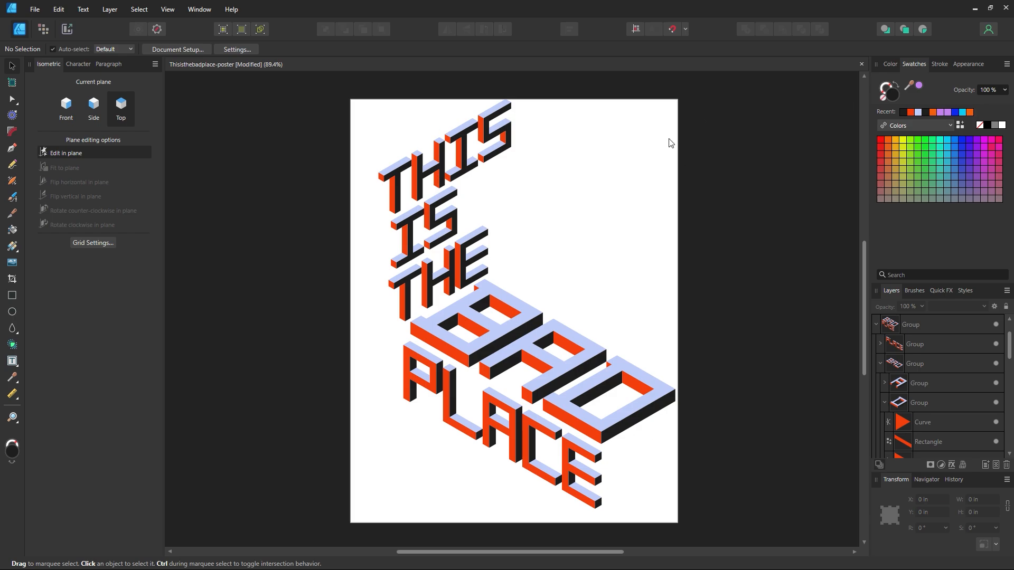
pyautogui.hotkey('ctrl', 'a')
pyautogui.moveTo(529, 319); pyautogui.dragTo(515, 323)
pyautogui.click(701, 296)
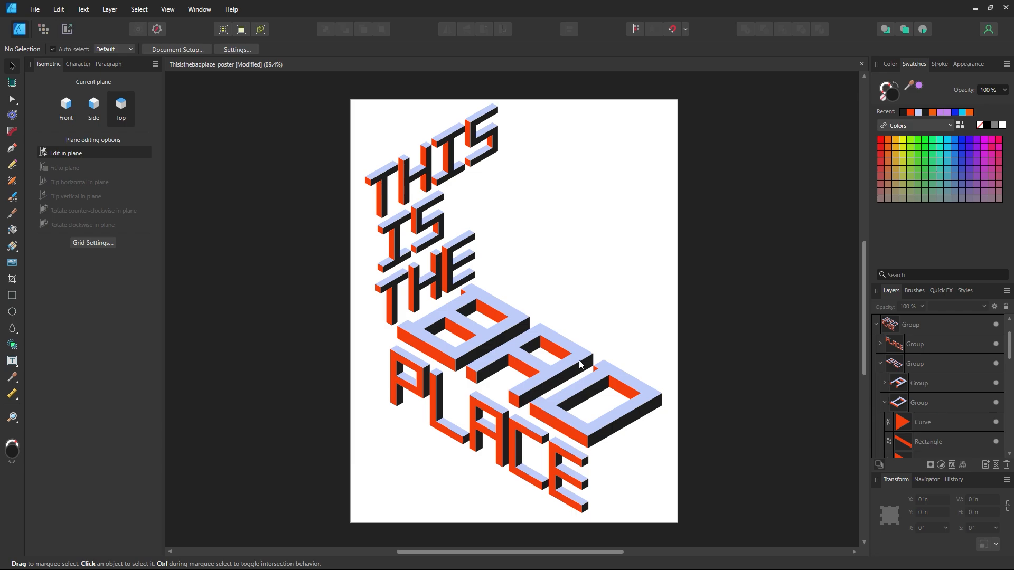
# - Undo the composition shift, the BAD PLACE move and the placement of THE beneath IS
pyautogui.hotkey('ctrl', 'z')
pyautogui.hotkey('ctrl', 'z')
pyautogui.hotkey('ctrl', 'z')
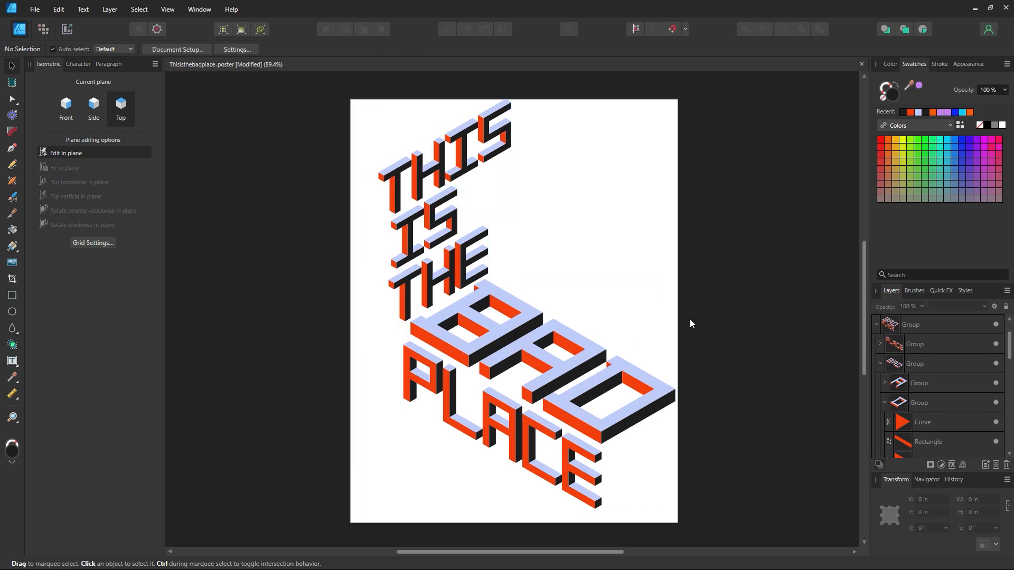
pyautogui.hotkey('ctrl', 'z')
pyautogui.hotkey('ctrl', 'z')
pyautogui.hotkey('ctrl', 'z')
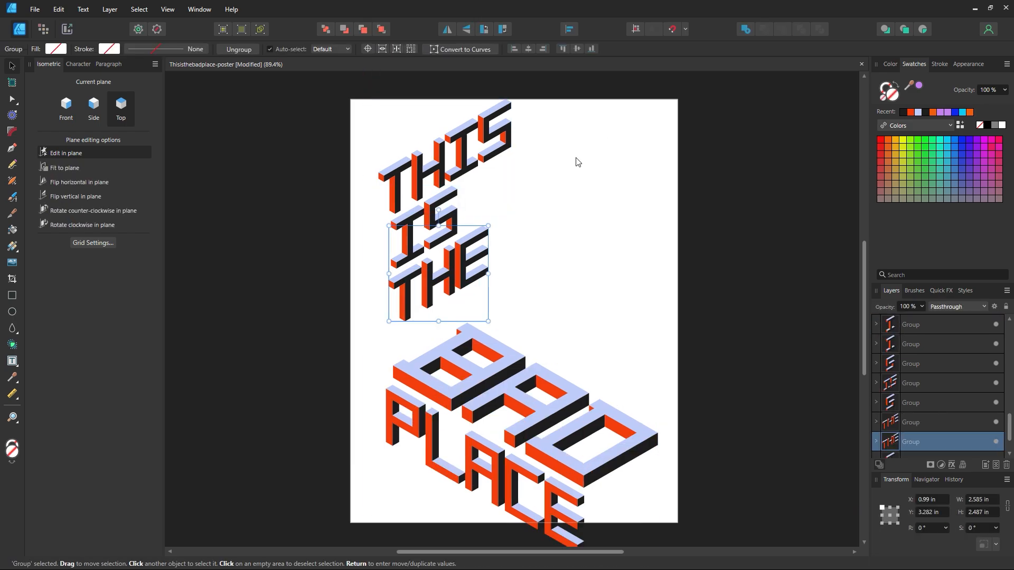
pyautogui.hotkey('ctrl', 'z')
# - Raise the BAD PLACE group to just beneath IS and shift the whole composition down the page
pyautogui.click(635, 290)
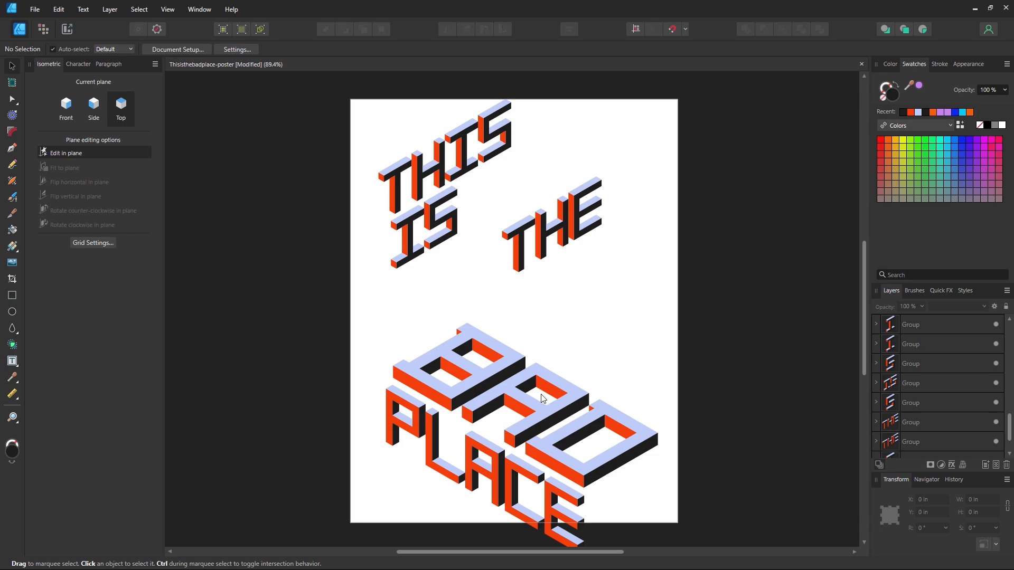
pyautogui.moveTo(541, 394); pyautogui.dragTo(530, 311)
pyautogui.click(690, 253)
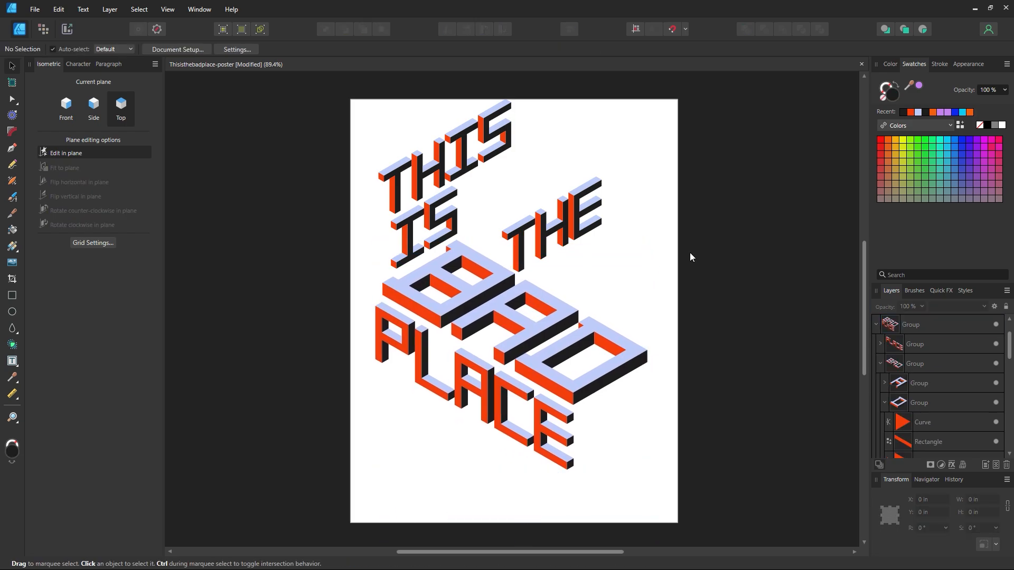
pyautogui.moveTo(560, 234); pyautogui.dragTo(562, 258)
pyautogui.click(669, 175)
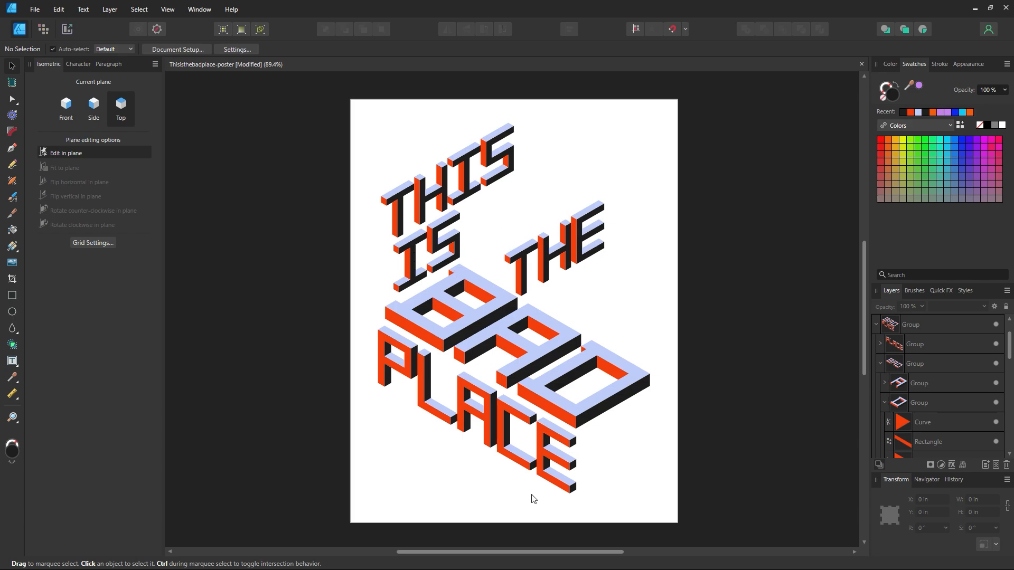
# - Move THE up and to the right, away from the BAD PLACE group, and save the document
pyautogui.moveTo(574, 274); pyautogui.dragTo(816, 280)
pyautogui.hotkey('ctrl', 'z')
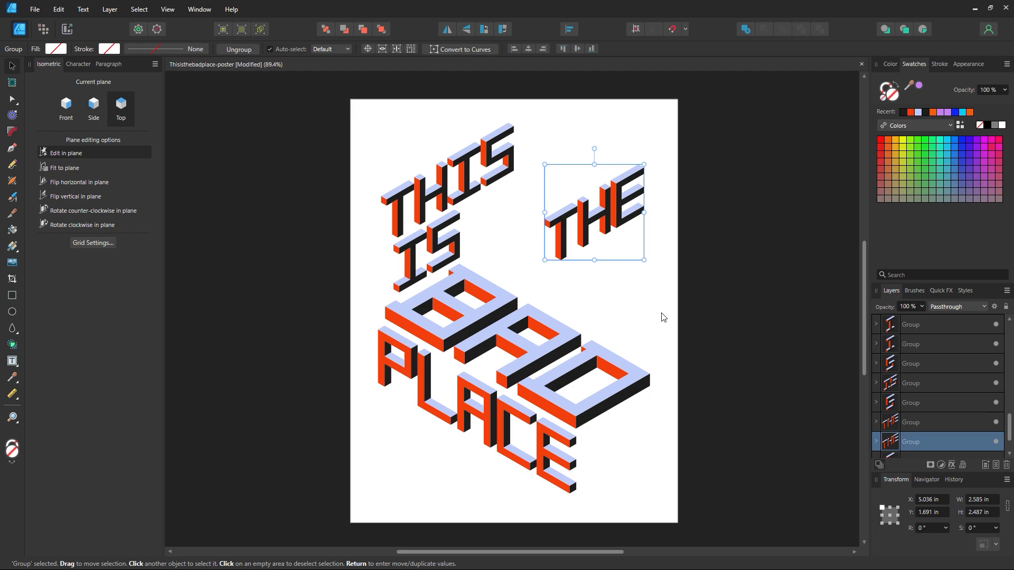
pyautogui.click(655, 317)
pyautogui.hotkey('ctrl', 's')
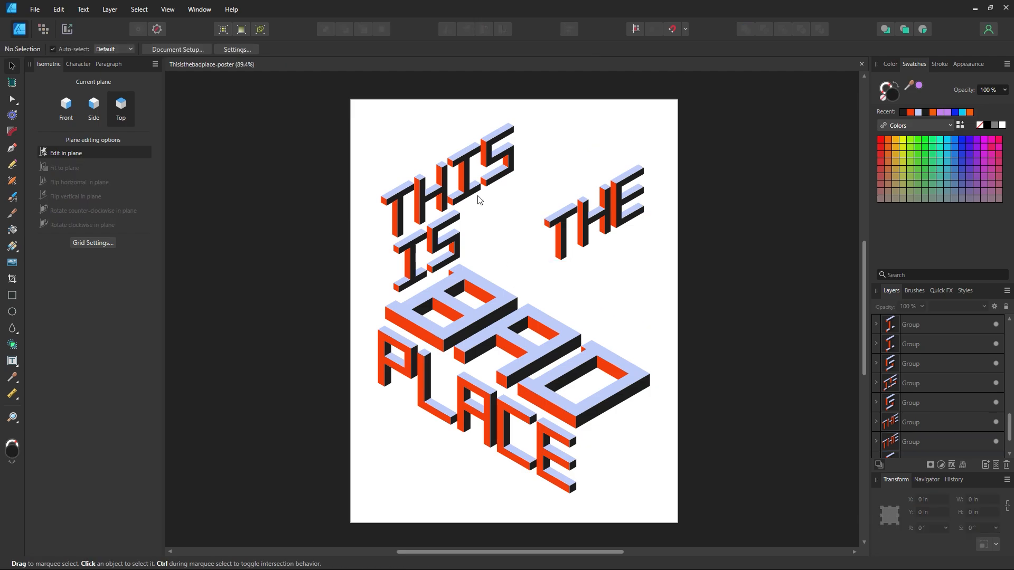
# - Move THIS to the page's upper right, IS just above the letter B and THE beneath THIS
pyautogui.moveTo(563, 248); pyautogui.dragTo(643, 309)
pyautogui.moveTo(431, 248); pyautogui.dragTo(568, 291)
pyautogui.moveTo(458, 189); pyautogui.dragTo(573, 143)
pyautogui.moveTo(575, 283); pyautogui.dragTo(524, 203)
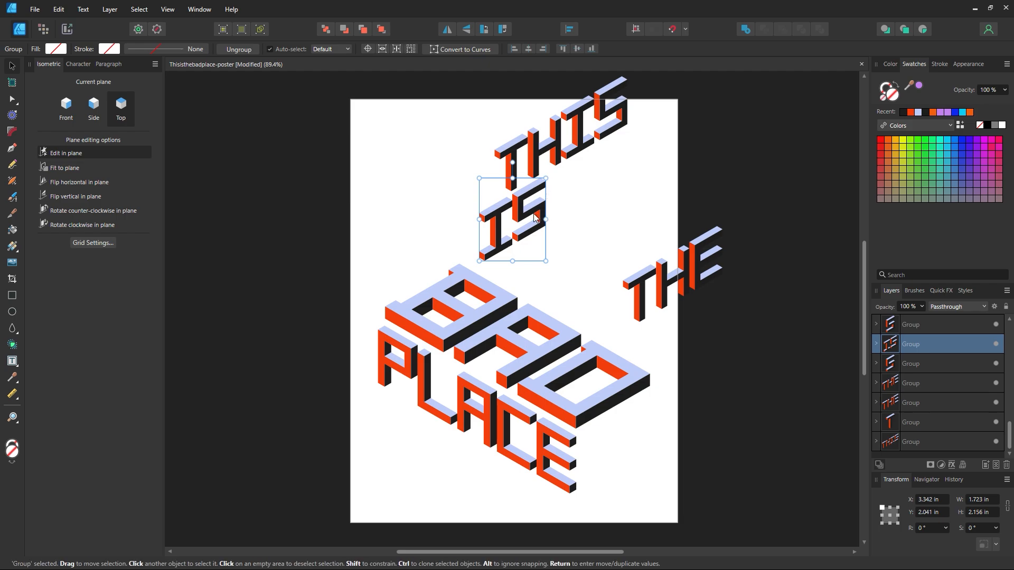
pyautogui.moveTo(534, 213); pyautogui.dragTo(526, 221)
pyautogui.click(684, 293)
pyautogui.moveTo(684, 295); pyautogui.dragTo(614, 190)
# - Move the BAD PLACE group to the page's lower right and place THE beneath IS
pyautogui.click(564, 347)
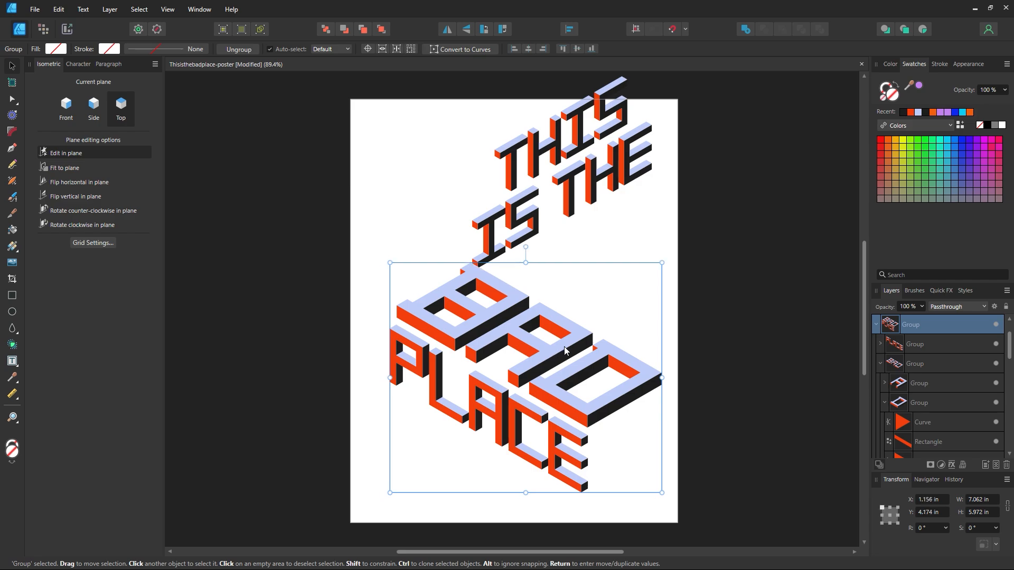
pyautogui.moveTo(564, 346); pyautogui.dragTo(740, 256)
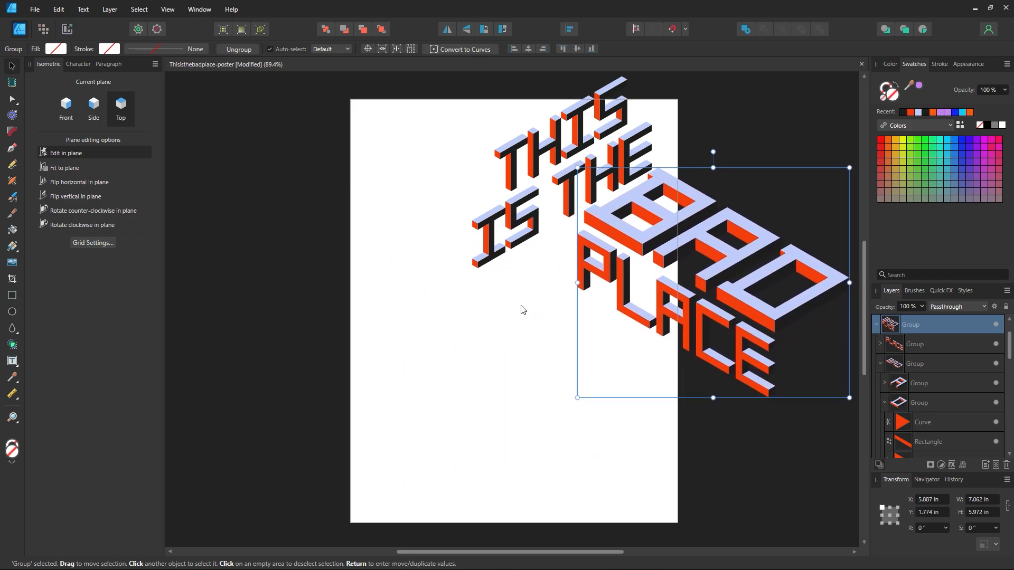
pyautogui.click(621, 400)
pyautogui.moveTo(627, 315); pyautogui.dragTo(508, 462)
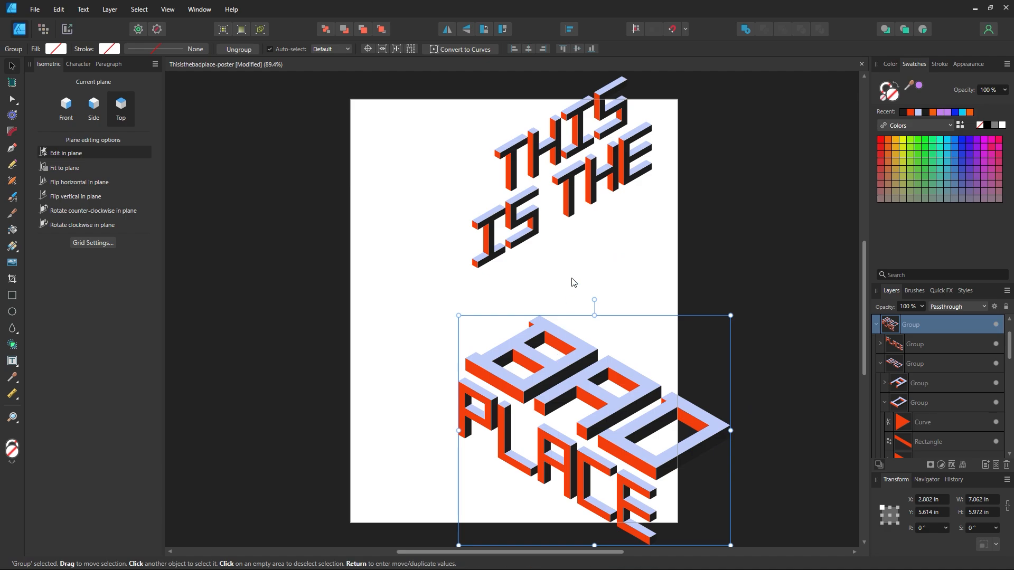
pyautogui.click(530, 217)
pyautogui.moveTo(571, 213); pyautogui.dragTo(520, 313)
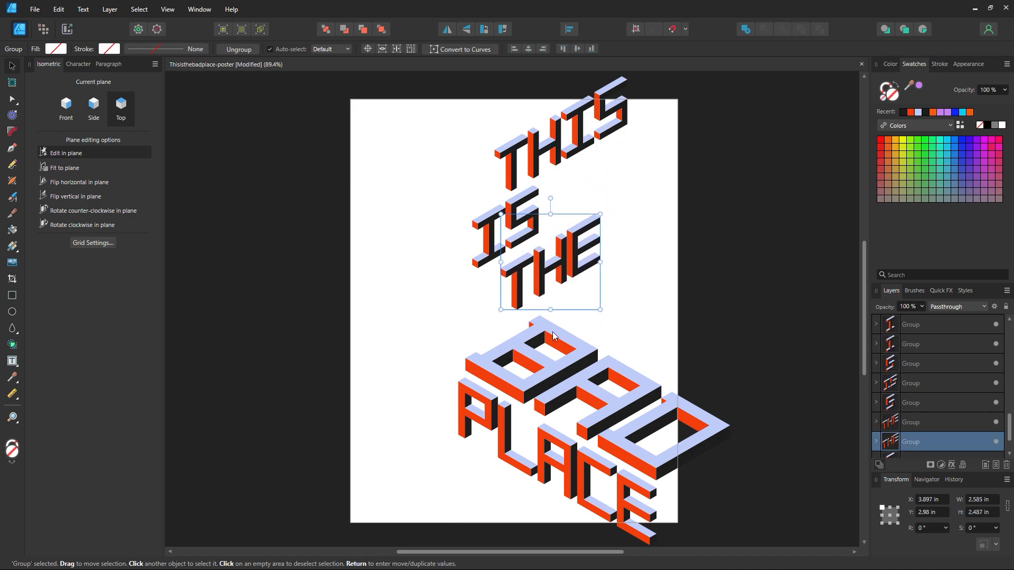
# - Place the BAD PLACE group to the right of the stacked THIS IS THE and shift the whole composition down and left
pyautogui.moveTo(570, 380); pyautogui.dragTo(578, 307)
pyautogui.click(575, 220)
pyautogui.hotkey('ctrl', 'a')
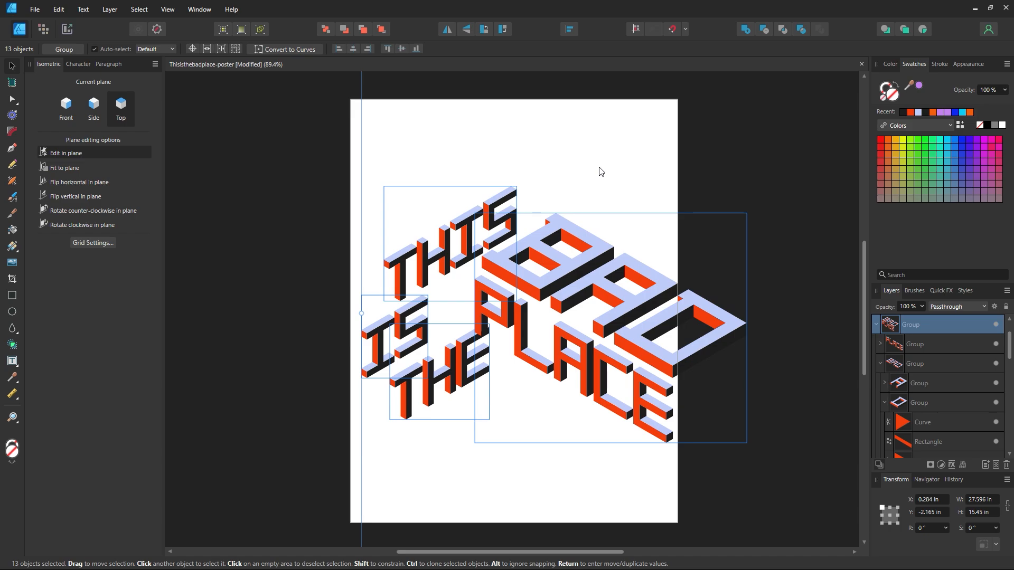
# - Undo the last shift of the whole composition and move the BAD PLACE group down into the page's lower half
pyautogui.hotkey('ctrl', 'z')
pyautogui.click(680, 126)
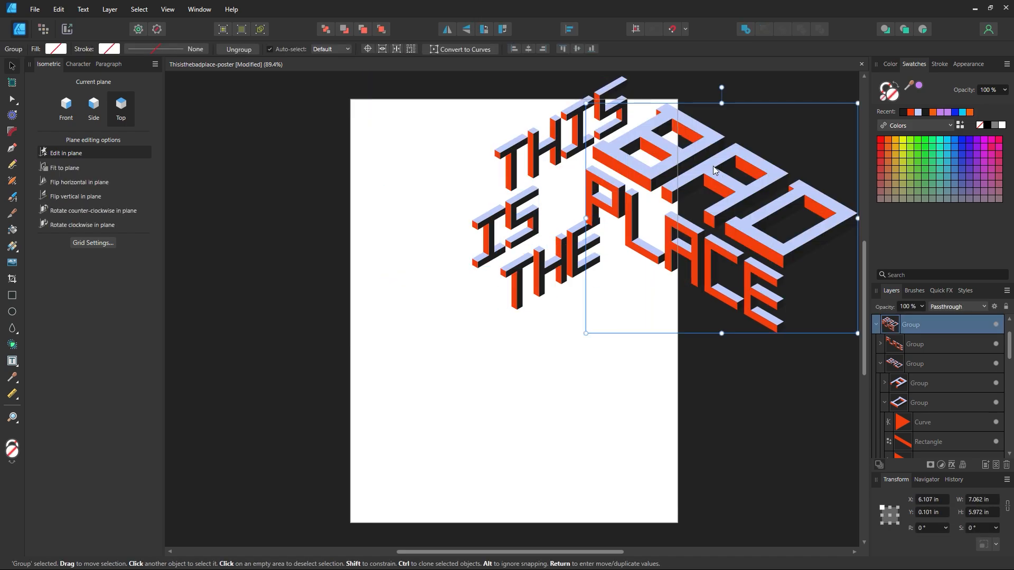
pyautogui.moveTo(758, 170); pyautogui.dragTo(551, 336)
pyautogui.click(564, 295)
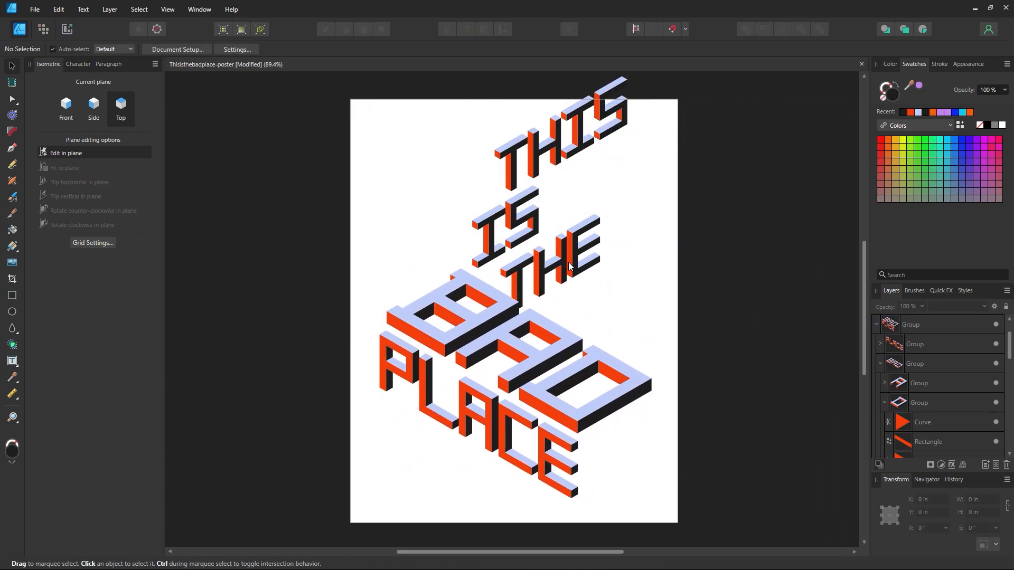
# - Move IS and THE up to the right so they sit directly beneath THIS
pyautogui.click(516, 228)
pyautogui.moveTo(516, 229); pyautogui.dragTo(608, 172)
pyautogui.moveTo(562, 259); pyautogui.dragTo(657, 180)
# - Nudge the BAD PLACE group down so it sits slightly lower on the page
pyautogui.moveTo(521, 347); pyautogui.dragTo(527, 341)
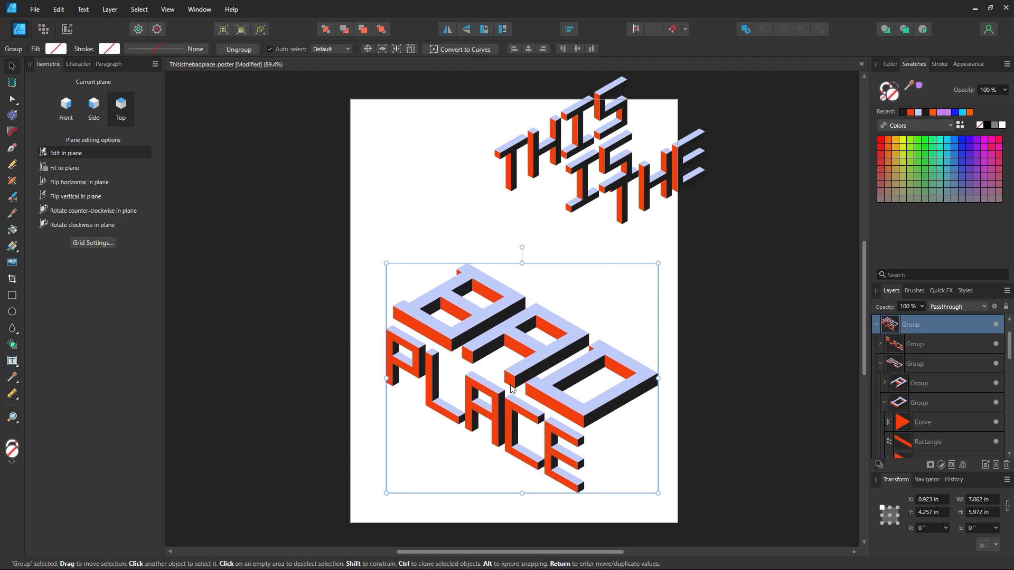
pyautogui.moveTo(512, 387)
pyautogui.mouseDown()
pyautogui.moveTo(607, 330)
pyautogui.moveTo(397, 298)
pyautogui.moveTo(460, 459)
pyautogui.moveTo(476, 388)
pyautogui.moveTo(515, 397)
pyautogui.moveTo(507, 391)
pyautogui.mouseUp()
pyautogui.click(443, 215)
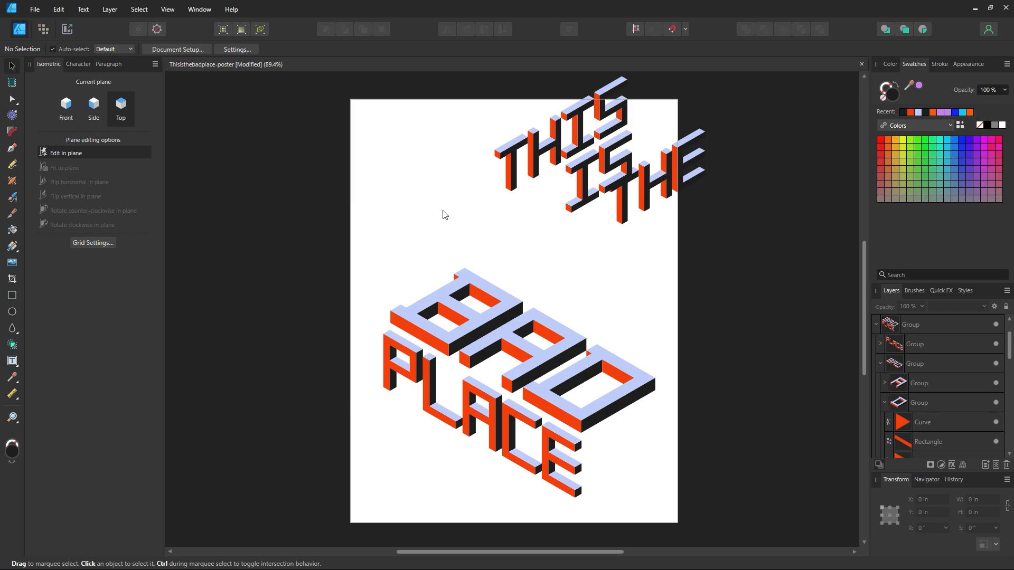
pyautogui.moveTo(508, 407); pyautogui.dragTo(506, 416)
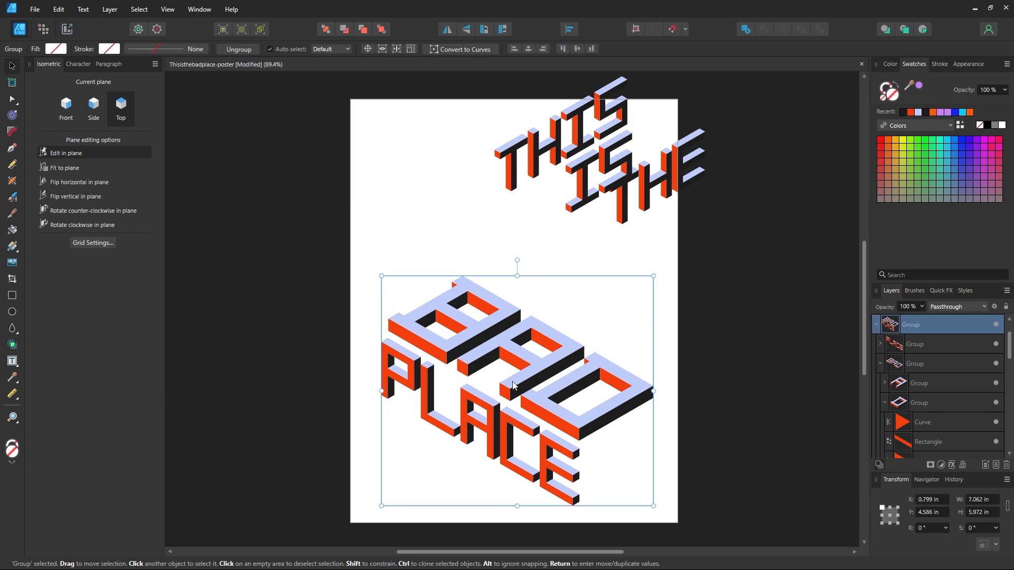
pyautogui.click(365, 271)
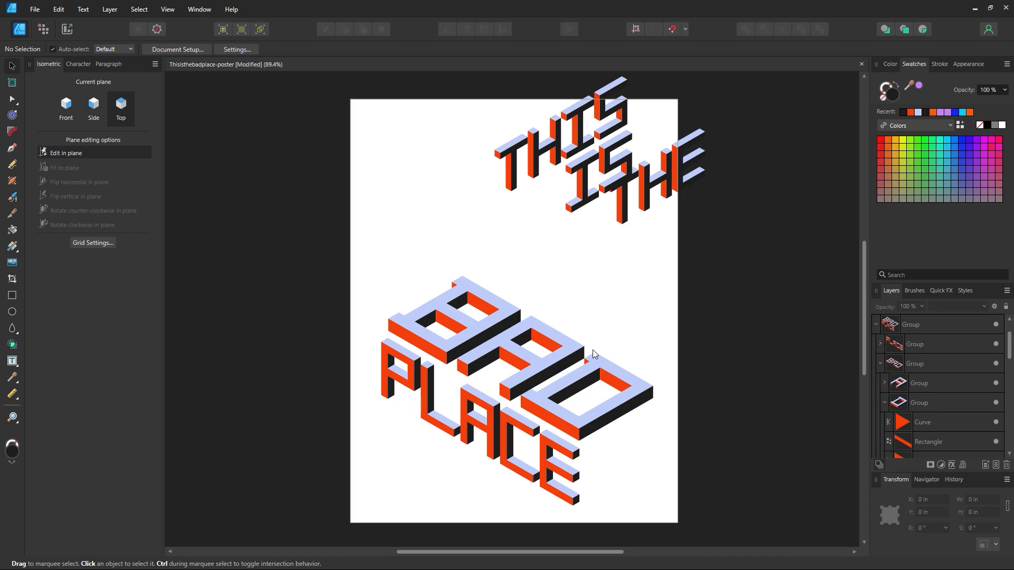
# - Move THE, IS and THIS down and to the left so they sit just above BAD
pyautogui.moveTo(626, 208); pyautogui.dragTo(588, 322)
pyautogui.moveTo(582, 202); pyautogui.dragTo(540, 294)
pyautogui.moveTo(524, 170); pyautogui.dragTo(491, 251)
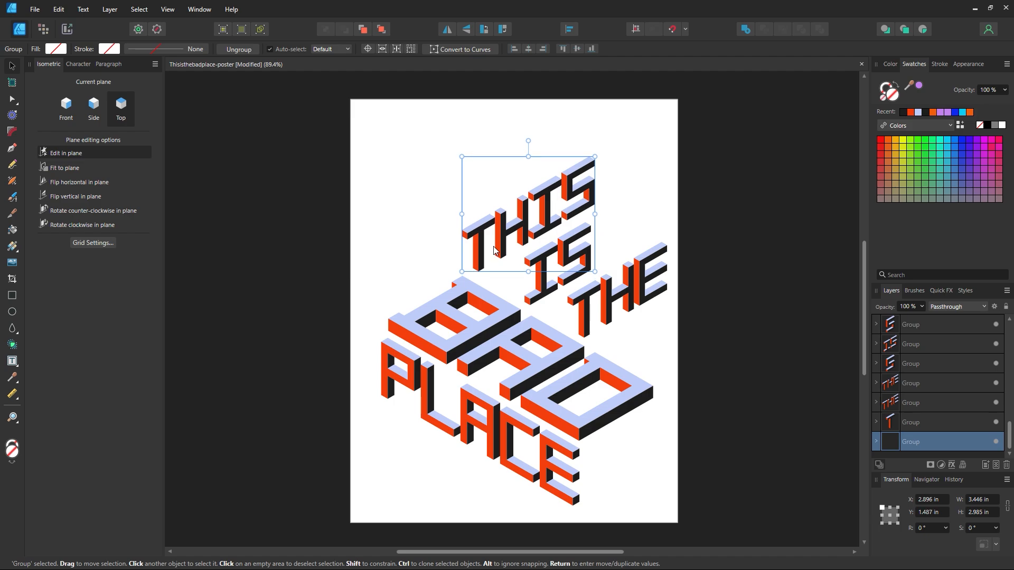
pyautogui.click(685, 147)
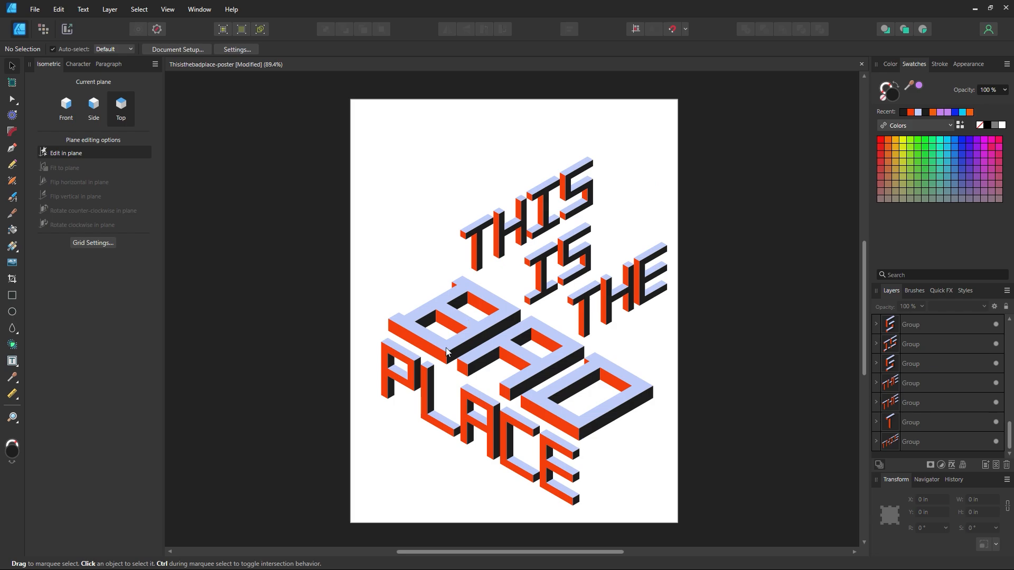
# - Tuck IS up close beneath the end of THIS and move THE up and right beside IS
pyautogui.moveTo(548, 275); pyautogui.dragTo(557, 260)
pyautogui.moveTo(620, 308); pyautogui.dragTo(579, 321)
pyautogui.hotkey('ctrl', 'z')
pyautogui.click(653, 268)
pyautogui.moveTo(607, 275); pyautogui.dragTo(649, 255)
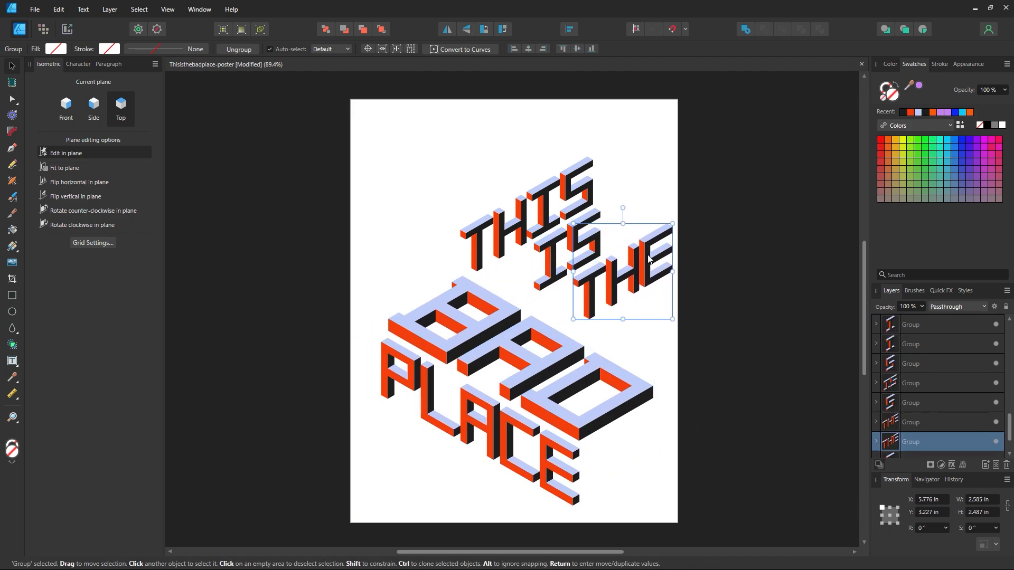
pyautogui.click(754, 310)
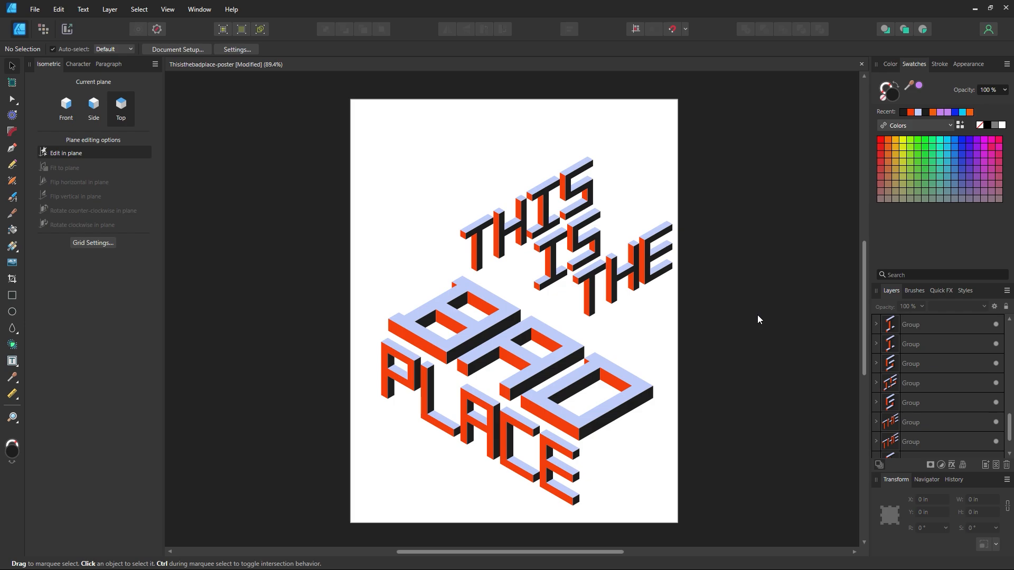
# - Move THIS, IS and THE together to the left above BAD and raise the whole composition slightly on the page
pyautogui.moveTo(715, 118); pyautogui.dragTo(406, 324)
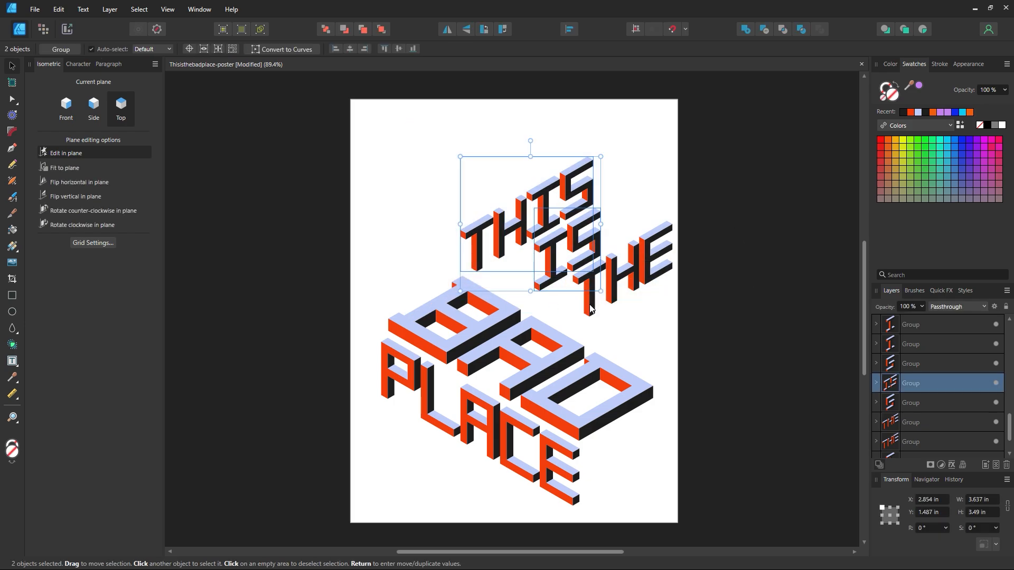
pyautogui.keyDown('shift'); pyautogui.click(590, 307); pyautogui.keyUp('shift')
pyautogui.moveTo(602, 302); pyautogui.dragTo(544, 293)
pyautogui.click(725, 374)
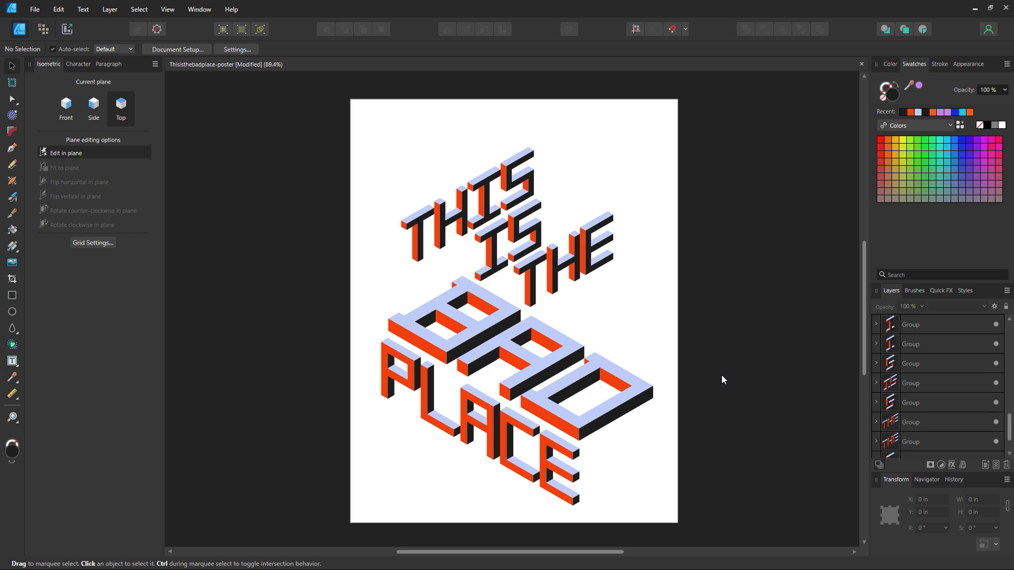
pyautogui.hotkey('ctrl', 'a')
pyautogui.moveTo(602, 370); pyautogui.dragTo(600, 355)
pyautogui.click(714, 307)
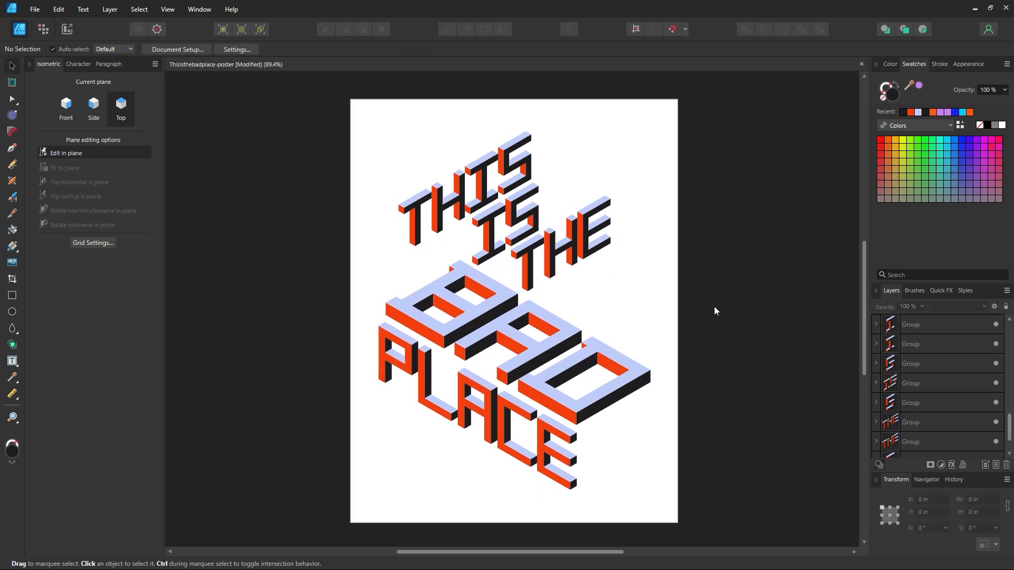
# - Nudge THE slightly to the right of its place beside IS
pyautogui.click(531, 259)
pyautogui.moveTo(531, 258); pyautogui.dragTo(530, 261)
pyautogui.click(574, 184)
pyautogui.click(533, 264)
pyautogui.click(636, 302)
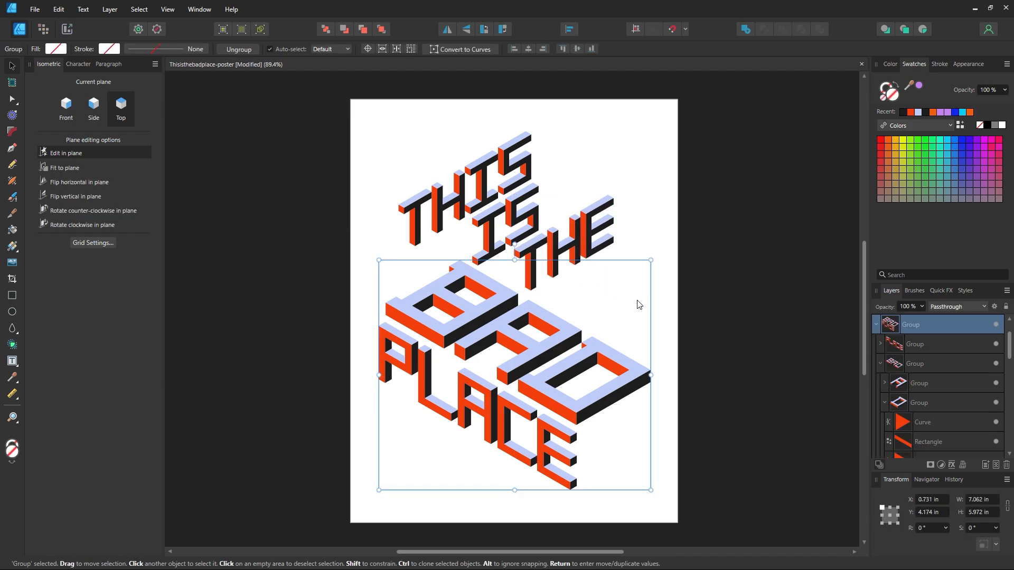
pyautogui.click(641, 219)
# - Try moving IS and THIS up and to the right with their ends aligned, and lowering the three words toward BAD
pyautogui.moveTo(518, 224); pyautogui.dragTo(549, 169)
pyautogui.click(568, 167)
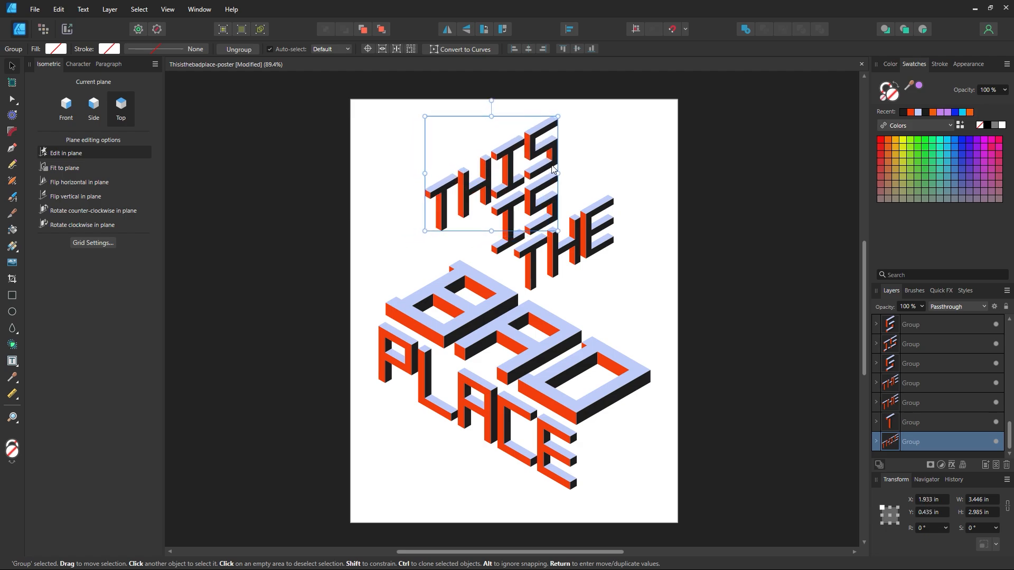
pyautogui.click(653, 182)
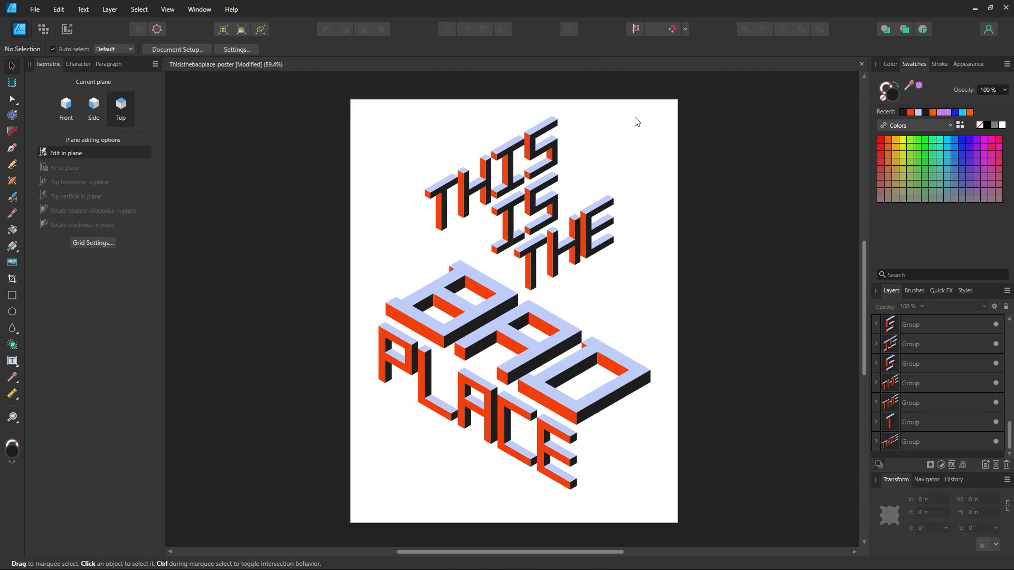
pyautogui.moveTo(632, 112); pyautogui.dragTo(377, 314)
pyautogui.moveTo(547, 276); pyautogui.dragTo(548, 300)
# - Undo the recent moves of THIS and IS, keeping the small nudge of THE
pyautogui.hotkey('ctrl', 'z')
pyautogui.hotkey('ctrl', 'z')
pyautogui.hotkey('ctrl', 'z')
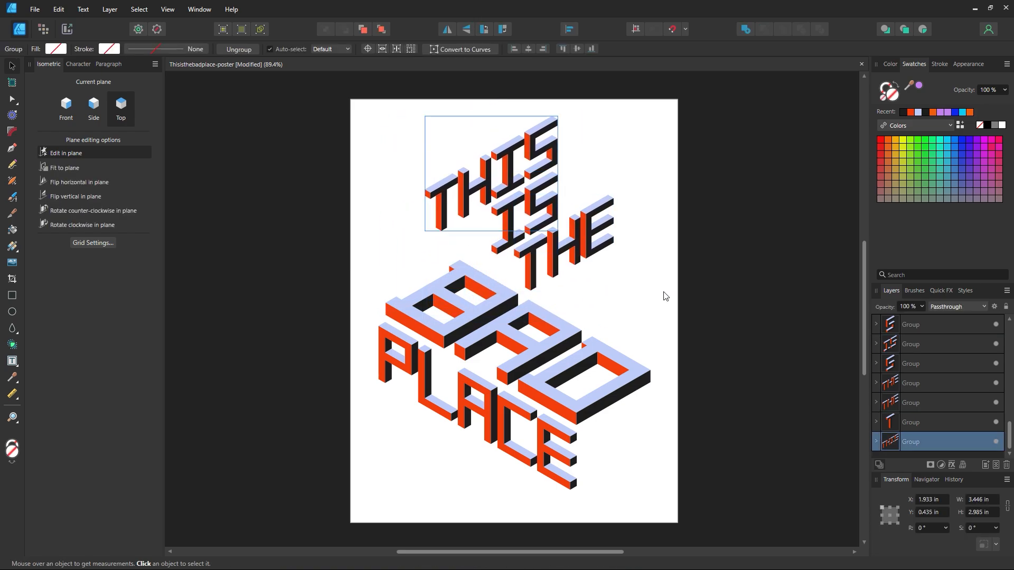
pyautogui.hotkey('ctrl', 'z')
pyautogui.hotkey('ctrl', 'z')
pyautogui.hotkey('ctrl', 'z')
pyautogui.hotkey('ctrl', 'z')
pyautogui.hotkey('ctrl', 'z')
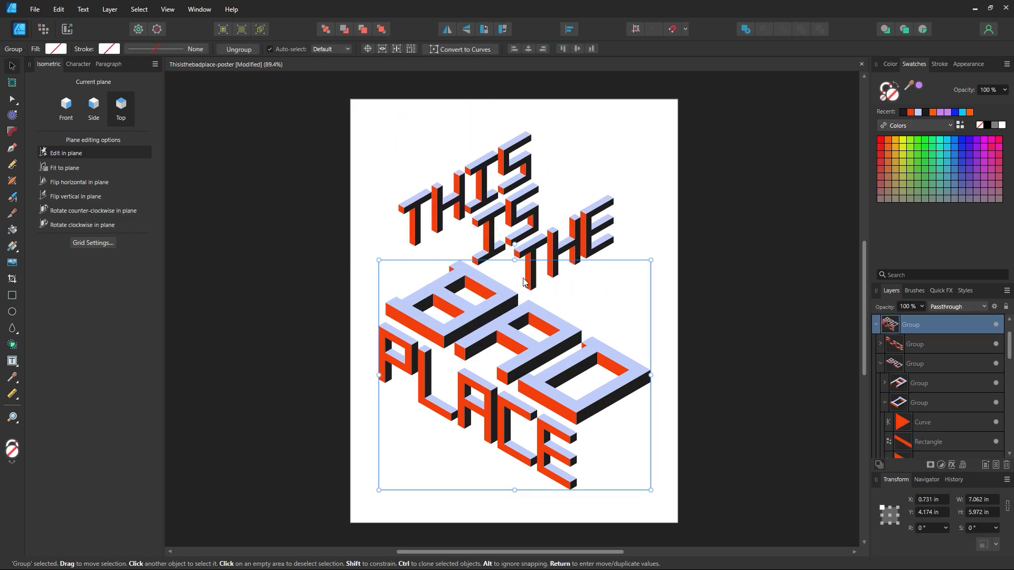
pyautogui.hotkey('ctrl', 'shift', 'z')
pyautogui.hotkey('ctrl', 'shift', 'z')
pyautogui.hotkey('ctrl', 'shift', 'z')
pyautogui.hotkey('ctrl', 'shift', 'z')
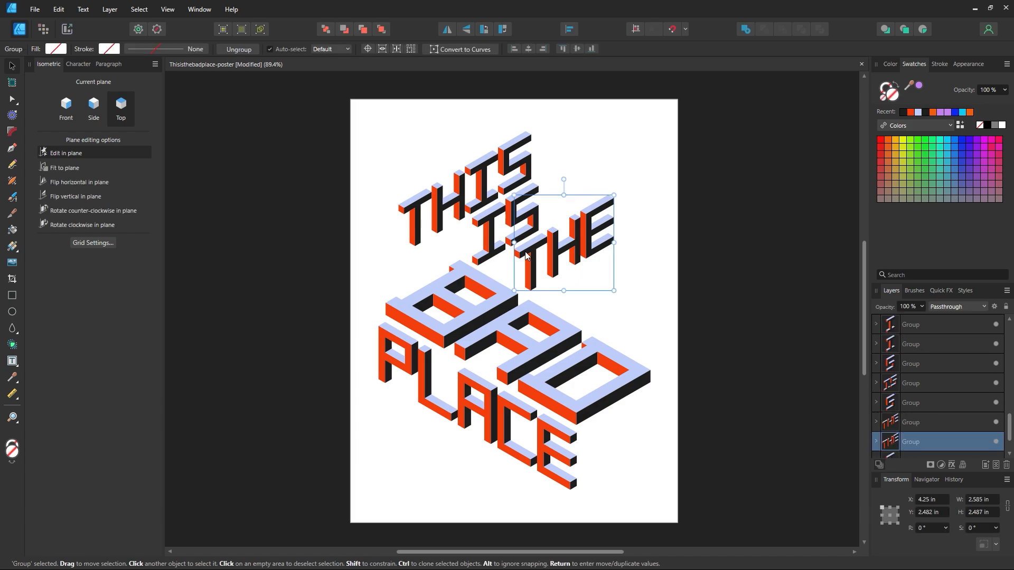
# - Shift THIS, IS and THE down against BAD, and spread THIS left above the B and IS up above THE
pyautogui.moveTo(478, 216); pyautogui.dragTo(477, 223)
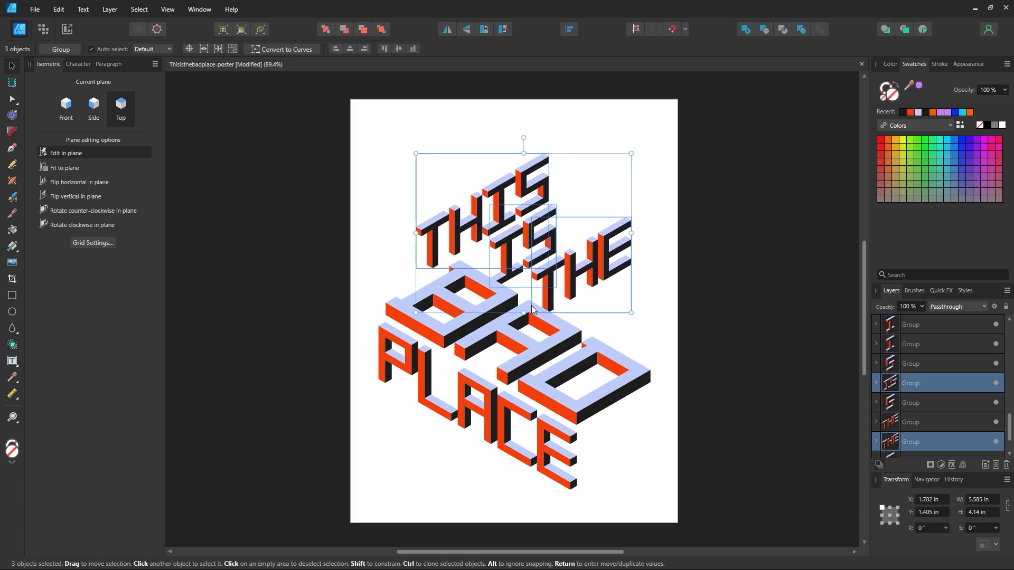
pyautogui.click(718, 208)
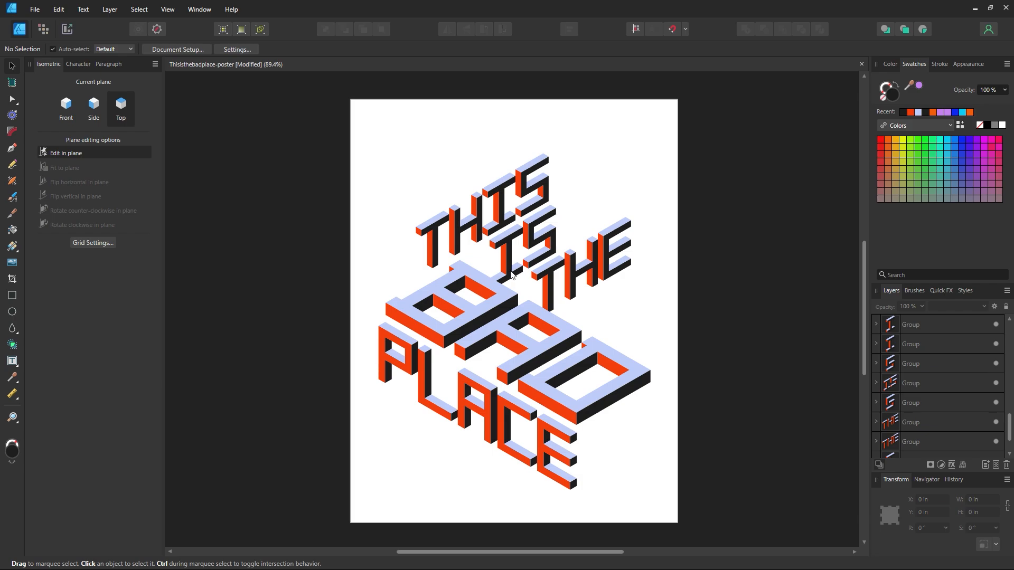
pyautogui.moveTo(529, 262); pyautogui.dragTo(575, 272)
pyautogui.click(558, 295)
pyautogui.moveTo(468, 260); pyautogui.dragTo(436, 273)
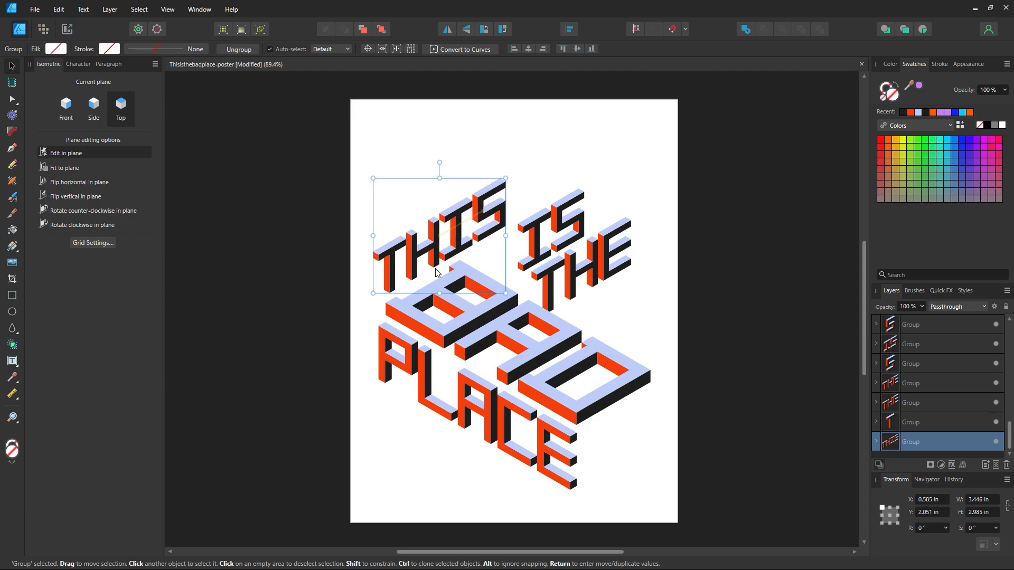
pyautogui.click(495, 264)
# - Arrange IS and THE in a row to the right of THIS, along the upper edge of BAD
pyautogui.moveTo(535, 245); pyautogui.dragTo(749, 275)
pyautogui.click(600, 226)
pyautogui.click(714, 250)
pyautogui.hotkey('ctrl', 'z')
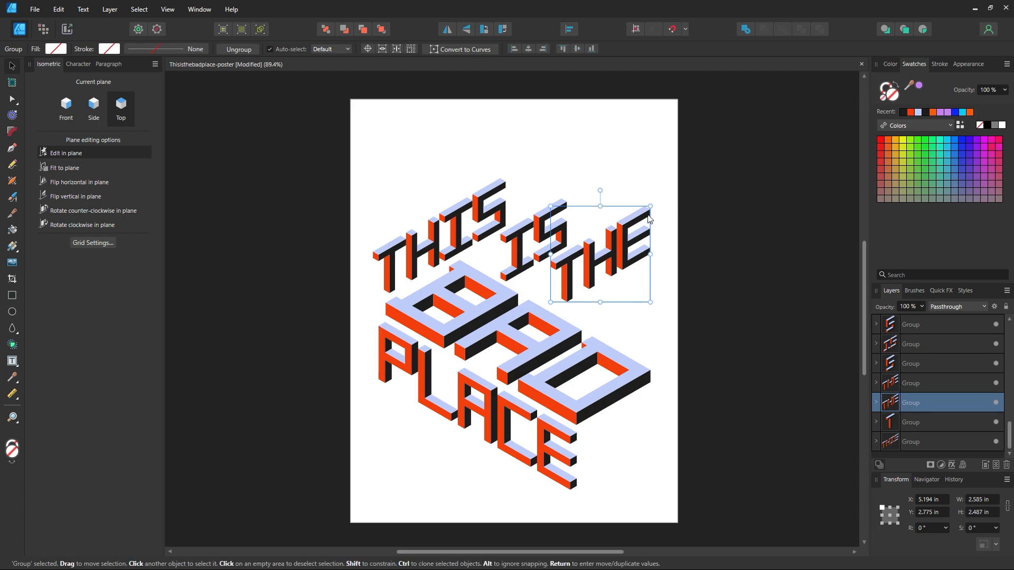
pyautogui.click(658, 334)
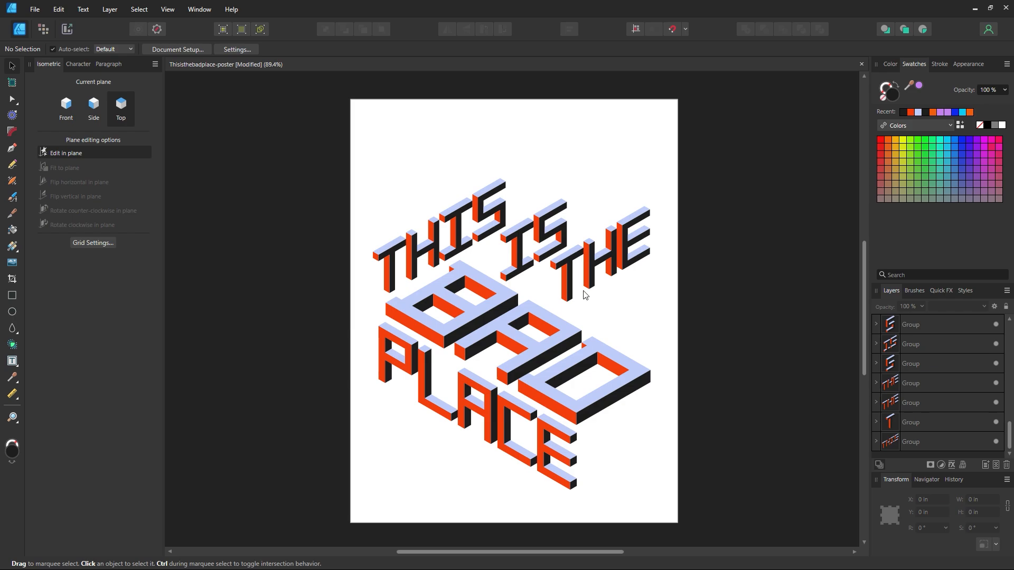
# - Move THE to the page's upper right corner and place a copy of it below, above the letter D
pyautogui.moveTo(565, 276)
pyautogui.mouseDown()
pyautogui.moveTo(660, 333)
pyautogui.moveTo(599, 277)
pyautogui.moveTo(611, 195)
pyautogui.moveTo(597, 145)
pyautogui.mouseUp()
pyautogui.moveTo(597, 144)
pyautogui.mouseDown()
pyautogui.moveTo(612, 220)
pyautogui.moveTo(598, 305)
pyautogui.mouseUp()
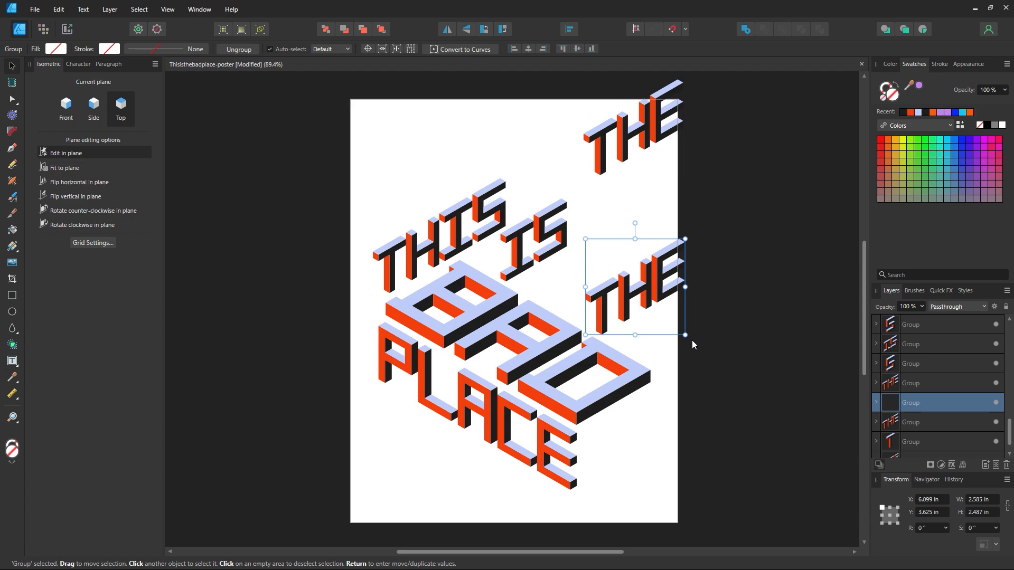
# - Try fitting the THE copy to the Side plane, rotating it in plane and scaling it down beside IS
pyautogui.click(98, 121)
pyautogui.click(67, 171)
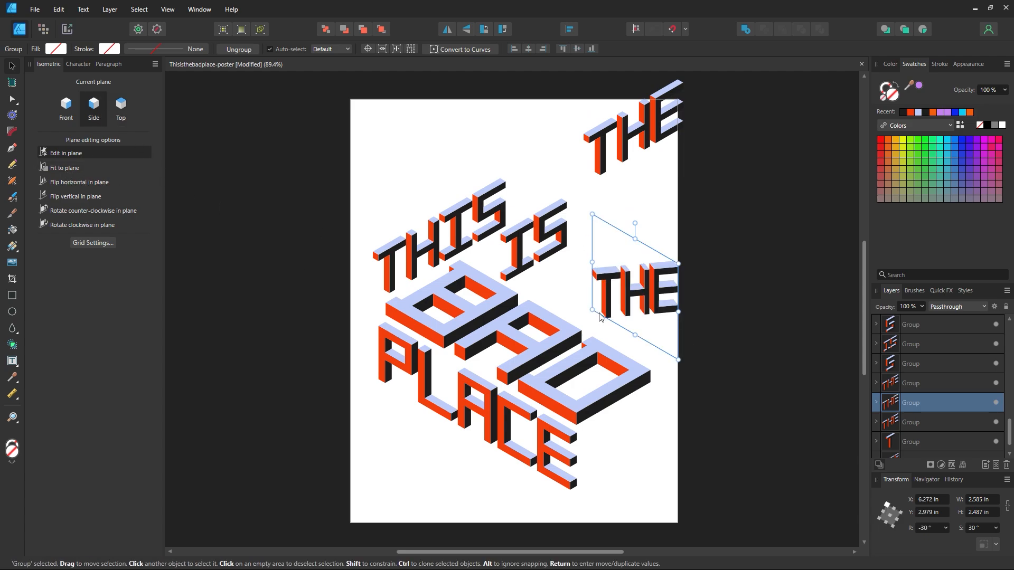
pyautogui.moveTo(635, 298); pyautogui.dragTo(593, 292)
pyautogui.click(71, 210)
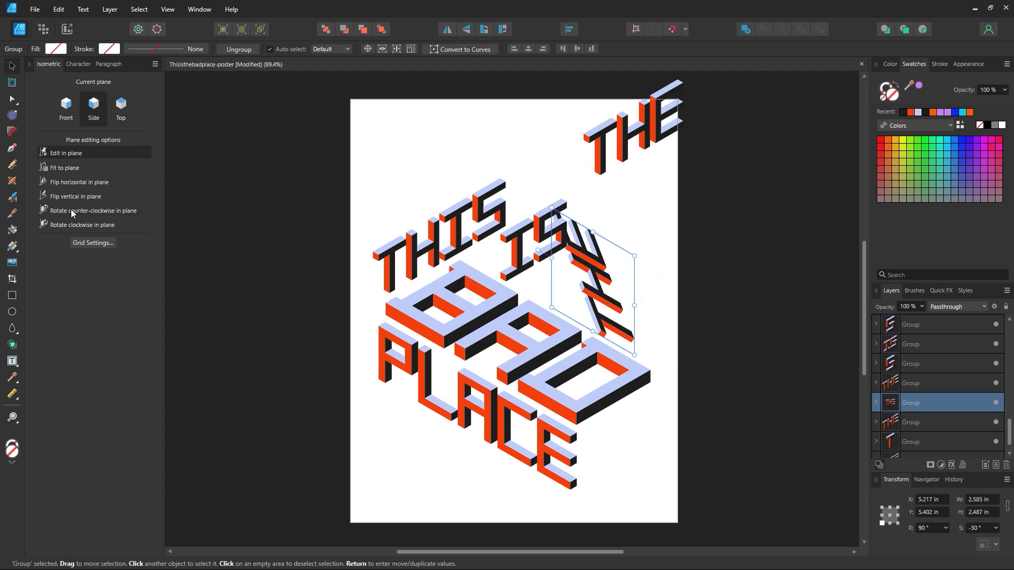
pyautogui.click(73, 210)
pyautogui.click(88, 225)
pyautogui.click(87, 226)
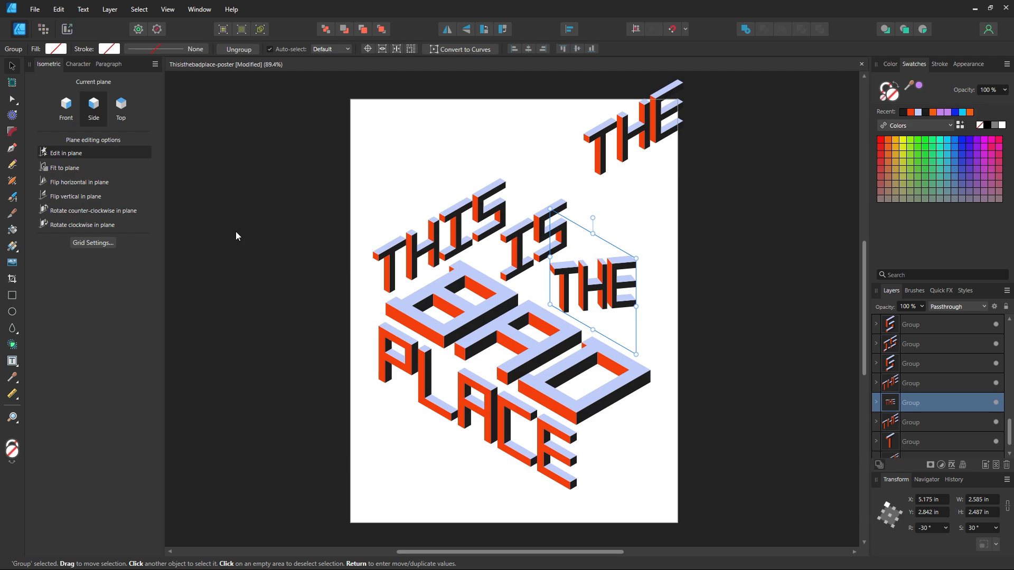
pyautogui.moveTo(616, 288); pyautogui.dragTo(645, 308)
pyautogui.click(678, 296)
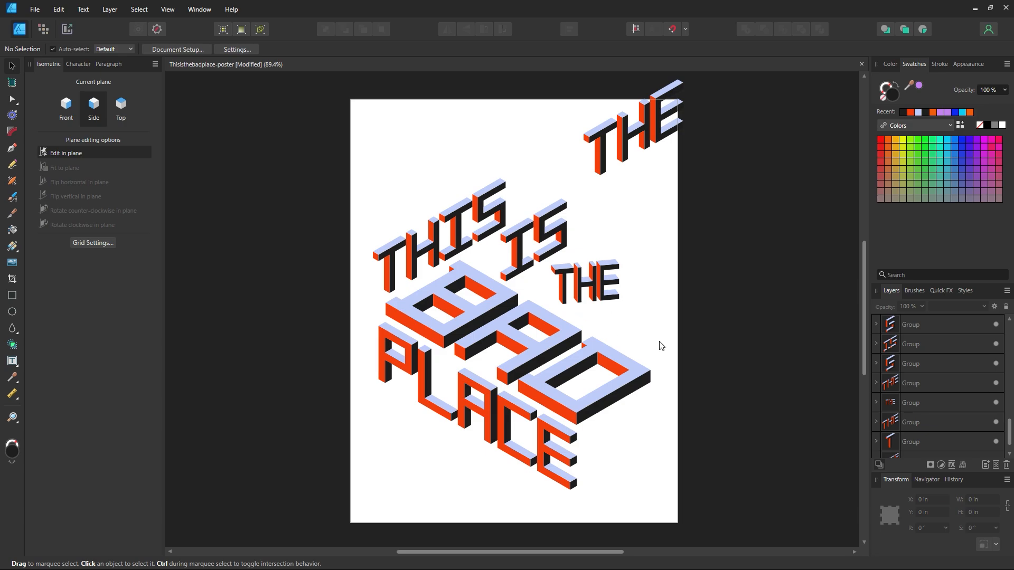
# - Undo the scaling, rotations, move and plane fitting of the THE copy
pyautogui.hotkey('ctrl', 'z')
pyautogui.hotkey('ctrl', 'z')
pyautogui.hotkey('ctrl', 'z')
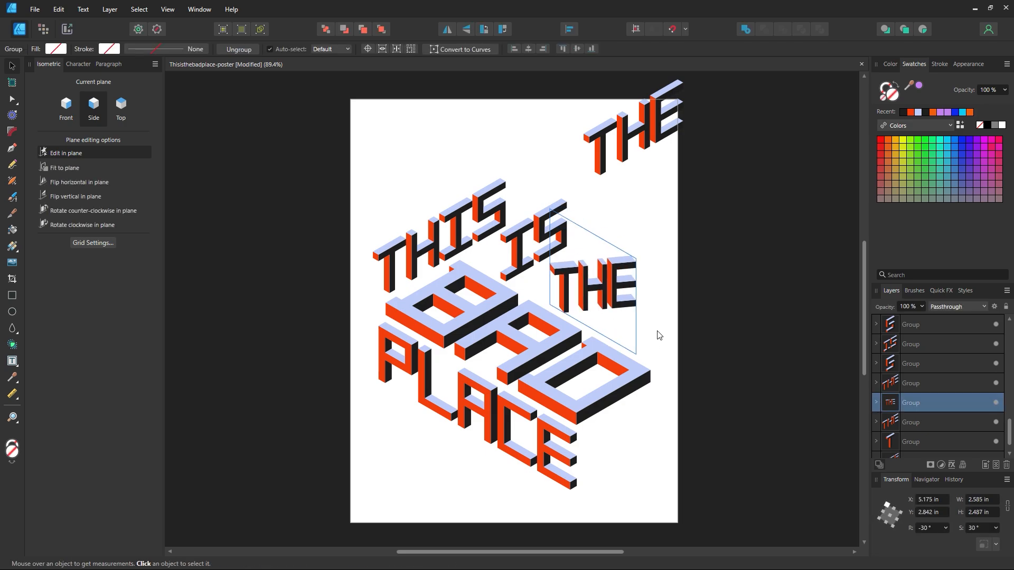
pyautogui.hotkey('ctrl', 'z')
pyautogui.hotkey('ctrl', 'z')
pyautogui.hotkey('ctrl', 'z')
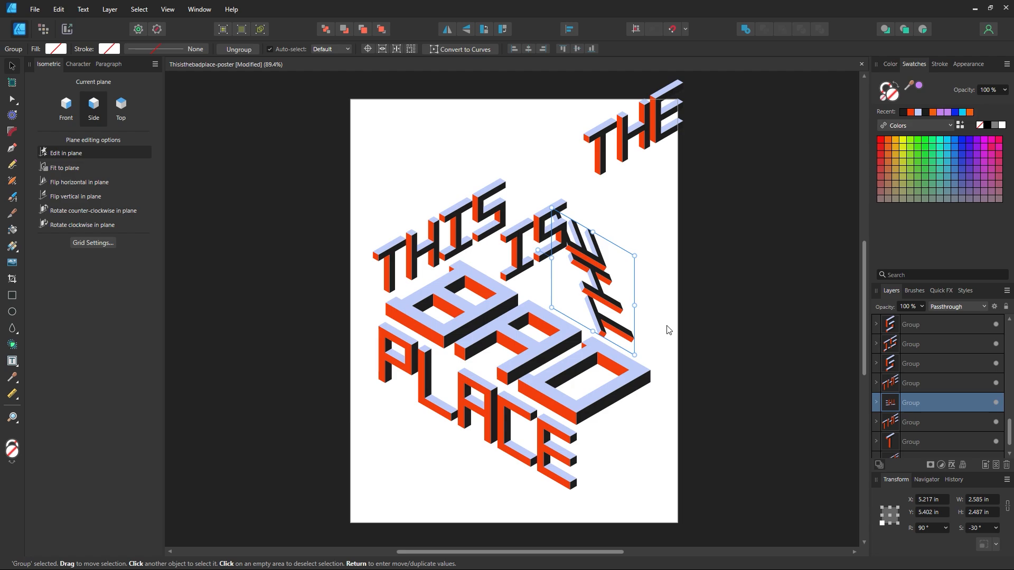
pyautogui.hotkey('ctrl', 'z')
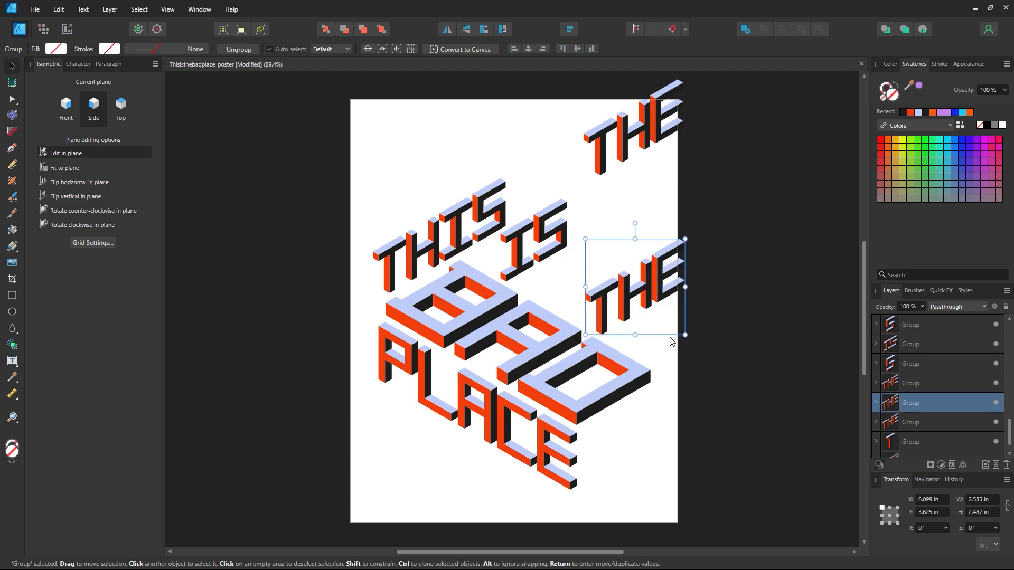
# - Move the THE copy up and to the left, next to IS and above BAD
pyautogui.click(670, 338)
pyautogui.moveTo(633, 294); pyautogui.dragTo(591, 271)
pyautogui.click(707, 411)
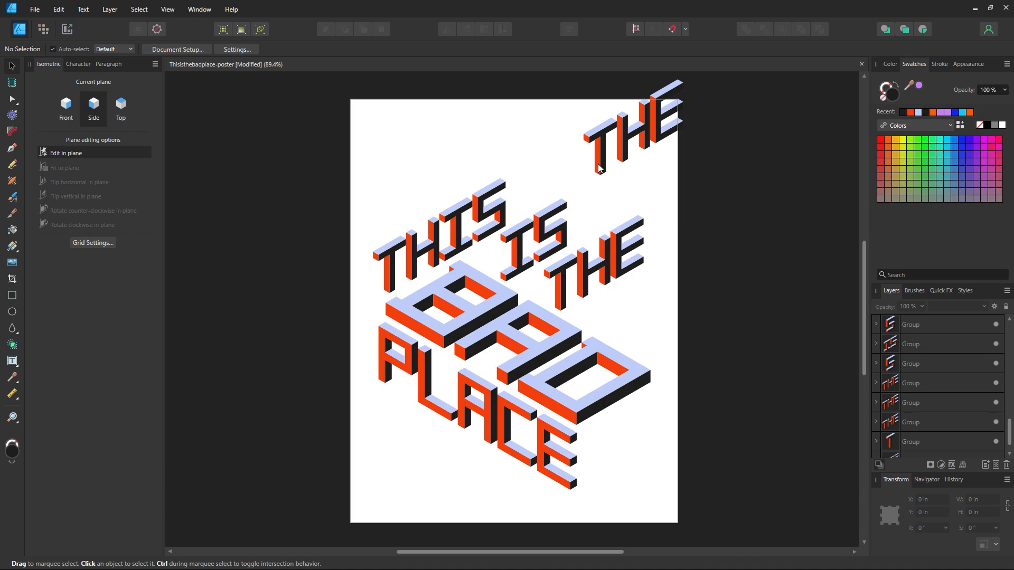
# - Move the spare THE off the page to its right and nudge the THE beside IS slightly upward
pyautogui.moveTo(599, 166); pyautogui.dragTo(766, 215)
pyautogui.click(633, 283)
pyautogui.click(632, 253)
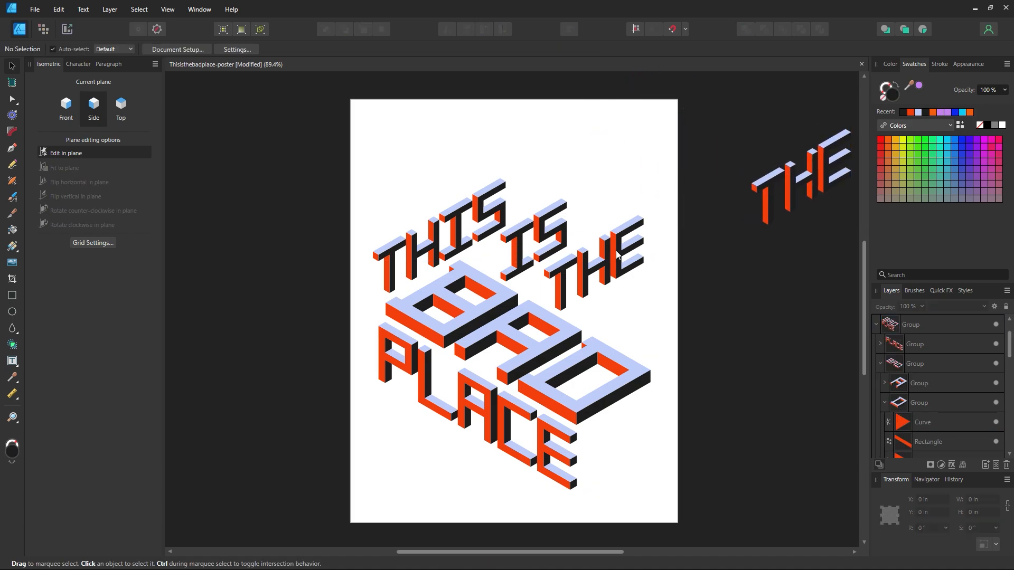
pyautogui.moveTo(617, 255); pyautogui.dragTo(616, 251)
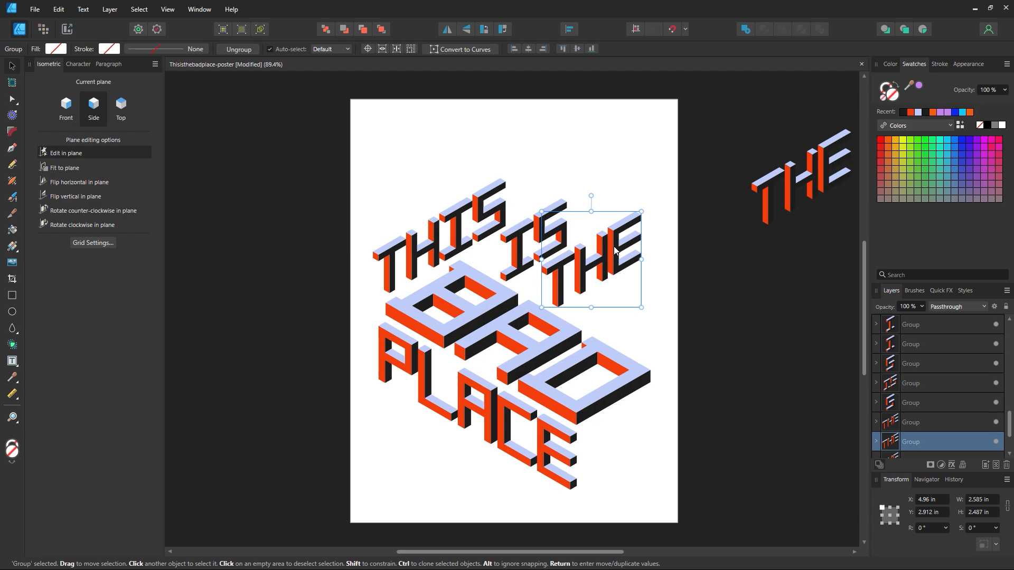
# - Move the THE group slightly left and down along the isometric direction, tightening its spacing with IS
pyautogui.click(679, 298)
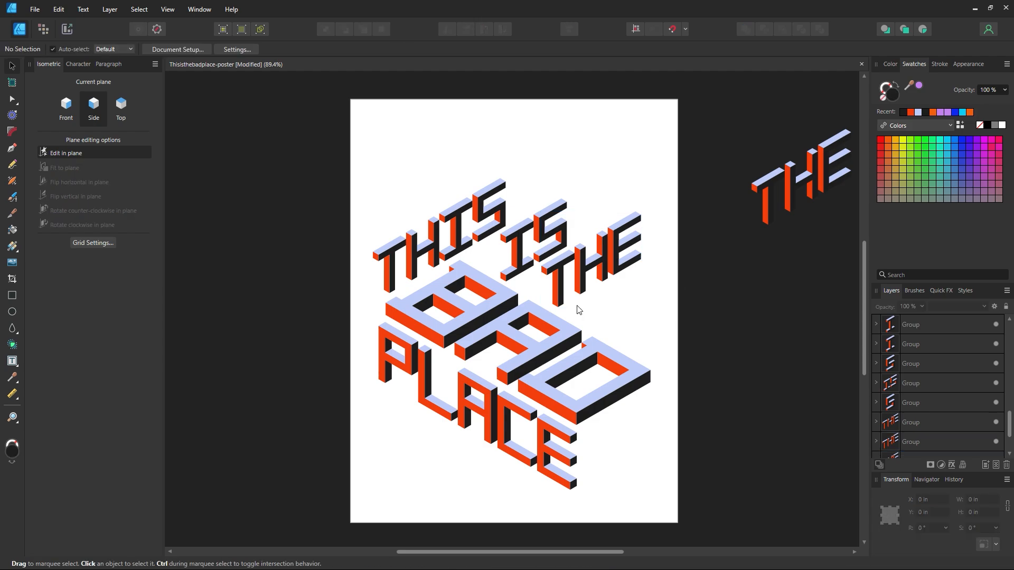
pyautogui.press('z')
pyautogui.moveTo(563, 280); pyautogui.dragTo(702, 342)
pyautogui.moveTo(232, 207); pyautogui.dragTo(291, 212)
pyautogui.click(11, 67)
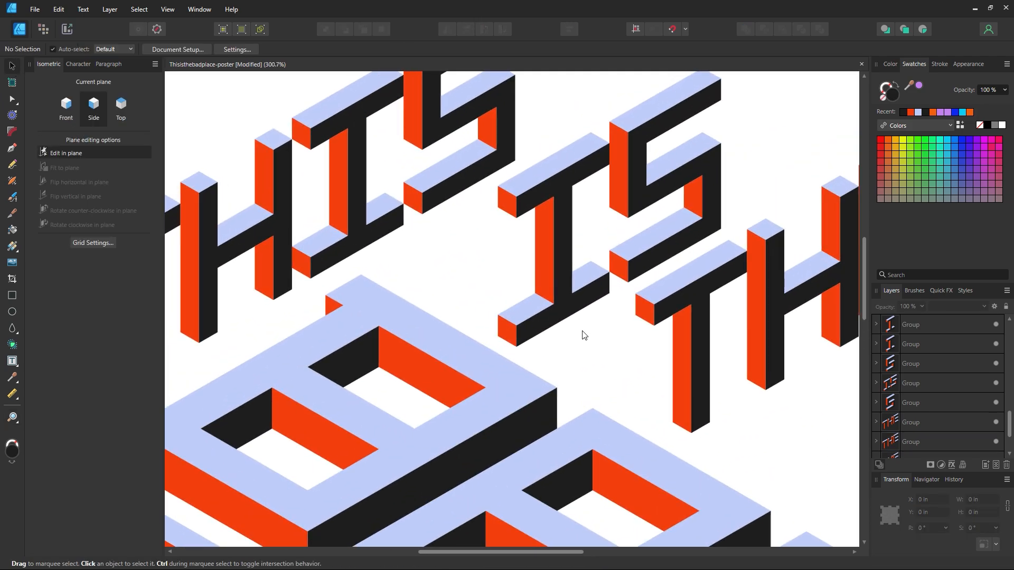
pyautogui.scroll(-1, 584, 336)
pyautogui.click(517, 284)
pyautogui.moveTo(604, 342); pyautogui.dragTo(494, 328)
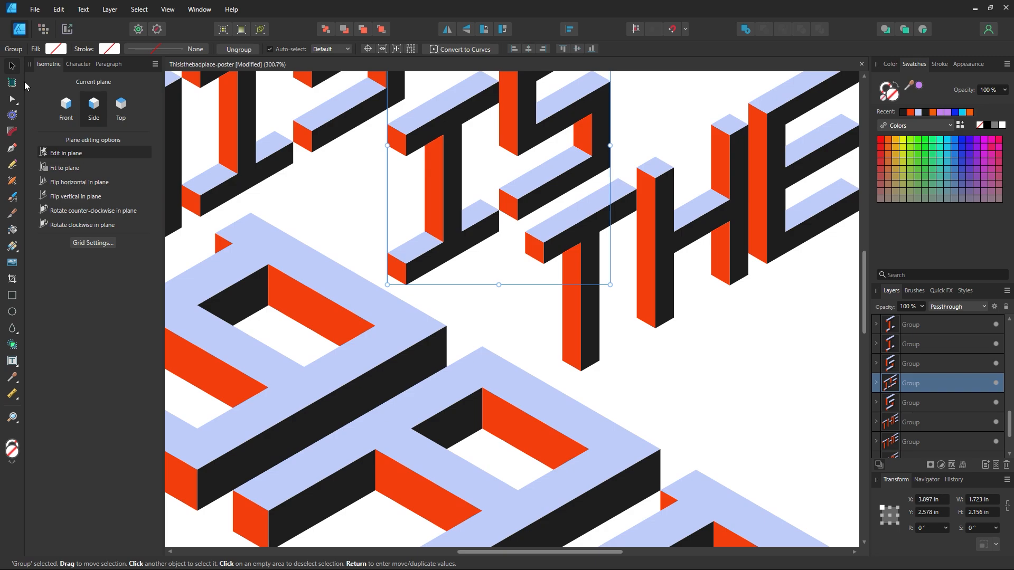
pyautogui.click(579, 315)
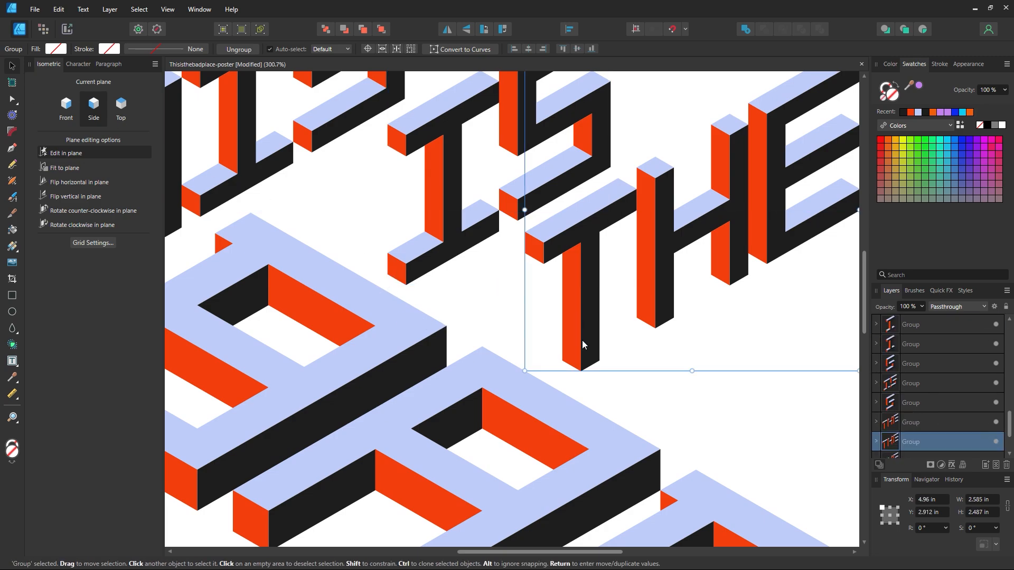
pyautogui.moveTo(582, 345); pyautogui.dragTo(574, 318)
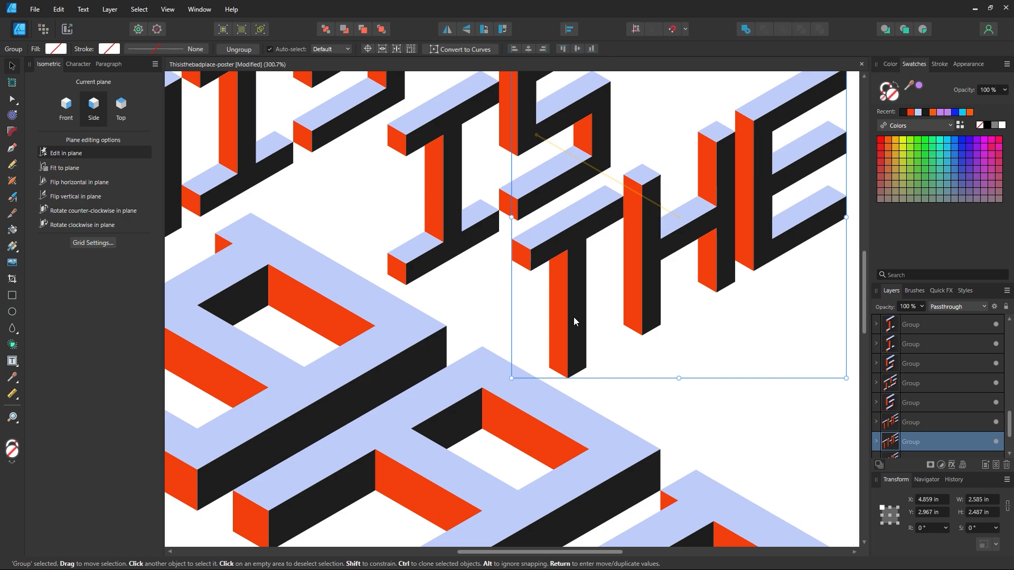
# - Try shifting the THIS group slightly left and down, undo the shift, and nudge the group slightly right and down instead
pyautogui.press('z')
pyautogui.keyDown('alt'); pyautogui.click(560, 272); pyautogui.keyUp('alt')
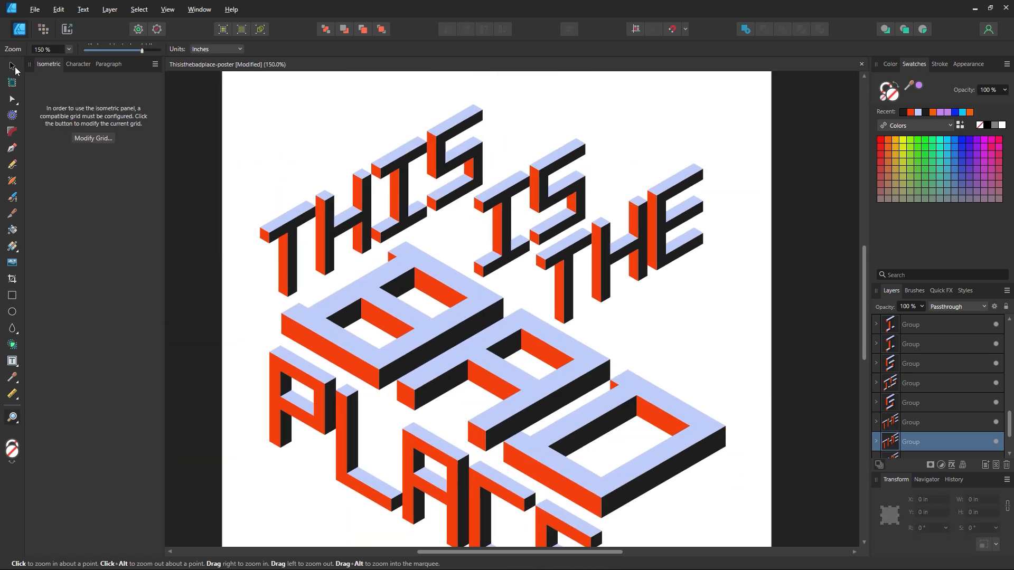
pyautogui.click(12, 65)
pyautogui.click(404, 224)
pyautogui.moveTo(407, 216); pyautogui.dragTo(402, 215)
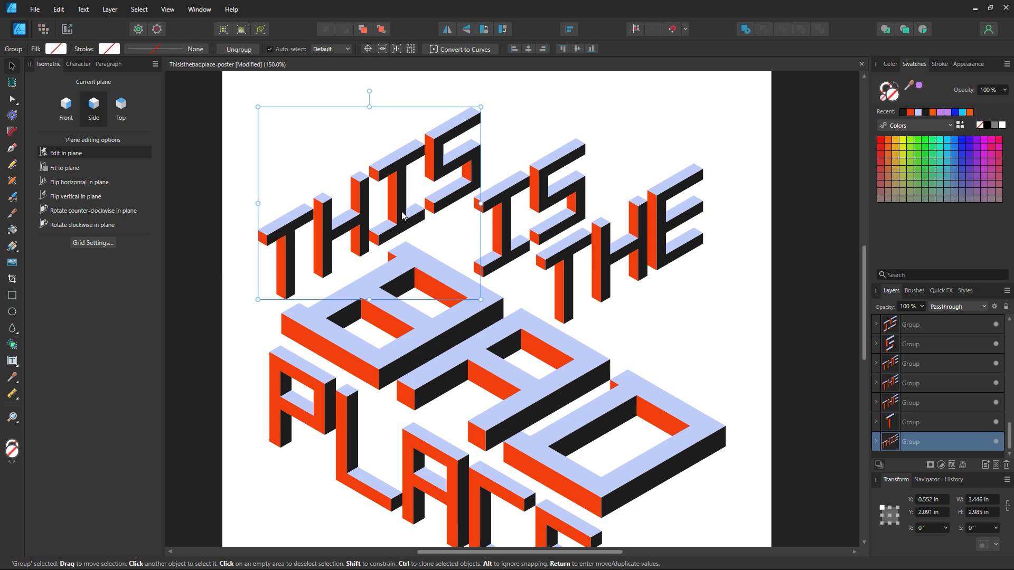
pyautogui.hotkey('ctrl', 'z')
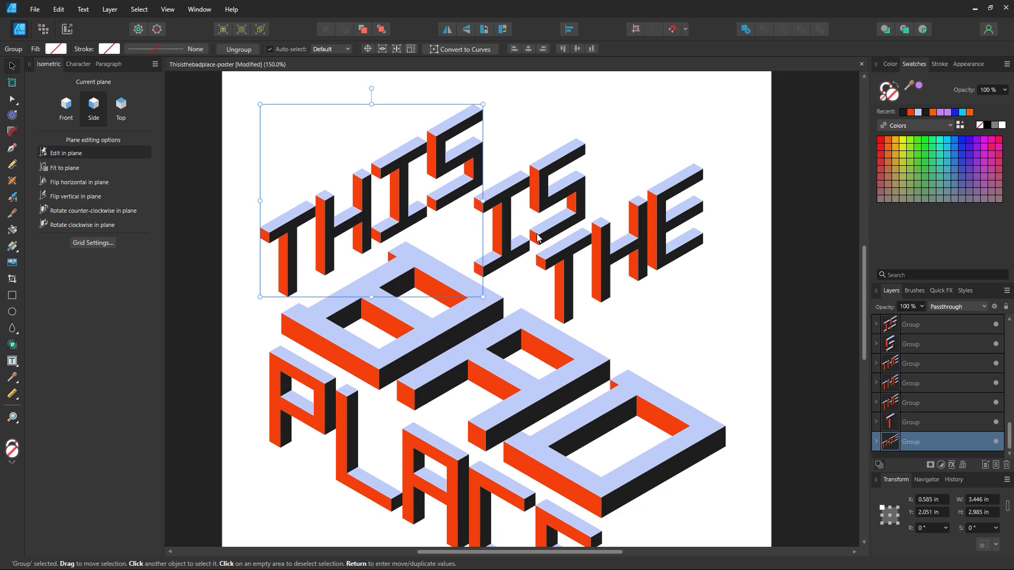
pyautogui.press('Right')
pyautogui.press('Down')
pyautogui.press('Down')
# - Group THIS, IS, THE and the BAD PLACE lettering together and move the group straight up on the page
pyautogui.click(681, 408)
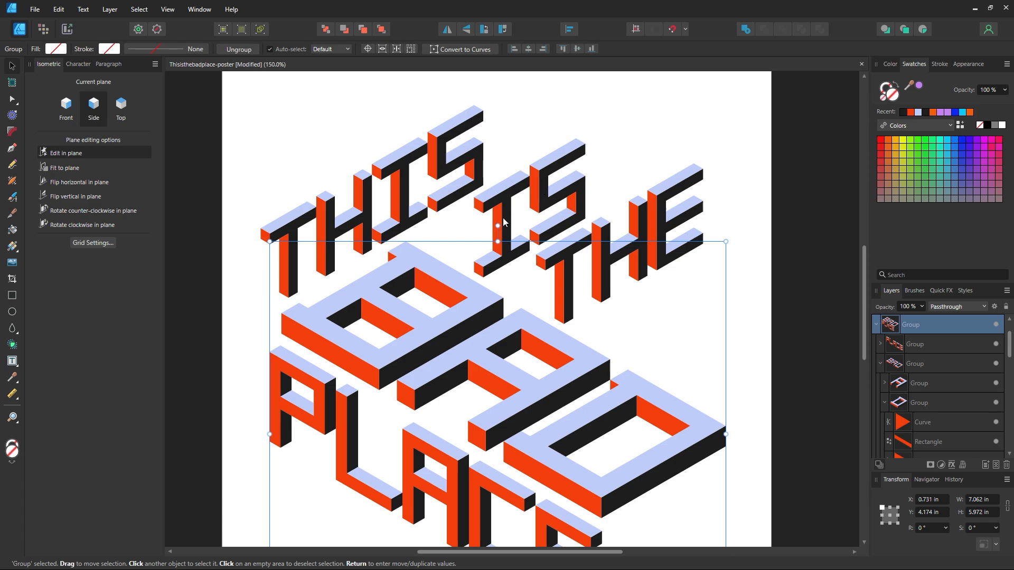
pyautogui.press('z')
pyautogui.keyDown('alt'); pyautogui.click(626, 331); pyautogui.keyUp('alt')
pyautogui.click(604, 331)
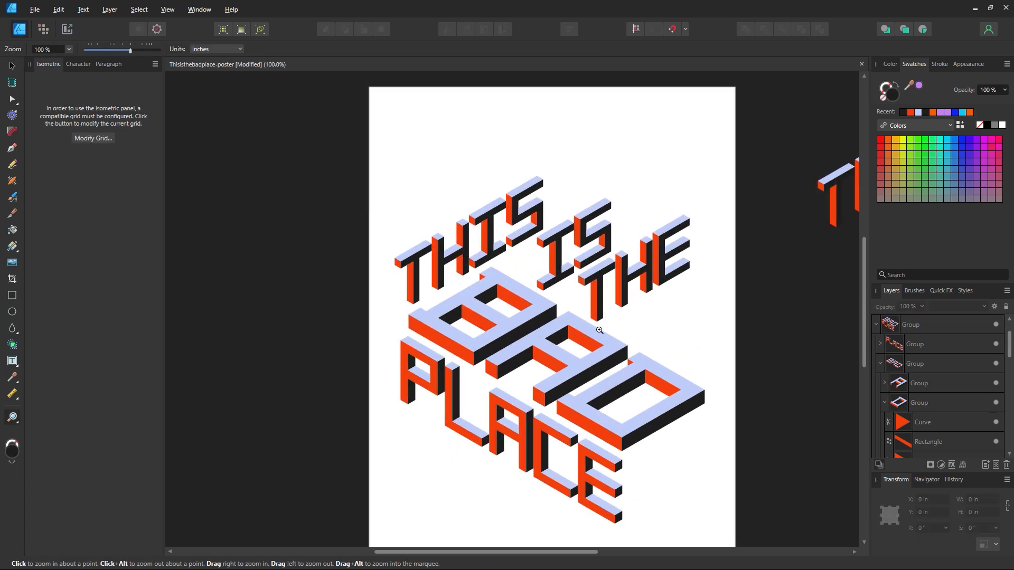
pyautogui.click(12, 66)
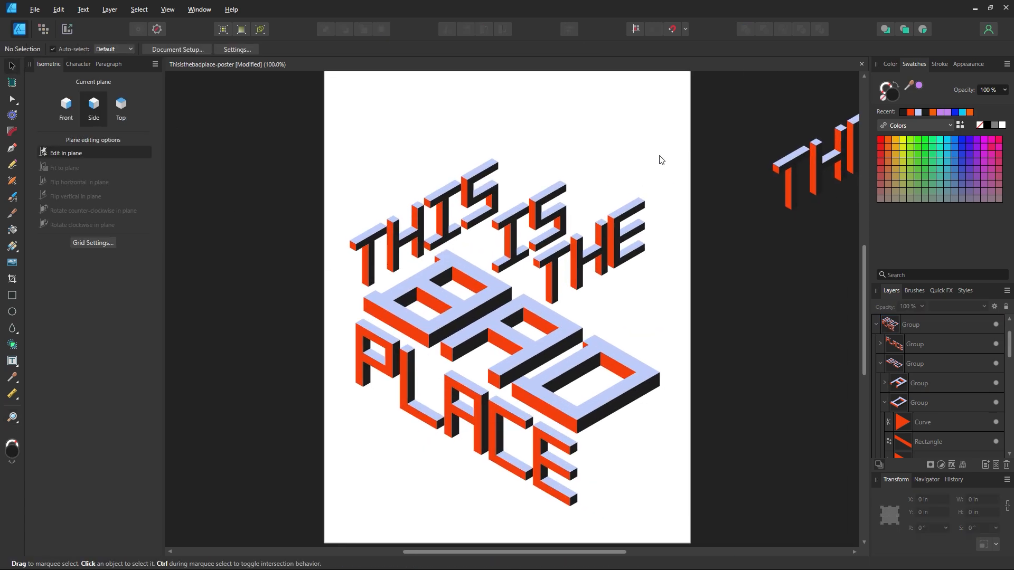
pyautogui.moveTo(673, 136); pyautogui.dragTo(246, 532)
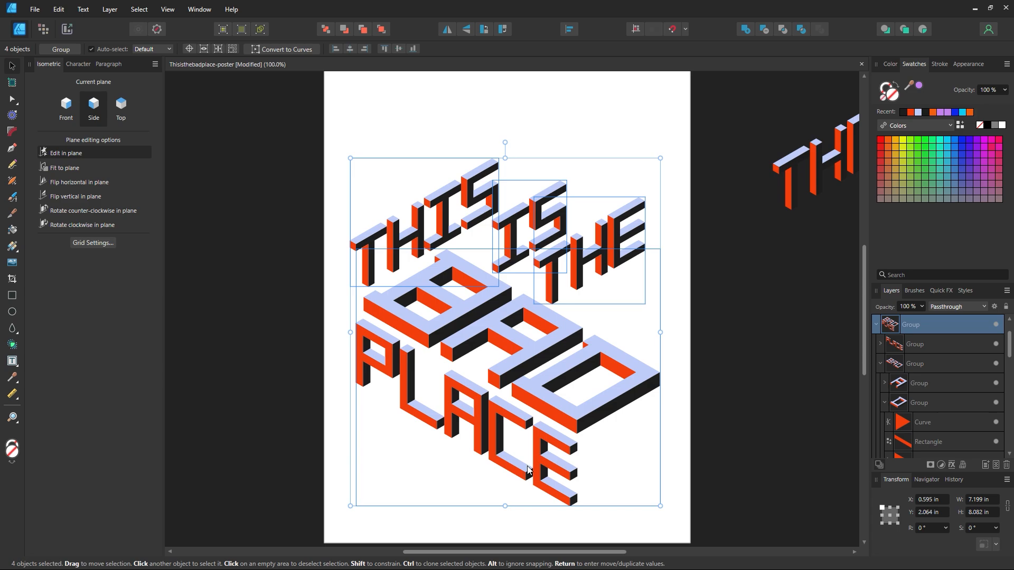
pyautogui.hotkey('ctrl', 'g')
pyautogui.moveTo(528, 470); pyautogui.dragTo(558, 386)
# - Add a 1.2 pt outline to the whole lettering group and colour it the near-black of the letters' dark sides
pyautogui.click(940, 64)
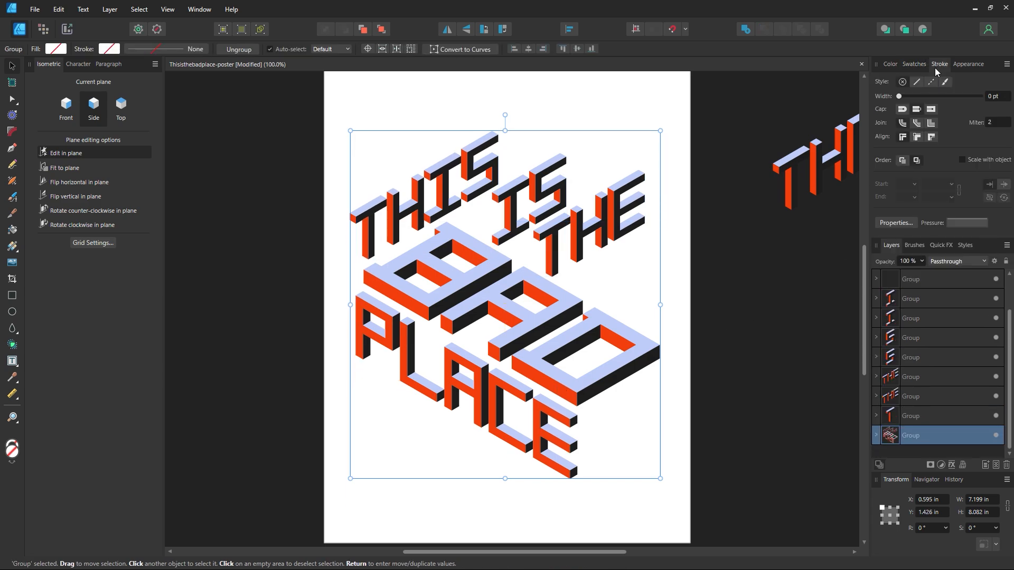
pyautogui.moveTo(897, 99); pyautogui.dragTo(918, 99)
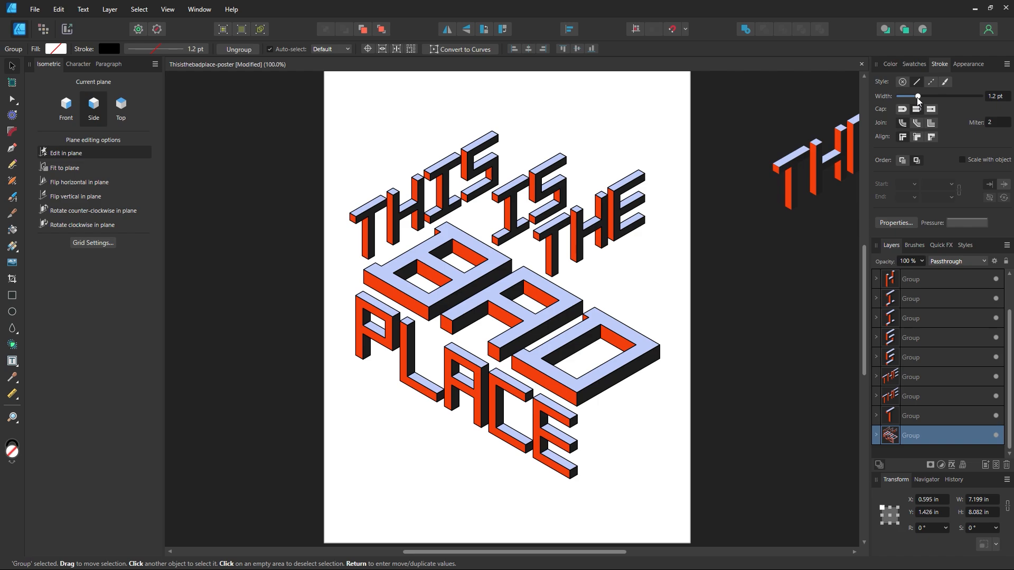
pyautogui.click(912, 64)
pyautogui.click(888, 89)
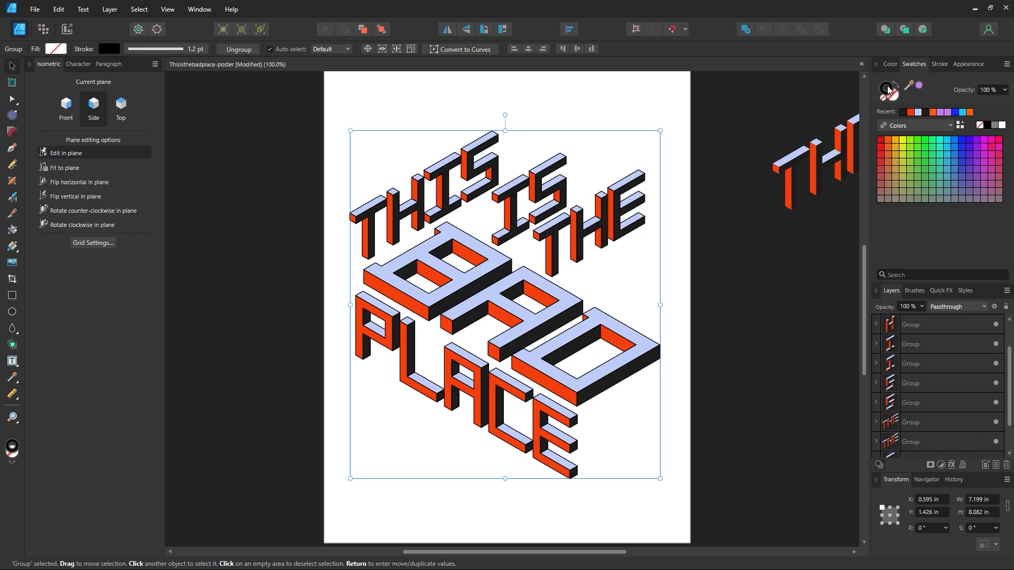
pyautogui.click(585, 199)
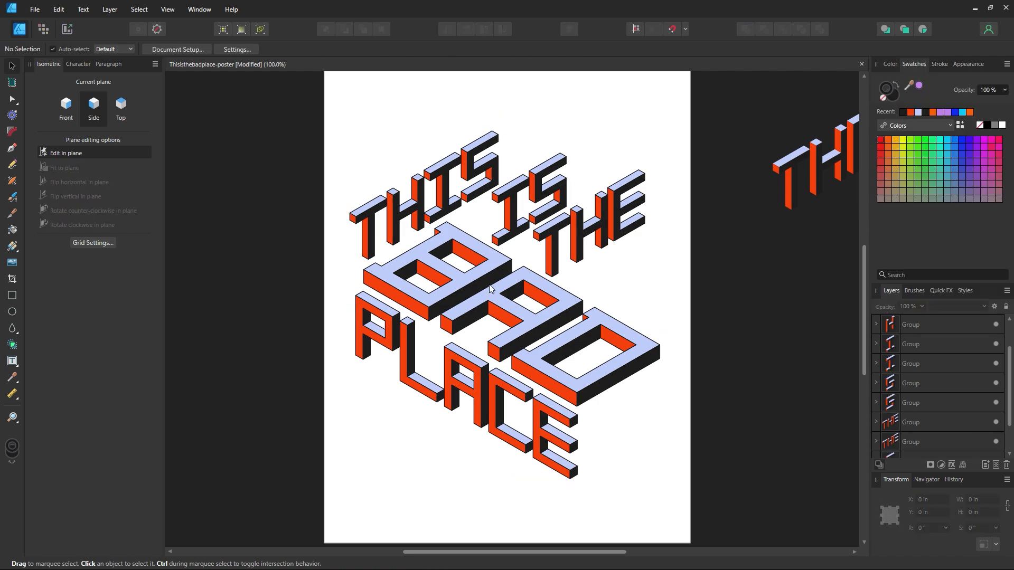
pyautogui.click(660, 313)
pyautogui.click(692, 354)
pyautogui.scroll(1, 700, 372)
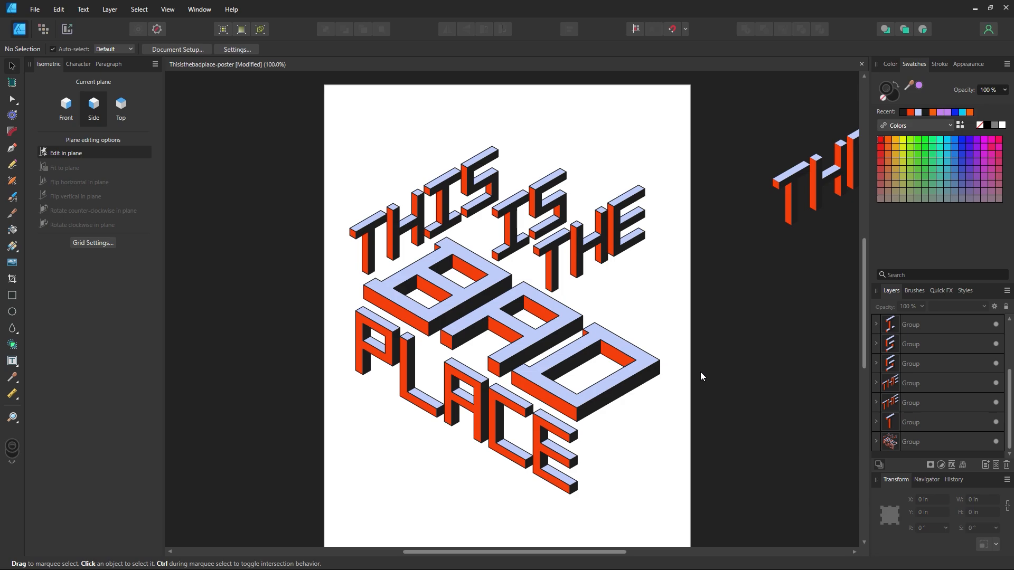
# - Select the light-blue top face of the D in BAD and extend the selection to all objects with the same fill color
pyautogui.press('z')
pyautogui.keyDown('alt'); pyautogui.click(607, 326); pyautogui.keyUp('alt')
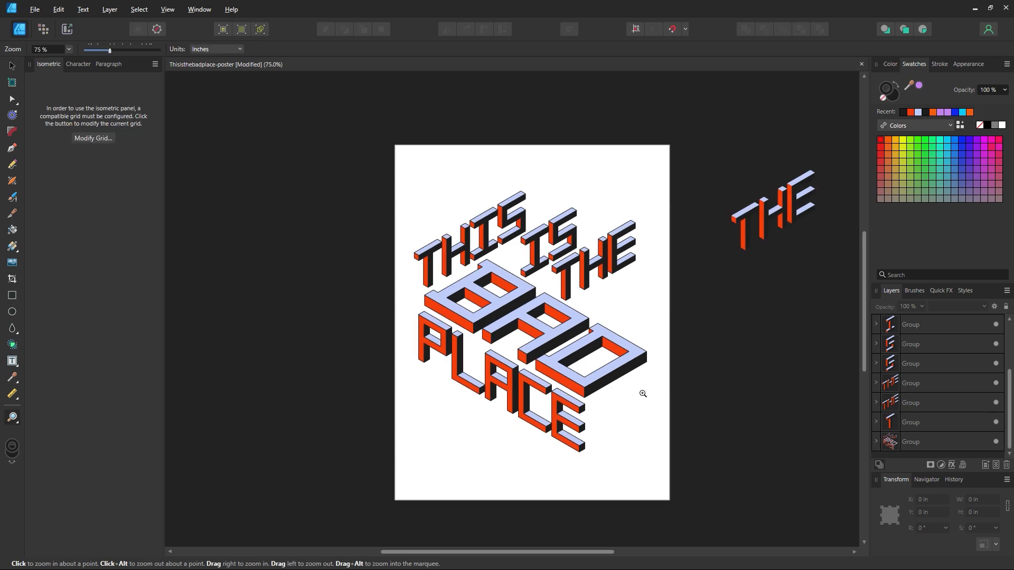
pyautogui.press('space')
pyautogui.moveTo(568, 317); pyautogui.dragTo(596, 318)
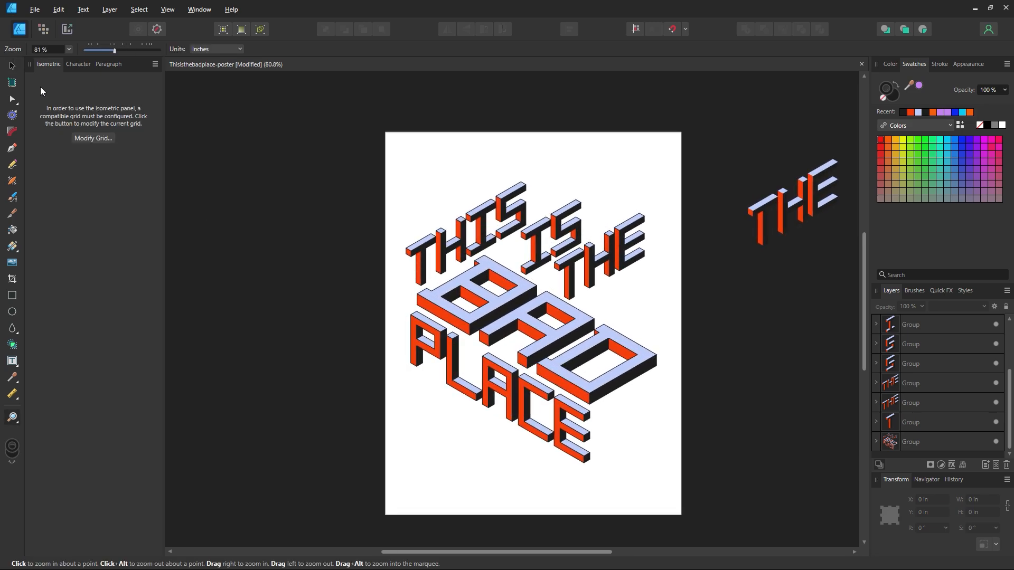
pyautogui.click(12, 66)
pyautogui.click(496, 300)
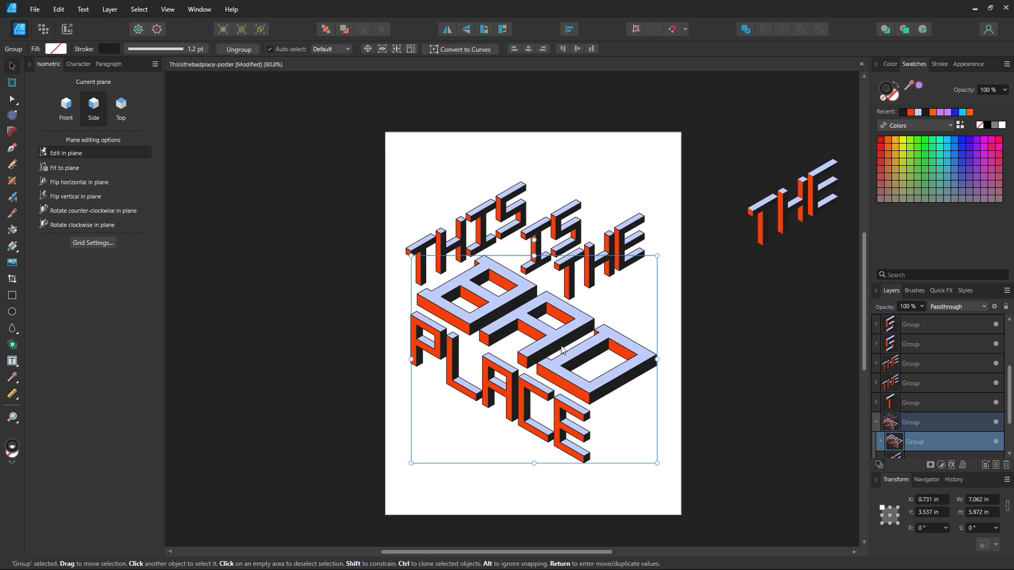
pyautogui.doubleClick(563, 331)
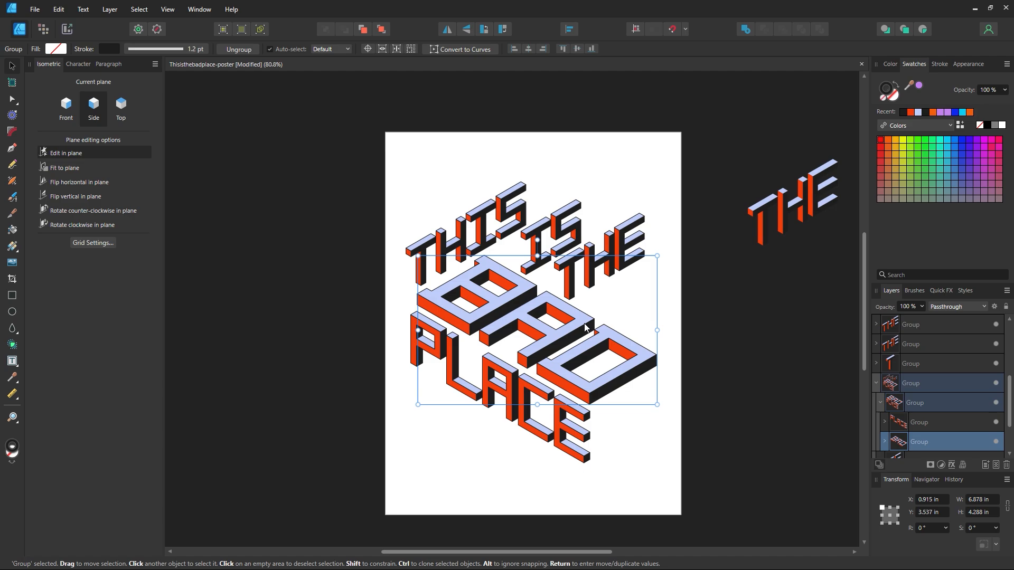
pyautogui.doubleClick(608, 338)
pyautogui.doubleClick(606, 337)
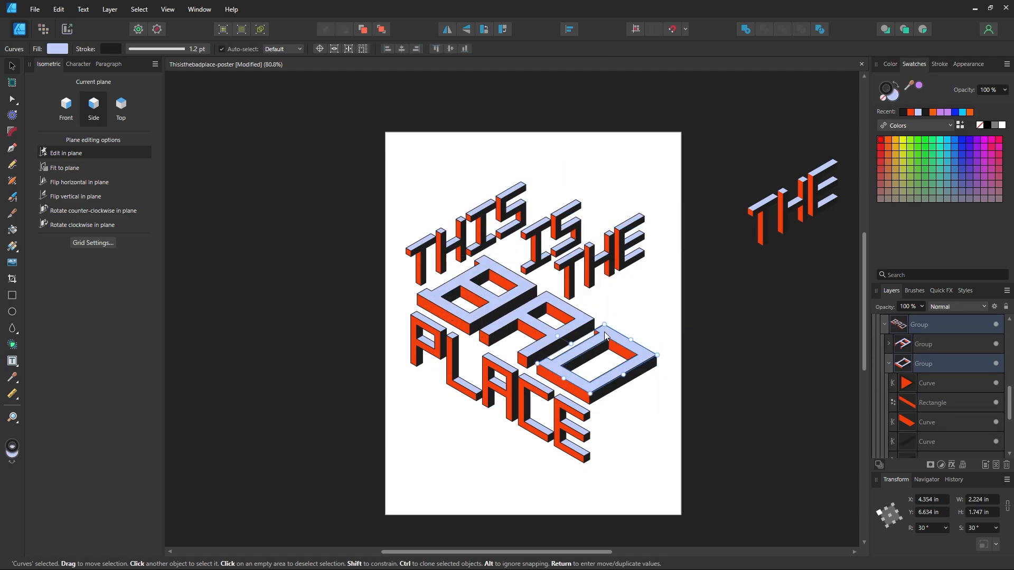
pyautogui.click(121, 8)
pyautogui.moveTo(142, 8)
pyautogui.moveTo(174, 150)
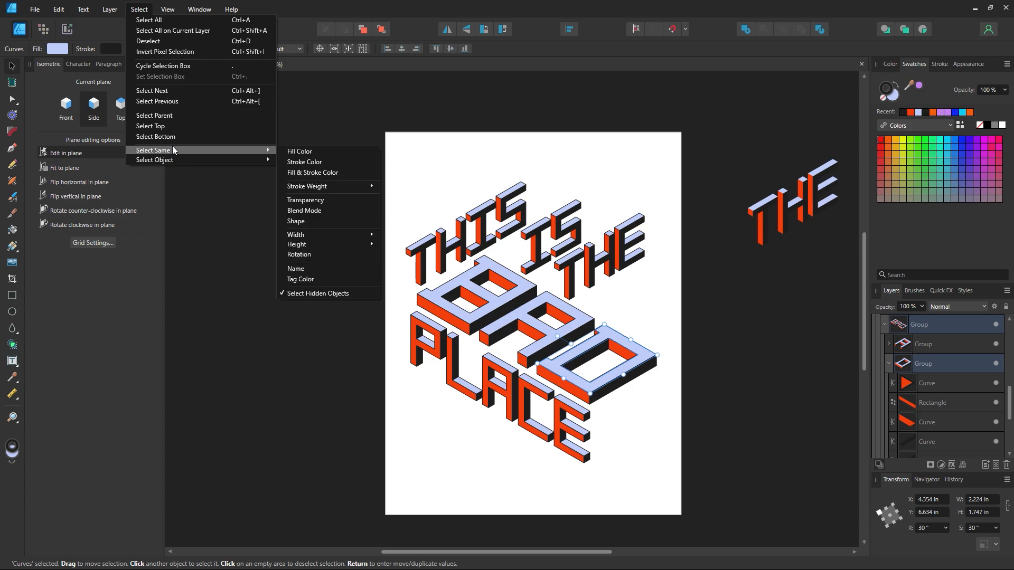
pyautogui.click(295, 151)
# - Change the fill of the selected top faces to the sky blue #B2D5F7
pyautogui.click(891, 93)
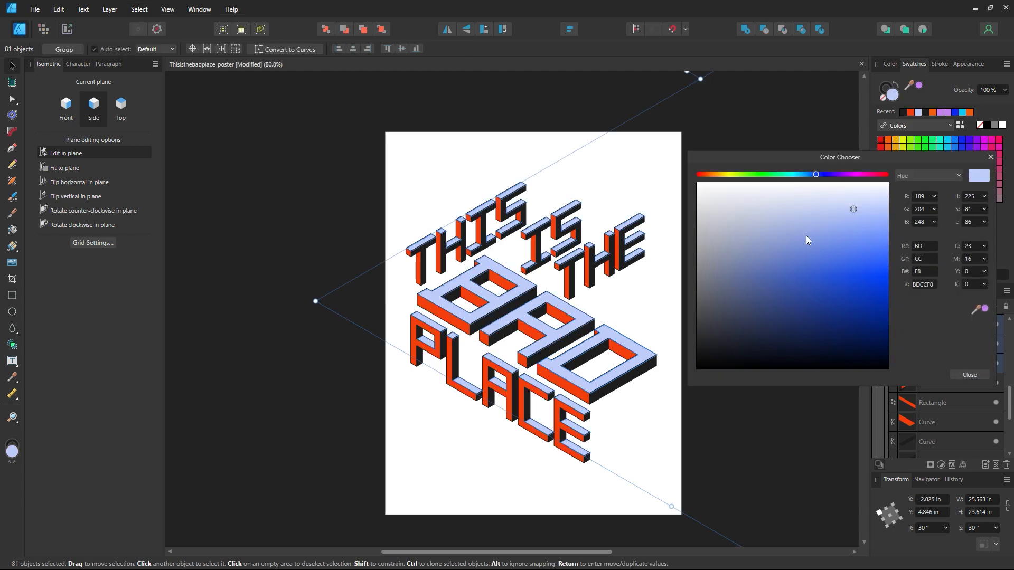
pyautogui.moveTo(817, 174); pyautogui.dragTo(808, 177)
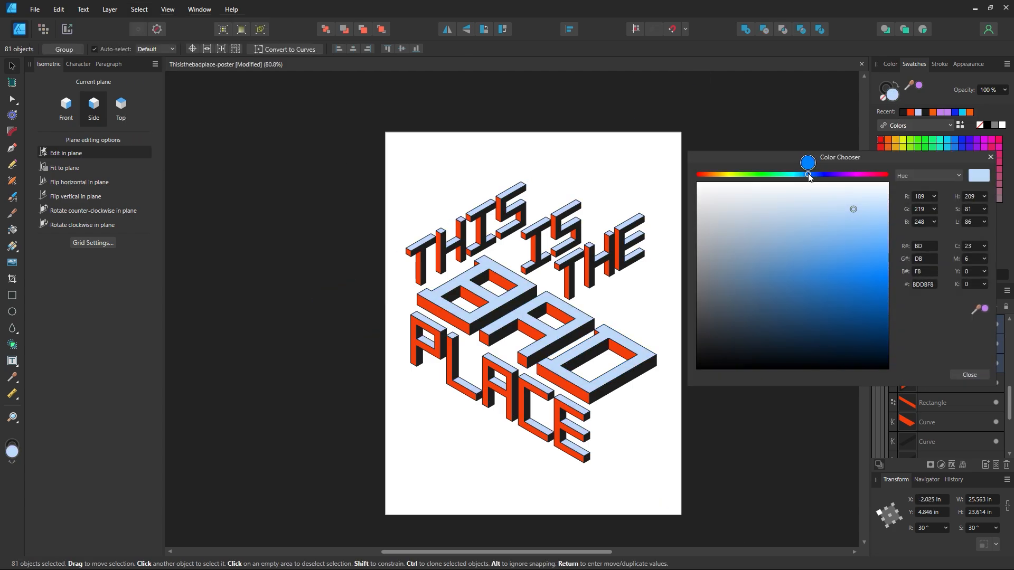
pyautogui.moveTo(853, 209); pyautogui.dragTo(855, 213)
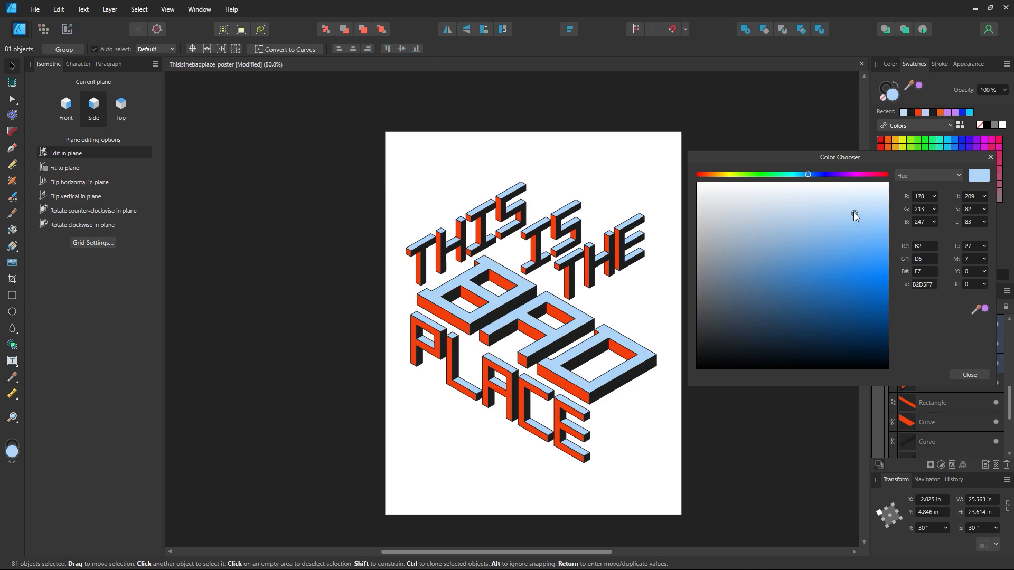
pyautogui.click(968, 374)
# - Move the spare THE farther up and to the right, well away from the page
pyautogui.click(743, 377)
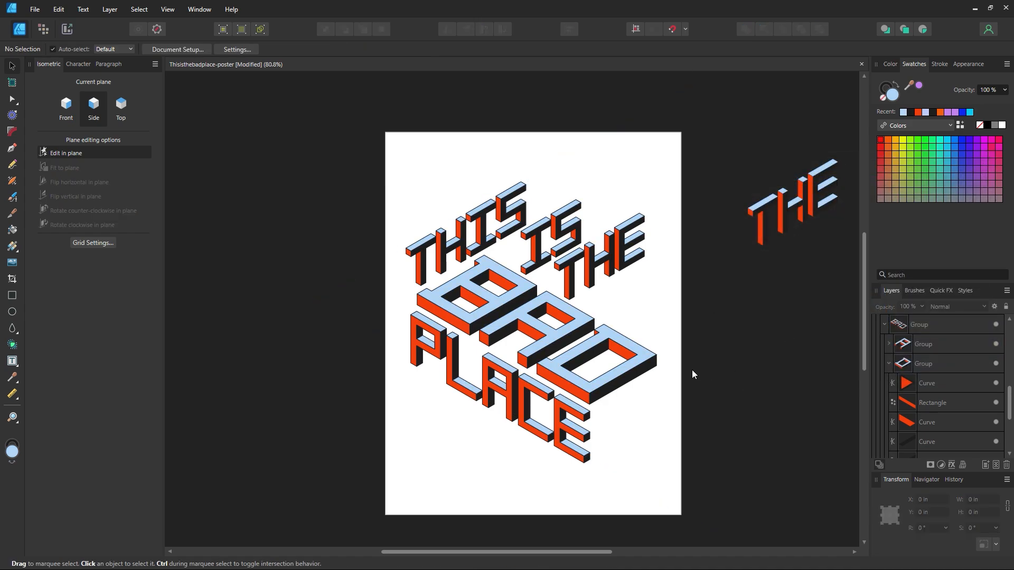
pyautogui.moveTo(763, 238); pyautogui.dragTo(829, 96)
pyautogui.click(702, 208)
# - Thicken the outline of the whole lettering group, trying 2.6 pt and 2 pt widths before settling on 1.5 pt
pyautogui.press('z')
pyautogui.click(597, 288)
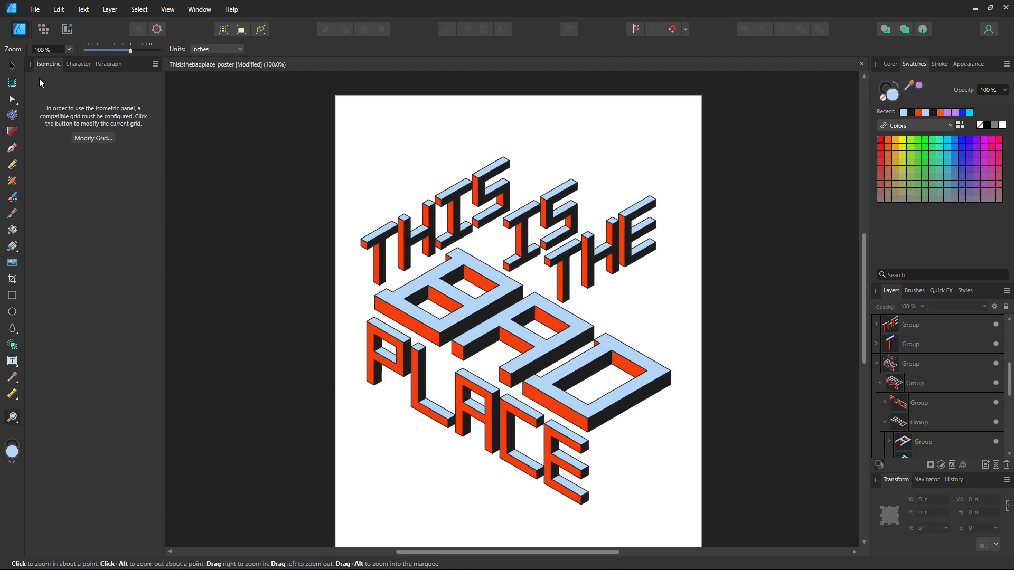
pyautogui.scroll(-1, 463, 165)
pyautogui.click(12, 69)
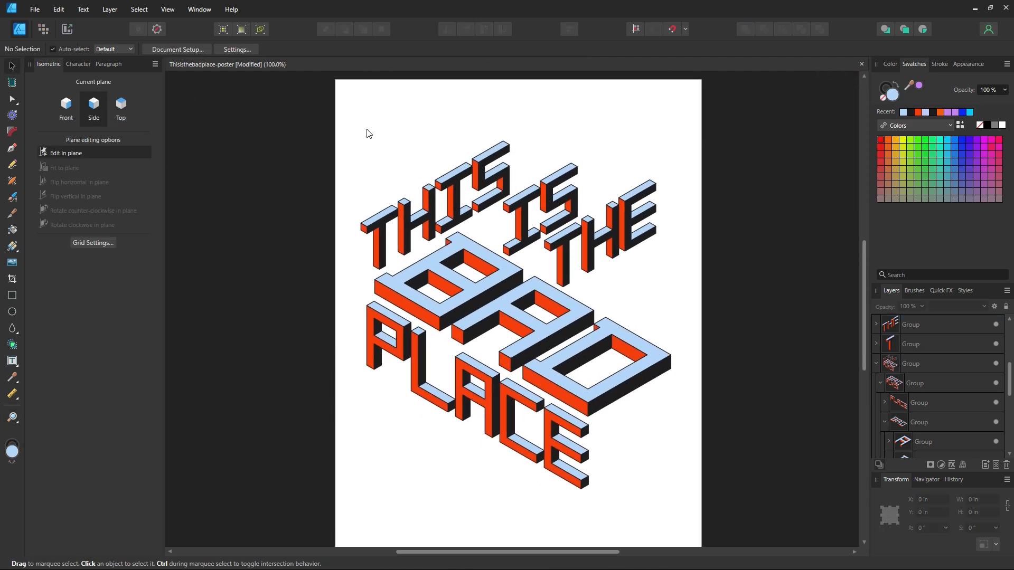
pyautogui.moveTo(326, 110); pyautogui.dragTo(700, 528)
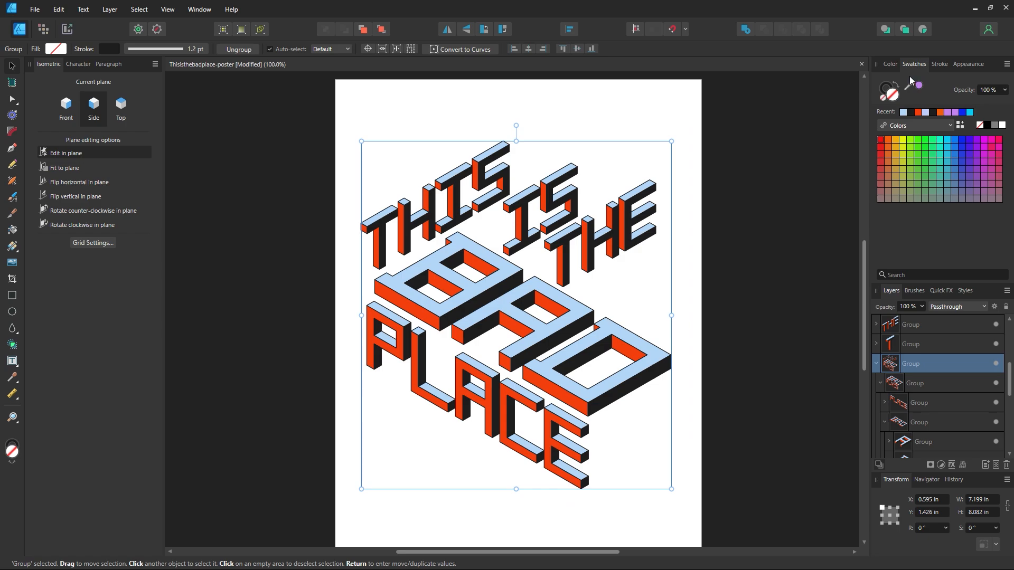
pyautogui.click(940, 64)
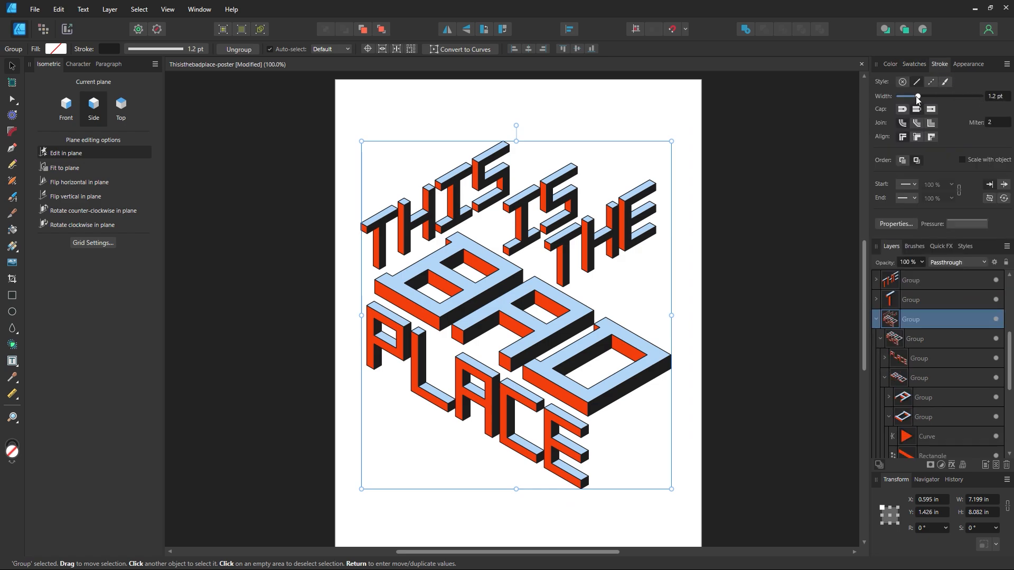
pyautogui.moveTo(917, 96); pyautogui.dragTo(920, 96)
pyautogui.click(1000, 98)
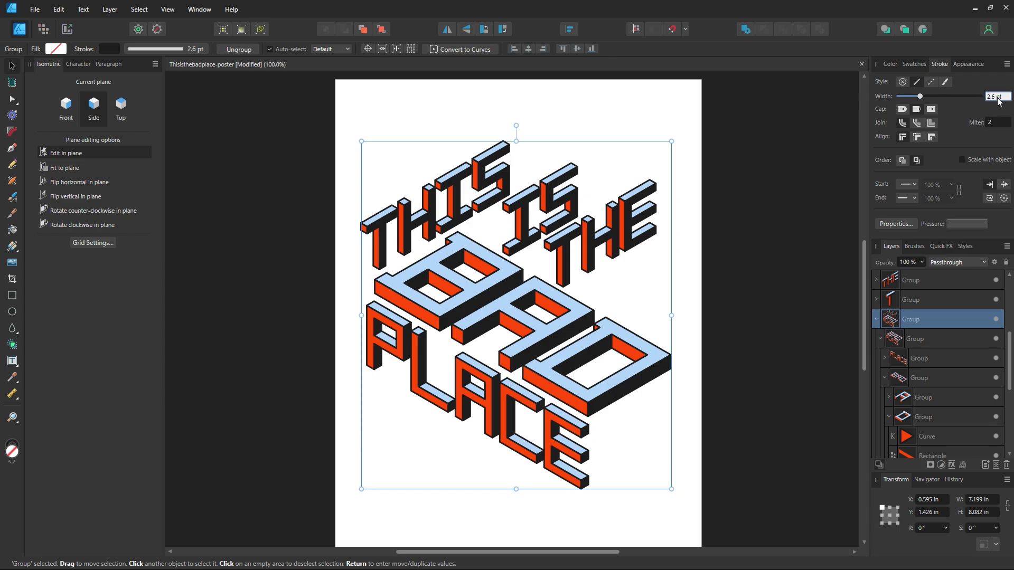
pyautogui.write('2')
pyautogui.press('Return')
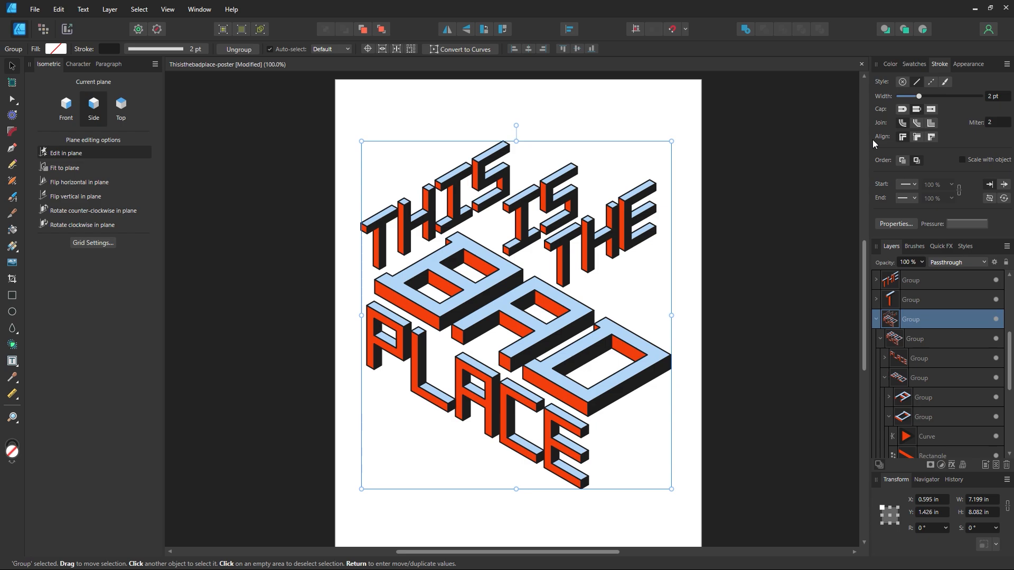
pyautogui.click(998, 97)
pyautogui.write('1.5')
pyautogui.press('Return')
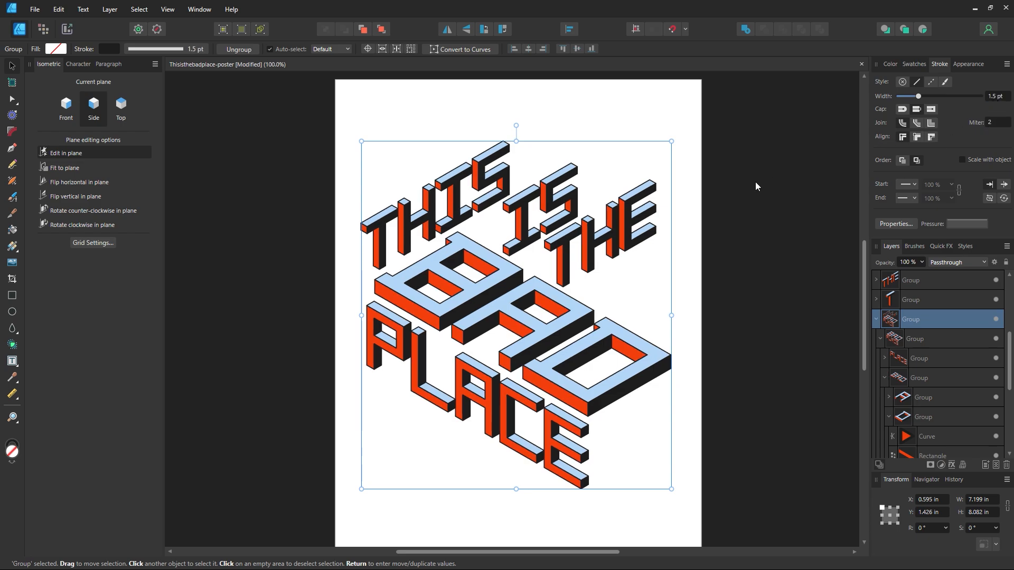
pyautogui.click(712, 279)
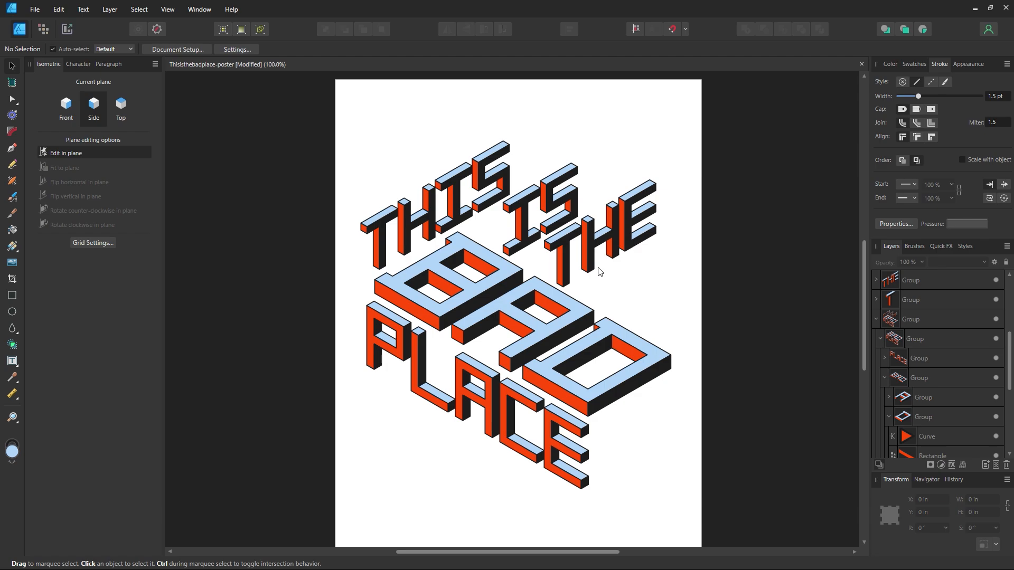
# - Nudge the whole lettering group slightly down and right, to about X 0.631 in, Y 1.549 in
pyautogui.moveTo(711, 116); pyautogui.dragTo(281, 520)
pyautogui.moveTo(441, 465); pyautogui.dragTo(521, 504)
pyautogui.hotkey('ctrl', 'z')
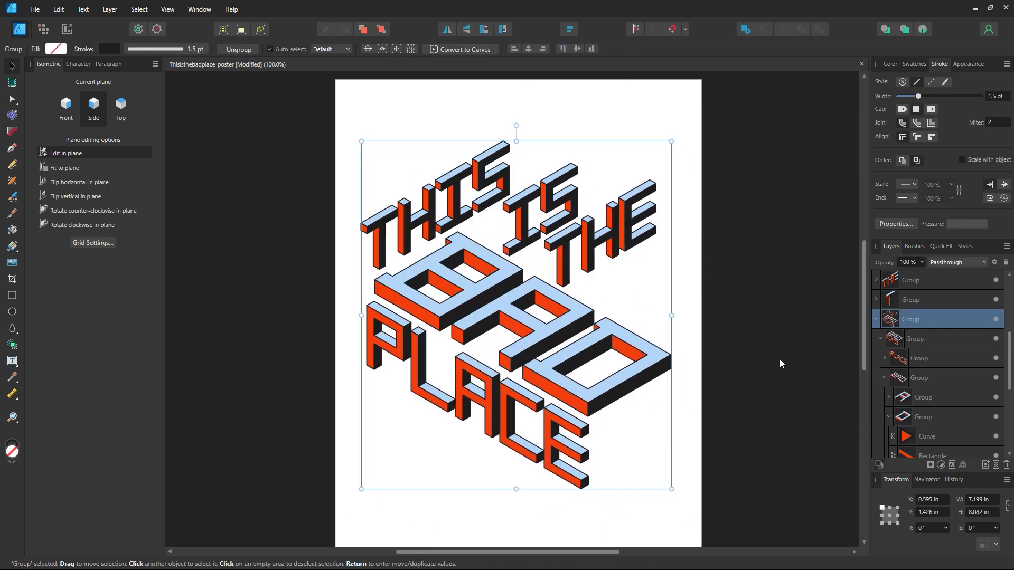
pyautogui.moveTo(593, 375); pyautogui.dragTo(594, 385)
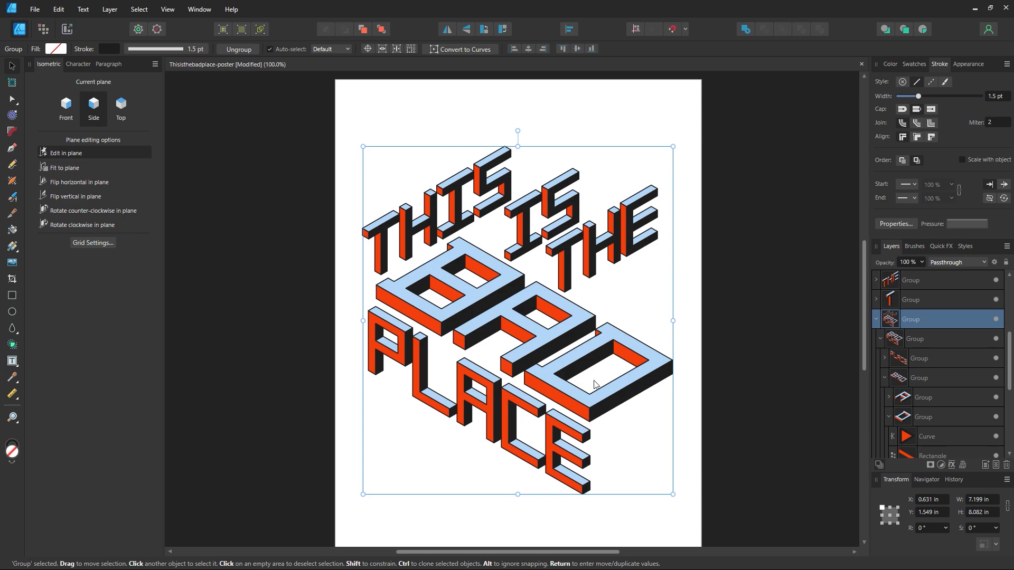
pyautogui.click(803, 332)
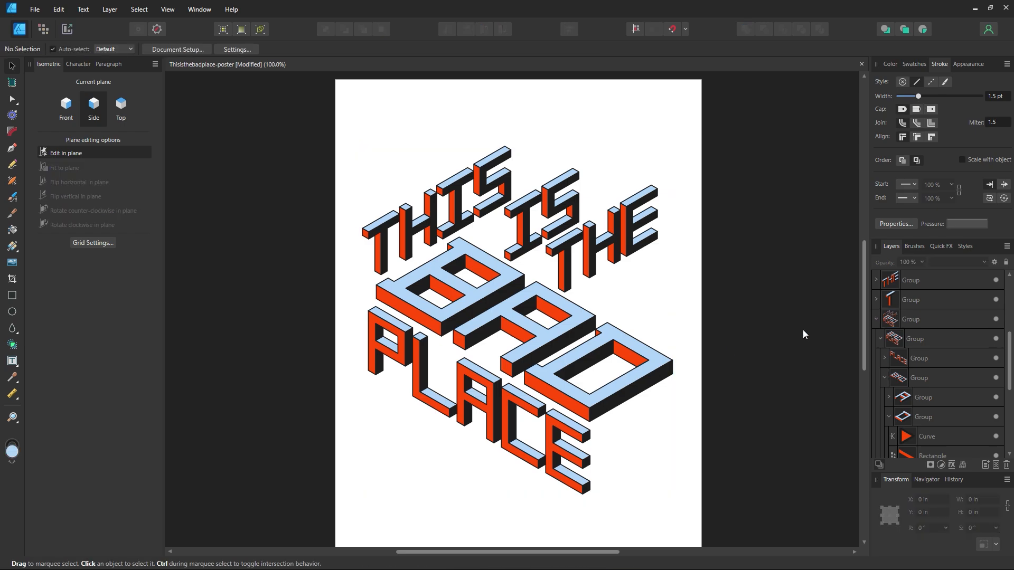
pyautogui.click(365, 243)
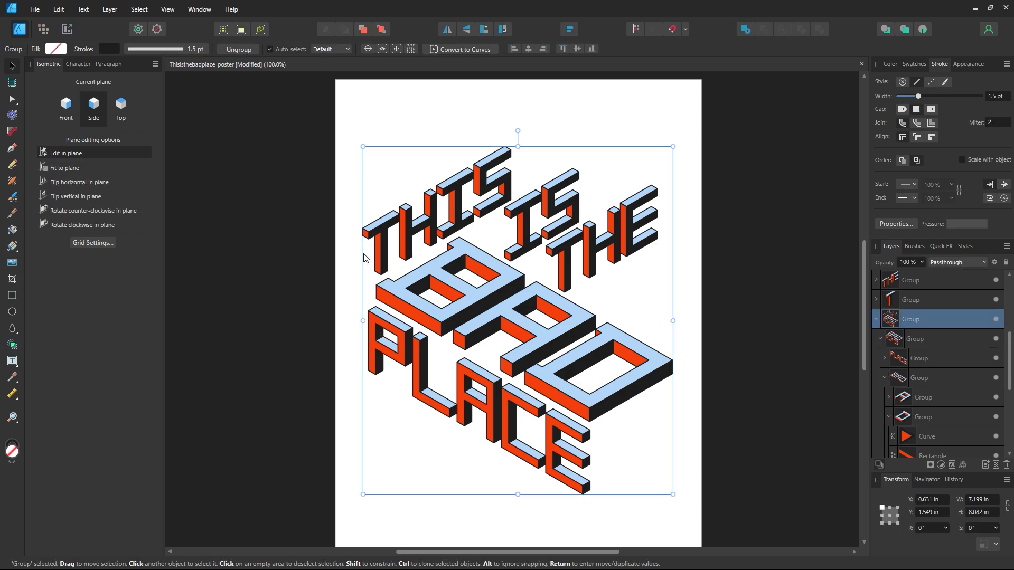
pyautogui.doubleClick(390, 260)
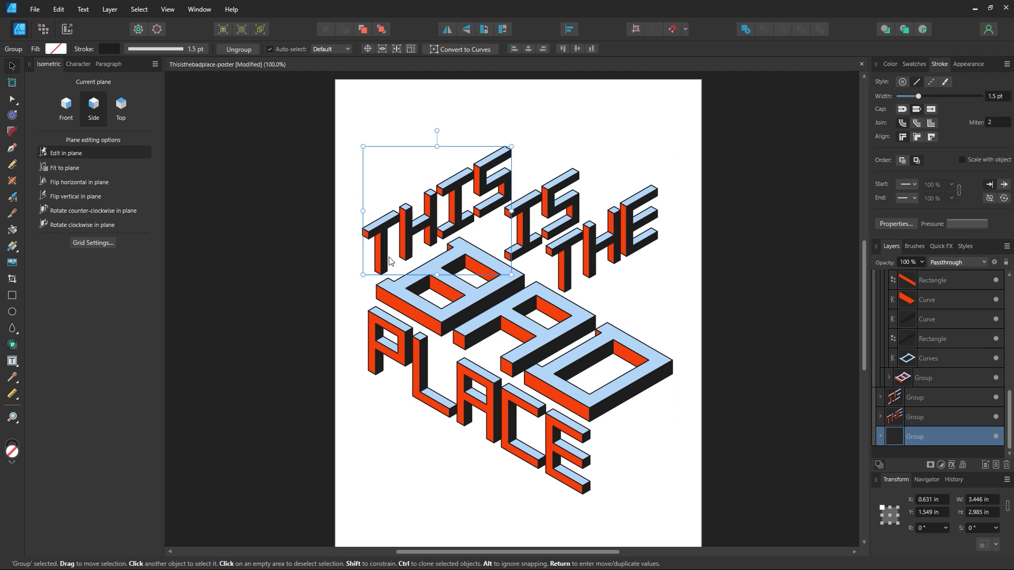
pyautogui.click(320, 261)
pyautogui.press('z')
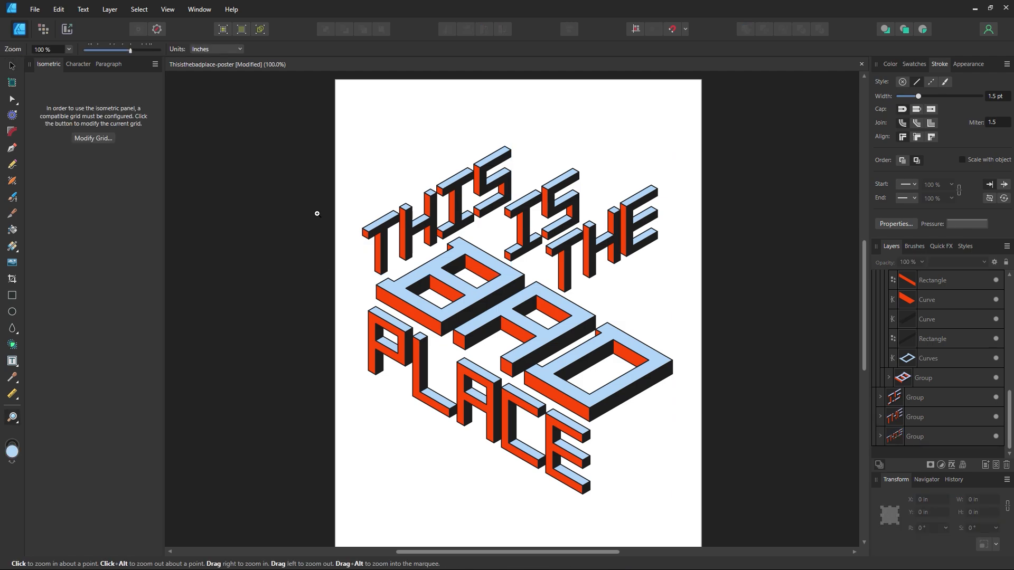
# - Include margins on the page in the document setup, keeping the preset margin sizes
pyautogui.click(11, 65)
pyautogui.click(179, 49)
pyautogui.click(511, 258)
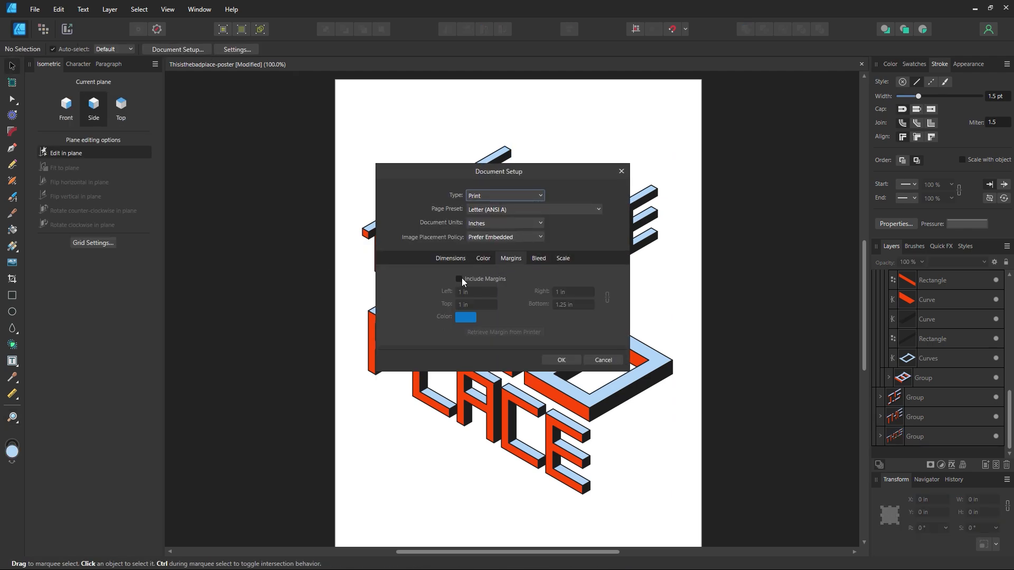
pyautogui.click(459, 279)
pyautogui.click(562, 360)
# - Shift the lettering group slightly right, and move THIS up and right so its left edge meets the left margin
pyautogui.click(451, 334)
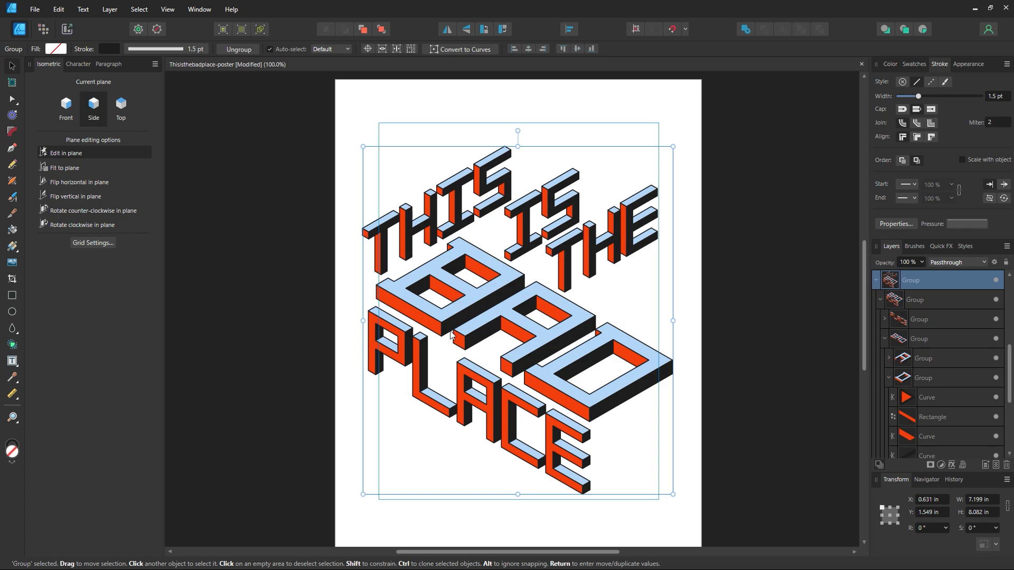
pyautogui.moveTo(452, 334); pyautogui.dragTo(474, 331)
pyautogui.doubleClick(426, 243)
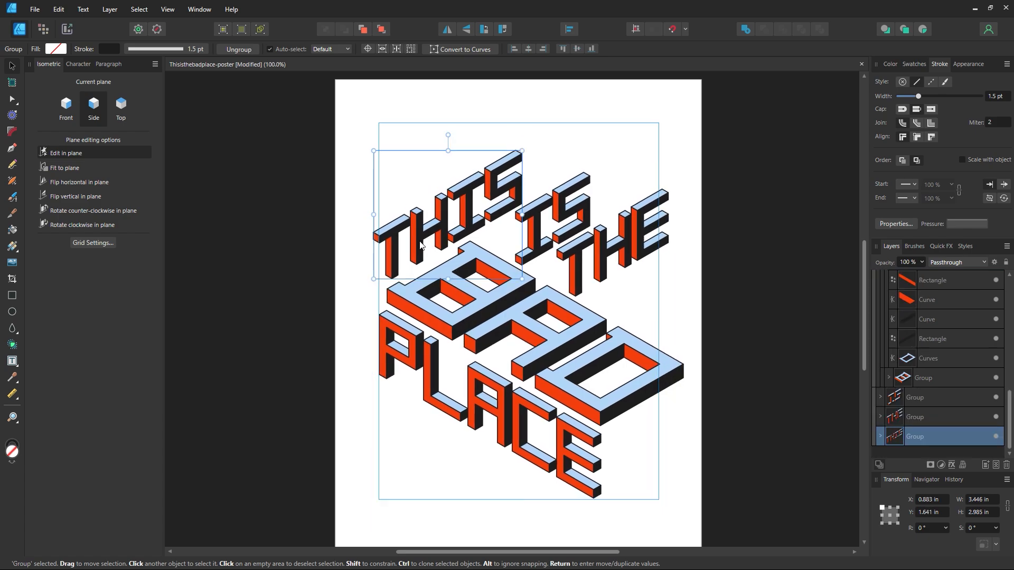
pyautogui.moveTo(420, 242); pyautogui.dragTo(423, 244)
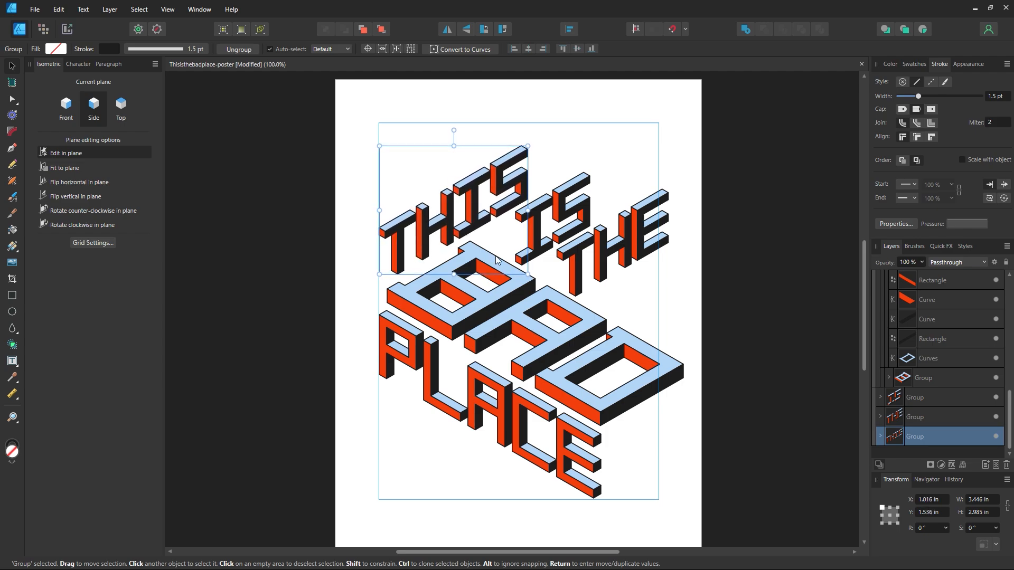
pyautogui.click(733, 320)
pyautogui.click(578, 318)
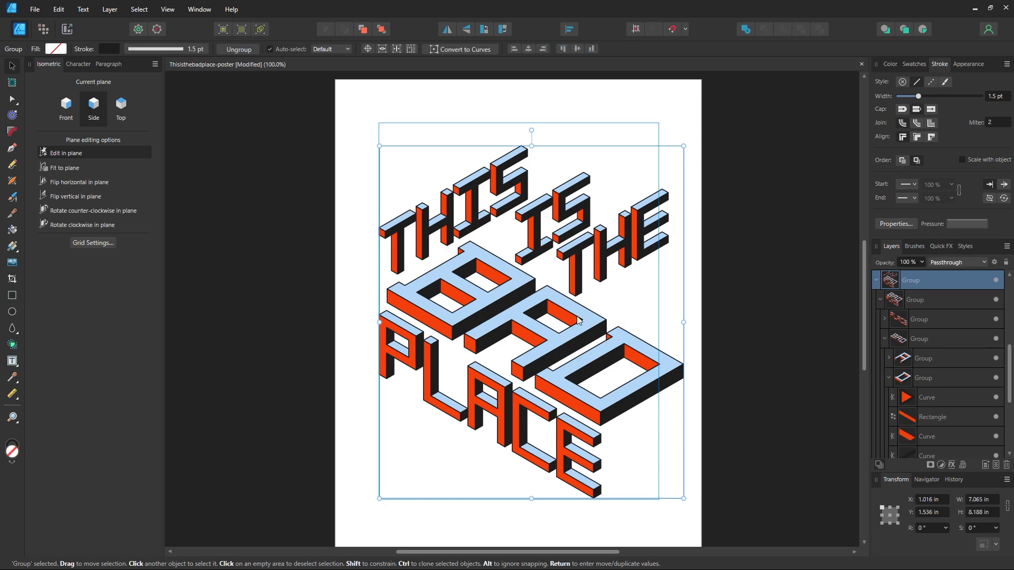
pyautogui.moveTo(663, 317); pyautogui.dragTo(456, 301)
pyautogui.press('Delete')
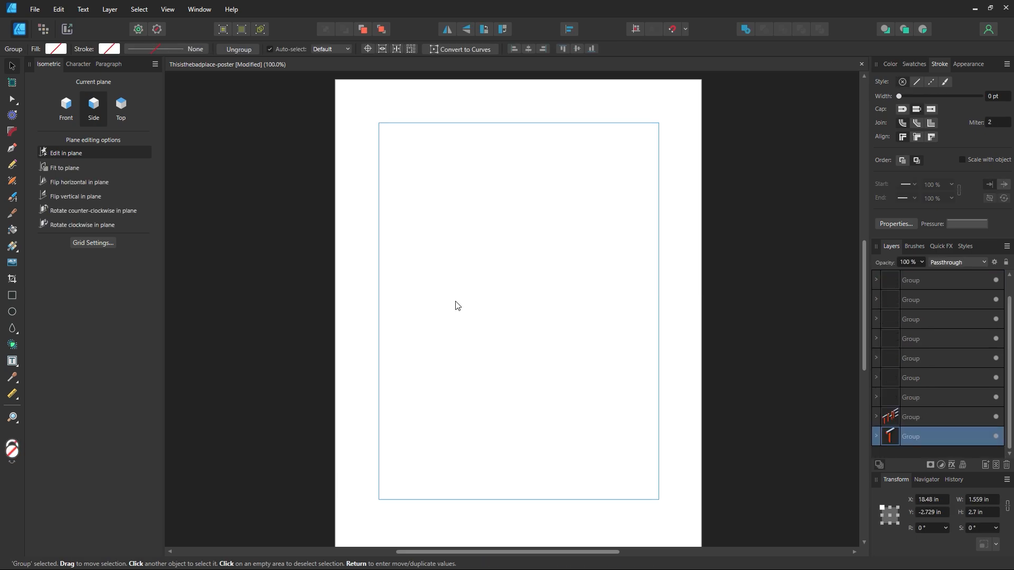
pyautogui.hotkey('ctrl', 'z')
pyautogui.hotkey('ctrl', 'z')
# - Exclude the margins from the page again in the document setup
pyautogui.click(752, 296)
pyautogui.click(178, 50)
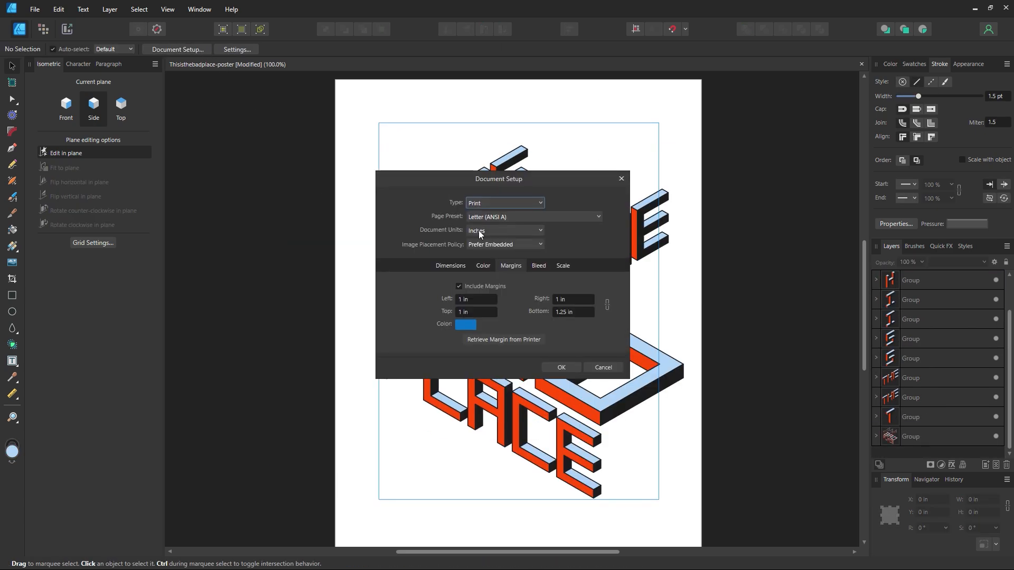
pyautogui.click(460, 286)
pyautogui.click(560, 367)
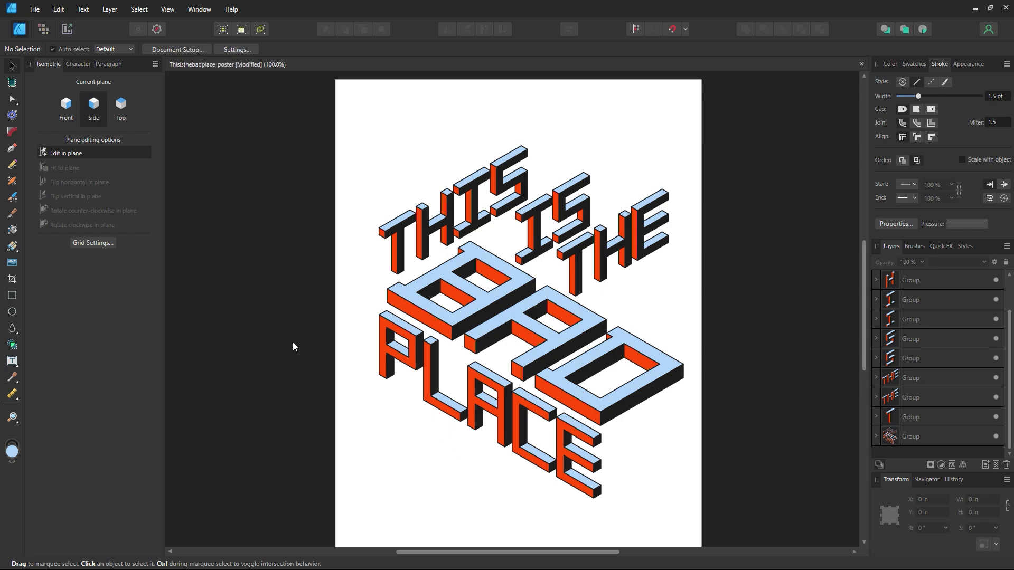
pyautogui.click(180, 49)
pyautogui.click(601, 368)
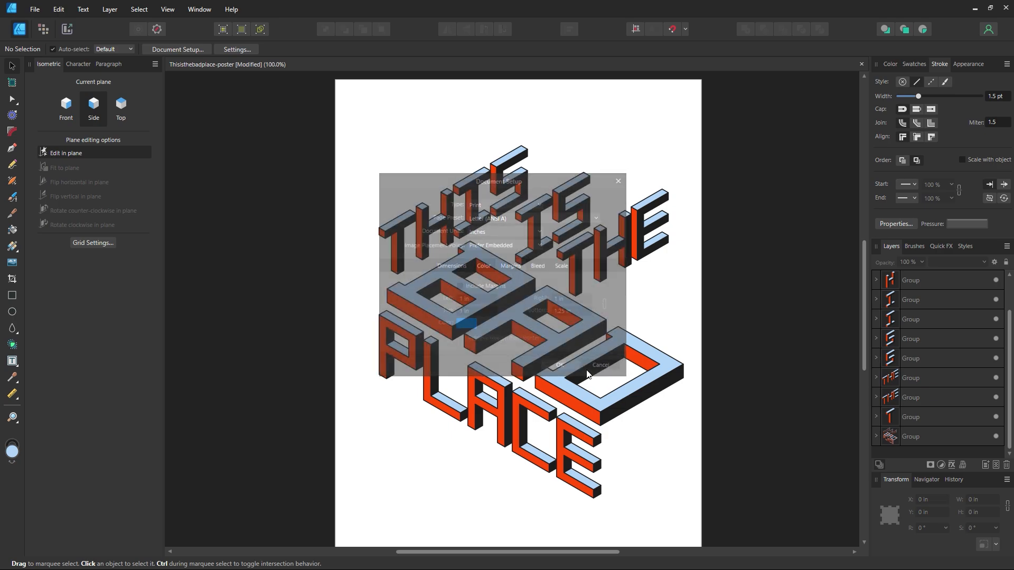
# - Draw a side-plane rectangle about 0.51 in wide and 2.49 in tall at the page's left edge and copy it to the right edge
pyautogui.click(12, 295)
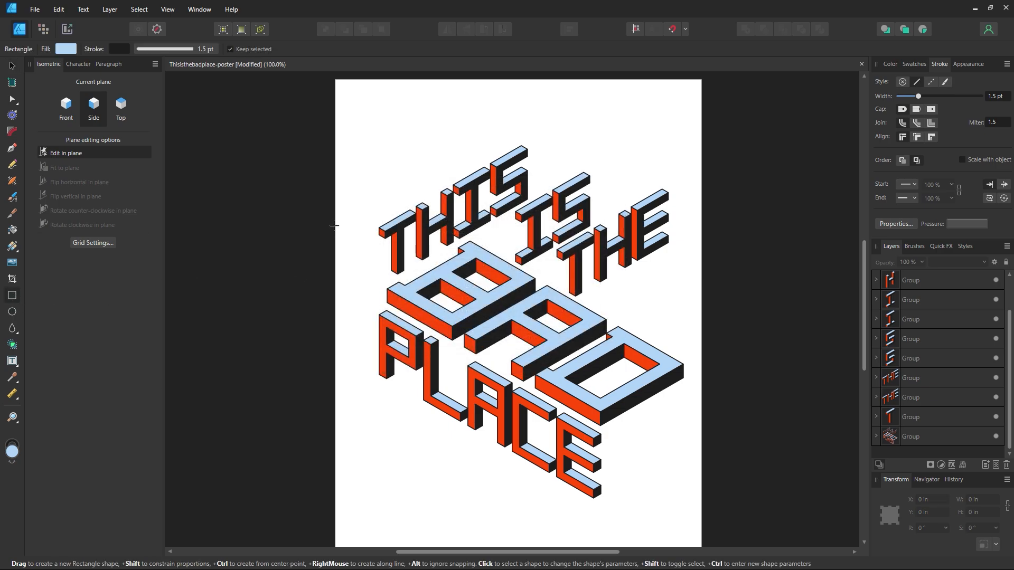
pyautogui.moveTo(334, 225); pyautogui.dragTo(353, 345)
pyautogui.click(12, 65)
pyautogui.click(357, 286)
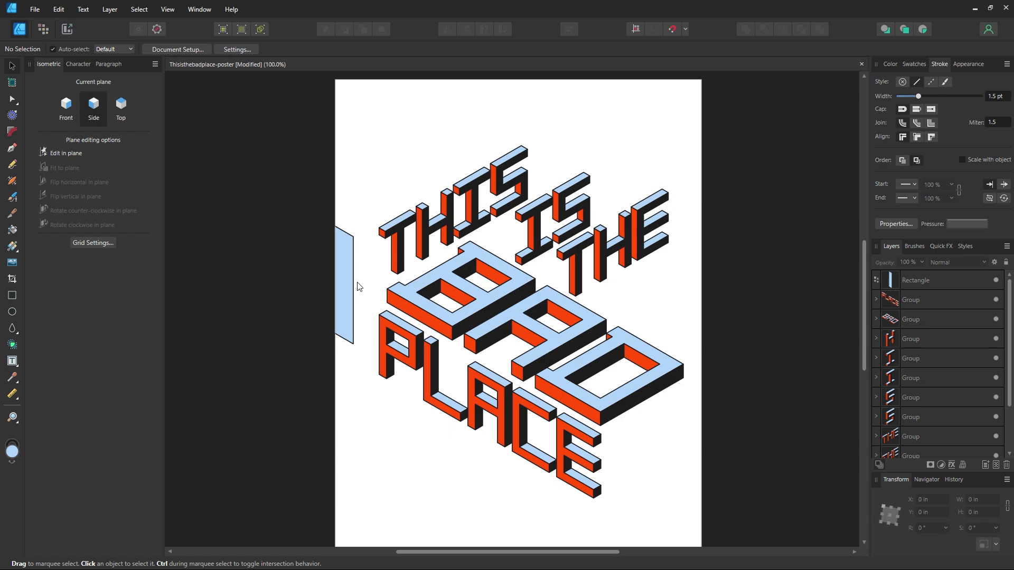
pyautogui.moveTo(345, 295); pyautogui.dragTo(693, 377)
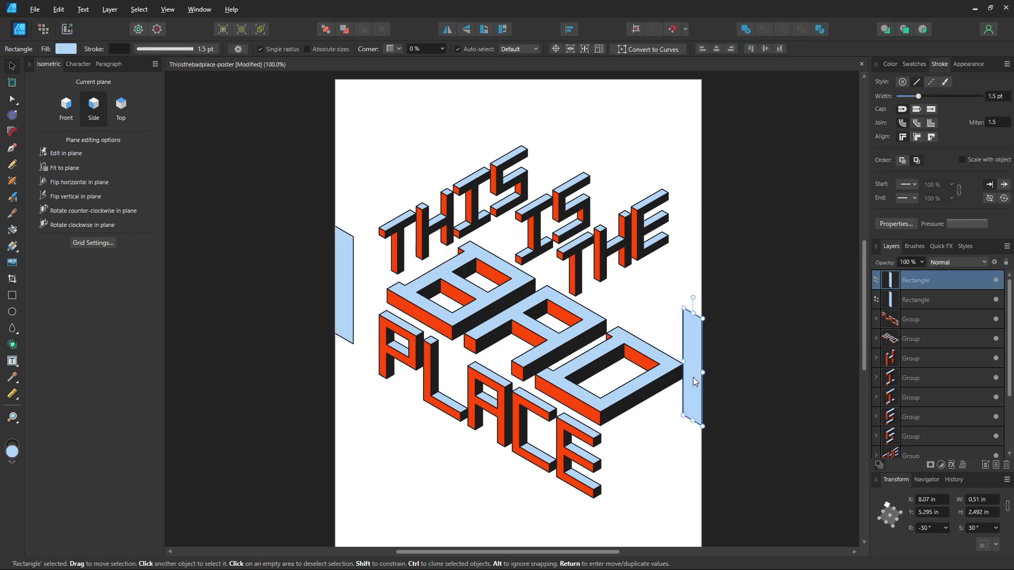
pyautogui.click(662, 384)
# - Try to align both edge rectangles and the lettering group on their horizontal centres
pyautogui.click(350, 282)
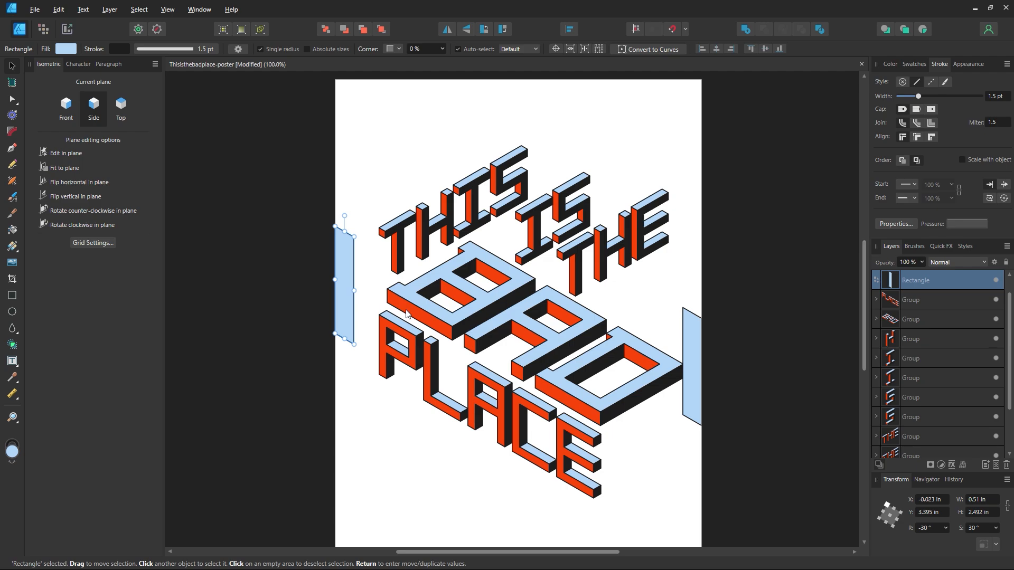
pyautogui.keyDown('shift'); pyautogui.click(443, 318); pyautogui.keyUp('shift')
pyautogui.keyDown('shift'); pyautogui.click(698, 353); pyautogui.keyUp('shift')
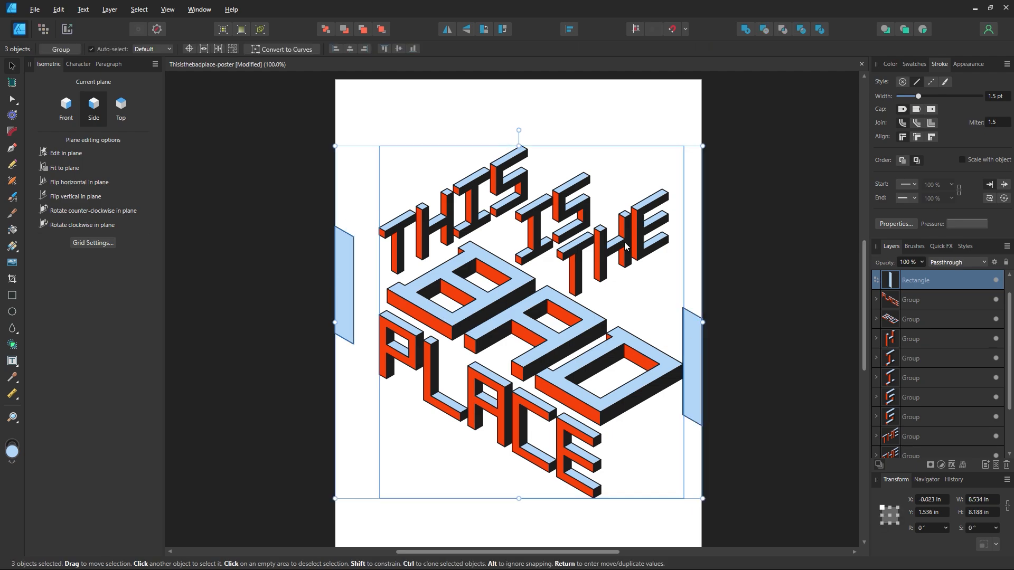
pyautogui.click(569, 29)
pyautogui.click(593, 64)
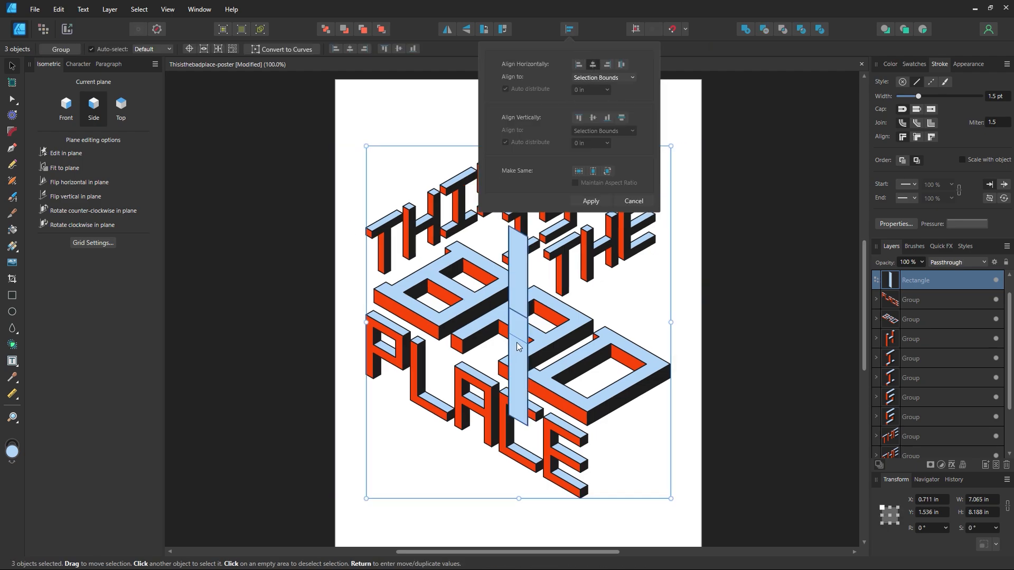
pyautogui.hotkey('ctrl', 'z')
pyautogui.click(752, 281)
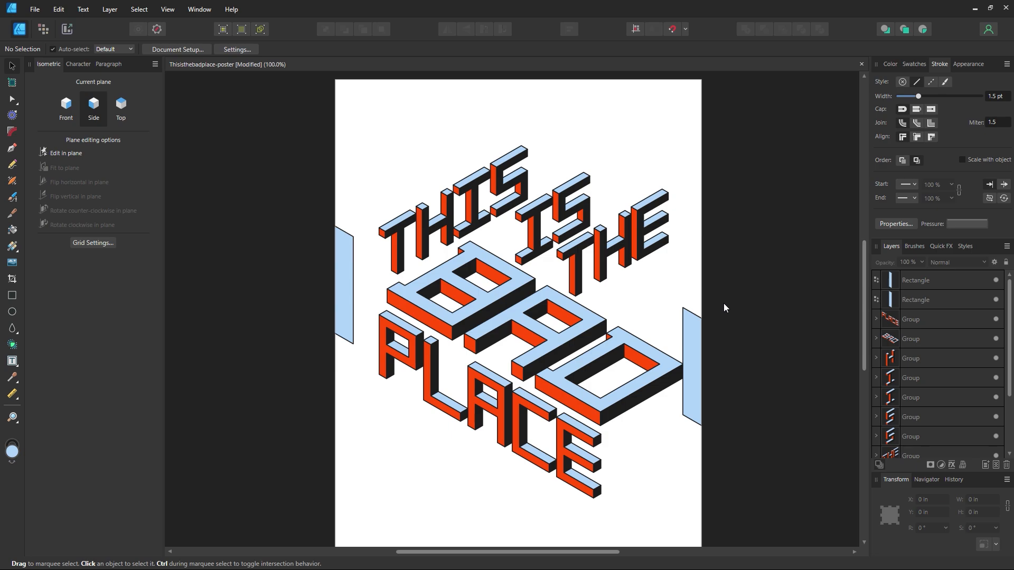
# - Save the document and group the two light-blue edge rectangles
pyautogui.hotkey('ctrl', 's')
pyautogui.click(691, 376)
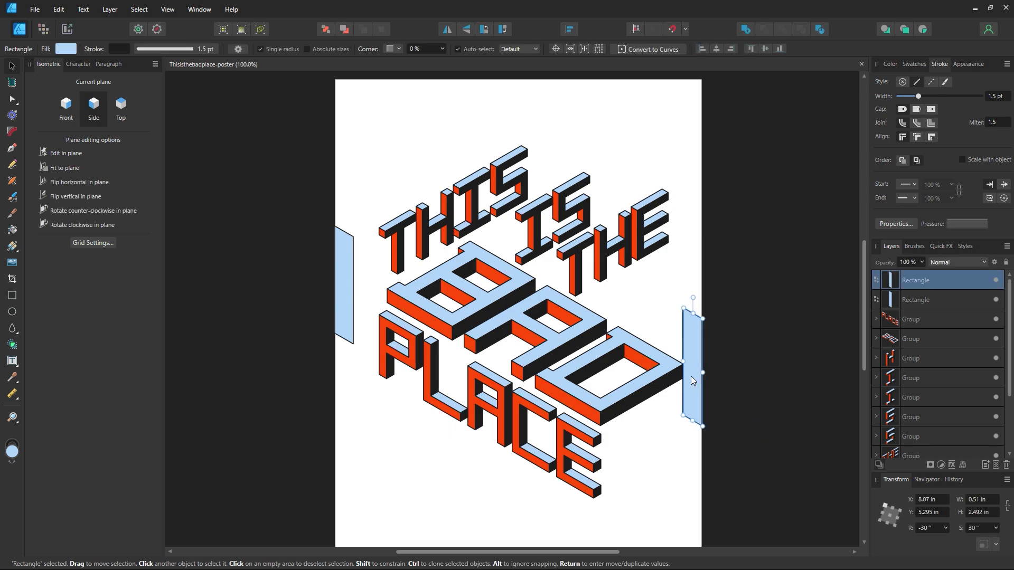
pyautogui.keyDown('shift'); pyautogui.click(345, 313); pyautogui.keyUp('shift')
pyautogui.hotkey('ctrl', 'g')
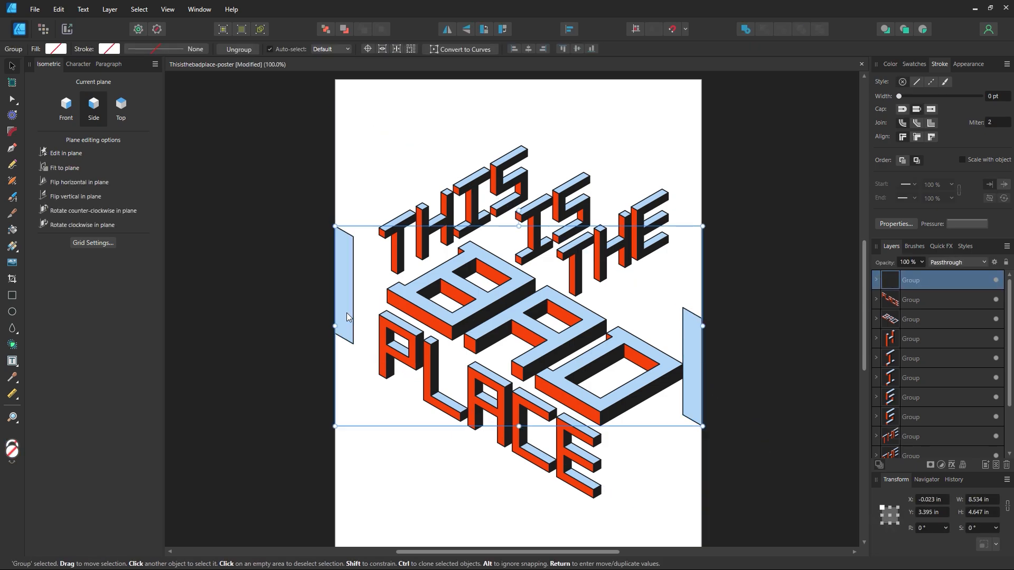
# - Centre the lettering group horizontally against the group of edge rectangles
pyautogui.click(529, 321)
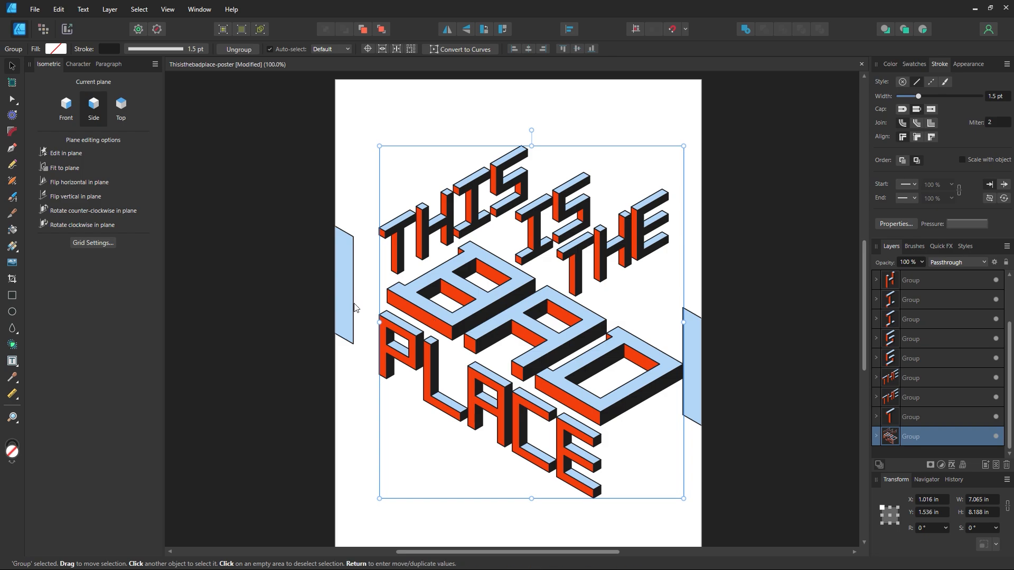
pyautogui.keyDown('shift'); pyautogui.click(344, 299); pyautogui.keyUp('shift')
pyautogui.click(569, 30)
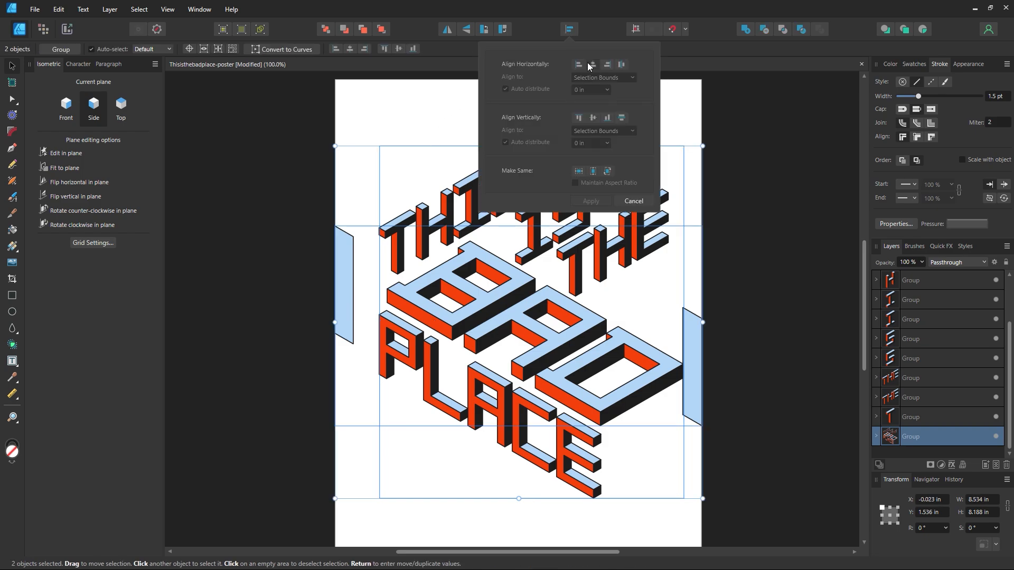
pyautogui.click(592, 64)
pyautogui.click(771, 257)
# - Delete the group of light-blue edge rectangles
pyautogui.click(692, 334)
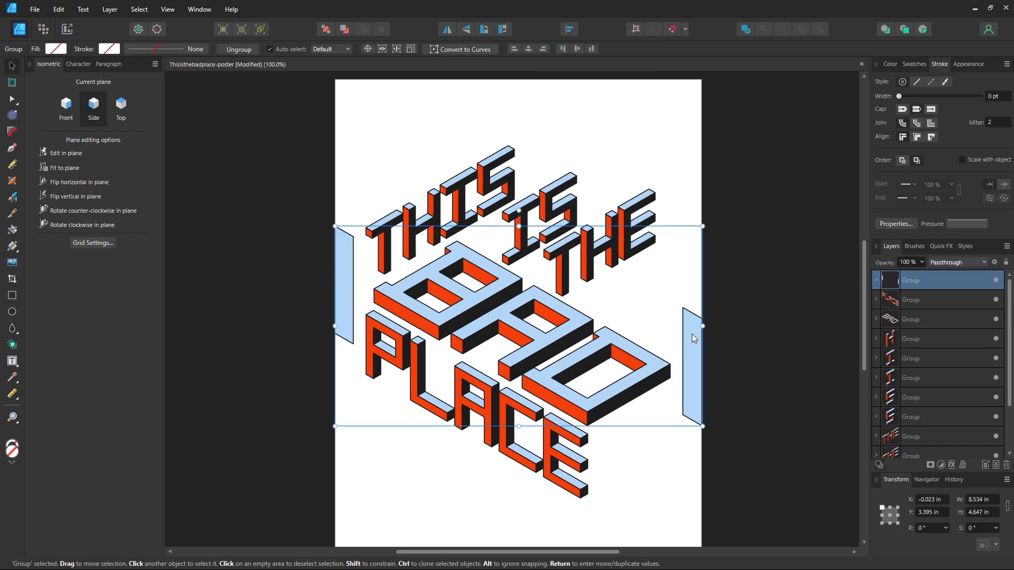
pyautogui.press('Delete')
pyautogui.click(721, 337)
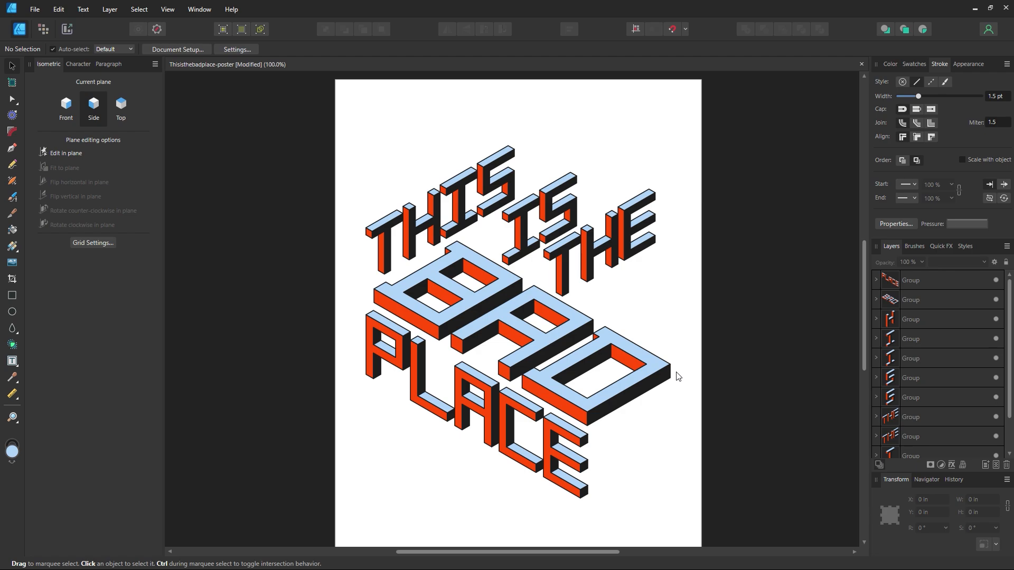
# - Examine the whole poster page to judge how the lettering sits within it
pyautogui.press('z')
pyautogui.keyDown('alt'); pyautogui.click(597, 334); pyautogui.keyUp('alt')
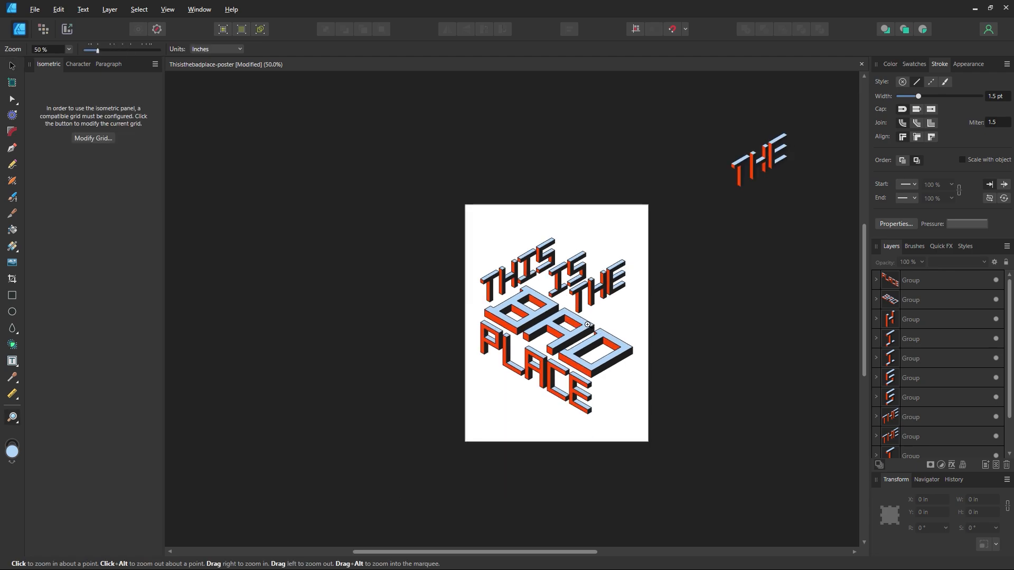
pyautogui.moveTo(570, 317); pyautogui.dragTo(652, 363)
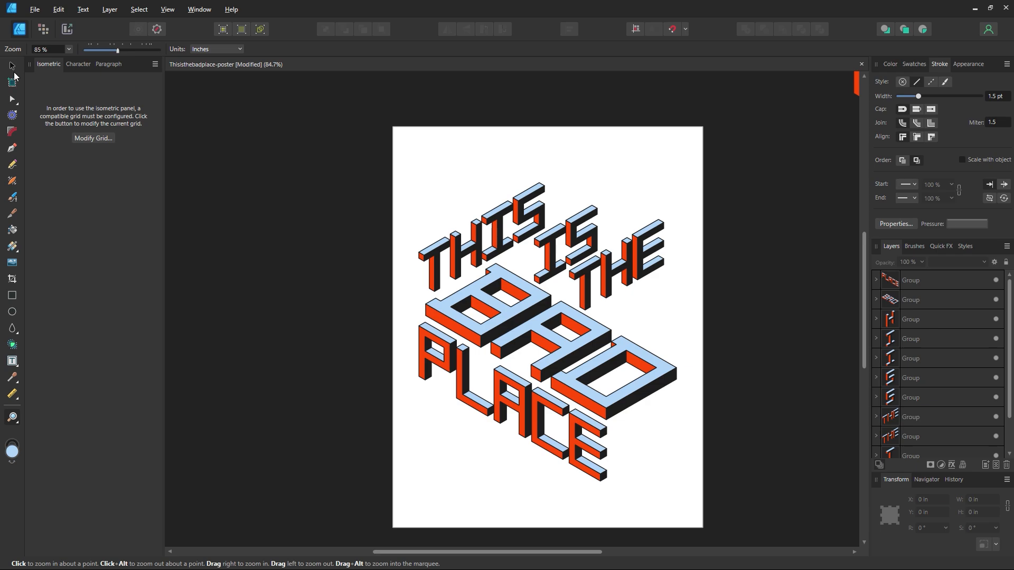
pyautogui.click(12, 66)
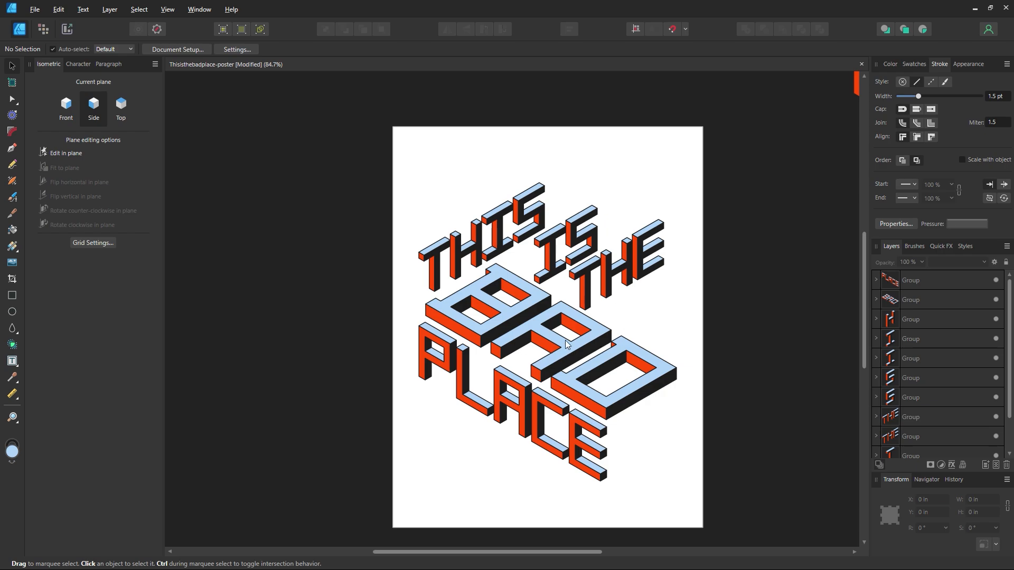
pyautogui.press('z')
pyautogui.moveTo(556, 350); pyautogui.dragTo(99, 133)
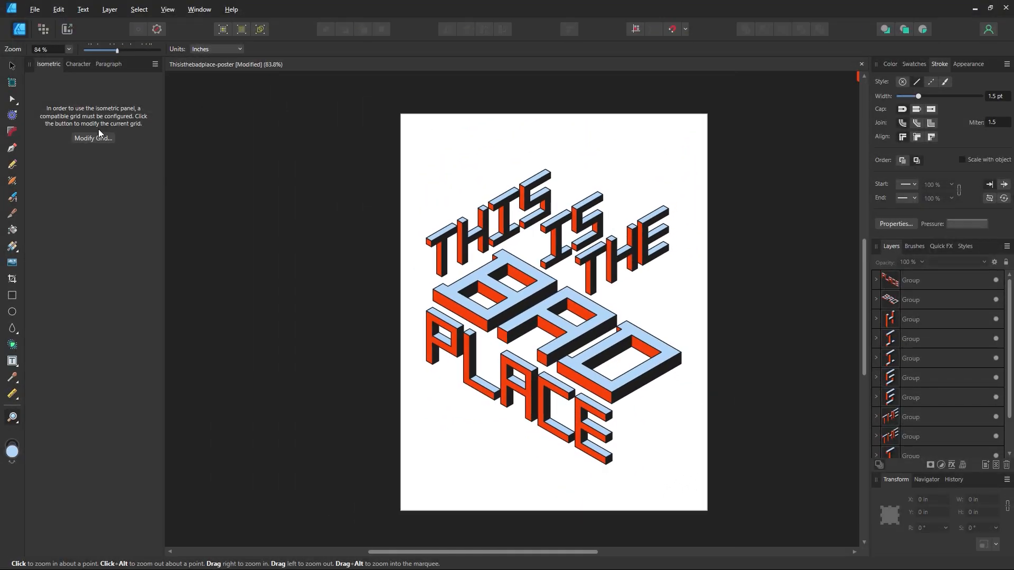
pyautogui.click(13, 66)
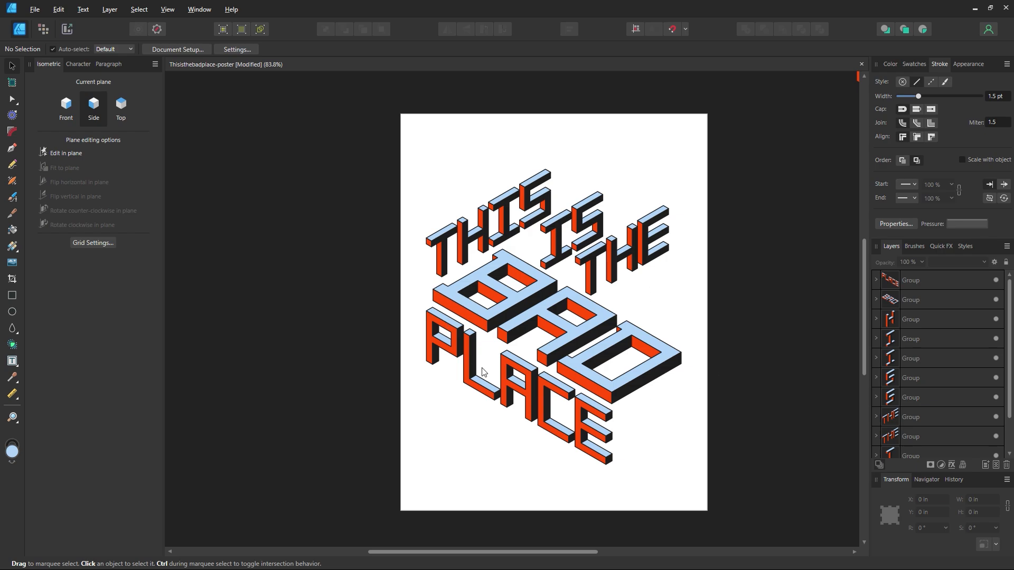
pyautogui.click(21, 299)
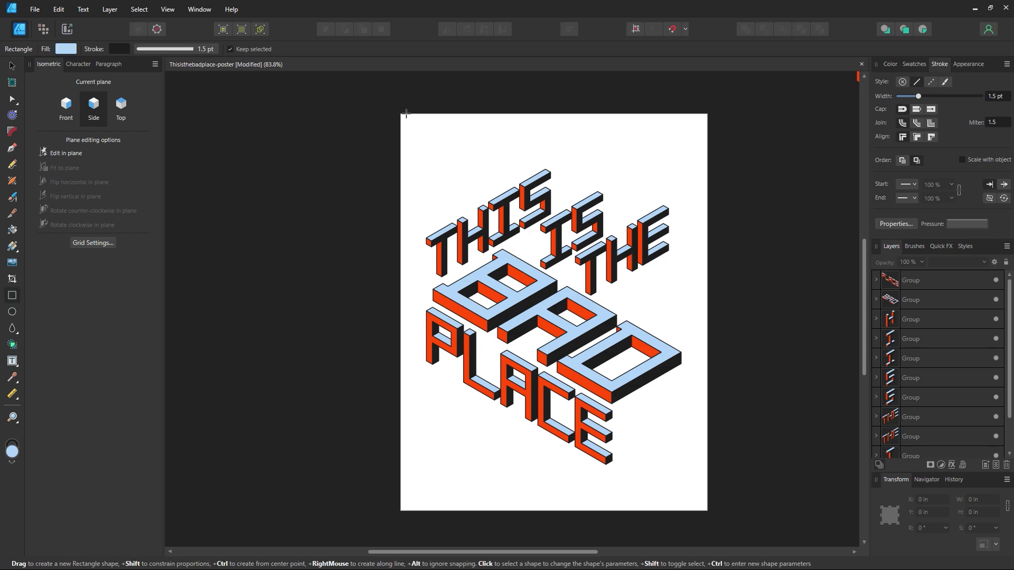
pyautogui.click(13, 66)
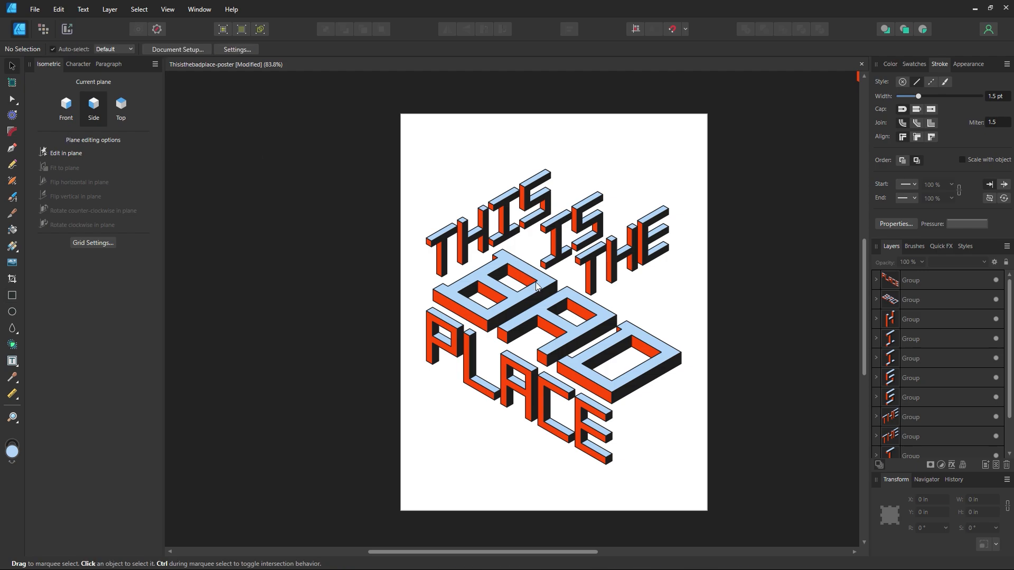
# - Duplicate the full lettering group on the poster and move the copy off the page to its left
pyautogui.moveTo(536, 283)
pyautogui.mouseDown()
pyautogui.moveTo(586, 327)
pyautogui.moveTo(531, 271)
pyautogui.moveTo(540, 285)
pyautogui.mouseUp()
pyautogui.hotkey('alt', 'shift')
pyautogui.hotkey('ctrl', 'z')
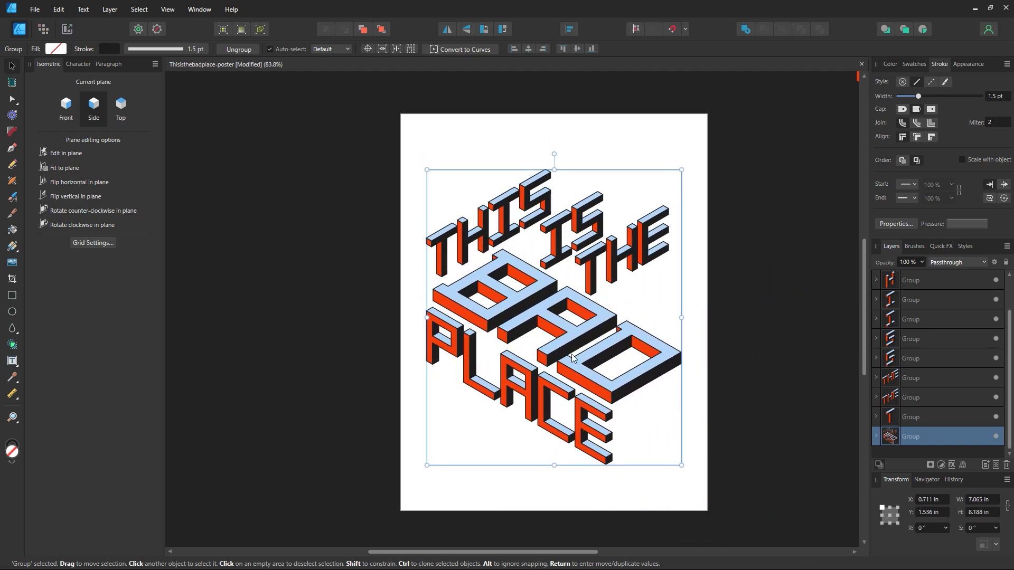
pyautogui.moveTo(570, 355)
pyautogui.mouseDown()
pyautogui.moveTo(583, 344)
pyautogui.moveTo(566, 348)
pyautogui.moveTo(579, 350)
pyautogui.moveTo(575, 358)
pyautogui.mouseUp()
pyautogui.click(910, 72)
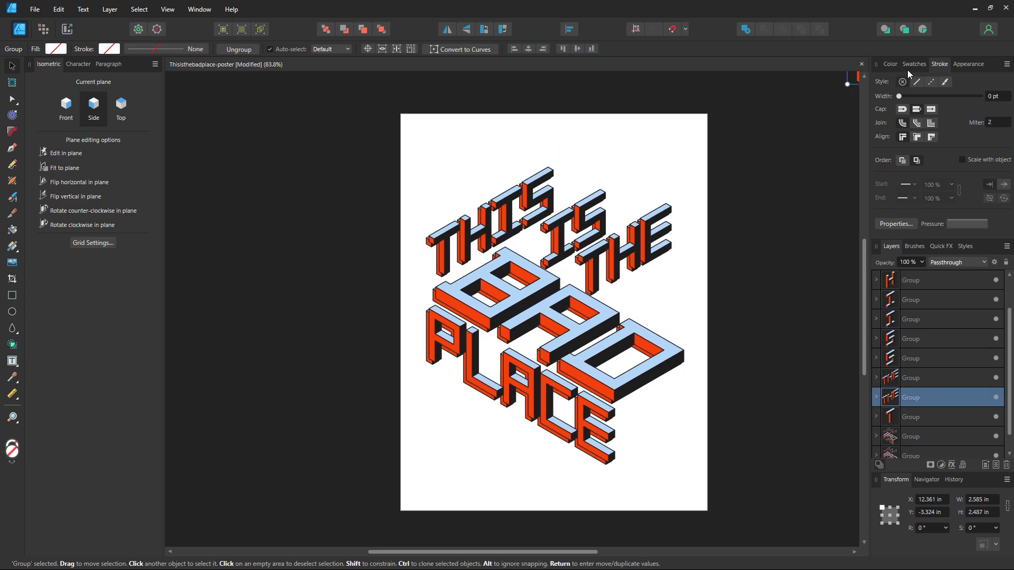
pyautogui.moveTo(594, 366); pyautogui.dragTo(349, 365)
# - Remove the fill from the lettering copy beside the page, leaving only its outlines
pyautogui.click(908, 62)
pyautogui.click(723, 231)
pyautogui.click(917, 74)
pyautogui.click(776, 208)
pyautogui.press('z')
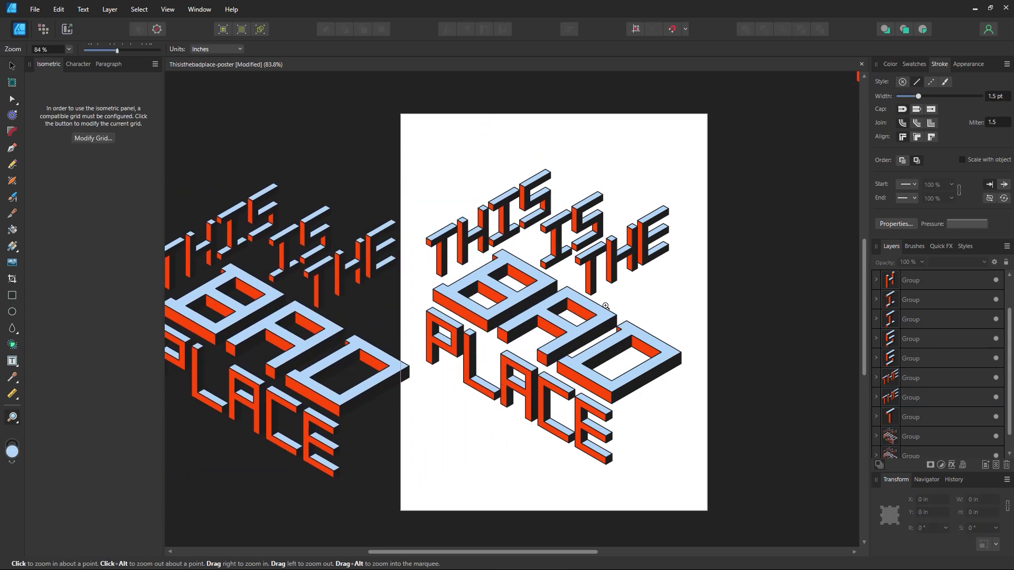
pyautogui.keyDown('alt'); pyautogui.click(448, 338); pyautogui.keyUp('alt')
pyautogui.press('v')
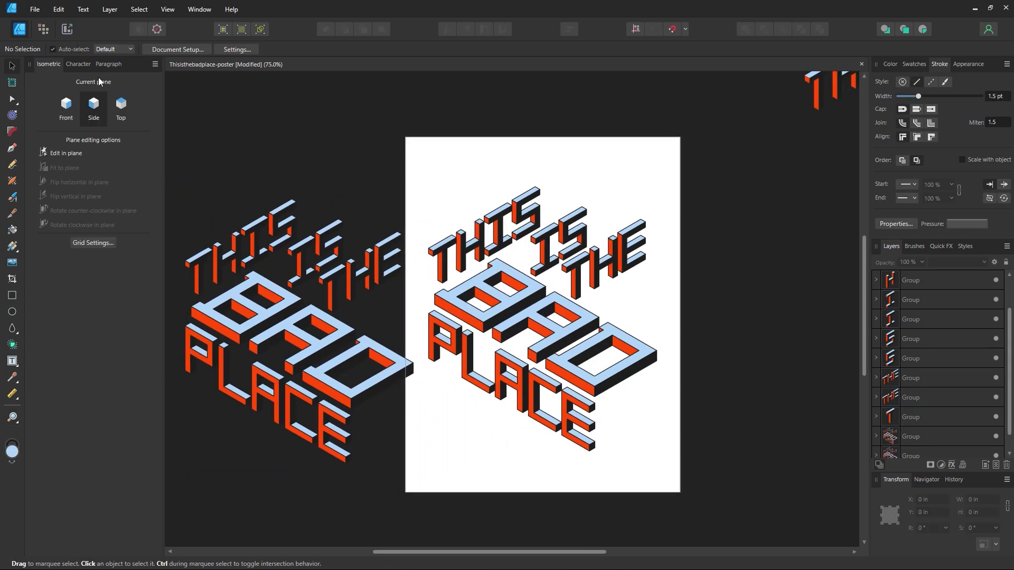
pyautogui.click(914, 64)
pyautogui.click(193, 308)
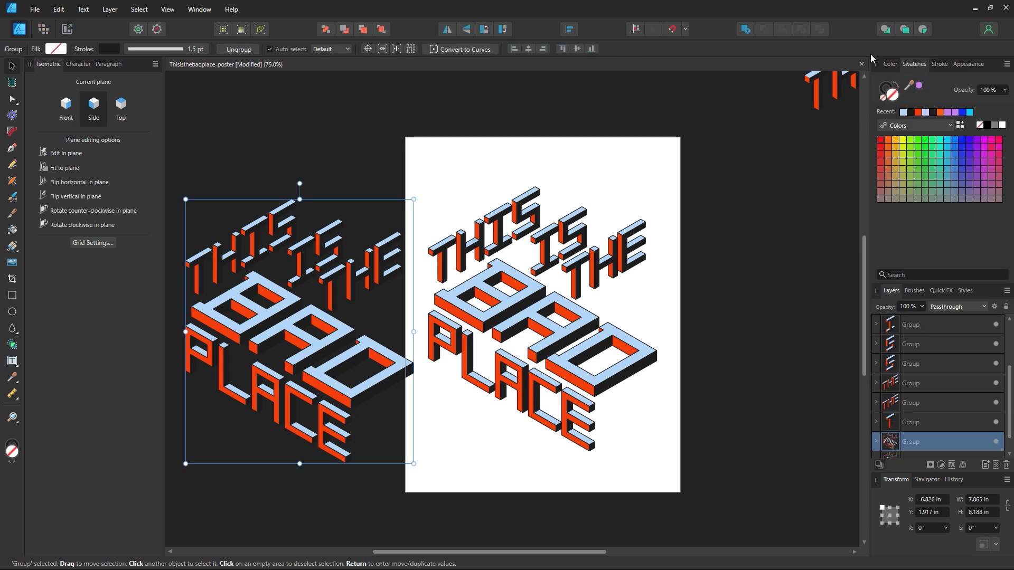
pyautogui.click(881, 101)
# - Lay the outline copy over the poster lettering, offset slightly down and to the left
pyautogui.moveTo(340, 310); pyautogui.dragTo(580, 303)
pyautogui.press('z')
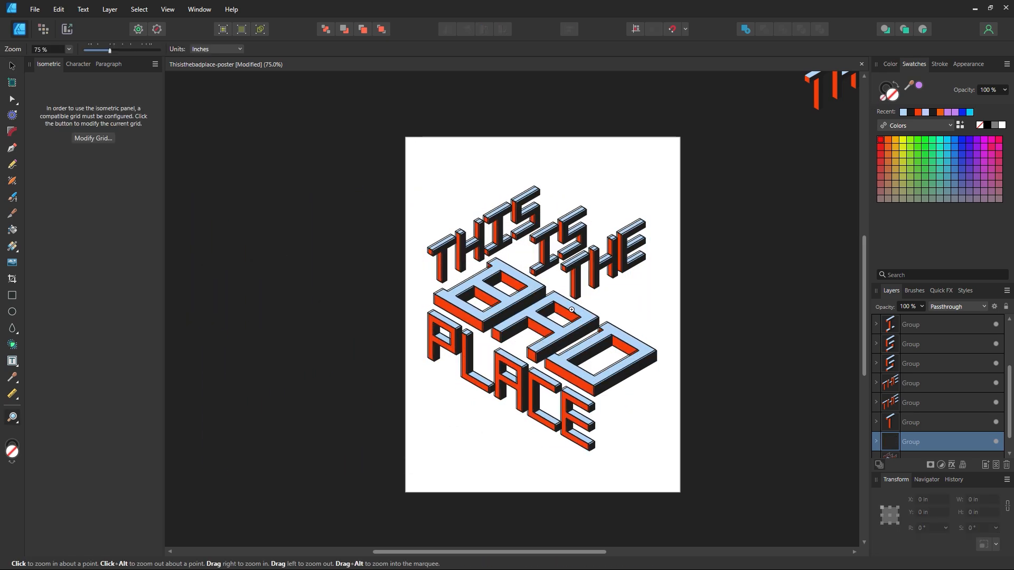
pyautogui.click(572, 310)
pyautogui.click(12, 66)
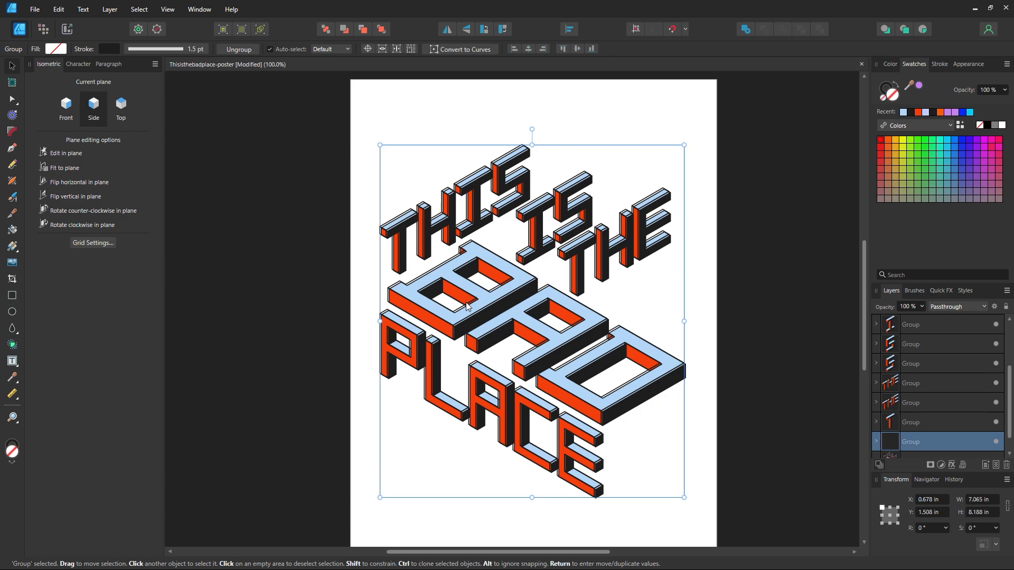
pyautogui.moveTo(457, 320); pyautogui.dragTo(456, 321)
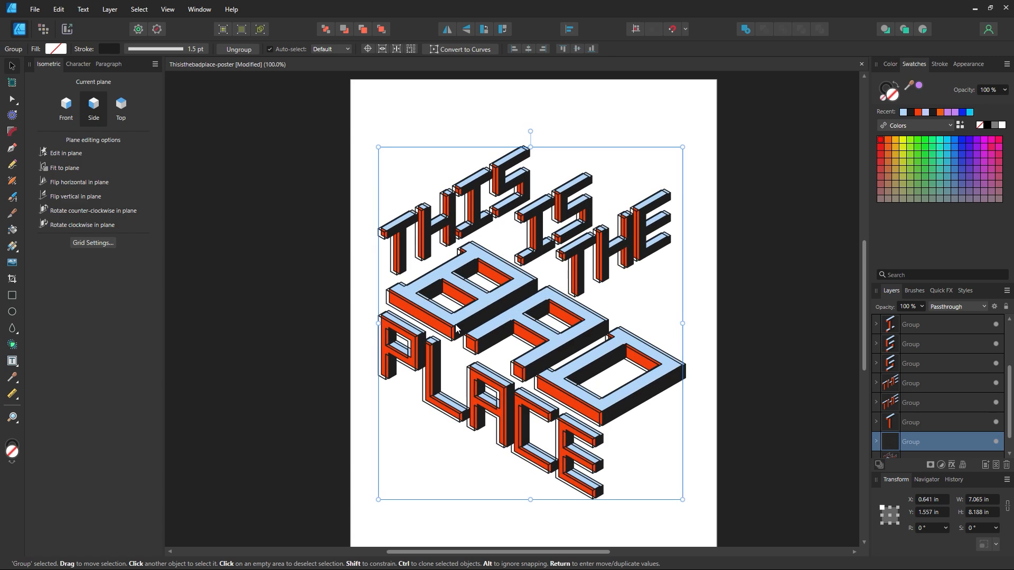
pyautogui.press('Left')
pyautogui.press('Down')
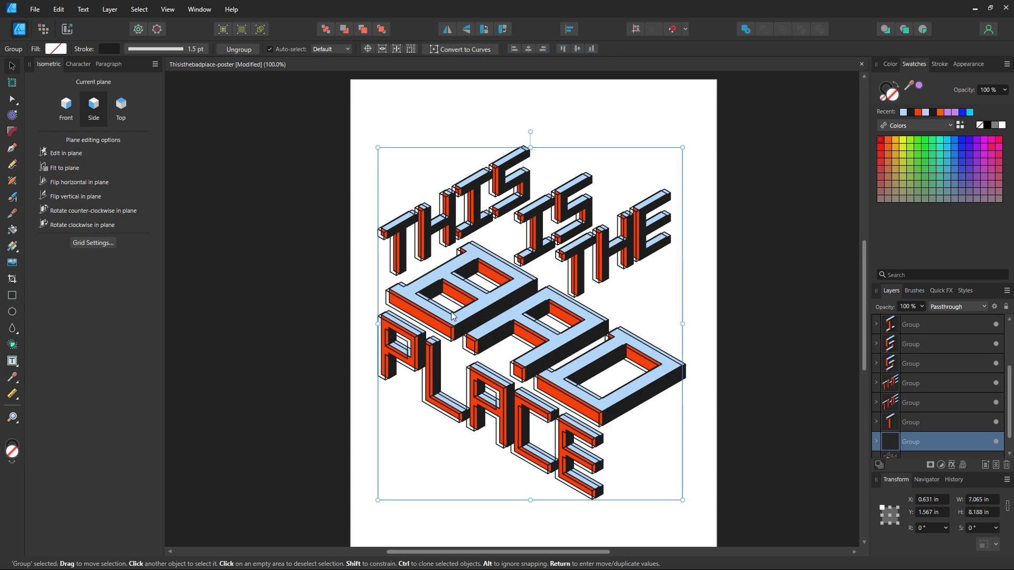
# - Send the outline copy behind the lettering, shift it slightly up and right, and bring it back to the front
pyautogui.hotkey('ctrl', '[')
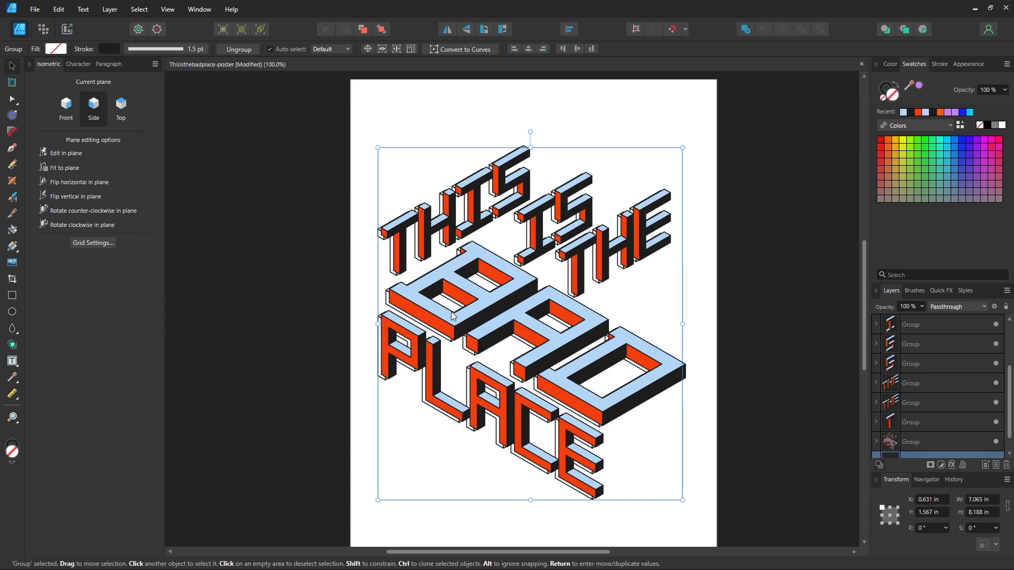
pyautogui.moveTo(498, 418); pyautogui.dragTo(500, 418)
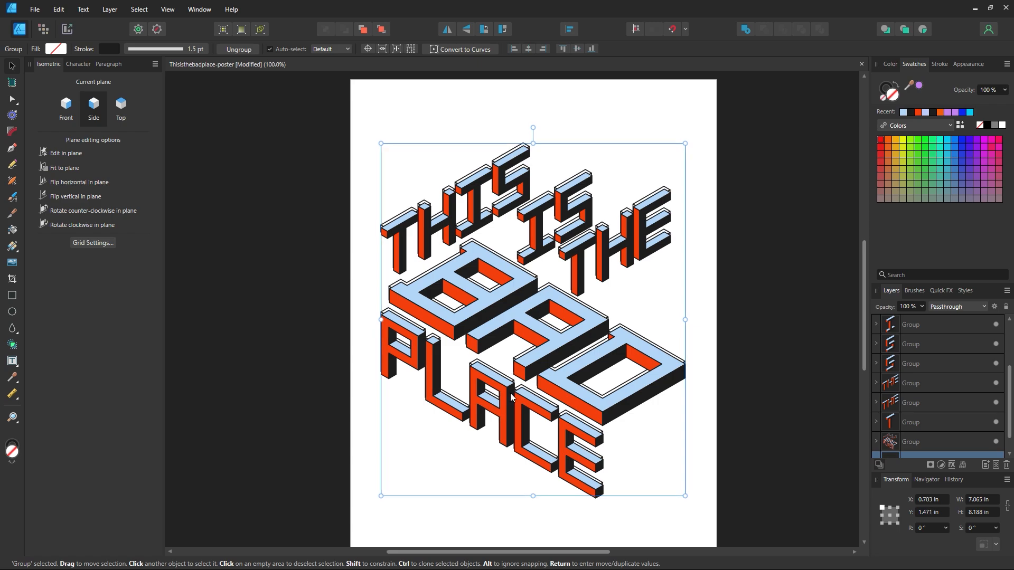
pyautogui.hotkey('ctrl', 'shift', ']')
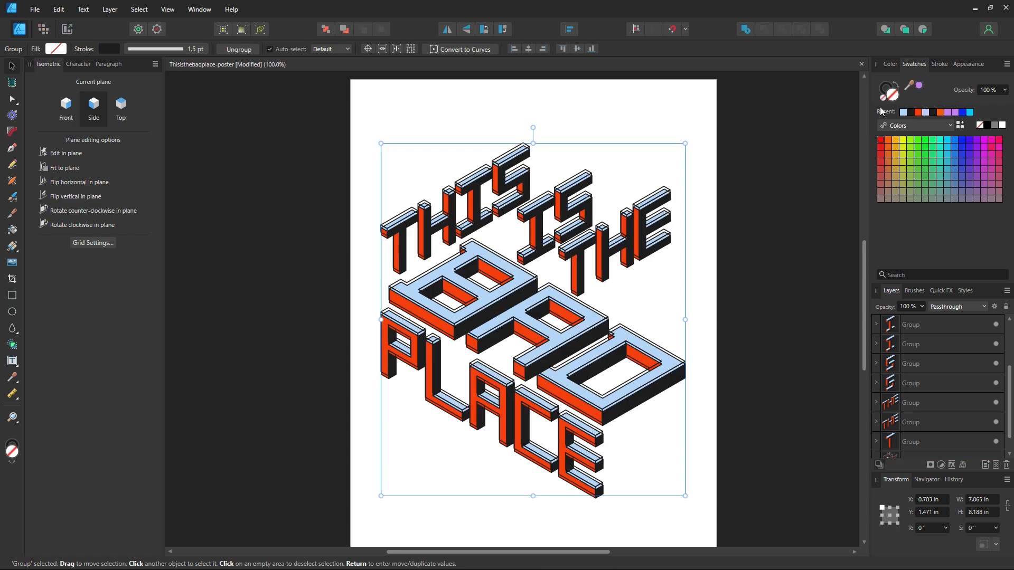
# - Set the outline copy's stroke to the lettering's orange and move it off the page to the left
pyautogui.click(889, 90)
pyautogui.click(918, 112)
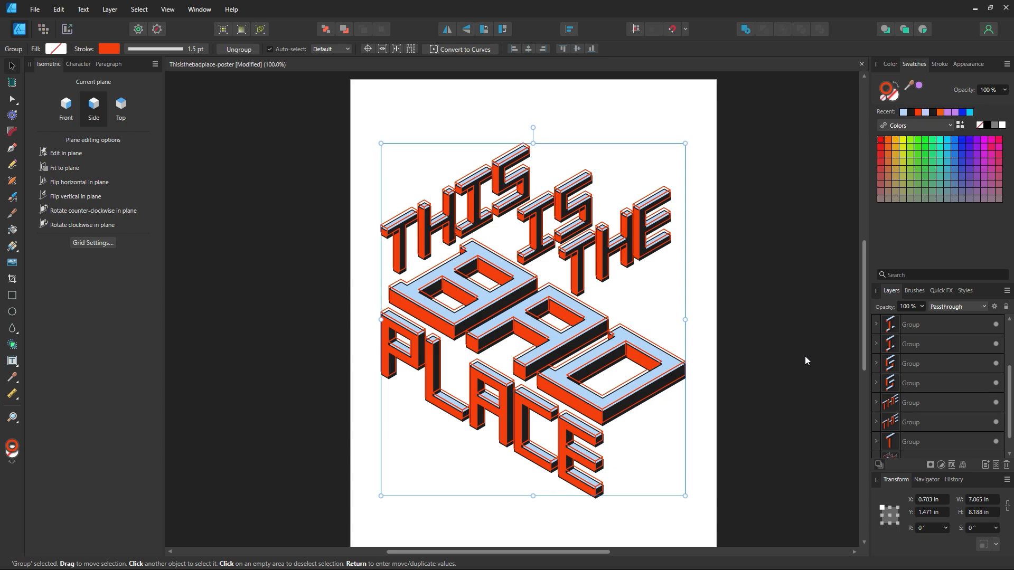
pyautogui.moveTo(597, 416); pyautogui.dragTo(568, 391)
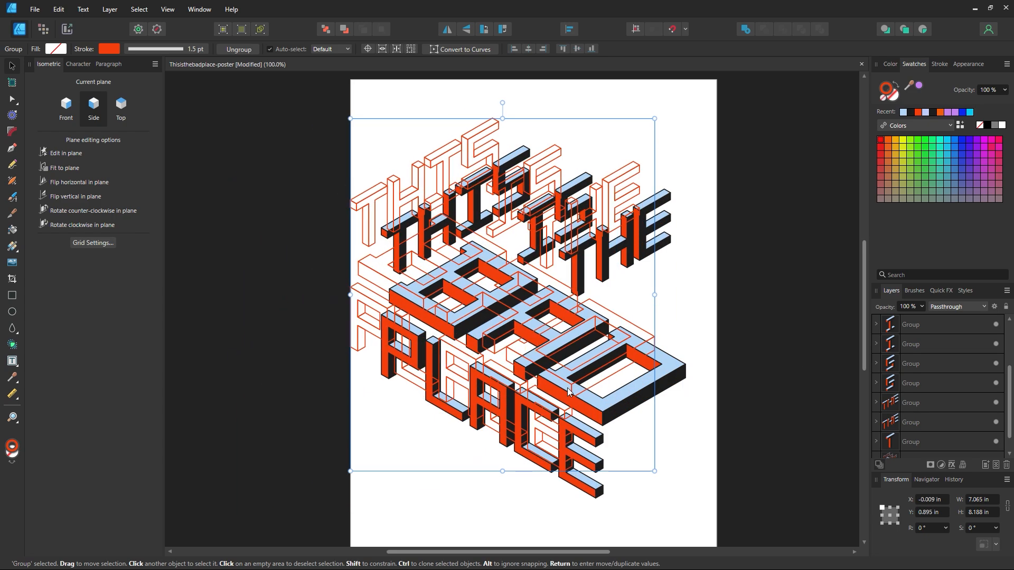
pyautogui.hotkey('ctrl', 'z')
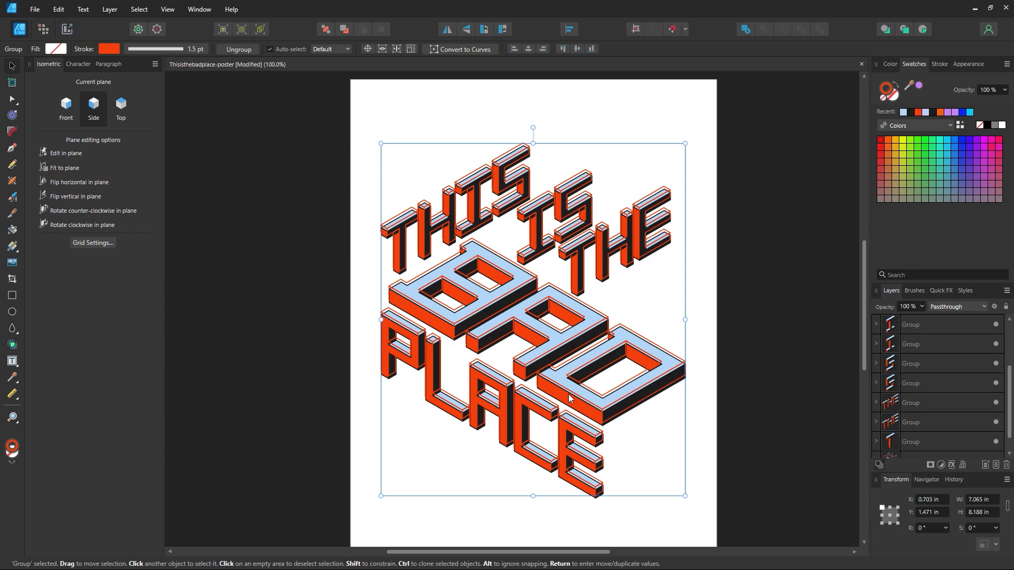
pyautogui.moveTo(569, 398); pyautogui.dragTo(268, 404)
# - Select every shape sharing the orange fill of the B's front face and recolour them to red F22C0D
pyautogui.click(445, 334)
pyautogui.doubleClick(443, 334)
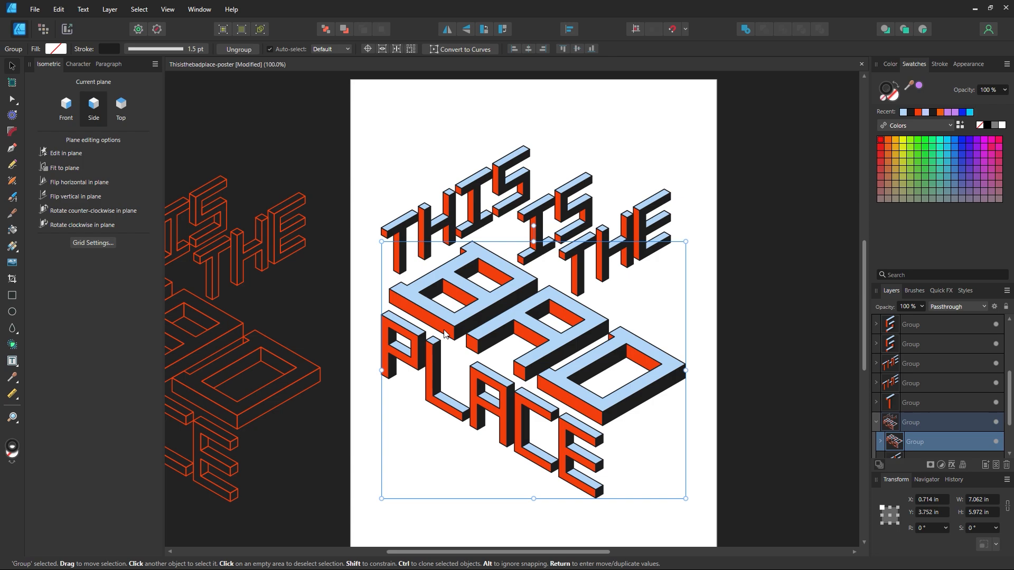
pyautogui.doubleClick(431, 326)
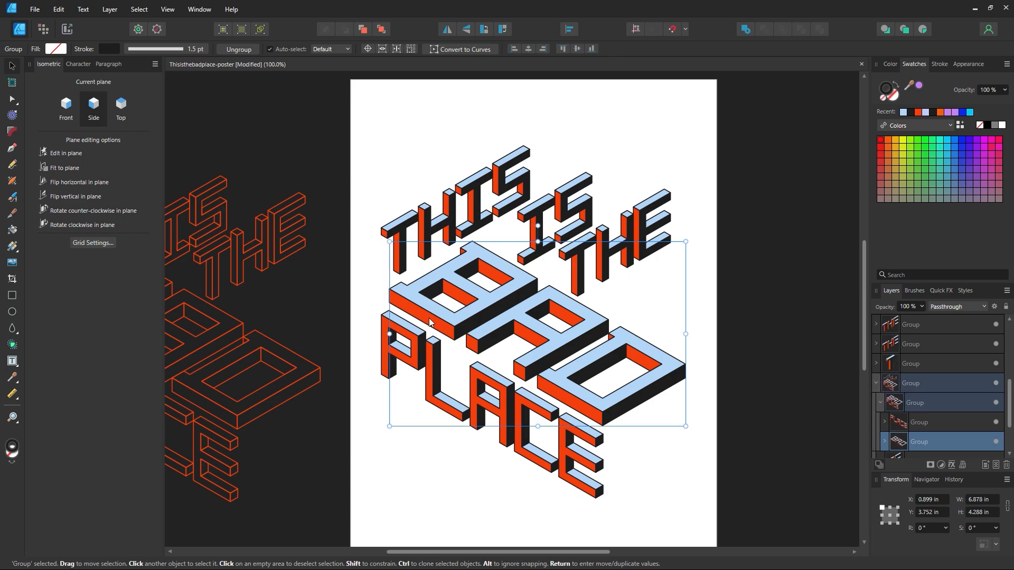
pyautogui.doubleClick(429, 323)
pyautogui.doubleClick(430, 343)
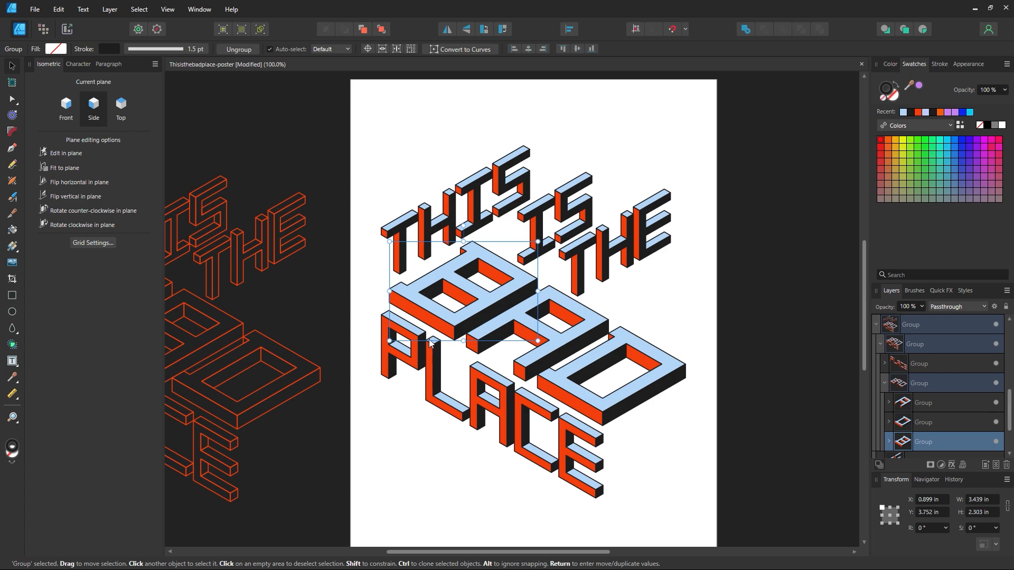
pyautogui.click(139, 9)
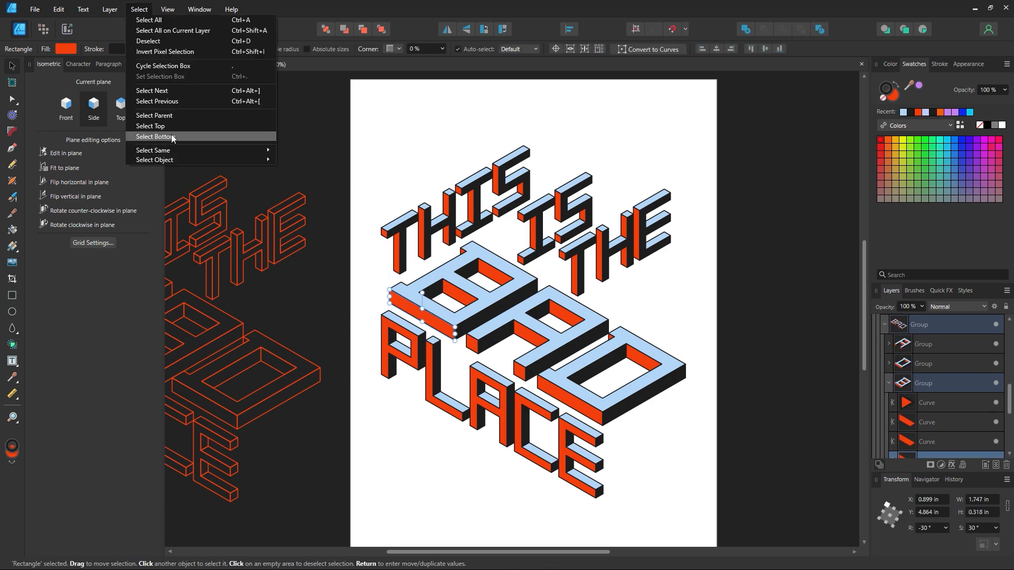
pyautogui.moveTo(278, 152)
pyautogui.click(338, 151)
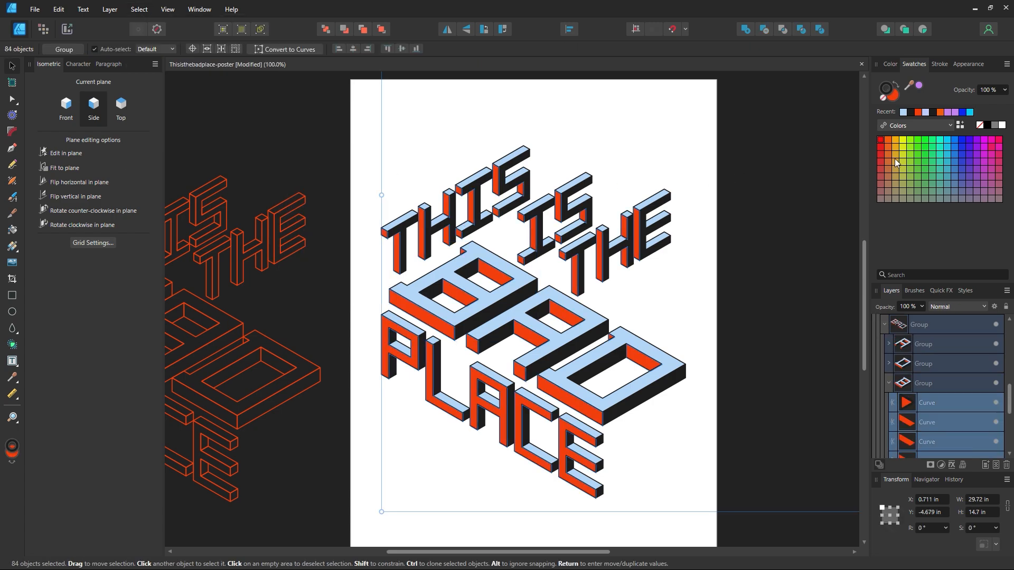
pyautogui.doubleClick(893, 99)
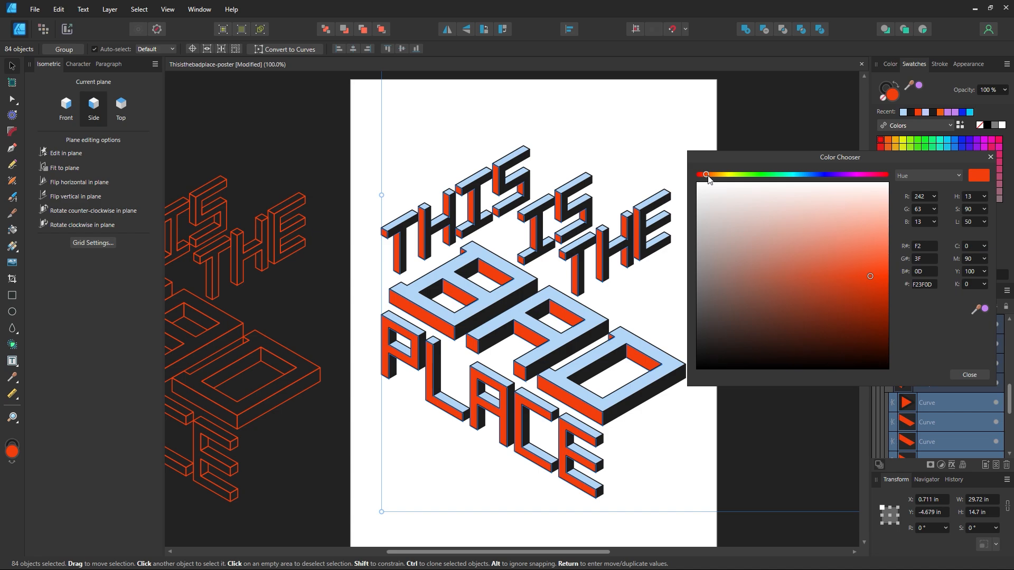
pyautogui.moveTo(706, 175); pyautogui.dragTo(704, 178)
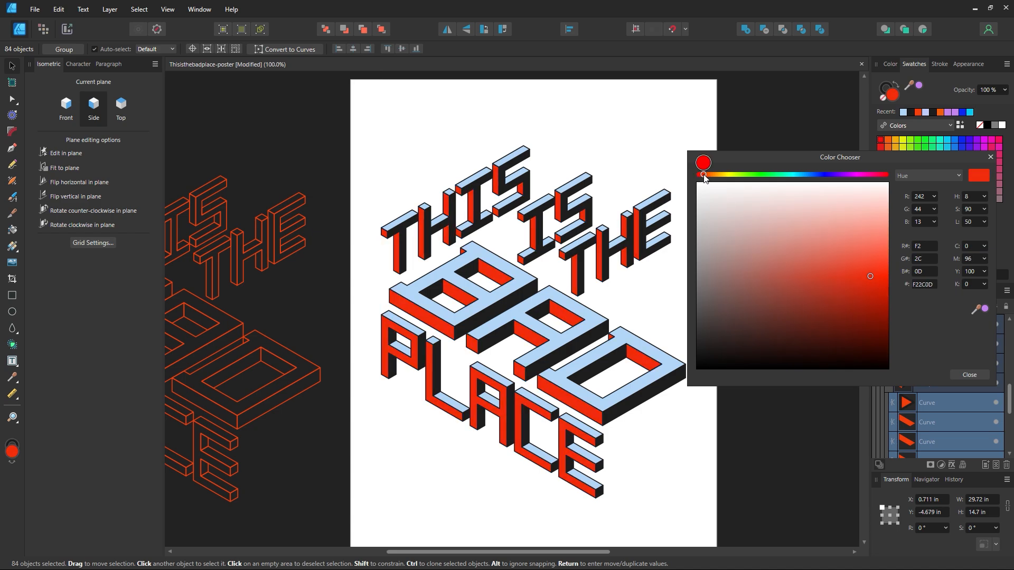
pyautogui.click(970, 374)
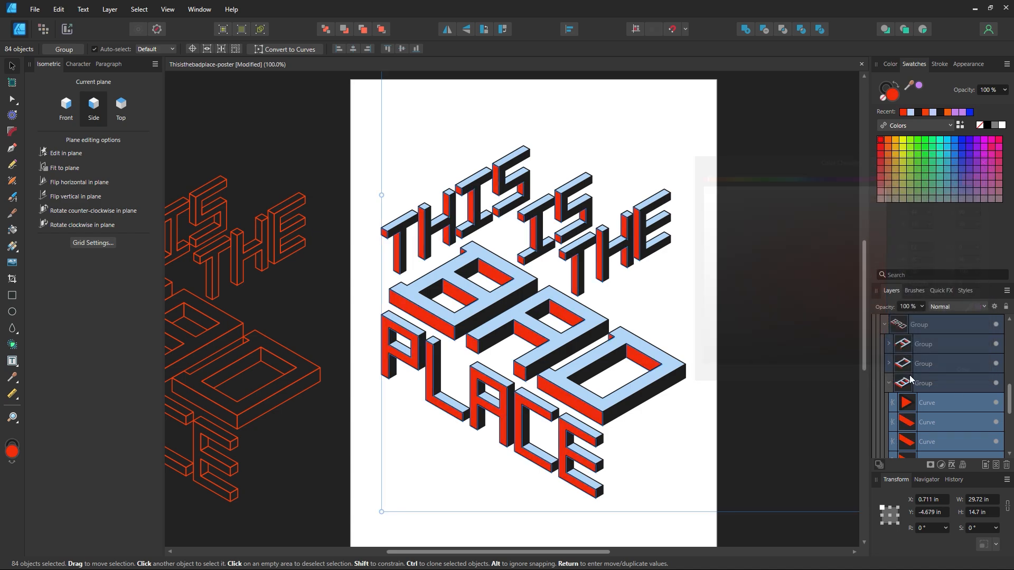
# - Recolour the outline copy's stroke to the new red and lay it over the poster lettering, slightly offset
pyautogui.click(239, 369)
pyautogui.click(881, 93)
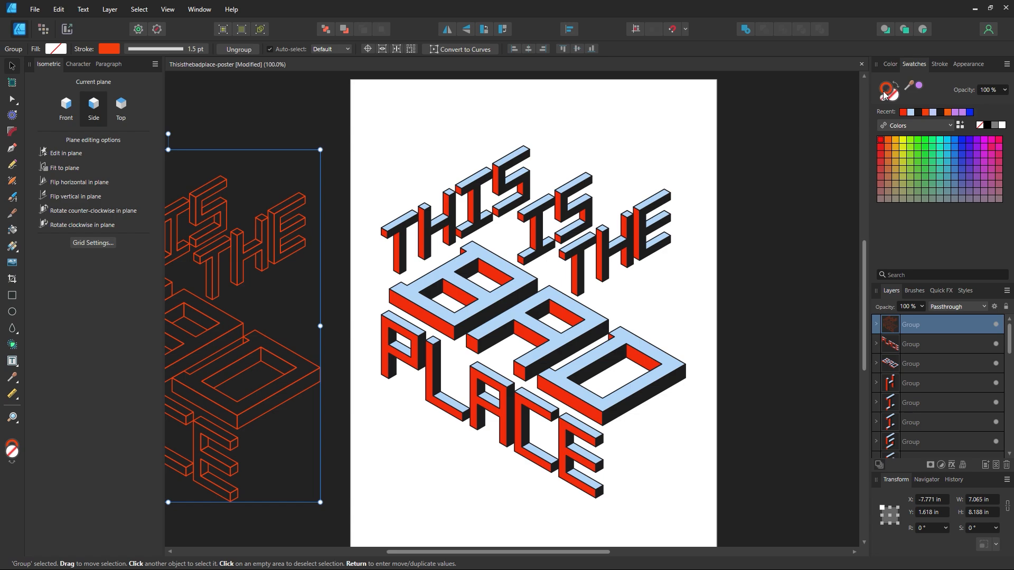
pyautogui.moveTo(278, 319); pyautogui.dragTo(627, 307)
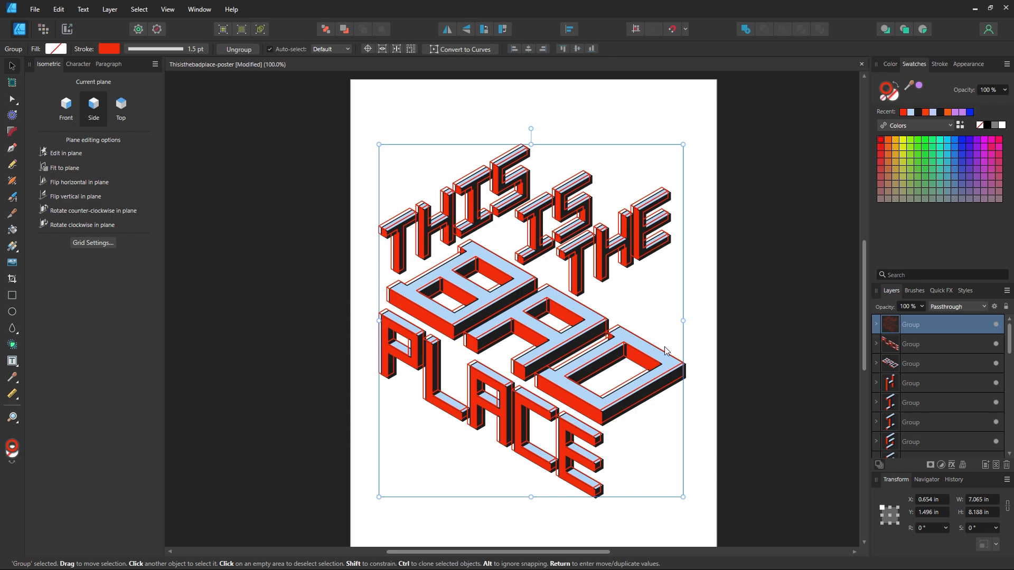
# - Set the outline copy's blend mode to Linear Burn and inspect the effect on the lettering
pyautogui.click(948, 311)
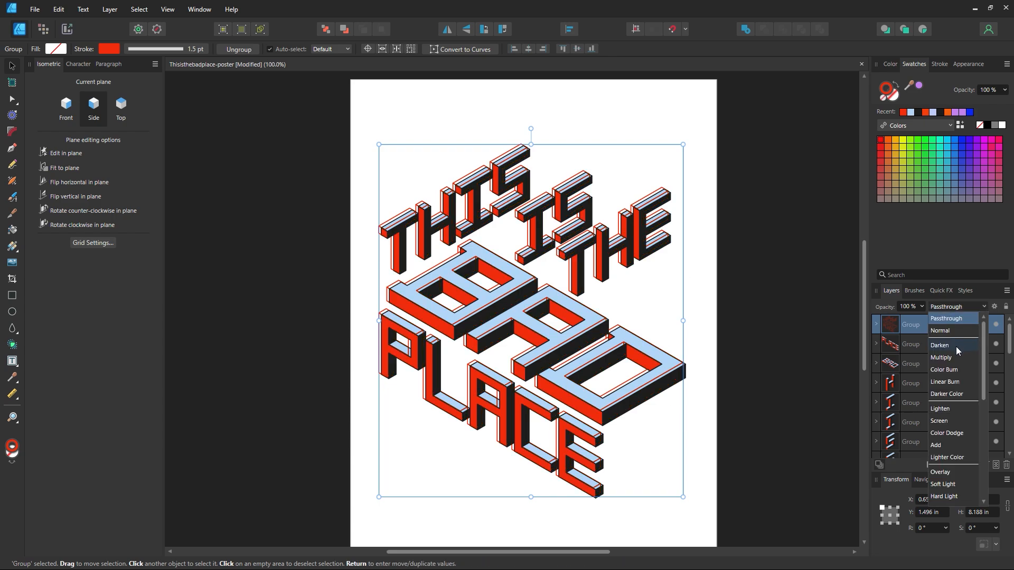
pyautogui.click(953, 384)
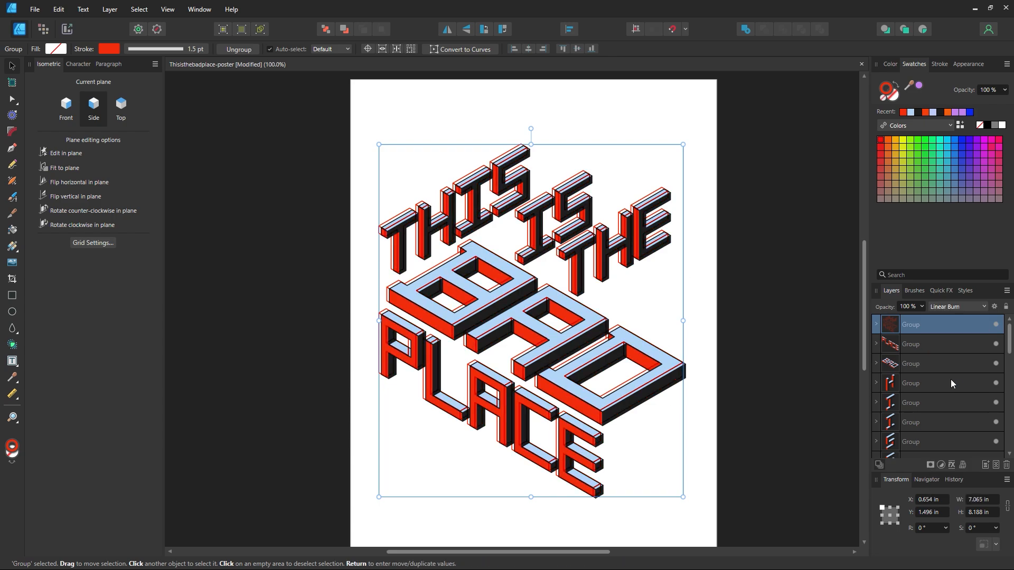
pyautogui.moveTo(605, 429); pyautogui.dragTo(605, 429)
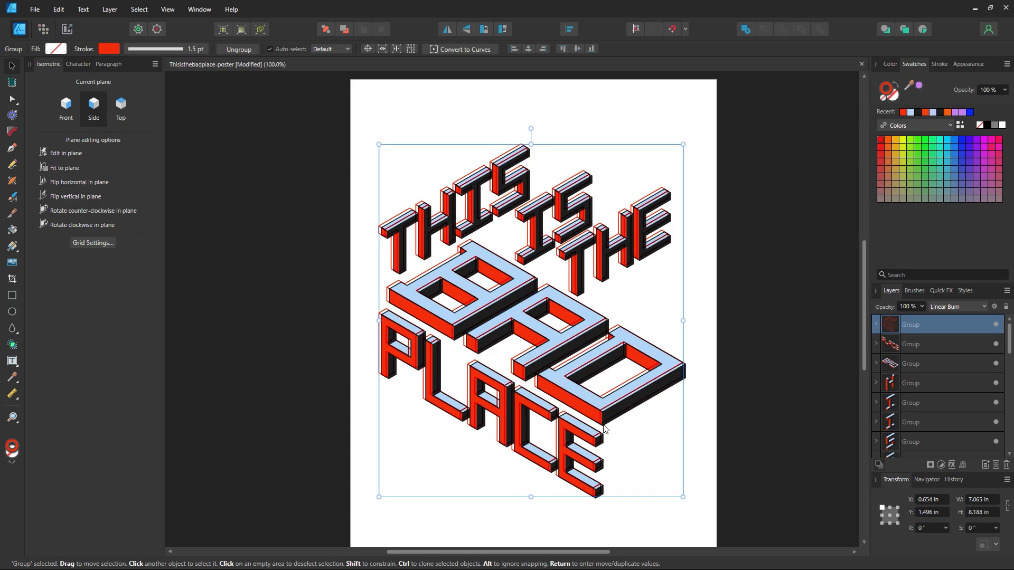
pyautogui.click(762, 441)
pyautogui.press('z')
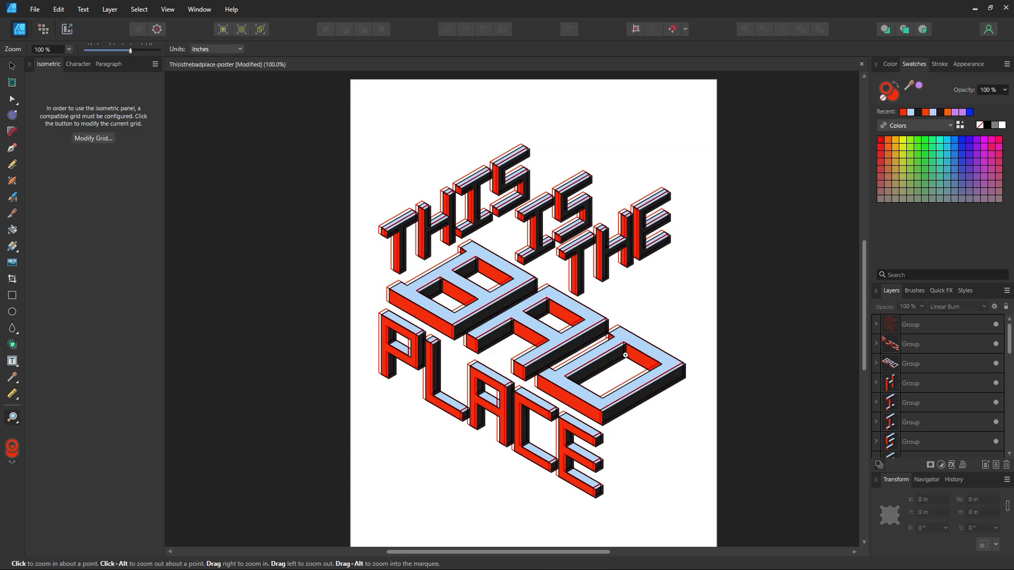
pyautogui.keyDown('alt'); pyautogui.click(625, 354); pyautogui.keyUp('alt')
pyautogui.click(638, 364)
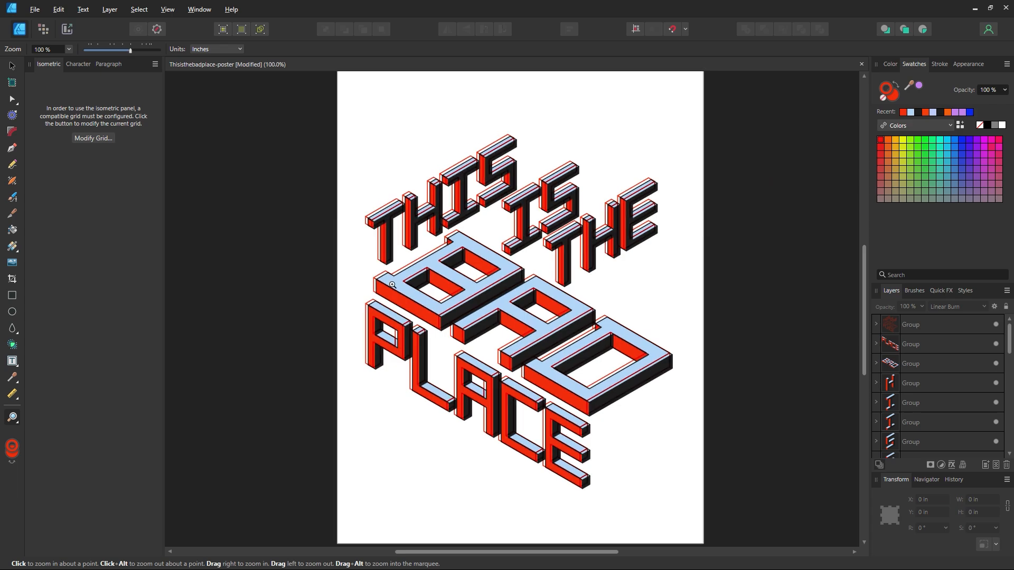
# - Shift the red outline copy slightly down and to the right over the lettering
pyautogui.click(13, 65)
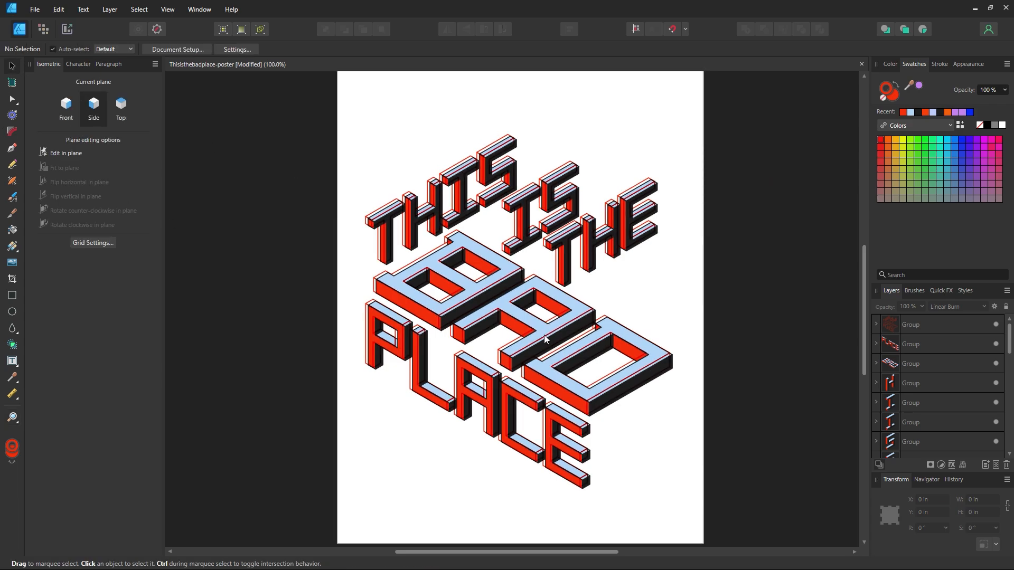
pyautogui.moveTo(544, 335); pyautogui.dragTo(514, 352)
pyautogui.hotkey('ctrl', 'z')
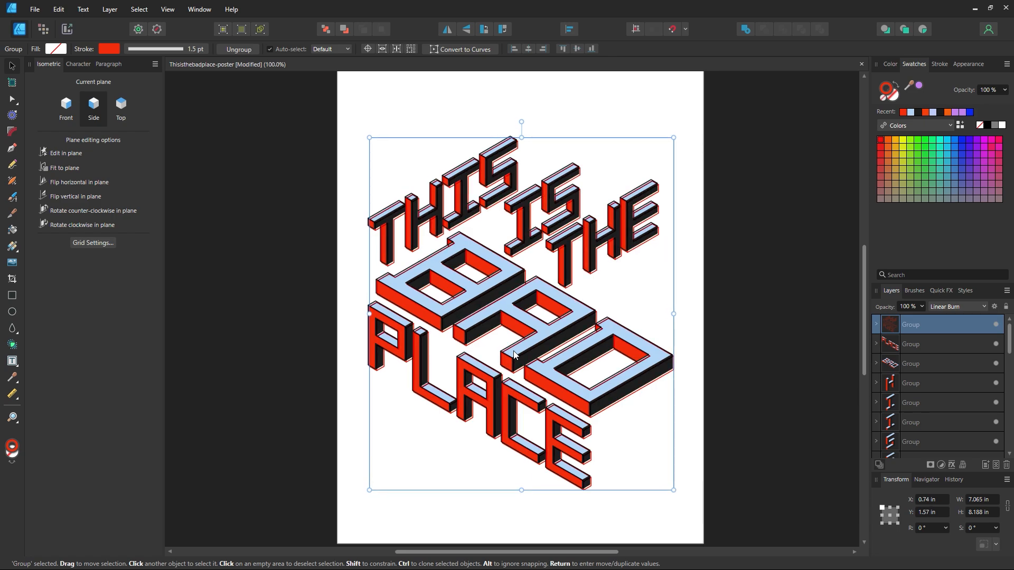
# - Set the outline copy's stroke to light blue and its blend mode to Passthrough
pyautogui.click(911, 112)
pyautogui.click(943, 306)
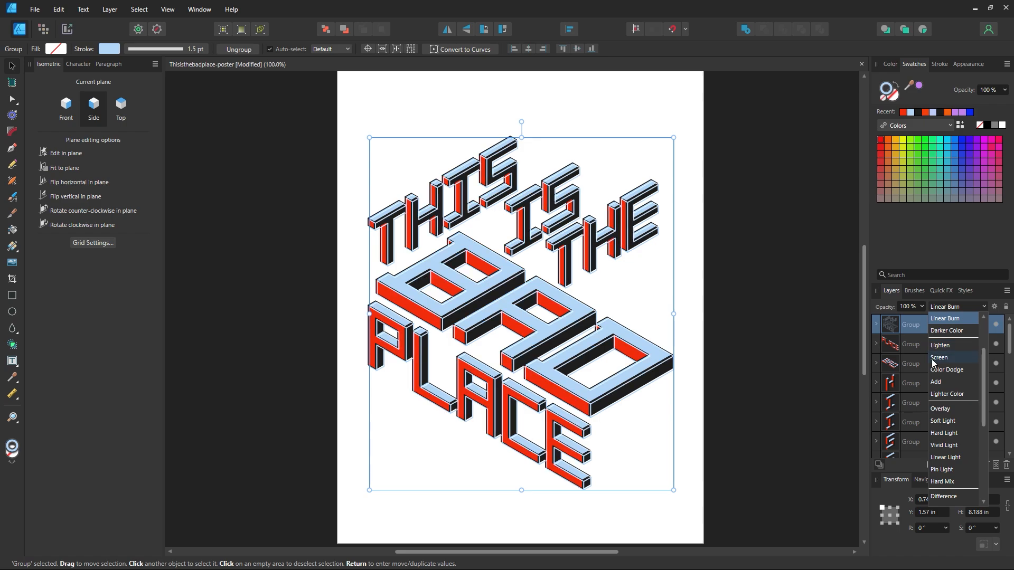
pyautogui.click(939, 319)
# - Move the light-blue outline copy off the page to the left of the poster
pyautogui.moveTo(598, 404); pyautogui.dragTo(208, 401)
pyautogui.press('z')
pyautogui.moveTo(672, 333); pyautogui.dragTo(269, 340)
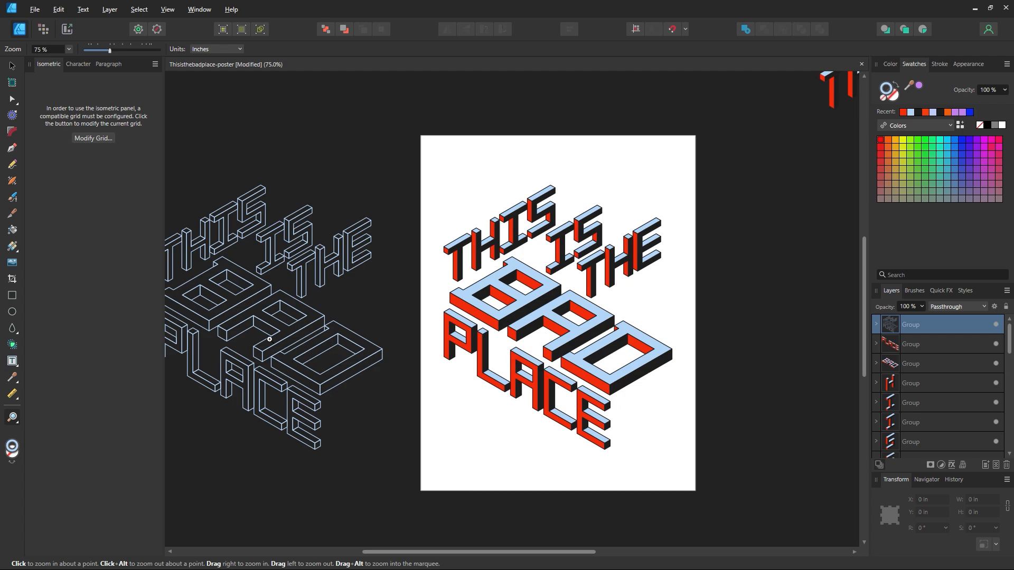
# - Draw an 8.5 × 11 in rectangle covering the whole page and send it behind all the lettering
pyautogui.click(13, 296)
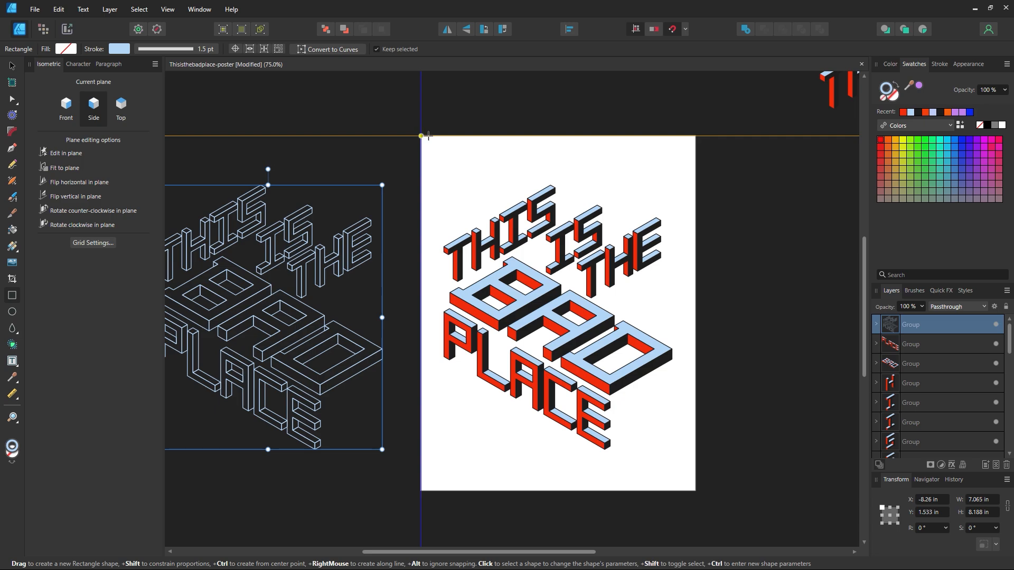
pyautogui.moveTo(421, 136); pyautogui.dragTo(695, 491)
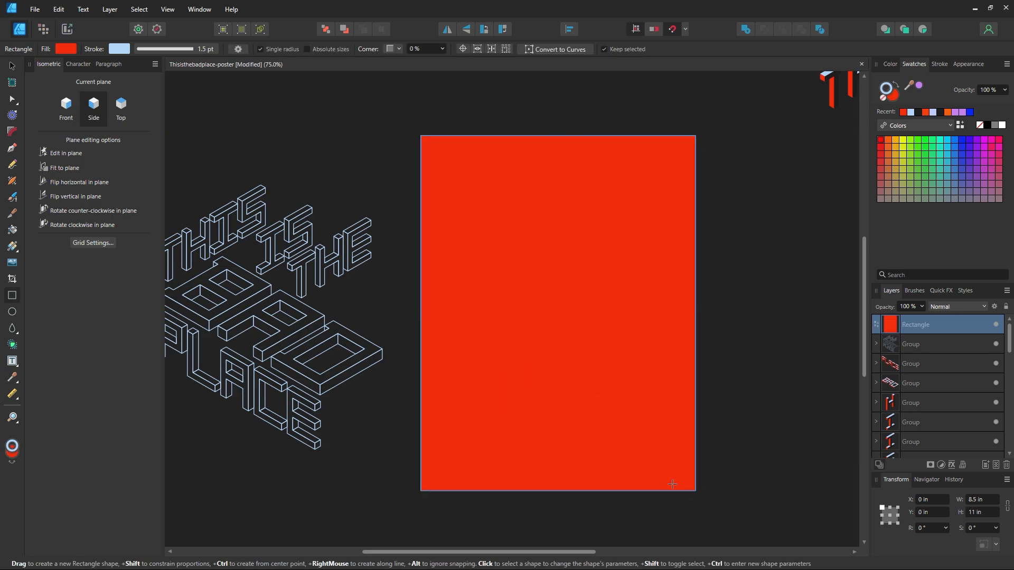
pyautogui.hotkey('ctrl', 'shift', '[')
pyautogui.press('v')
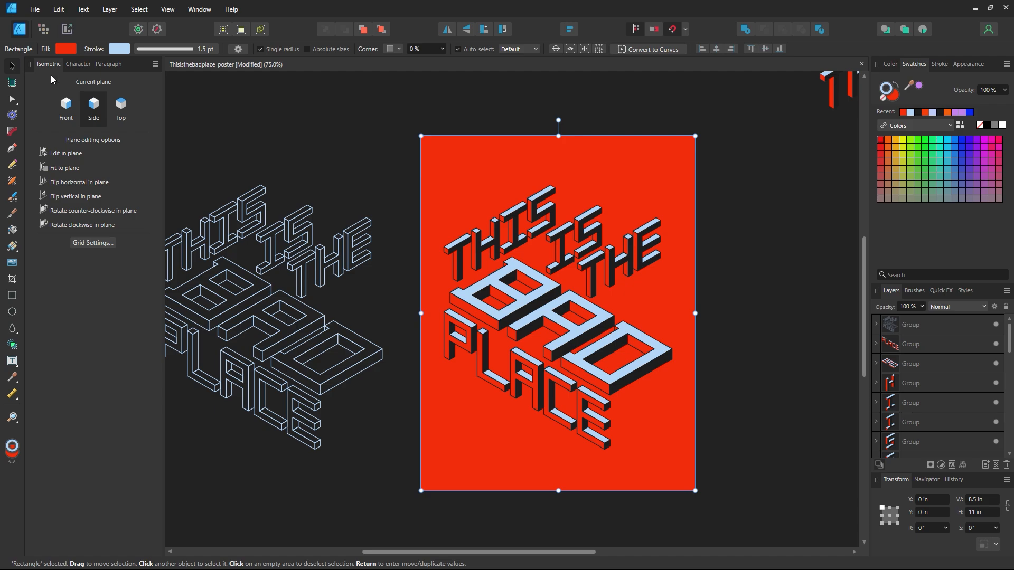
# - Remove the page rectangle's stroke and fill it with near-black
pyautogui.click(883, 97)
pyautogui.click(895, 97)
pyautogui.click(918, 113)
pyautogui.click(756, 324)
pyautogui.click(674, 311)
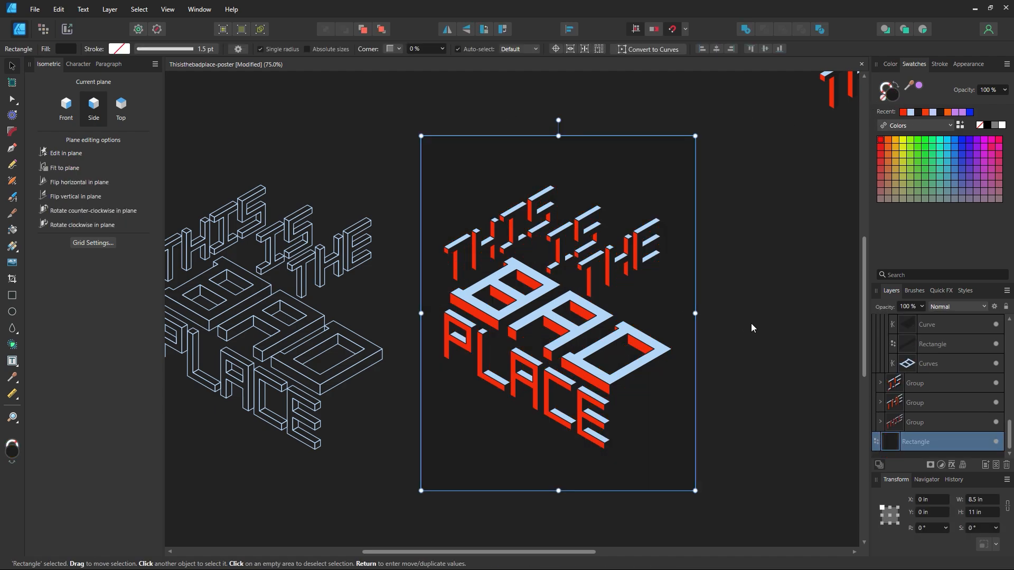
pyautogui.press('z')
pyautogui.moveTo(613, 328); pyautogui.dragTo(604, 307)
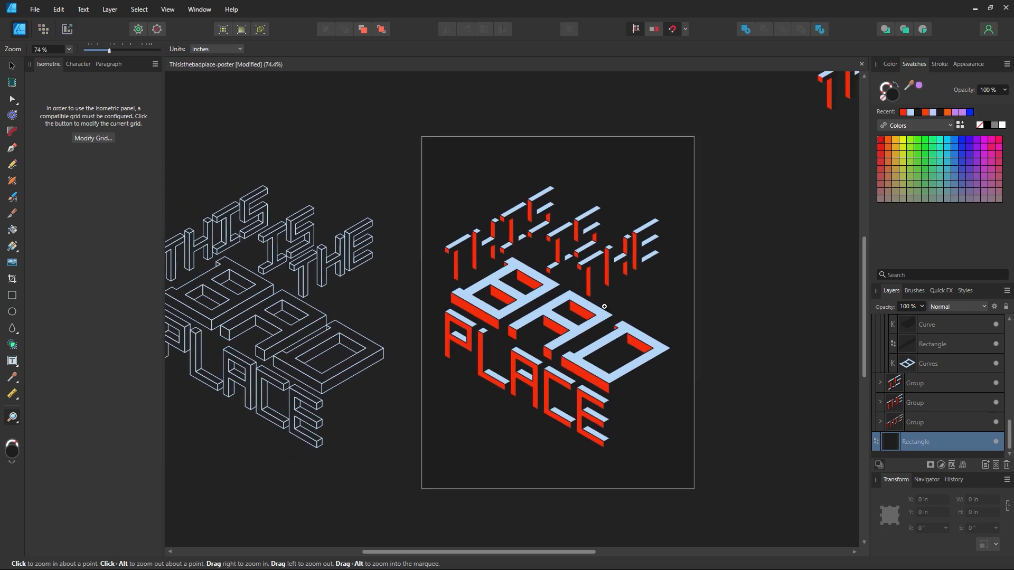
pyautogui.press('v')
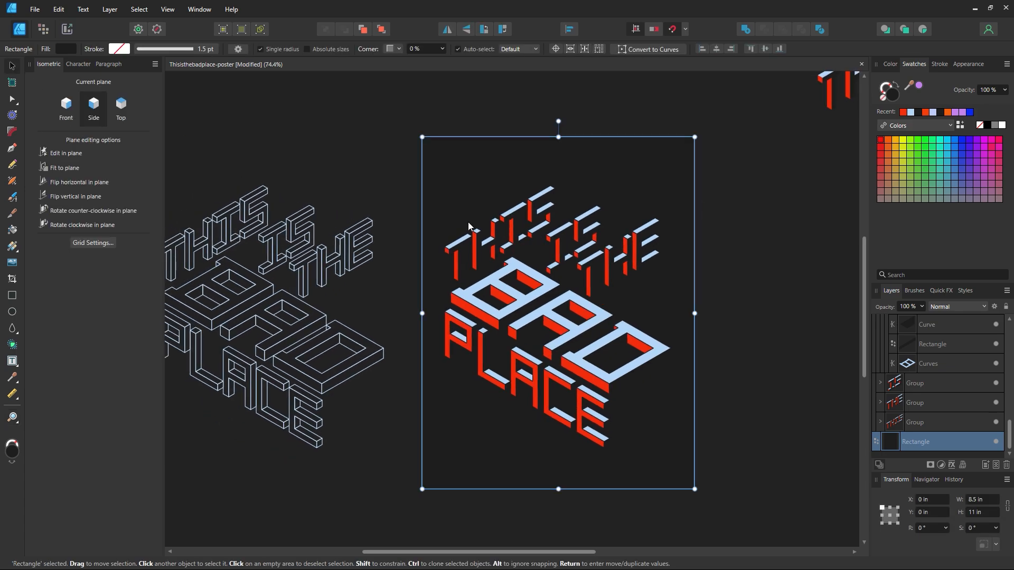
pyautogui.click(739, 274)
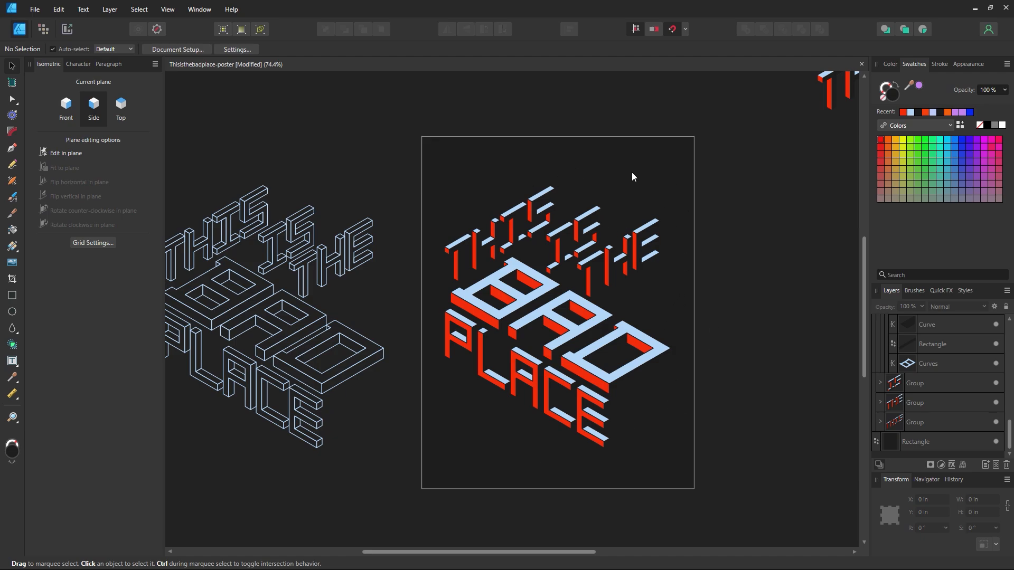
# - Try a slightly lighter dark grey as the page rectangle's fill
pyautogui.click(664, 309)
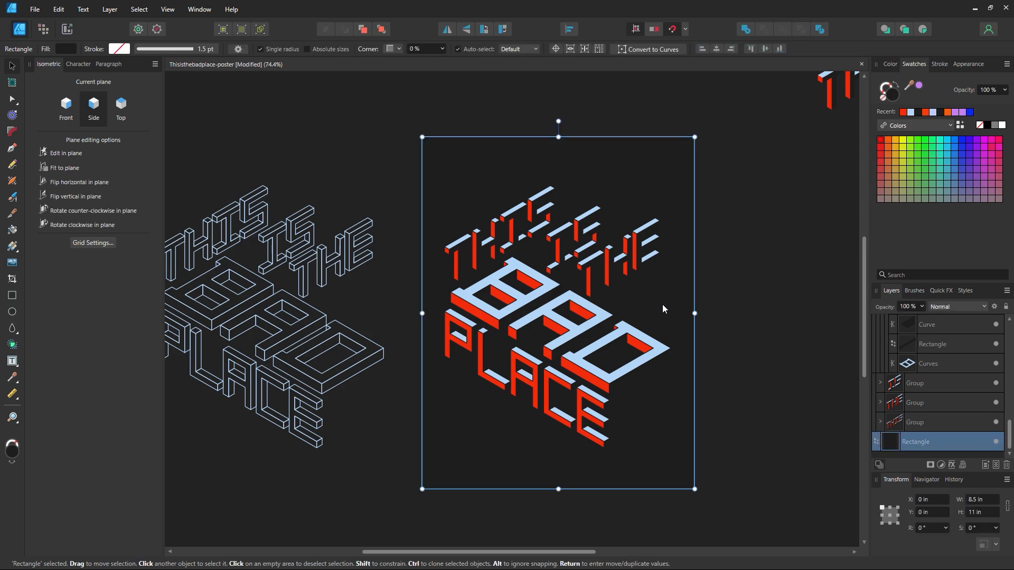
pyautogui.doubleClick(894, 99)
pyautogui.moveTo(773, 249)
pyautogui.mouseDown()
pyautogui.moveTo(710, 334)
pyautogui.moveTo(687, 318)
pyautogui.moveTo(684, 367)
pyautogui.moveTo(672, 322)
pyautogui.moveTo(819, 311)
pyautogui.moveTo(840, 291)
pyautogui.moveTo(811, 310)
pyautogui.moveTo(702, 342)
pyautogui.mouseUp()
pyautogui.click(970, 375)
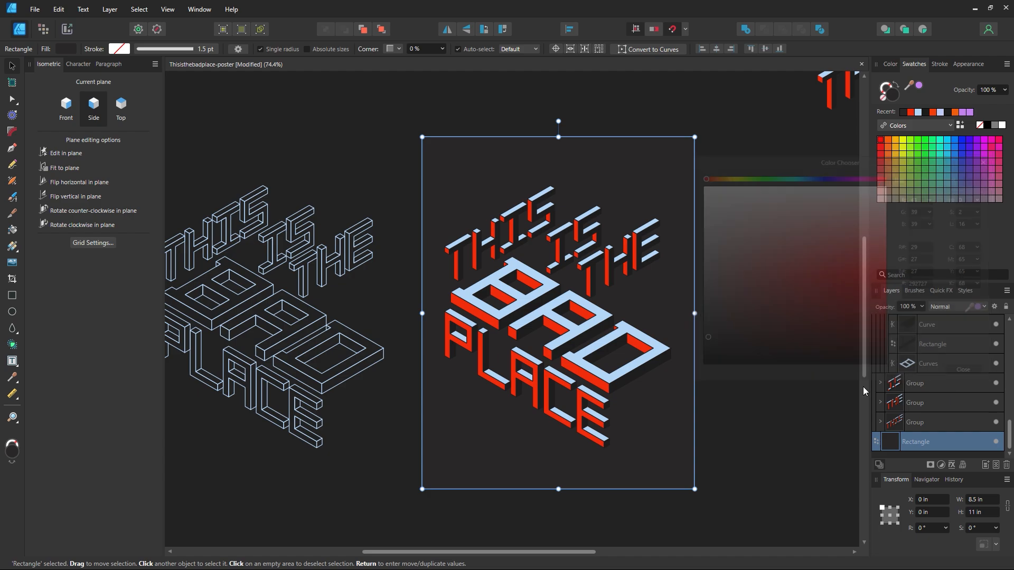
# - Set the page rectangle's fill back to the near-black swatch and check the lettering against it
pyautogui.click(926, 113)
pyautogui.click(782, 235)
pyautogui.press('z')
pyautogui.moveTo(557, 374); pyautogui.dragTo(623, 374)
pyautogui.keyDown('alt'); pyautogui.click(554, 288); pyautogui.keyUp('alt')
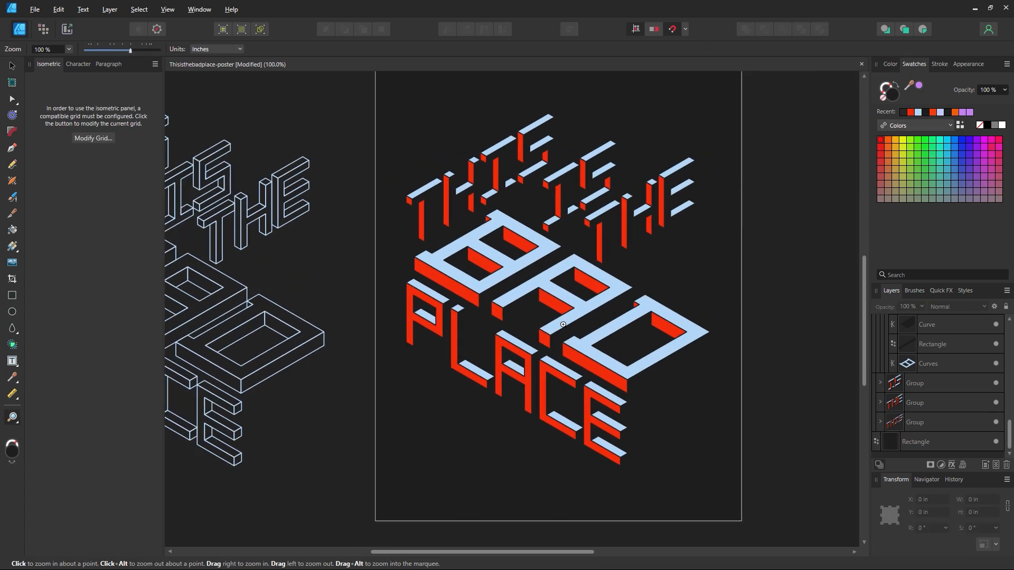
pyautogui.press('v')
pyautogui.scroll(1, 581, 343)
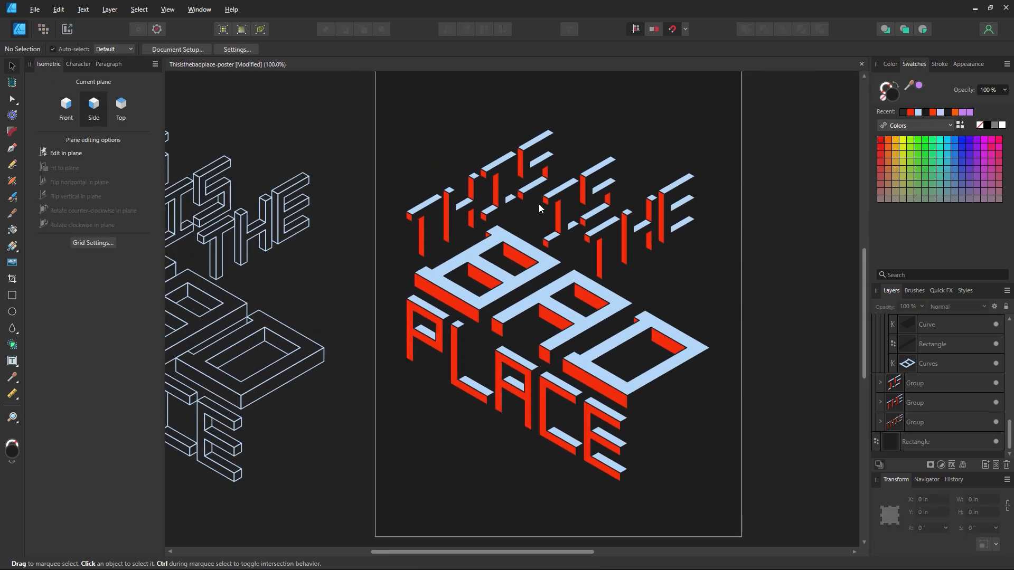
# - Move the page rectangle off the page, to the left of the poster
pyautogui.click(587, 336)
pyautogui.click(748, 282)
pyautogui.click(736, 293)
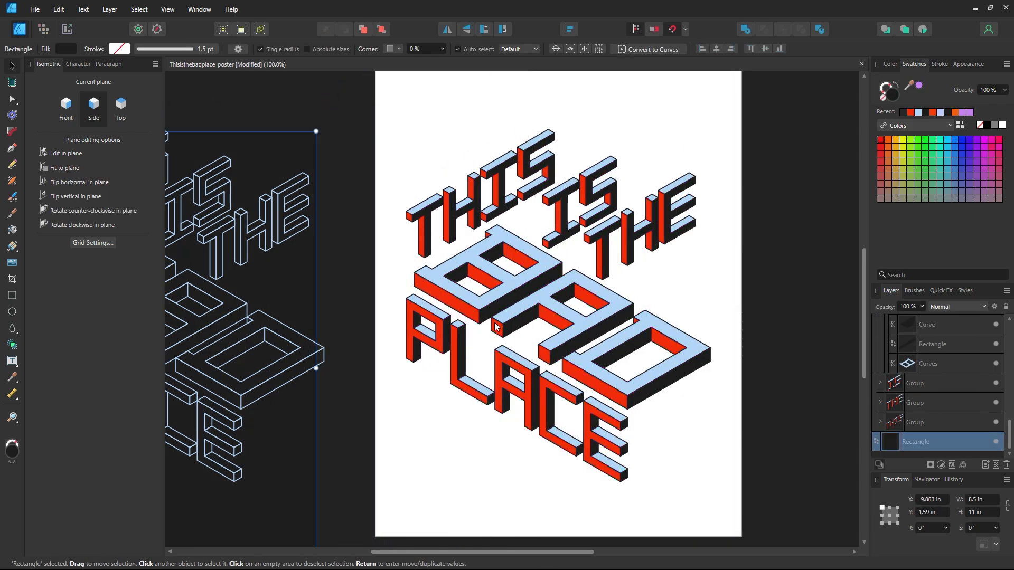
# - Select a dark side face of the letter B and extend the selection to all objects with the same fill colour
pyautogui.click(493, 316)
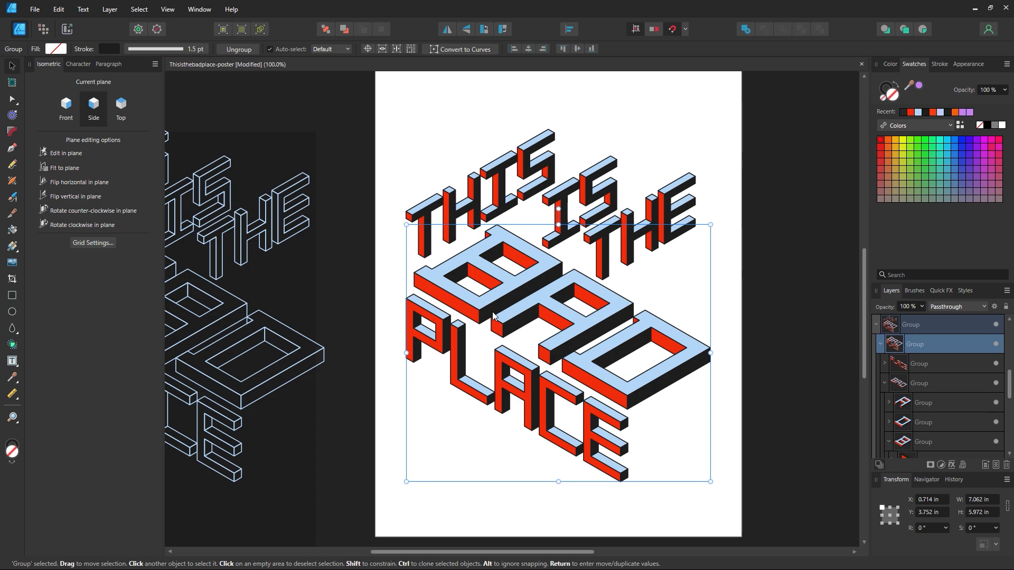
pyautogui.doubleClick(493, 315)
pyautogui.doubleClick(490, 316)
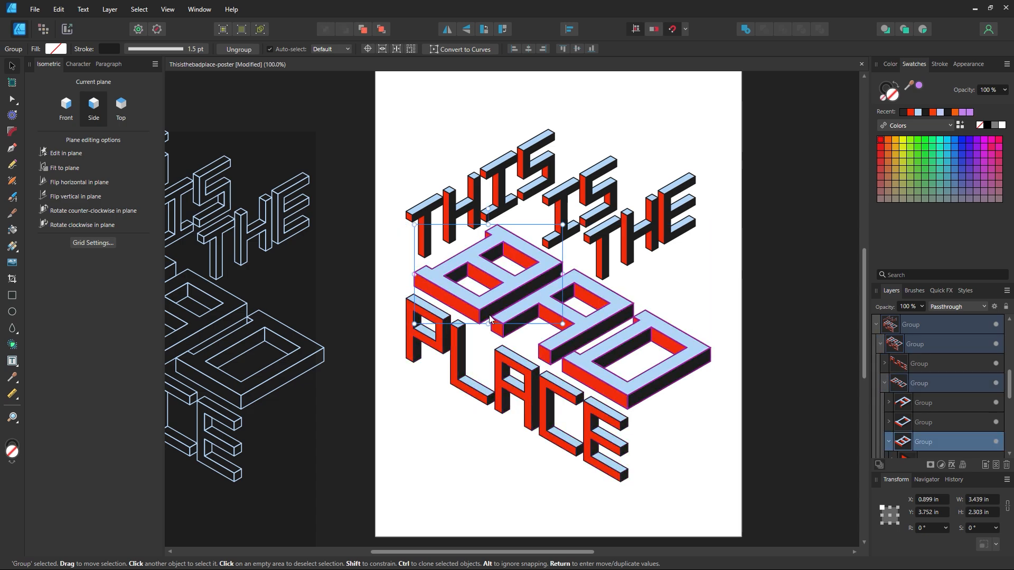
pyautogui.doubleClick(489, 313)
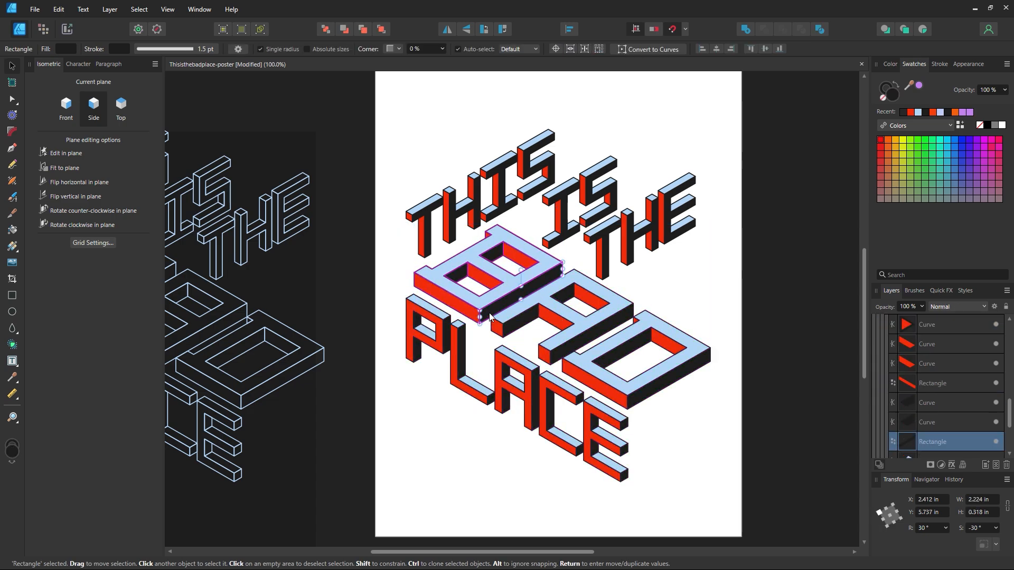
pyautogui.click(139, 9)
pyautogui.moveTo(179, 151)
pyautogui.click(306, 150)
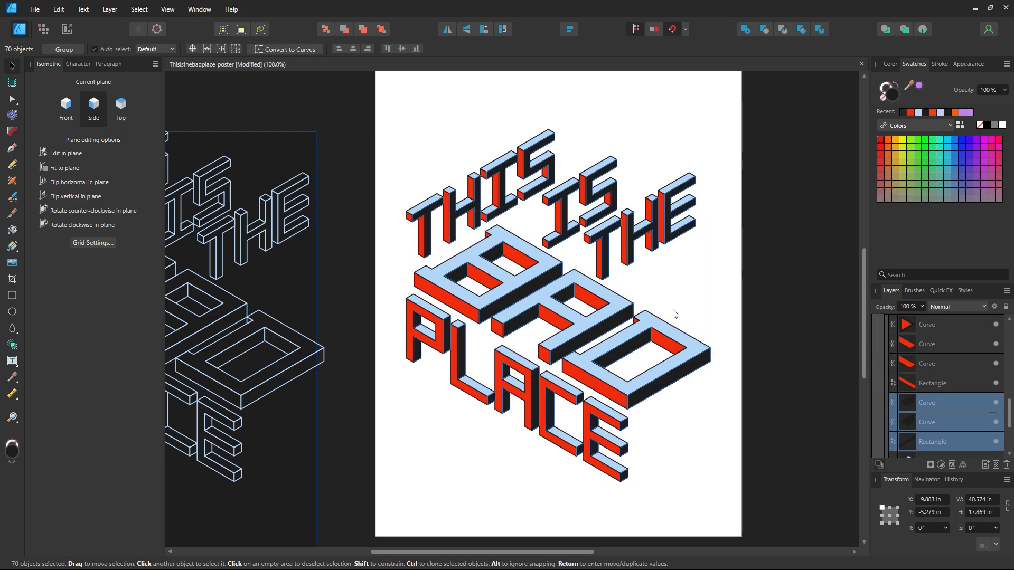
# - Change the fill of the selected dark objects to a very dark navy with hue 240
pyautogui.doubleClick(890, 99)
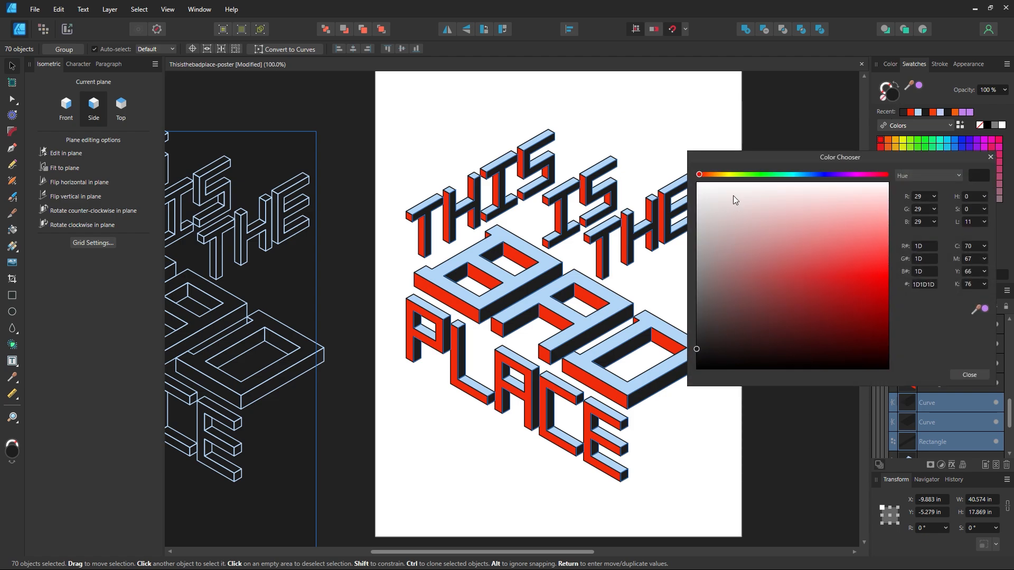
pyautogui.click(823, 175)
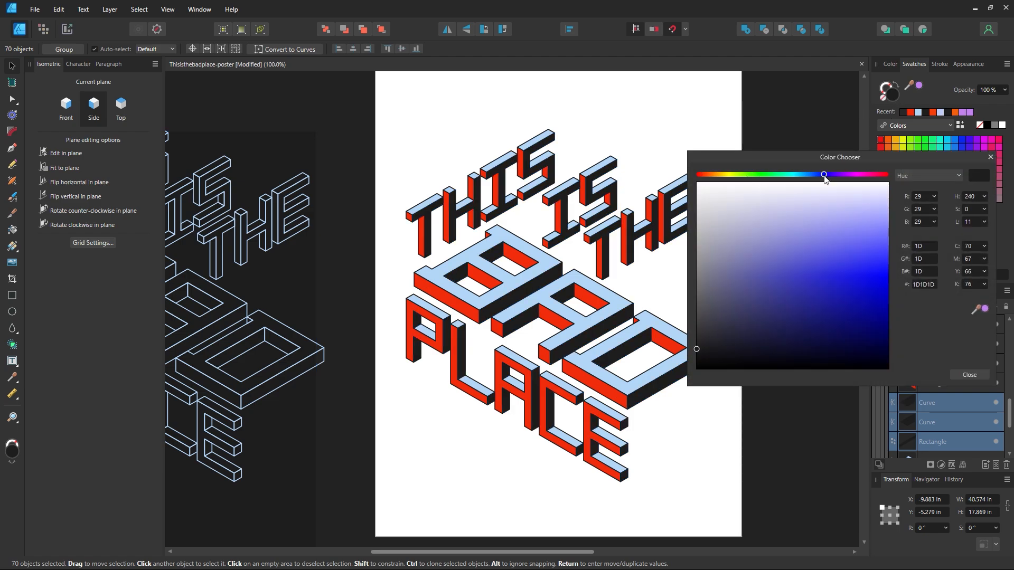
pyautogui.moveTo(737, 345)
pyautogui.mouseDown()
pyautogui.moveTo(779, 312)
pyautogui.moveTo(746, 348)
pyautogui.mouseUp()
pyautogui.click(970, 375)
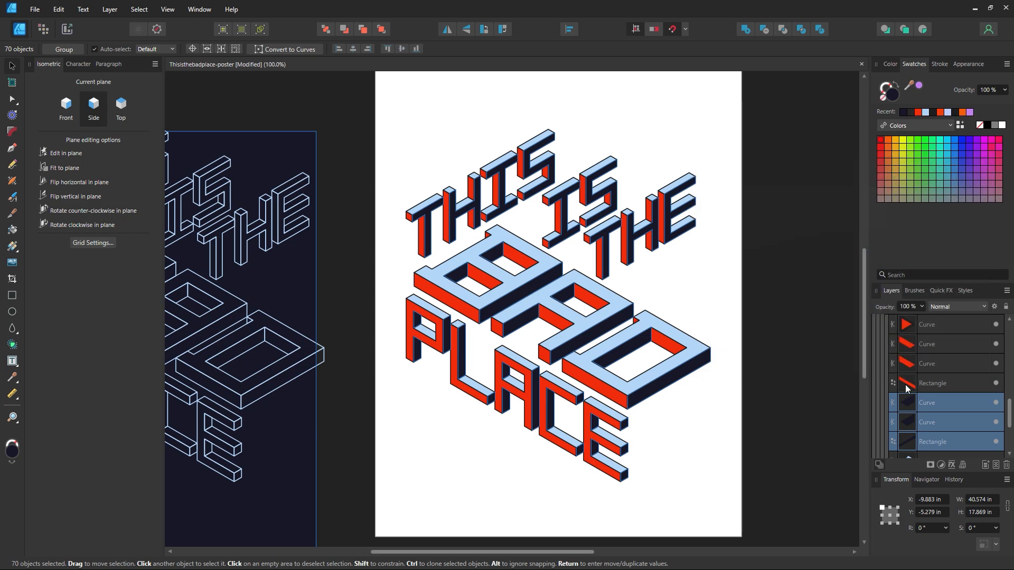
# - Move the background rectangle back over the page and fill it with dark grey
pyautogui.click(800, 395)
pyautogui.moveTo(301, 297); pyautogui.dragTo(714, 191)
pyautogui.scroll(1, 722, 246)
pyautogui.click(905, 112)
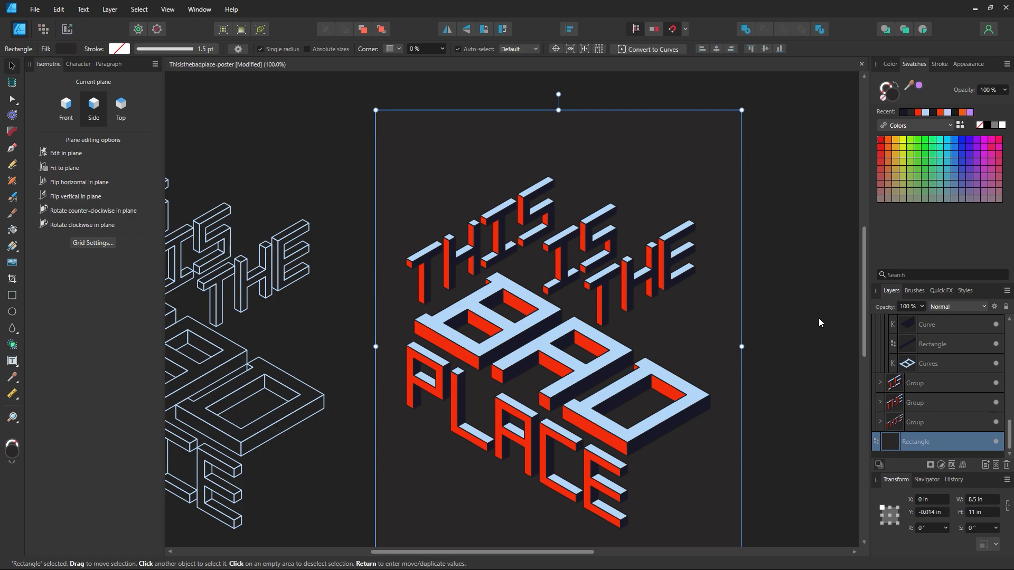
# - Move the background rectangle off the page and set the lettering group's stroke to dark navy
pyautogui.click(783, 334)
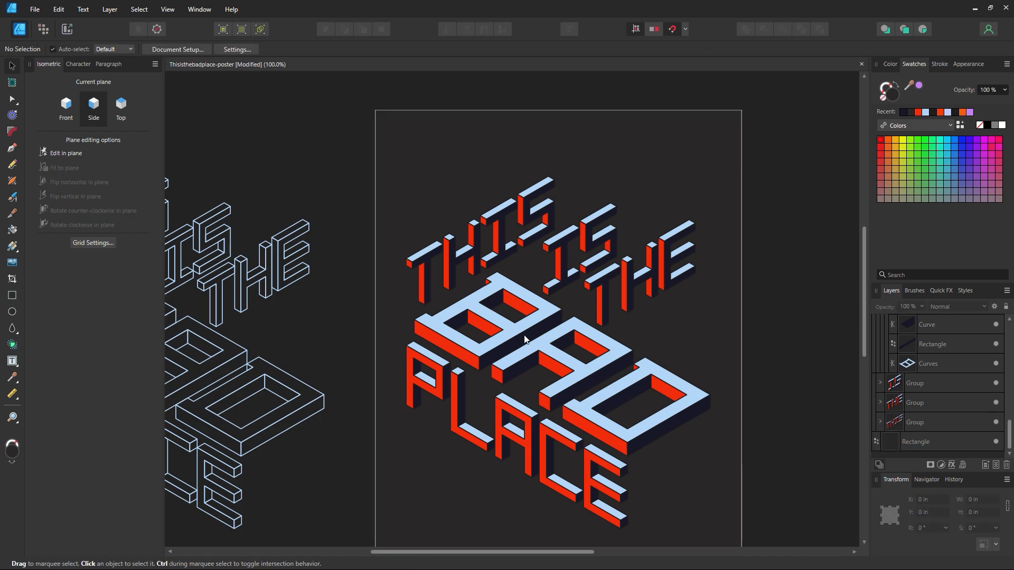
pyautogui.moveTo(683, 342); pyautogui.dragTo(243, 304)
pyautogui.click(551, 320)
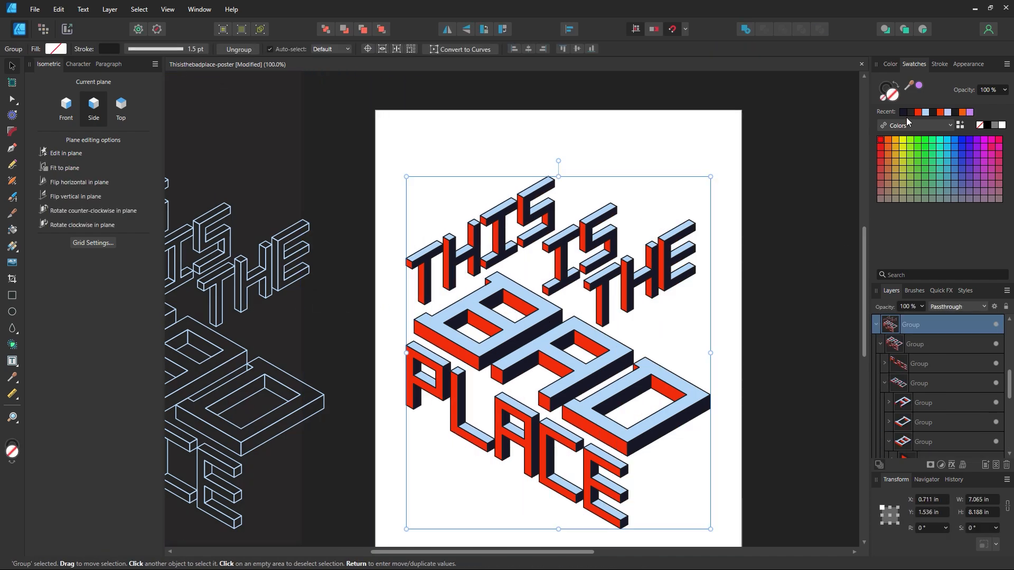
pyautogui.click(767, 248)
# - Move the background rectangle back over the page and fill it with the dark navy swatch
pyautogui.moveTo(241, 174); pyautogui.dragTo(681, 209)
pyautogui.click(782, 272)
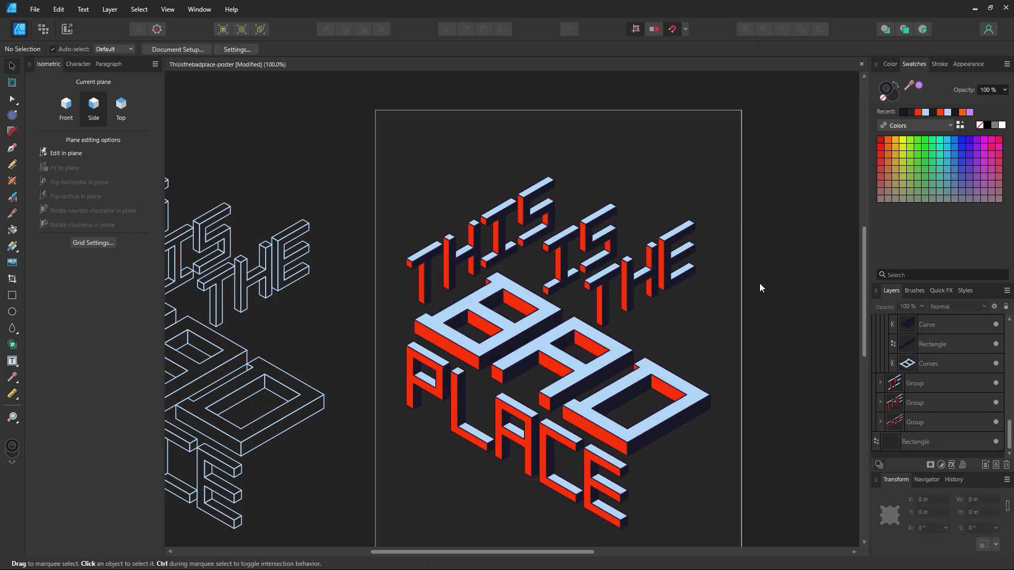
pyautogui.press('z')
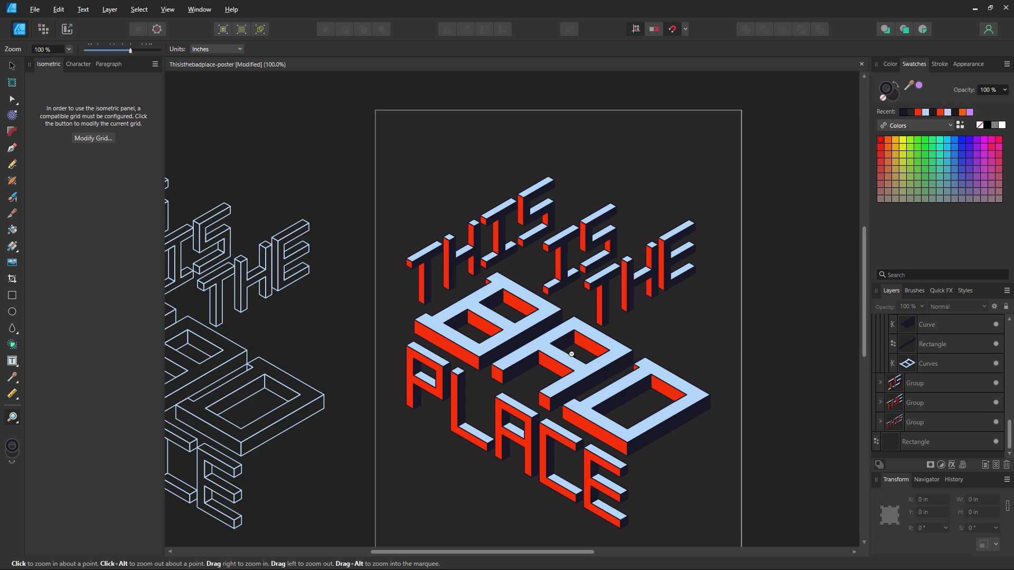
pyautogui.keyDown('alt'); pyautogui.click(570, 354); pyautogui.keyUp('alt')
pyautogui.moveTo(569, 353); pyautogui.dragTo(560, 350)
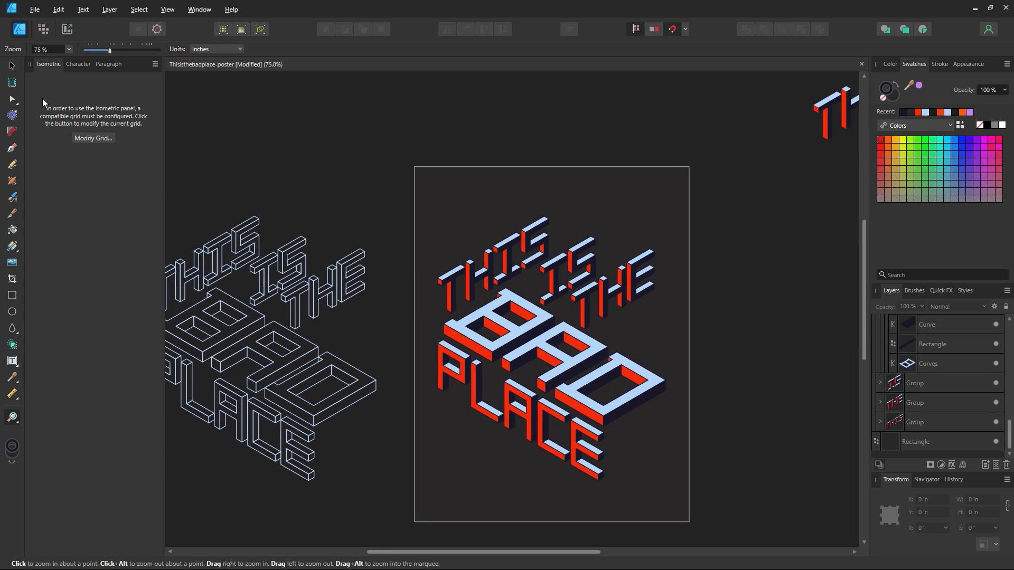
pyautogui.press('v')
pyautogui.click(521, 198)
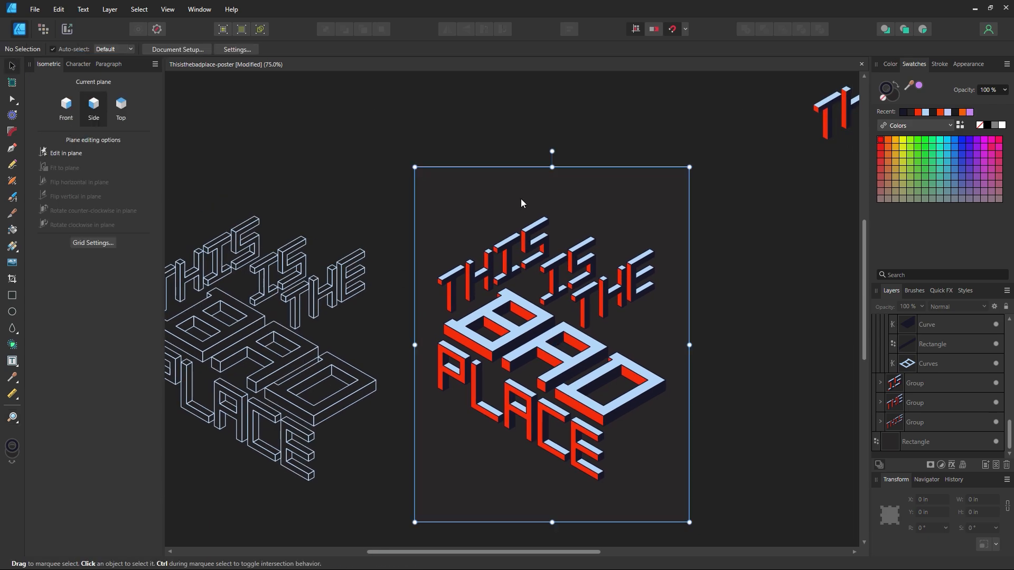
pyautogui.click(903, 112)
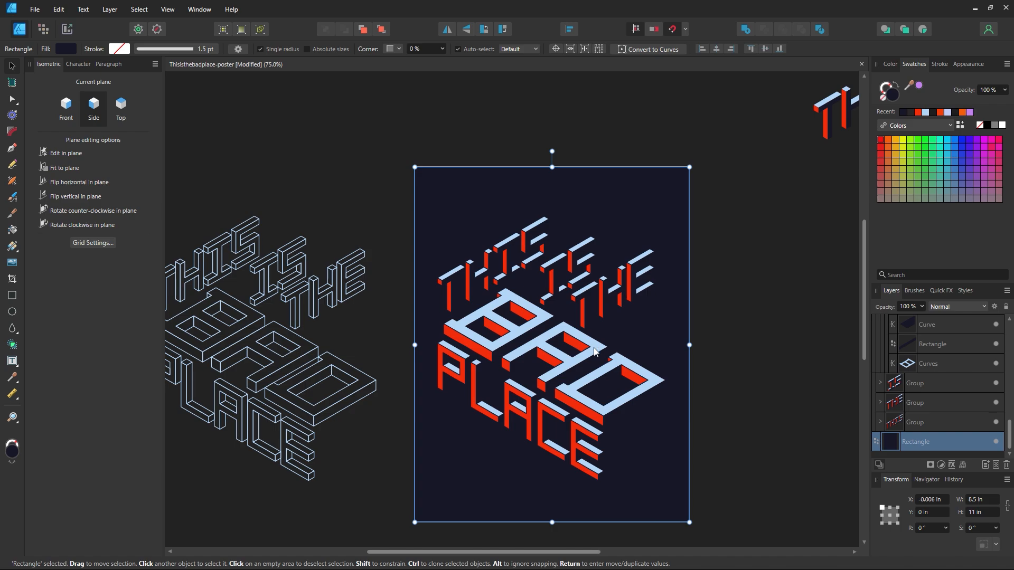
# - Set the stroke of the whole lettering group to red
pyautogui.click(597, 353)
pyautogui.press('z')
pyautogui.click(600, 354)
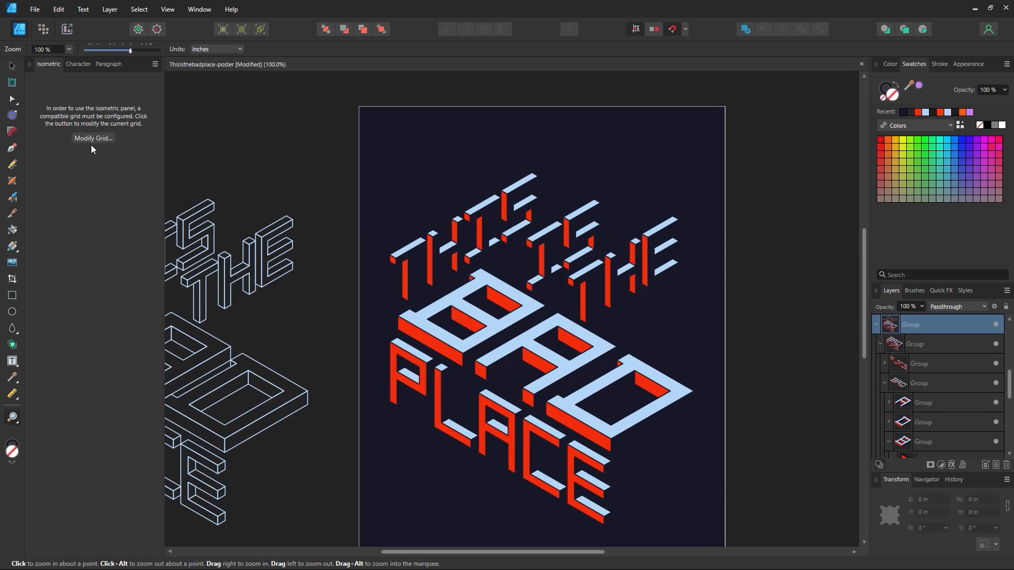
pyautogui.click(12, 69)
pyautogui.scroll(-1, 520, 268)
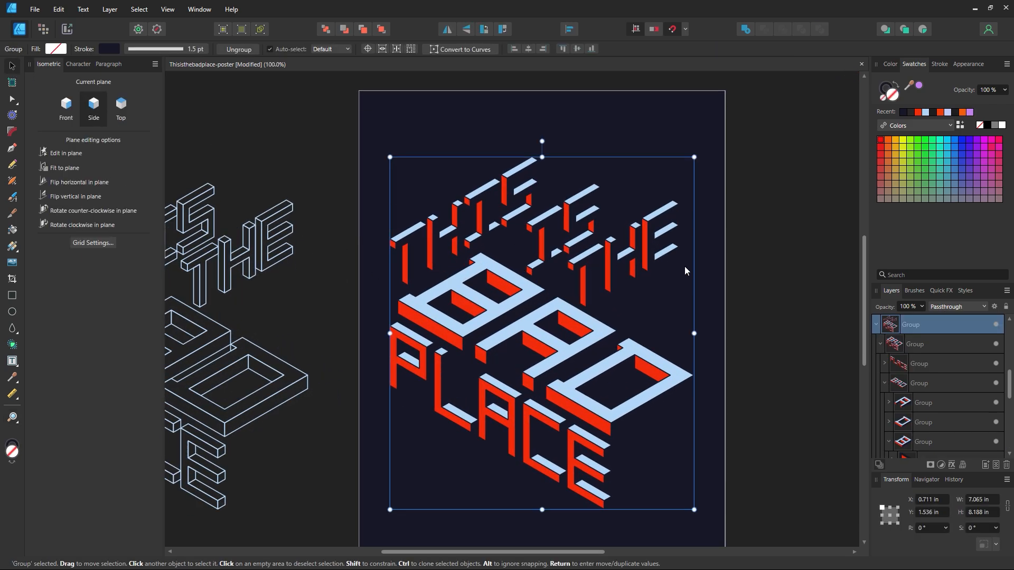
pyautogui.click(742, 288)
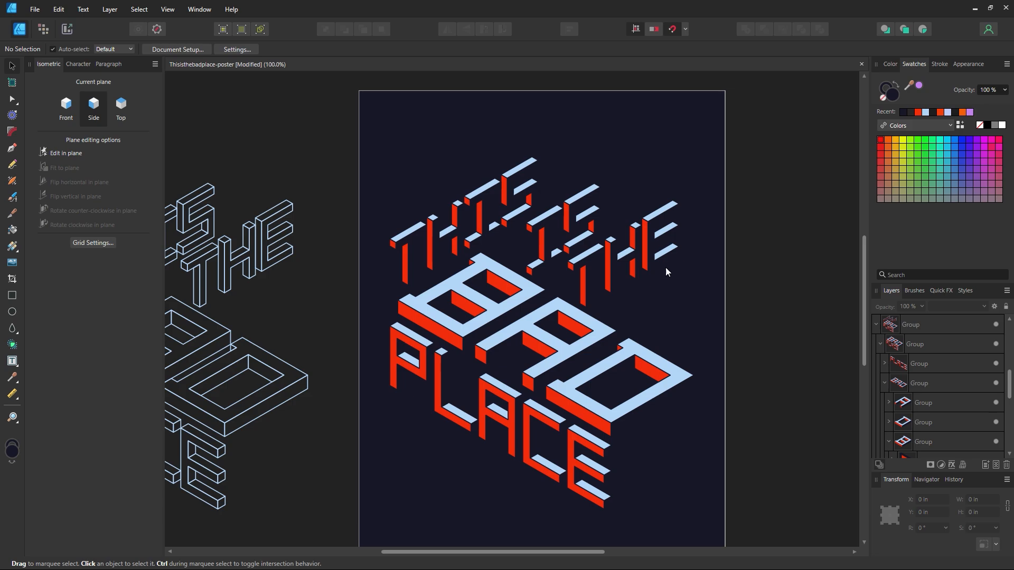
pyautogui.click(655, 264)
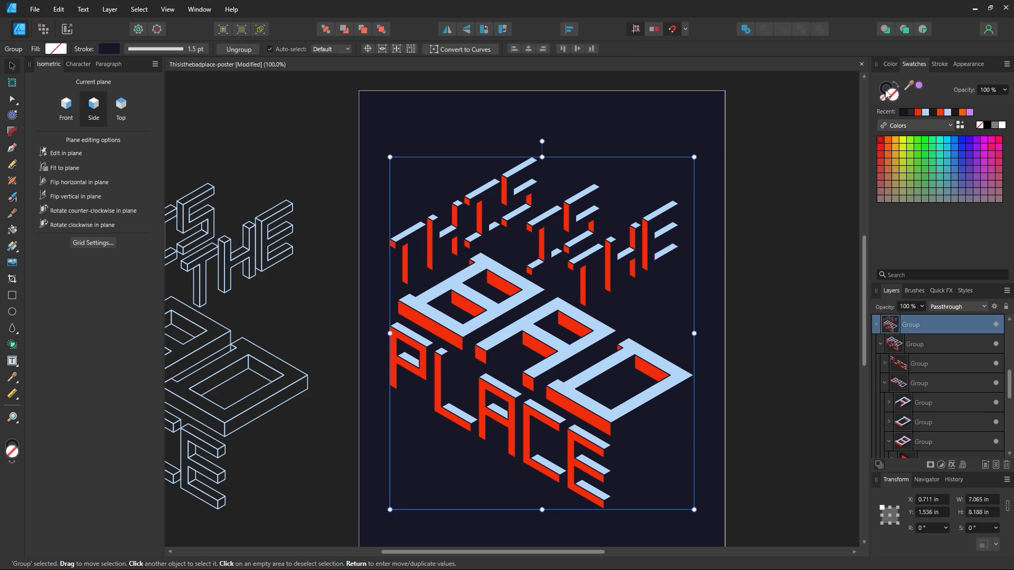
pyautogui.click(918, 112)
pyautogui.click(781, 212)
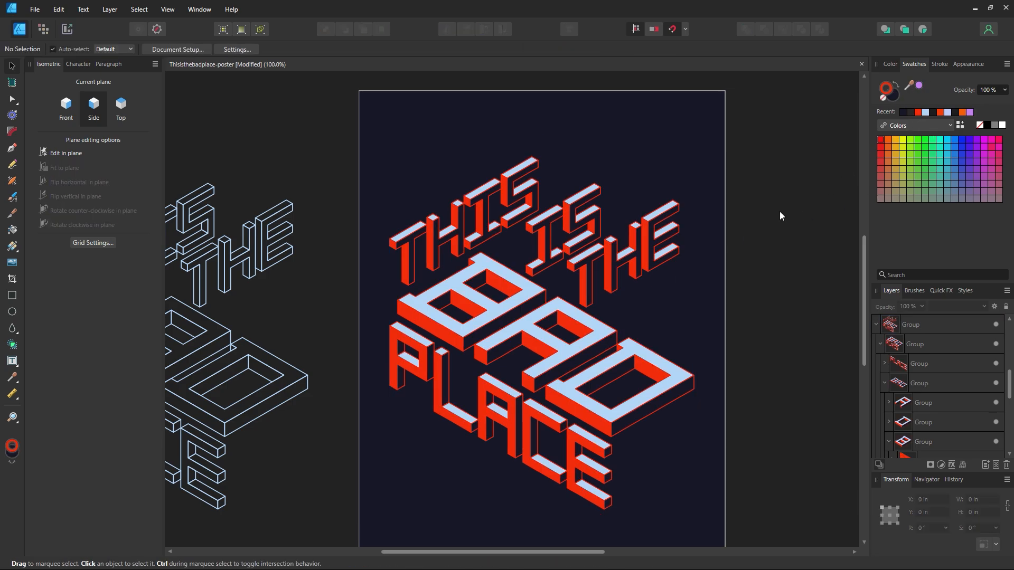
pyautogui.press('z')
pyautogui.keyDown('alt'); pyautogui.click(589, 338); pyautogui.keyUp('alt')
pyautogui.click(633, 366)
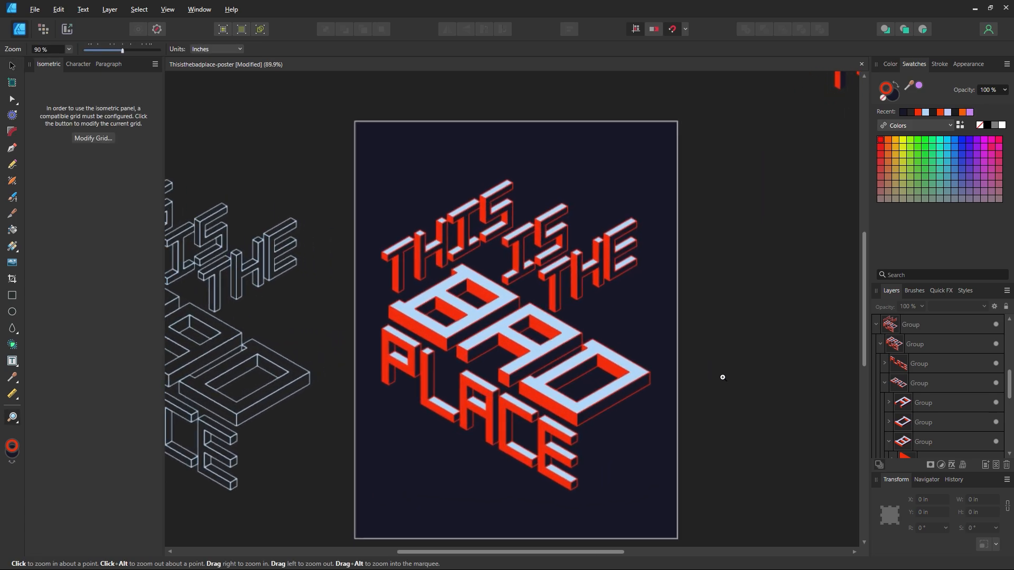
pyautogui.keyDown('alt'); pyautogui.click(558, 341); pyautogui.keyUp('alt')
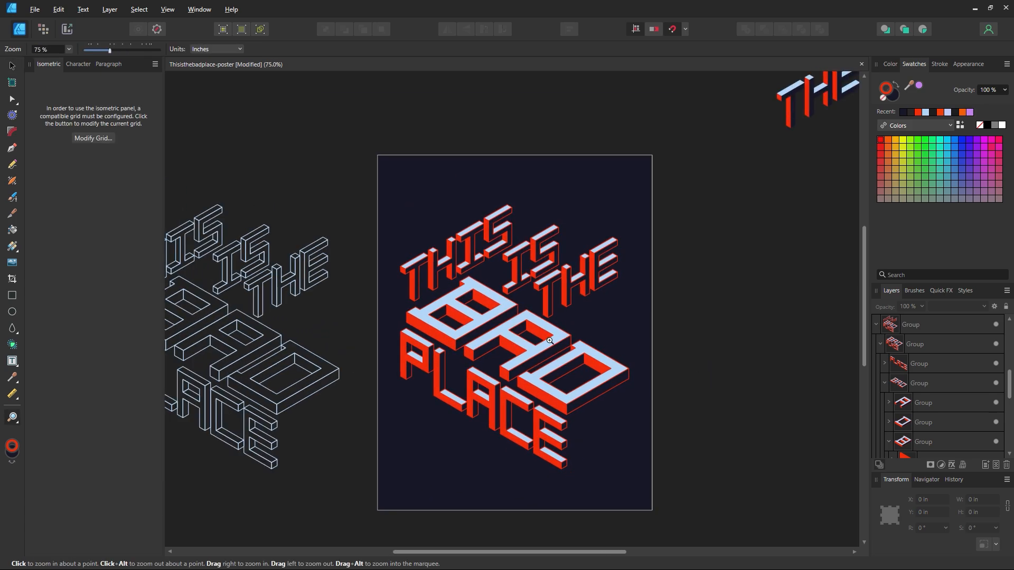
pyautogui.moveTo(544, 336); pyautogui.dragTo(566, 327)
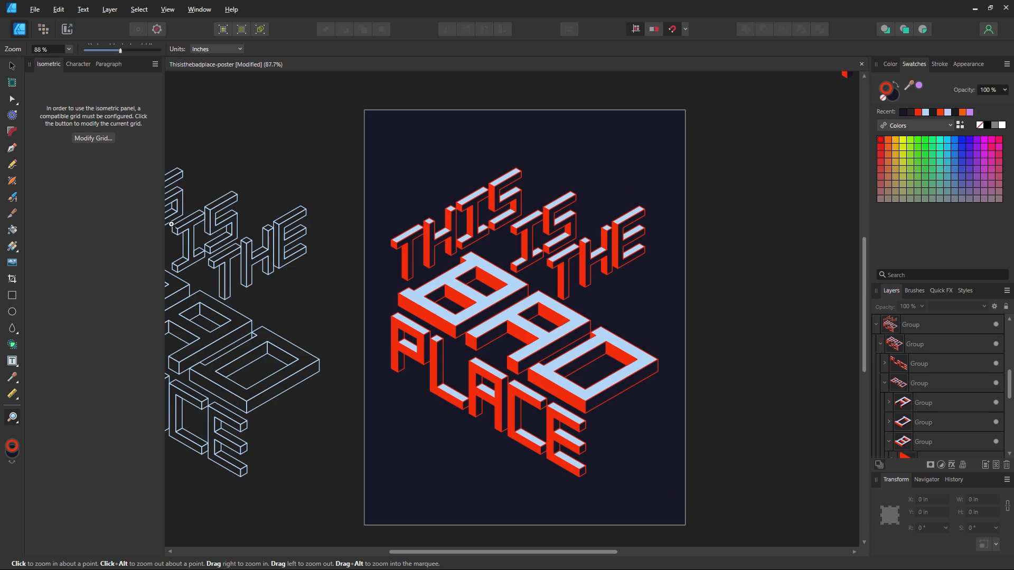
# - Try a light-blue stroke on the whole lettering group and undo it
pyautogui.press('v')
pyautogui.click(507, 216)
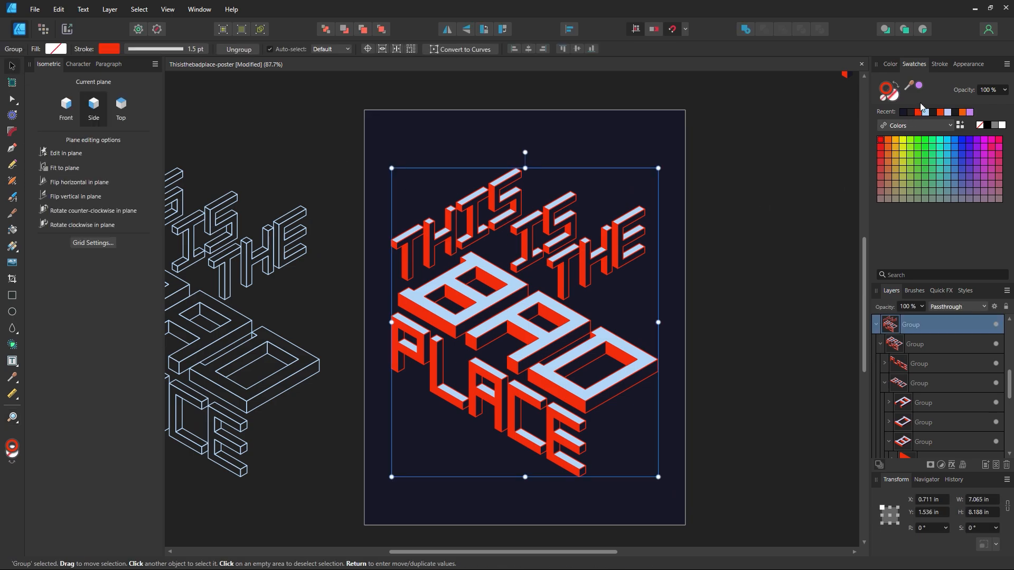
pyautogui.click(758, 194)
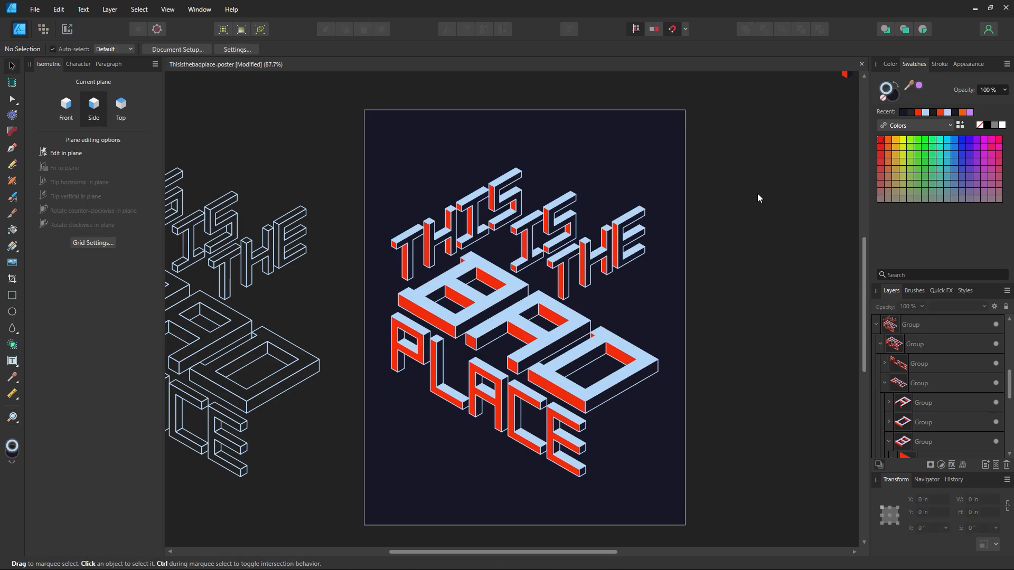
pyautogui.hotkey('ctrl', 'z')
pyautogui.hotkey('ctrl', 'z')
pyautogui.click(758, 239)
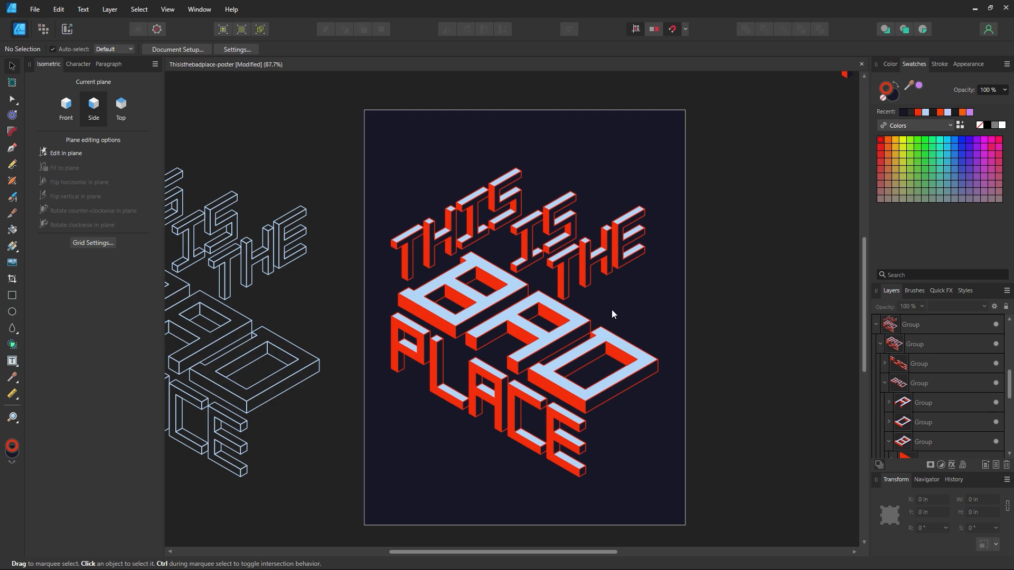
pyautogui.moveTo(634, 315); pyautogui.dragTo(405, 316)
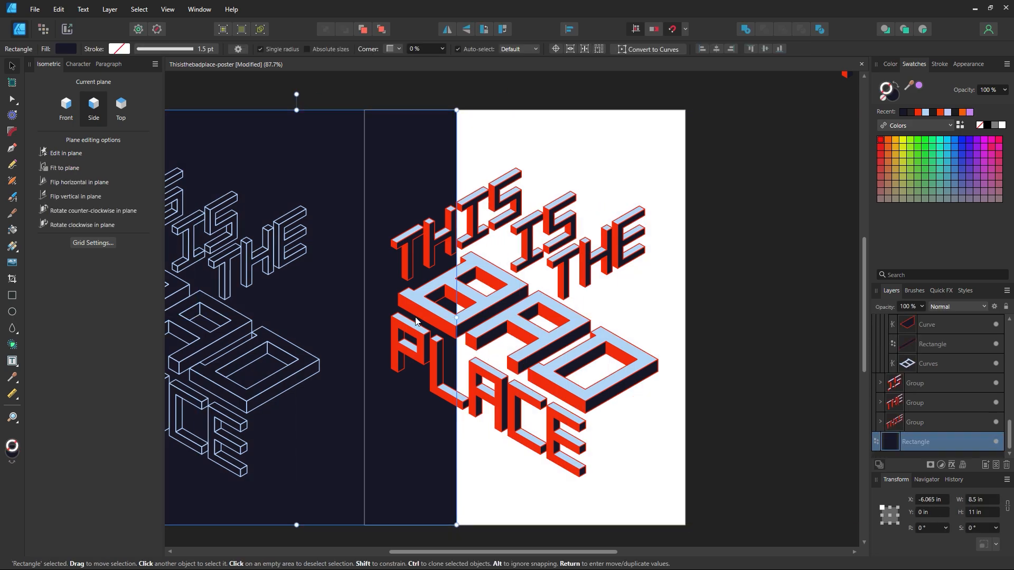
pyautogui.hotkey('ctrl', 'z')
pyautogui.click(737, 309)
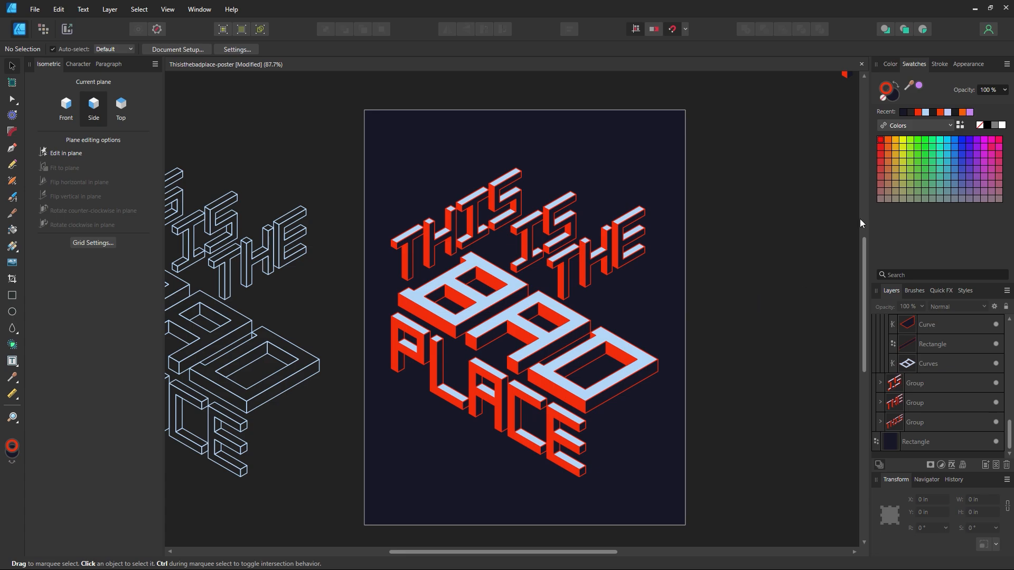
# - Try filling the background rectangle with the dark grey swatches and undo the fills
pyautogui.click(674, 257)
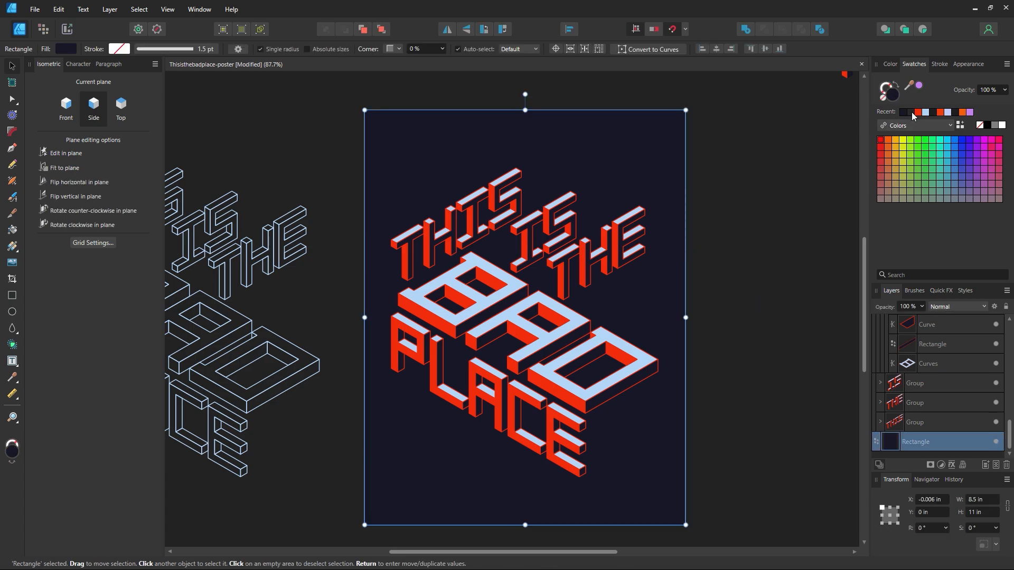
pyautogui.click(911, 113)
pyautogui.click(773, 384)
pyautogui.hotkey('ctrl', 'z')
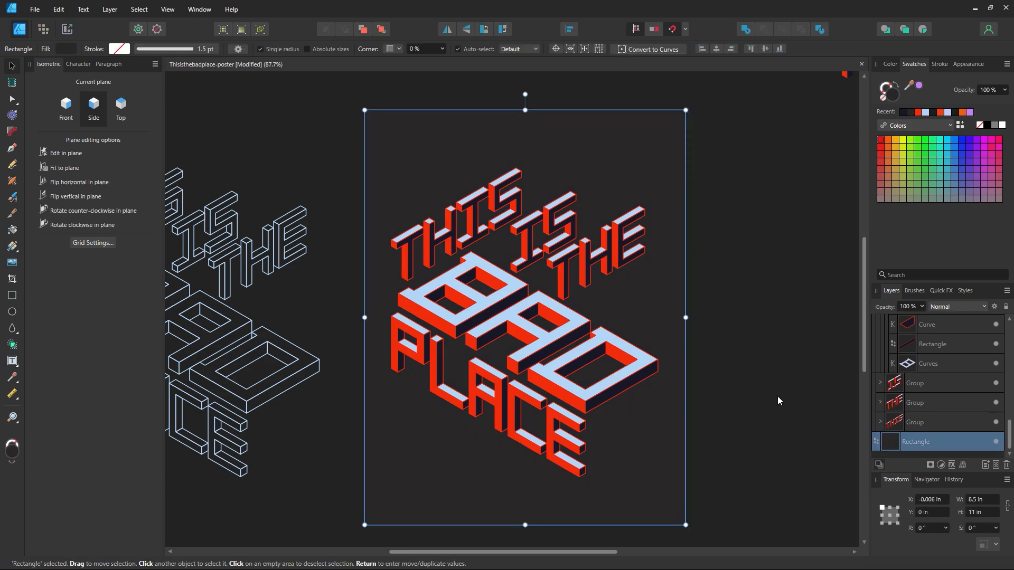
pyautogui.click(933, 113)
pyautogui.click(745, 321)
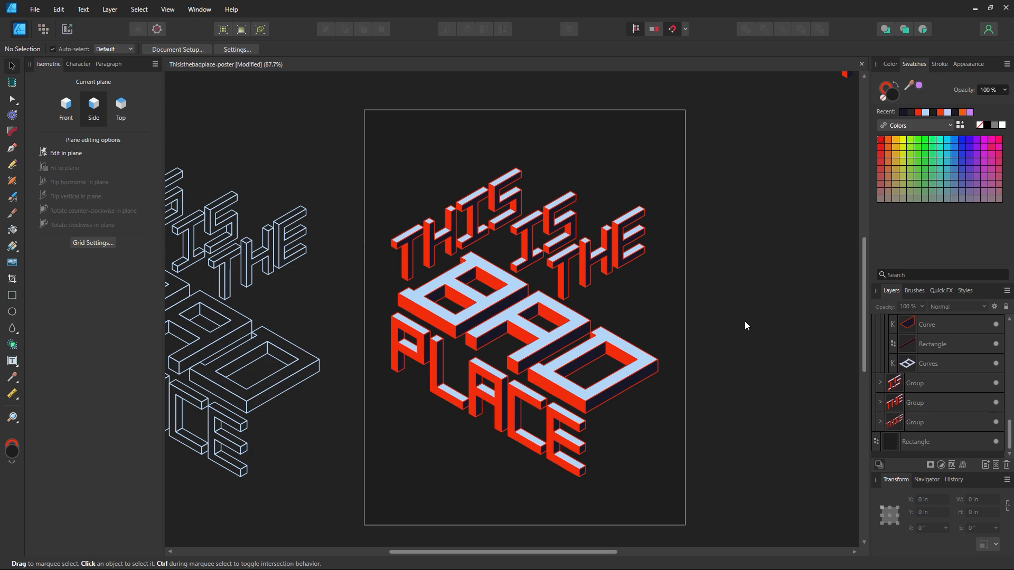
pyautogui.hotkey('ctrl', 'z')
pyautogui.hotkey('ctrl', 'z')
pyautogui.hotkey('ctrl', 'z')
pyautogui.click(738, 441)
# - Move the light-blue outline lettering group onto the page, nearly aligned over the coloured lettering
pyautogui.press('z')
pyautogui.moveTo(590, 303)
pyautogui.mouseDown()
pyautogui.moveTo(697, 331)
pyautogui.moveTo(582, 312)
pyautogui.mouseUp()
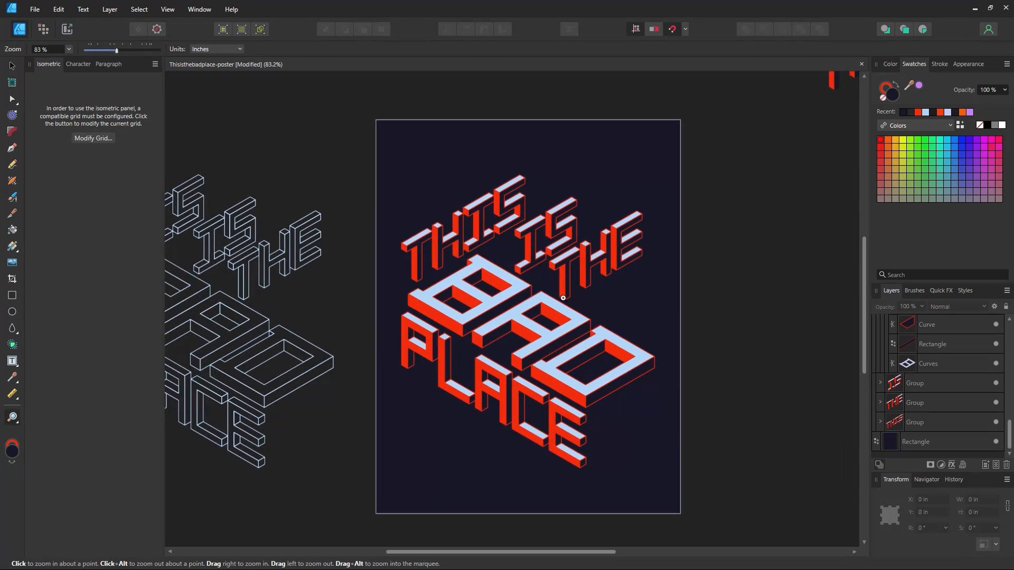
pyautogui.click(11, 66)
pyautogui.moveTo(212, 268); pyautogui.dragTo(525, 307)
pyautogui.moveTo(547, 290); pyautogui.dragTo(574, 316)
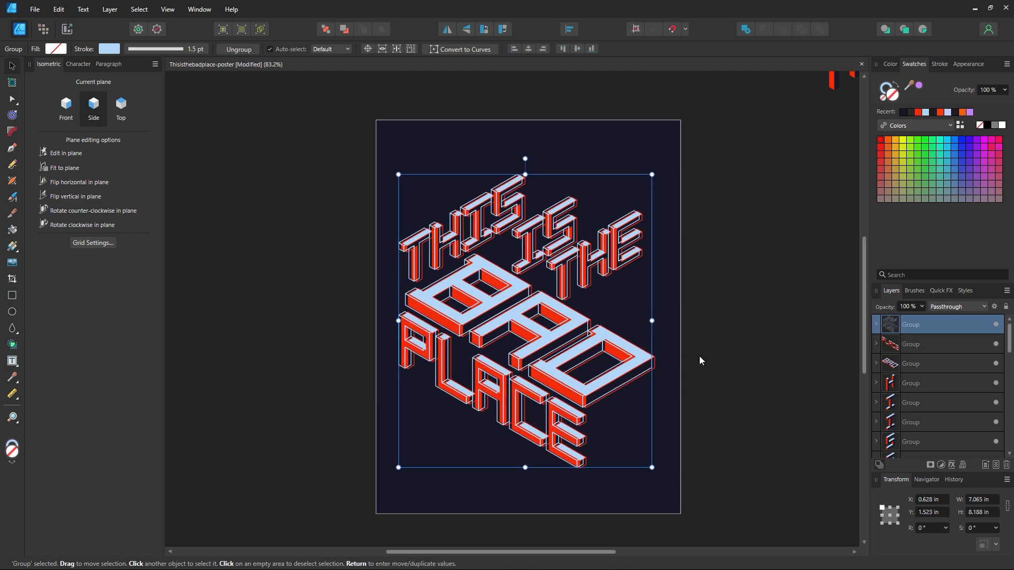
# - Place the outline group behind the coloured lettering but above the background rectangle, and shift it slightly downwards
pyautogui.hotkey('ctrl', 'shift', '[')
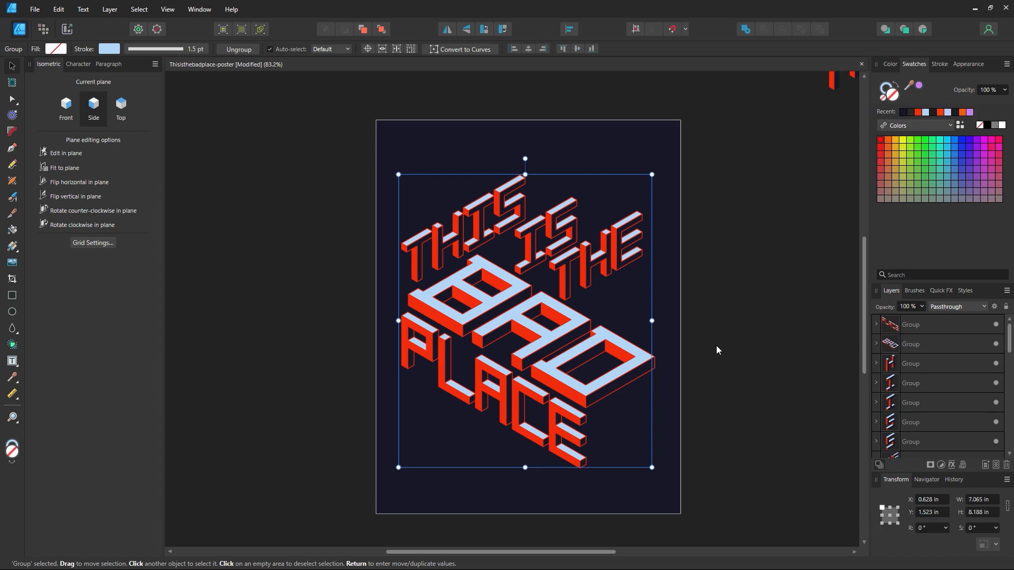
pyautogui.hotkey('ctrl', ']')
pyautogui.moveTo(587, 377)
pyautogui.mouseDown()
pyautogui.moveTo(576, 387)
pyautogui.moveTo(589, 380)
pyautogui.mouseUp()
pyautogui.click(796, 389)
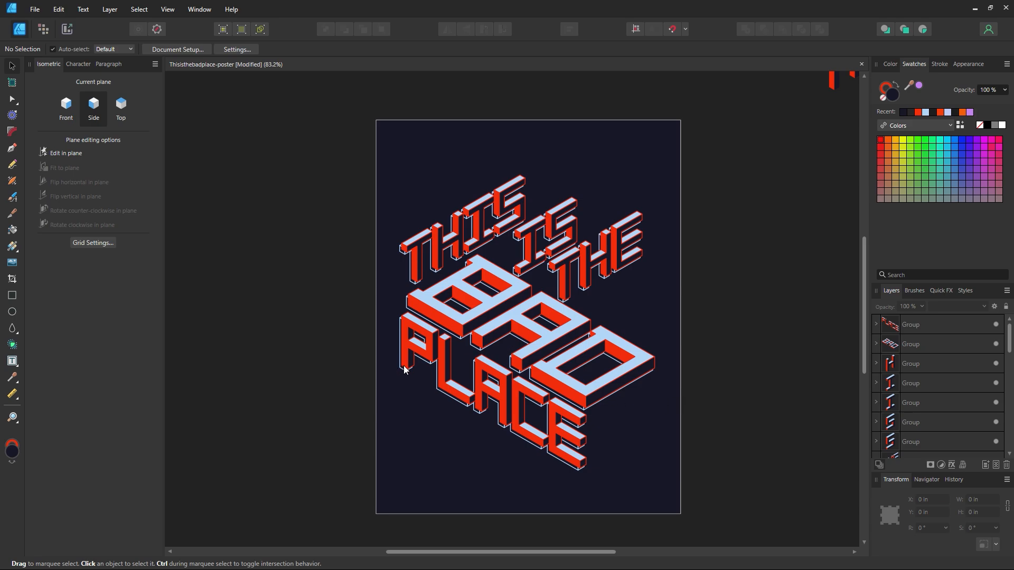
# - Offset the outline group up and to the right of the coloured lettering and set its stroke to red
pyautogui.moveTo(403, 371); pyautogui.dragTo(441, 338)
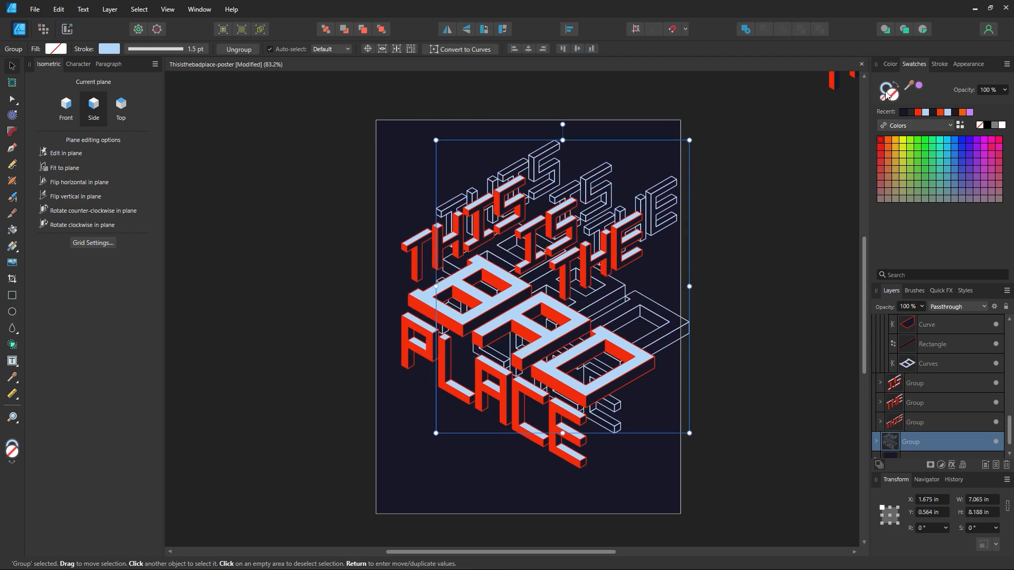
pyautogui.click(887, 94)
pyautogui.click(918, 112)
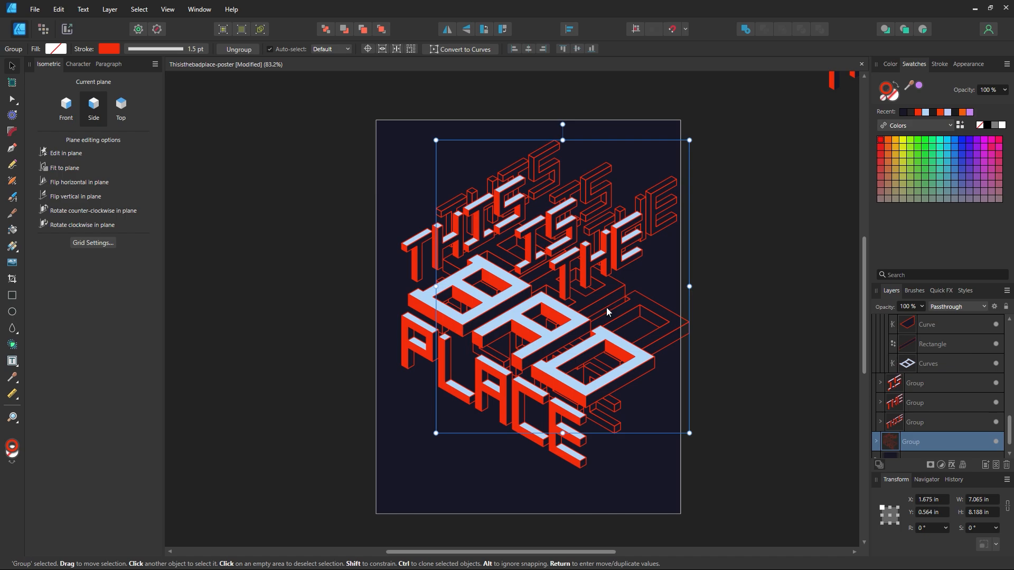
# - Move the red outline group back behind the lettering, slightly below it, at about X 0.714 in and Y 1.607 in
pyautogui.moveTo(607, 308); pyautogui.dragTo(517, 260)
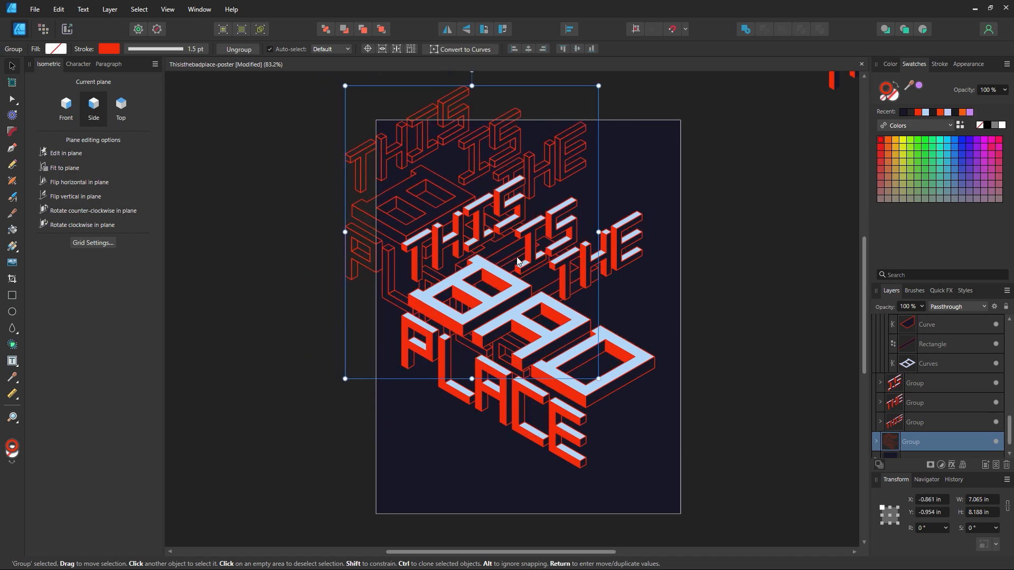
pyautogui.moveTo(564, 315); pyautogui.dragTo(621, 409)
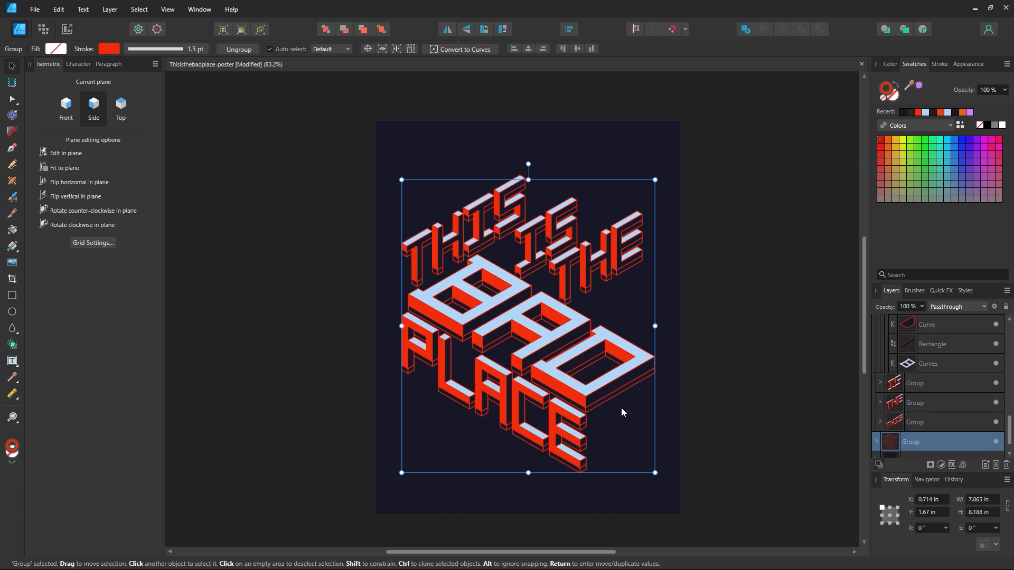
pyautogui.press('Up')
pyautogui.press('Up')
pyautogui.press('Up')
pyautogui.press('Up')
pyautogui.press('Up')
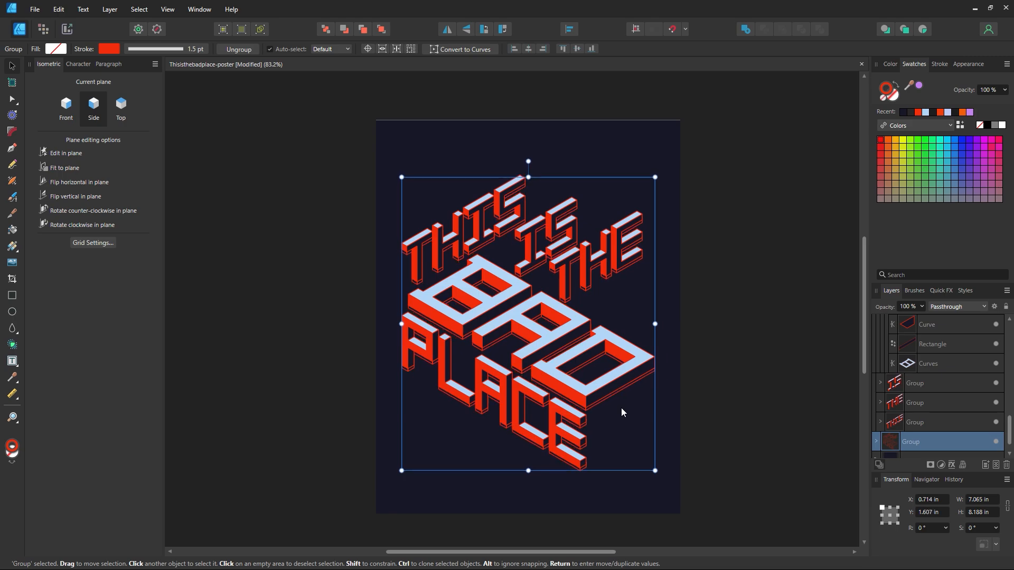
pyautogui.click(796, 402)
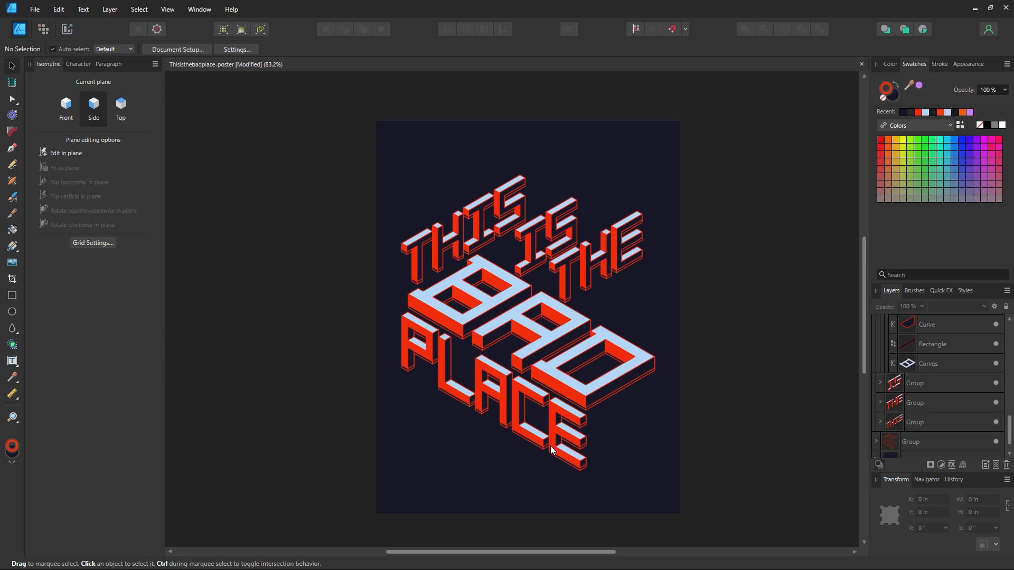
# - Fine-align the red outline group with the lettering's vertical edges at X 0.711 in and Y 1.603 in
pyautogui.press('z')
pyautogui.moveTo(525, 268); pyautogui.dragTo(658, 323)
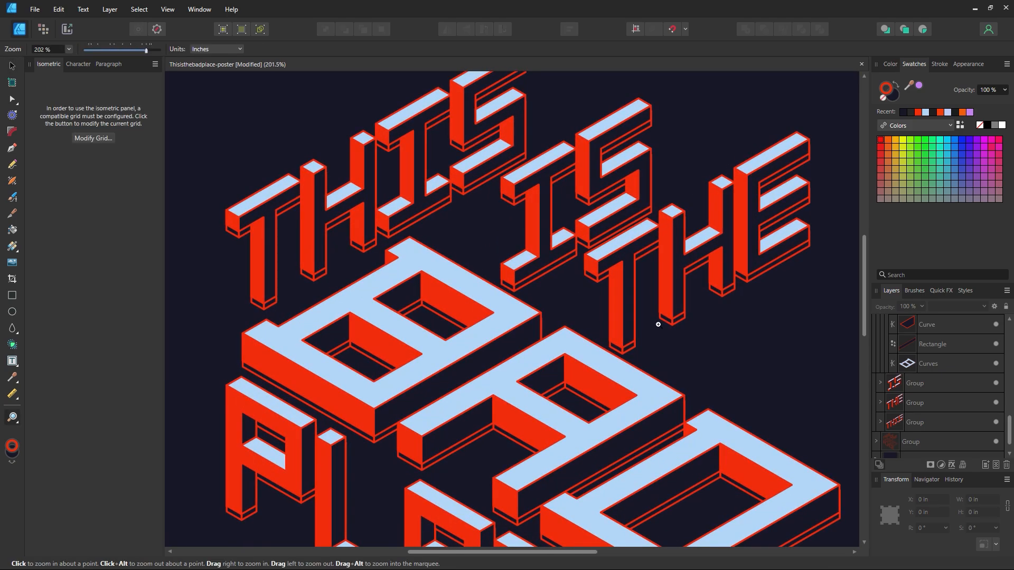
pyautogui.moveTo(288, 291); pyautogui.dragTo(454, 312)
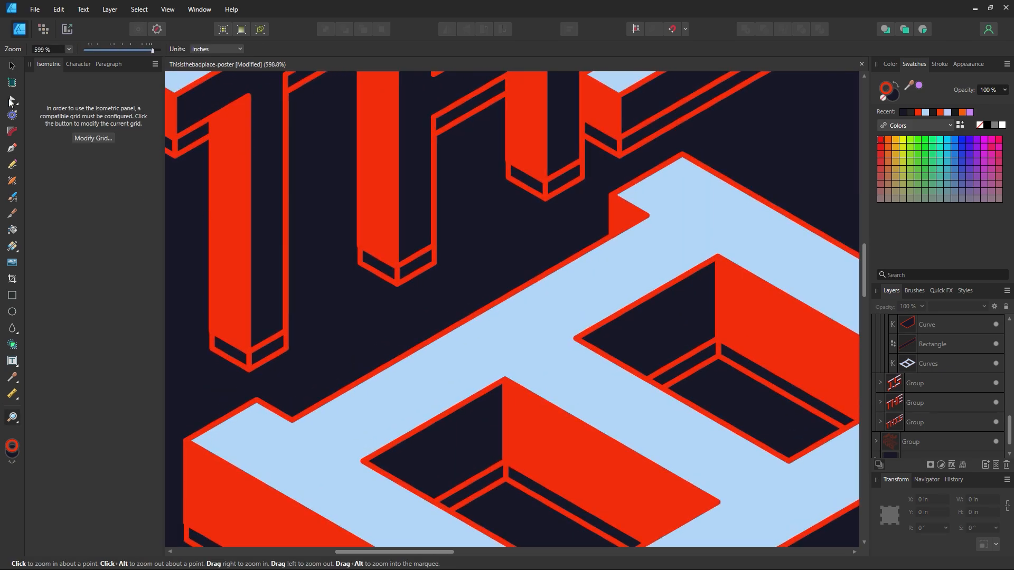
pyautogui.click(10, 65)
pyautogui.click(364, 268)
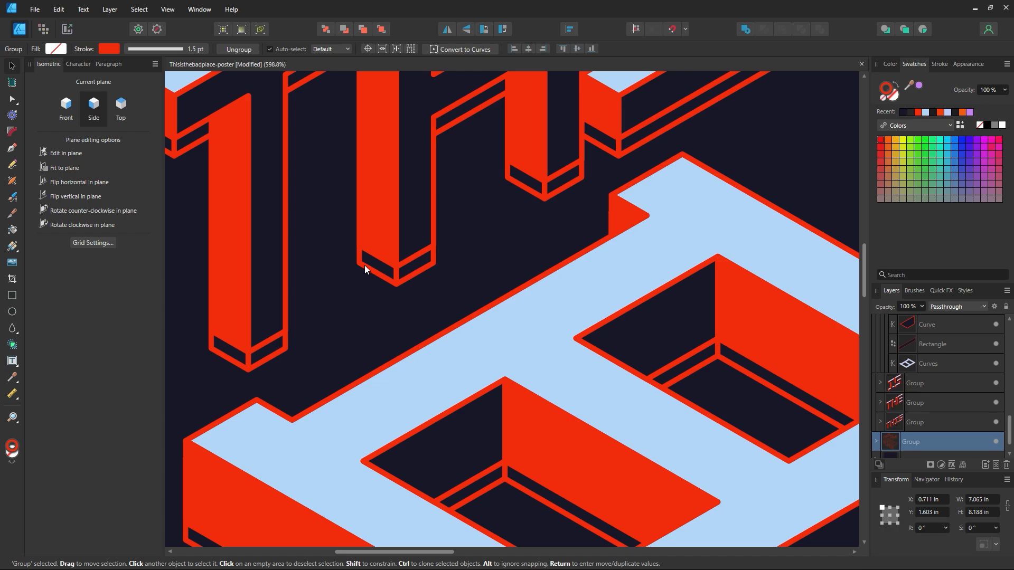
# - Duplicate the red outline group straight down and nudge the copy to Y 1.678 in
pyautogui.keyDown('ctrl'); pyautogui.keyDown('alt'); pyautogui.click(727, 389); pyautogui.keyUp('alt'); pyautogui.keyUp('ctrl')
pyautogui.keyDown('ctrl'); pyautogui.keyDown('alt'); pyautogui.click(727, 389); pyautogui.keyUp('alt'); pyautogui.keyUp('ctrl')
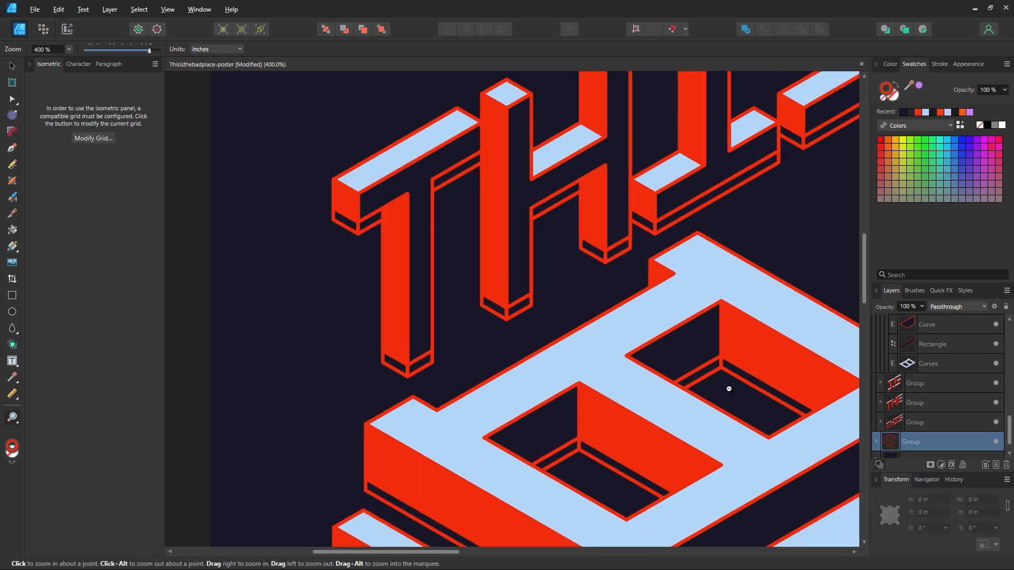
pyautogui.keyDown('ctrl'); pyautogui.keyDown('alt'); pyautogui.click(726, 389); pyautogui.keyUp('alt'); pyautogui.keyUp('ctrl')
pyautogui.keyDown('ctrl'); pyautogui.keyDown('alt'); pyautogui.click(727, 389); pyautogui.keyUp('alt'); pyautogui.keyUp('ctrl')
pyautogui.keyDown('ctrl'); pyautogui.keyDown('alt'); pyautogui.click(727, 388); pyautogui.keyUp('alt'); pyautogui.keyUp('ctrl')
pyautogui.moveTo(730, 415); pyautogui.dragTo(524, 337)
pyautogui.keyDown('ctrl'); pyautogui.keyDown('alt'); pyautogui.click(637, 338); pyautogui.keyUp('alt'); pyautogui.keyUp('ctrl')
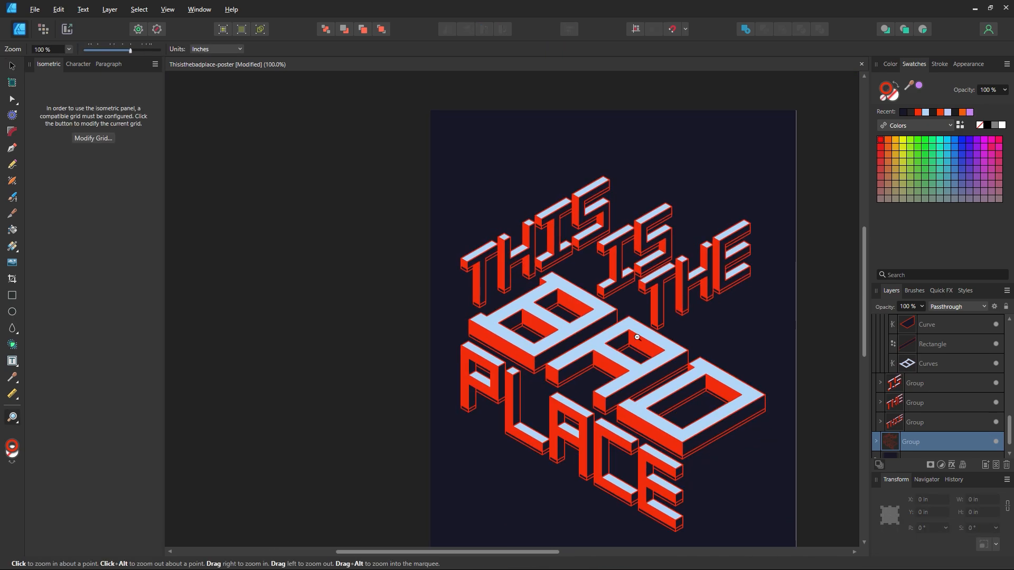
pyautogui.keyDown('ctrl'); pyautogui.keyDown('alt'); pyautogui.click(638, 341); pyautogui.keyUp('alt'); pyautogui.keyUp('ctrl')
pyautogui.moveTo(664, 371); pyautogui.dragTo(577, 368)
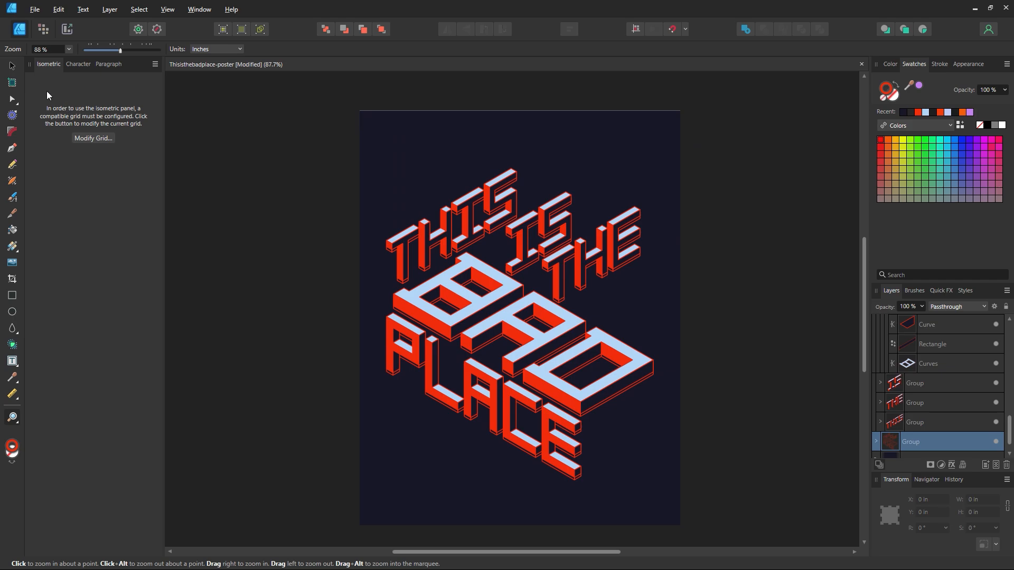
pyautogui.click(16, 69)
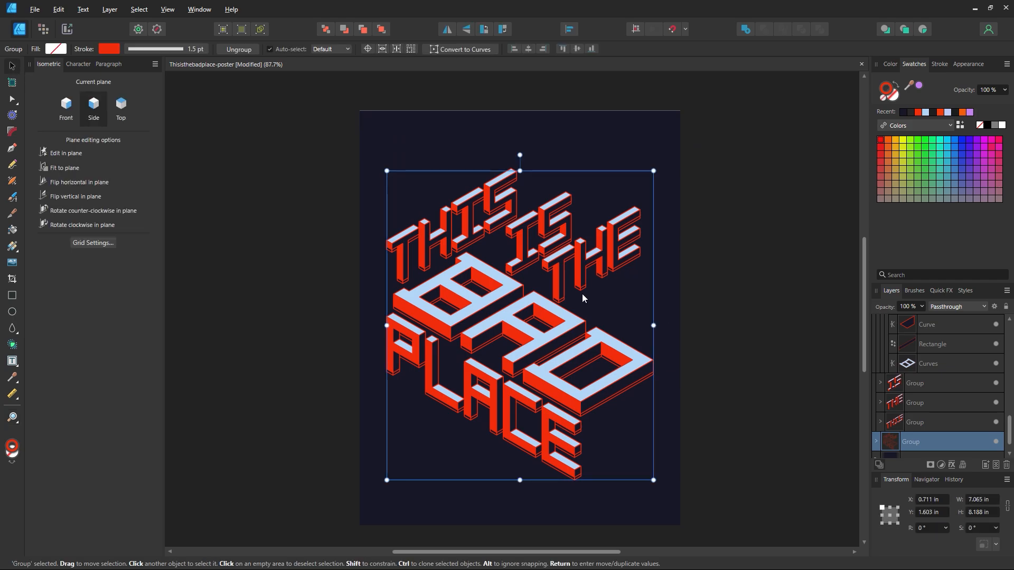
pyautogui.moveTo(576, 294); pyautogui.dragTo(576, 298)
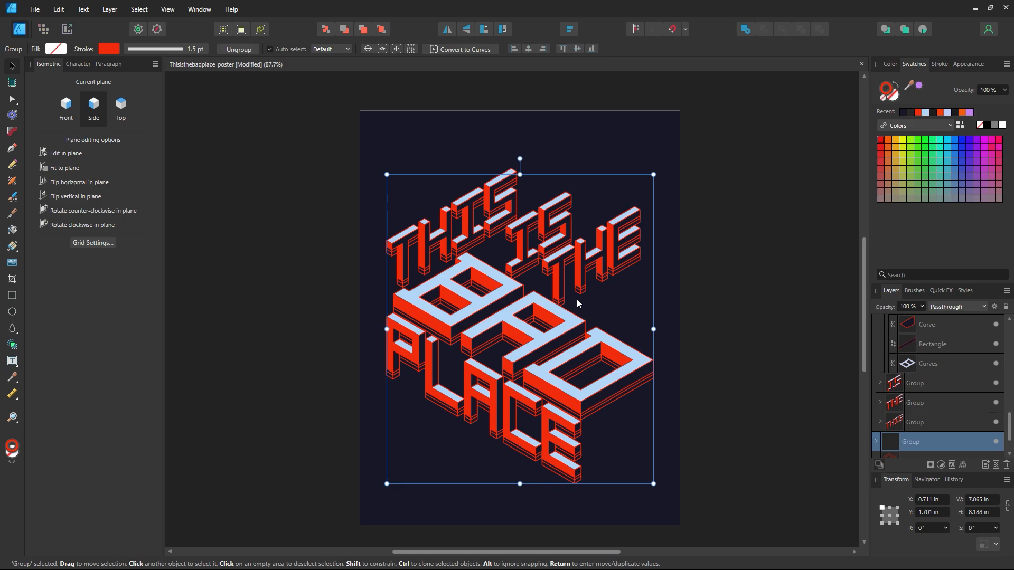
pyautogui.press('Up')
pyautogui.press('Up')
pyautogui.press('Up')
pyautogui.press('Up')
pyautogui.press('Up')
pyautogui.press('Up')
pyautogui.press('Up')
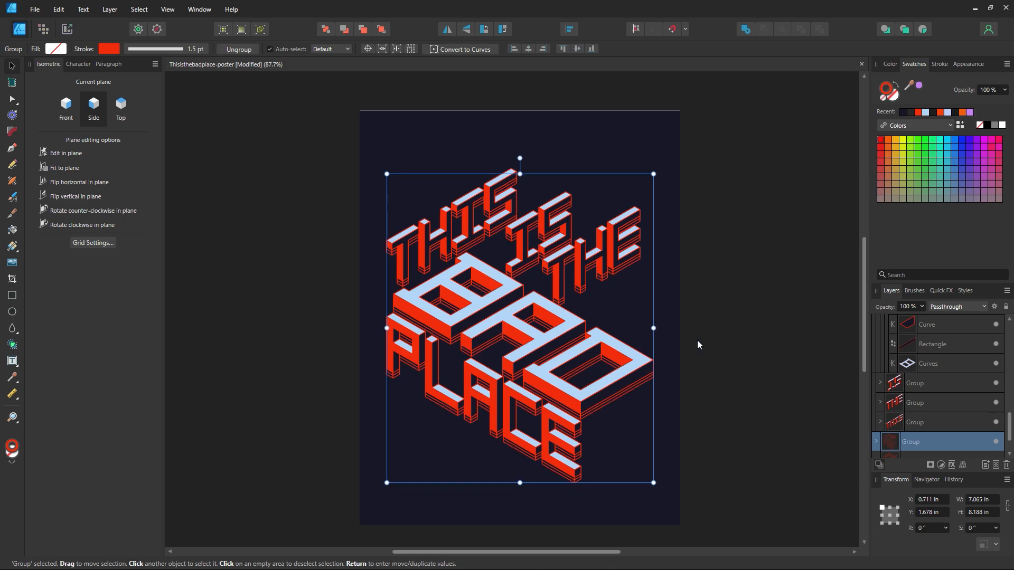
# - Duplicate the outline group about 0.07 in lower and repeat the offset copies down to Y 3.846 in
pyautogui.moveTo(581, 291); pyautogui.dragTo(581, 293)
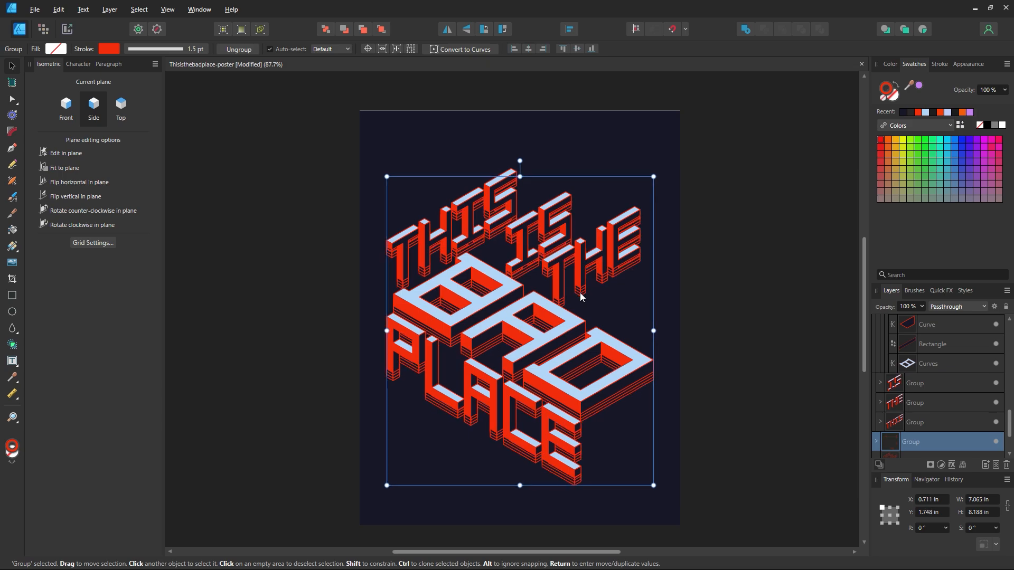
pyautogui.hotkey('ctrl', 'j')
pyautogui.hotkey('ctrl', 'j')
pyautogui.hotkey('ctrl', 'j')
pyautogui.hotkey('ctrl', 'j')
pyautogui.hotkey('ctrl', 'j')
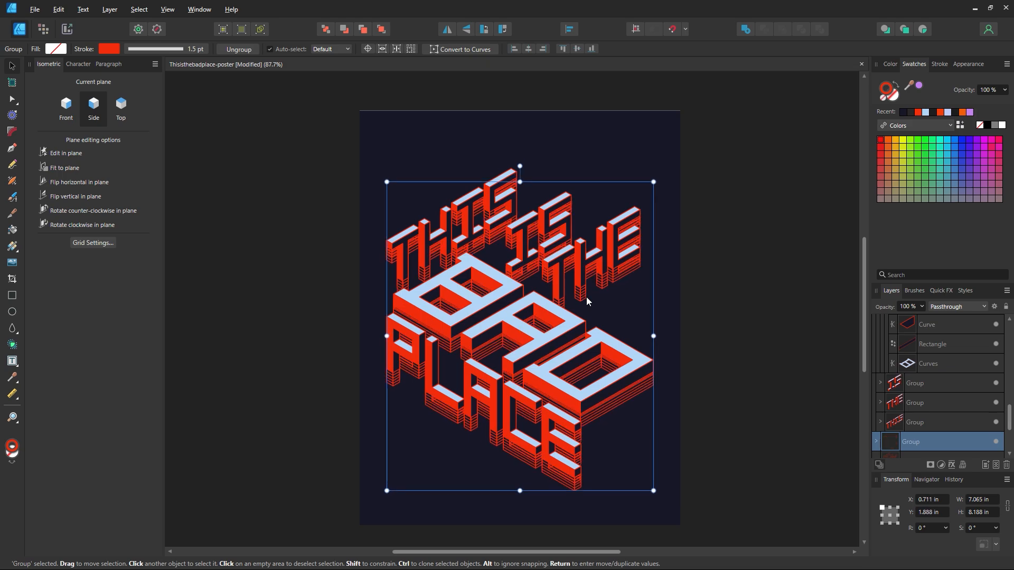
pyautogui.hotkey('ctrl', 'j')
pyautogui.hotkey('ctrl', 'j')
pyautogui.hotkey('ctrl', 'j')
pyautogui.hotkey('ctrl', 'j')
pyautogui.hotkey('ctrl', 'j')
pyautogui.hotkey('ctrl', 'j')
pyautogui.hotkey('ctrl', 'j')
pyautogui.hotkey('ctrl', 'j')
pyautogui.hotkey('ctrl', 'j')
pyautogui.hotkey('ctrl', 'j')
pyautogui.hotkey('ctrl', 'j')
pyautogui.hotkey('ctrl', 'j')
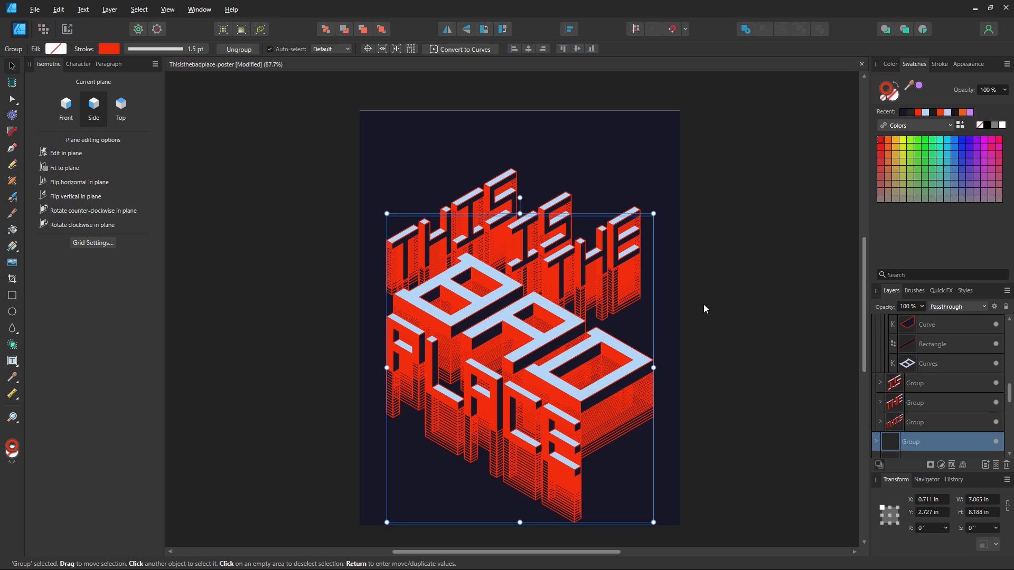
pyautogui.hotkey('ctrl', 'j')
pyautogui.hotkey('ctrl', 'j')
pyautogui.hotkey('ctrl', 'j')
pyautogui.hotkey('ctrl', 'j')
pyautogui.hotkey('ctrl', 'j')
pyautogui.hotkey('ctrl', 'j')
pyautogui.hotkey('ctrl', 'j')
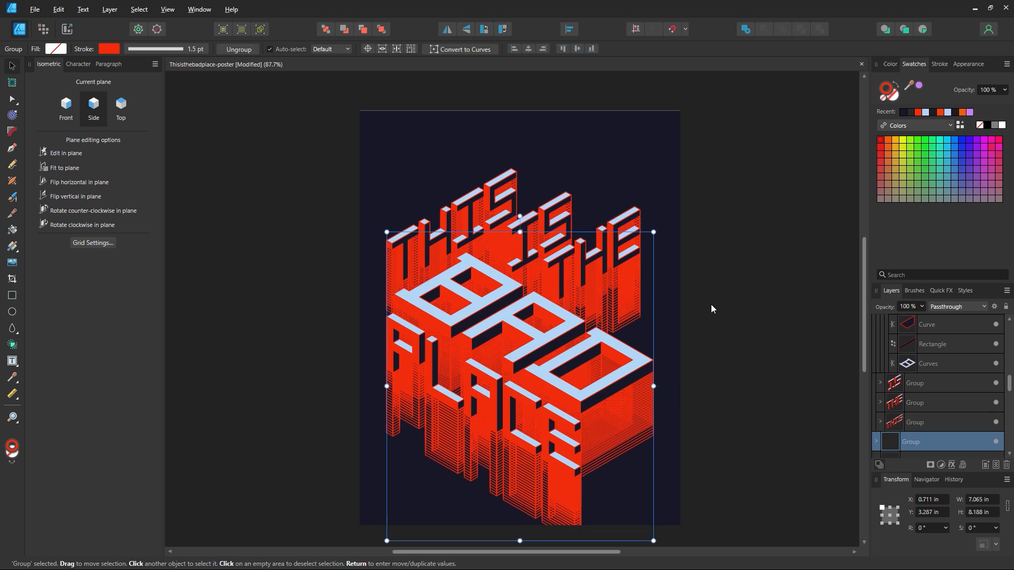
pyautogui.hotkey('ctrl', 'j')
pyautogui.hotkey('ctrl', 'j')
pyautogui.hotkey('ctrl', 'j')
pyautogui.hotkey('ctrl', 'j')
pyautogui.hotkey('ctrl', 'j')
pyautogui.hotkey('ctrl', 'j')
pyautogui.hotkey('ctrl', 'j')
pyautogui.hotkey('ctrl', 'j')
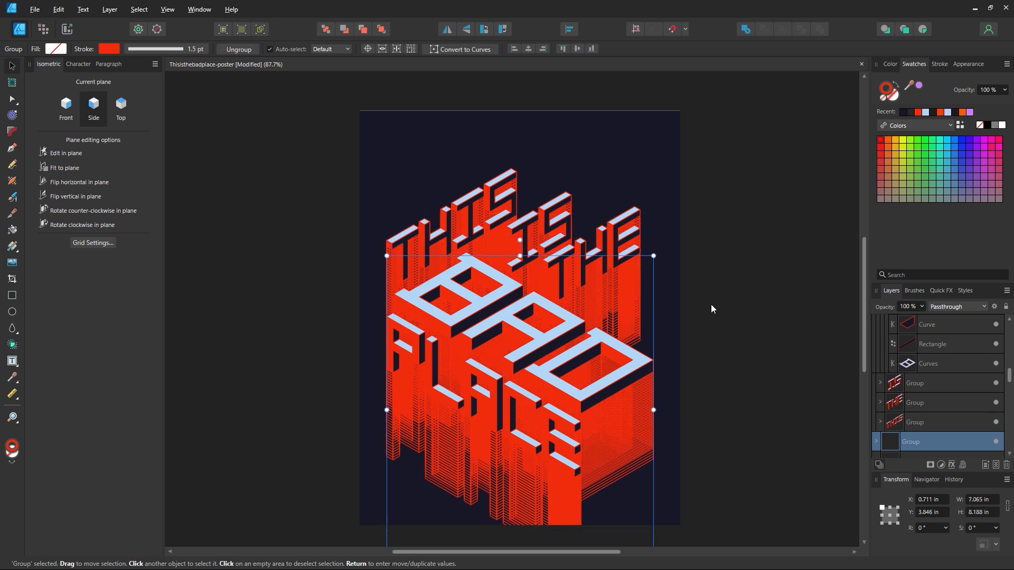
pyautogui.click(711, 304)
# - Examine the whole poster with its stacked outline copies at a reduced zoom
pyautogui.scroll(-1, 726, 317)
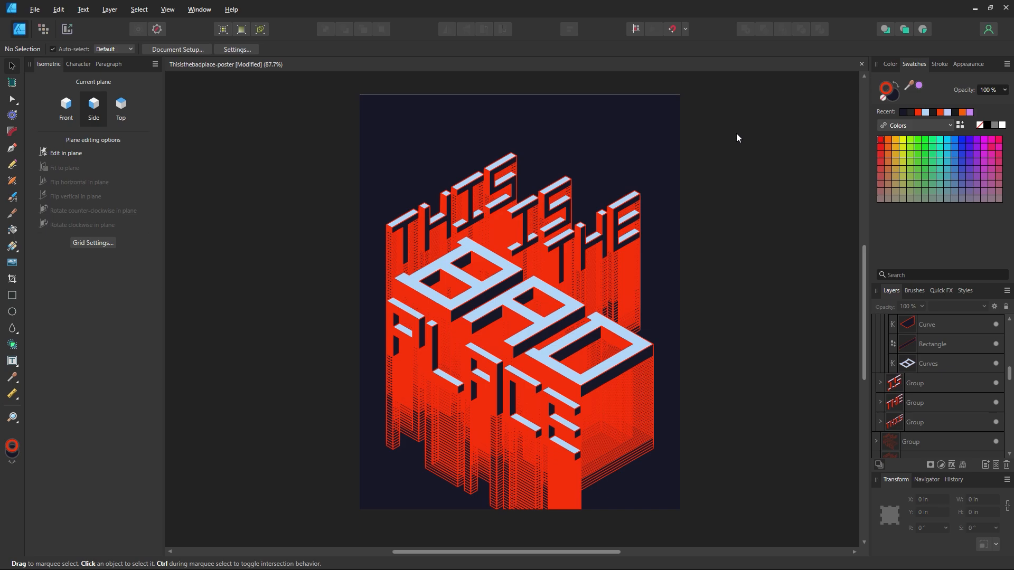
pyautogui.moveTo(736, 128); pyautogui.dragTo(370, 422)
pyautogui.press('z')
pyautogui.keyDown('alt'); pyautogui.click(605, 302); pyautogui.keyUp('alt')
pyautogui.keyDown('alt'); pyautogui.click(605, 303); pyautogui.keyUp('alt')
pyautogui.keyDown('alt'); pyautogui.click(605, 302); pyautogui.keyUp('alt')
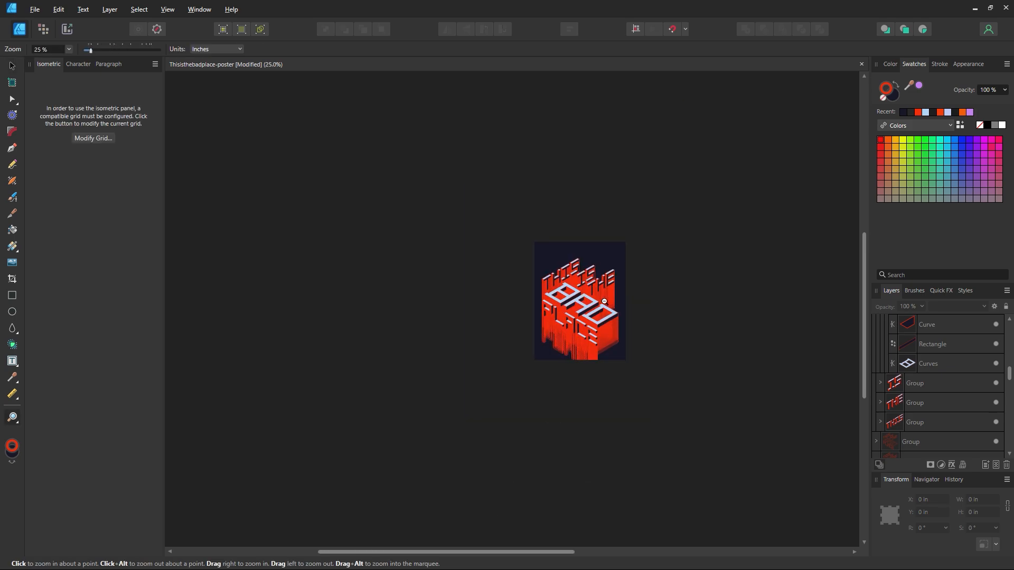
pyautogui.click(604, 304)
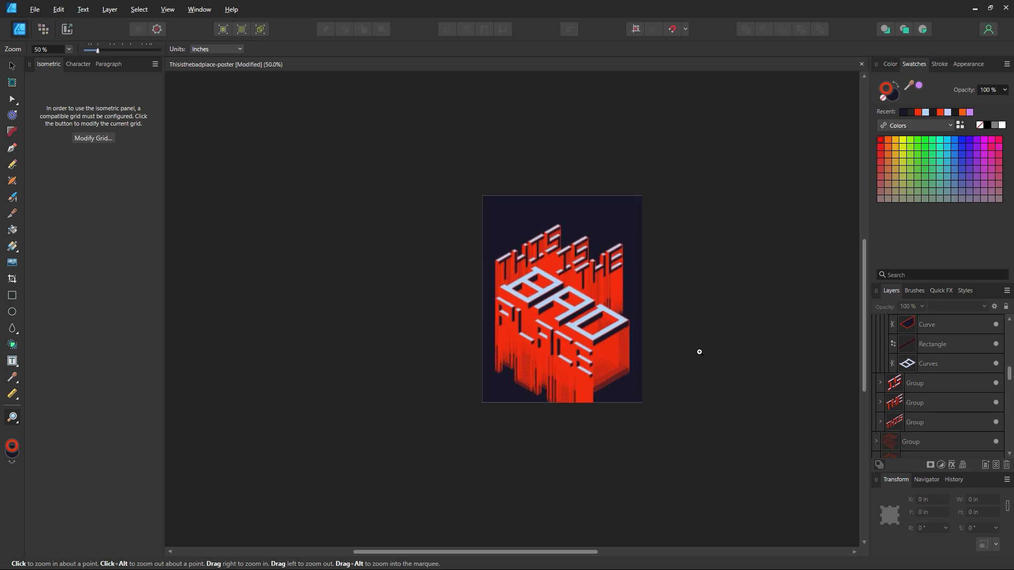
# - Inspect the outline stack up close and as a whole, and save the poster document
pyautogui.click(604, 334)
pyautogui.click(605, 334)
pyautogui.moveTo(666, 365); pyautogui.dragTo(683, 376)
pyautogui.moveTo(600, 239); pyautogui.dragTo(545, 363)
pyautogui.keyDown('alt'); pyautogui.click(540, 341); pyautogui.keyUp('alt')
pyautogui.press('v')
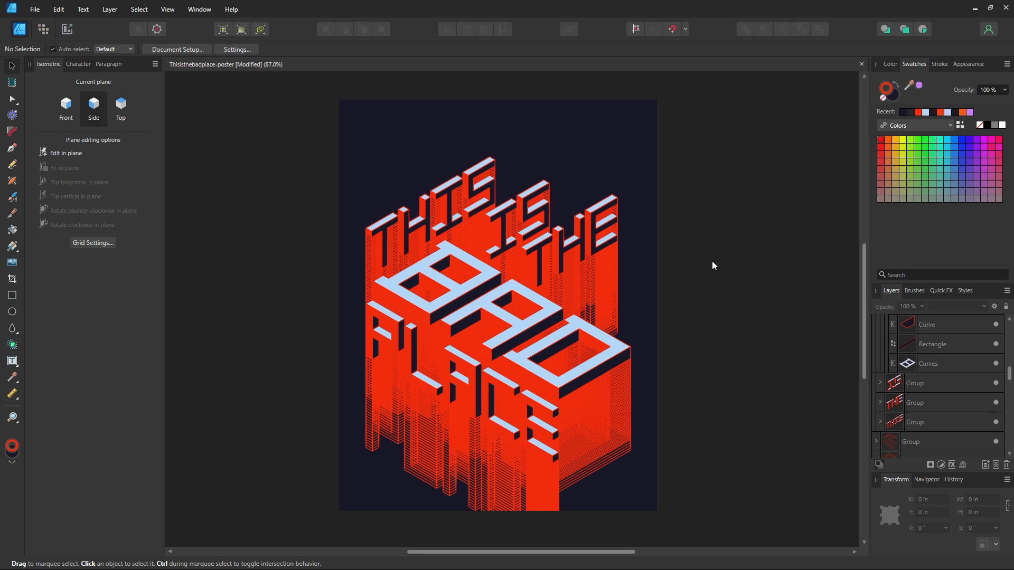
pyautogui.hotkey('ctrl', 's')
# - Duplicate the lettering group to X -3.687 in, Y 0.352 in and compare it with canvas clipping on and off
pyautogui.moveTo(553, 385); pyautogui.dragTo(389, 340)
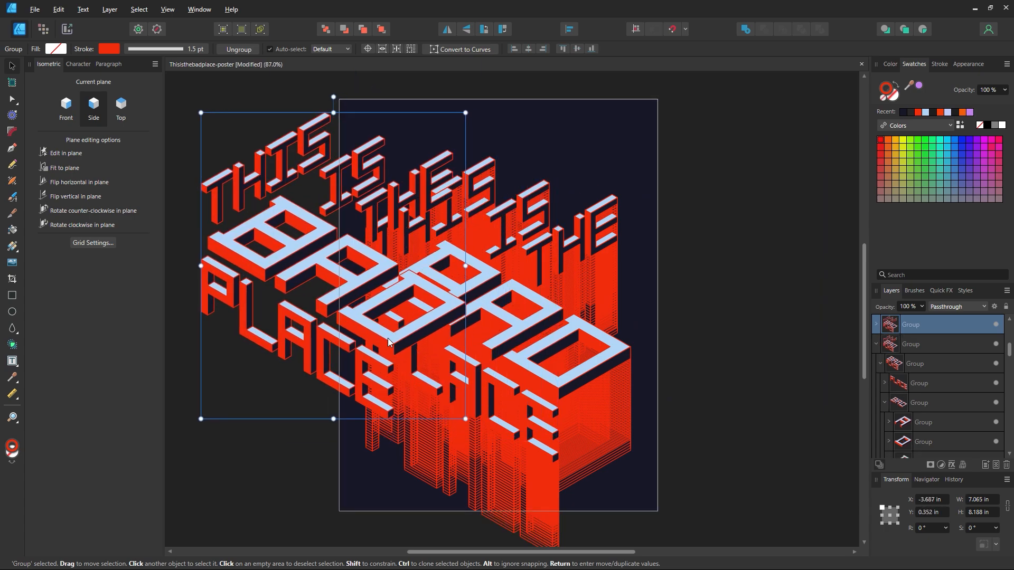
pyautogui.press('\\')
pyautogui.press('\\')
pyautogui.press('\\')
pyautogui.press('\\')
pyautogui.press('\\')
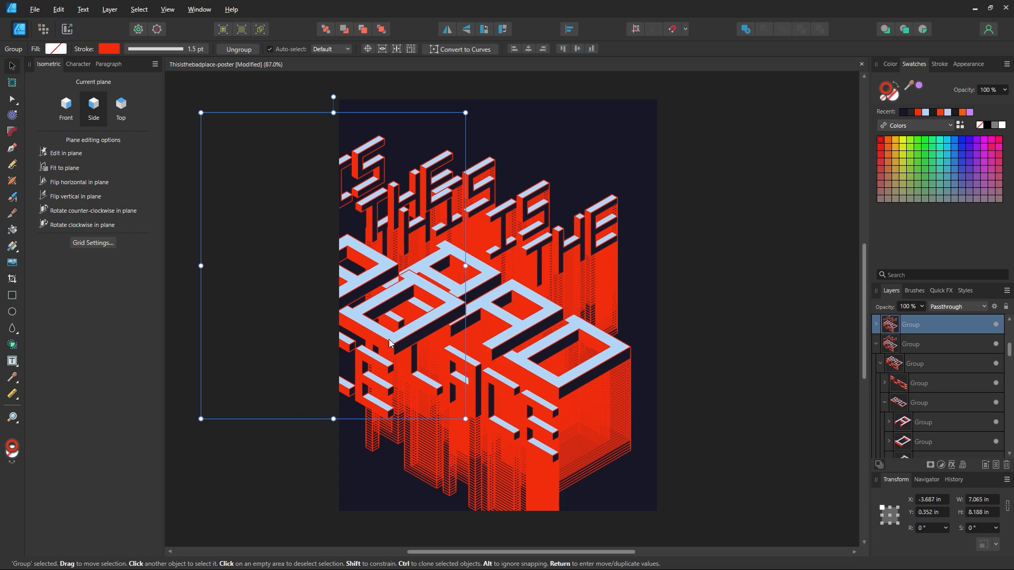
pyautogui.press('\\')
# - Fill the duplicated lettering group with dark navy, remove its stroke and align it over the original at X 0.714 in, Y 1.529 in
pyautogui.moveTo(389, 343); pyautogui.dragTo(537, 394)
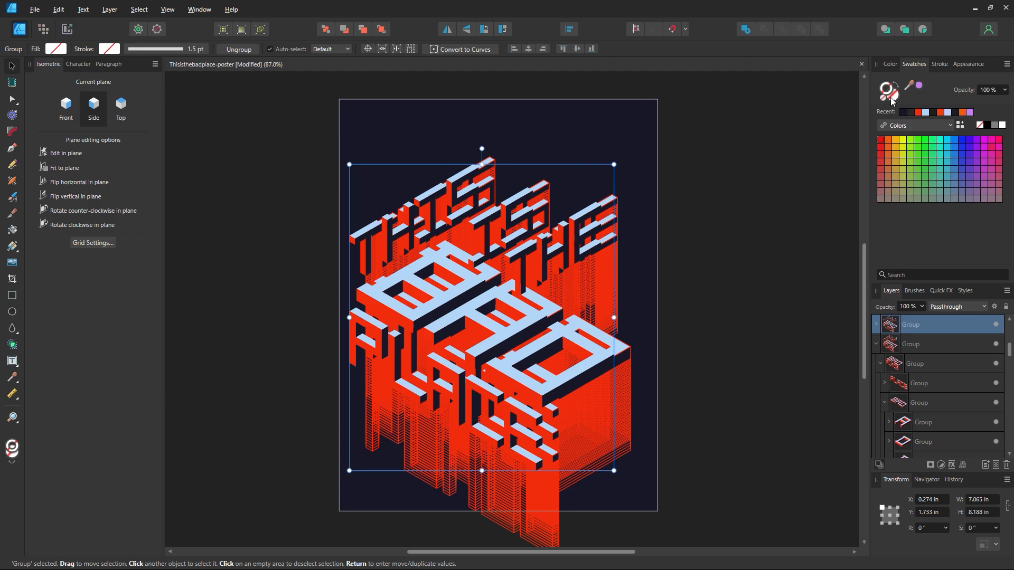
pyautogui.click(885, 99)
pyautogui.click(902, 112)
pyautogui.moveTo(575, 393); pyautogui.dragTo(585, 370)
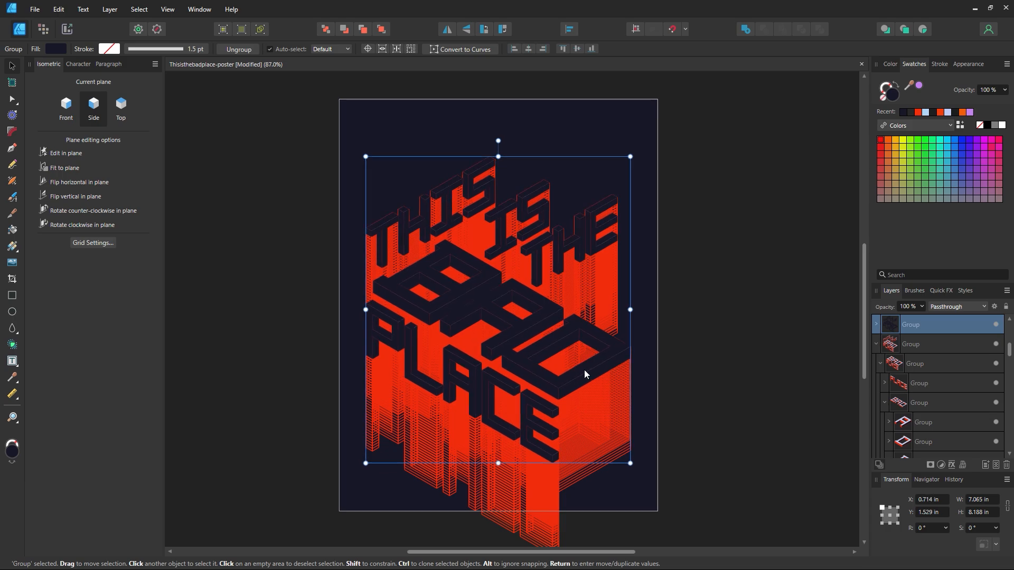
# - Try the Lighten blend mode on the navy lettering overlay and lower its opacity to 9 %
pyautogui.click(942, 306)
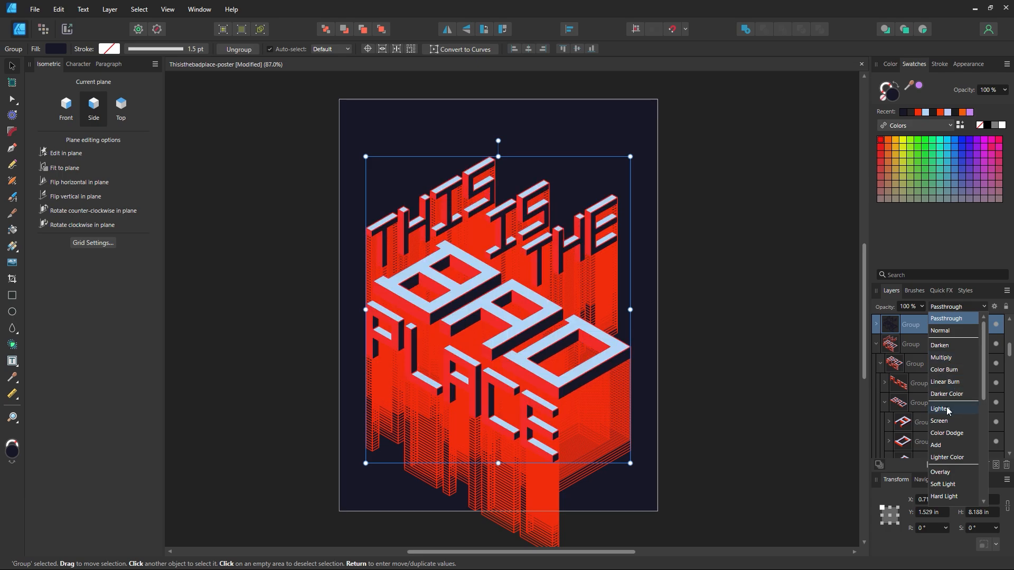
pyautogui.click(945, 410)
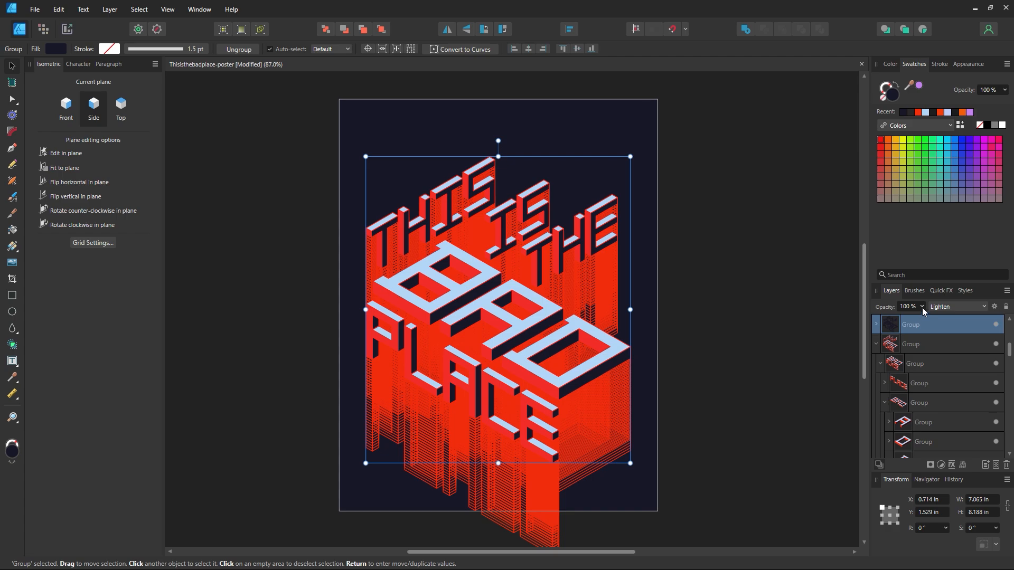
pyautogui.moveTo(922, 307); pyautogui.dragTo(865, 326)
pyautogui.click(943, 313)
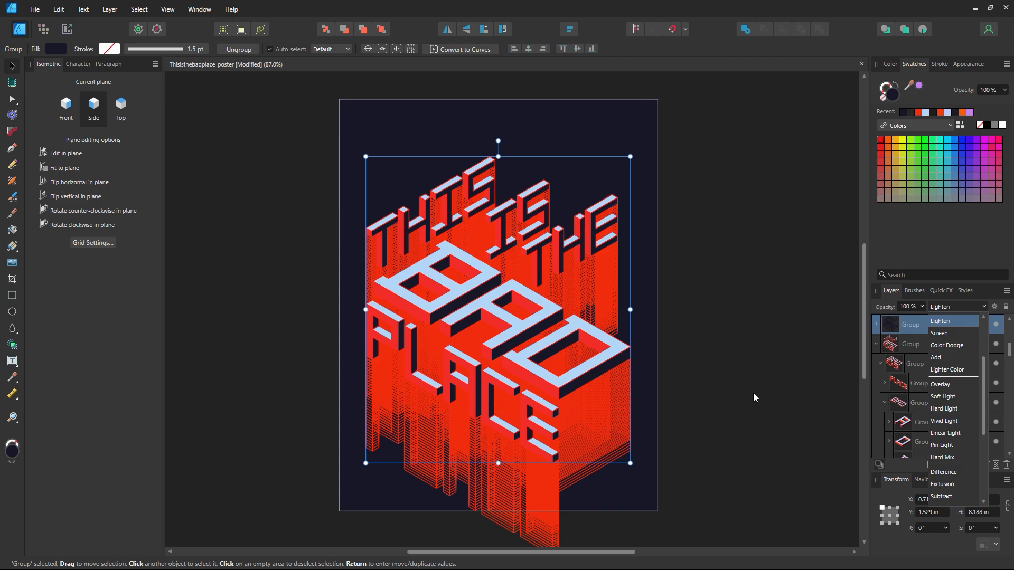
pyautogui.scroll(-1, 687, 381)
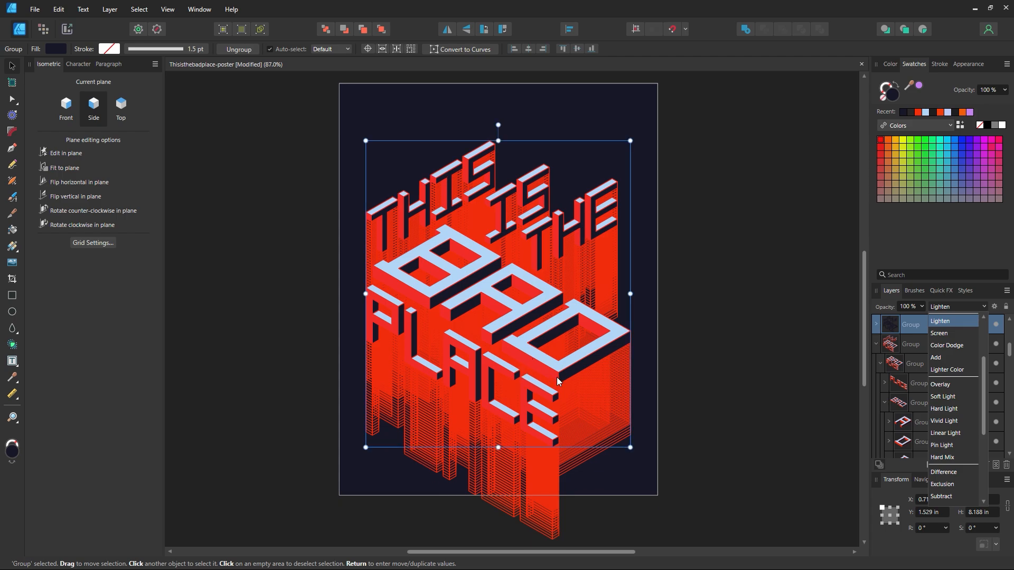
pyautogui.scroll(1, 603, 381)
pyautogui.click(921, 308)
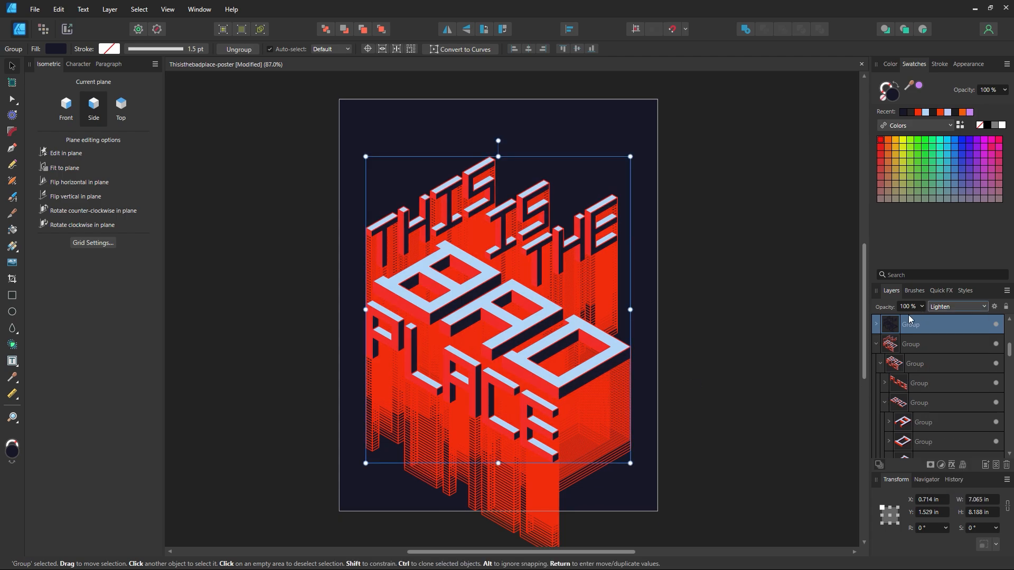
pyautogui.click(913, 310)
pyautogui.click(922, 307)
pyautogui.moveTo(913, 324); pyautogui.dragTo(857, 326)
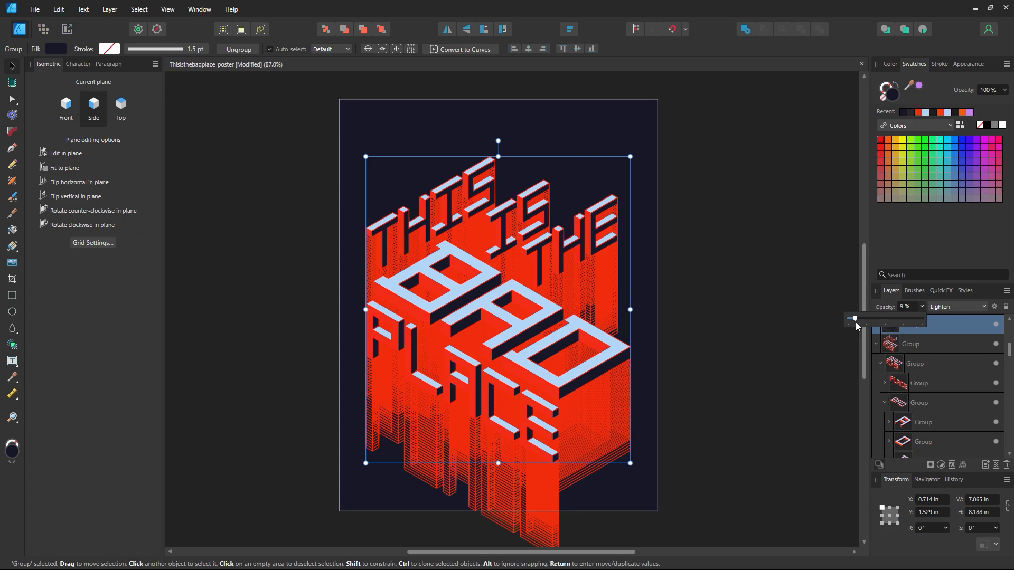
# - Restore the lettering overlay to 100 % opacity and set its blend mode to Exclusion
pyautogui.click(962, 307)
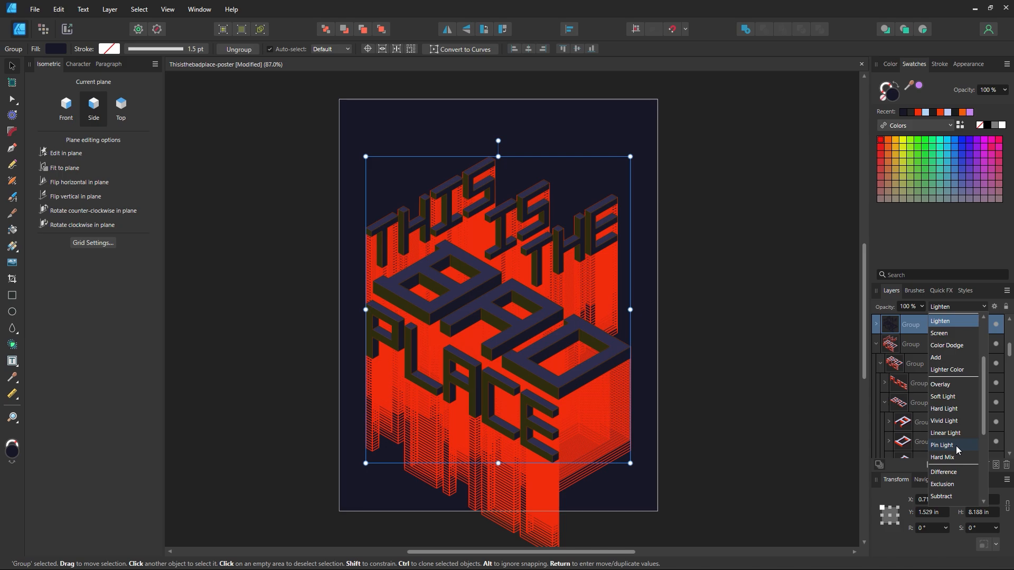
pyautogui.scroll(-1, 956, 445)
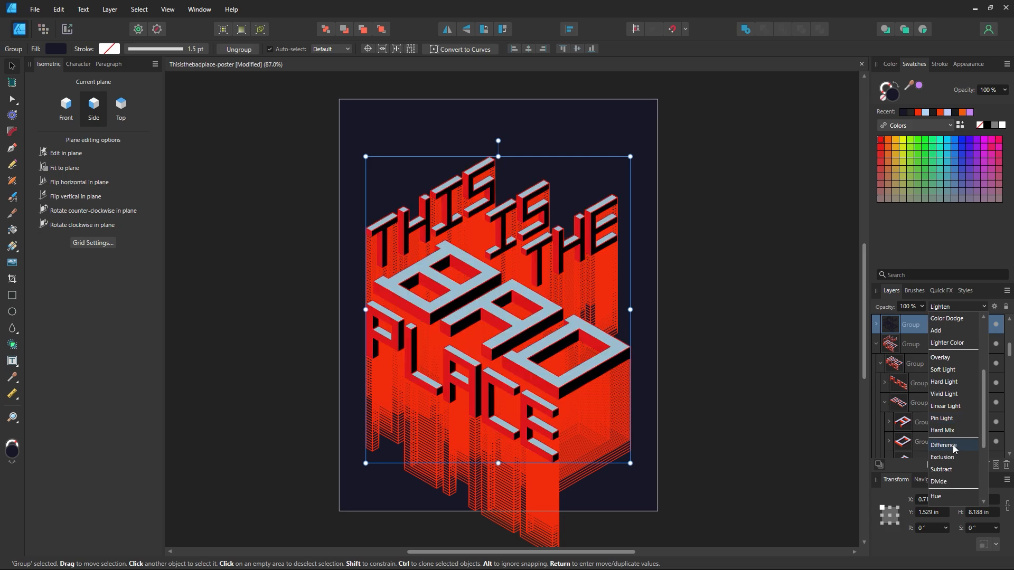
pyautogui.click(946, 458)
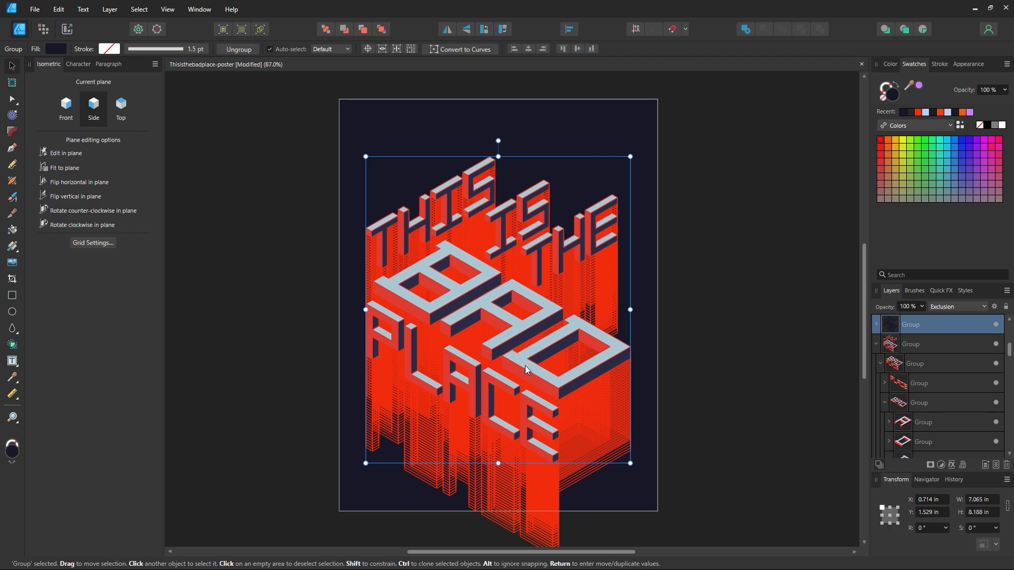
pyautogui.click(661, 358)
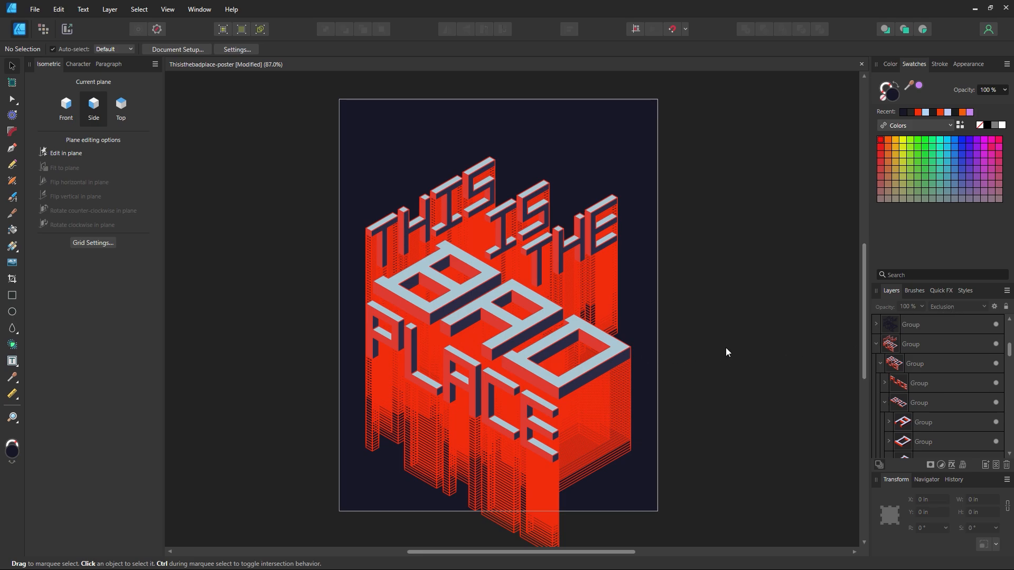
# - Remove the navy lettering overlay from the poster
pyautogui.click(614, 357)
pyautogui.click(614, 362)
pyautogui.click(612, 359)
pyautogui.moveTo(608, 357); pyautogui.dragTo(318, 366)
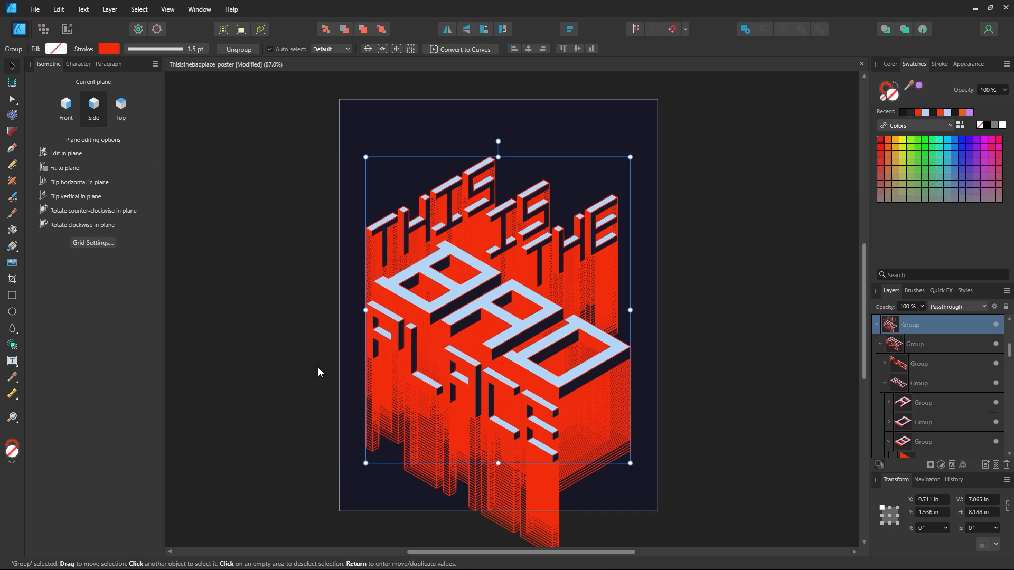
pyautogui.press('Delete')
# - Place a copy of the navy background rectangle in front of all artwork and set its blend mode to Exclusion
pyautogui.click(392, 181)
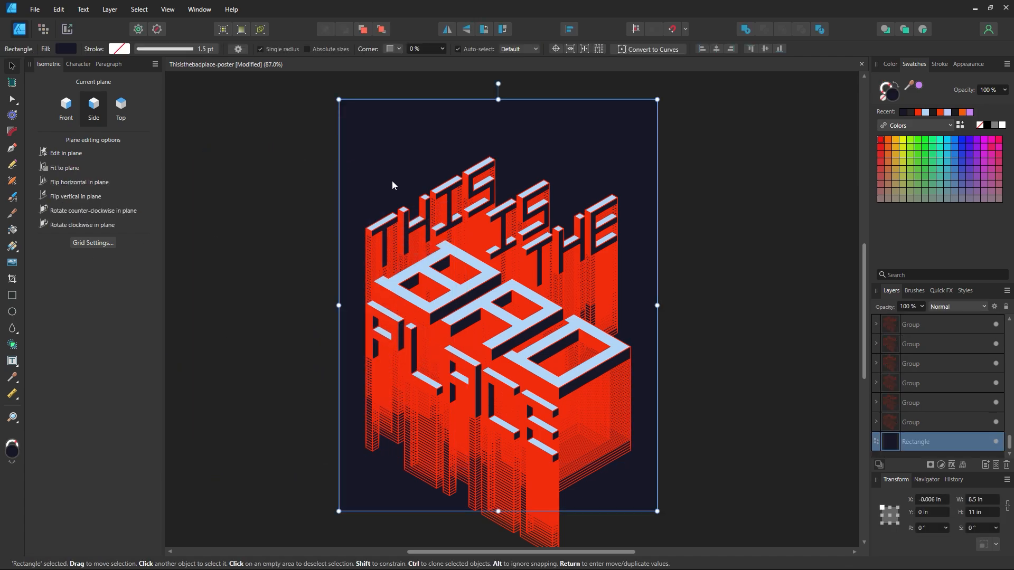
pyautogui.hotkey('ctrl', 'shift', ']')
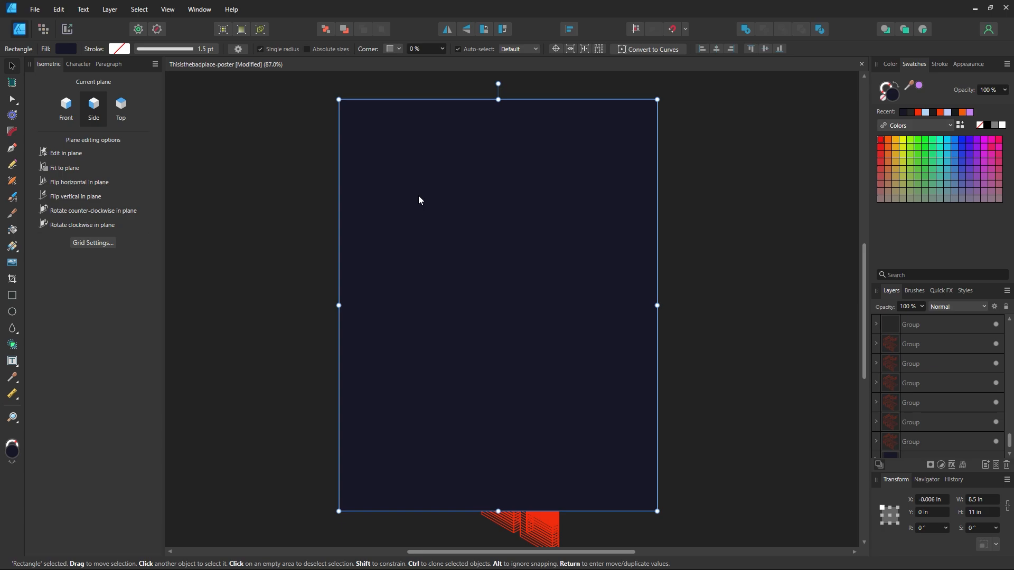
pyautogui.click(945, 307)
pyautogui.scroll(-5, 951, 449)
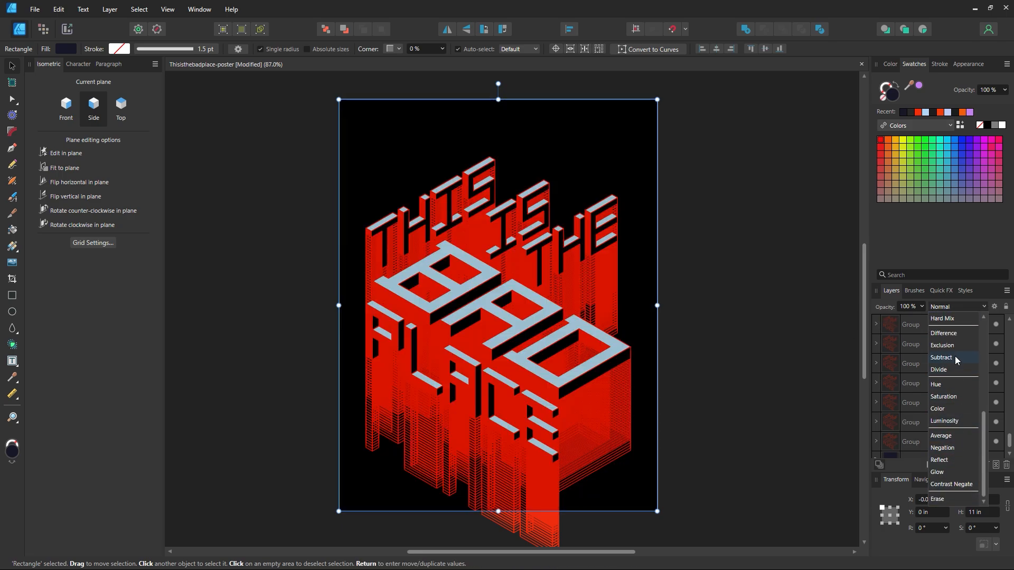
pyautogui.click(955, 345)
pyautogui.click(680, 370)
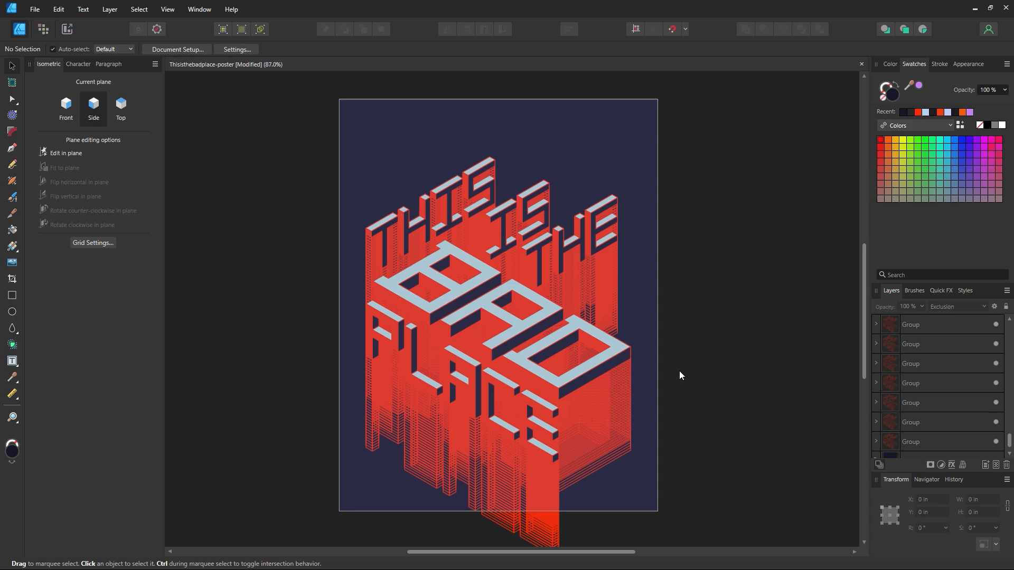
# - Lower the opacity of the full-page Exclusion rectangle to 50 %
pyautogui.click(645, 321)
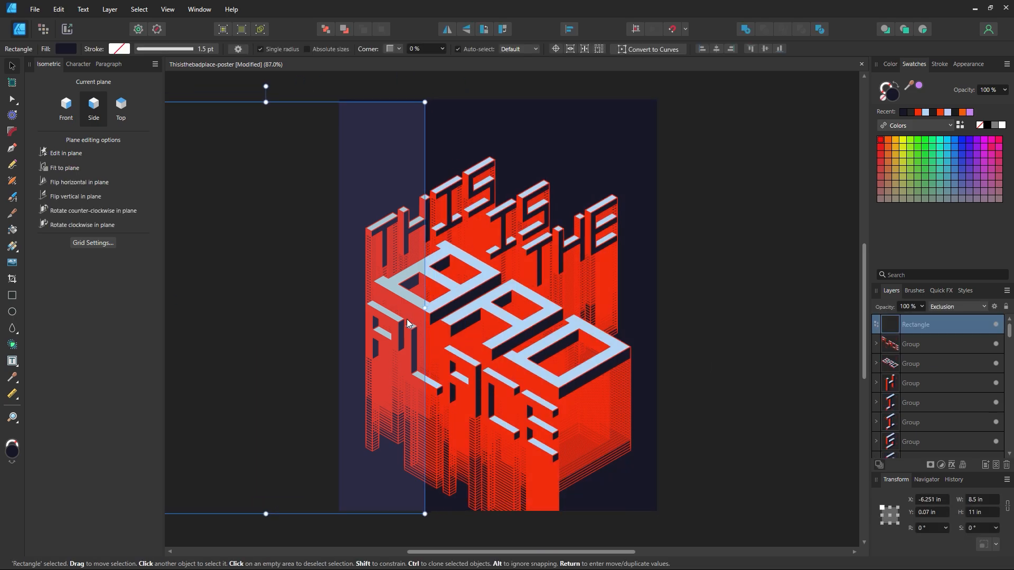
pyautogui.click(922, 306)
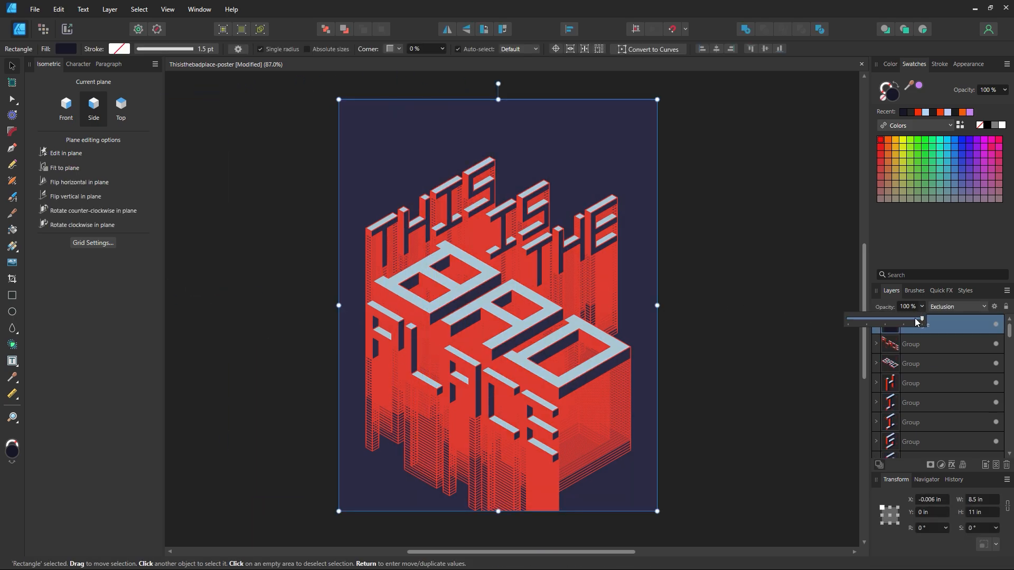
pyautogui.moveTo(923, 319); pyautogui.dragTo(885, 327)
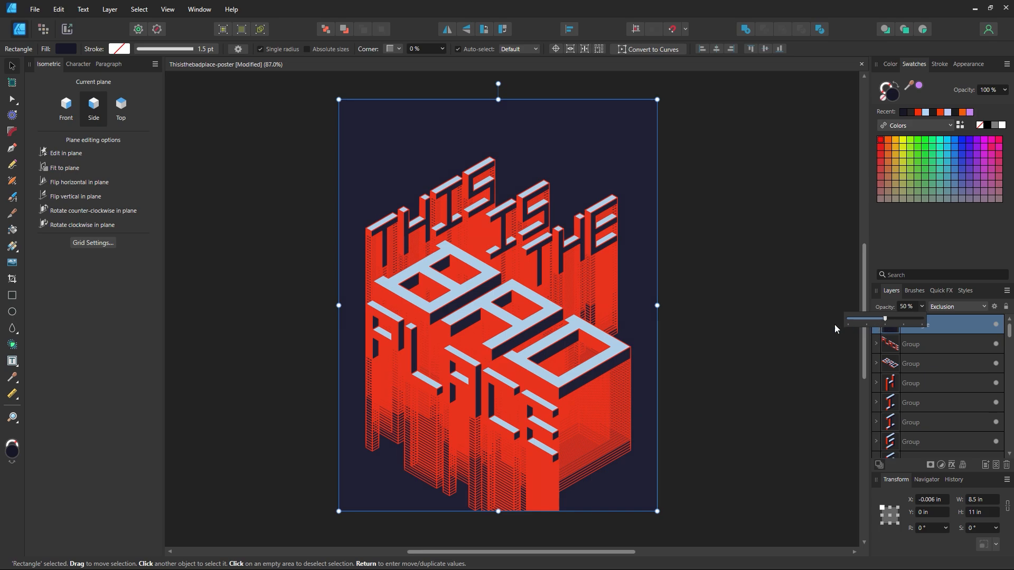
pyautogui.click(662, 318)
# - Add 40 % noise to the fill of the full-page overlay rectangle
pyautogui.click(653, 317)
pyautogui.click(891, 64)
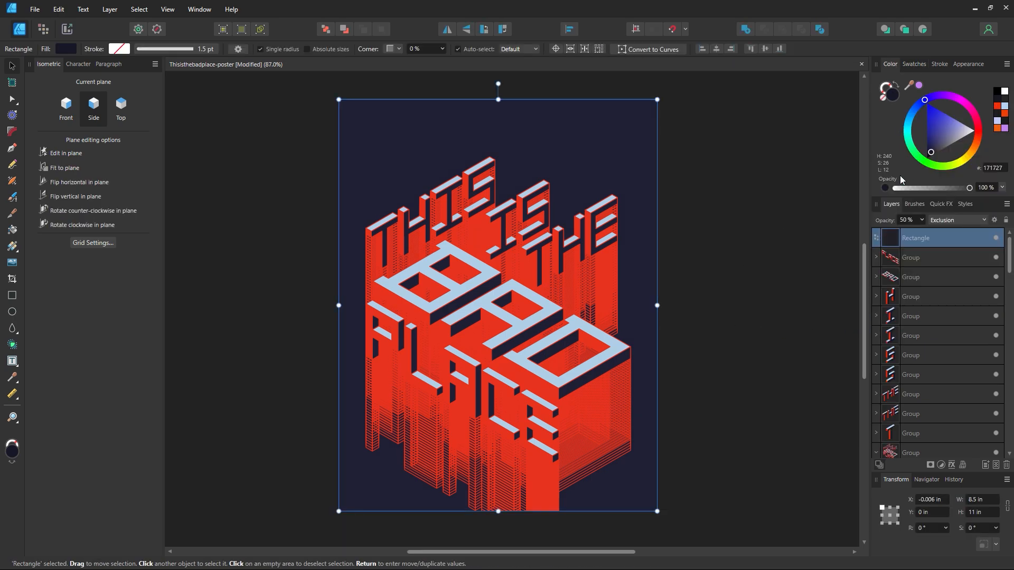
pyautogui.moveTo(896, 189); pyautogui.dragTo(924, 193)
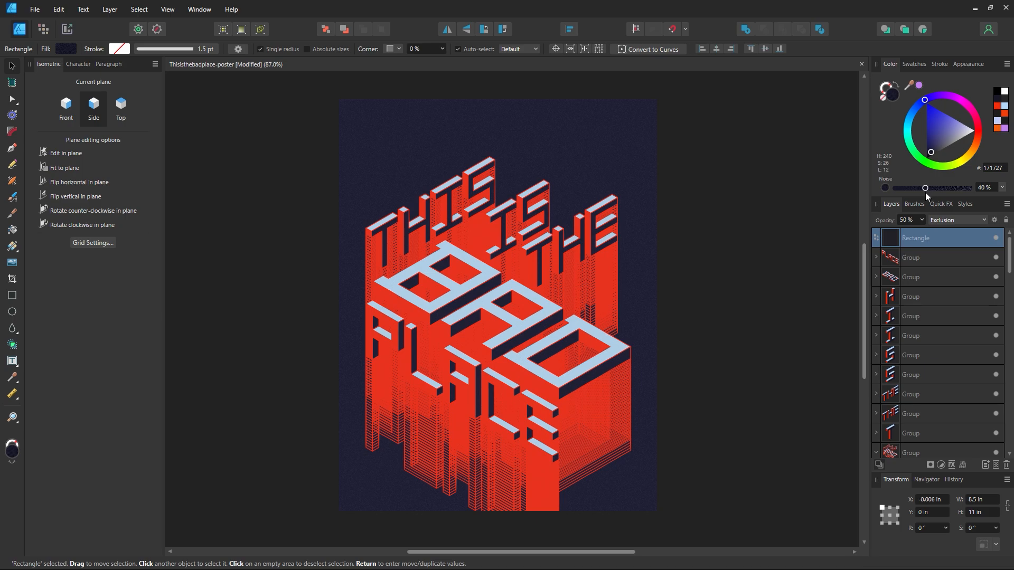
pyautogui.click(682, 246)
# - Compare the poster without the noise overlay by moving the overlay off the artboard, and undo the move
pyautogui.press('z')
pyautogui.moveTo(592, 300); pyautogui.dragTo(296, 317)
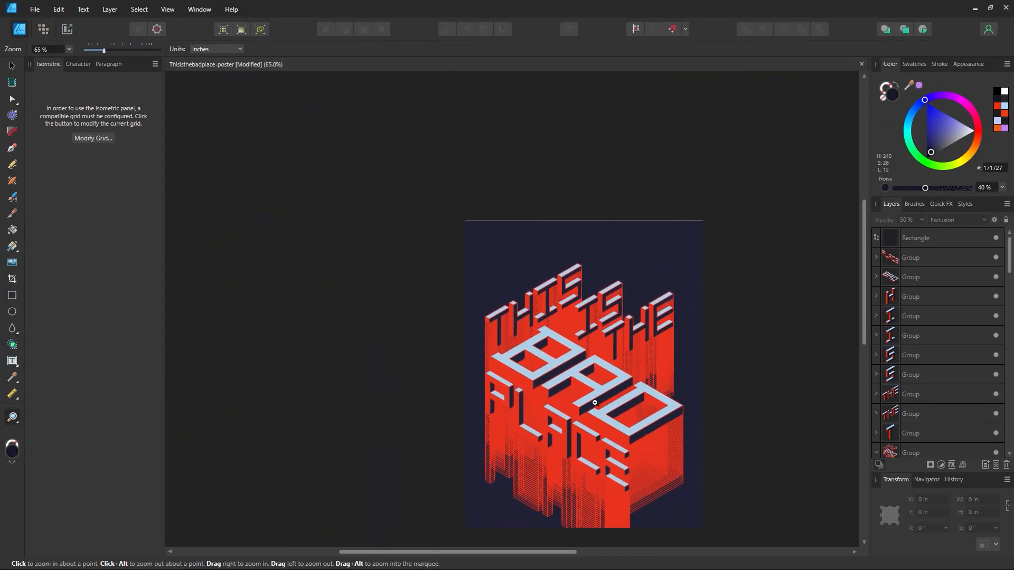
pyautogui.click(595, 402)
pyautogui.press('v')
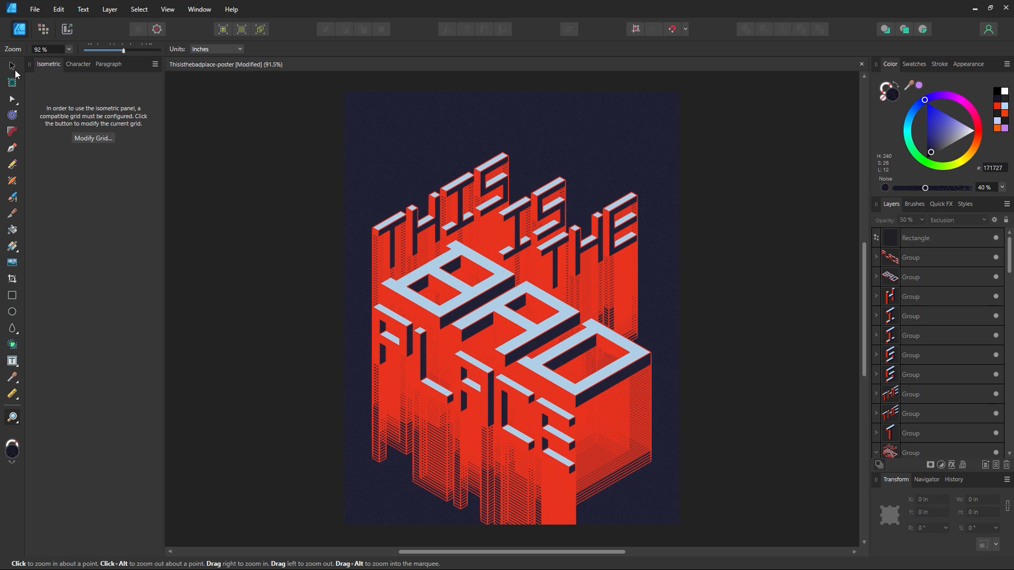
pyautogui.moveTo(574, 262); pyautogui.dragTo(272, 291)
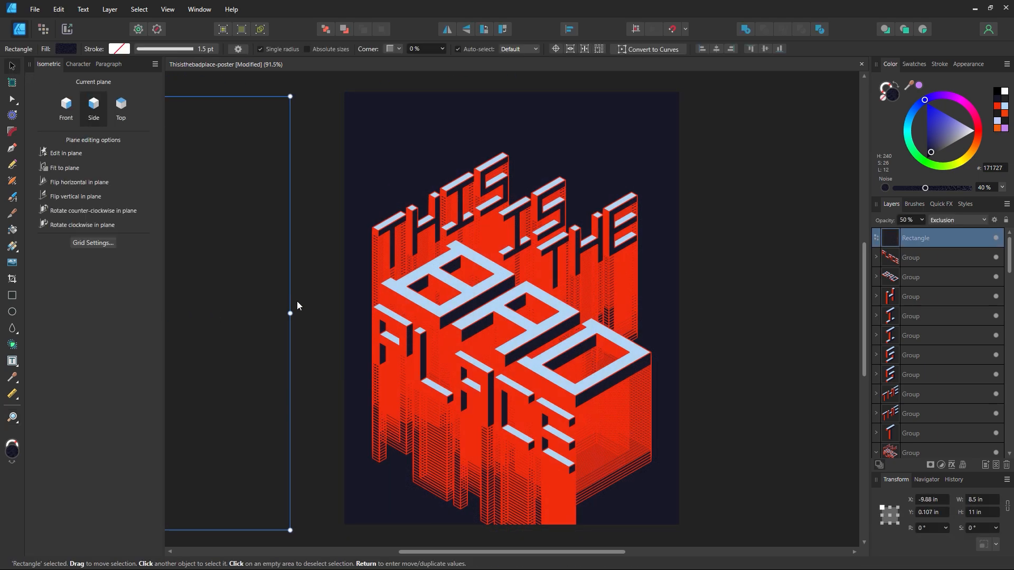
pyautogui.hotkey('ctrl', 'z')
pyautogui.click(711, 359)
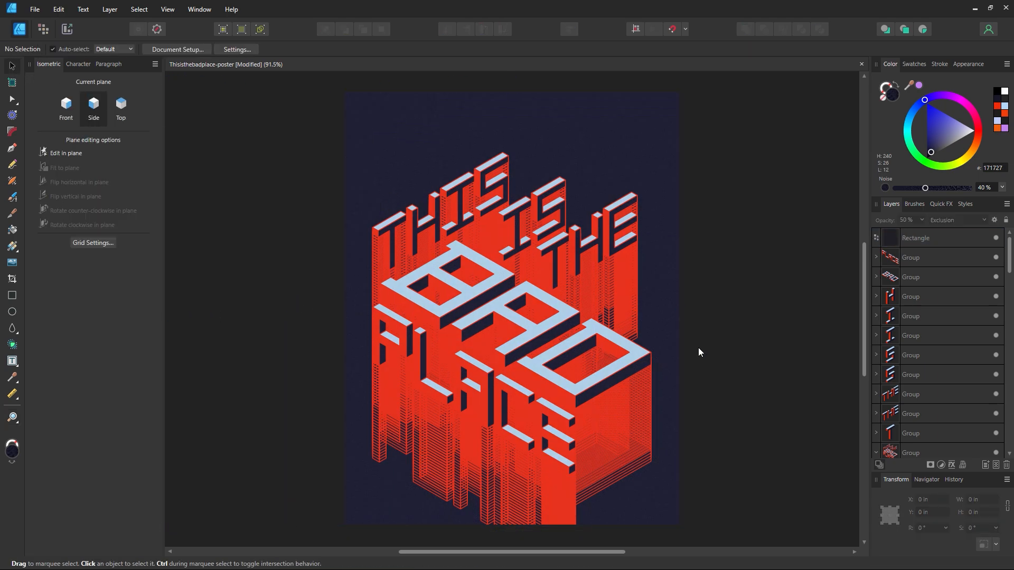
# - Examine the noise texture and lettering details up close, and the whole poster at a reduced zoom
pyautogui.press('z')
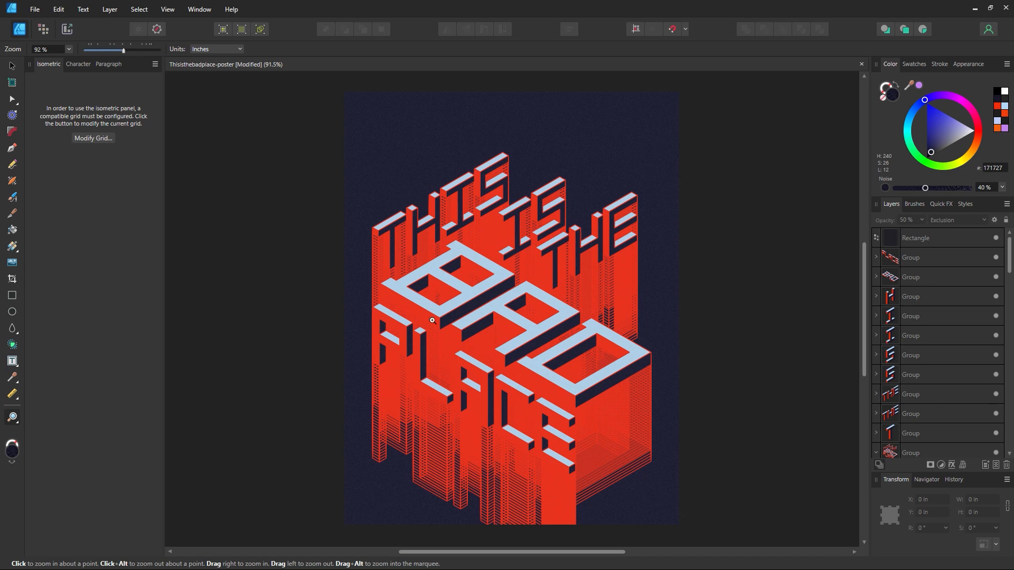
pyautogui.moveTo(422, 314); pyautogui.dragTo(665, 391)
pyautogui.moveTo(461, 311); pyautogui.dragTo(376, 288)
pyautogui.moveTo(595, 369); pyautogui.dragTo(664, 352)
pyautogui.press('space')
pyautogui.keyDown('alt'); pyautogui.click(588, 389); pyautogui.keyUp('alt')
pyautogui.keyDown('alt'); pyautogui.click(588, 390); pyautogui.keyUp('alt')
pyautogui.keyDown('alt'); pyautogui.click(588, 390); pyautogui.keyUp('alt')
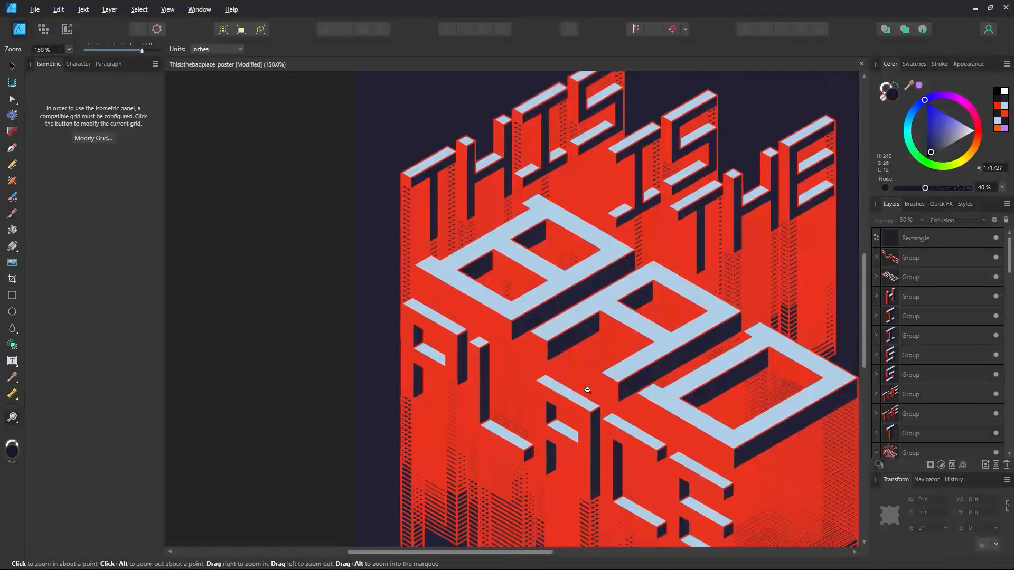
pyautogui.keyDown('alt'); pyautogui.click(587, 390); pyautogui.keyUp('alt')
pyautogui.keyDown('alt'); pyautogui.click(587, 390); pyautogui.keyUp('alt')
pyautogui.press('space')
pyautogui.moveTo(669, 410); pyautogui.dragTo(556, 358)
pyautogui.scroll(1, 602, 407)
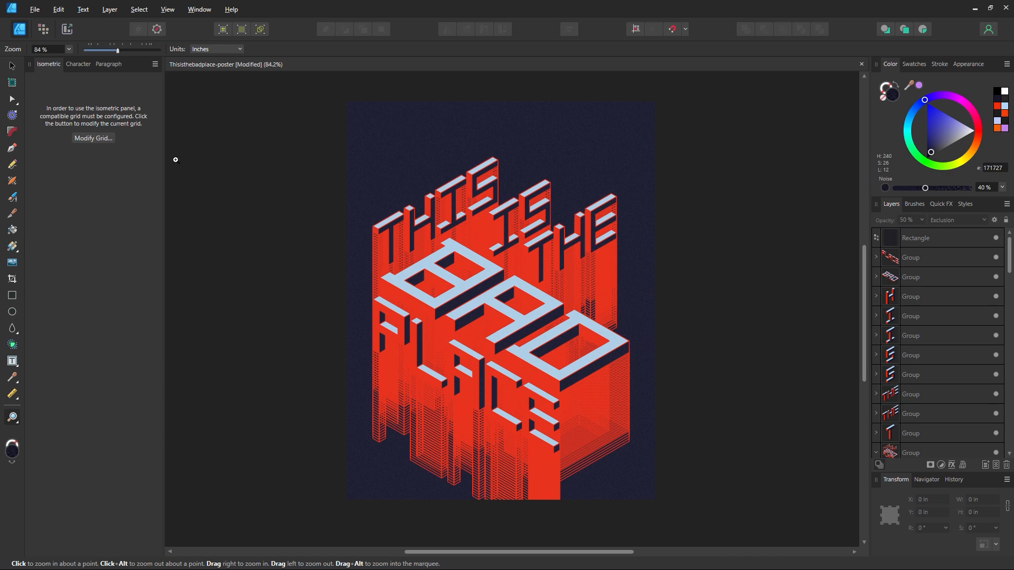
# - Save the poster document with its noise overlay
pyautogui.click(12, 66)
pyautogui.hotkey('ctrl', 's')
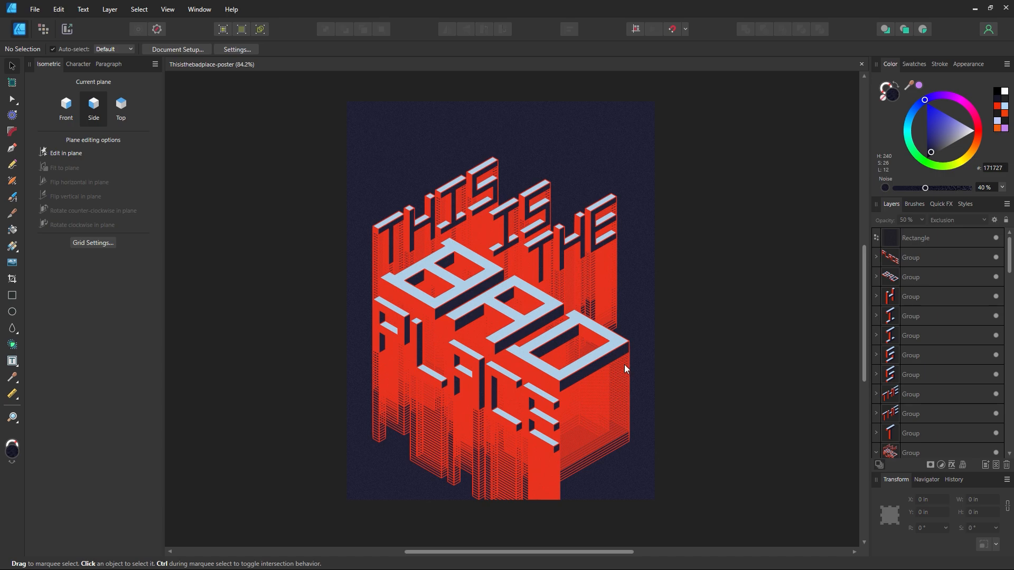
pyautogui.moveTo(634, 358); pyautogui.dragTo(627, 378)
pyautogui.hotkey('ctrl', 'z')
pyautogui.click(661, 333)
pyautogui.moveTo(655, 325); pyautogui.dragTo(627, 370)
pyautogui.hotkey('ctrl', 'z')
pyautogui.click(330, 293)
pyautogui.moveTo(347, 277); pyautogui.dragTo(364, 340)
pyautogui.hotkey('ctrl', 'z')
pyautogui.moveTo(328, 265); pyautogui.dragTo(372, 352)
# - Draw a navy noise rectangle about 2.36 in wide and 1.49 in high at the poster's upper centre
pyautogui.click(12, 295)
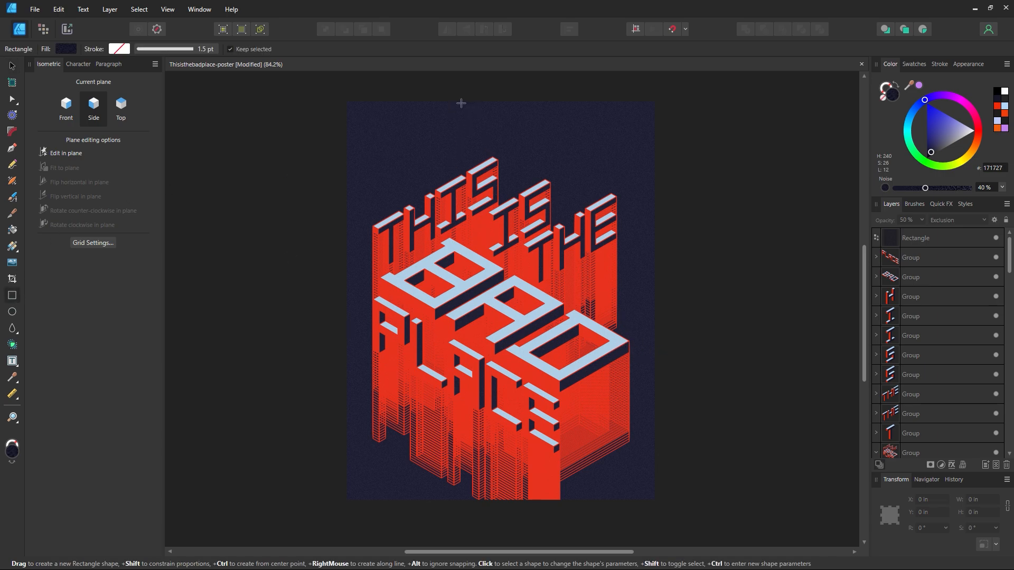
pyautogui.moveTo(458, 103); pyautogui.dragTo(544, 157)
pyautogui.press('v')
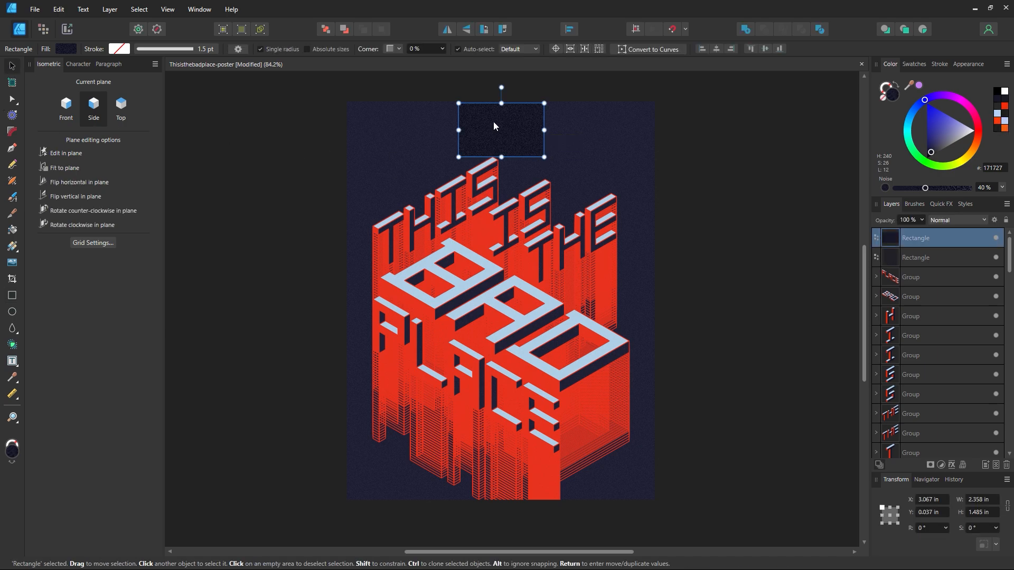
# - Try the small noise rectangle over the poster's lower edge, and delete it
pyautogui.moveTo(493, 122)
pyautogui.mouseDown()
pyautogui.moveTo(517, 282)
pyautogui.moveTo(519, 201)
pyautogui.moveTo(517, 445)
pyautogui.moveTo(494, 473)
pyautogui.moveTo(538, 480)
pyautogui.mouseUp()
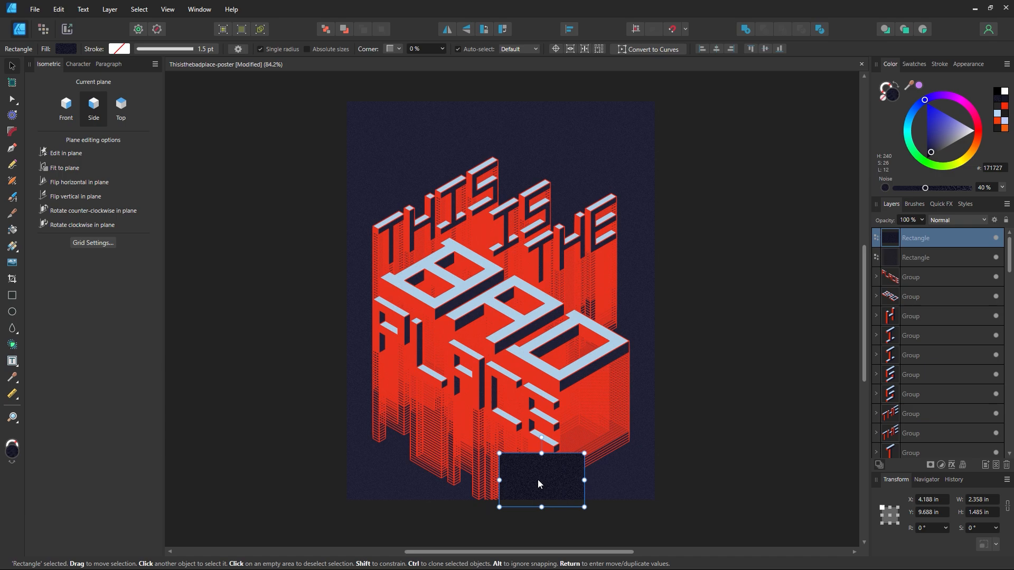
pyautogui.press('Delete')
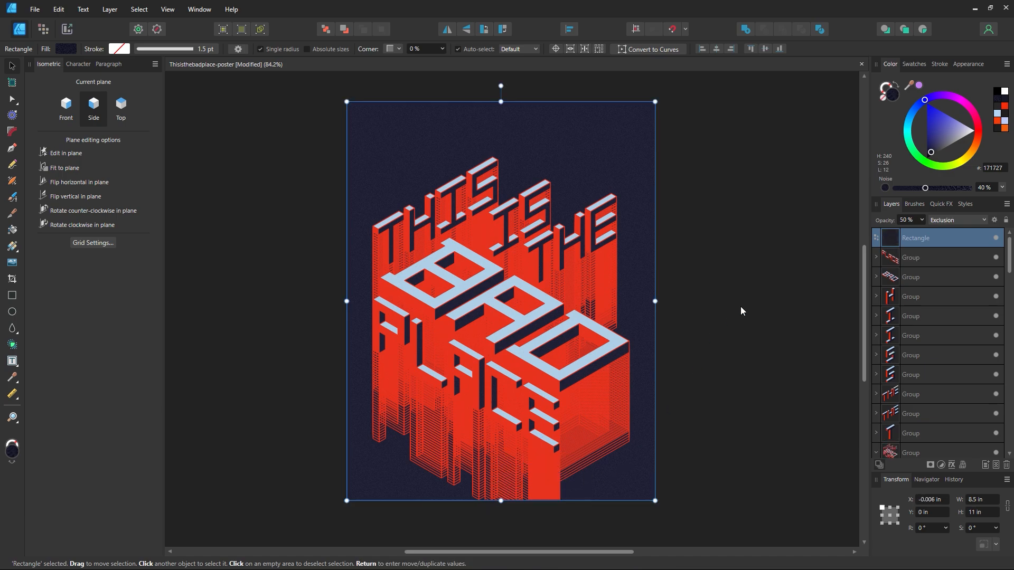
pyautogui.click(741, 306)
# - Check the whole poster at a reduced zoom and save the document
pyautogui.press('z')
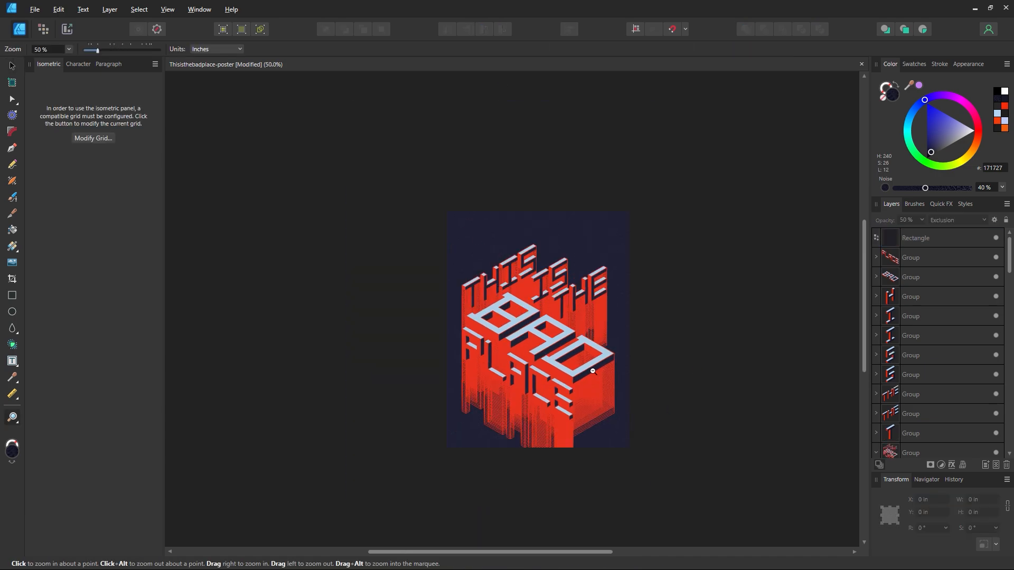
pyautogui.keyDown('alt'); pyautogui.click(592, 372); pyautogui.keyUp('alt')
pyautogui.moveTo(566, 351); pyautogui.dragTo(593, 374)
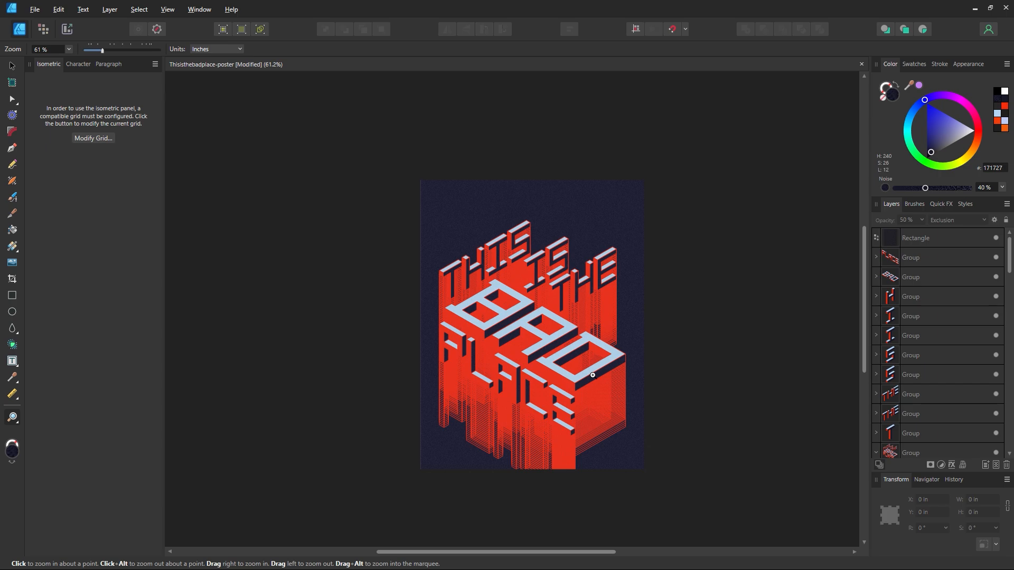
pyautogui.hotkey('ctrl', '0')
pyautogui.click(13, 67)
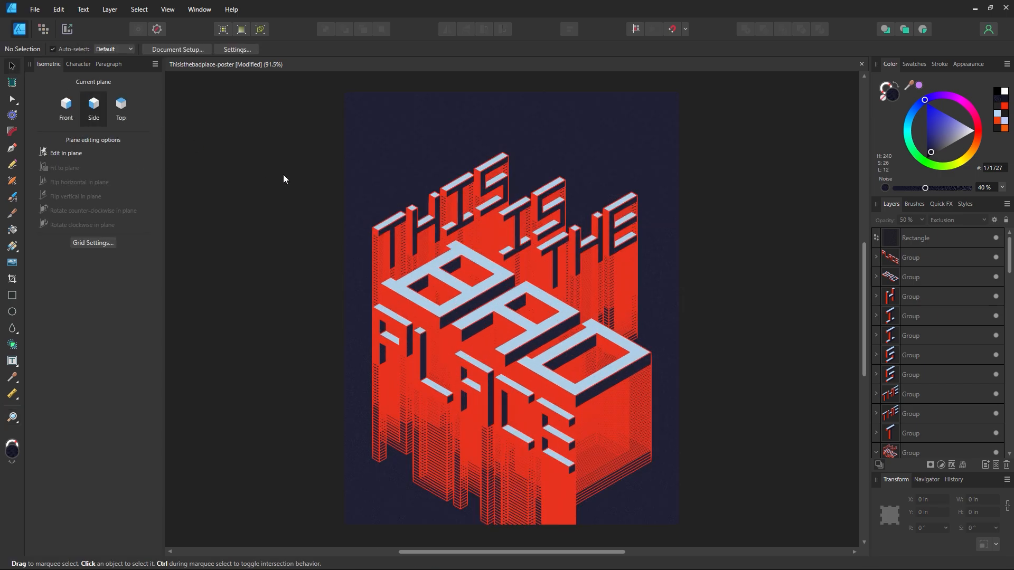
pyautogui.hotkey('ctrl', 's')
# - Select all the poster artwork and move it straight up about 0.39 in
pyautogui.click(661, 319)
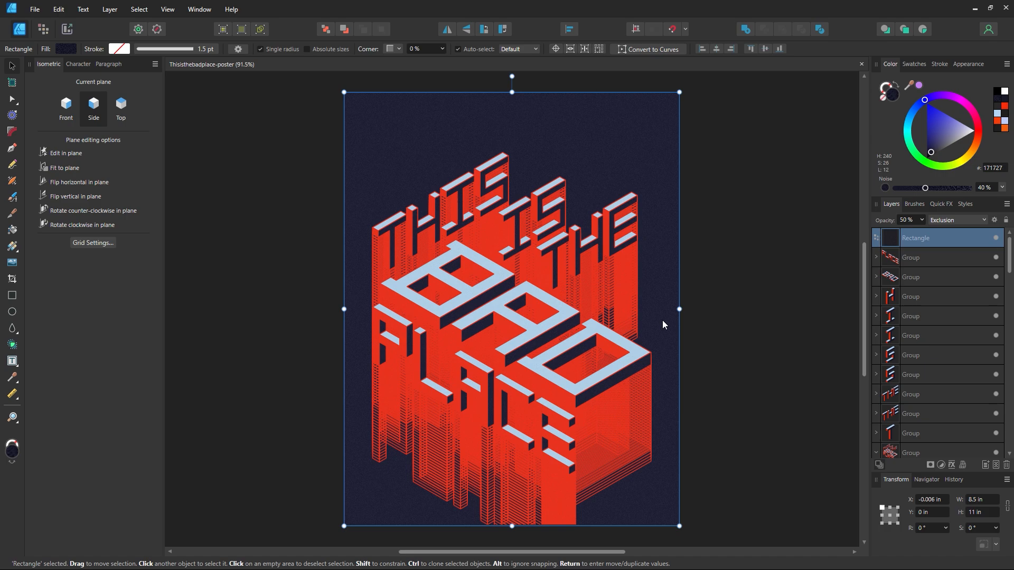
pyautogui.hotkey('ctrl', 'a')
pyautogui.moveTo(653, 347); pyautogui.dragTo(652, 332)
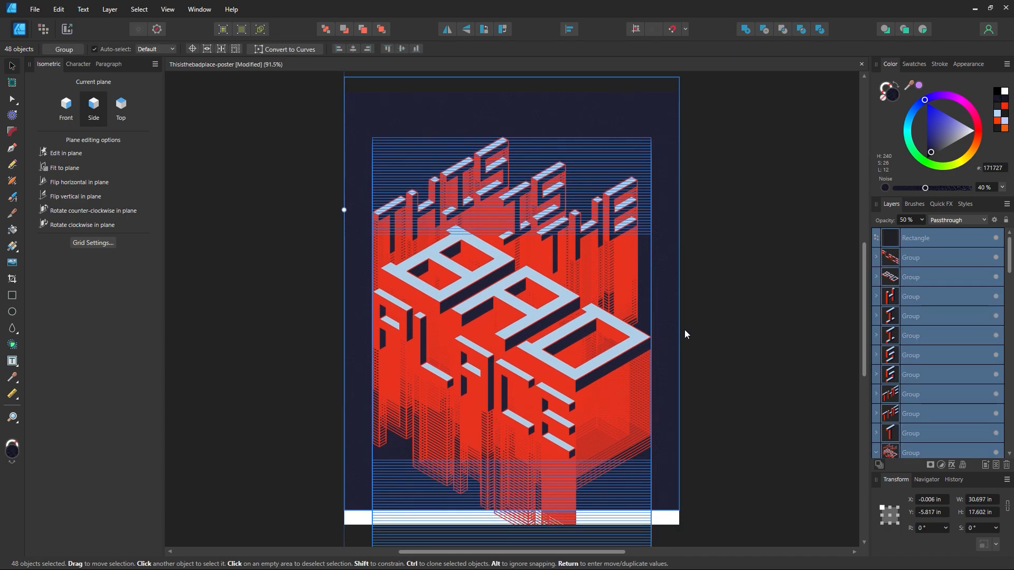
# - Shorten the noise overlay to about 9.26 in high and extend the navy background rectangle down to the artboard's lower edge
pyautogui.click(685, 335)
pyautogui.click(660, 471)
pyautogui.moveTo(524, 517); pyautogui.dragTo(510, 442)
pyautogui.click(611, 481)
pyautogui.moveTo(511, 510)
pyautogui.mouseDown()
pyautogui.moveTo(511, 438)
pyautogui.moveTo(524, 526)
pyautogui.mouseUp()
# - Stretch the noise overlay rectangle back down past the artboard's lower edge to cover the whole poster
pyautogui.click(667, 422)
pyautogui.scroll(2, 725, 430)
pyautogui.scroll(-1, 725, 430)
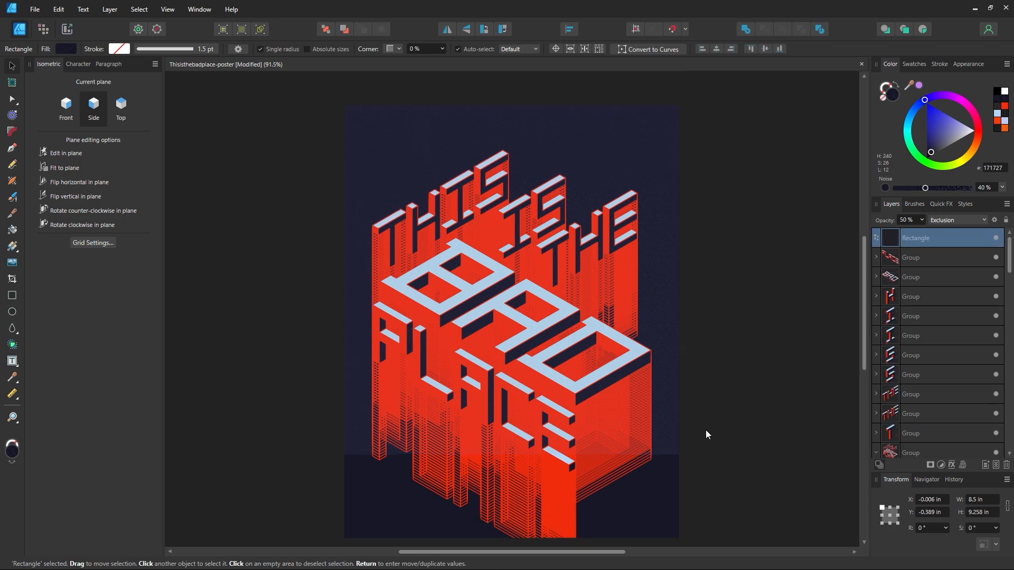
pyautogui.scroll(-2, 526, 459)
pyautogui.moveTo(513, 423); pyautogui.dragTo(537, 513)
pyautogui.click(703, 391)
# - Review the repositioned poster at different zoom levels and save the document
pyautogui.press('z')
pyautogui.keyDown('alt'); pyautogui.click(664, 276); pyautogui.keyUp('alt')
pyautogui.moveTo(654, 286); pyautogui.dragTo(632, 304)
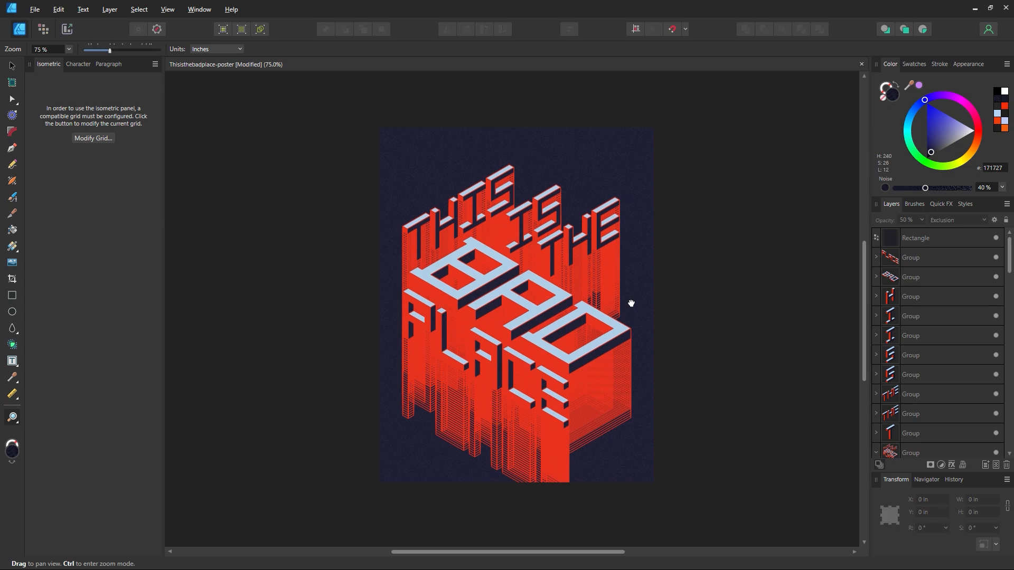
pyautogui.moveTo(546, 322); pyautogui.dragTo(563, 332)
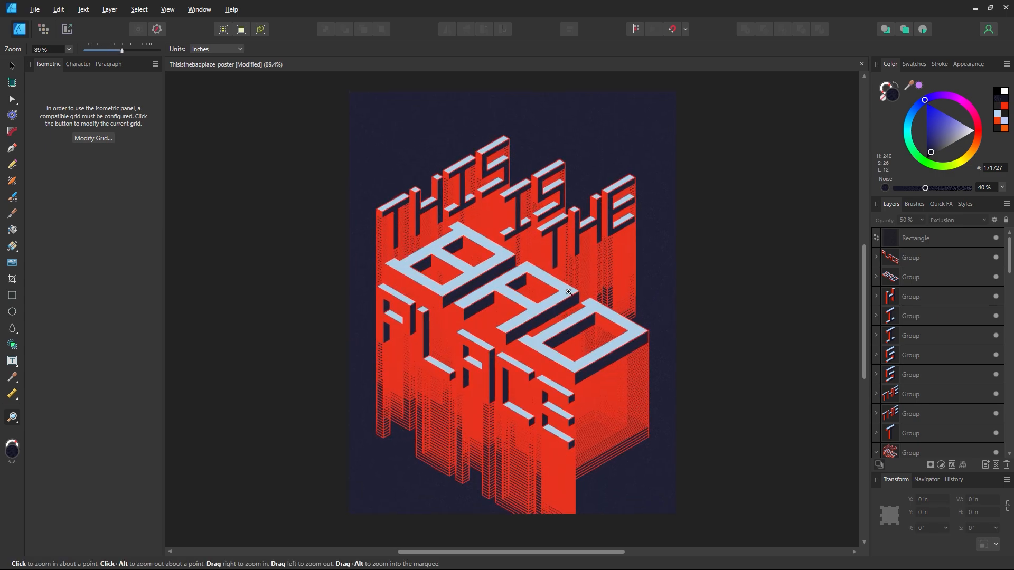
pyautogui.hotkey('ctrl', '0')
pyautogui.hotkey('ctrl', 's')
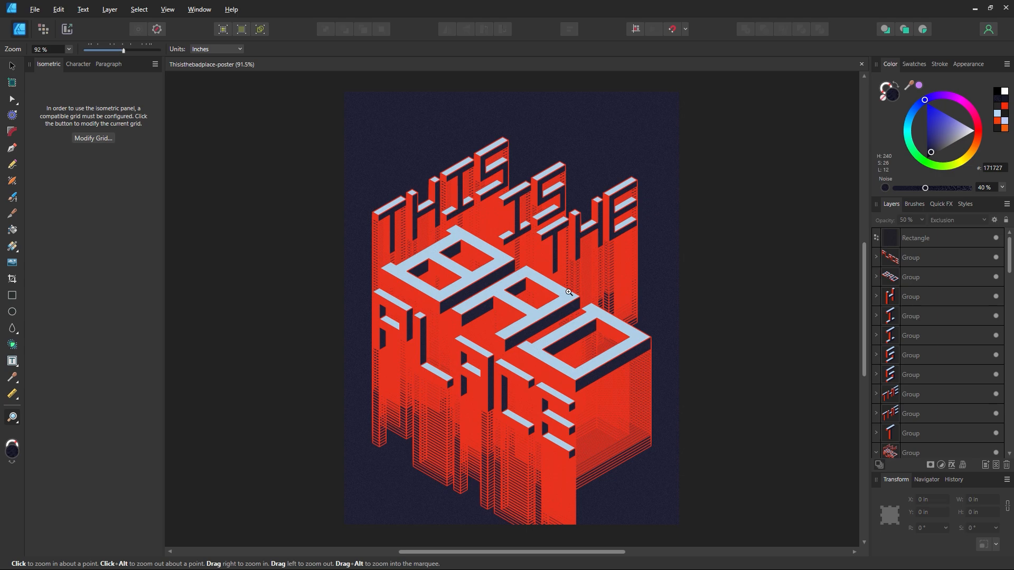
pyautogui.click(12, 67)
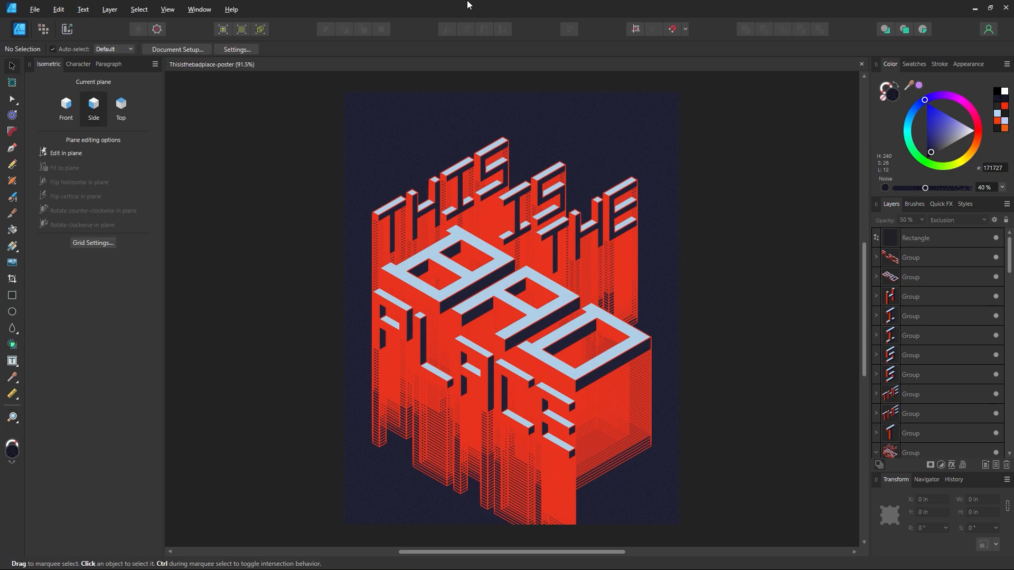